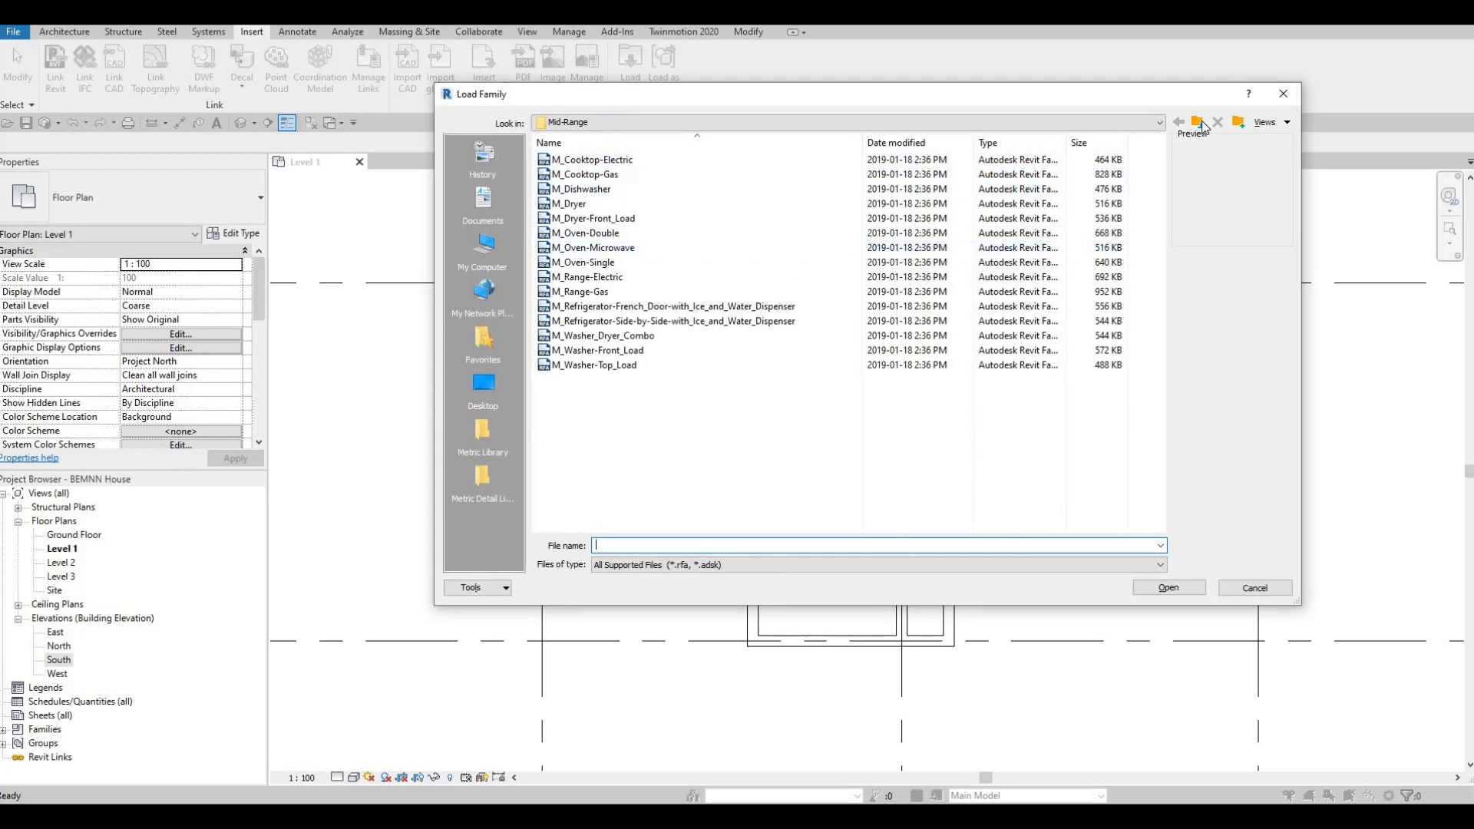
Load the M_Sofa-Corbu family from the Furniture > Seating folder of the Metric Library.
left_click(1197, 122)
left_click(1198, 122)
left_click(483, 430)
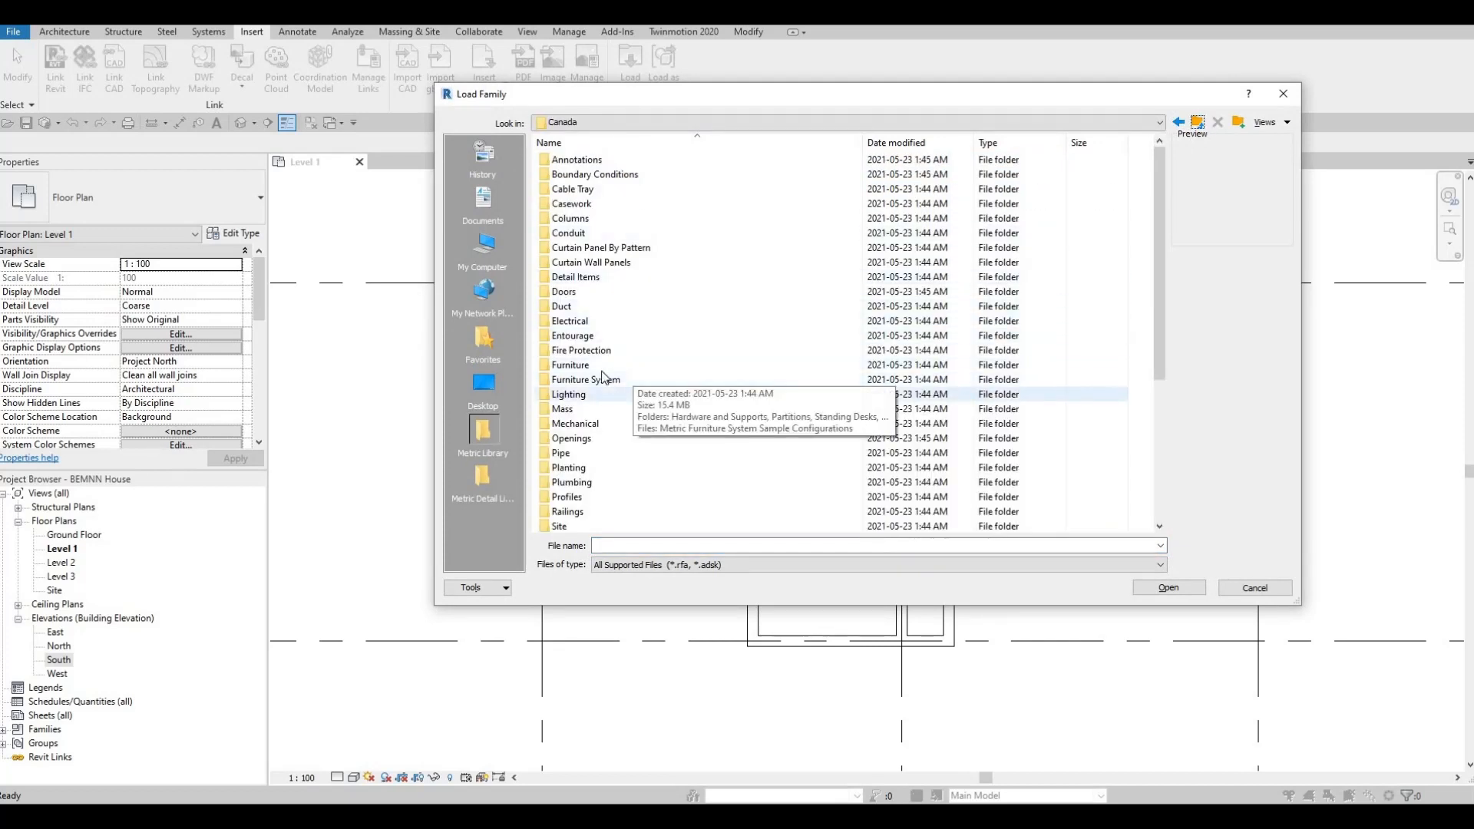
double_click(572, 365)
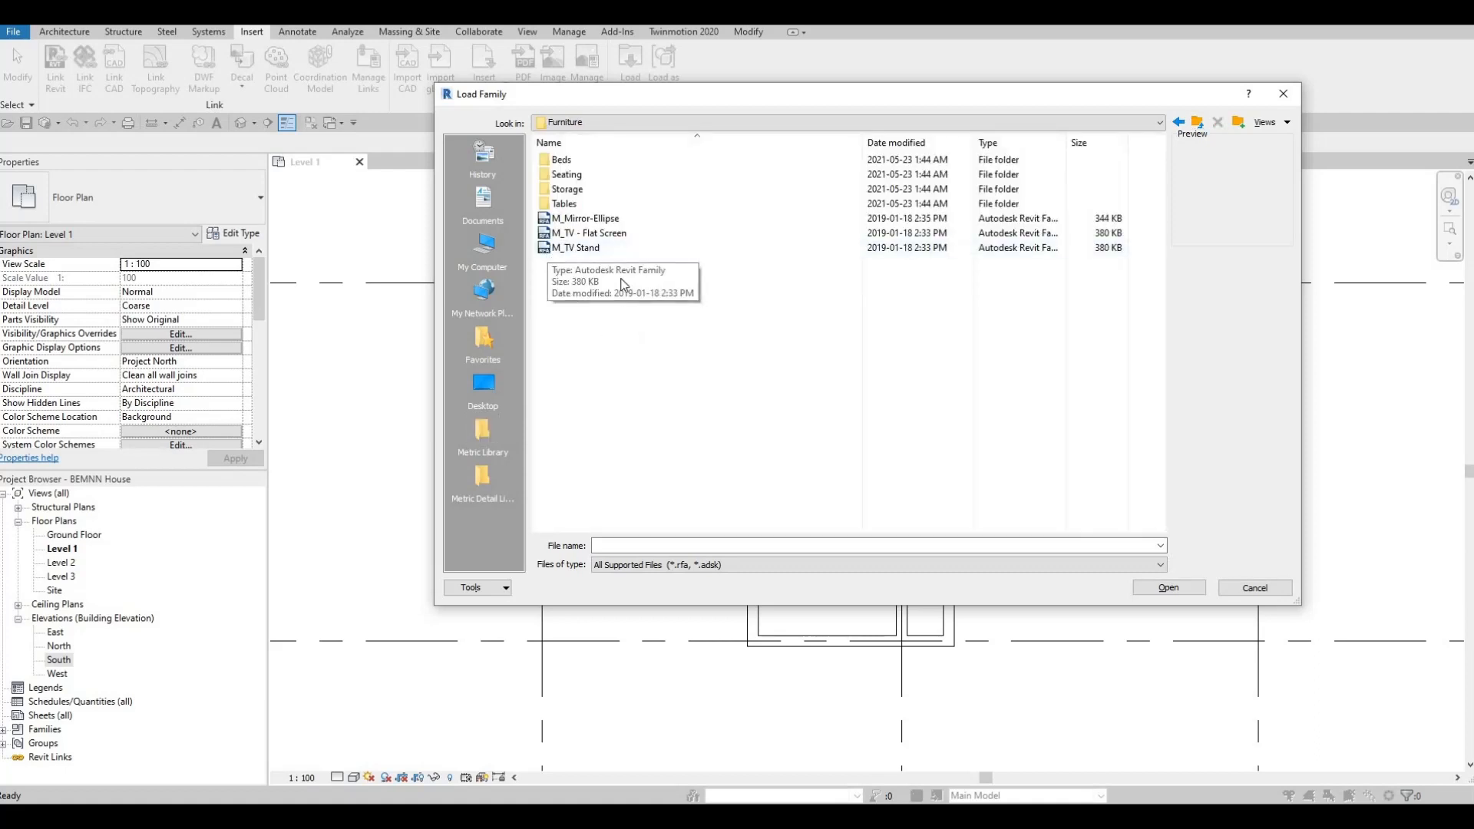
double_click(584, 179)
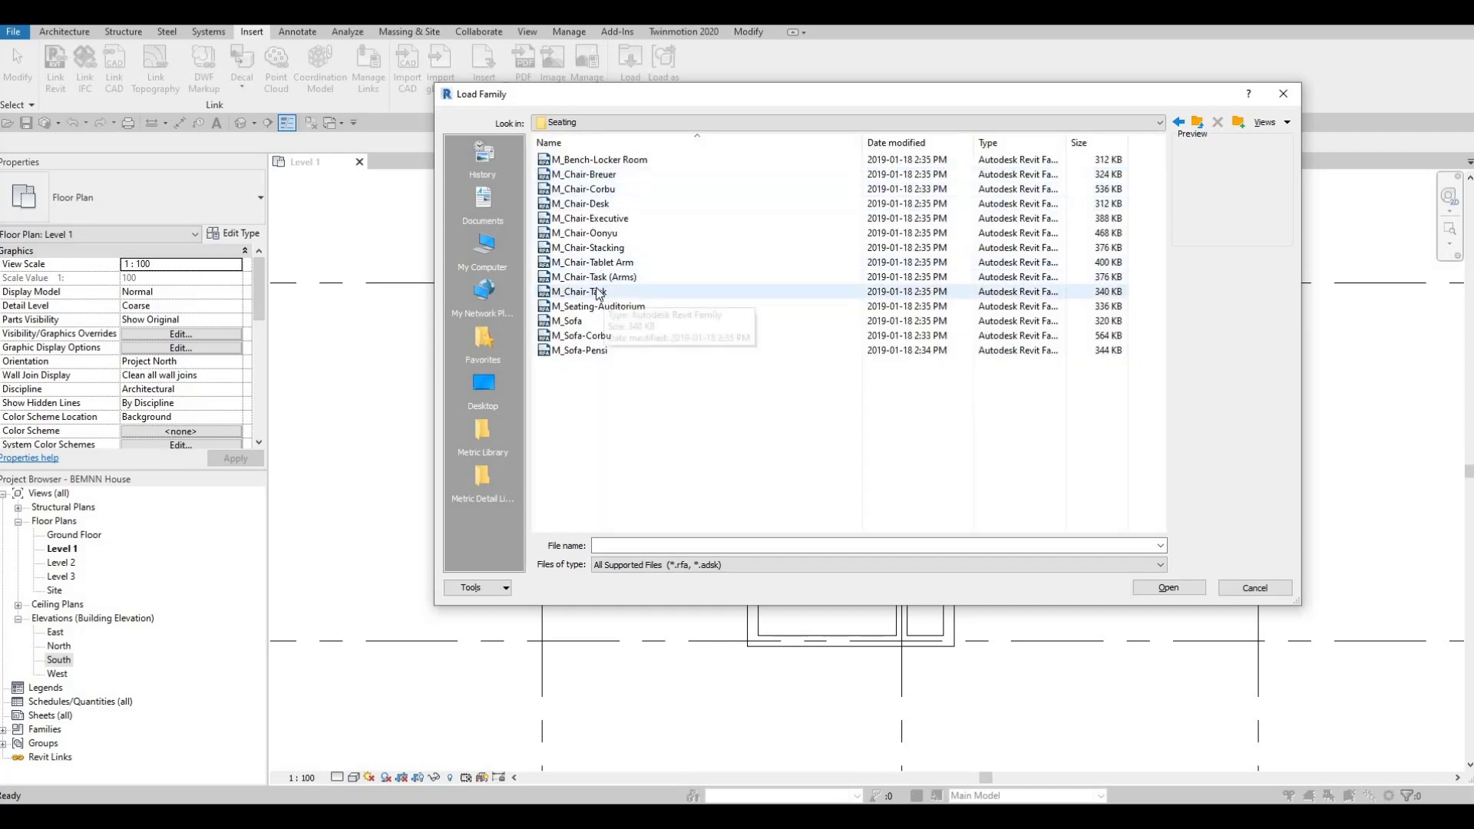
left_click(587, 338)
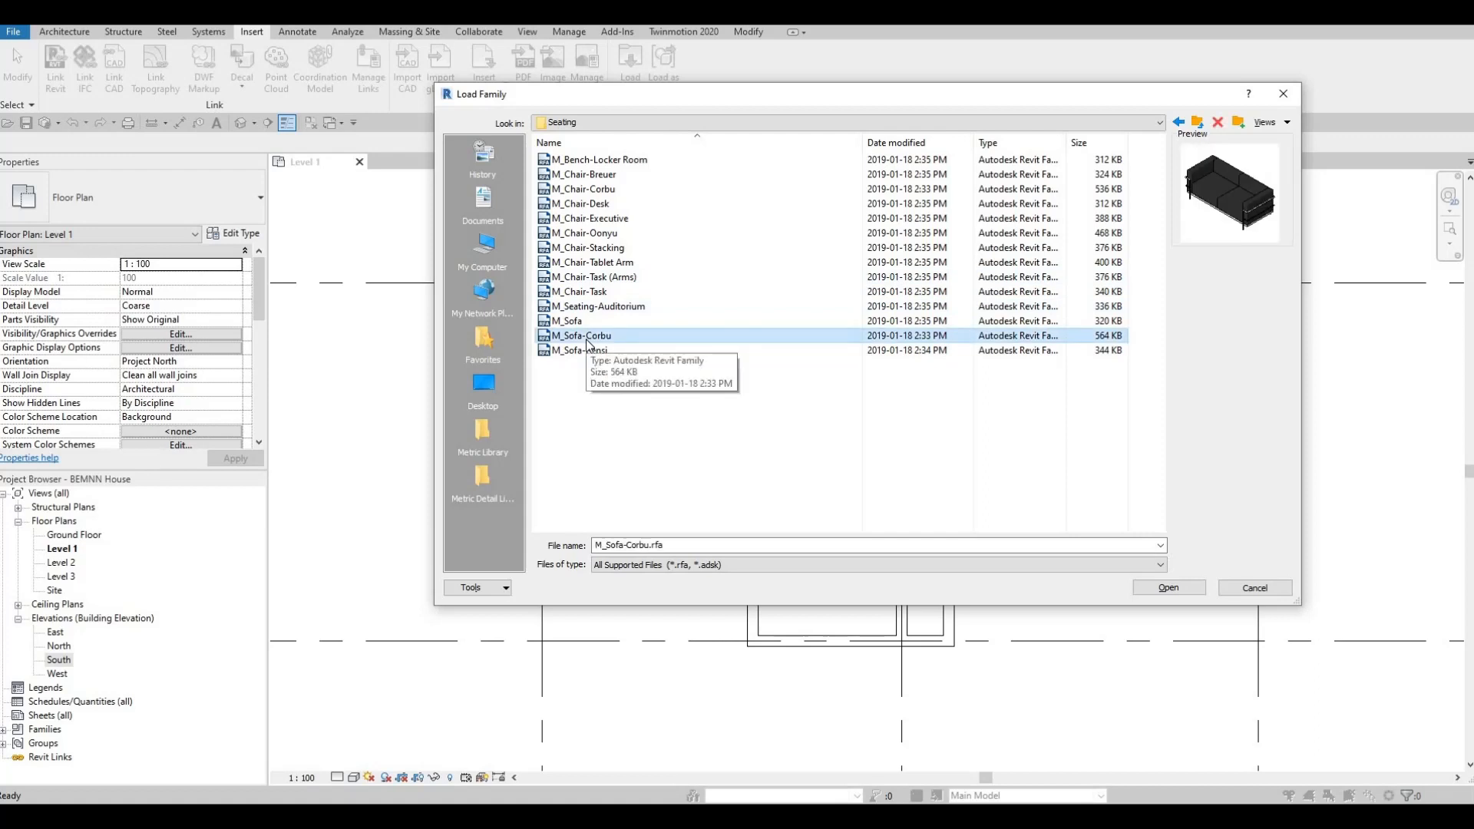
left_click(1167, 589)
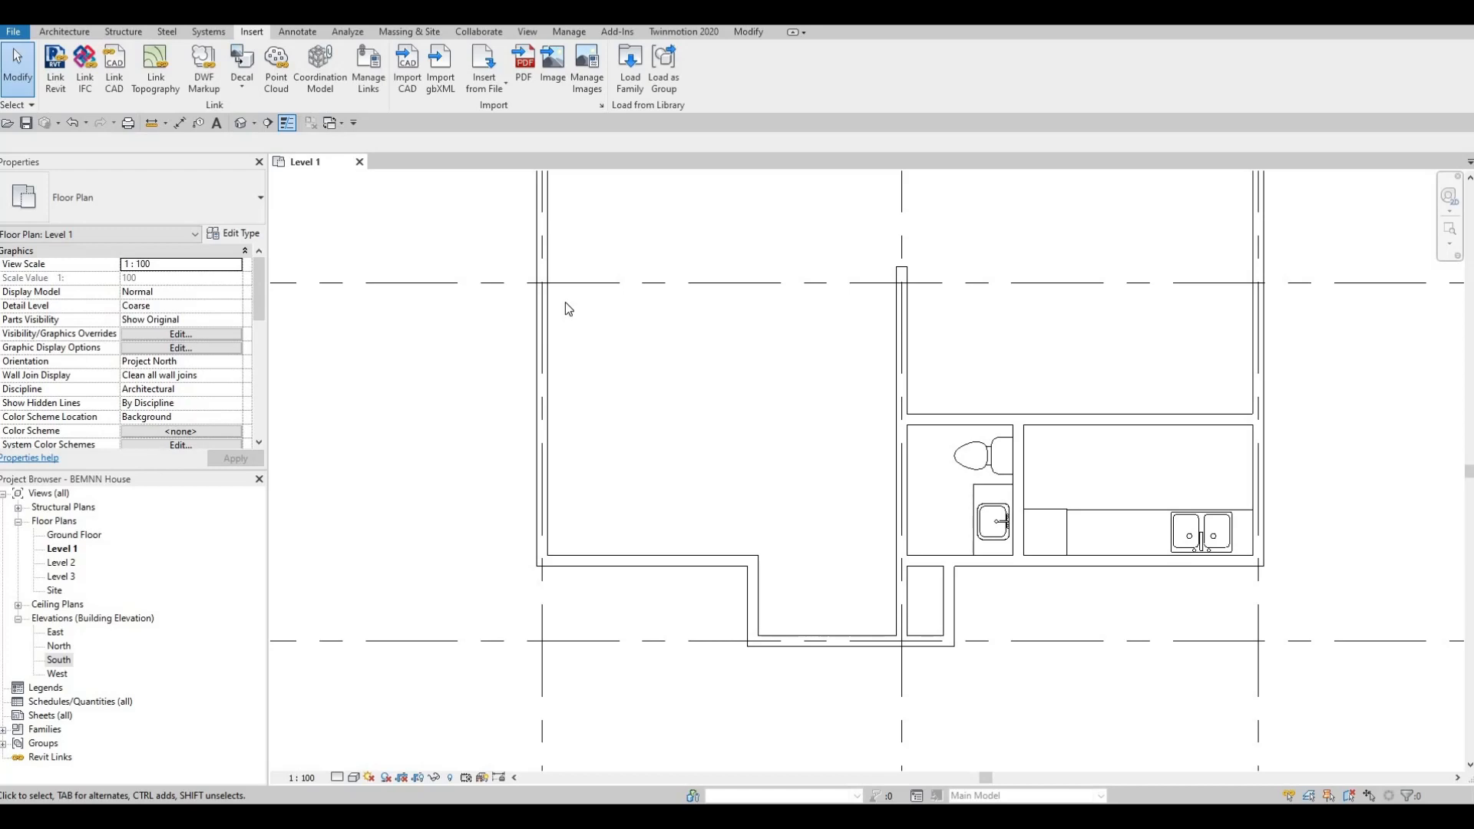
Start placing an M_Sofa-Corbu component on Level 1 and rotate its preview by 180 degrees.
key("c")
key("m")
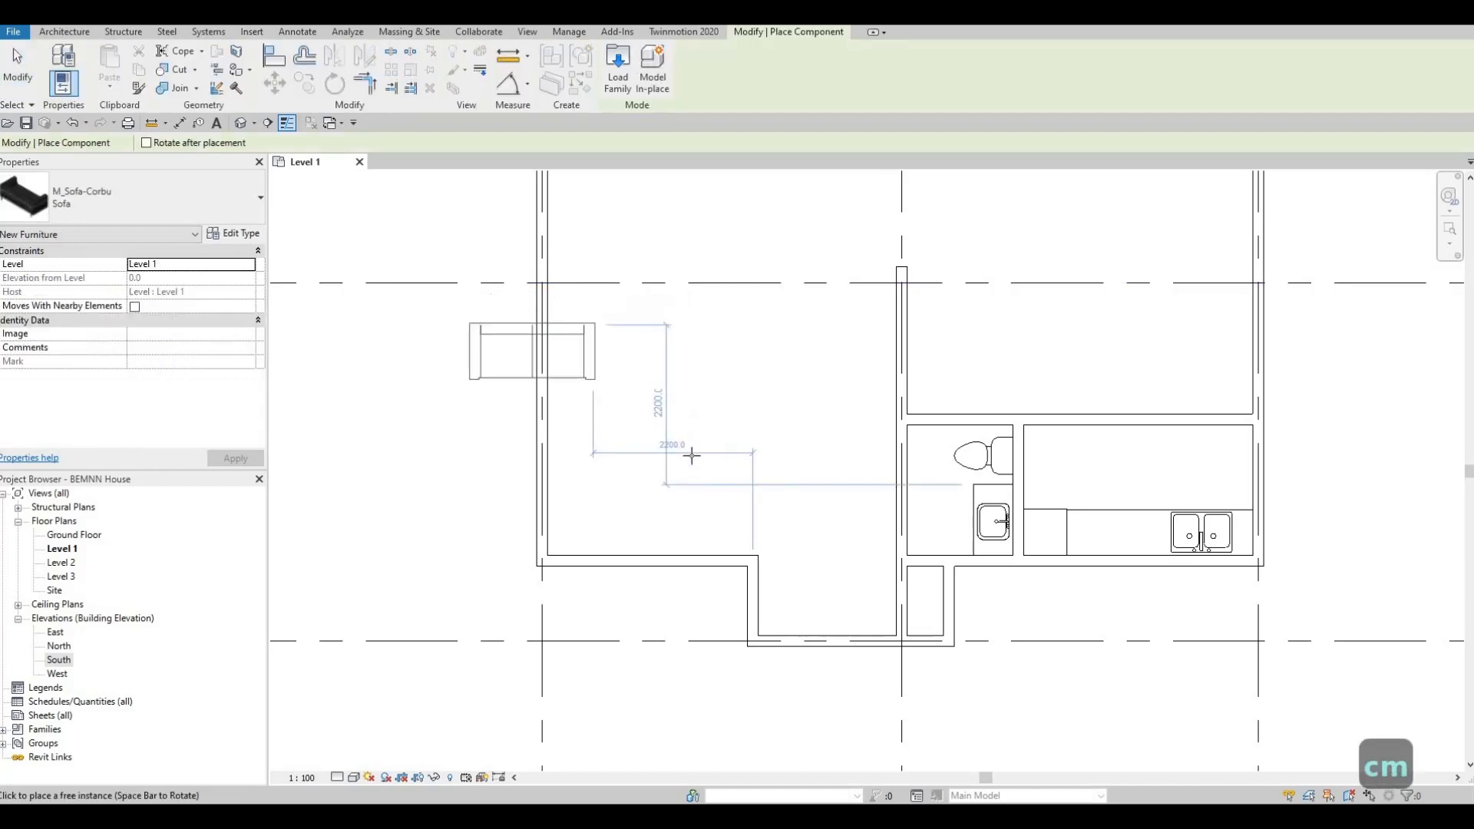
left_click(65, 33)
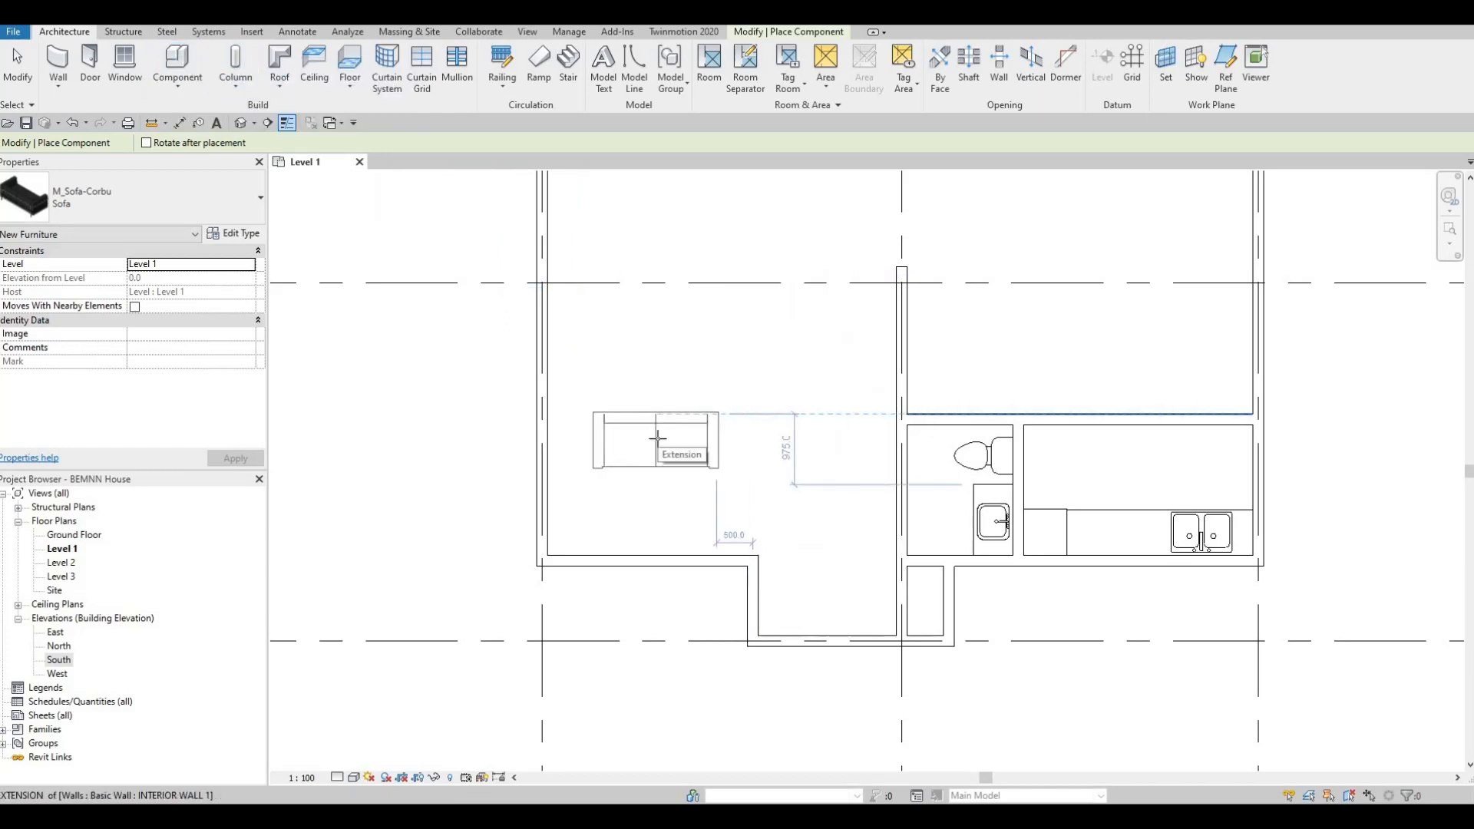
key("space")
key("space")
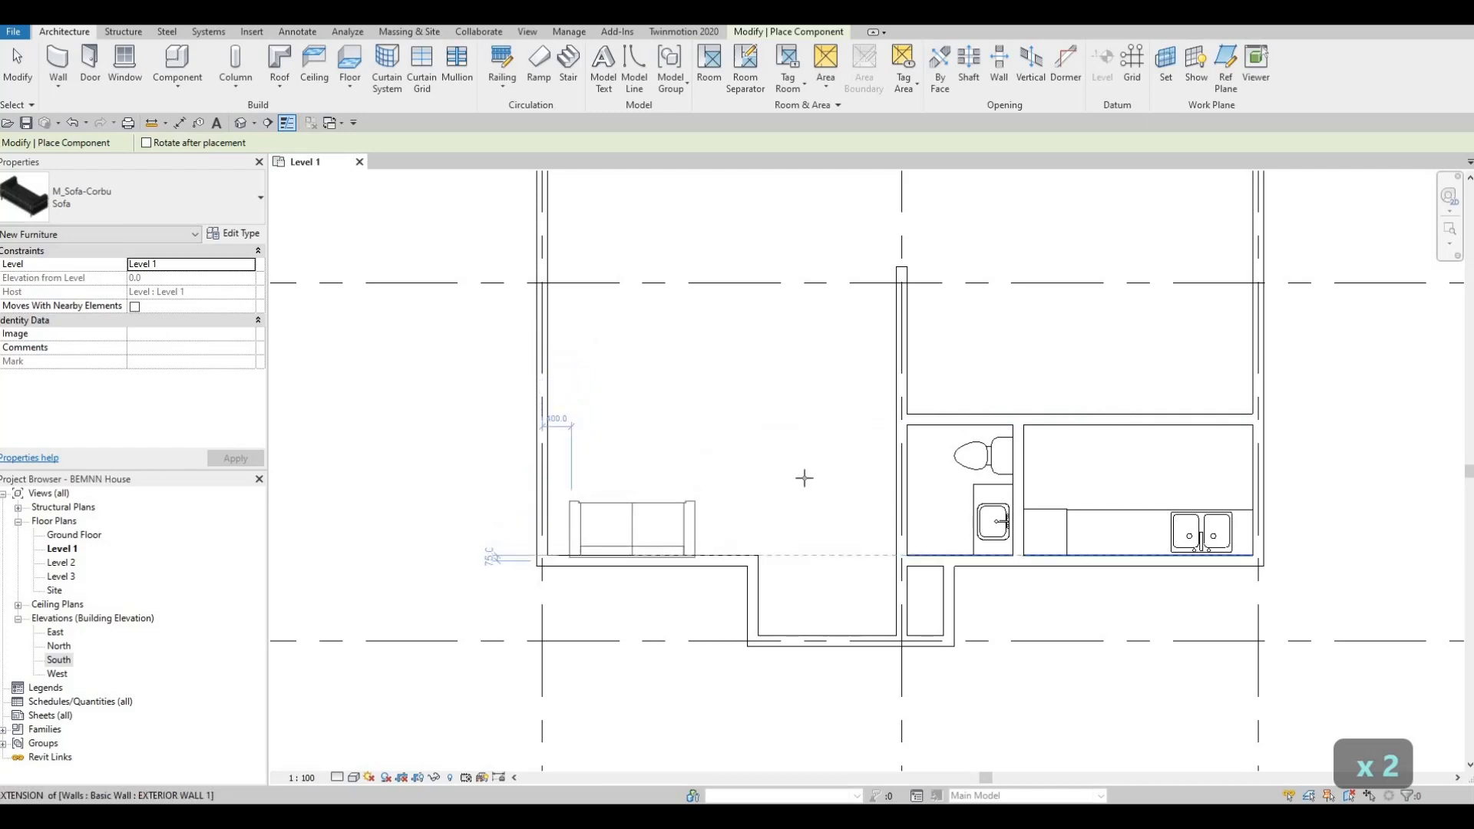
Try rotating the sofa preview to align with the edges of the toilet in the bathroom.
scroll(908, 467, "up", 1)
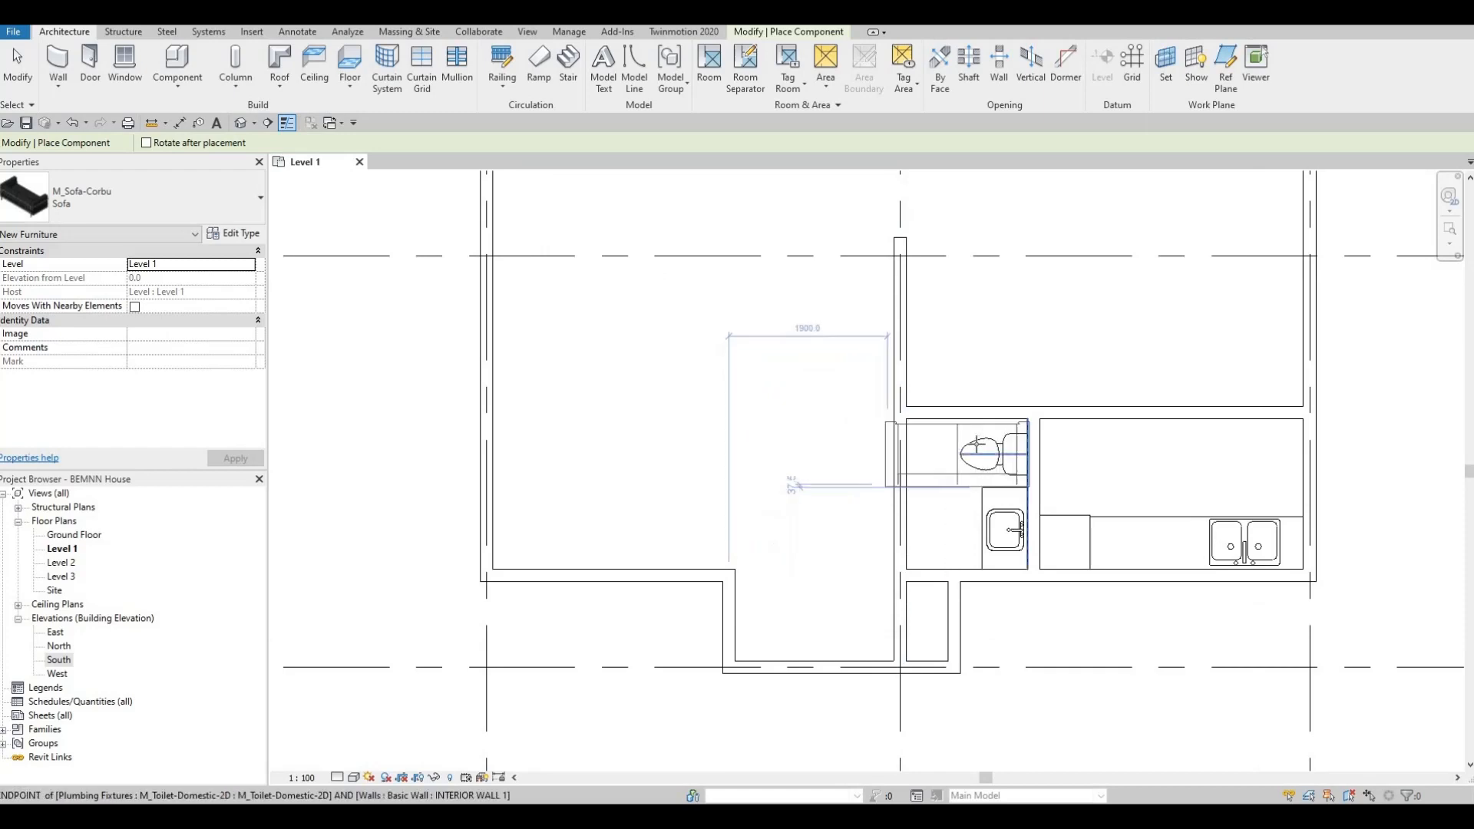
scroll(977, 443, "up", 2)
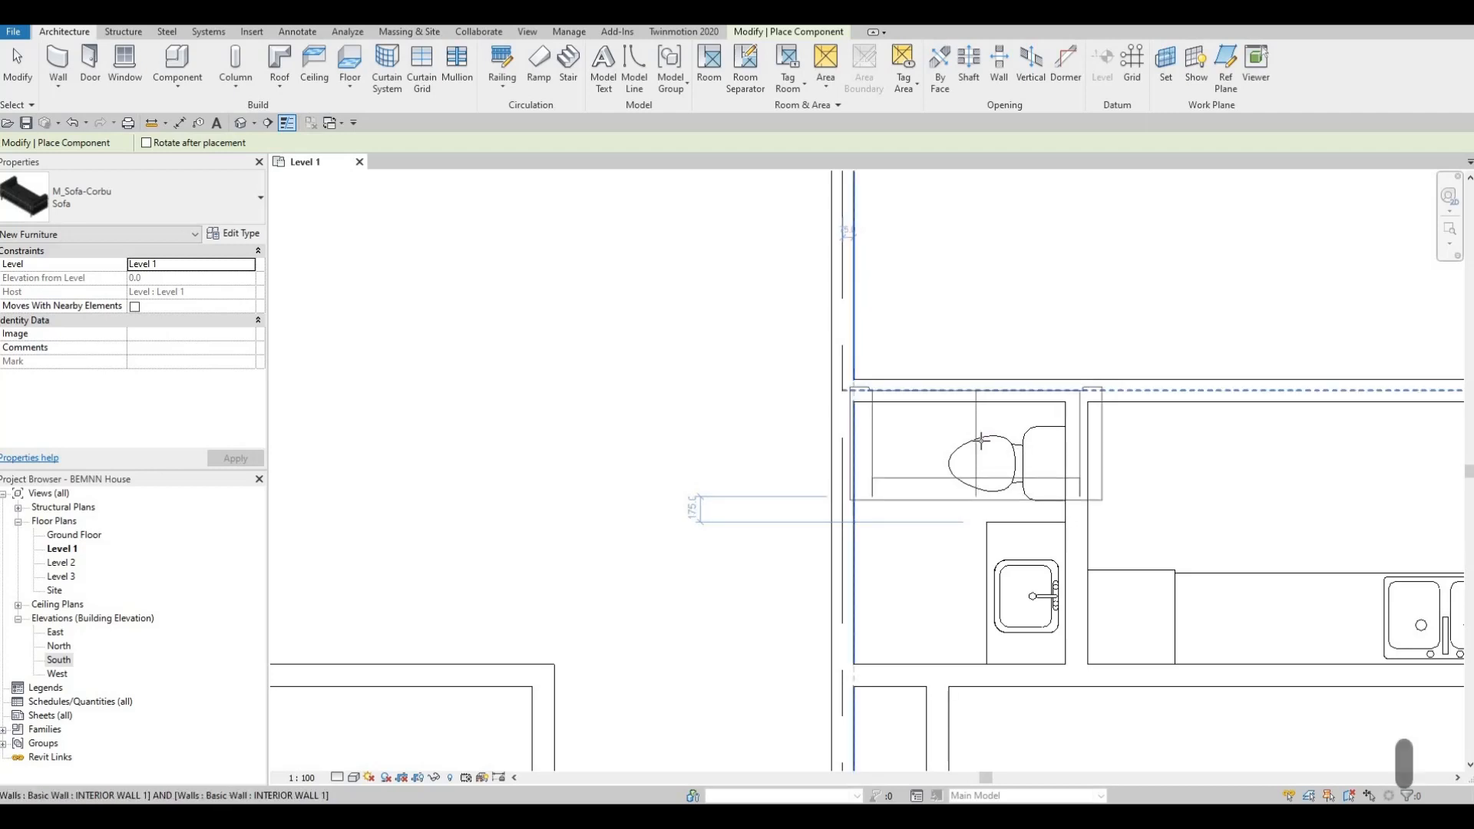
key("space")
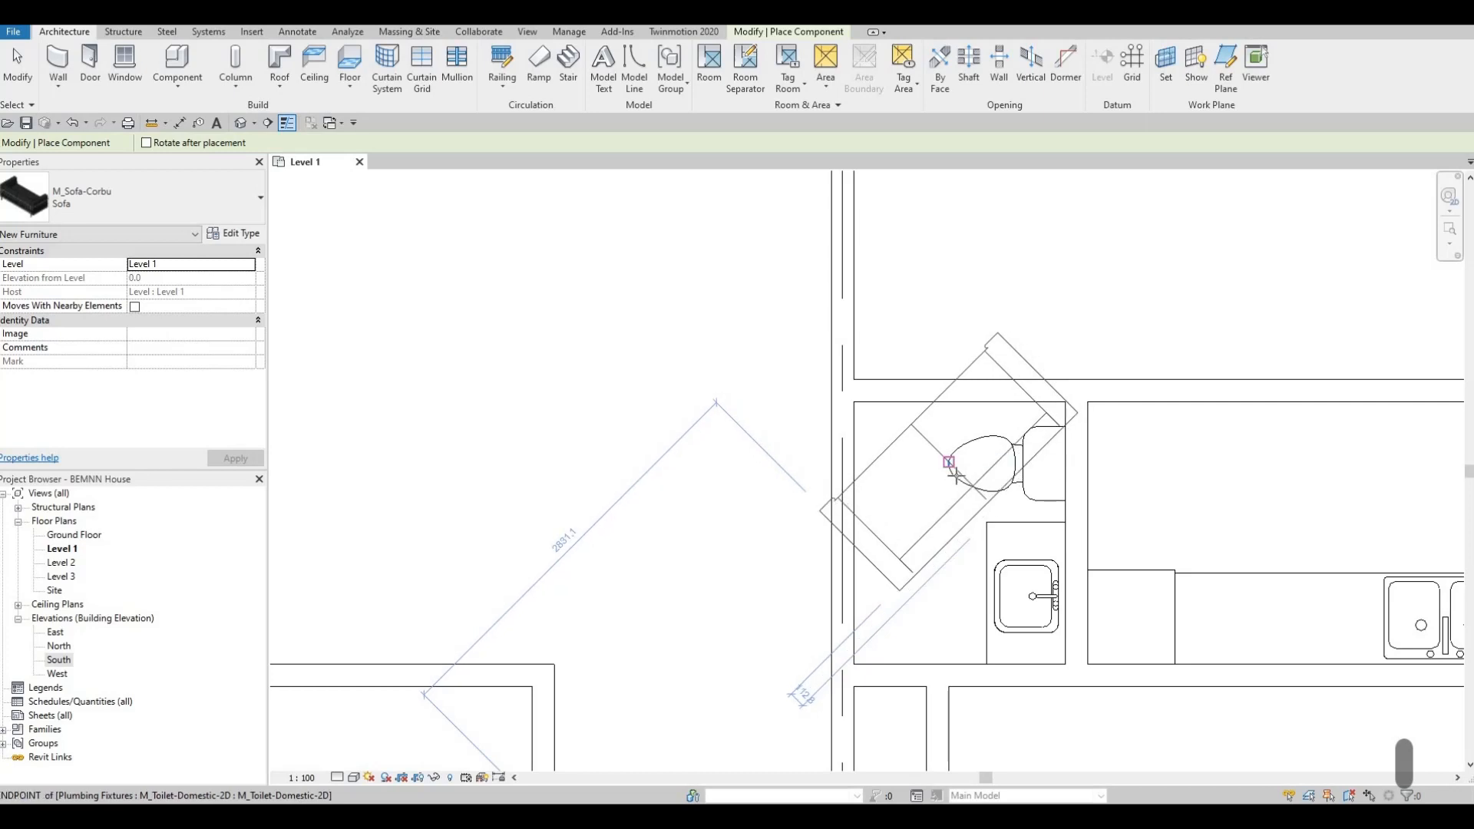
key("space")
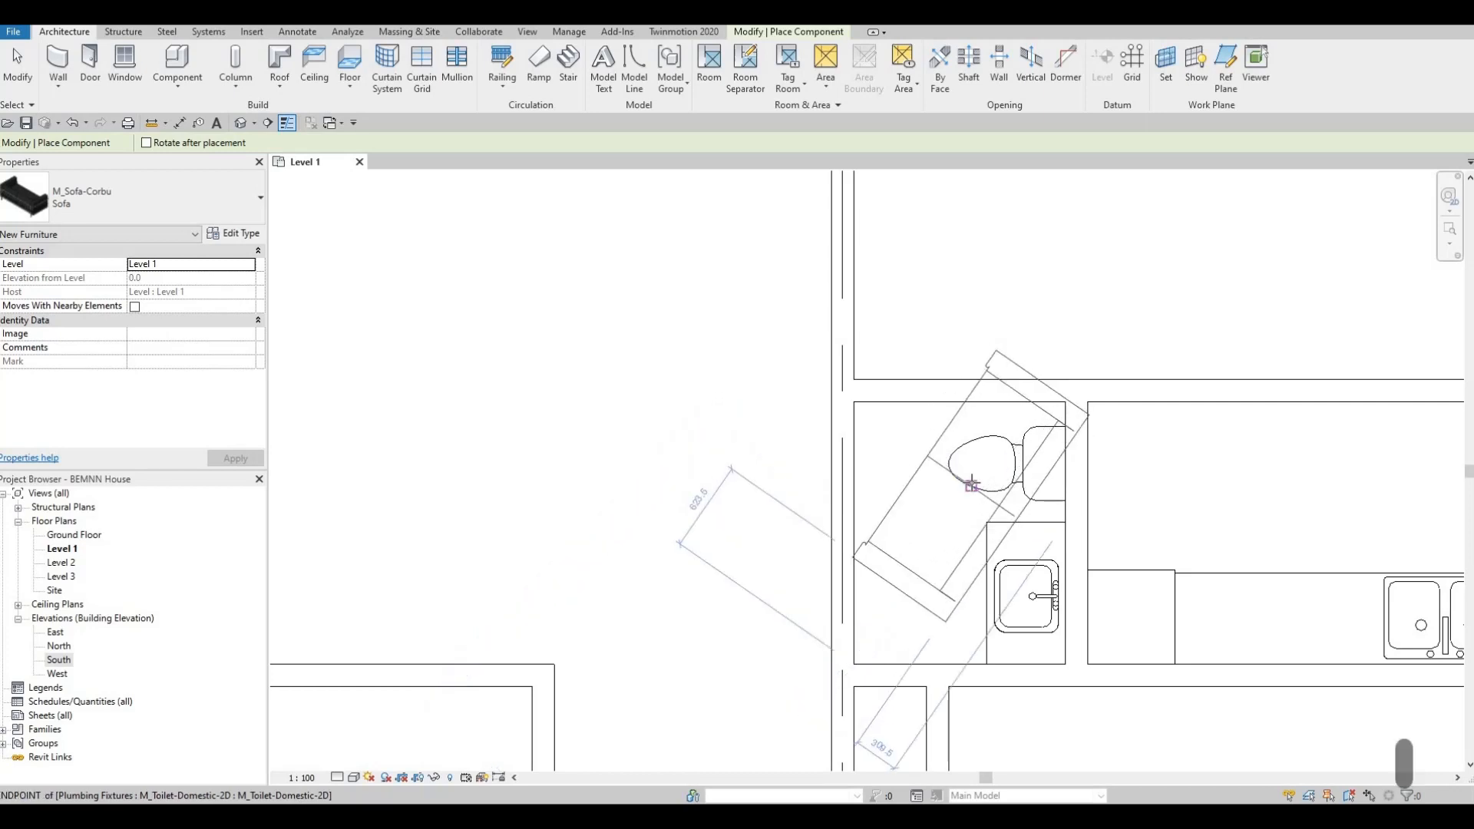
key("space")
key("space")
key("space")
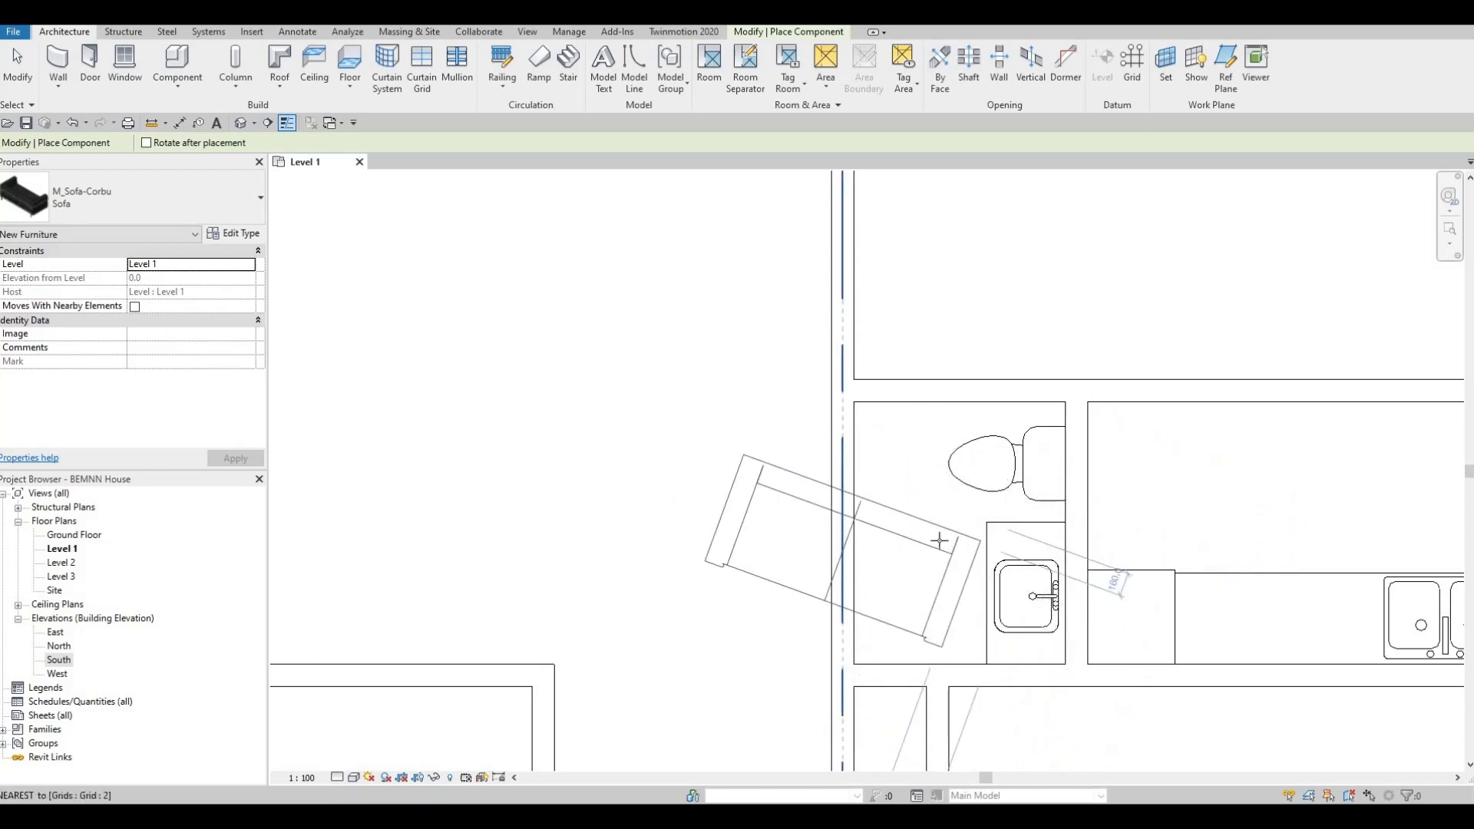
Straighten the sofa and place it with its back along the lower-left room's south wall, about 520 mm from the west grid line.
scroll(937, 536, "down", 2)
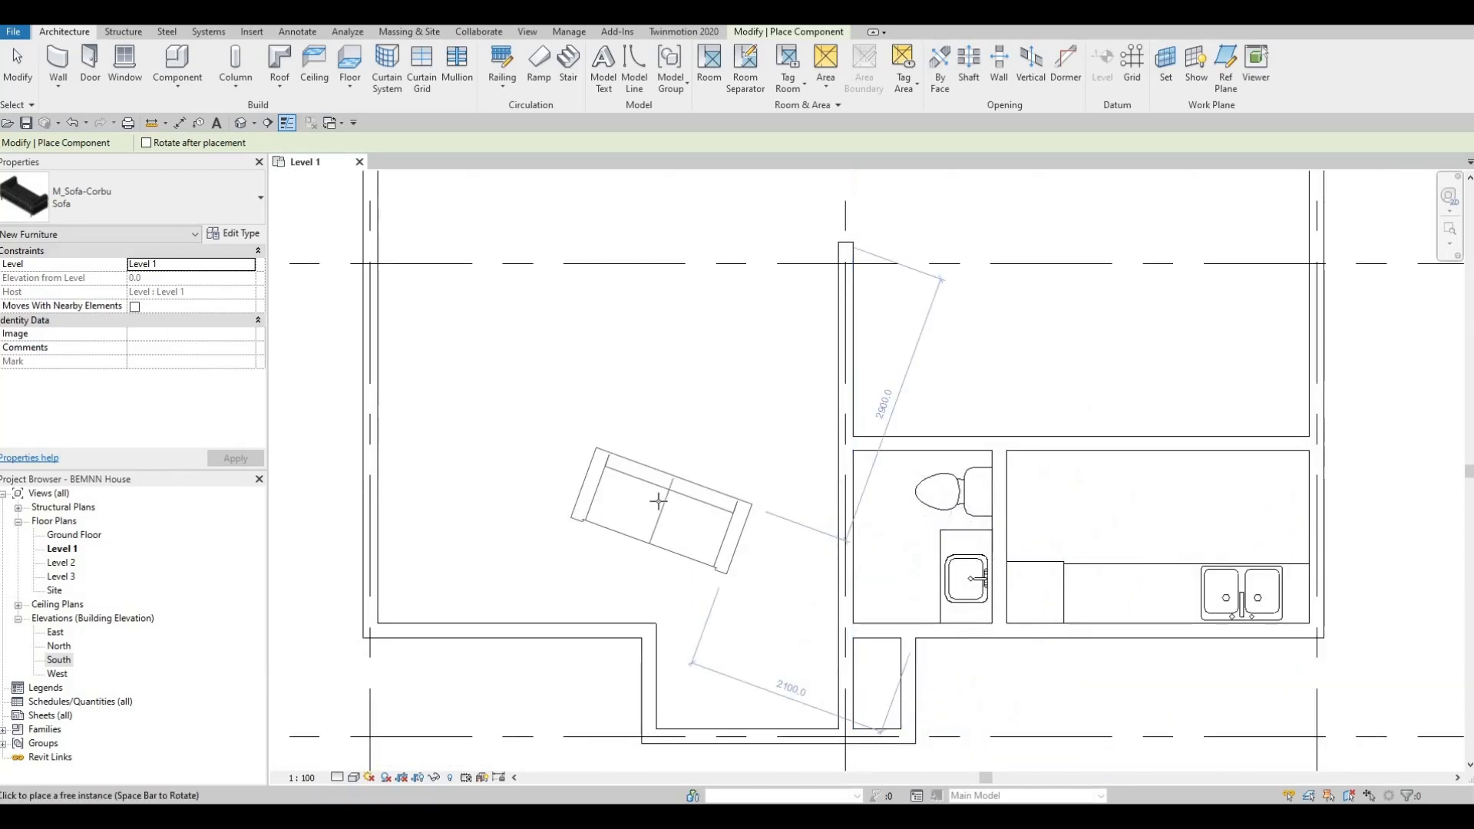
key("space")
key("space")
key("space")
scroll(526, 519, "up", 3)
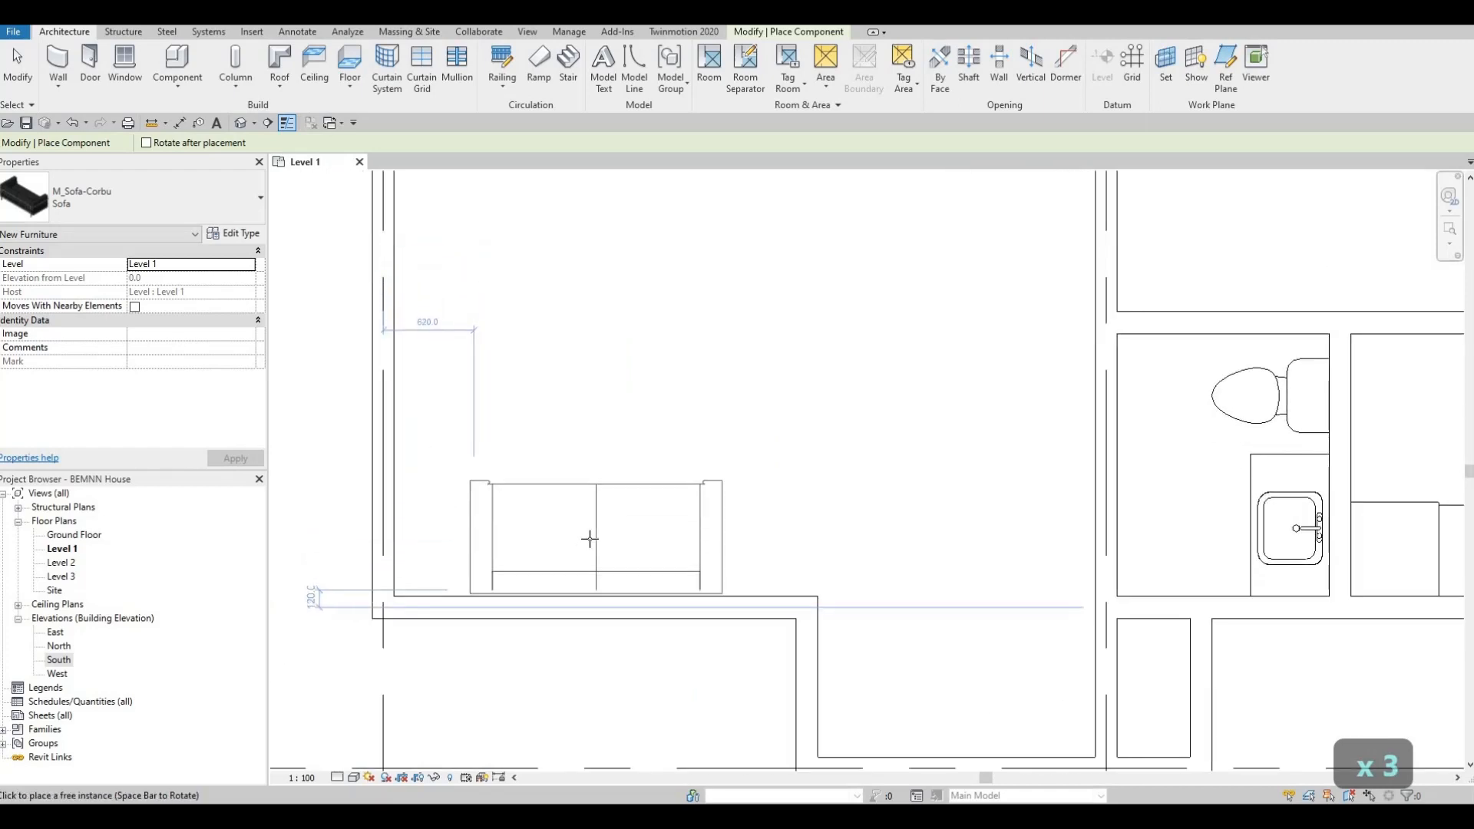
left_click(583, 532)
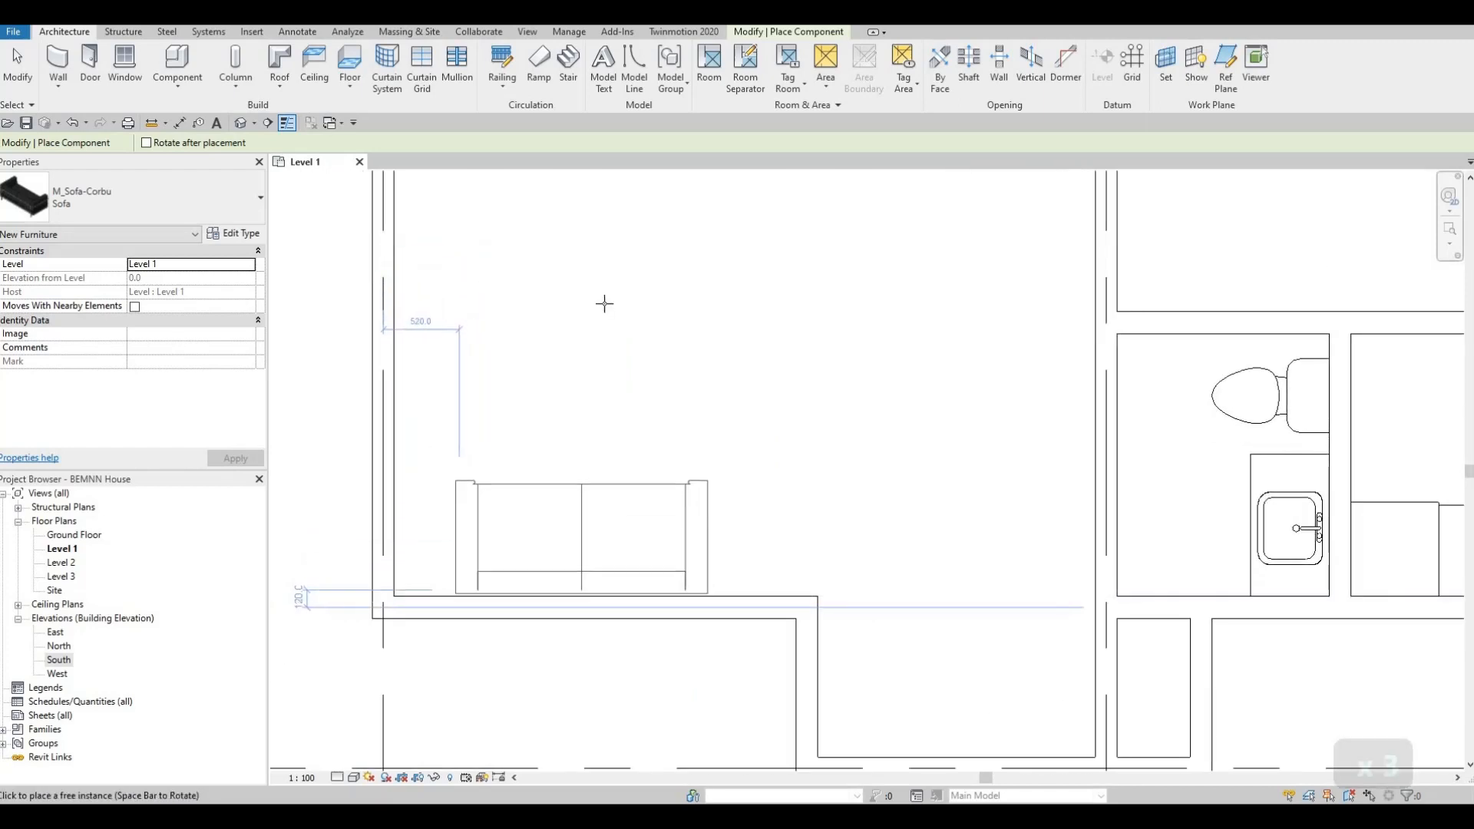
Place a second sofa rotated 180 degrees to face the first one, about 2630 mm from the interior wall, and end placement.
middle_click_drag(625, 471, 628, 499)
middle_click_drag(634, 384, 640, 489)
key("space")
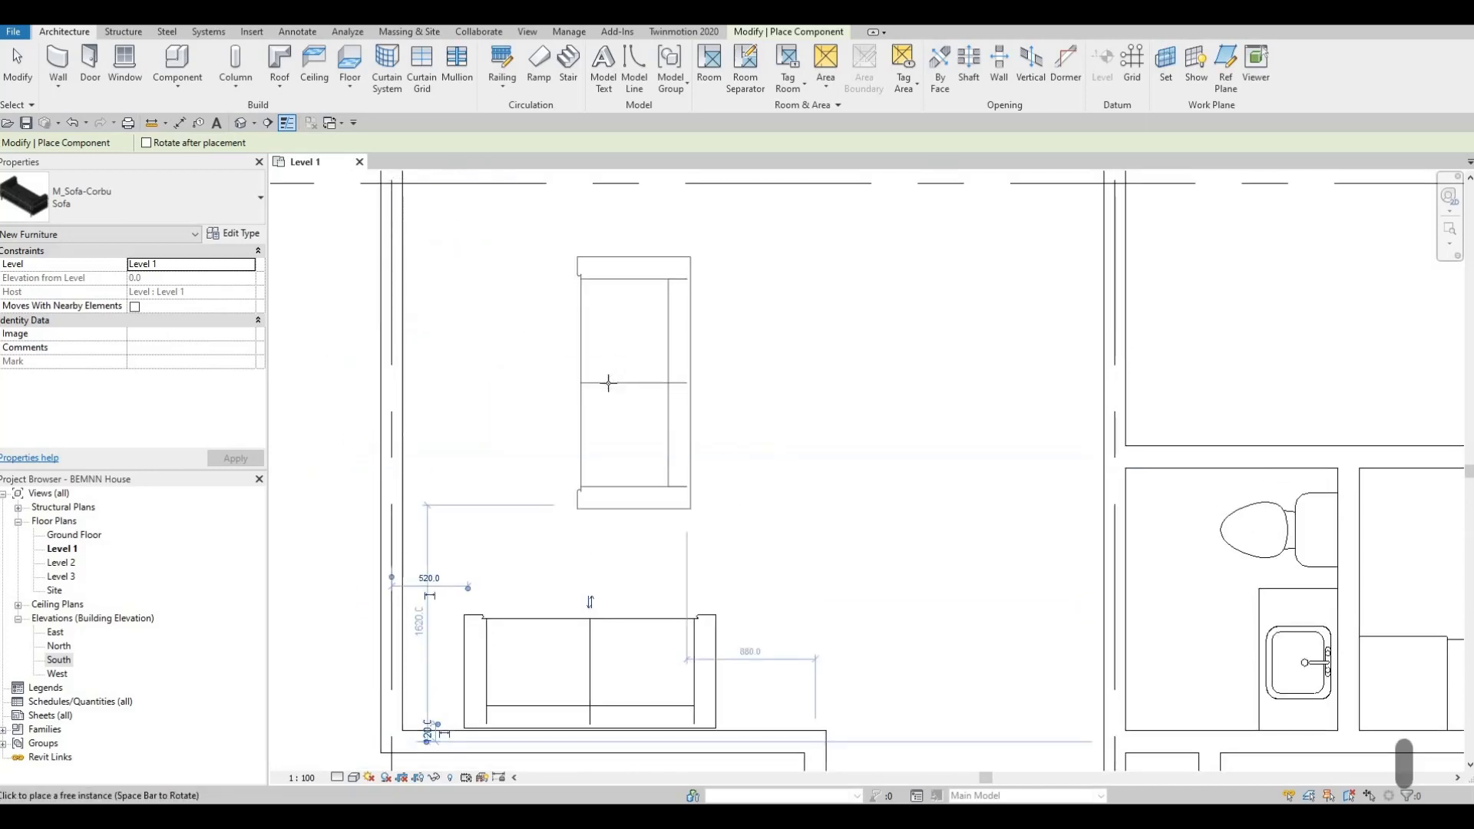
key("space")
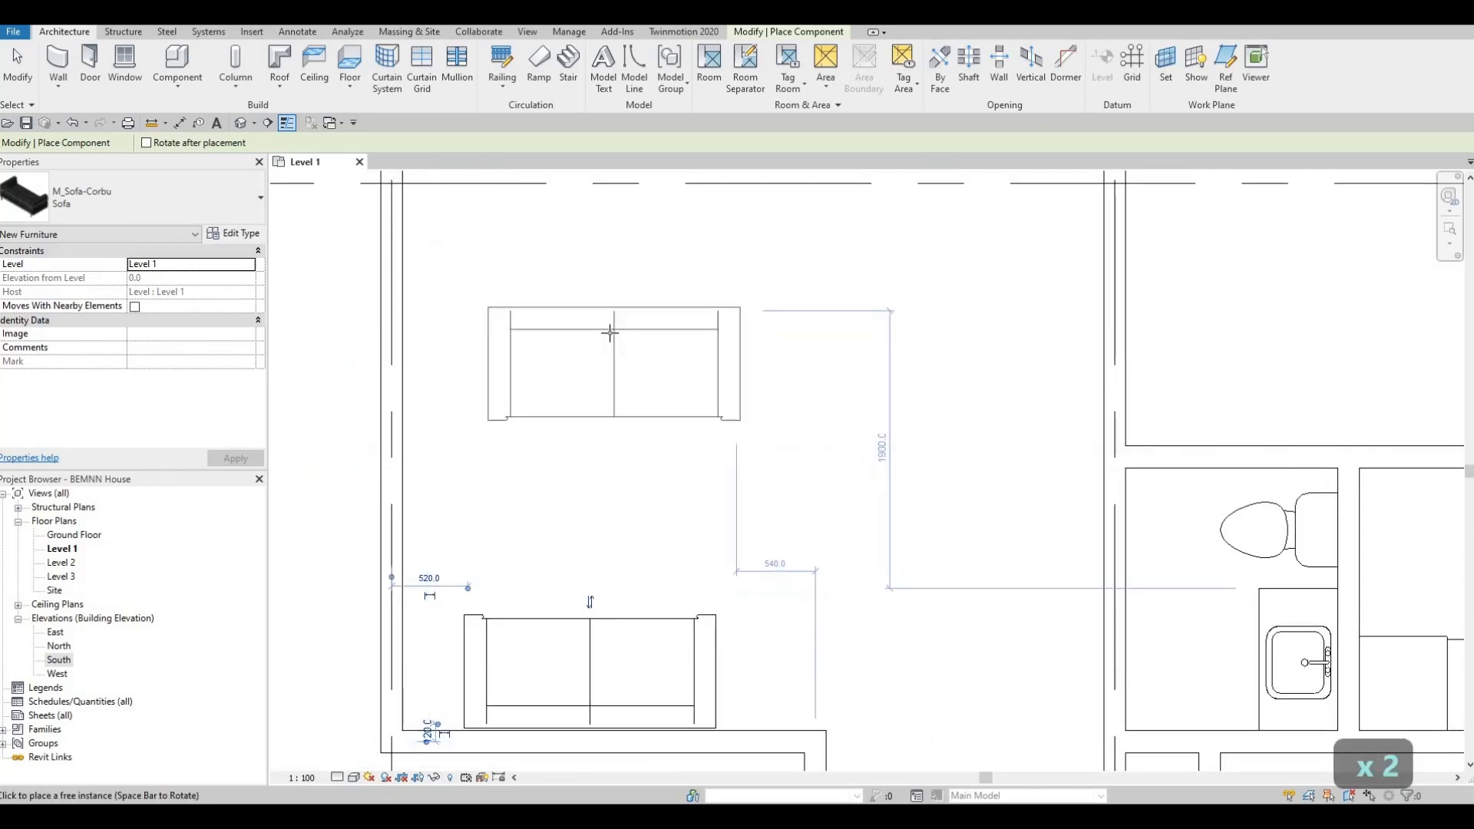
left_click(613, 334)
scroll(699, 471, "down", 5)
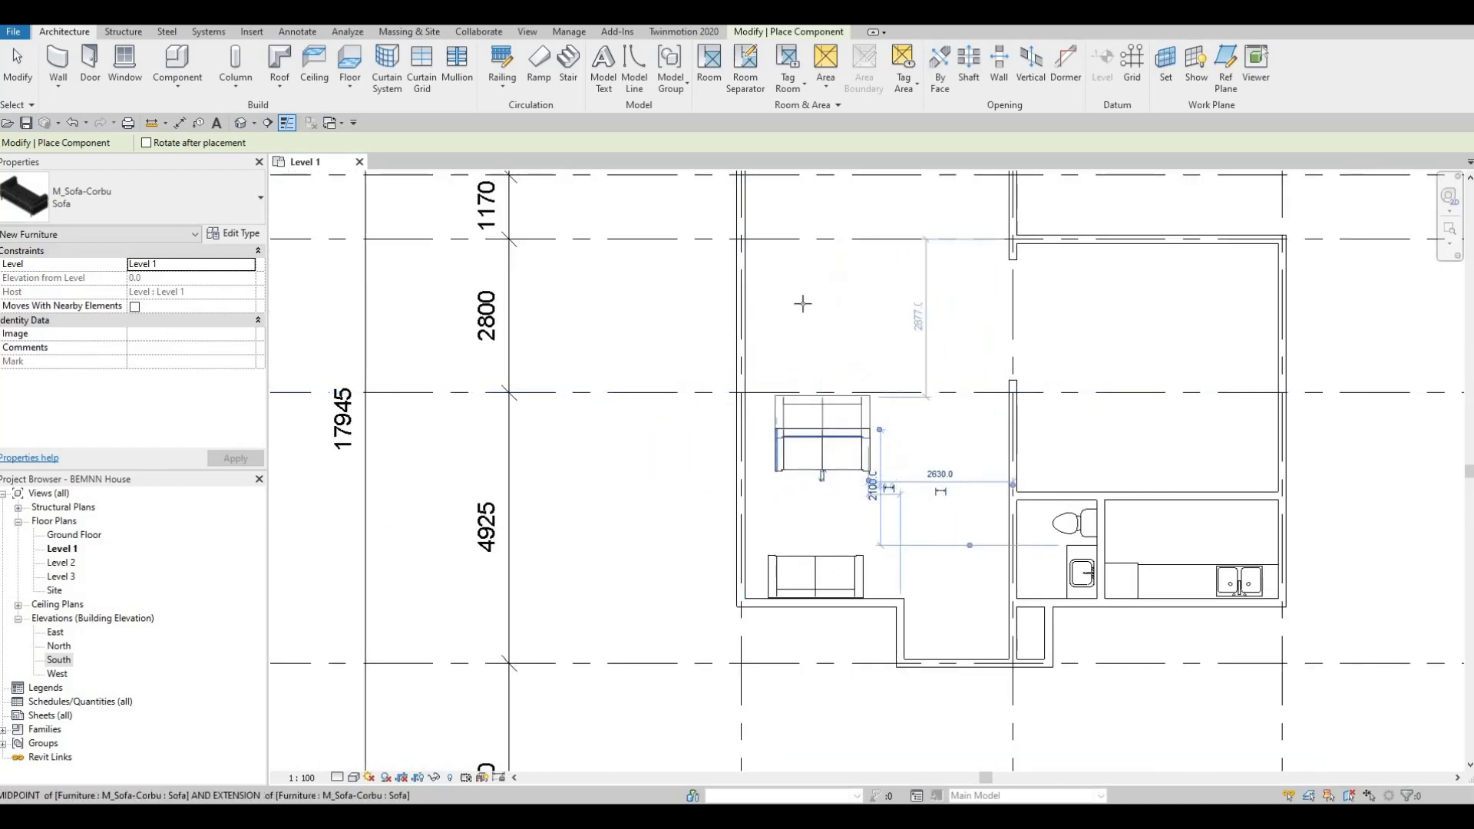
middle_click_drag(842, 473, 716, 351)
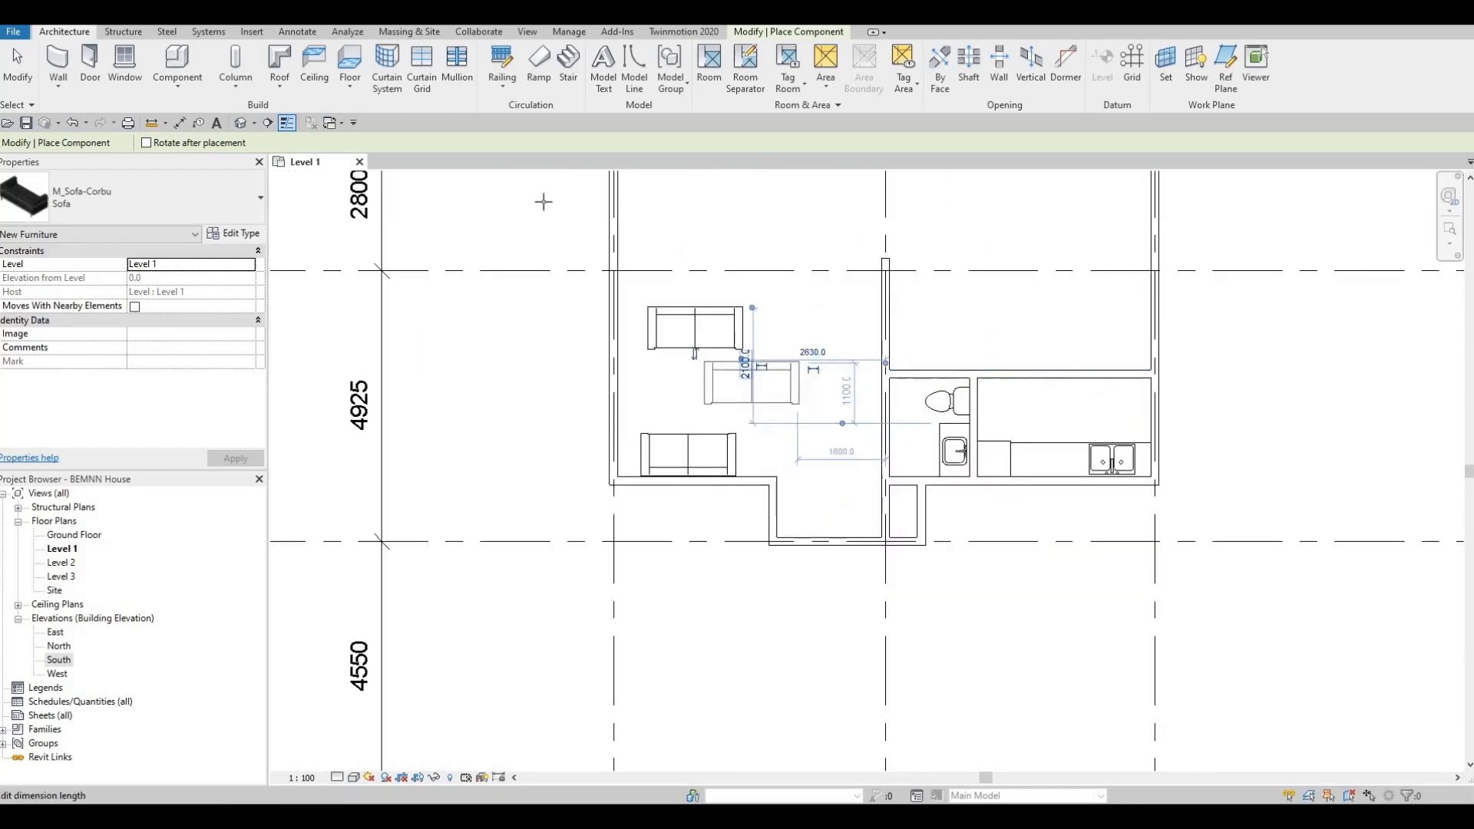
scroll(692, 239, "up", 2)
key("Escape")
key("Escape")
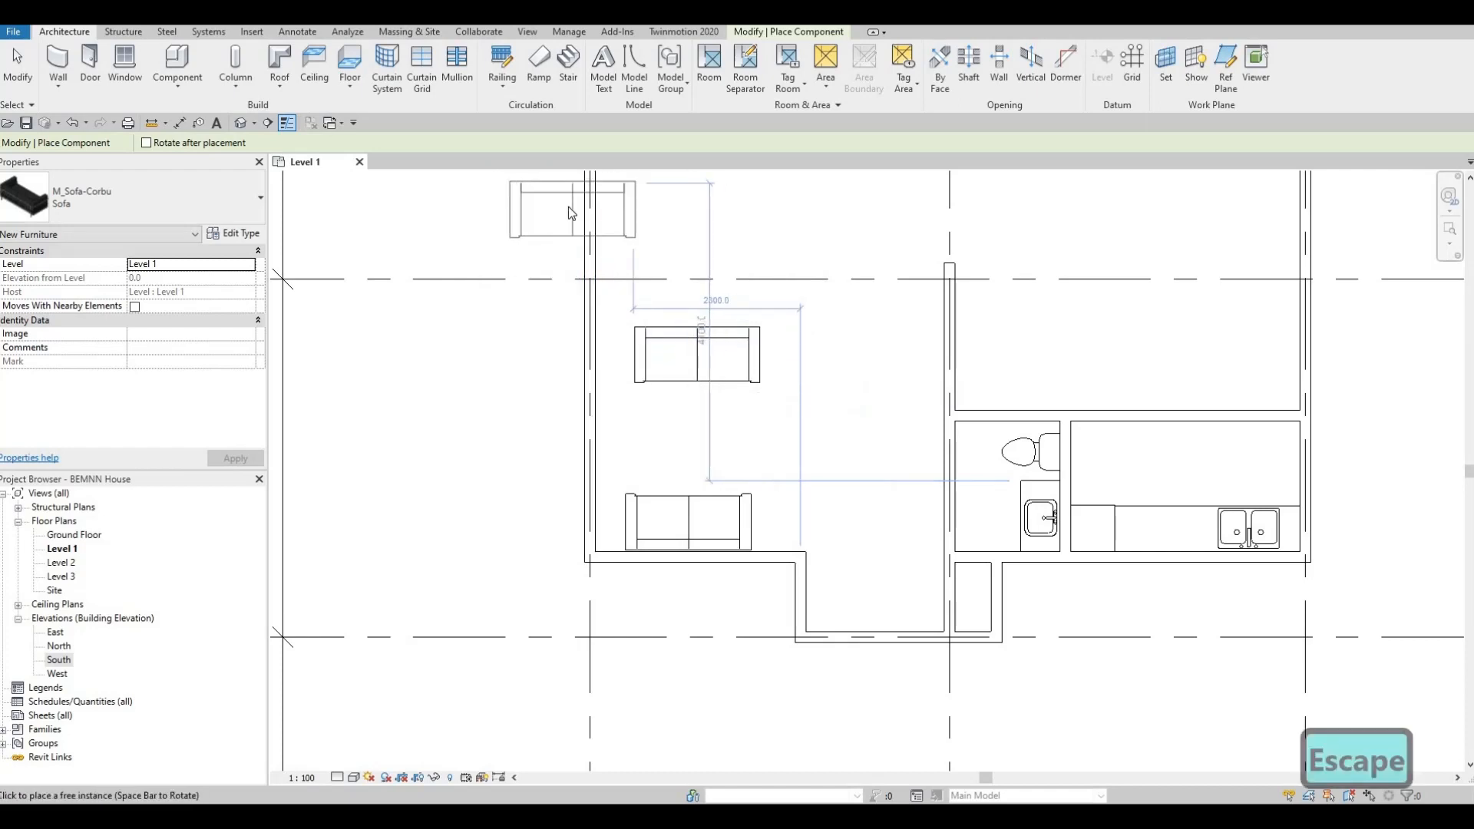
middle_click_drag(691, 339, 691, 374)
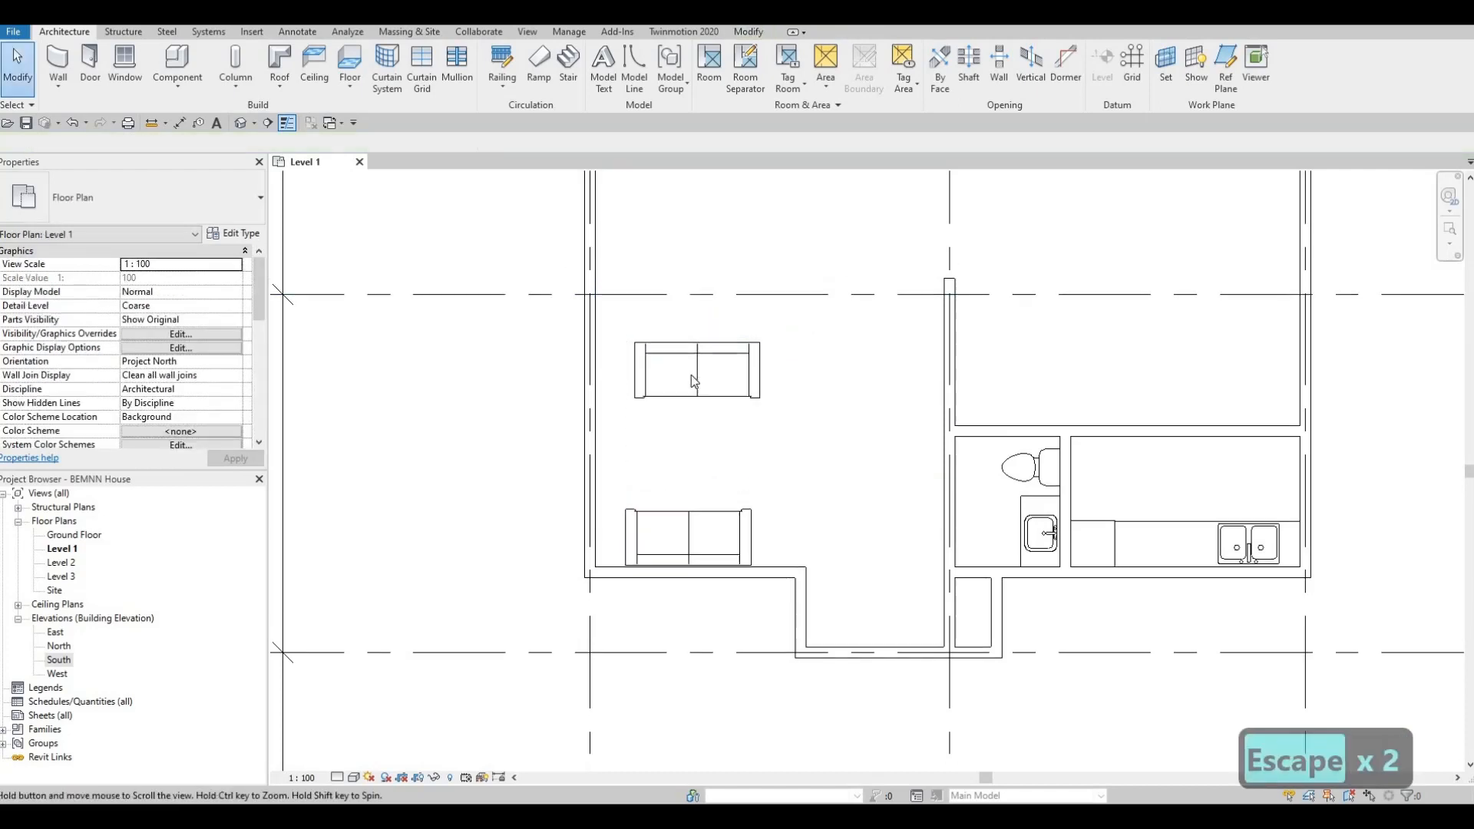
Create a similar sofa from the second one and place it between grids A and B, about 1300 mm from the west wall.
left_click(684, 418)
scroll(684, 430, "down", 4)
middle_click_drag(684, 430, 648, 599)
scroll(648, 599, "down", 1)
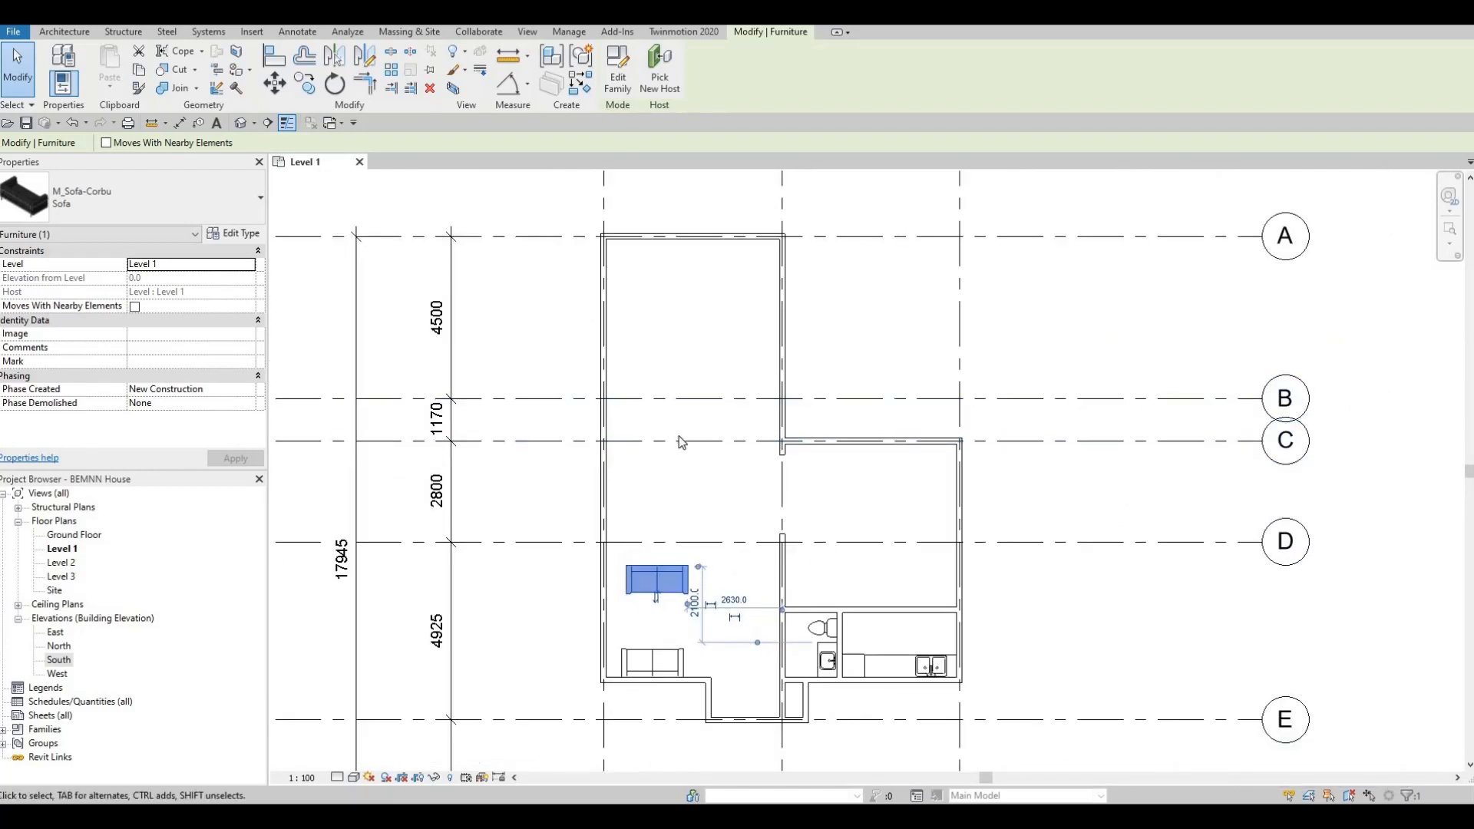
scroll(689, 368, "up", 1)
scroll(706, 306, "down", 1)
key("c")
key("s")
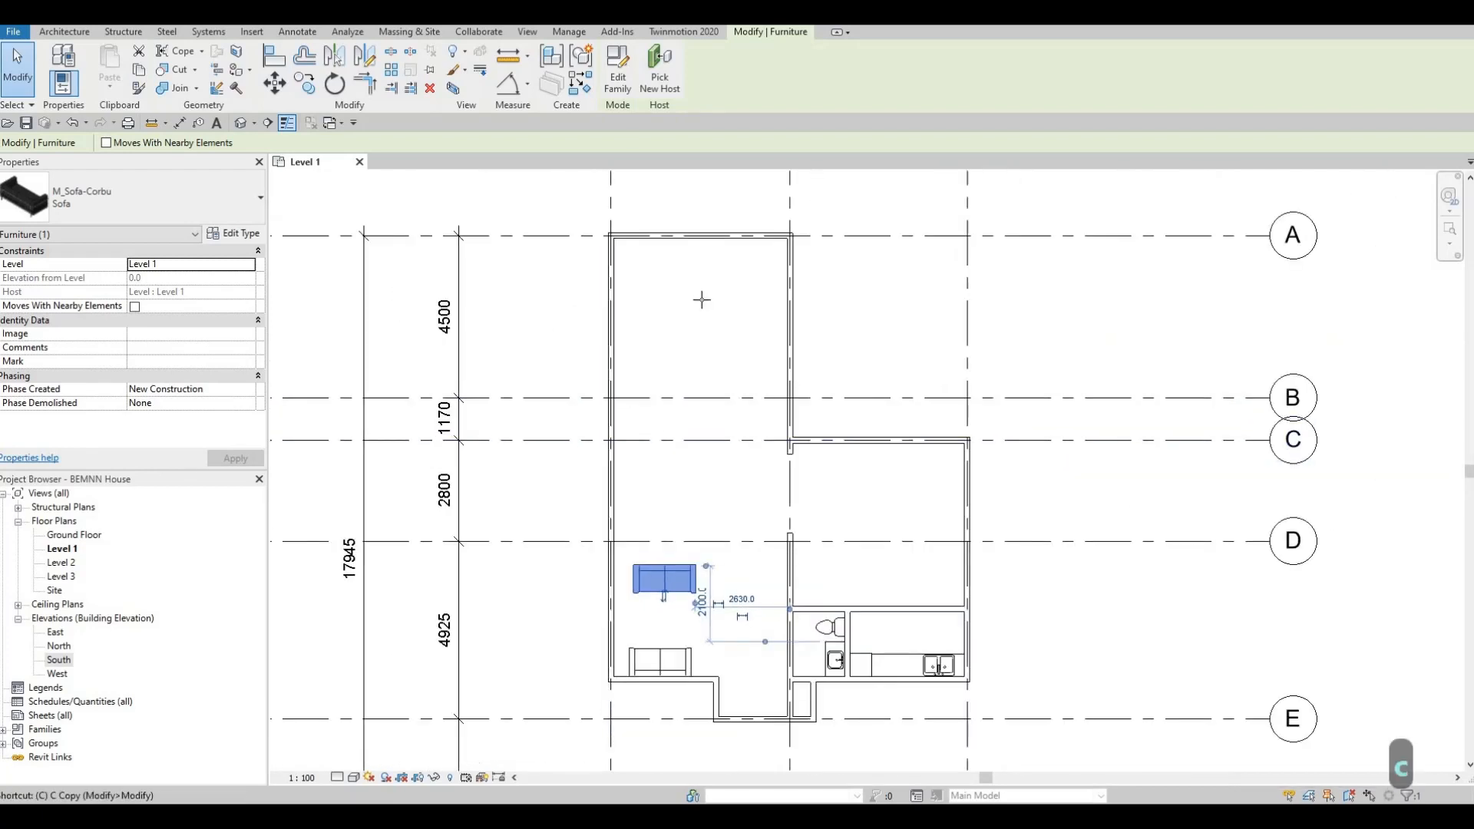
key("c")
key("s")
scroll(689, 315, "up", 2)
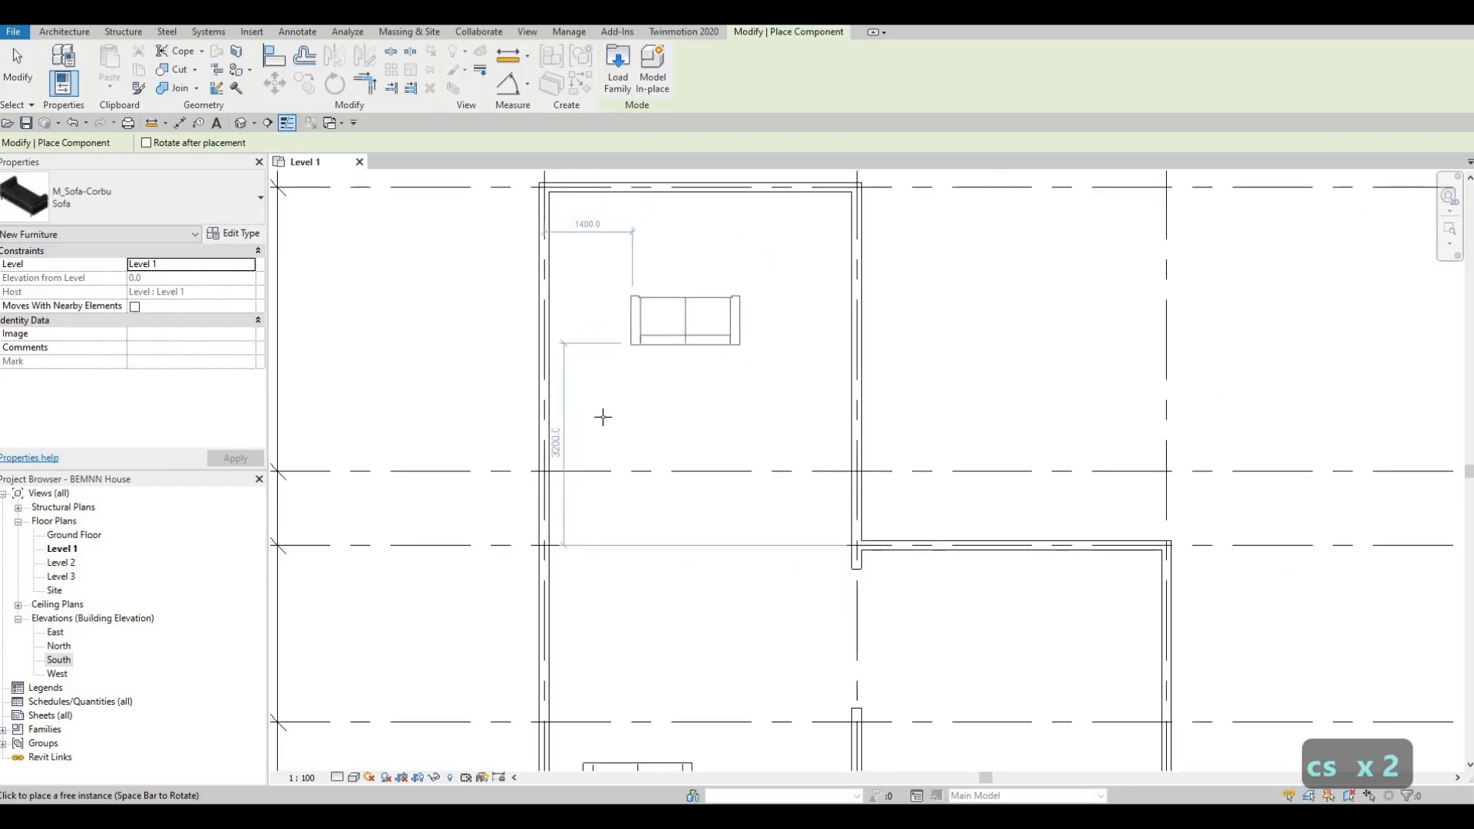
left_click(680, 321)
scroll(706, 280, "down", 1)
middle_click_drag(678, 434, 673, 357)
scroll(659, 370, "up", 1)
key("Escape")
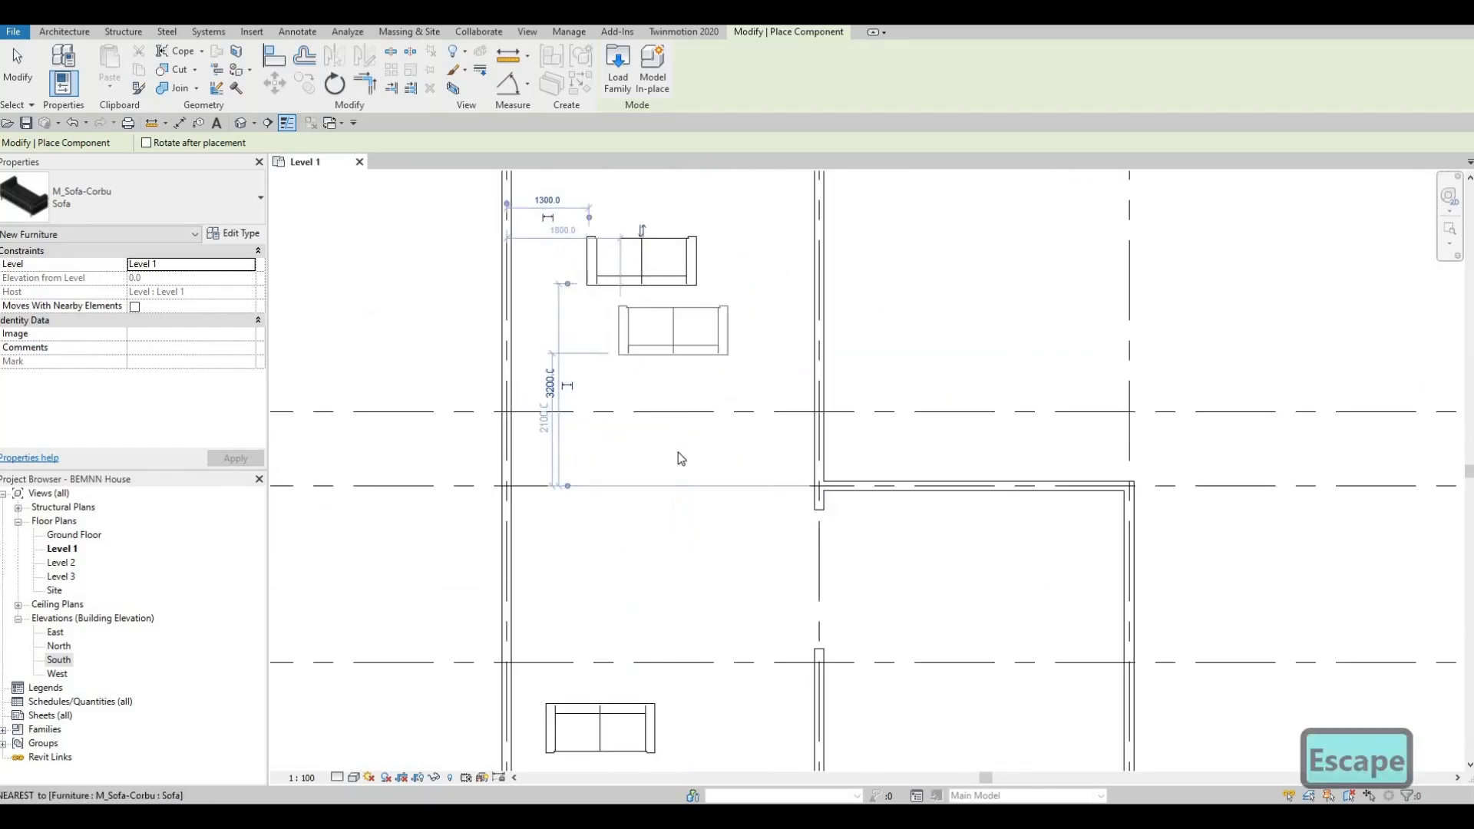
key("Escape")
Duplicate the type of the sofa between grids A and B as Sofa 2 and set its width to 2500.
middle_click_drag(681, 459, 691, 351)
scroll(687, 330, "down", 1)
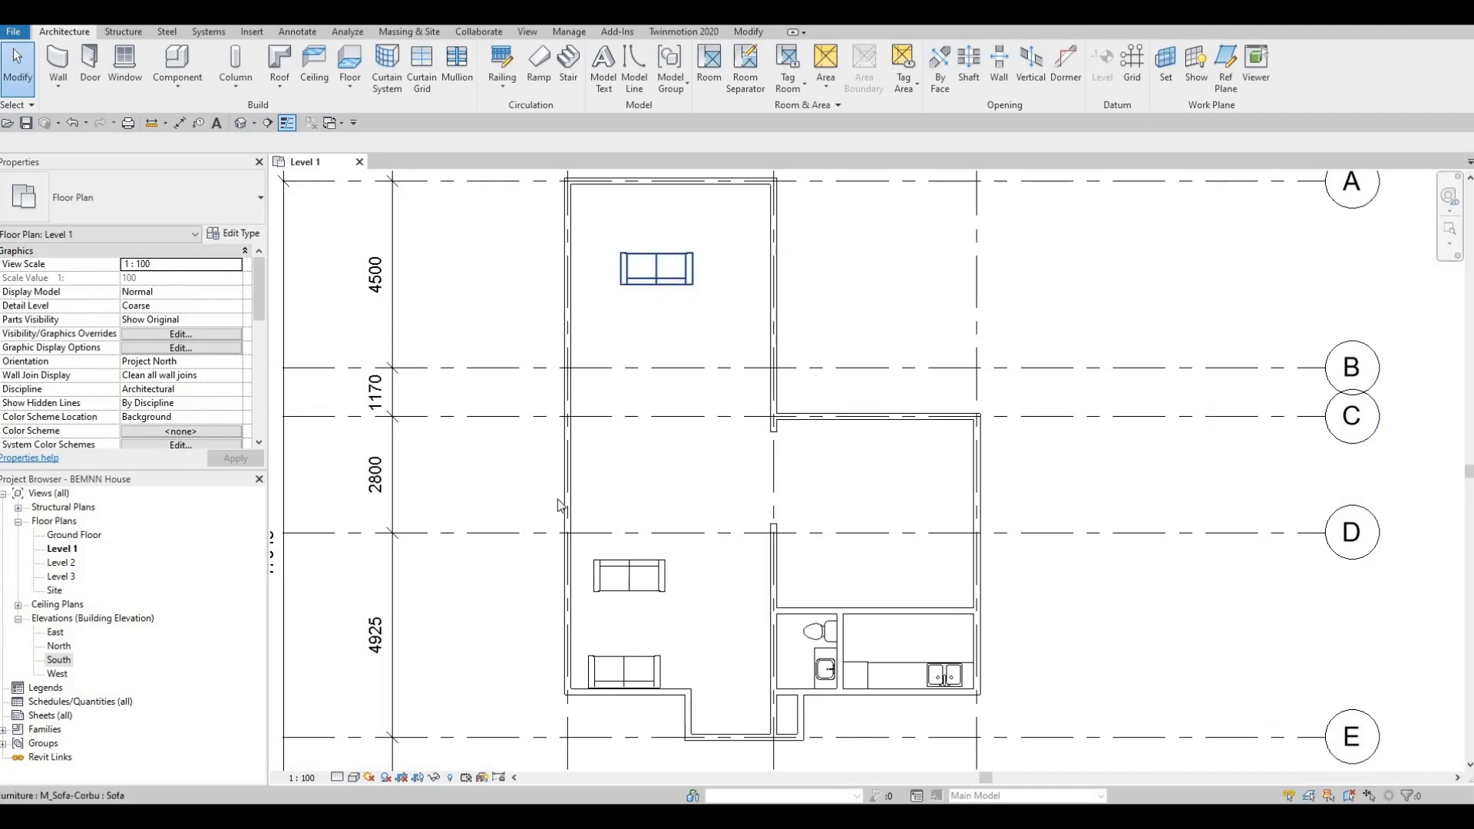
left_click(244, 234)
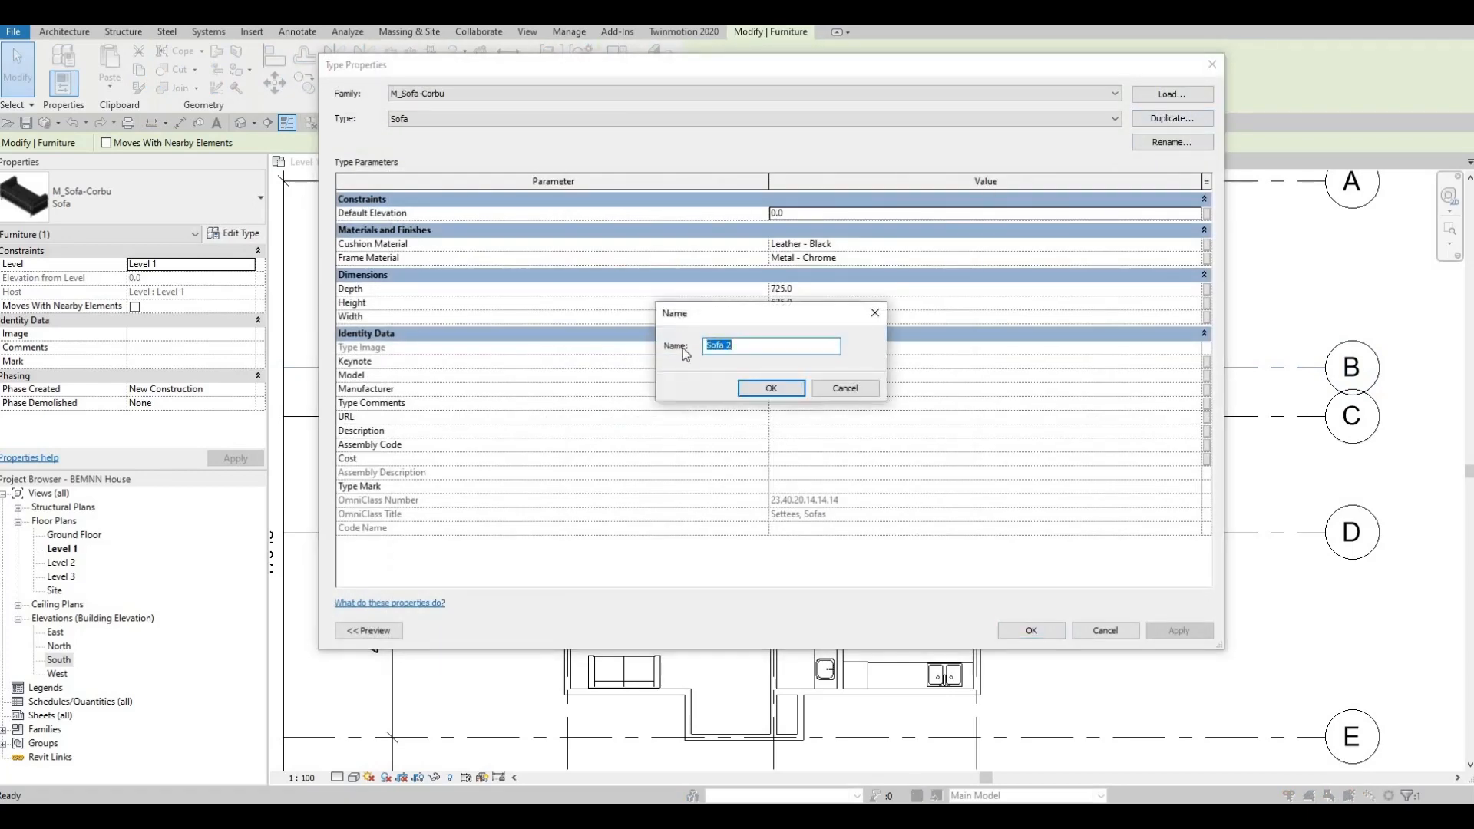
left_click(771, 388)
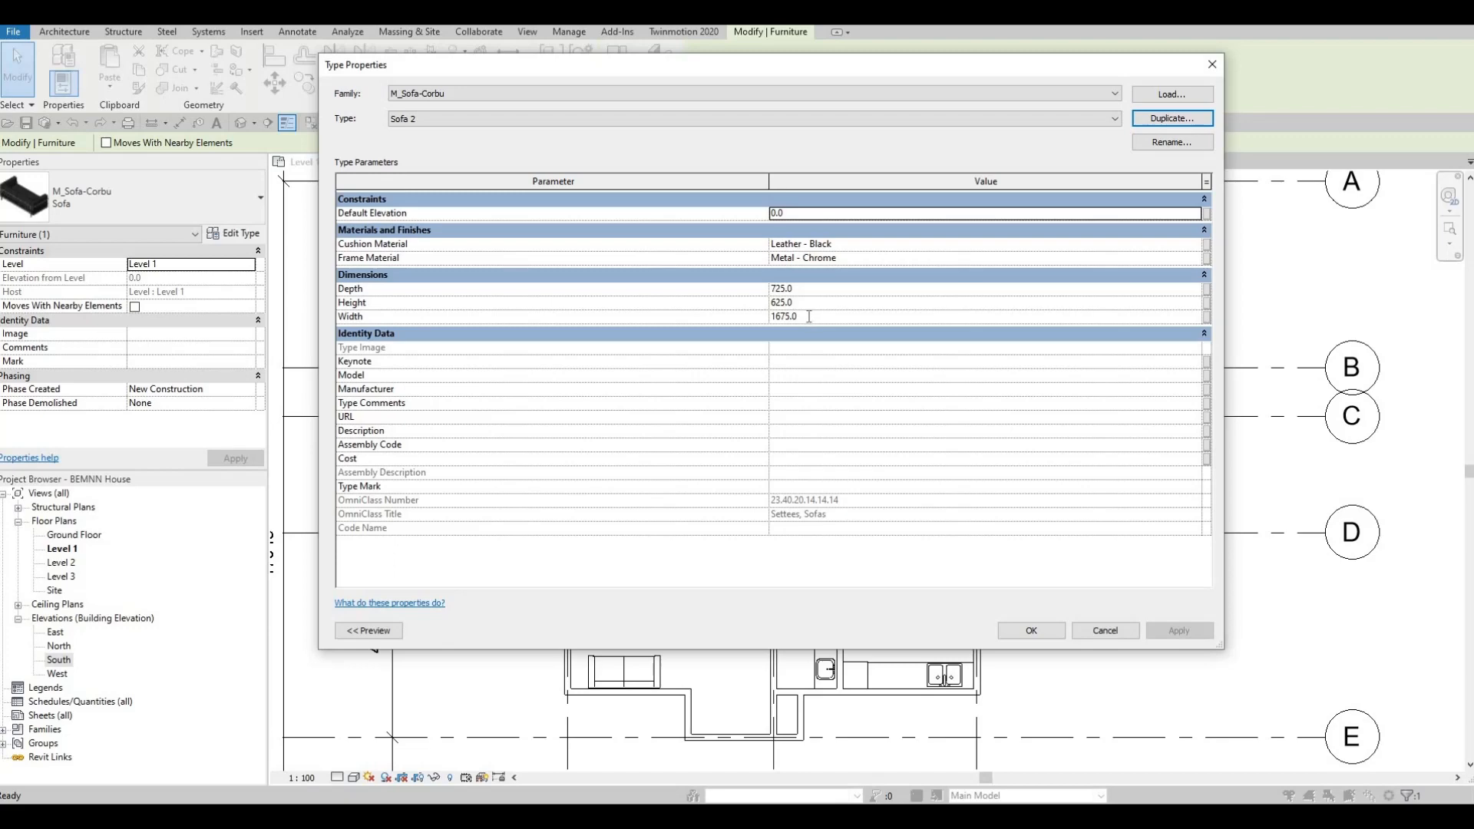
left_click(807, 316)
type("2500")
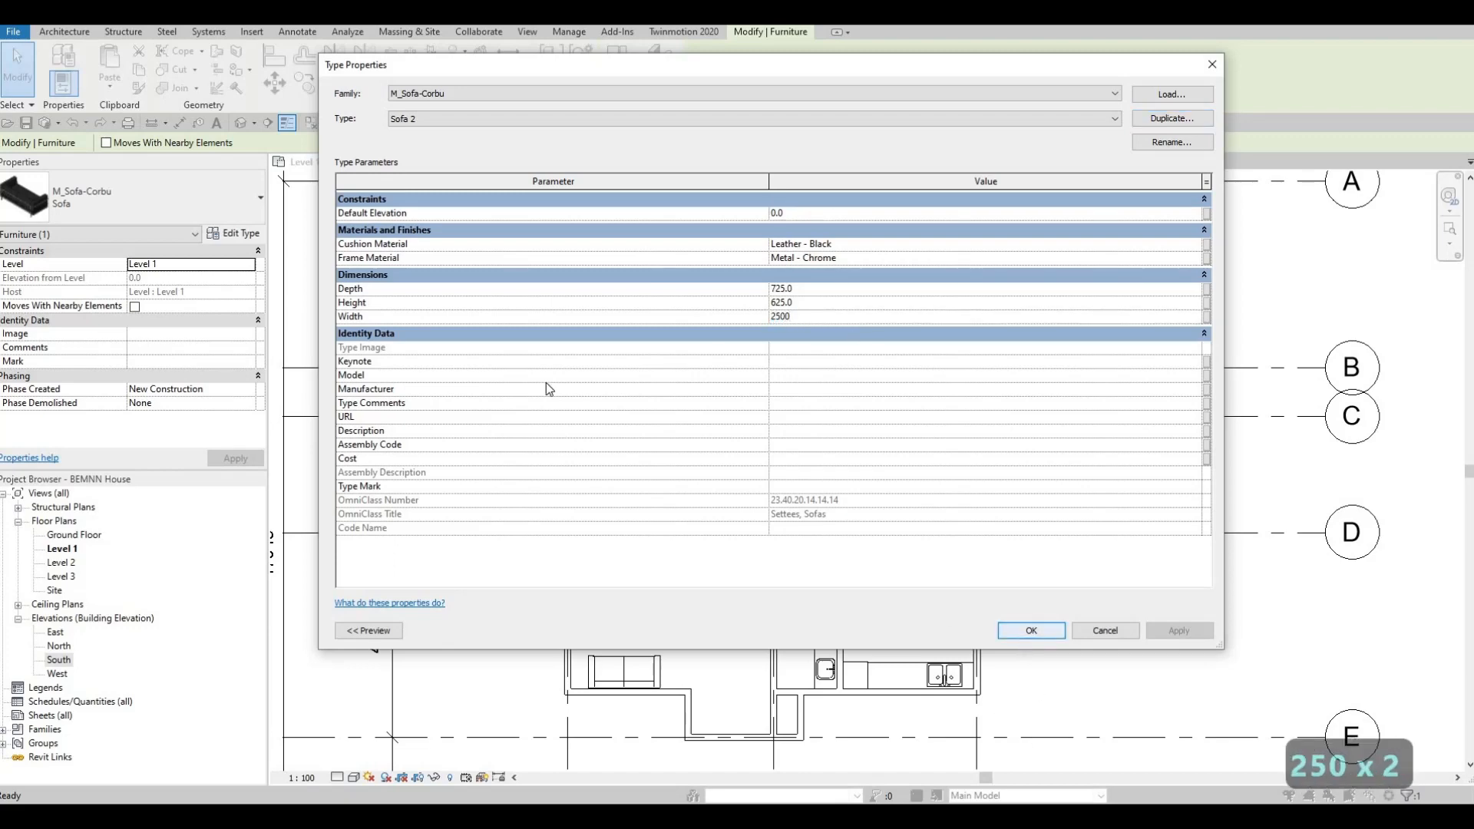
key("Return")
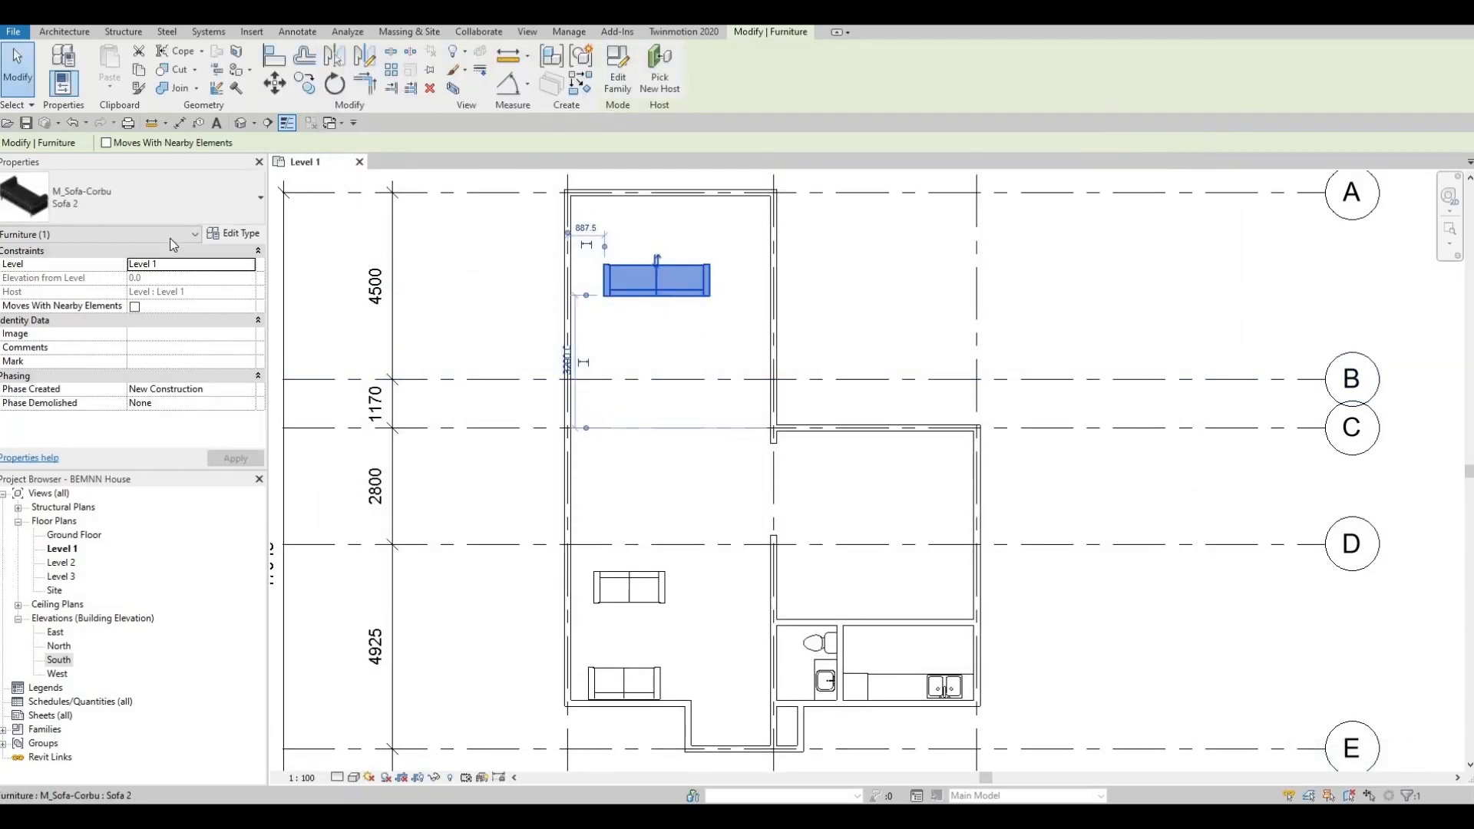
Set the Sofa 2 type's width to 3000 and apply the change.
left_click(234, 232)
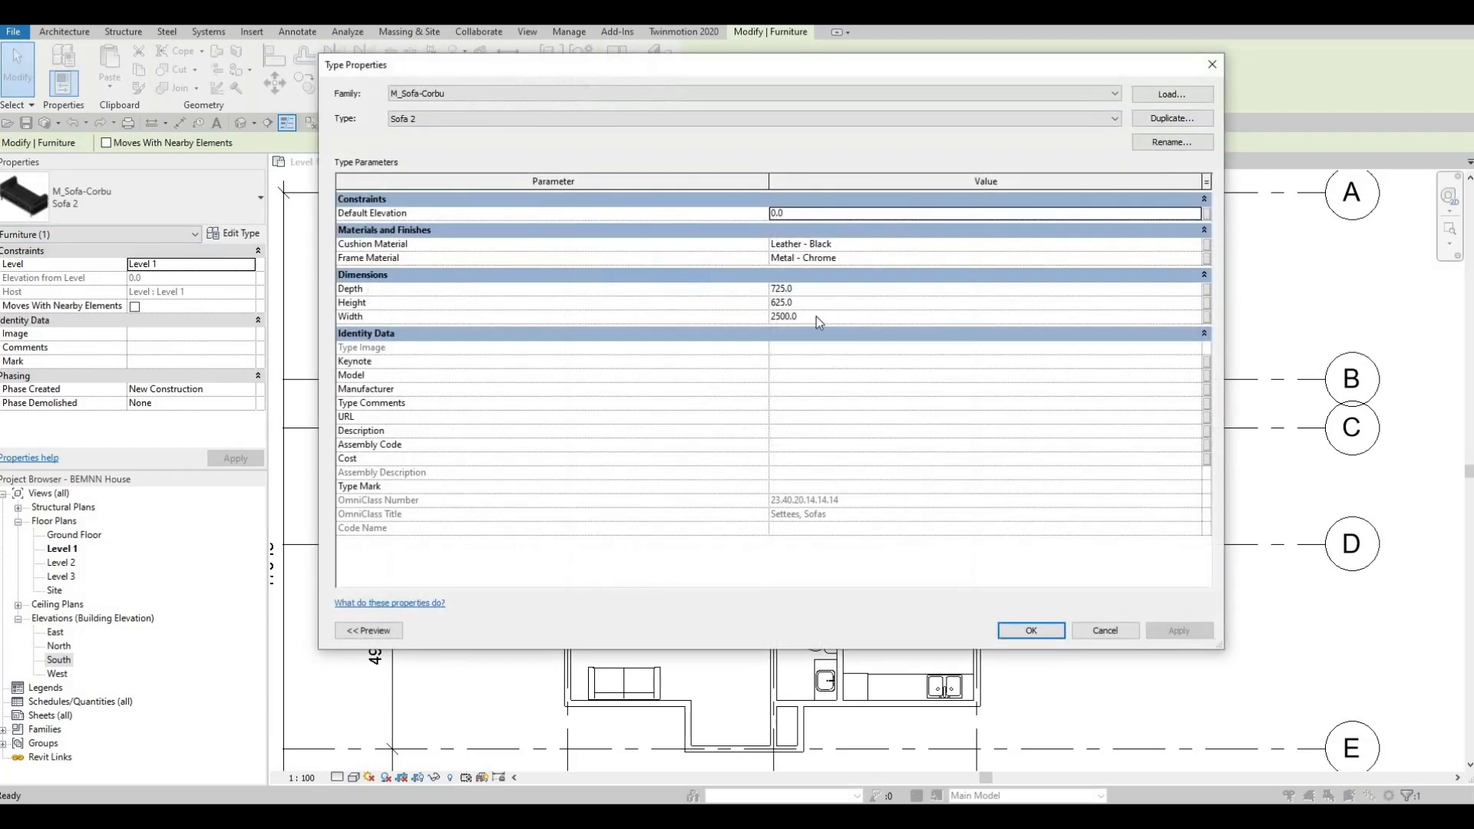
left_click(817, 316)
type("3")
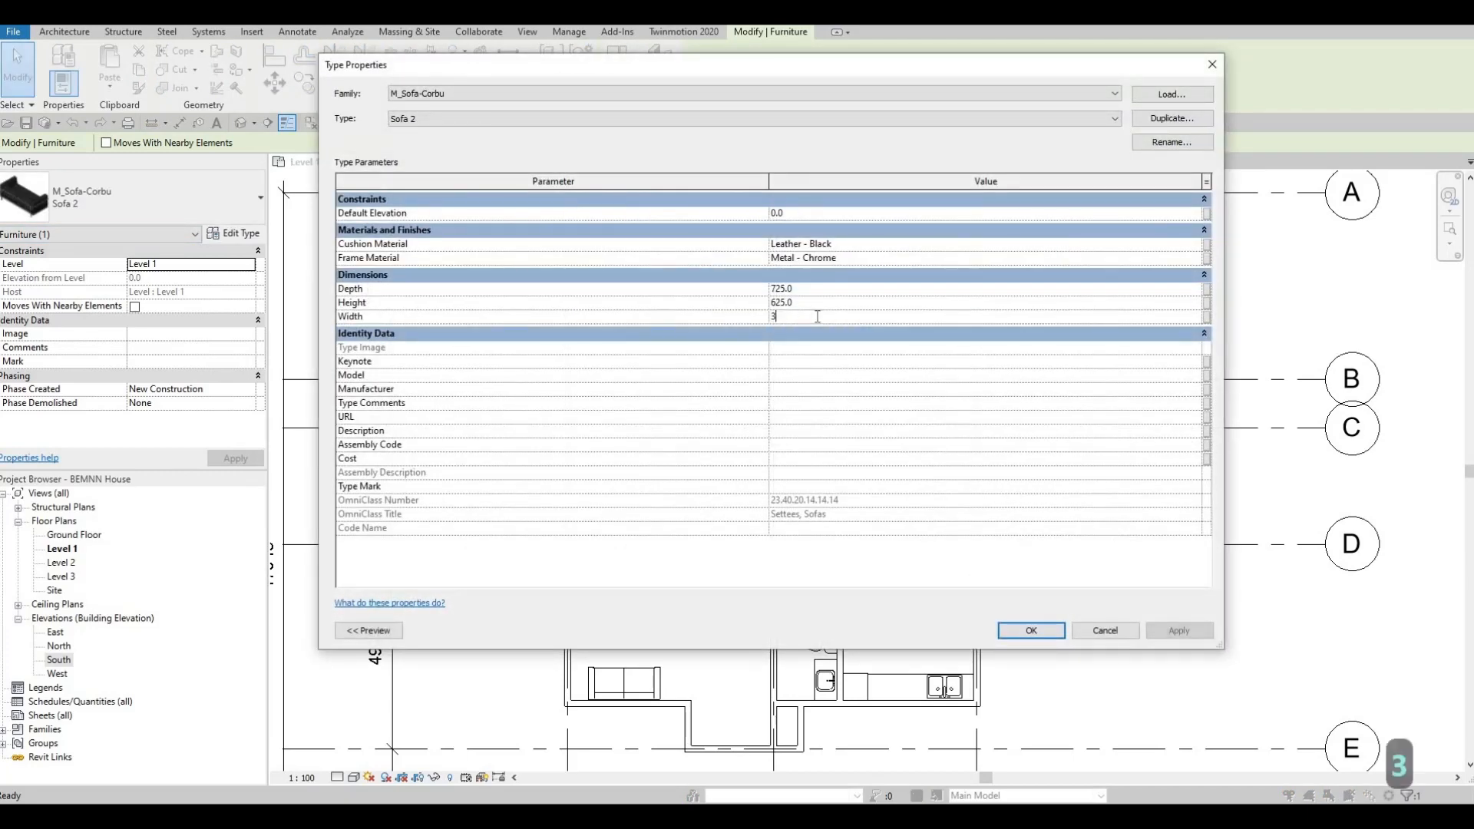
type("000")
key("Return")
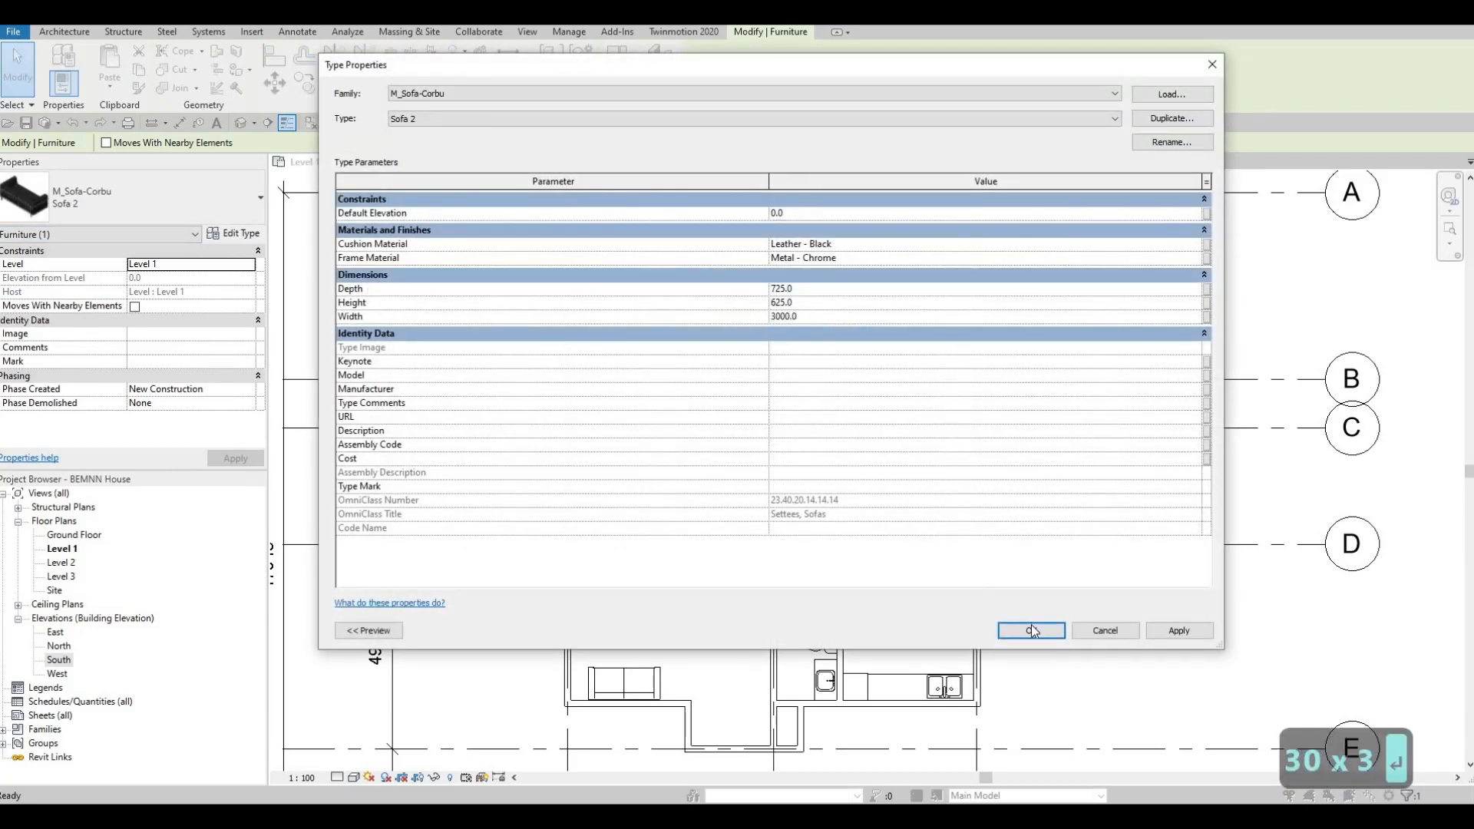
left_click(1179, 630)
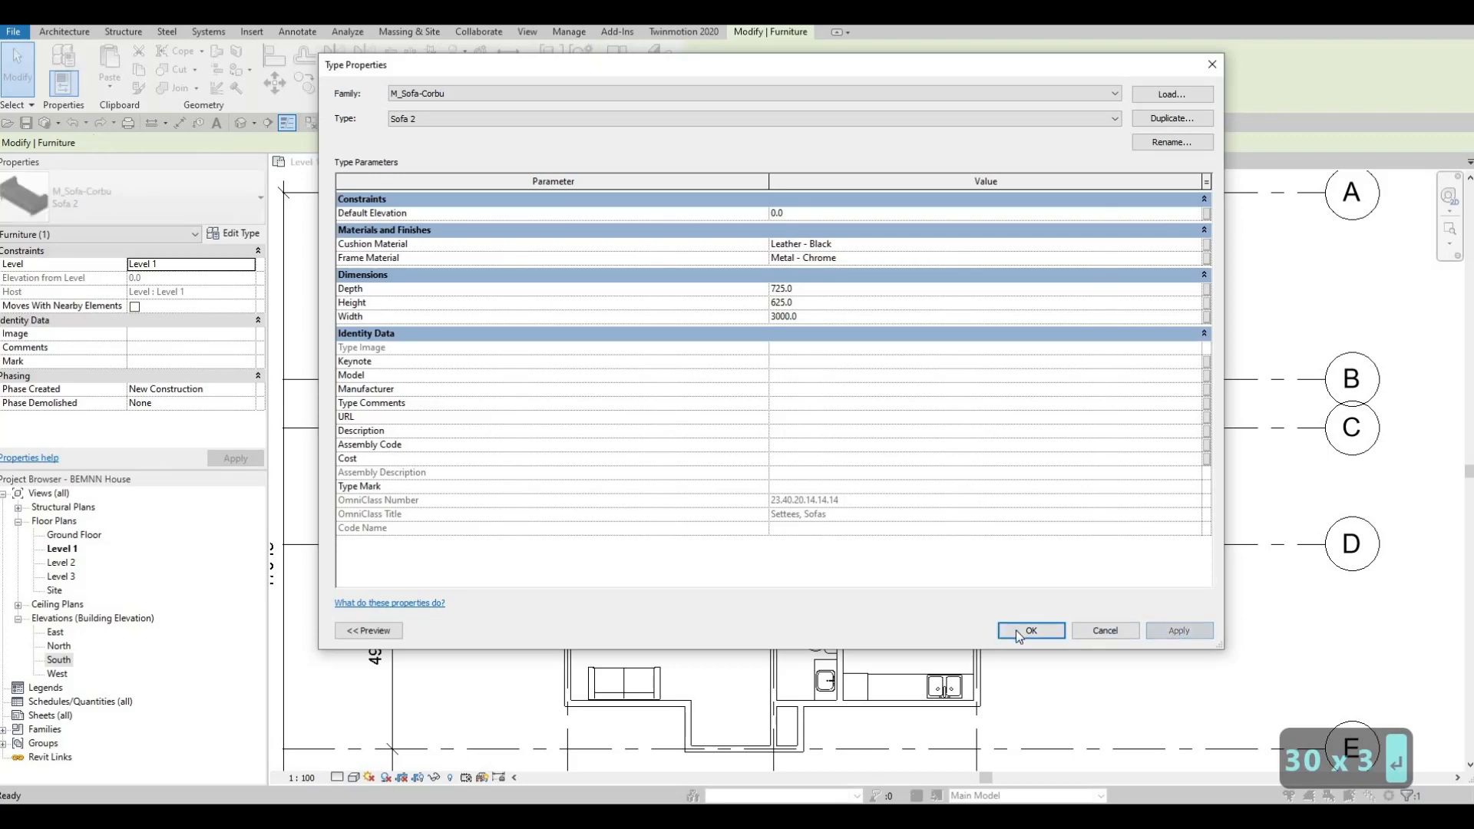
Confirm the type settings and nudge the Sofa 2 instance about 120 mm west and 60 mm south.
key("Return")
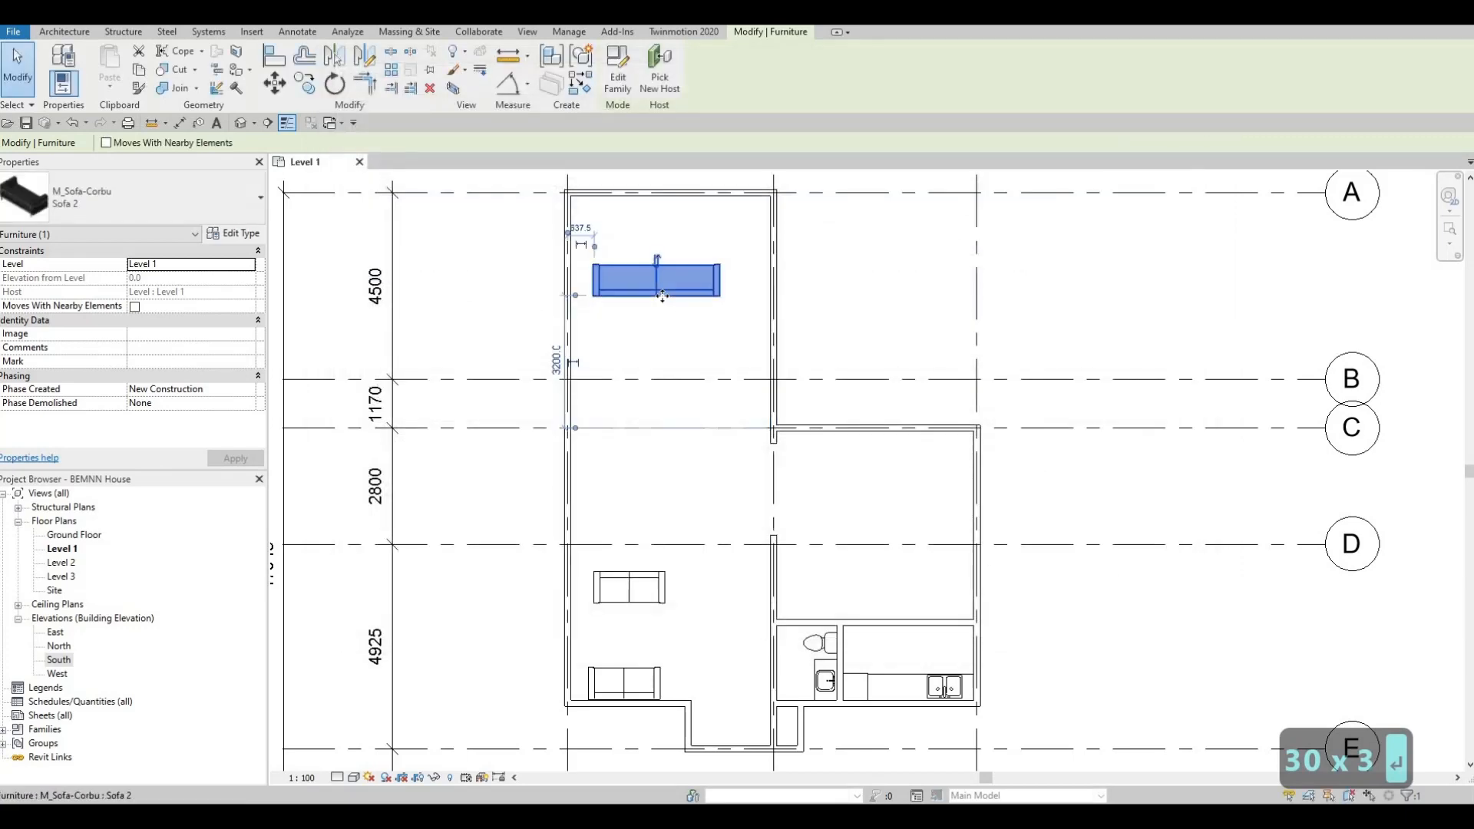
key("Left")
key("Left")
key("Down")
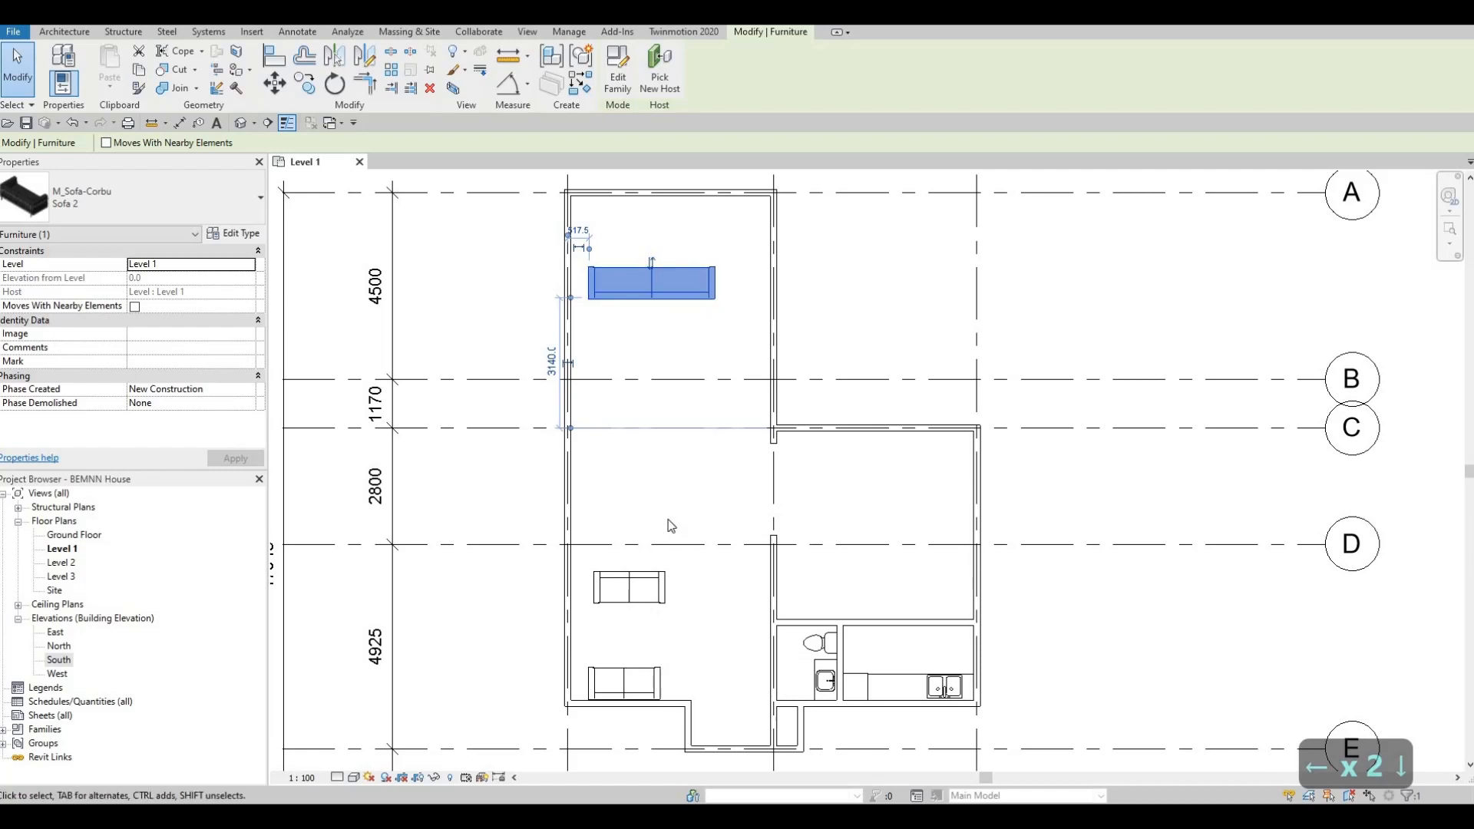
Set the width of the Sofa type used by the two facing sofas to 2000 and apply the change.
middle_click_drag(679, 659, 706, 533)
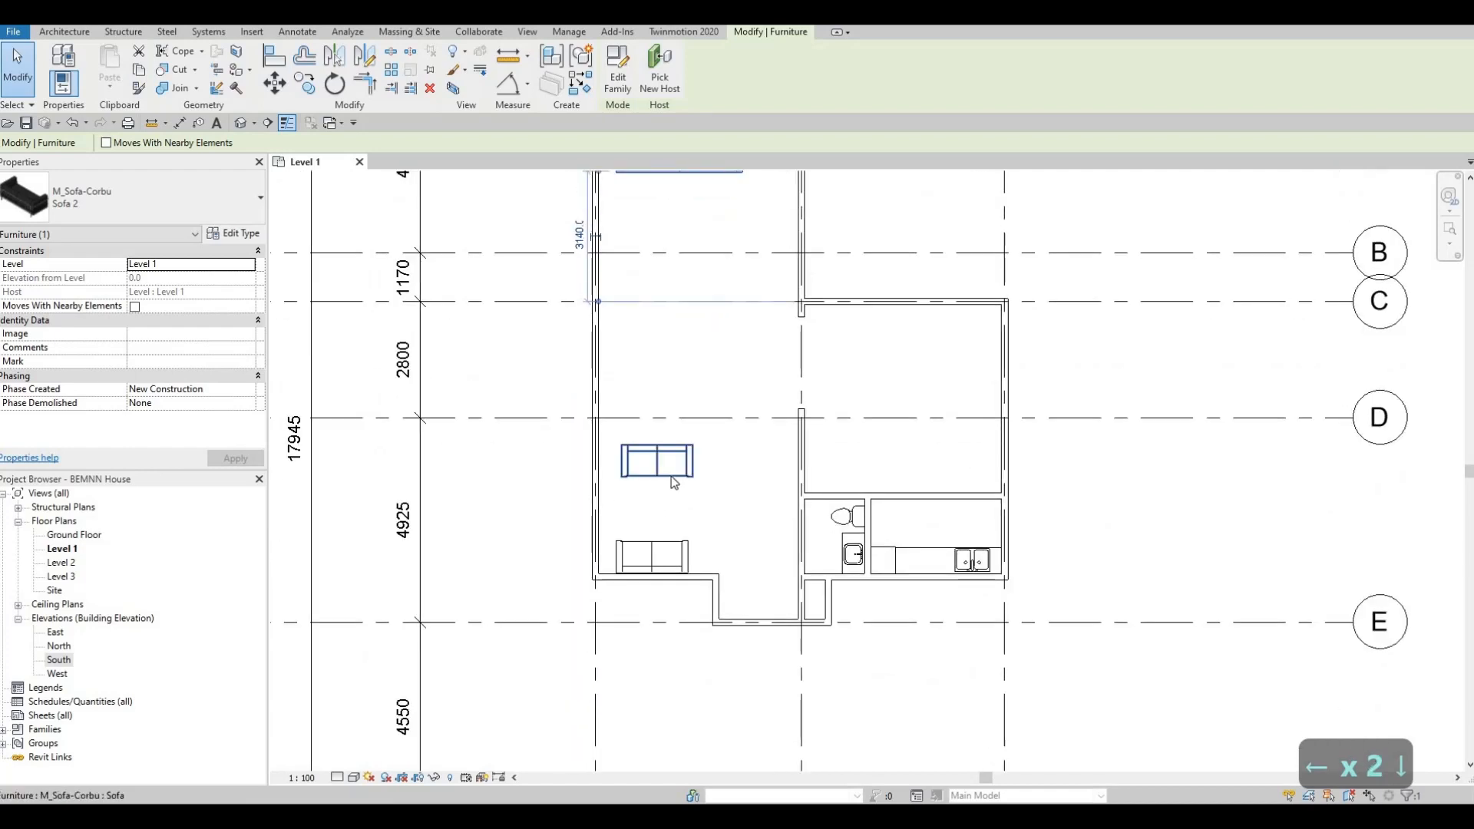
left_click(672, 476)
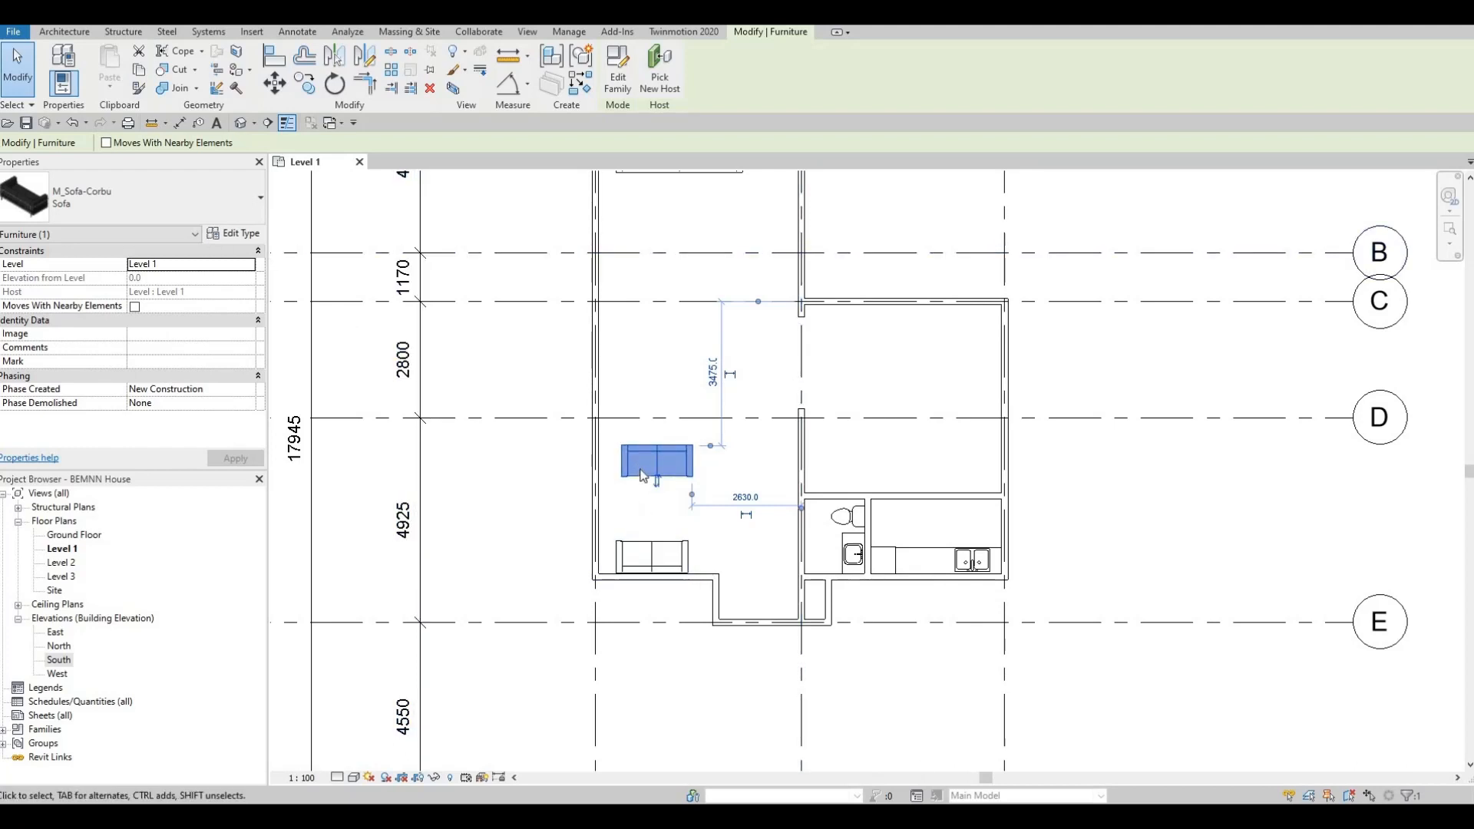
key("Escape")
left_click(630, 548)
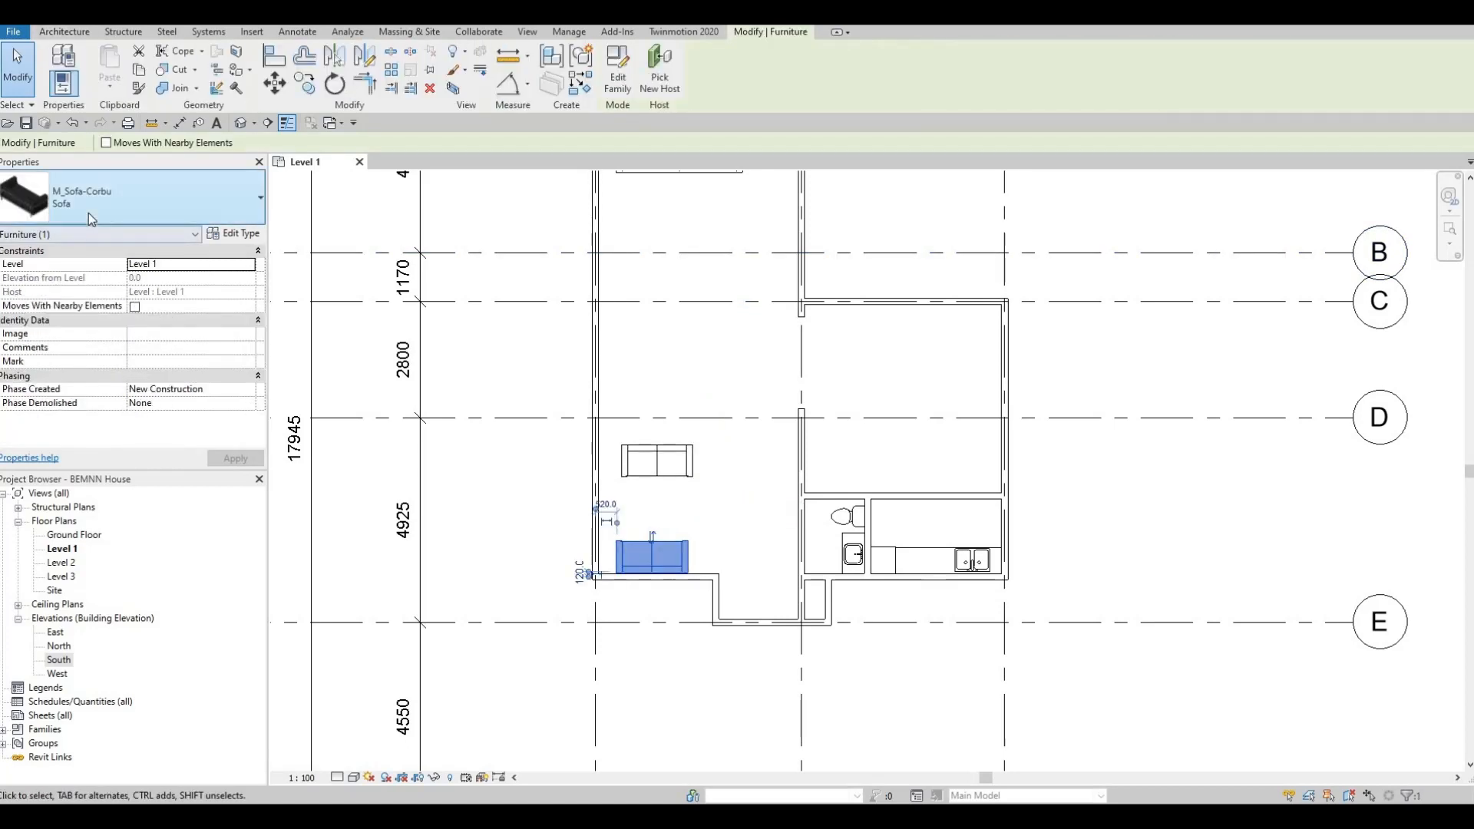
left_click(656, 460)
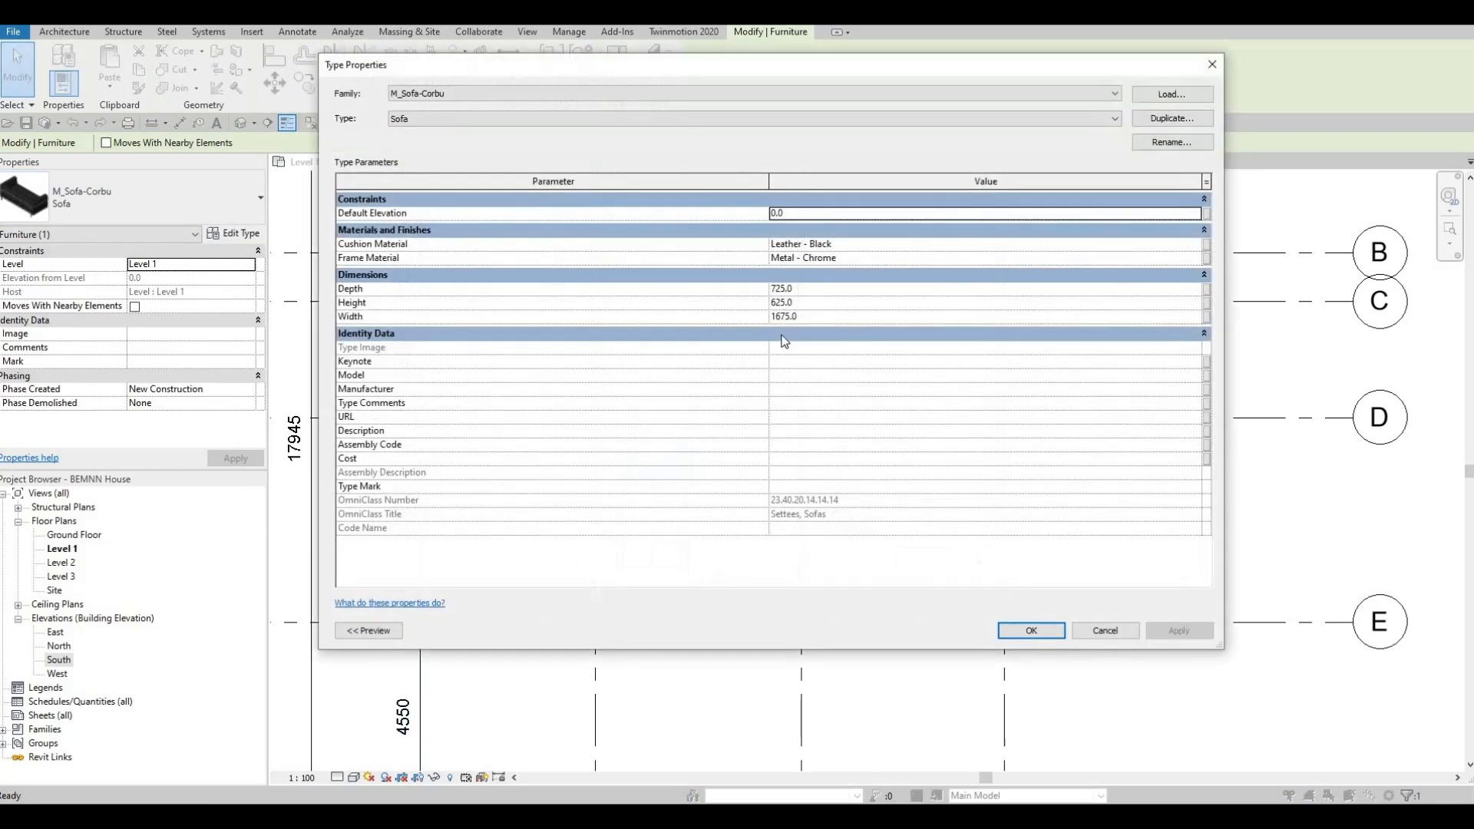
left_click(806, 320)
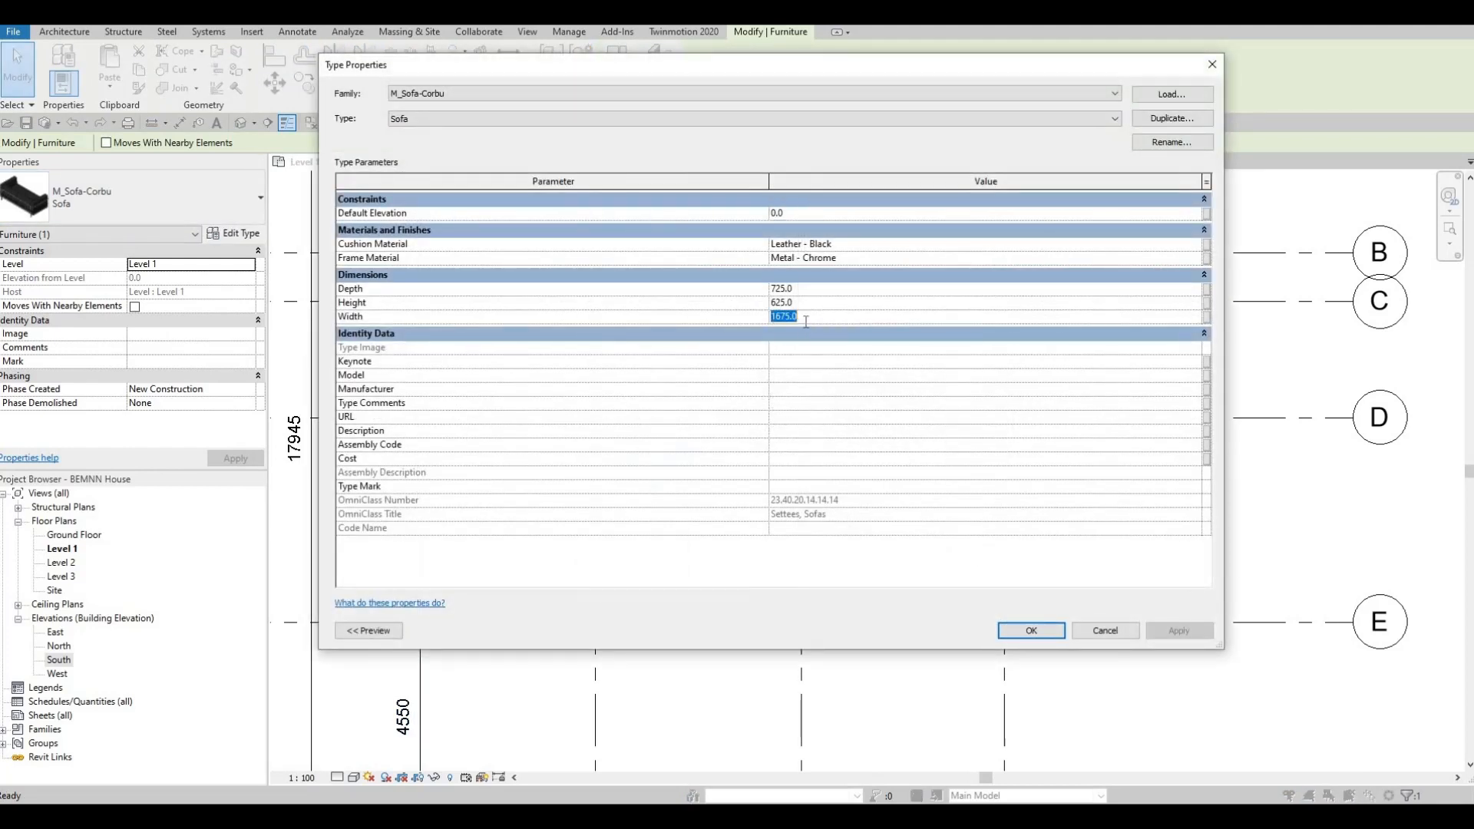
type("20")
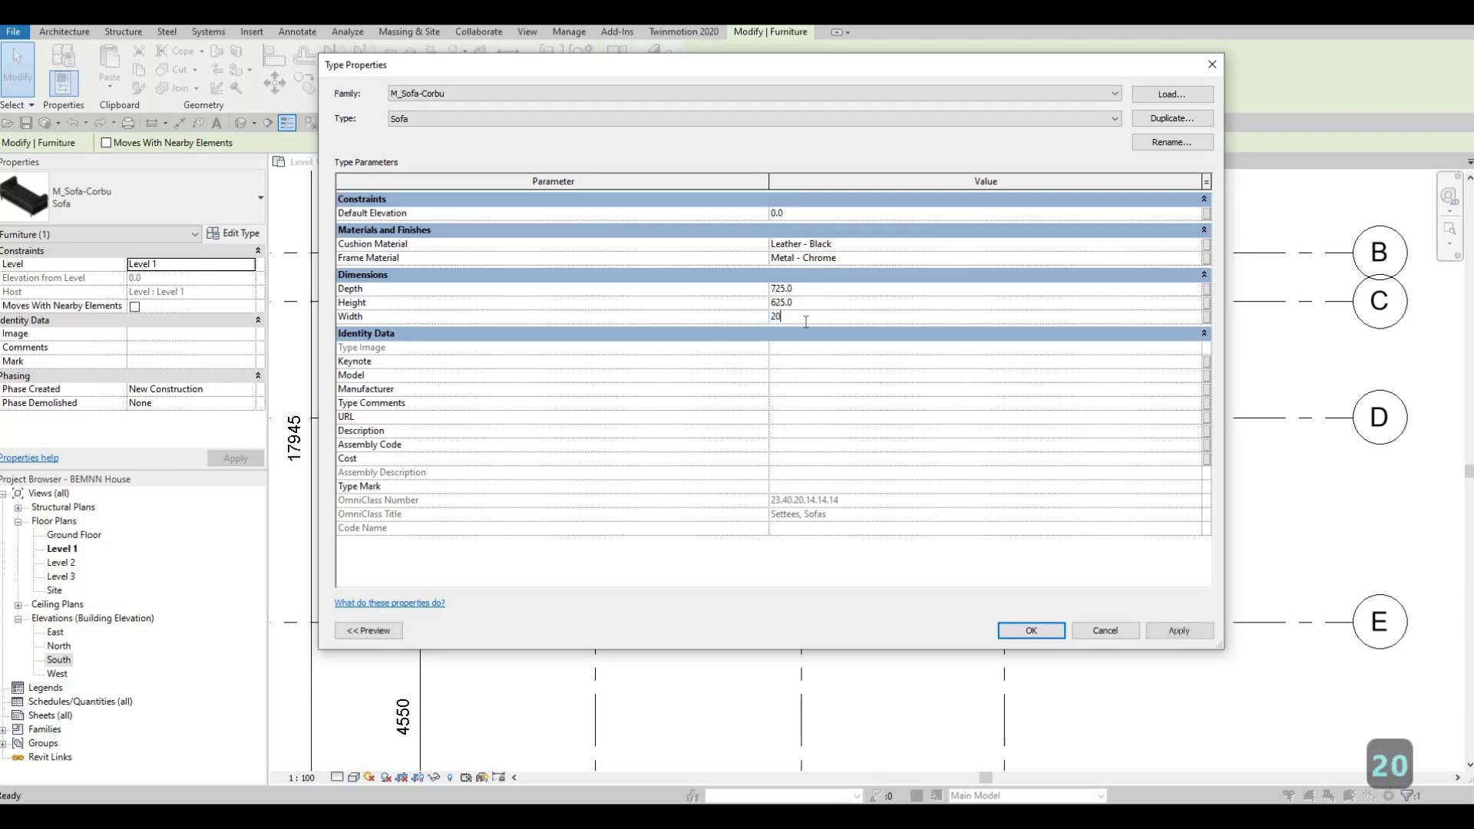
type("00.0")
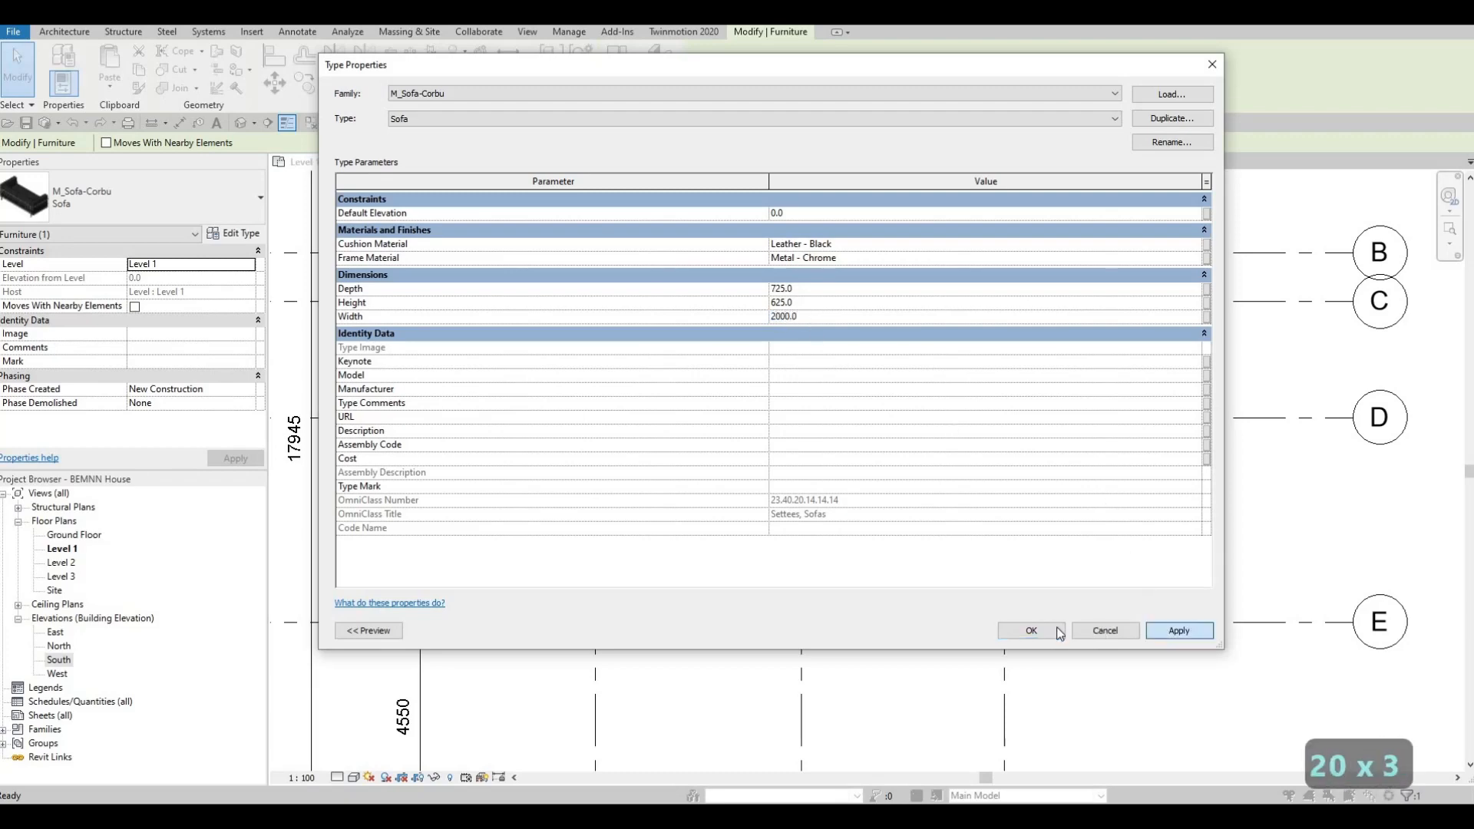
left_click(1059, 632)
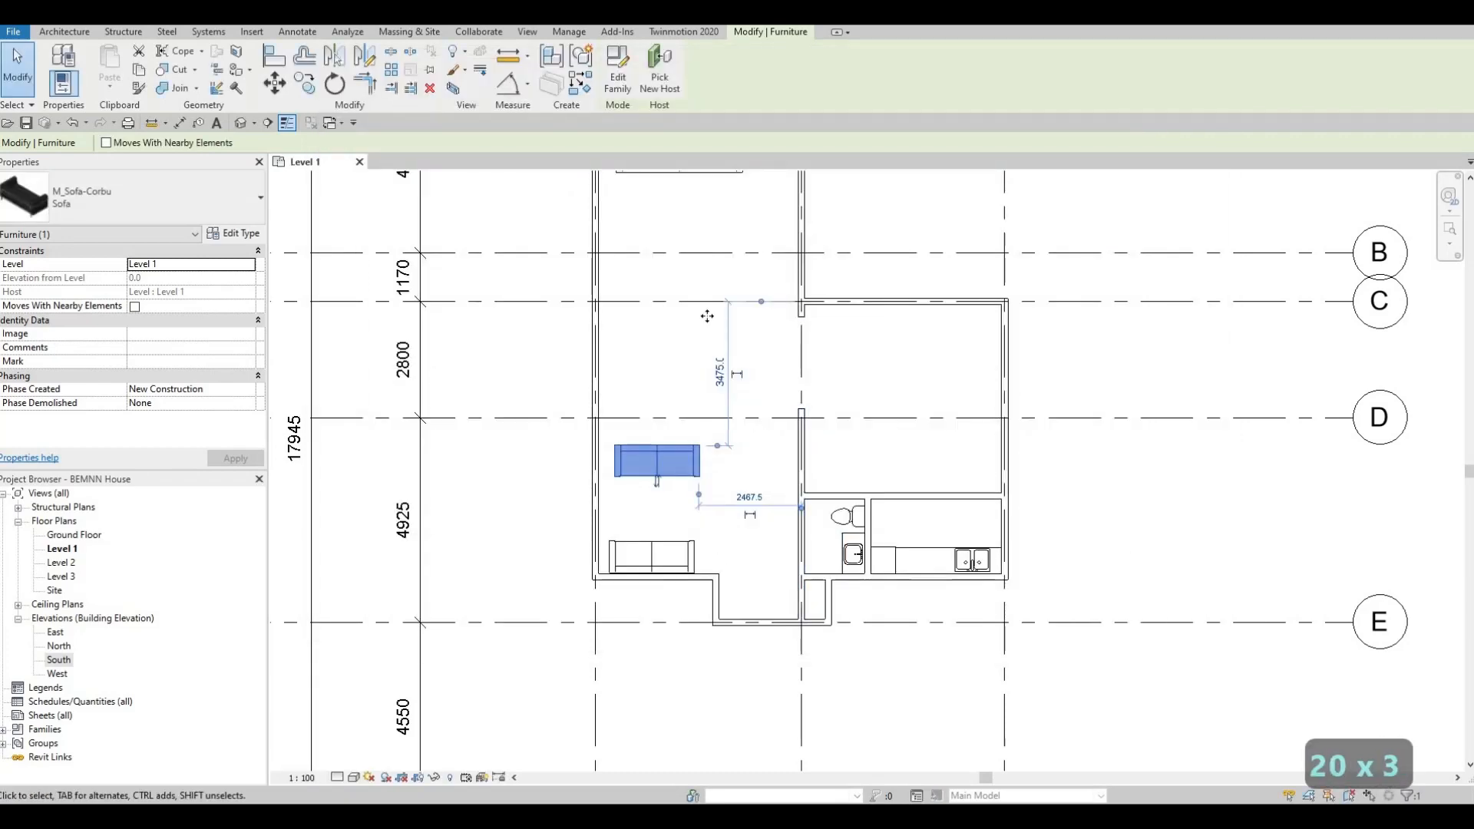
Check the overall width of the northern facing sofa with an Aligned dimension between its outer arm edges, without placing the dimension.
scroll(726, 392, "up", 2)
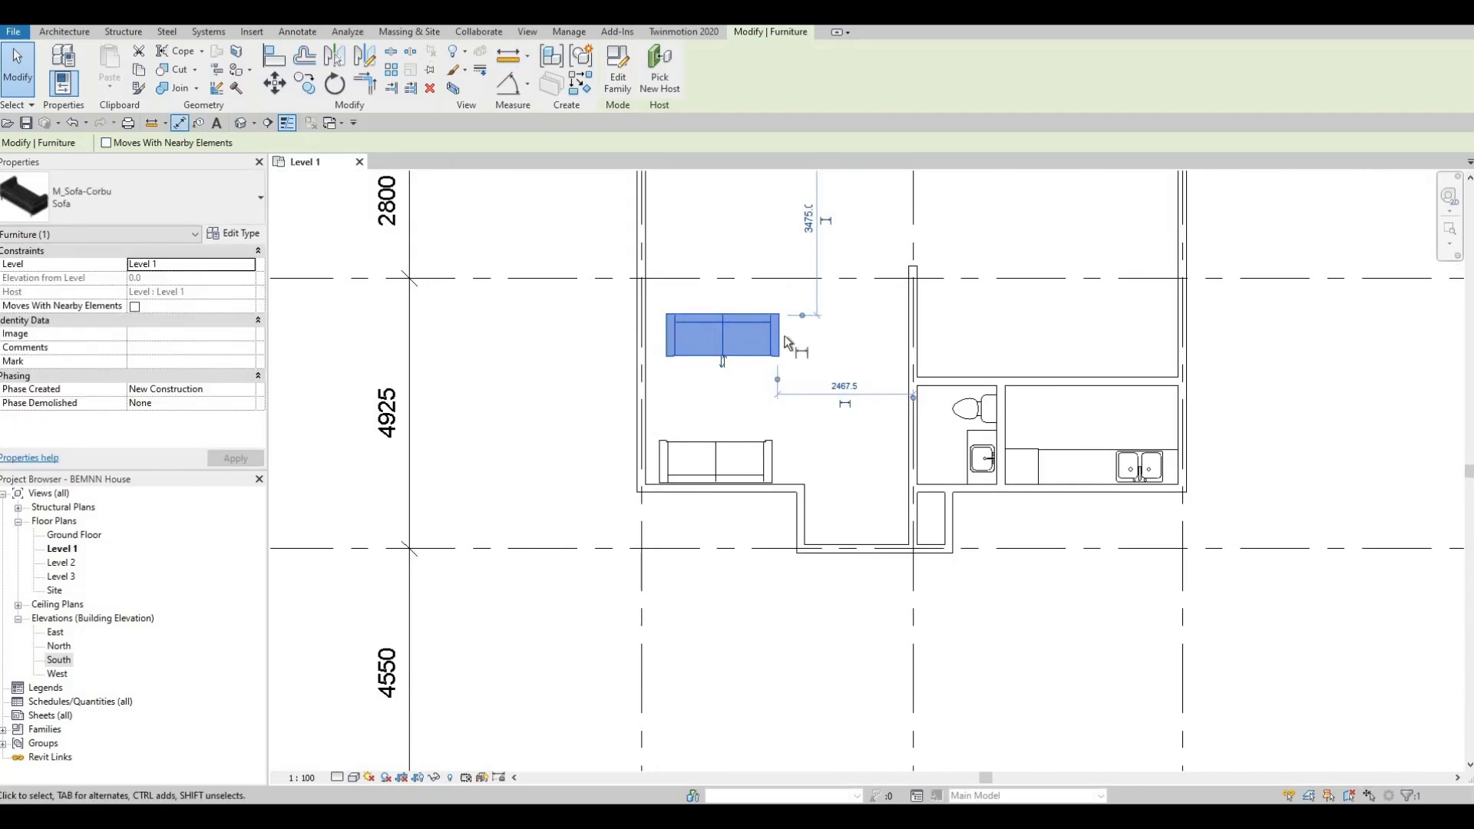
key("d")
key("i")
left_click(725, 353)
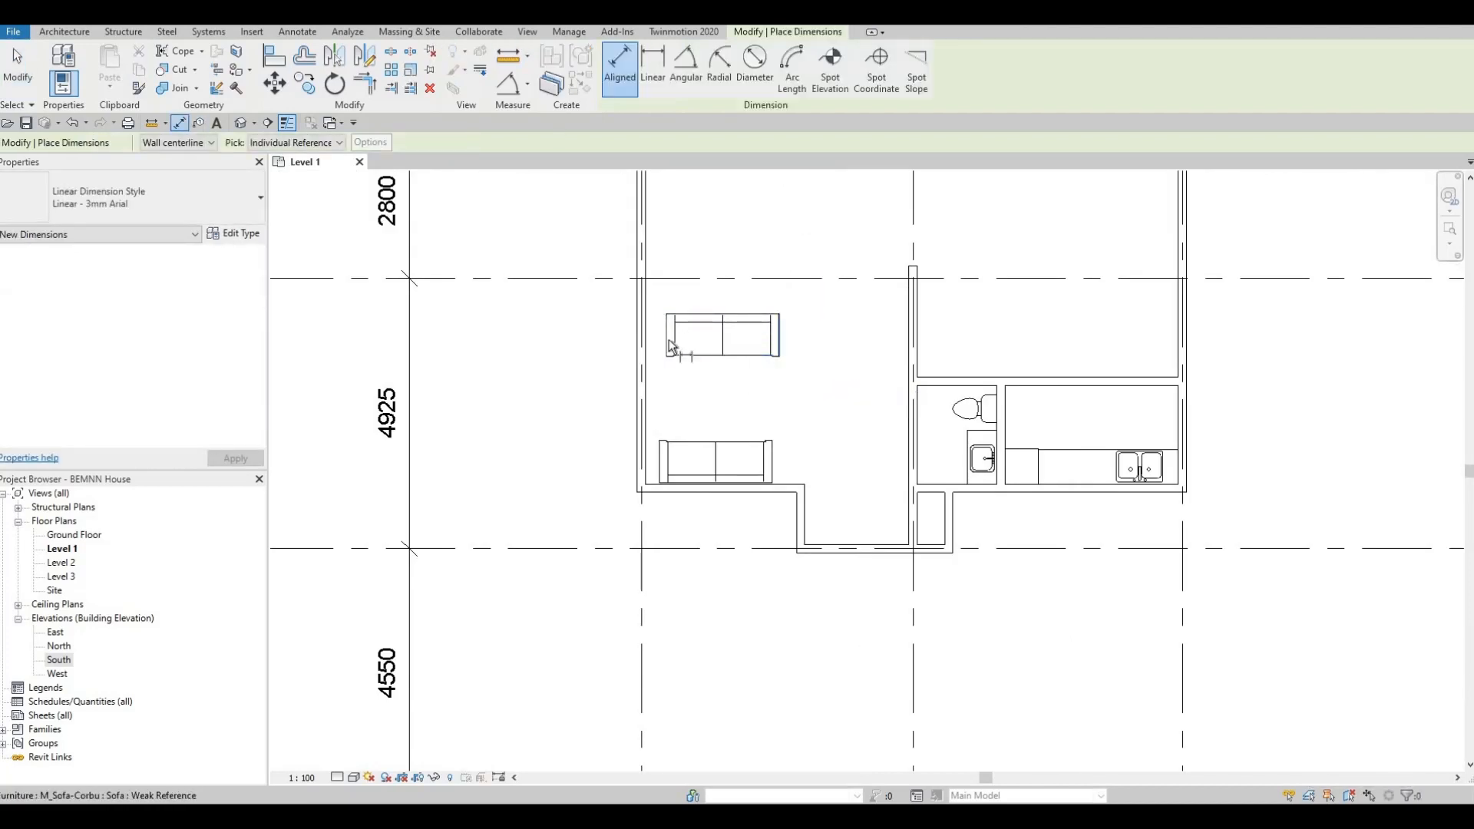
left_click(678, 273)
scroll(672, 350, "up", 1)
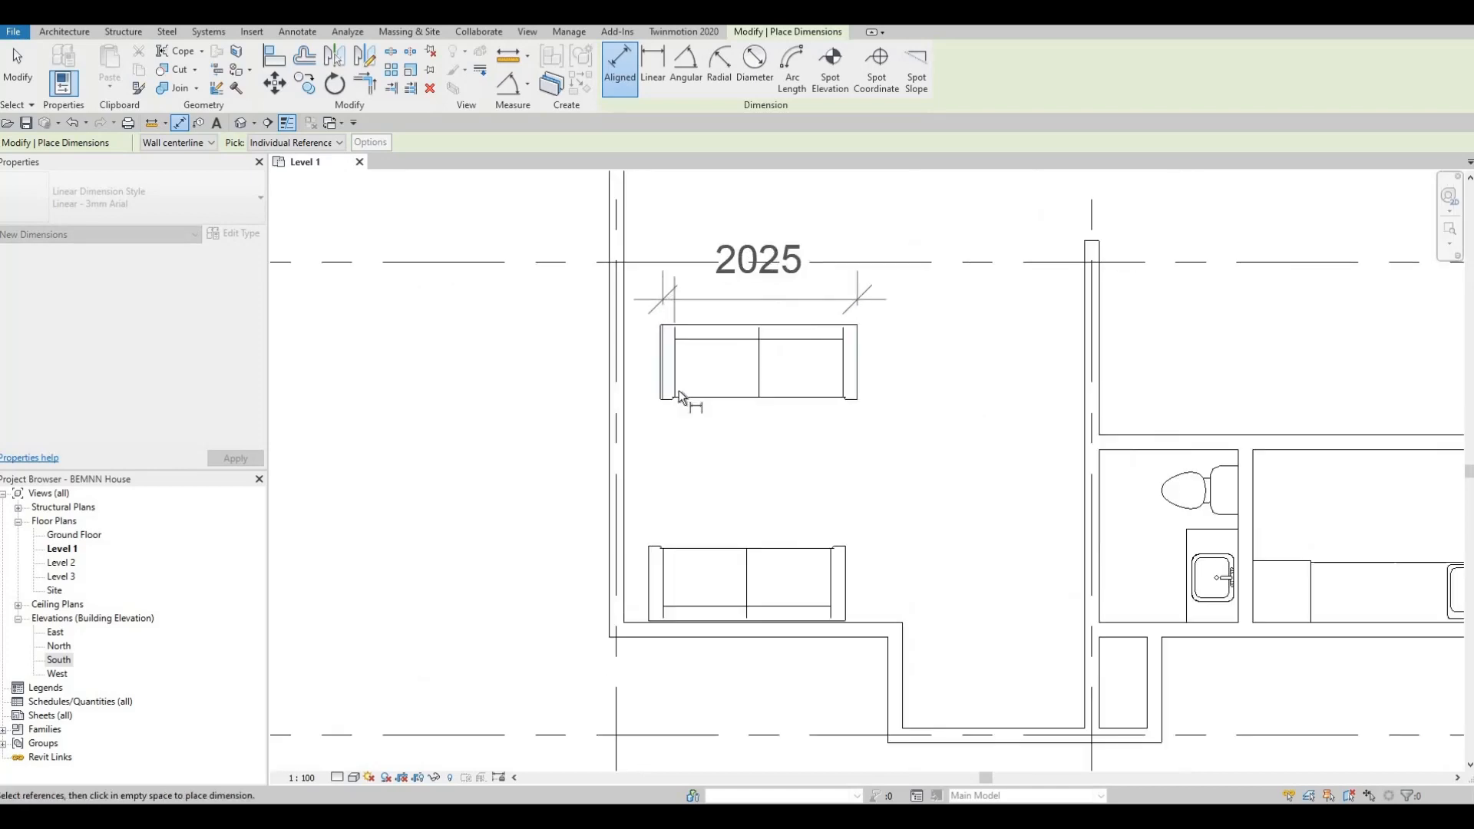
key("Escape")
scroll(679, 384, "down", 1)
scroll(665, 330, "up", 3)
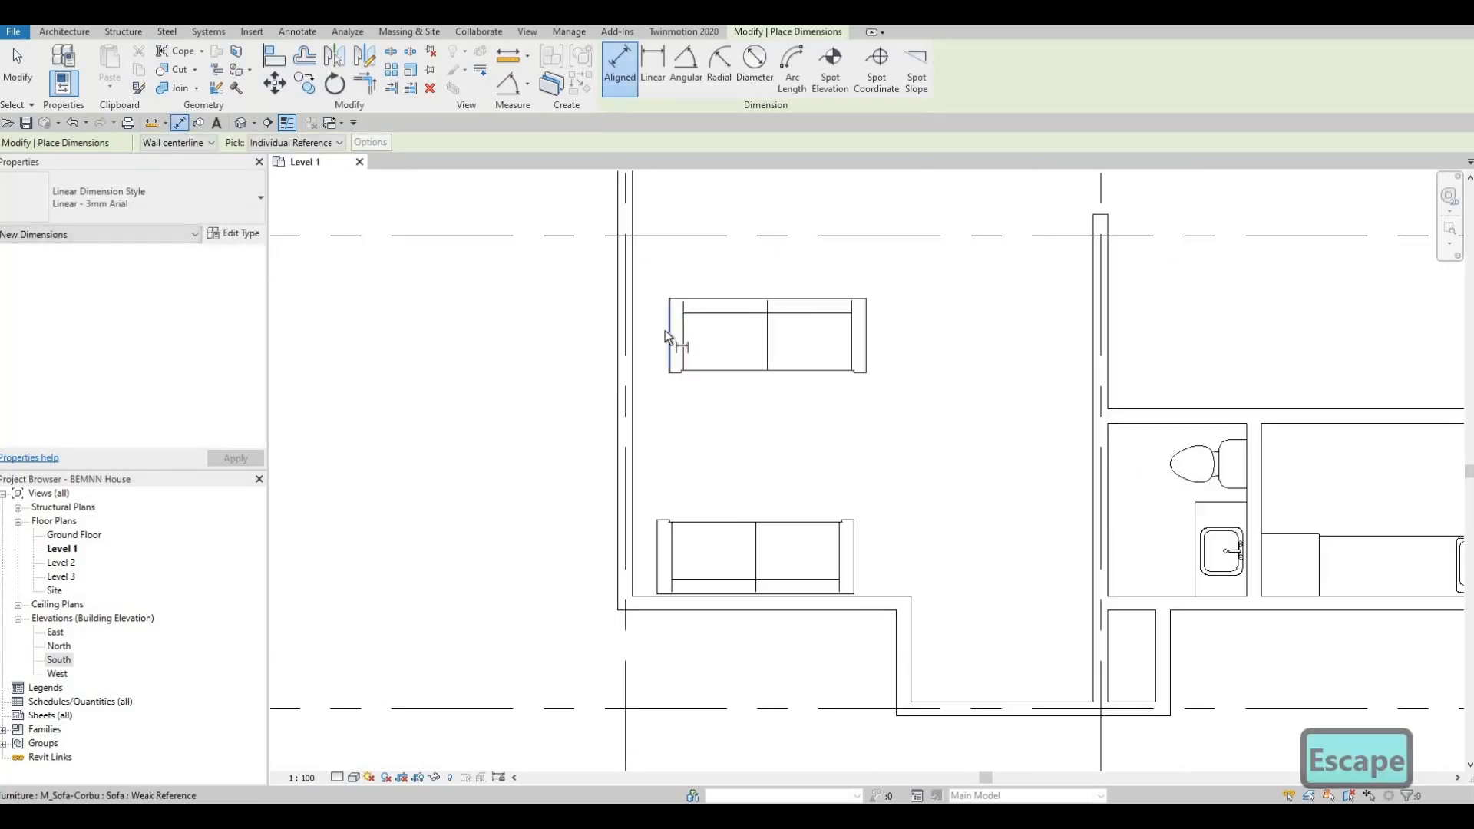
left_click(889, 333)
left_click(876, 339)
left_click(863, 244)
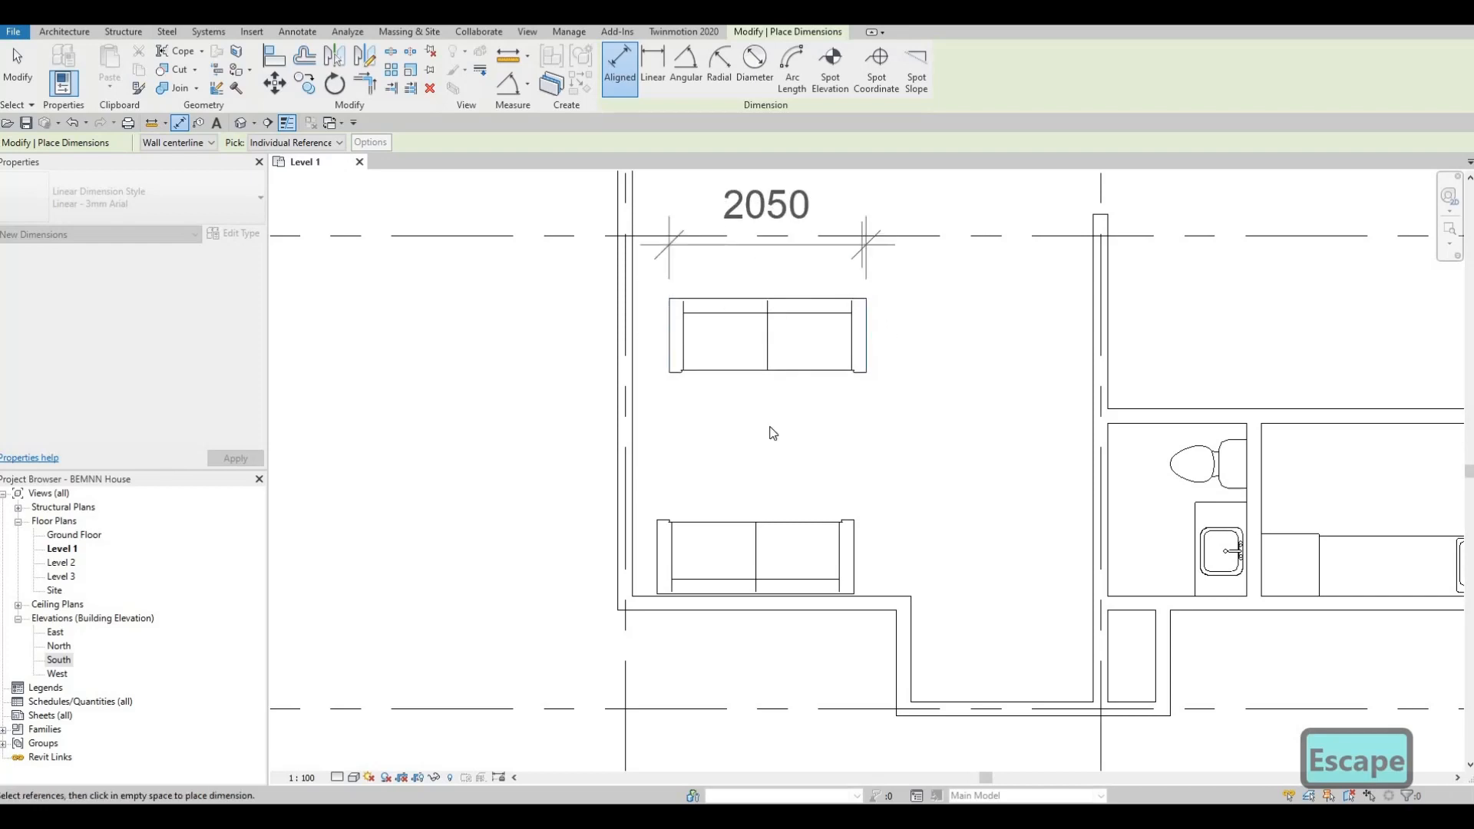
key("Escape")
Check the southern sofa's width with an Aligned dimension between its left and right references, and exit dimensioning without placing it.
key("Tab")
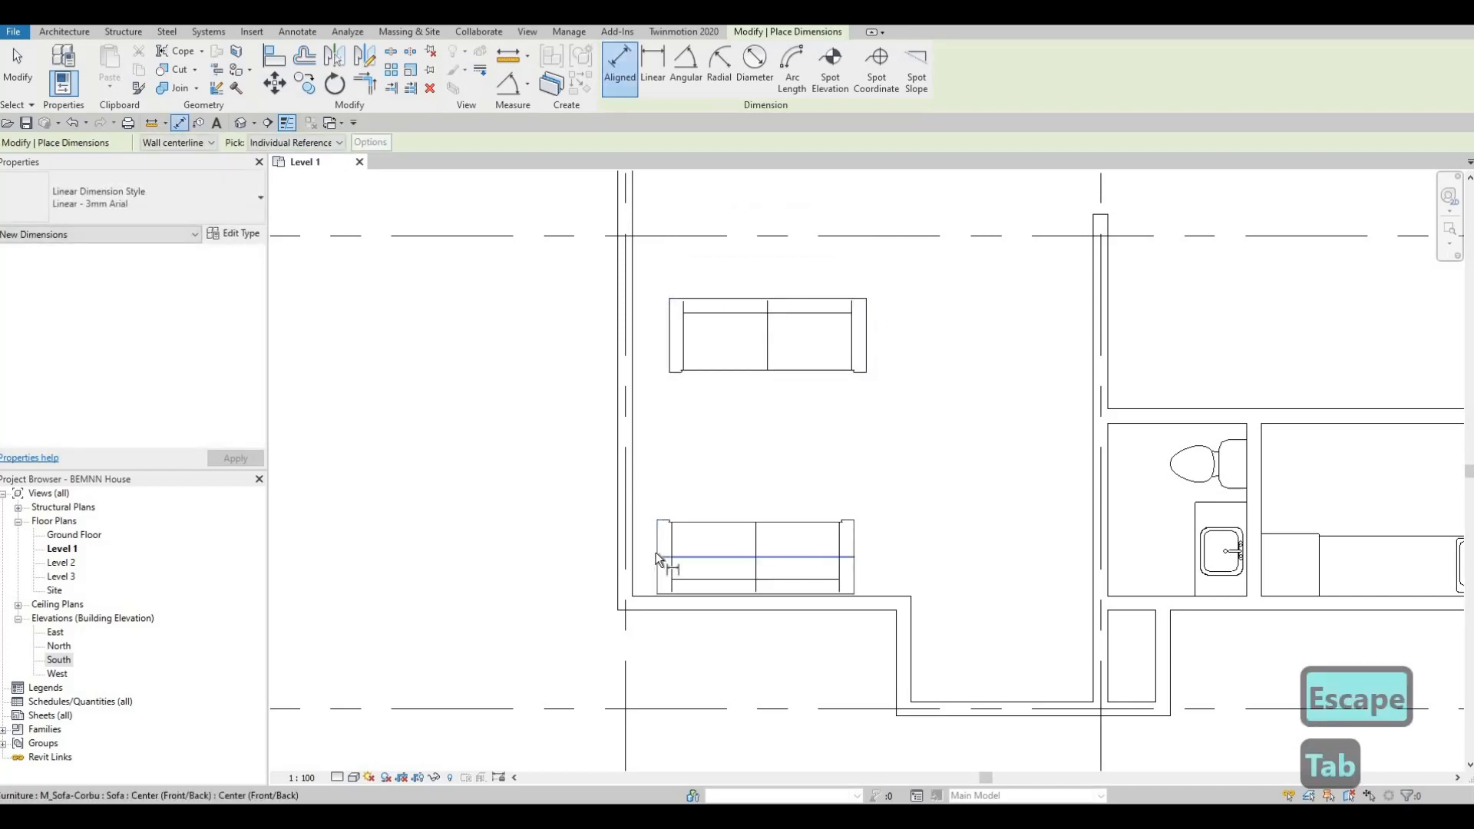
key("Tab")
left_click(656, 552)
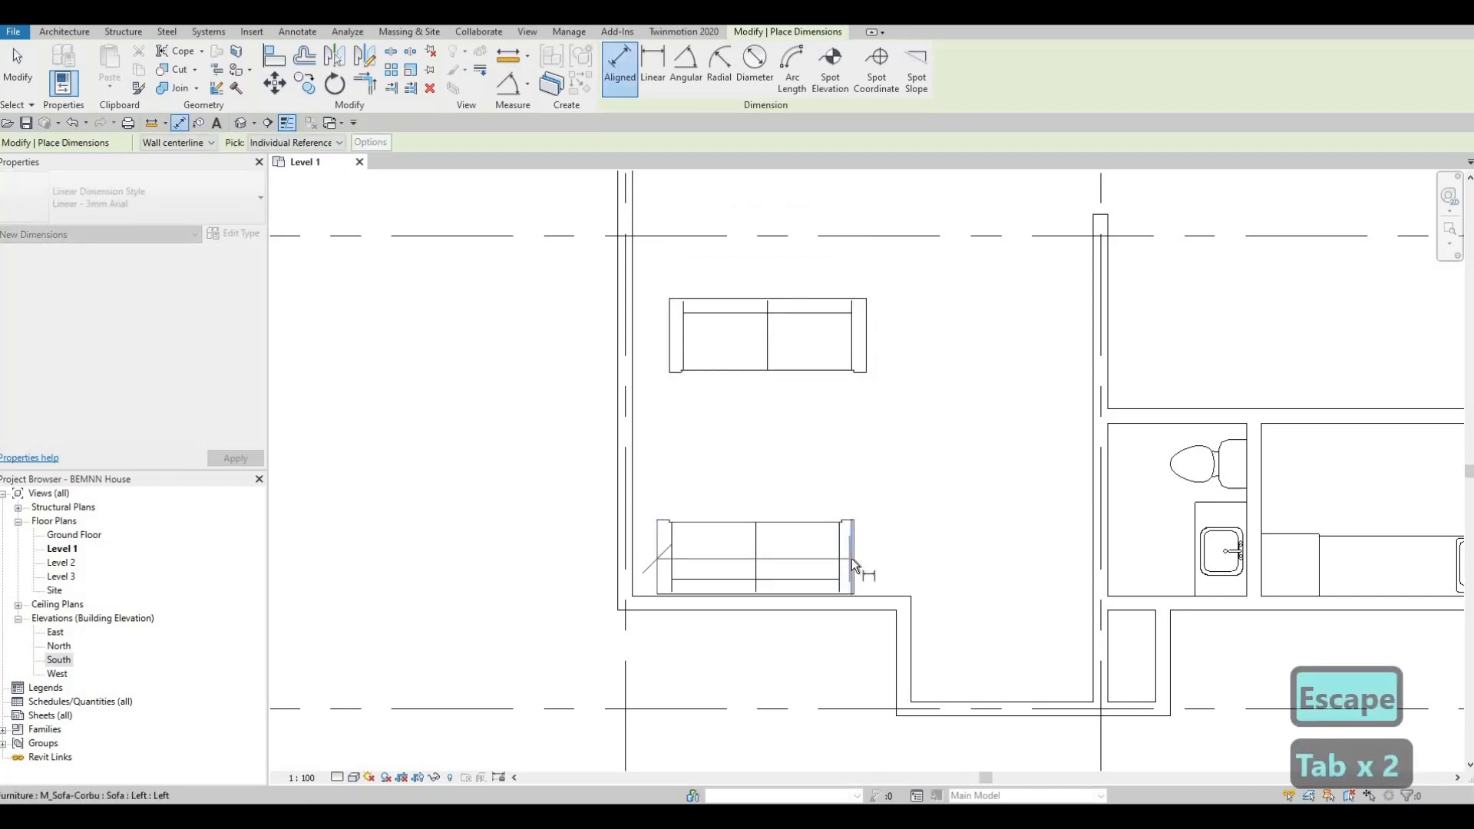
left_click(850, 559)
key("Tab")
key("Escape")
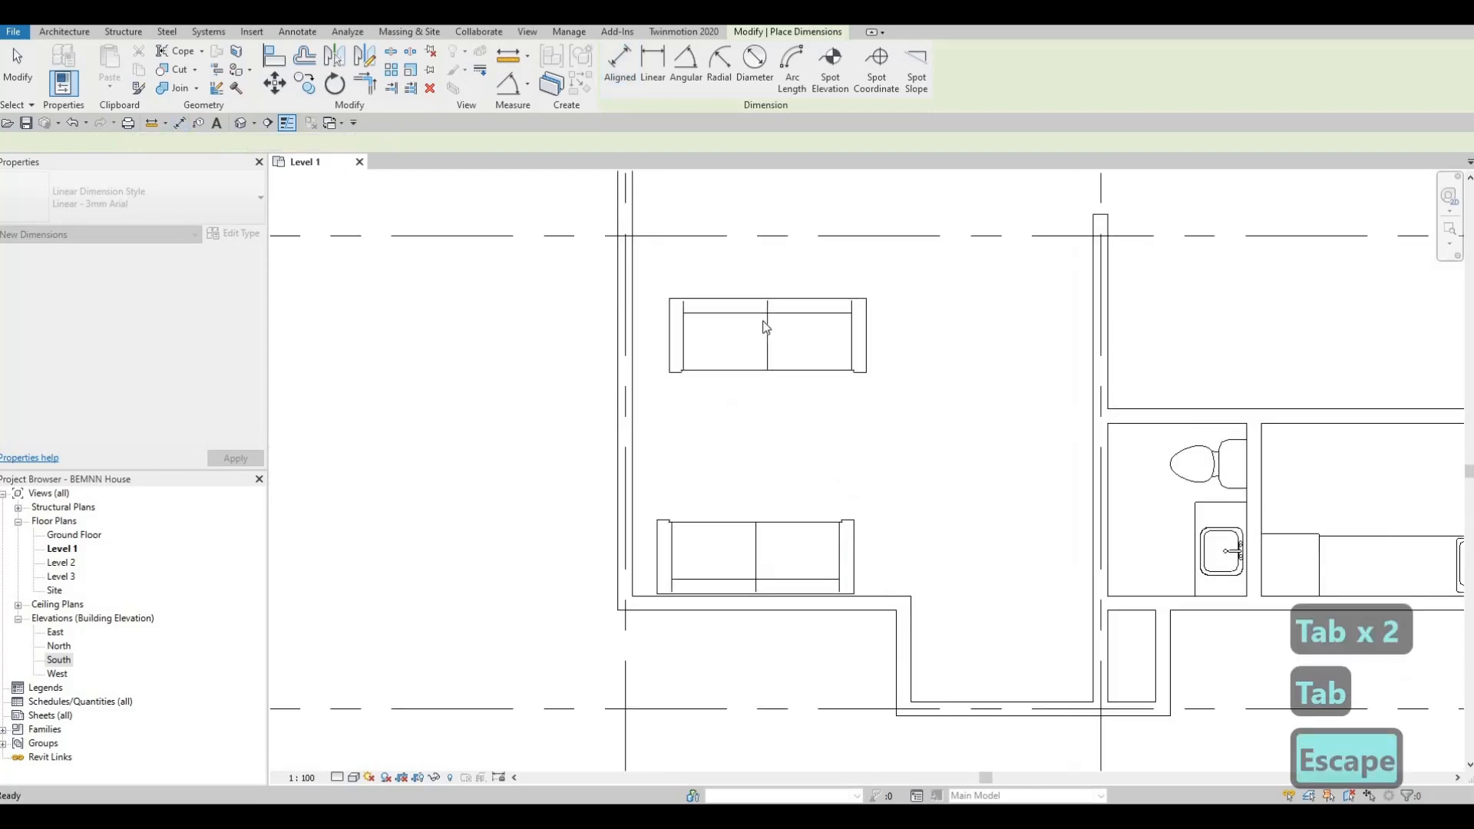
key("Escape")
Nudge the northern of the two facing sofas about 60 mm west and deselect it.
scroll(766, 328, "down", 1)
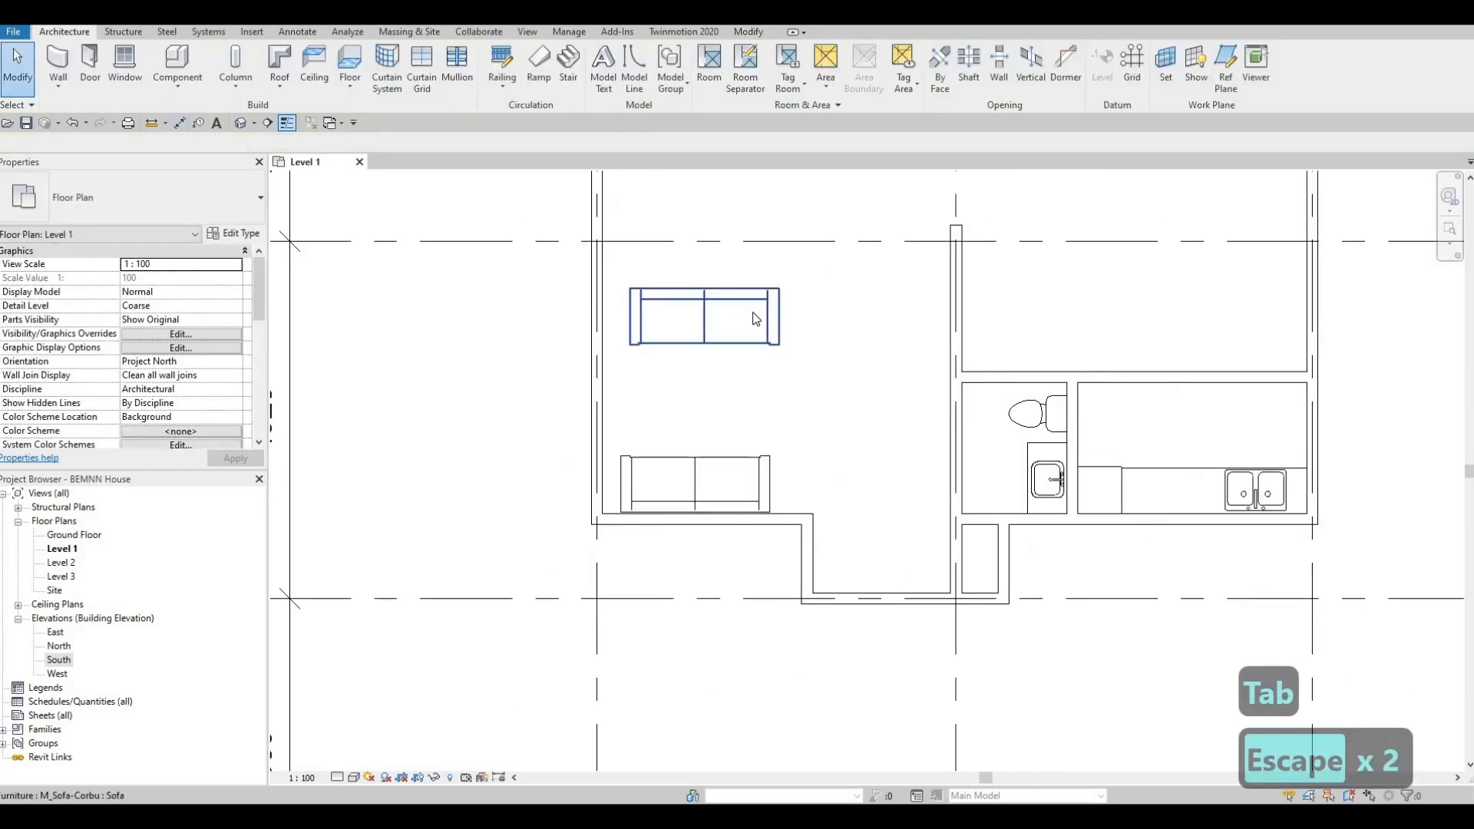
scroll(752, 325, "down", 2)
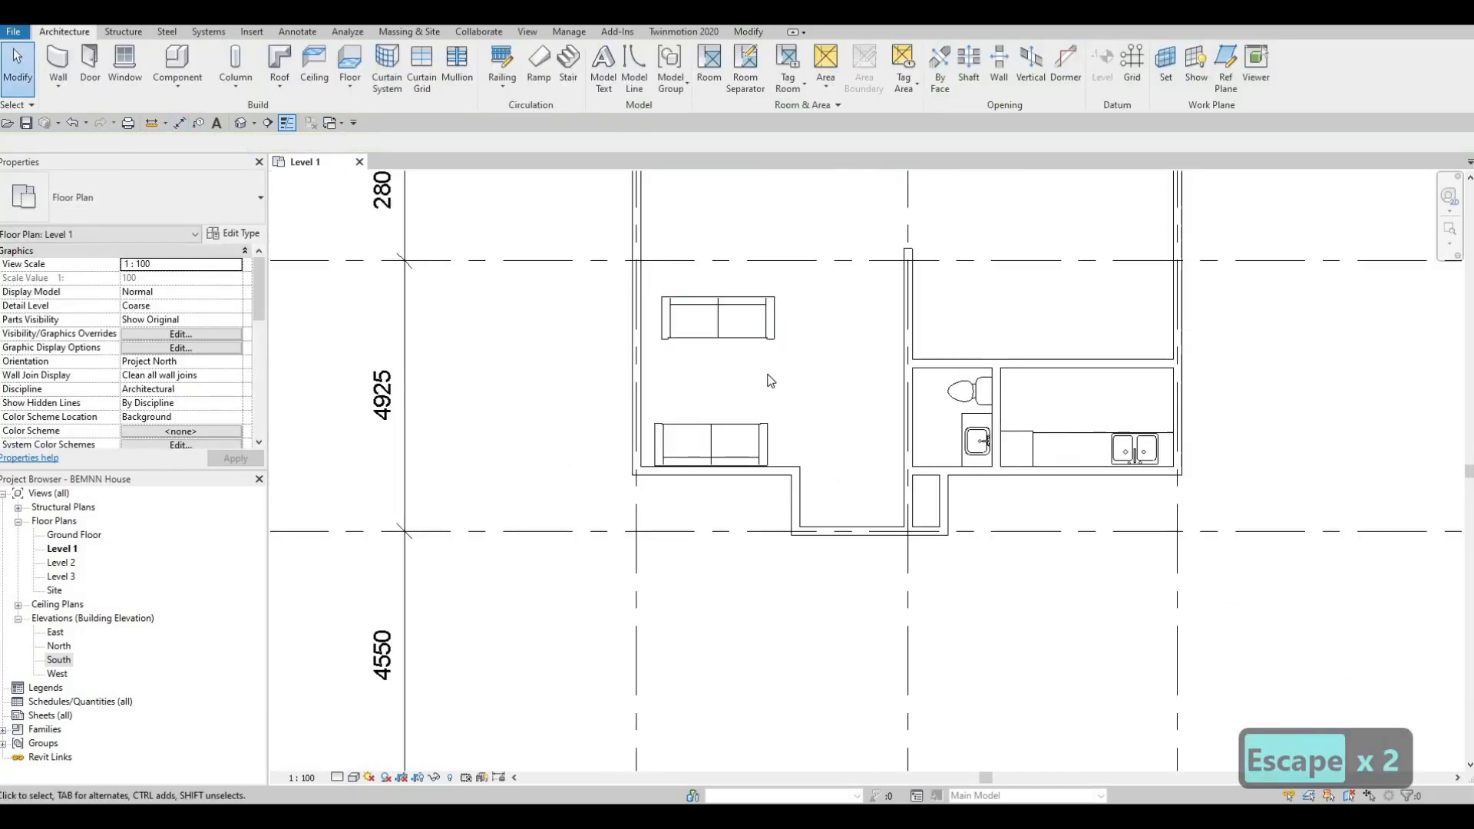
left_click(713, 346)
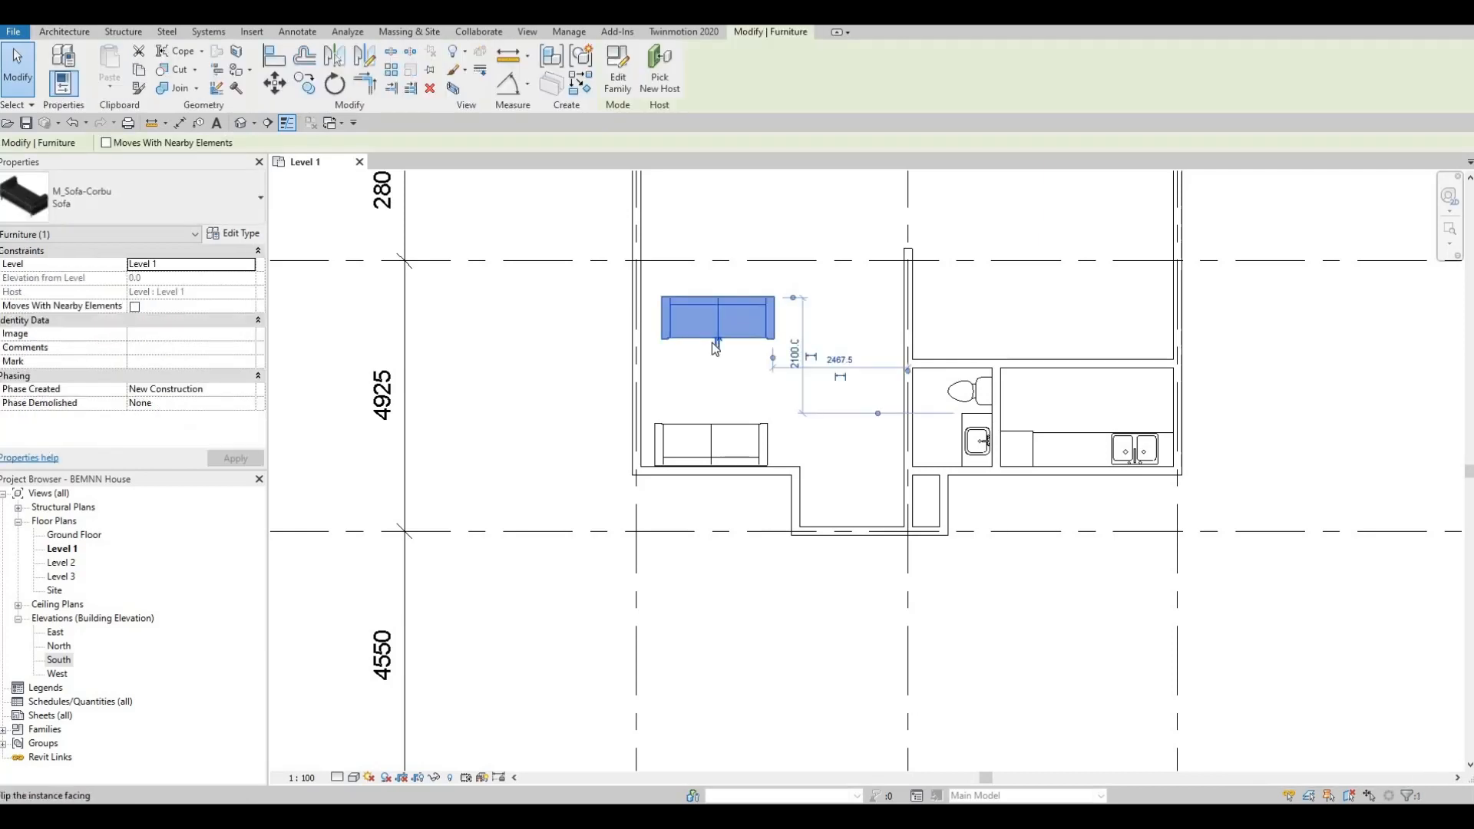
key("Left")
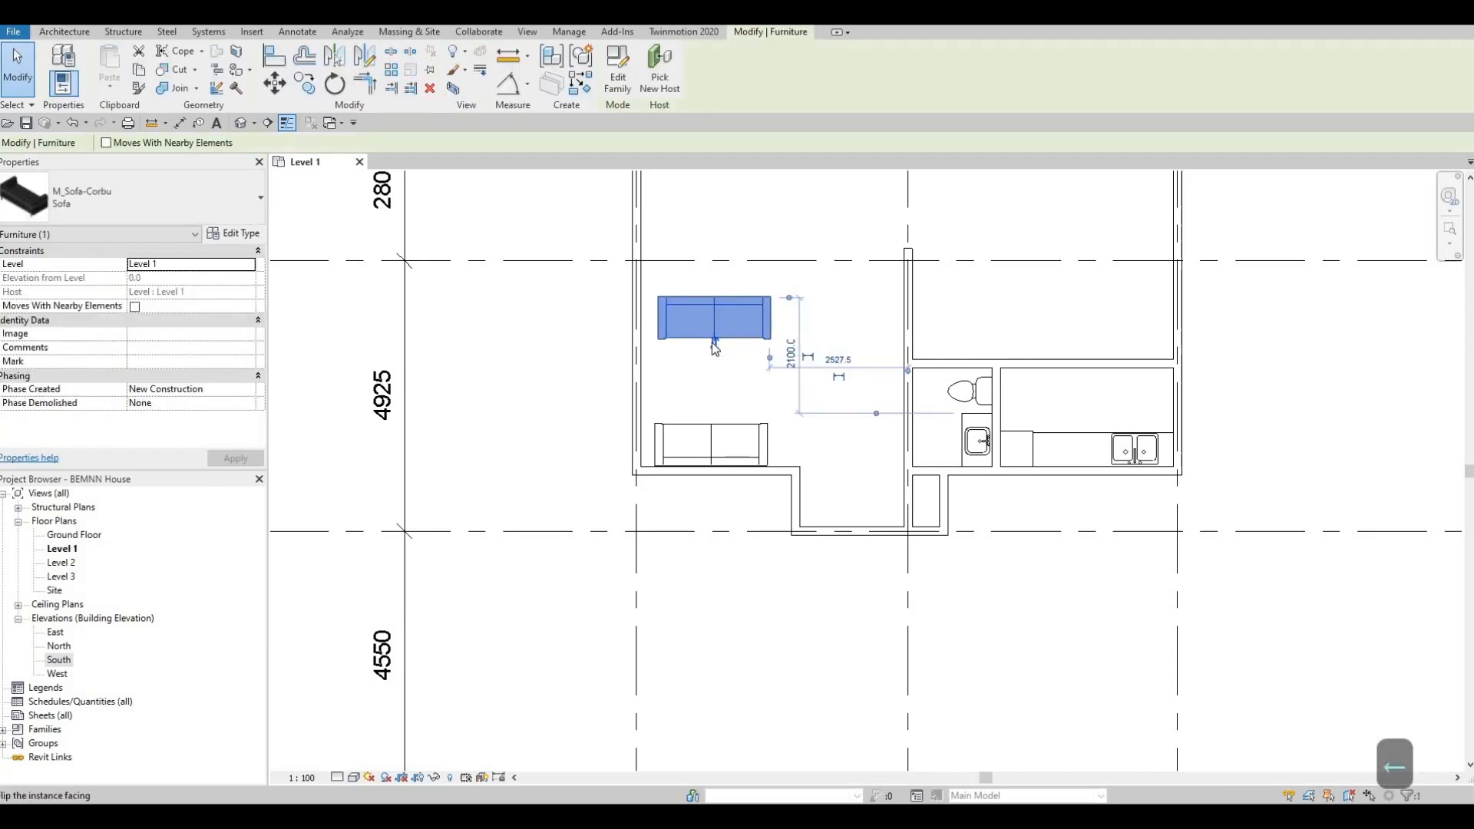
key("Escape")
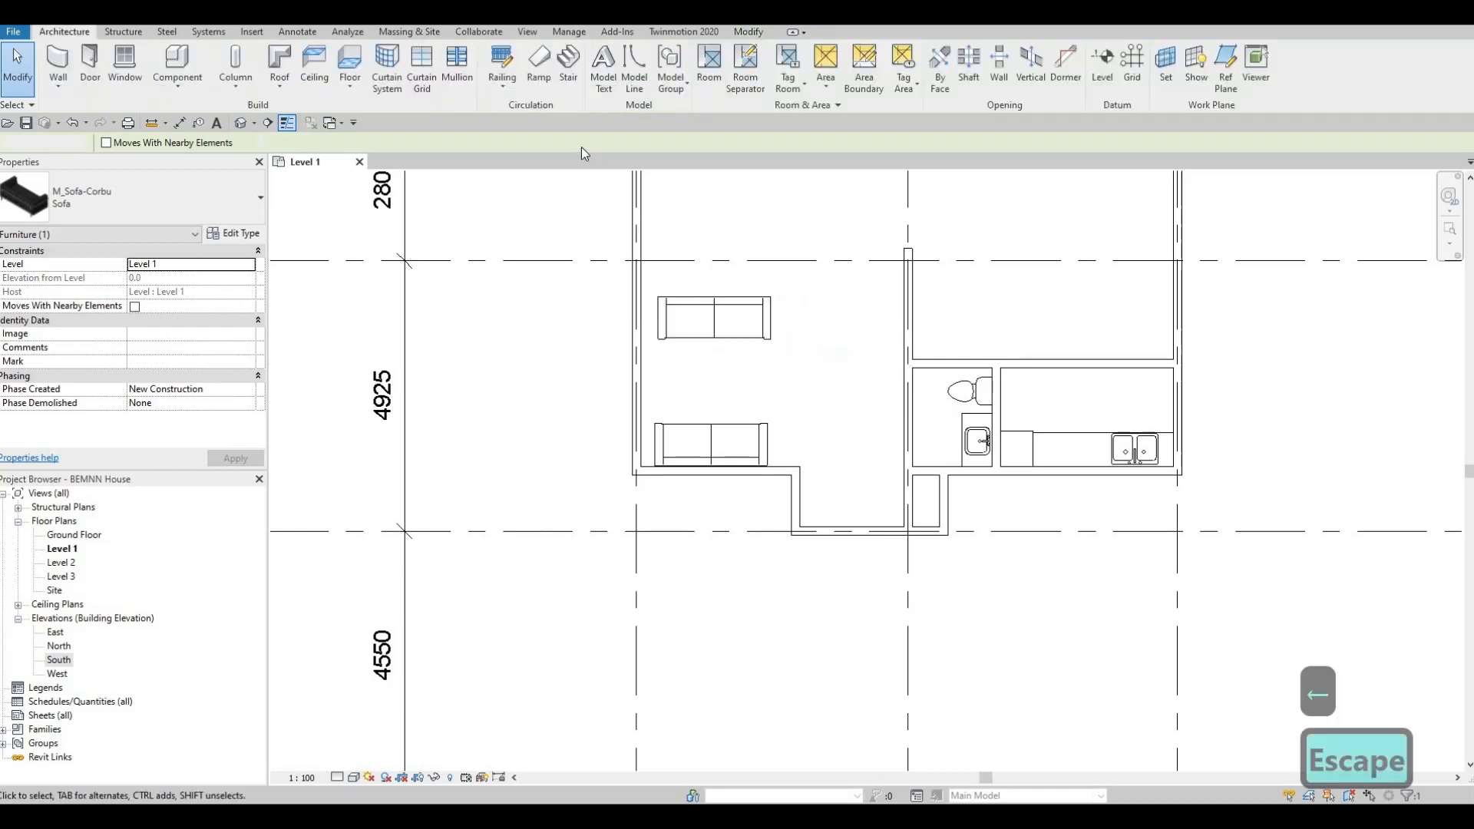
Load the M_Table-Coffee family from the Tables folder of the Furniture library.
left_click(251, 32)
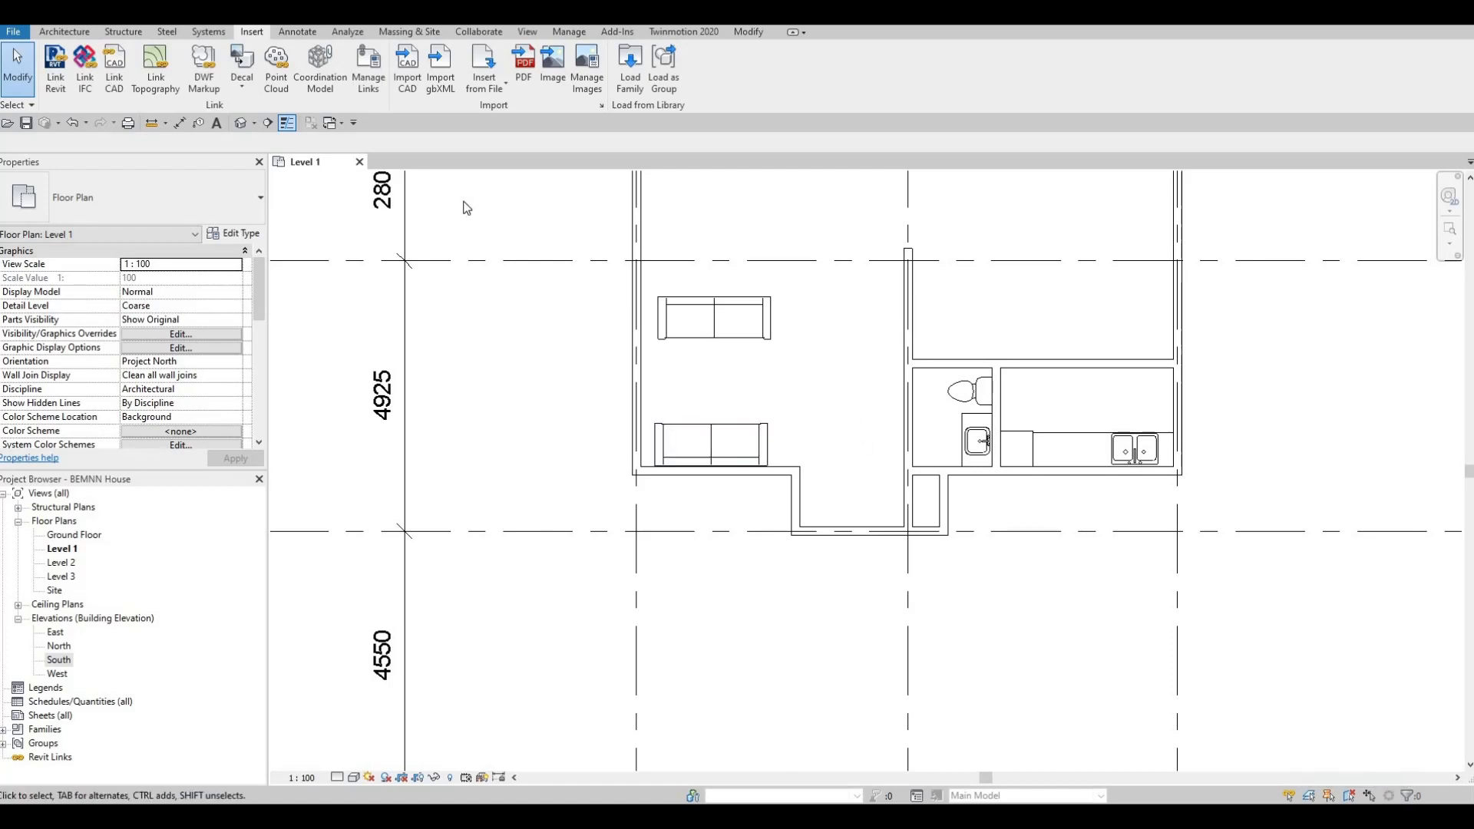
left_click(296, 34)
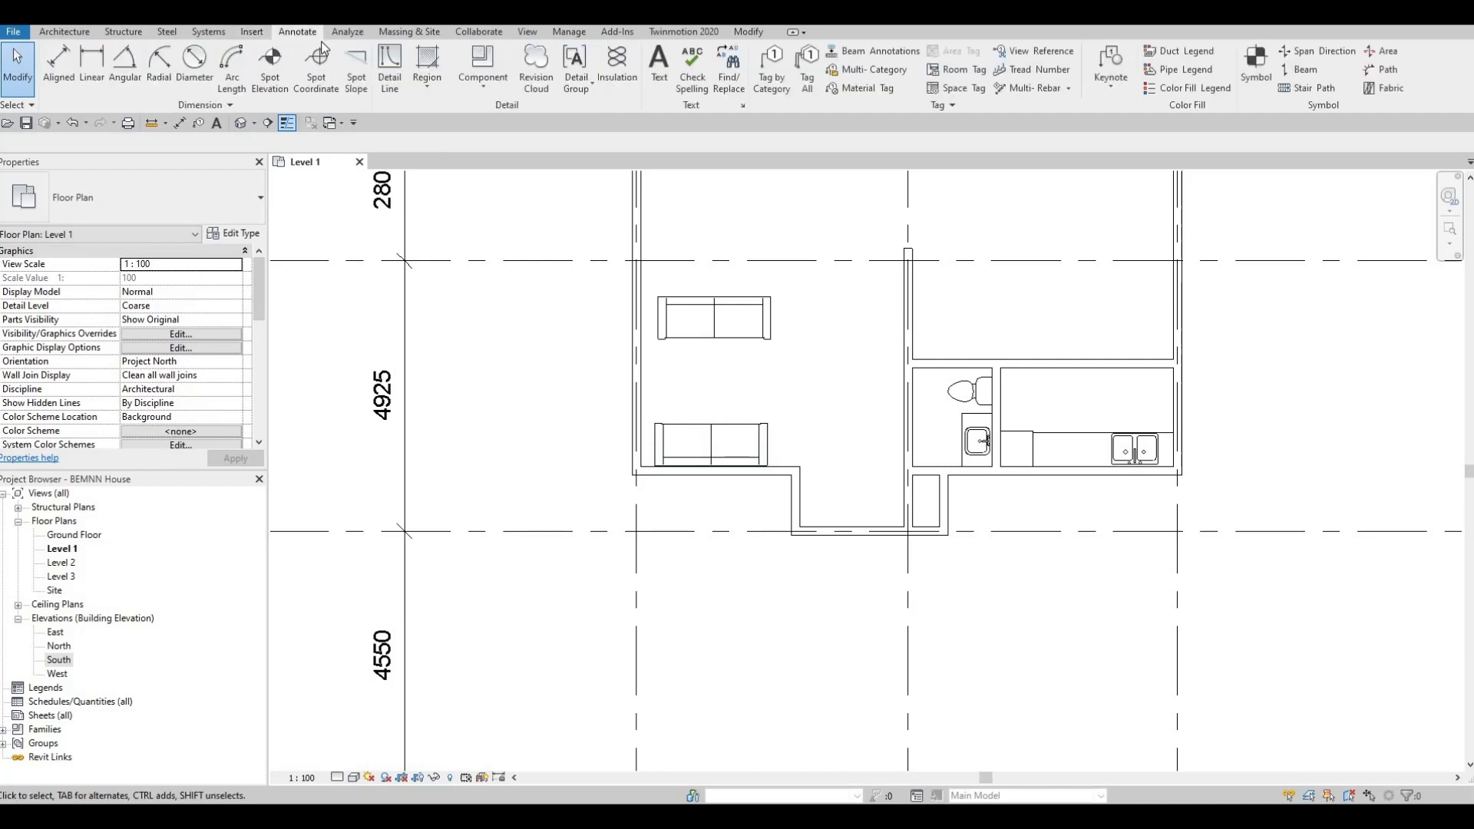
left_click(252, 31)
left_click(629, 72)
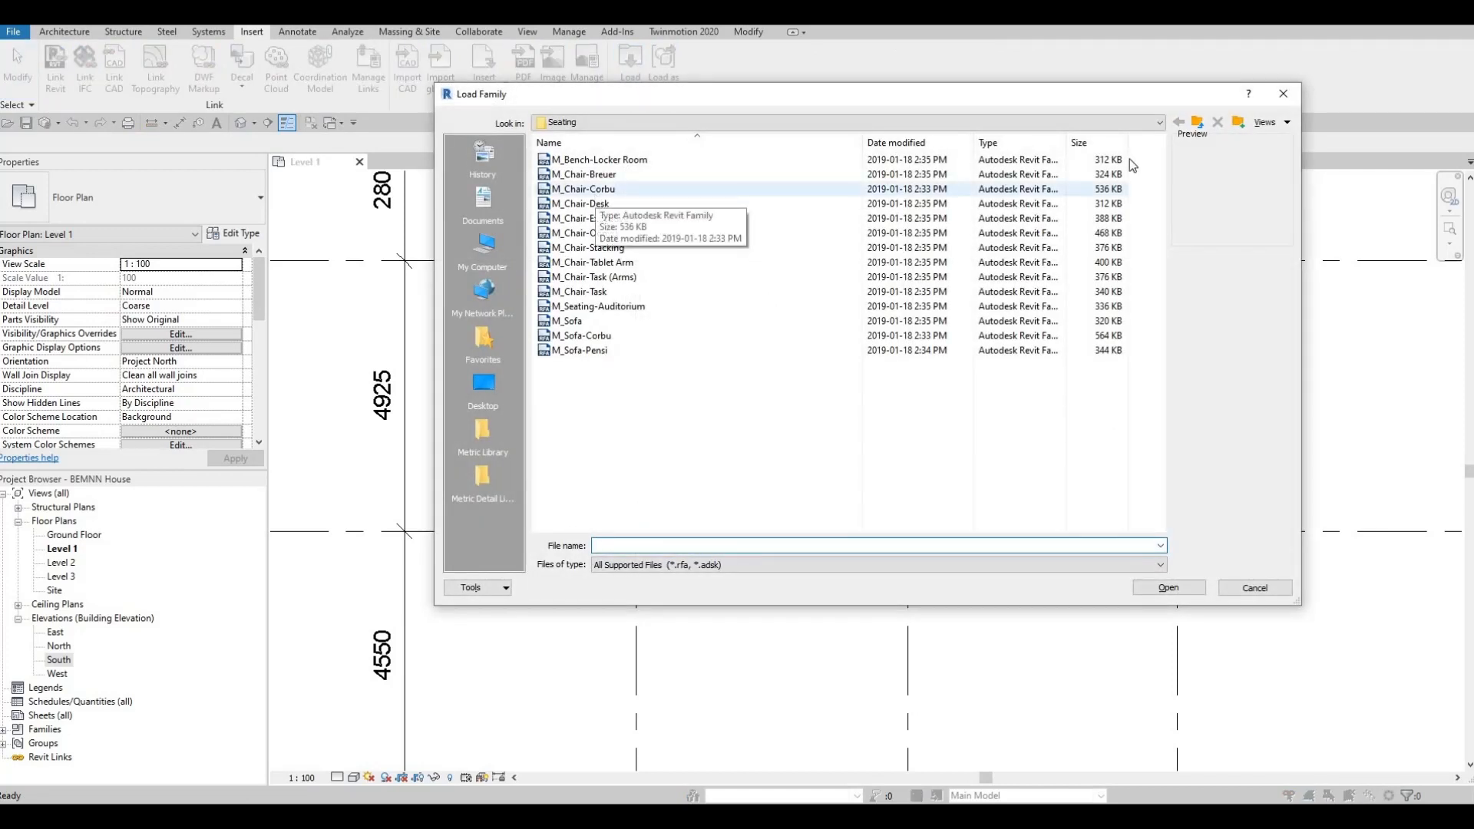
left_click(1194, 124)
left_click(576, 192)
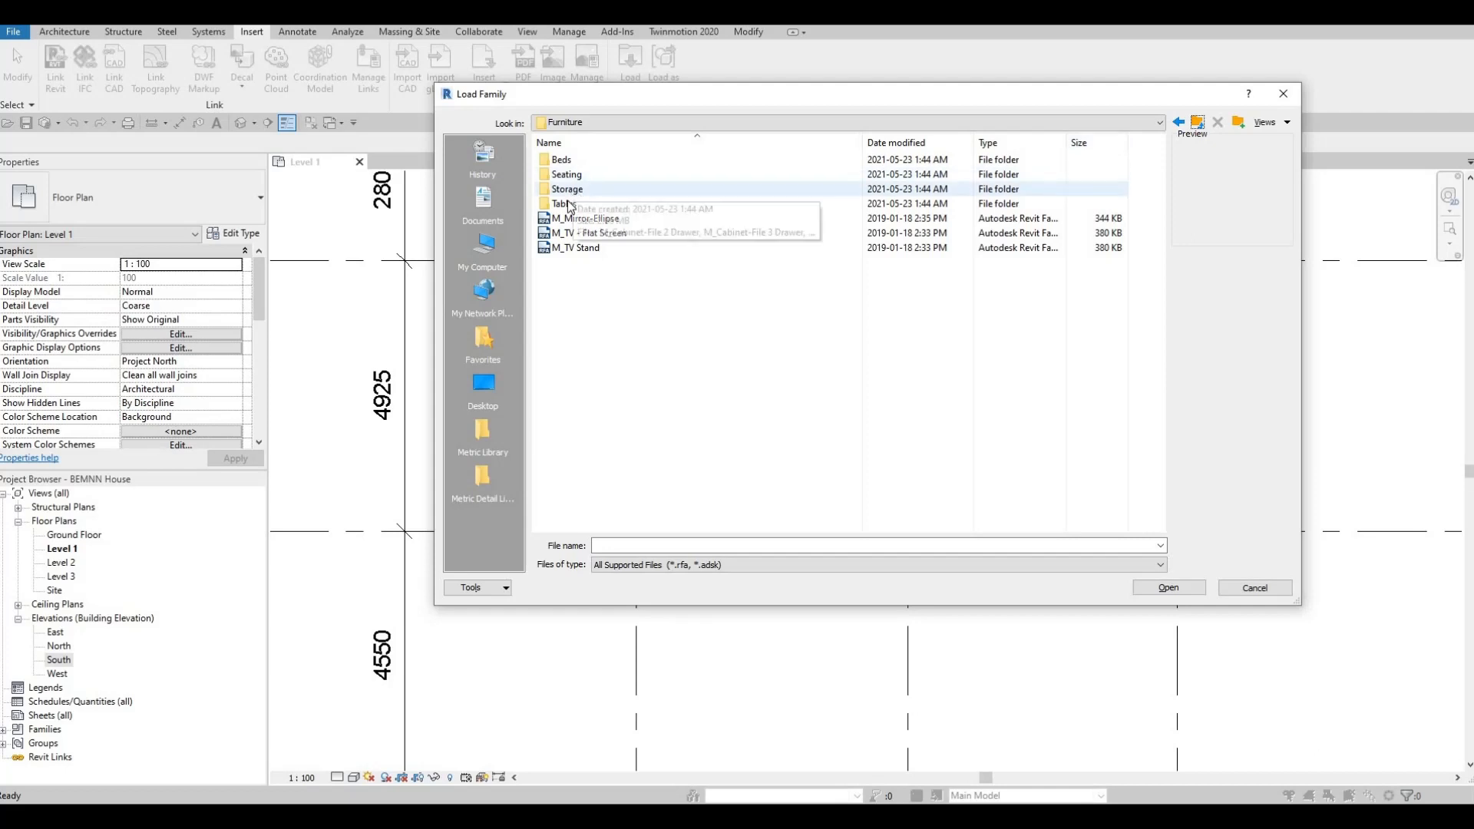
double_click(569, 204)
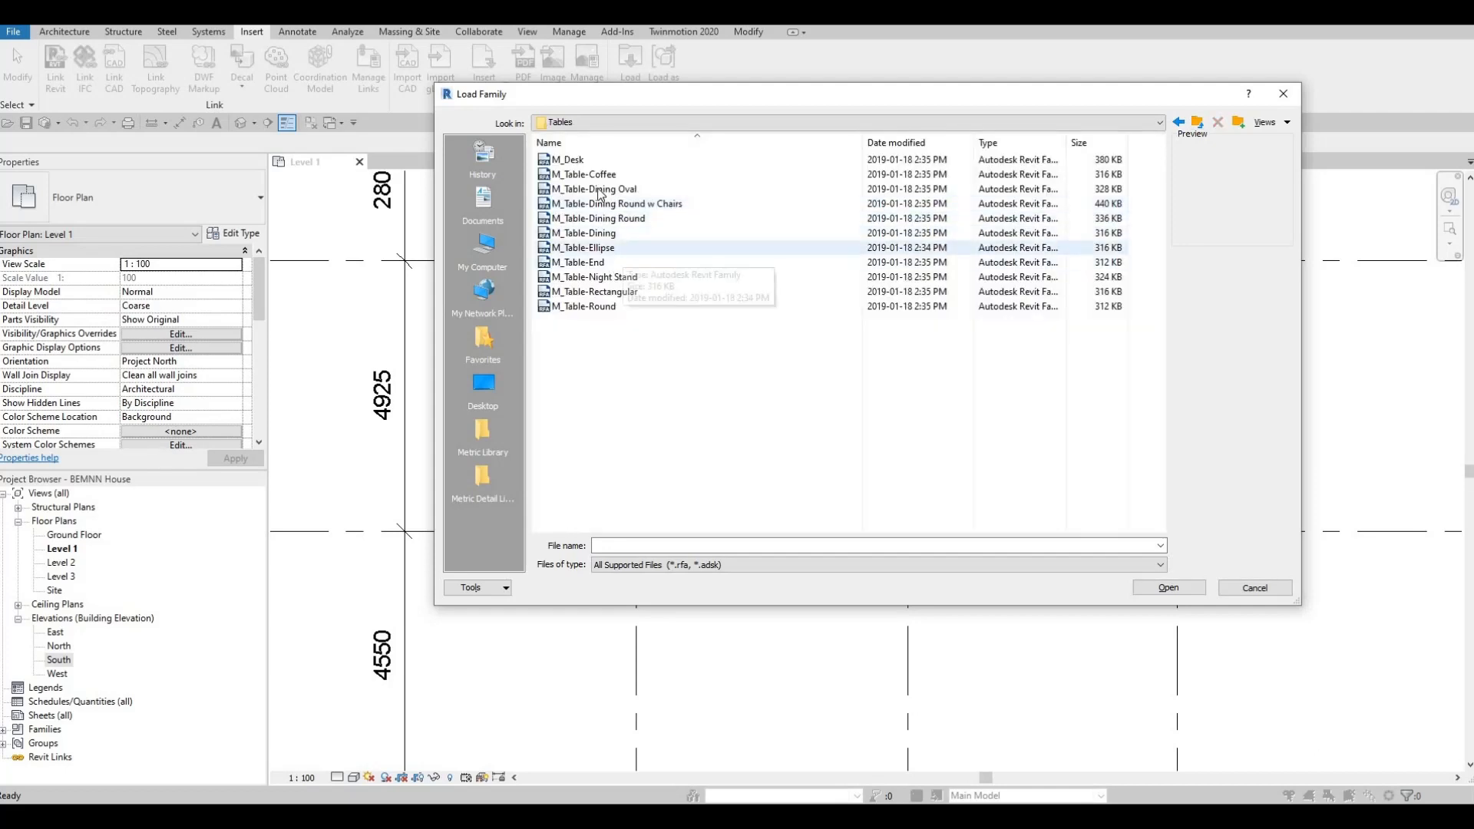
left_click(906, 176)
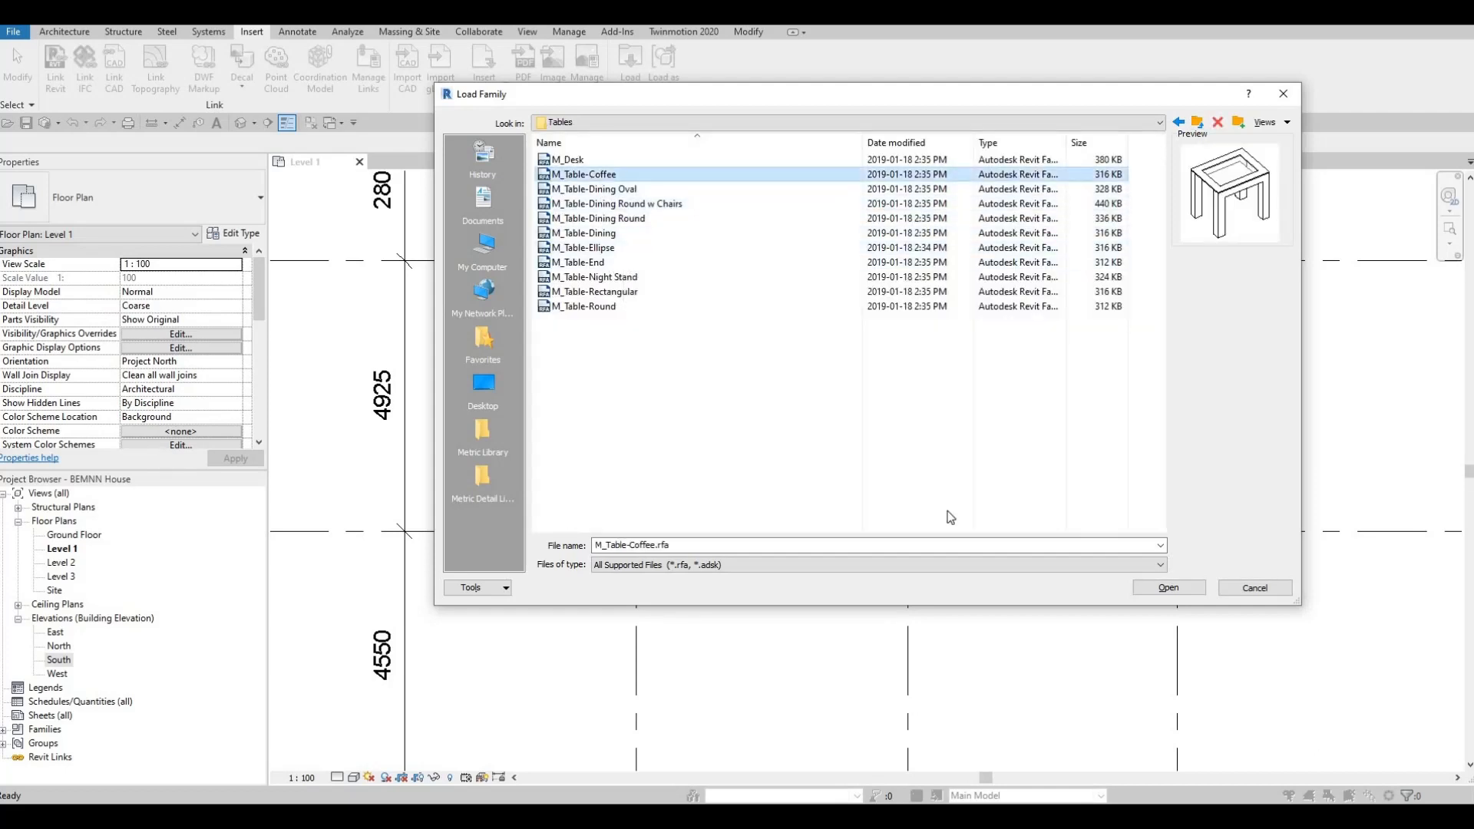
left_click(1171, 588)
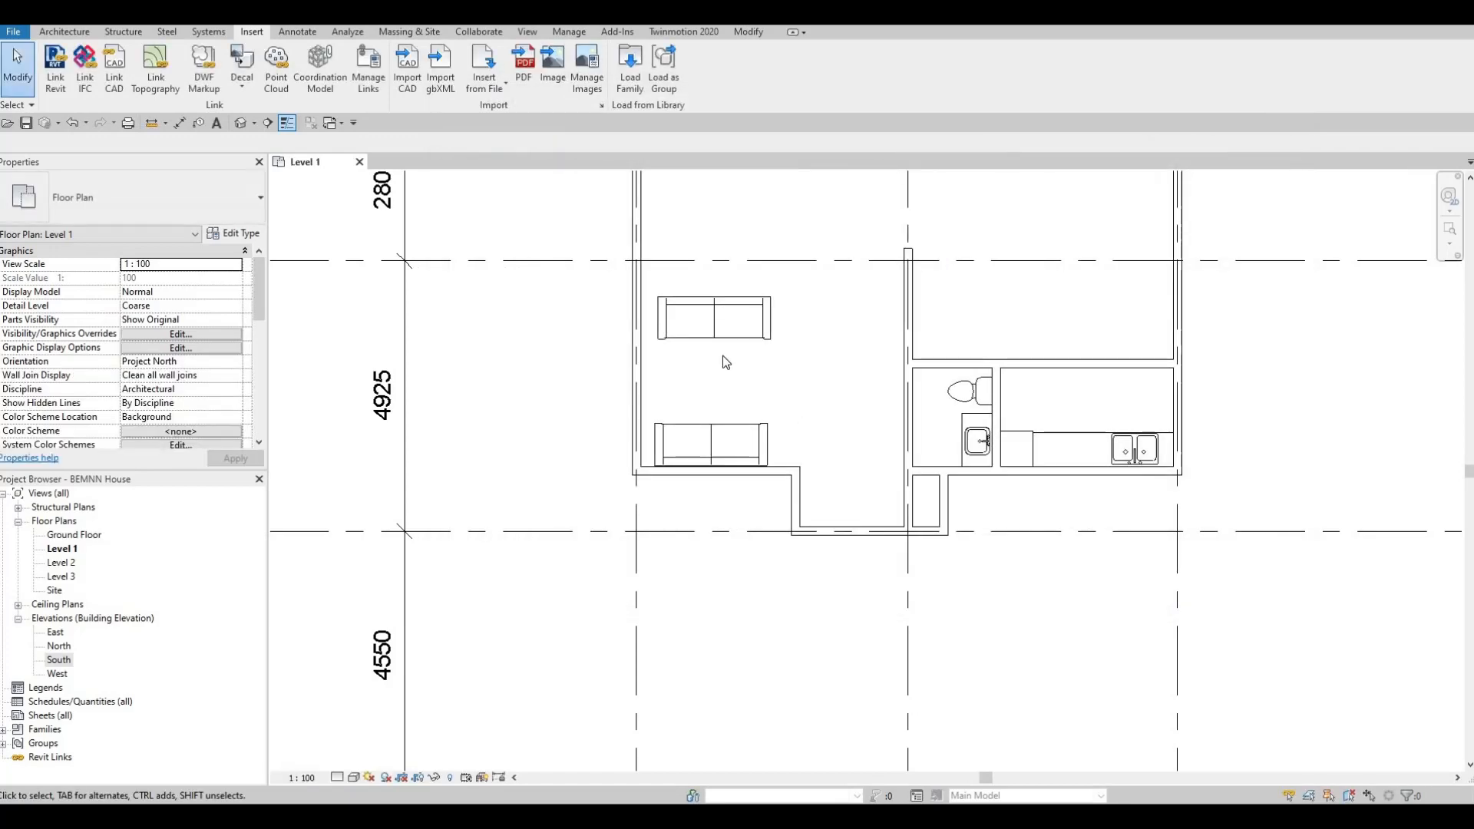
Place a 0610 x 0610 x 0610mm coffee table between the two facing sofas, aligned with the southern sofa's centre, and end placement.
key("c")
key("m")
scroll(715, 370, "up", 2)
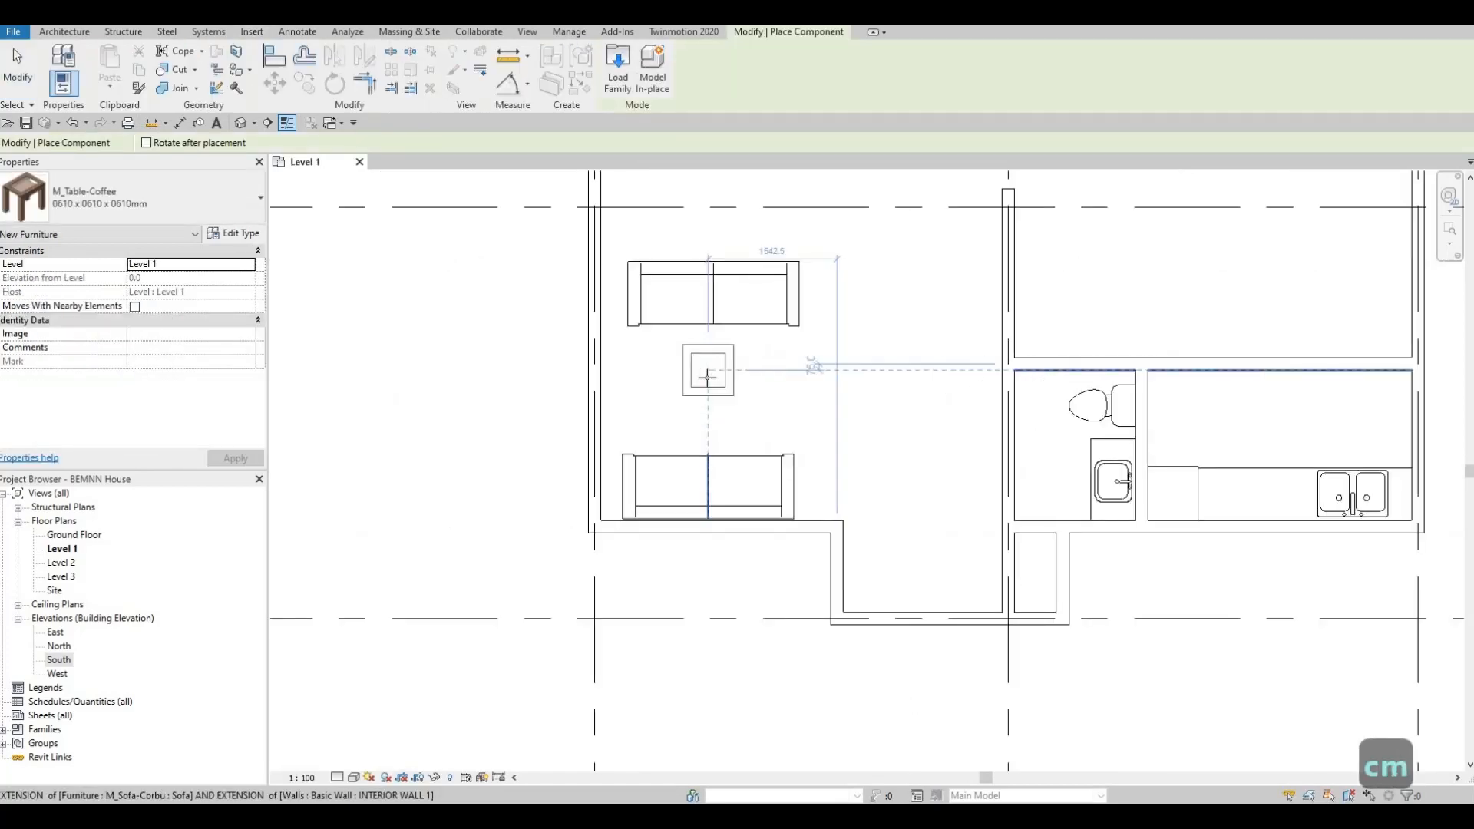
left_click(708, 380)
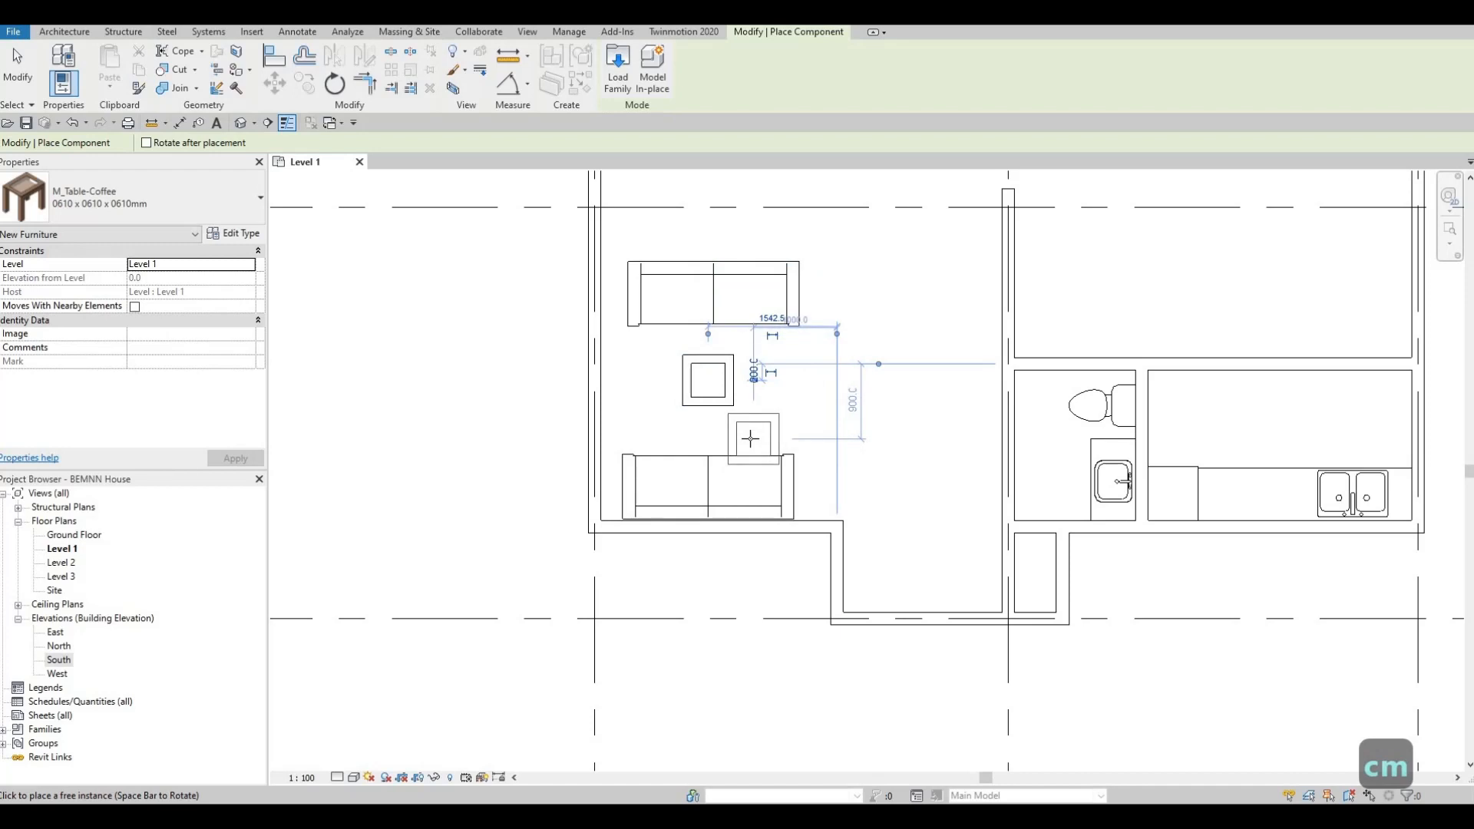
key("Escape")
key("Escape")
key("Escape")
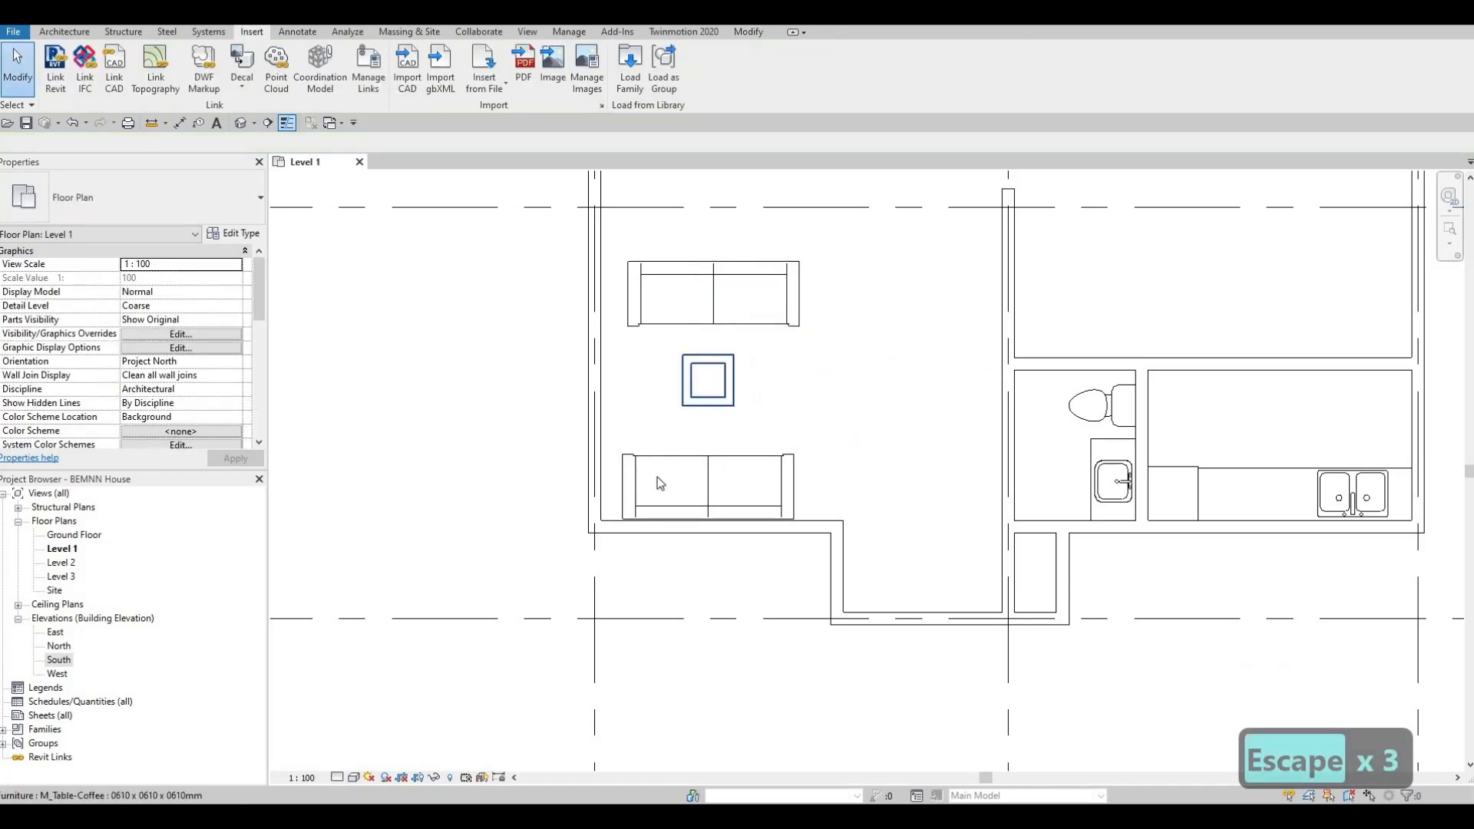
Change the coffee table between the sofas to the 0787 x 0711 x 0610mm type.
left_click(718, 395)
left_click(138, 198)
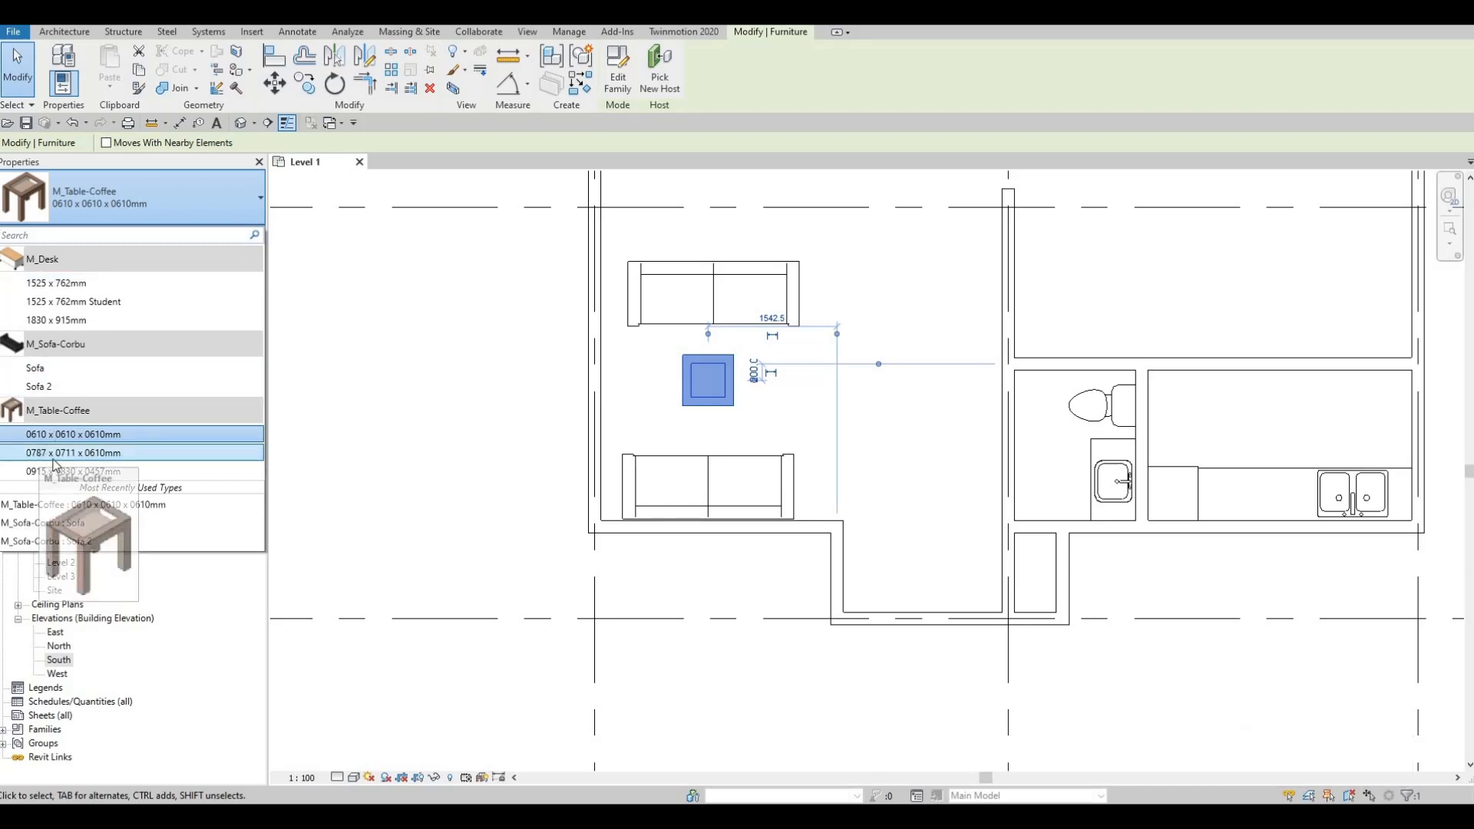
left_click(46, 455)
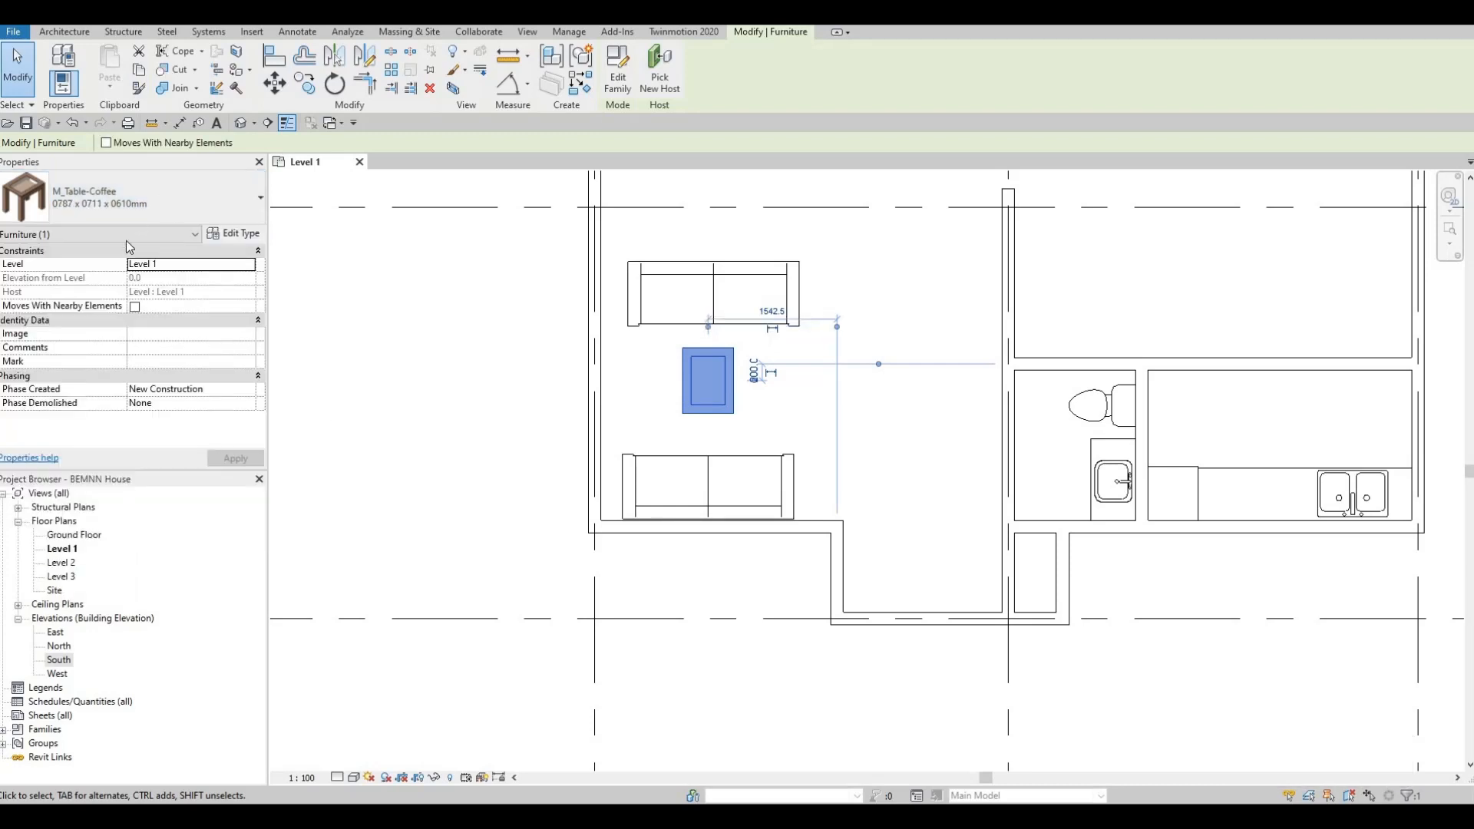
Change the coffee table to the 0915 x 1830 x 0457mm type and duplicate that type as COFFEE TABLE 1.
left_click(171, 198)
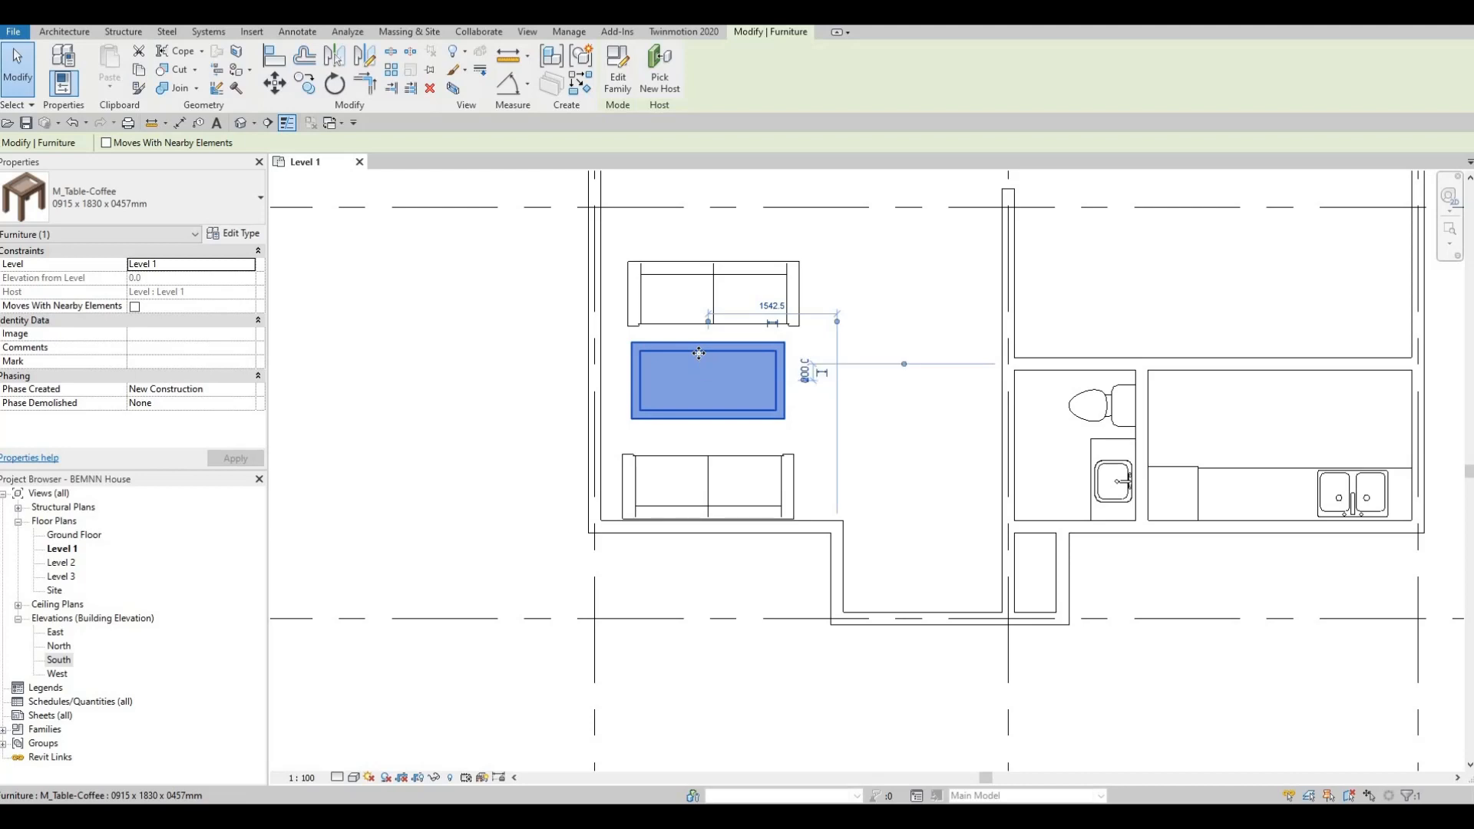
left_click(232, 234)
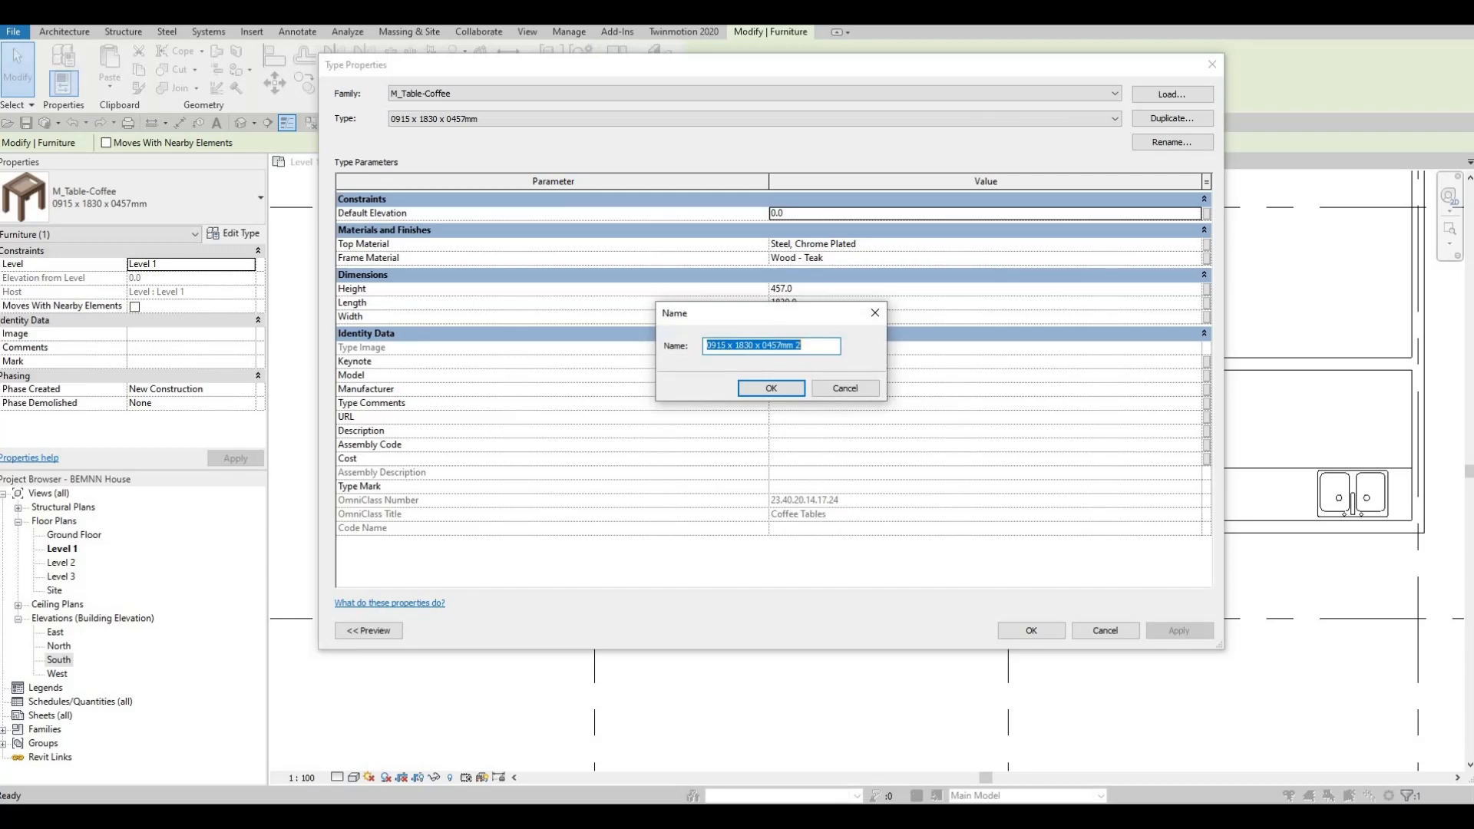
type("COFFEE")
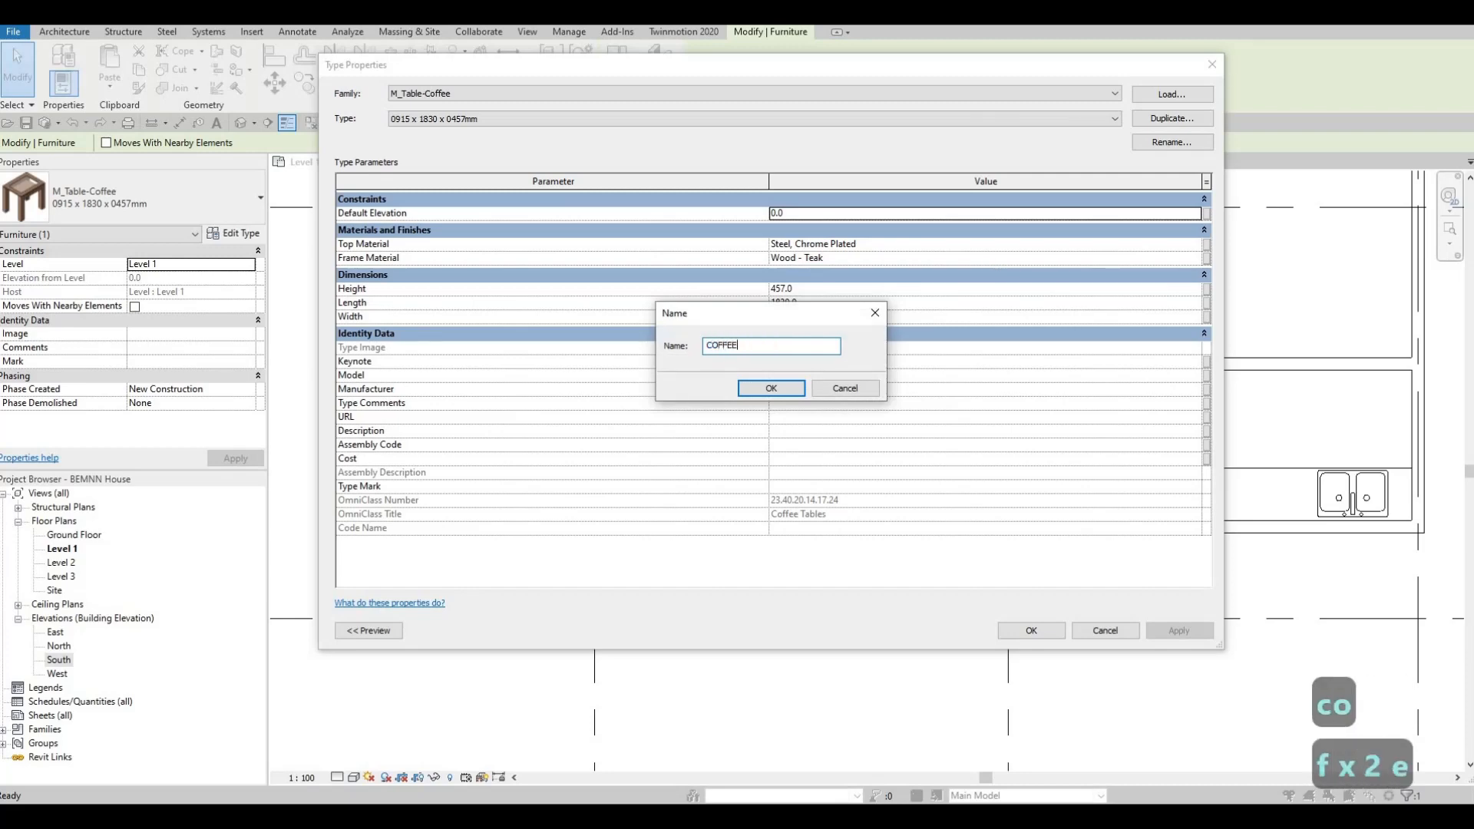
type(" TABLEW")
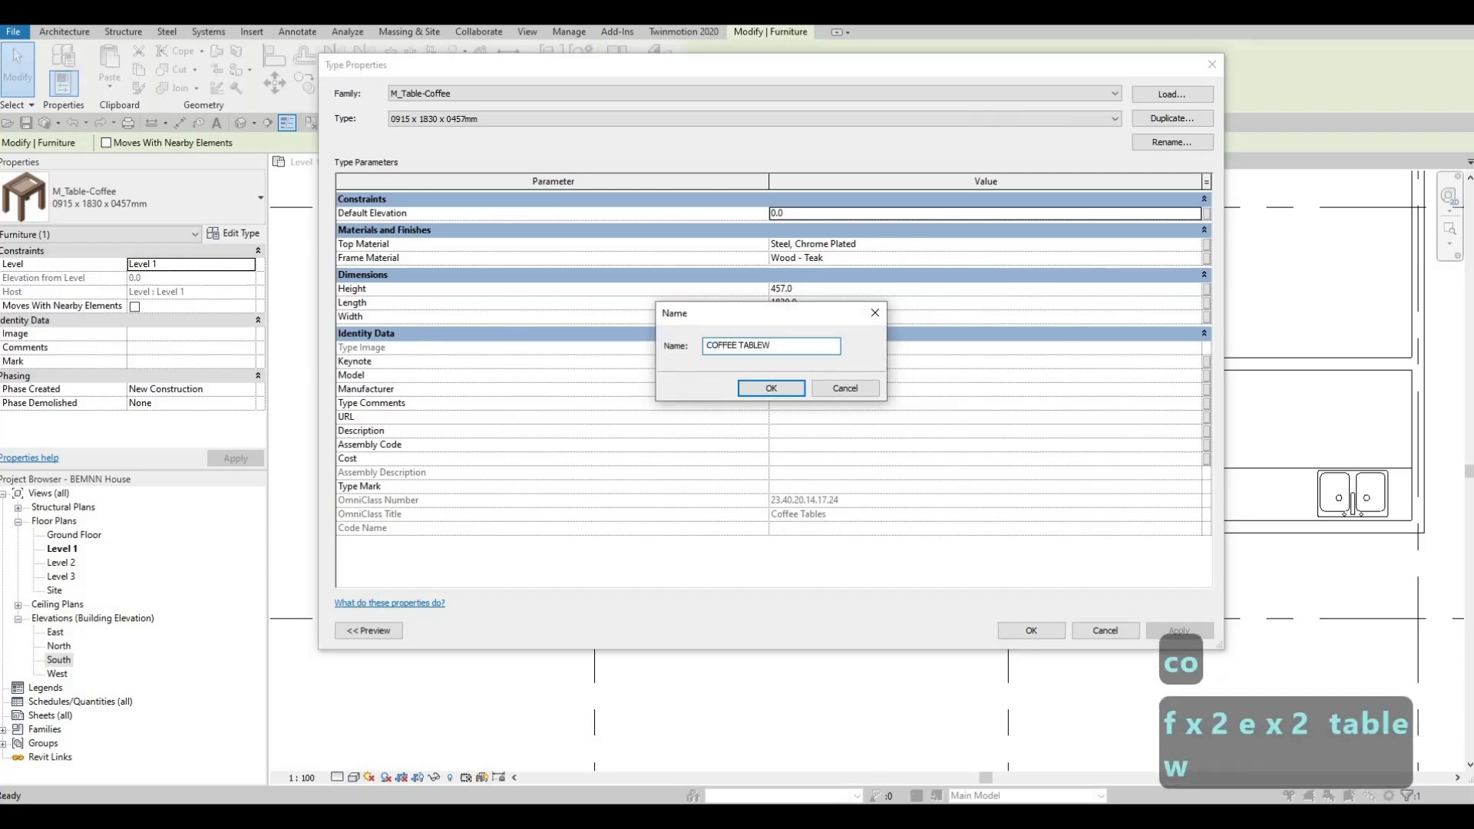
key("BackSpace")
type("1")
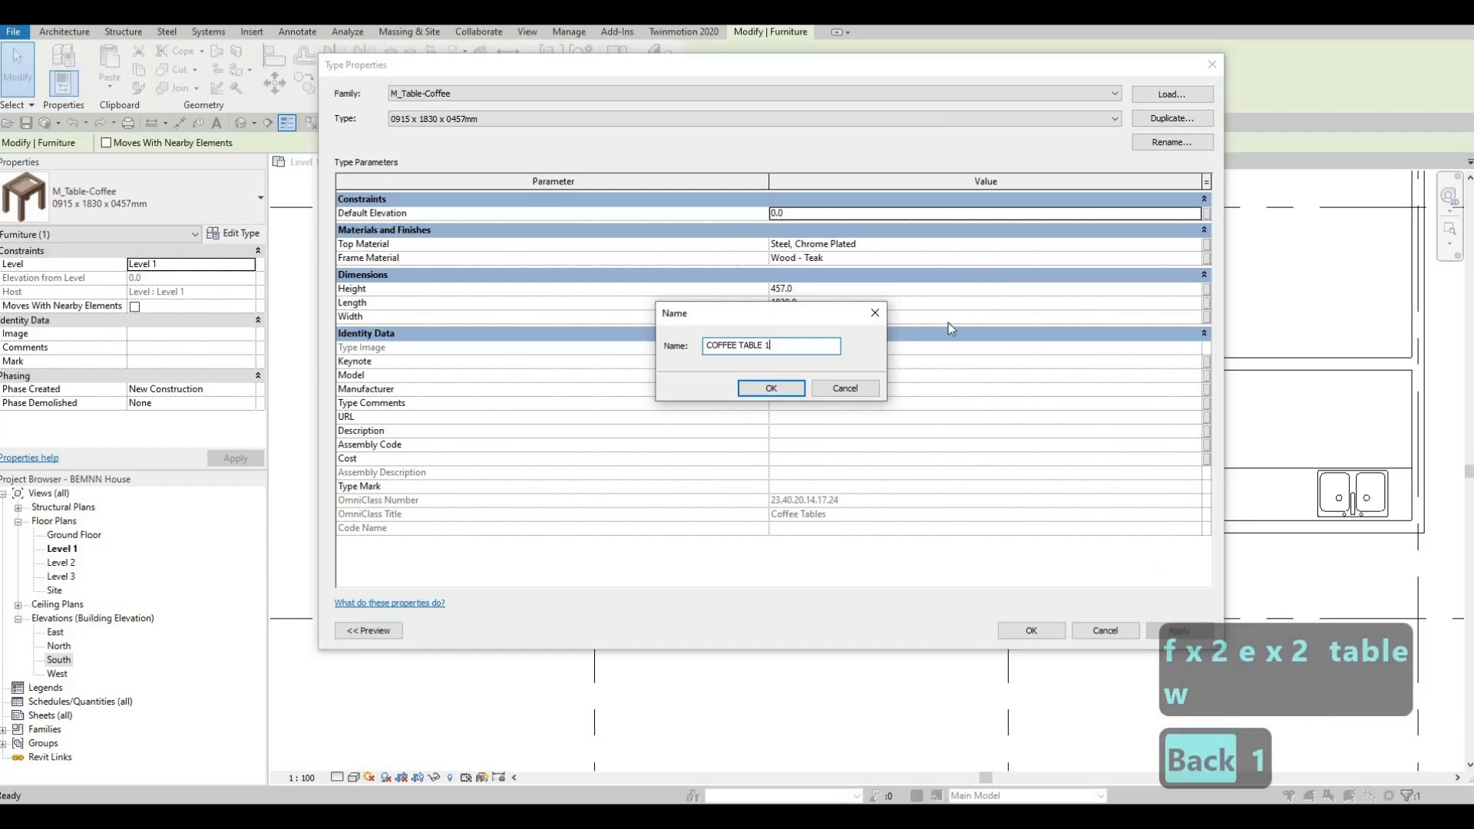
left_click(768, 382)
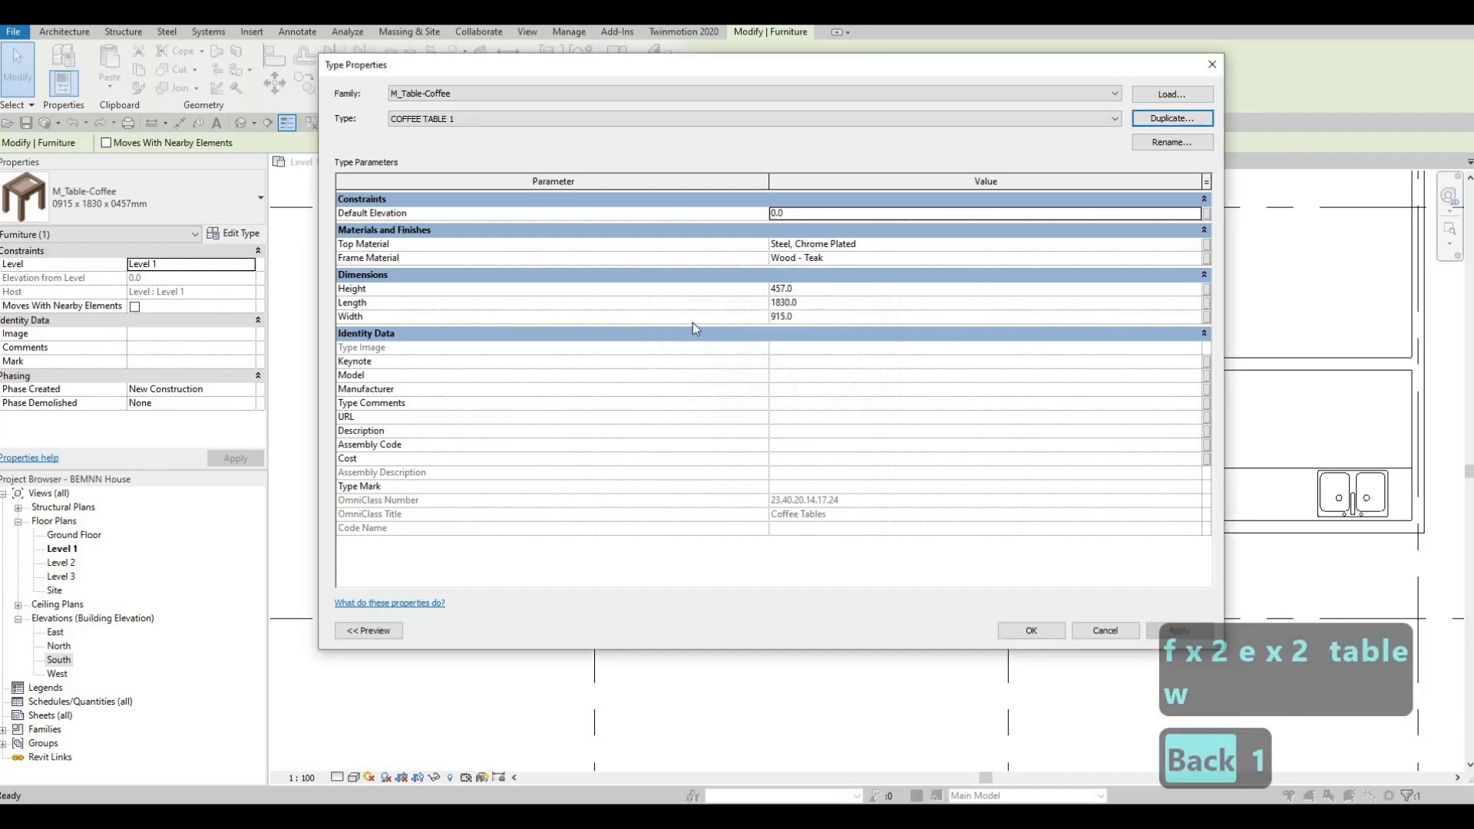
Set the width of the COFFEE TABLE 1 type to 700 mm and apply the type properties.
left_click(823, 313)
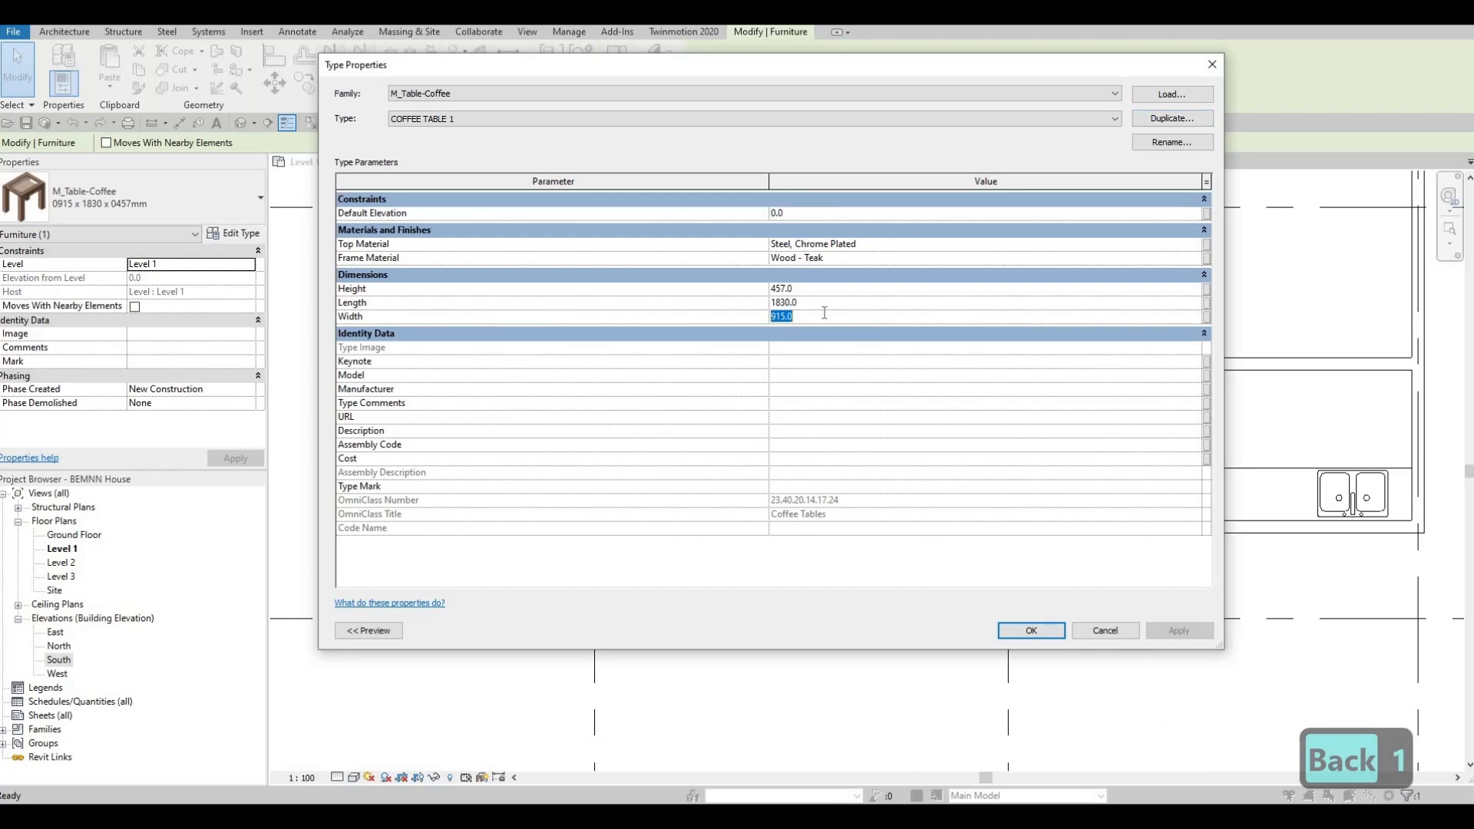
type("700")
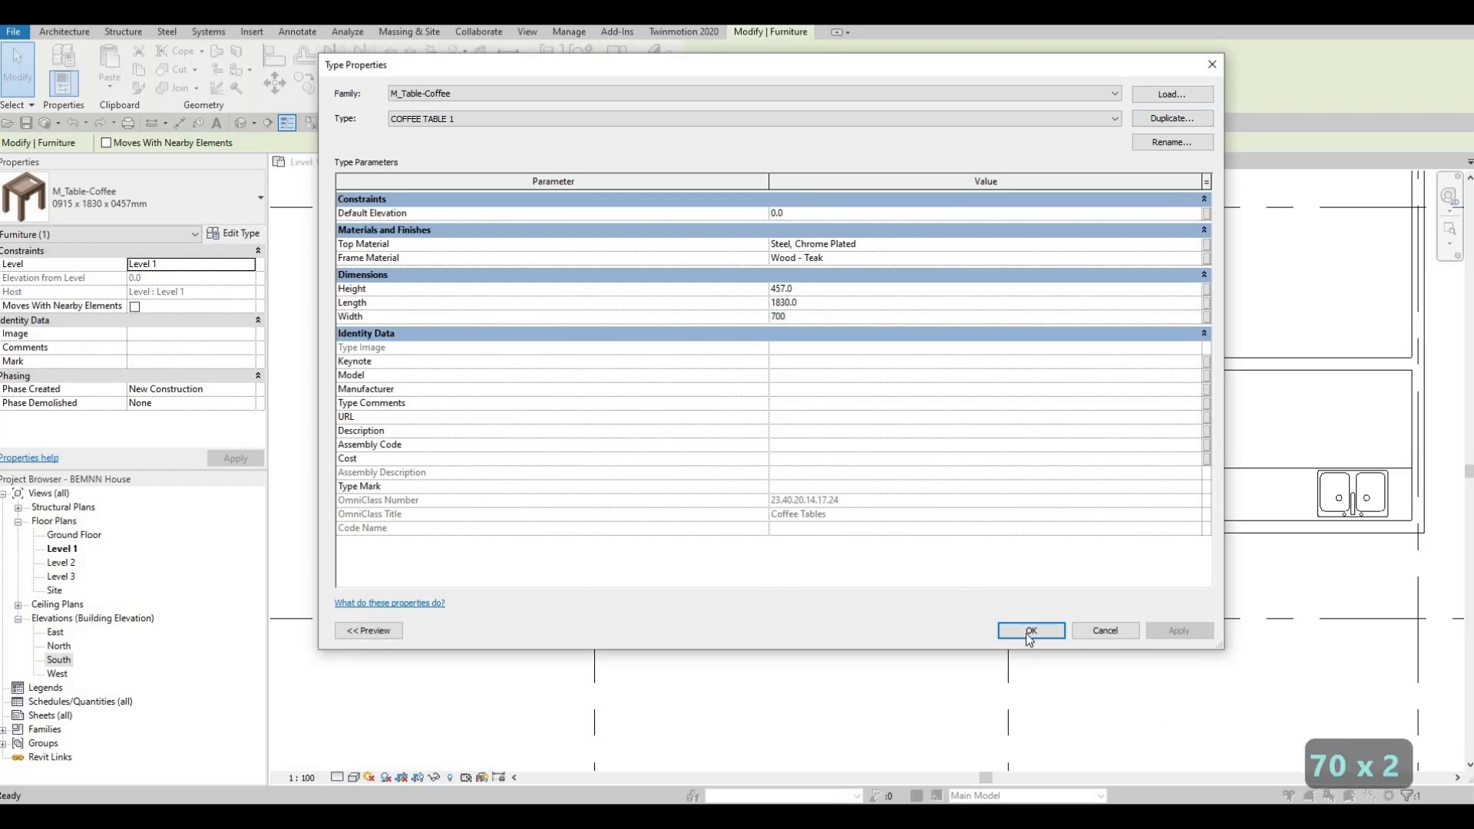
left_click(1029, 634)
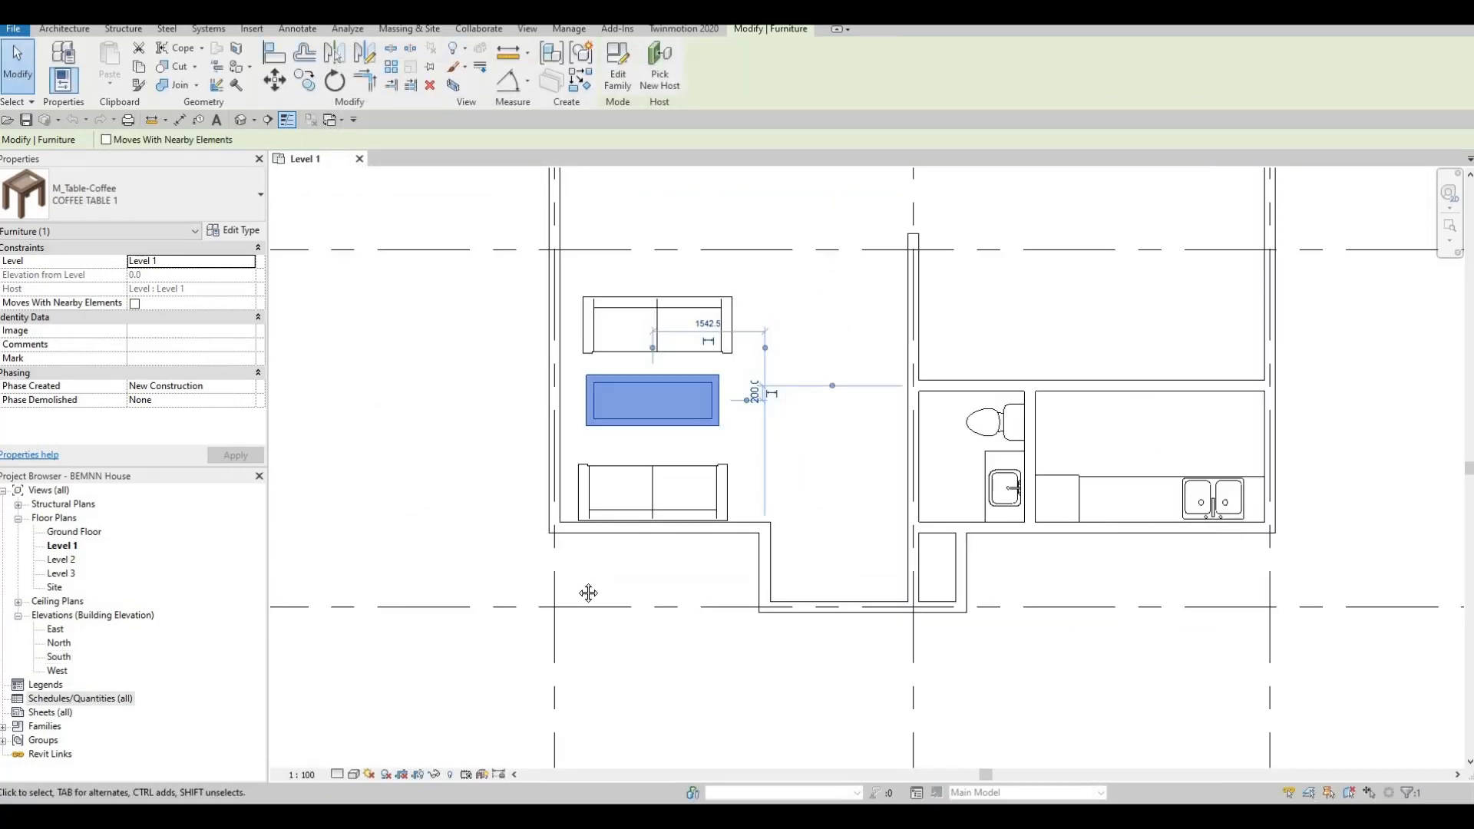
Load the M_Table-Dining family from the Tables folder of the Furniture library.
scroll(588, 593, "down", 3)
scroll(603, 339, "up", 4)
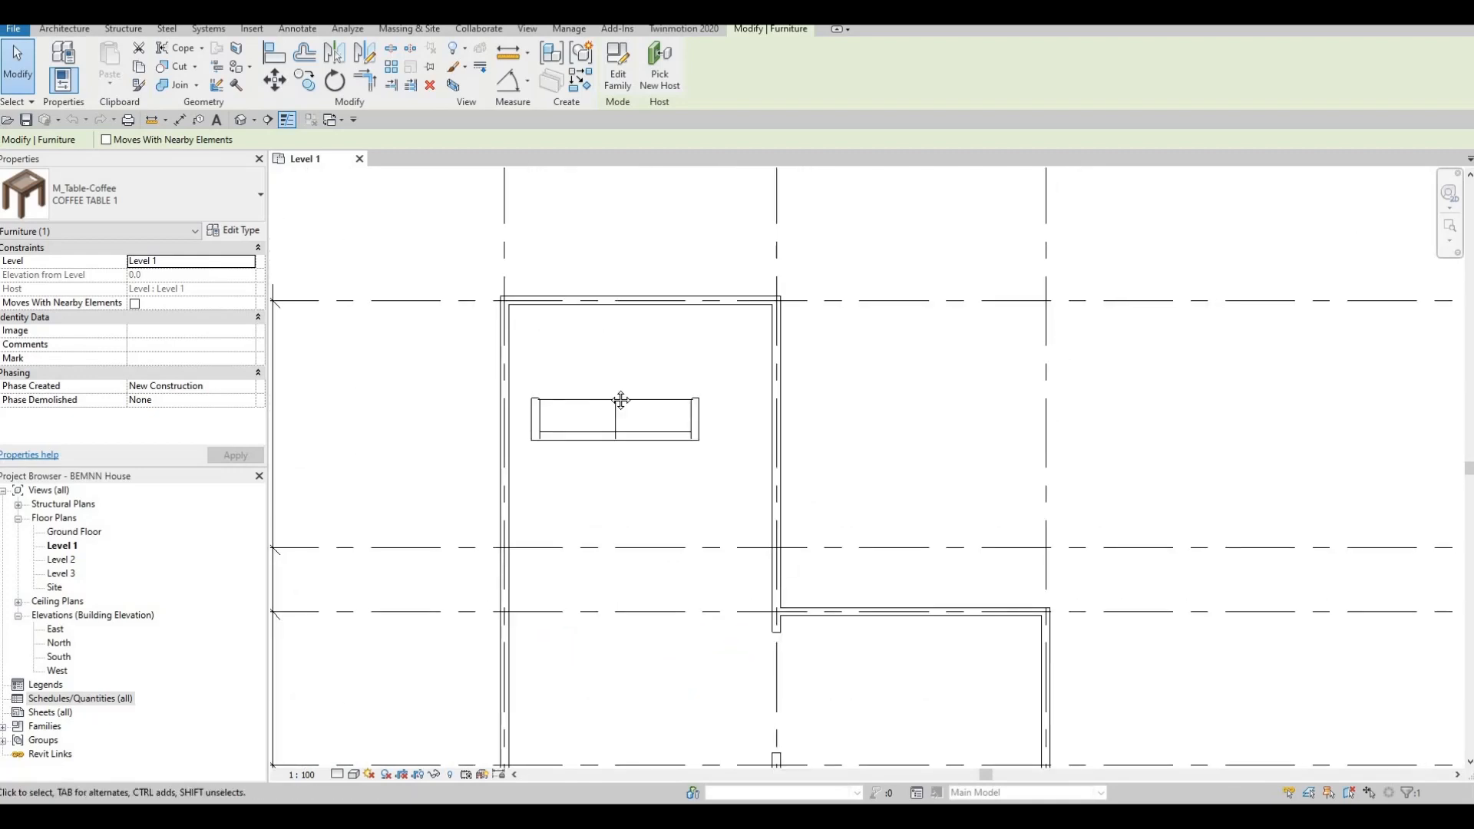
middle_click_drag(620, 399, 635, 264)
middle_click_drag(615, 368, 621, 272)
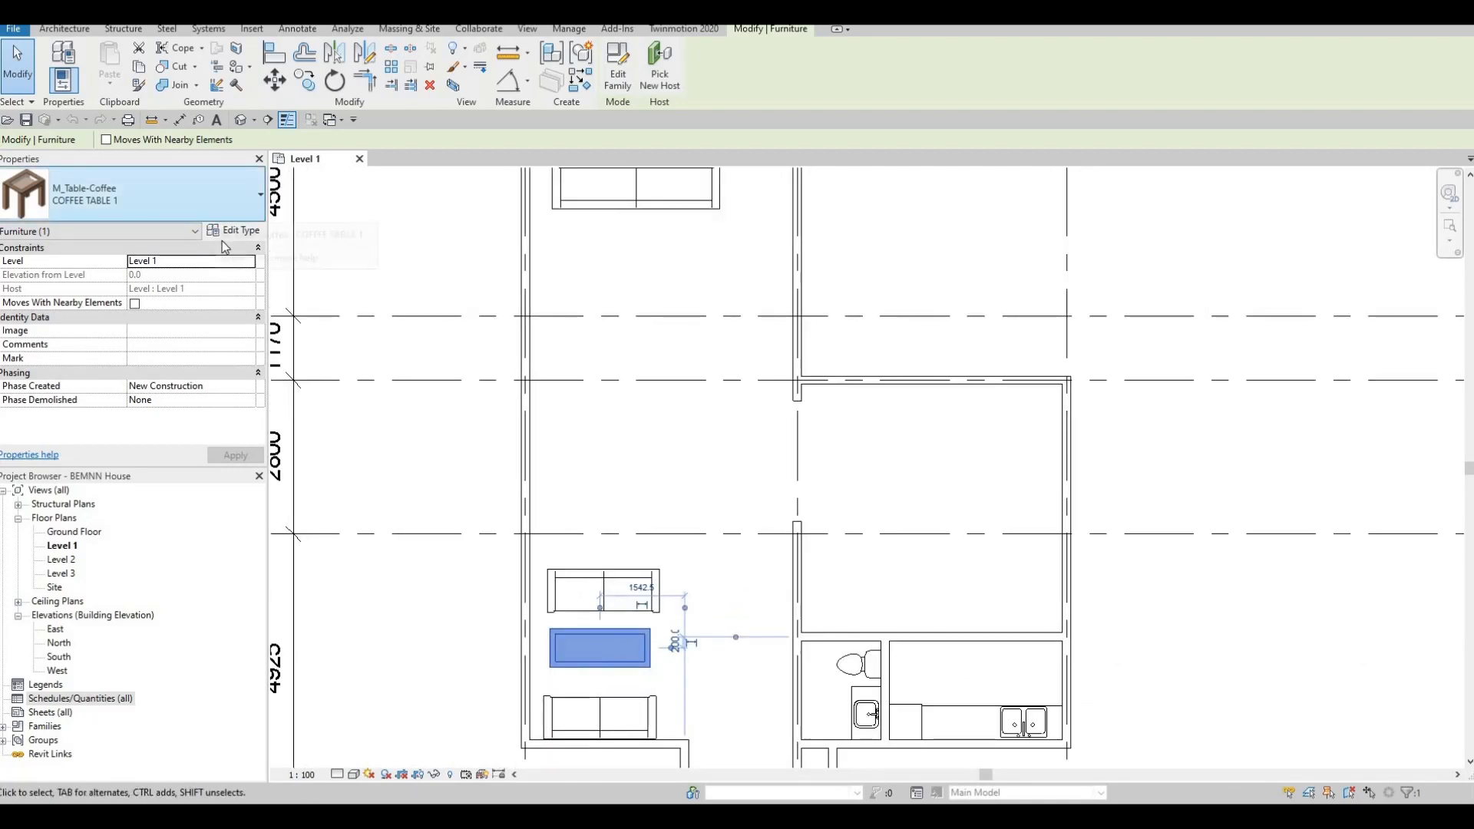
left_click(252, 28)
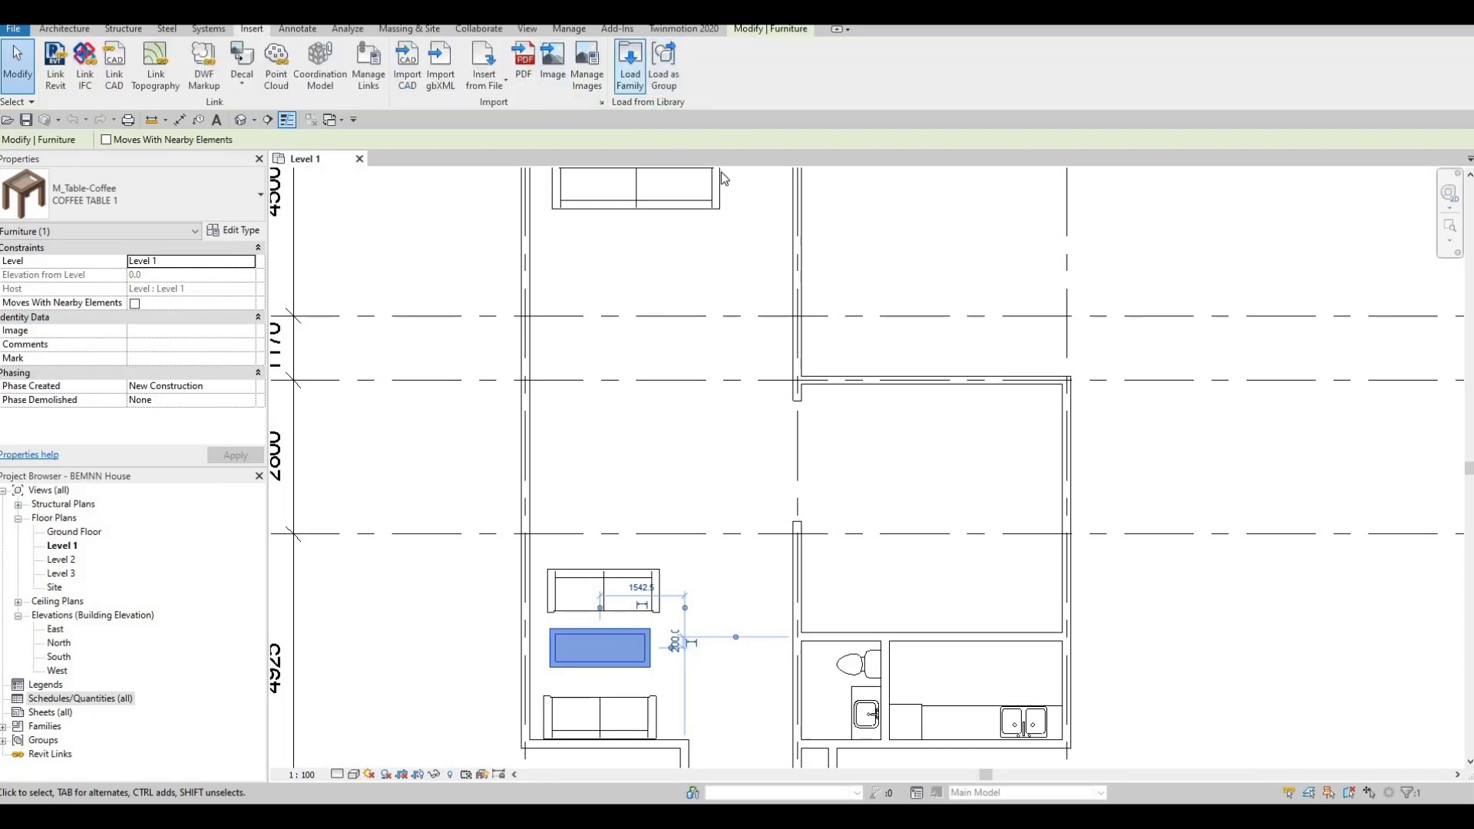
left_click(630, 60)
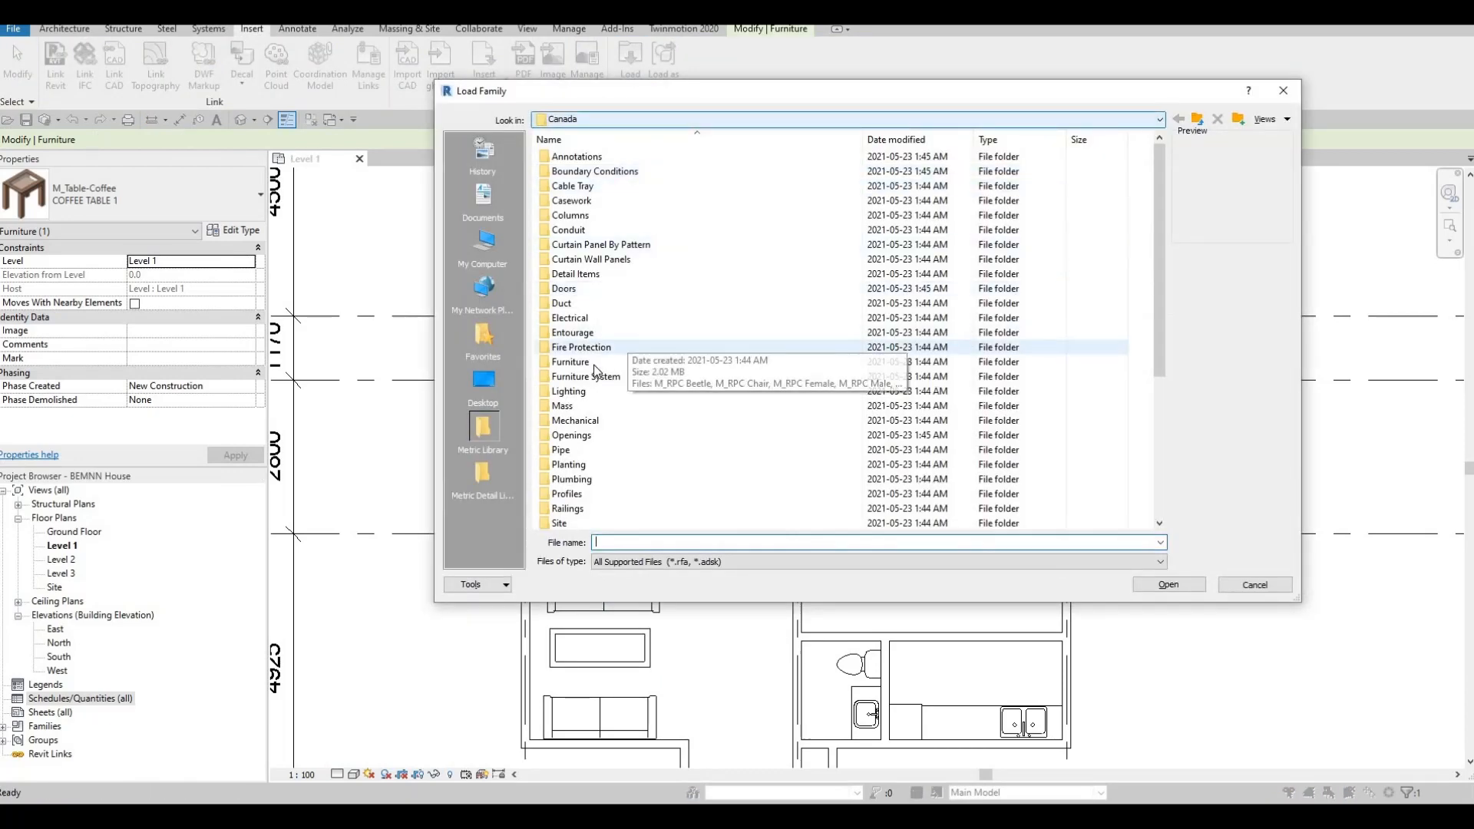
double_click(591, 361)
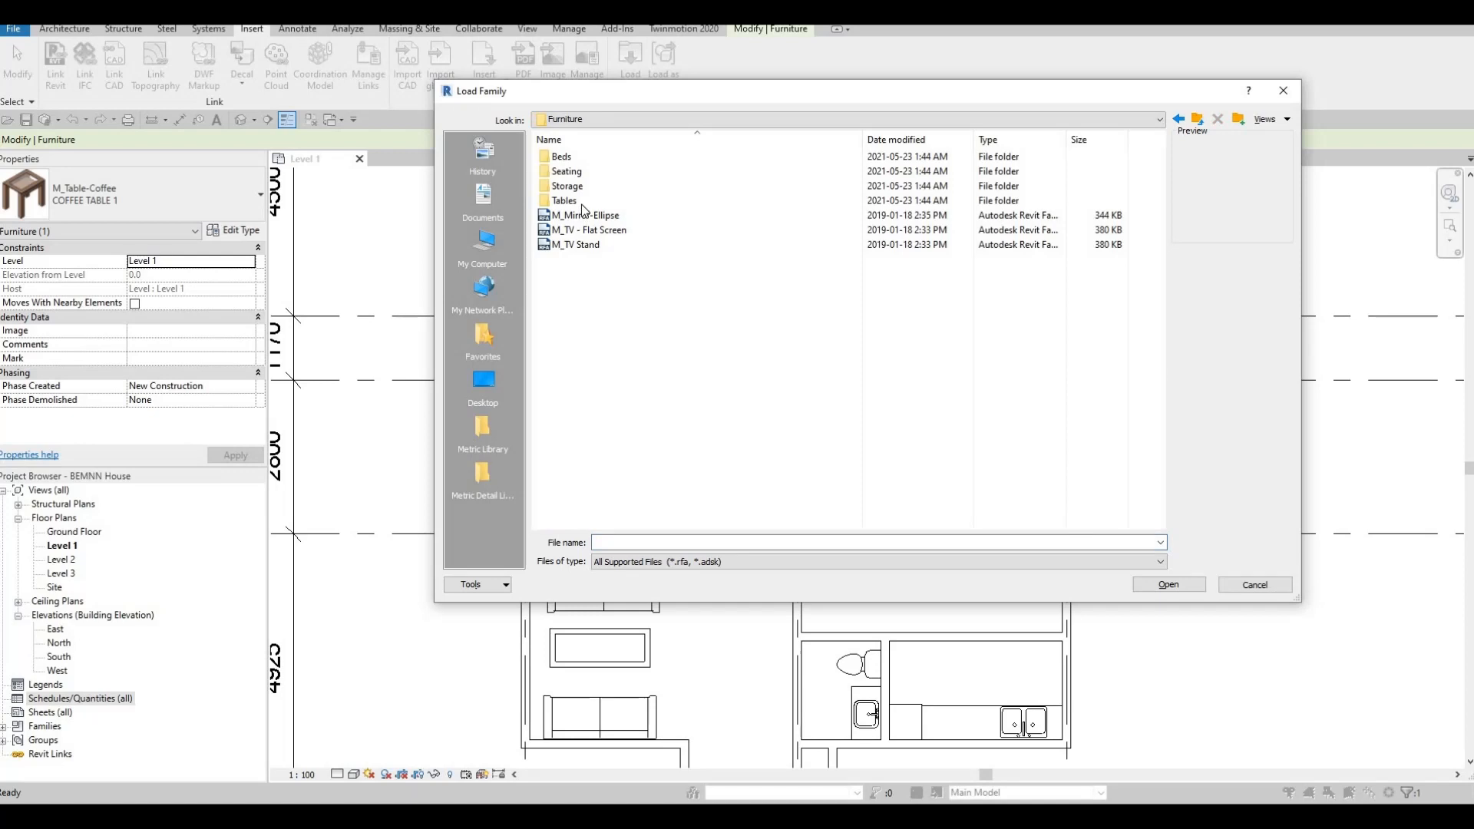
double_click(582, 203)
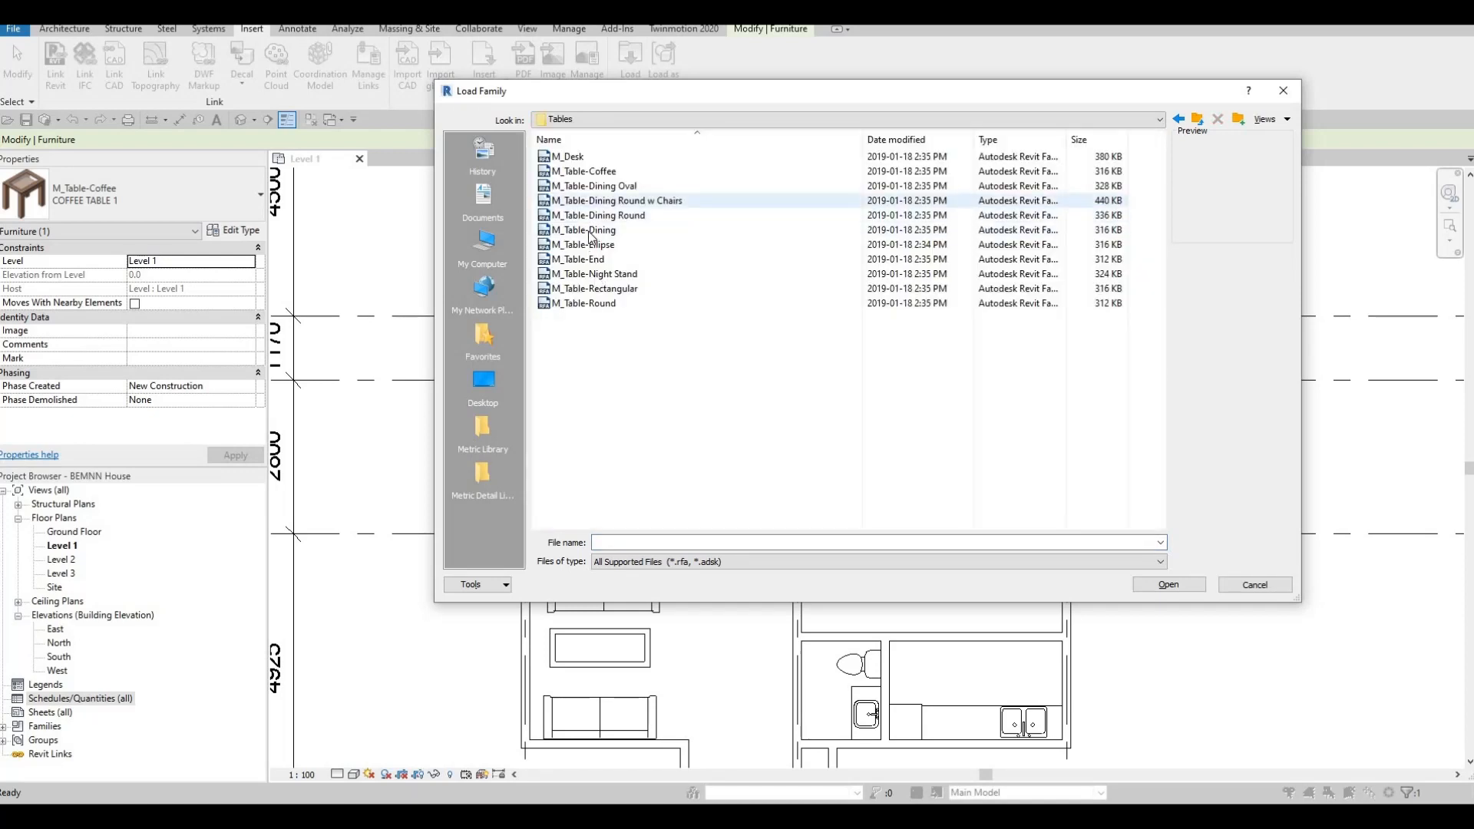
left_click(595, 215)
key("Up")
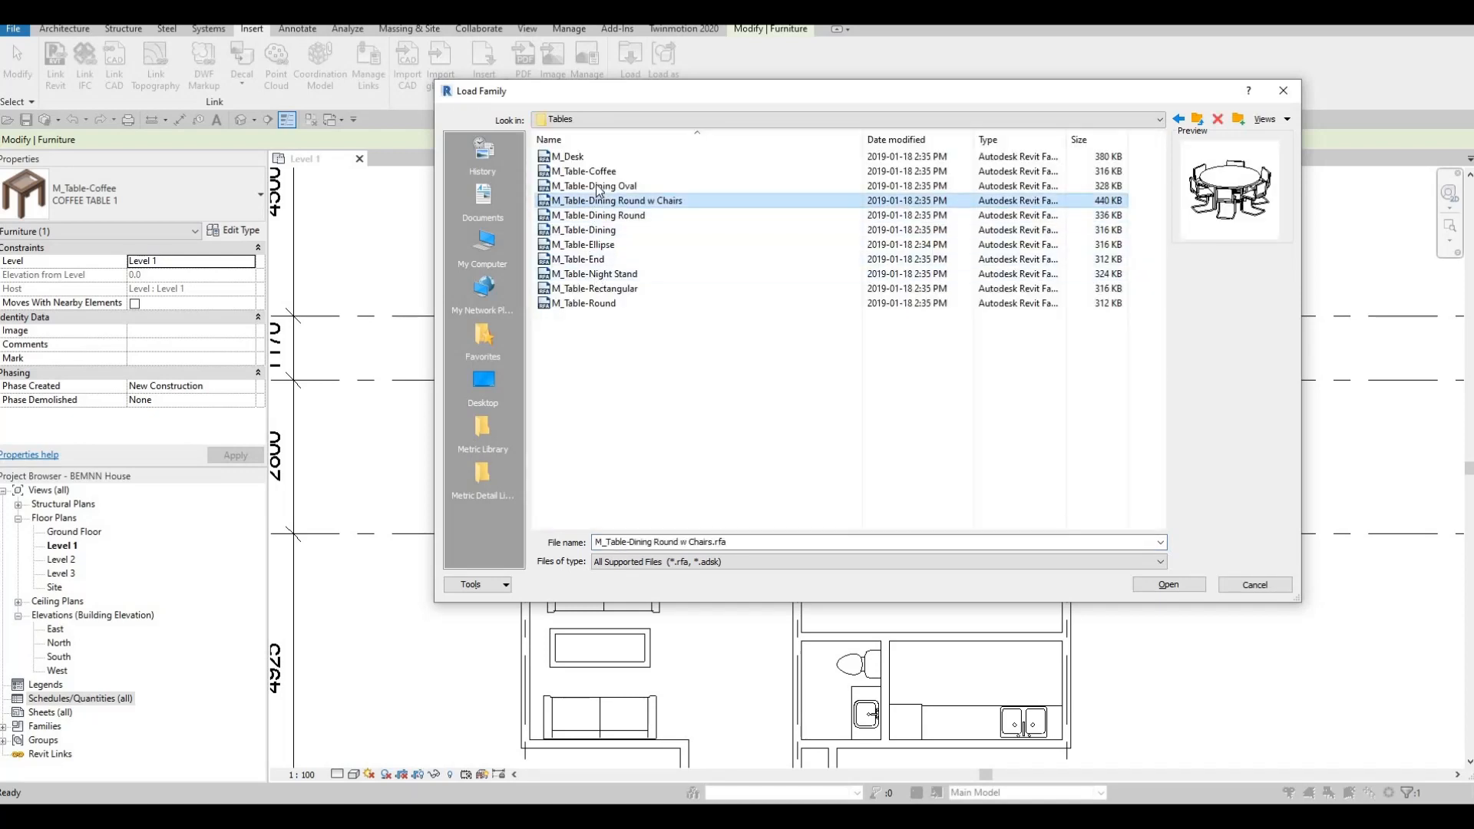
key("Up")
key("Down")
key("Down")
key("Down")
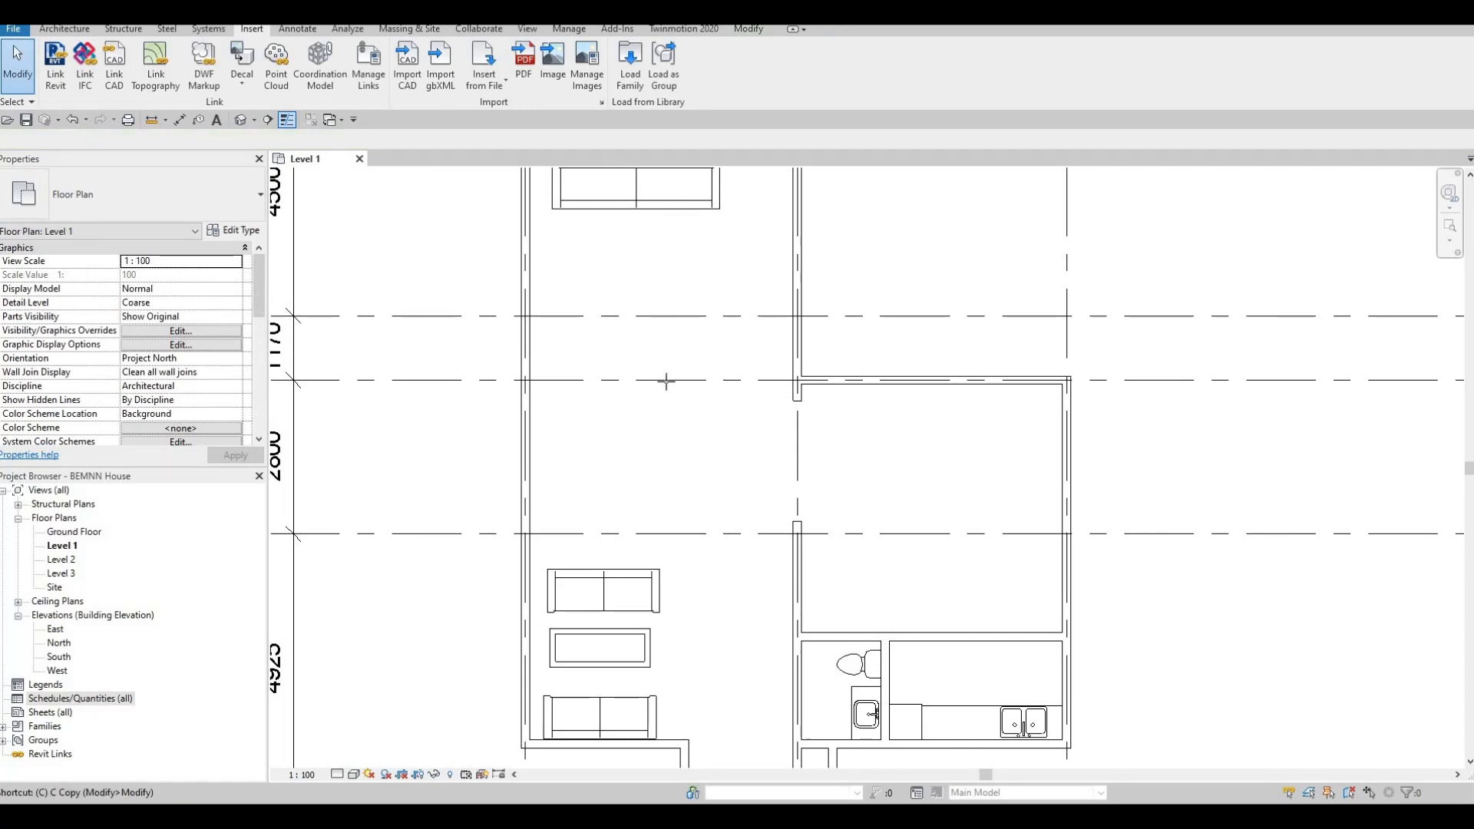
Place a 0762 x 2134mm dining table south of the northernmost sofa, centred about 2930 mm from the east wall, and end placement.
key("c")
key("m")
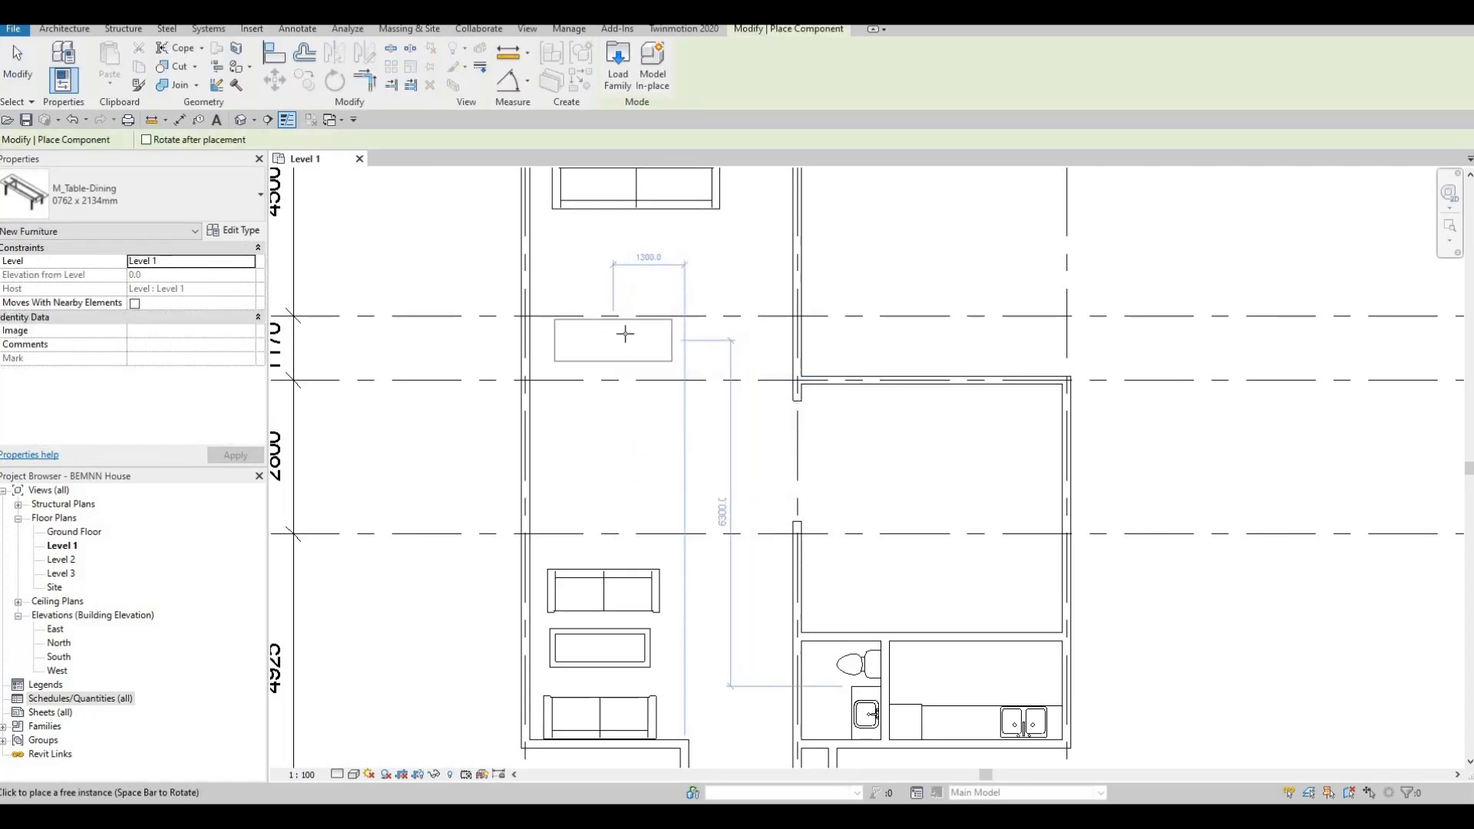
left_click(636, 334)
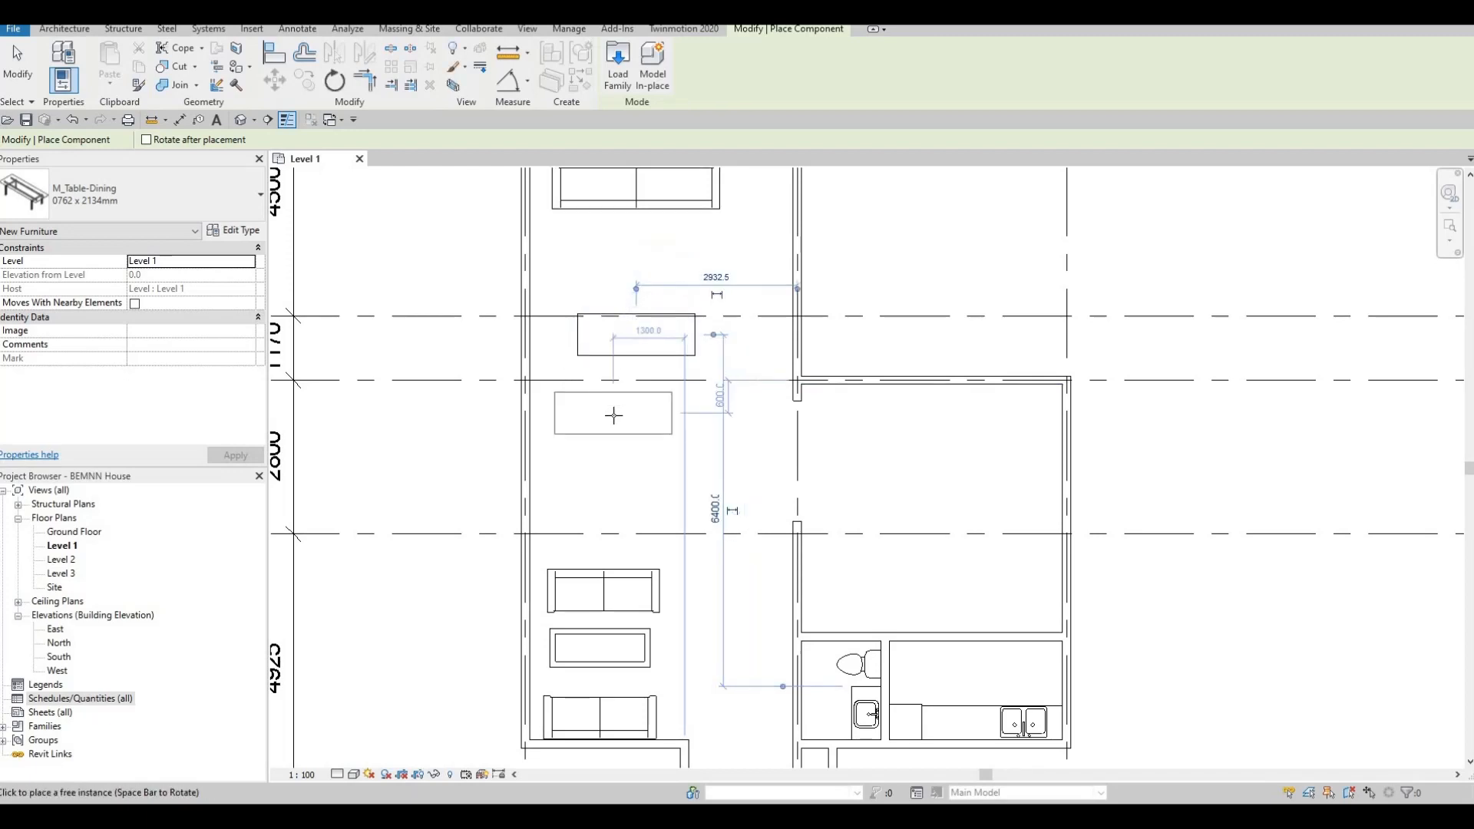
key("Escape")
key("Escape")
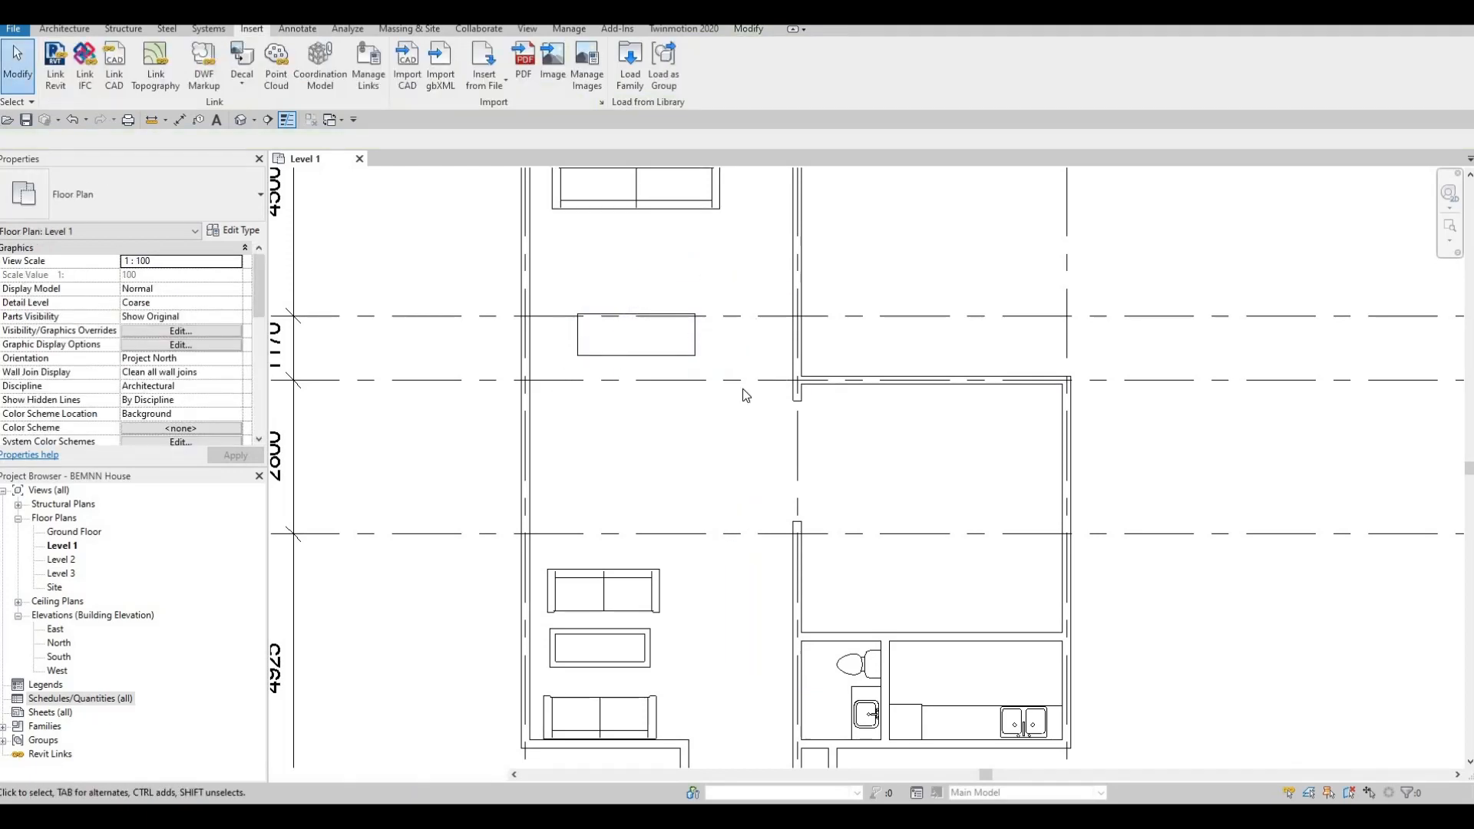
Load the M_Chair-Breuer family from the Seating folder of the Furniture library.
scroll(760, 373, "down", 3)
middle_click_drag(764, 384, 756, 337)
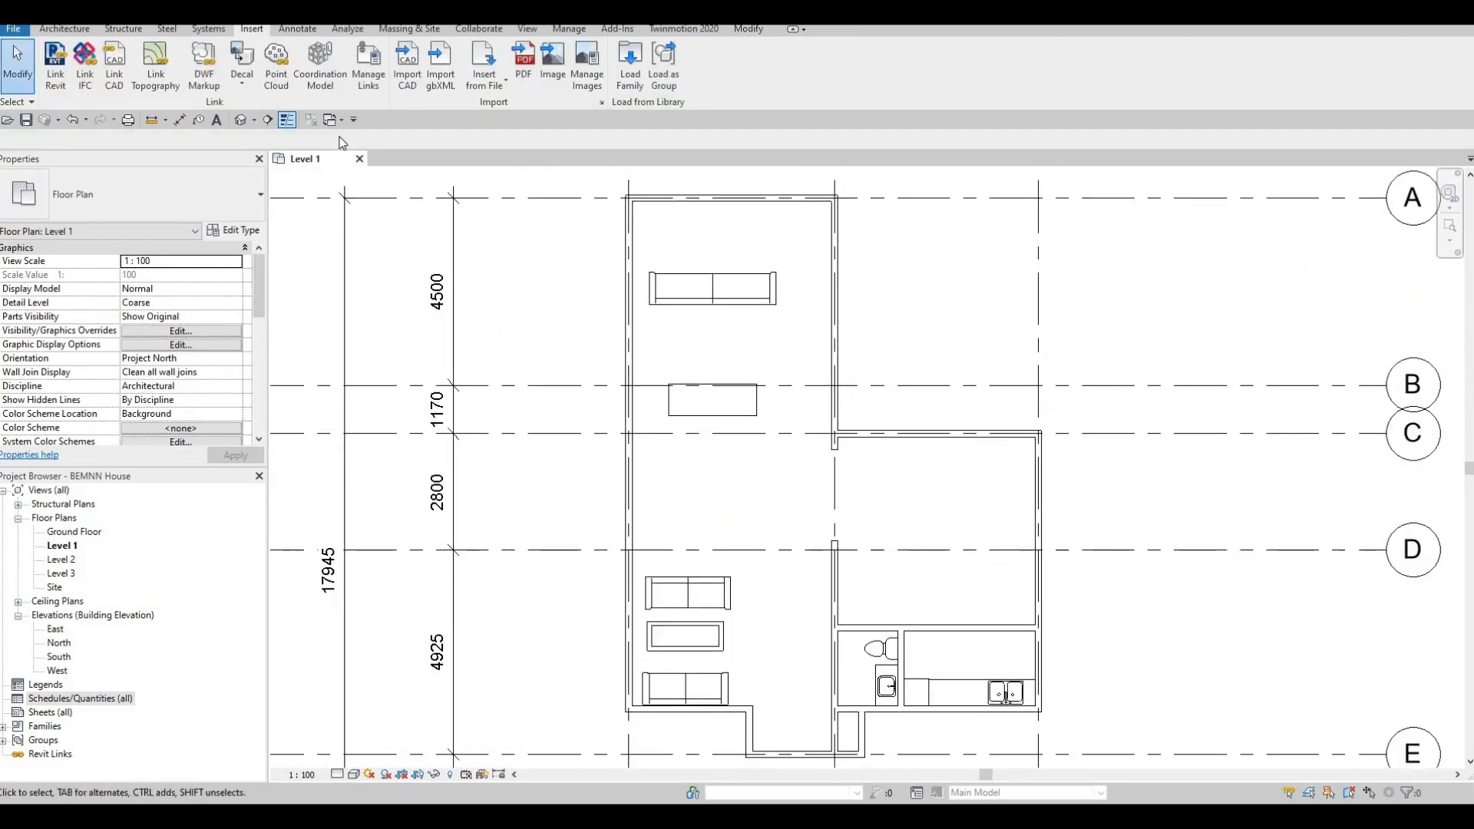
left_click(615, 79)
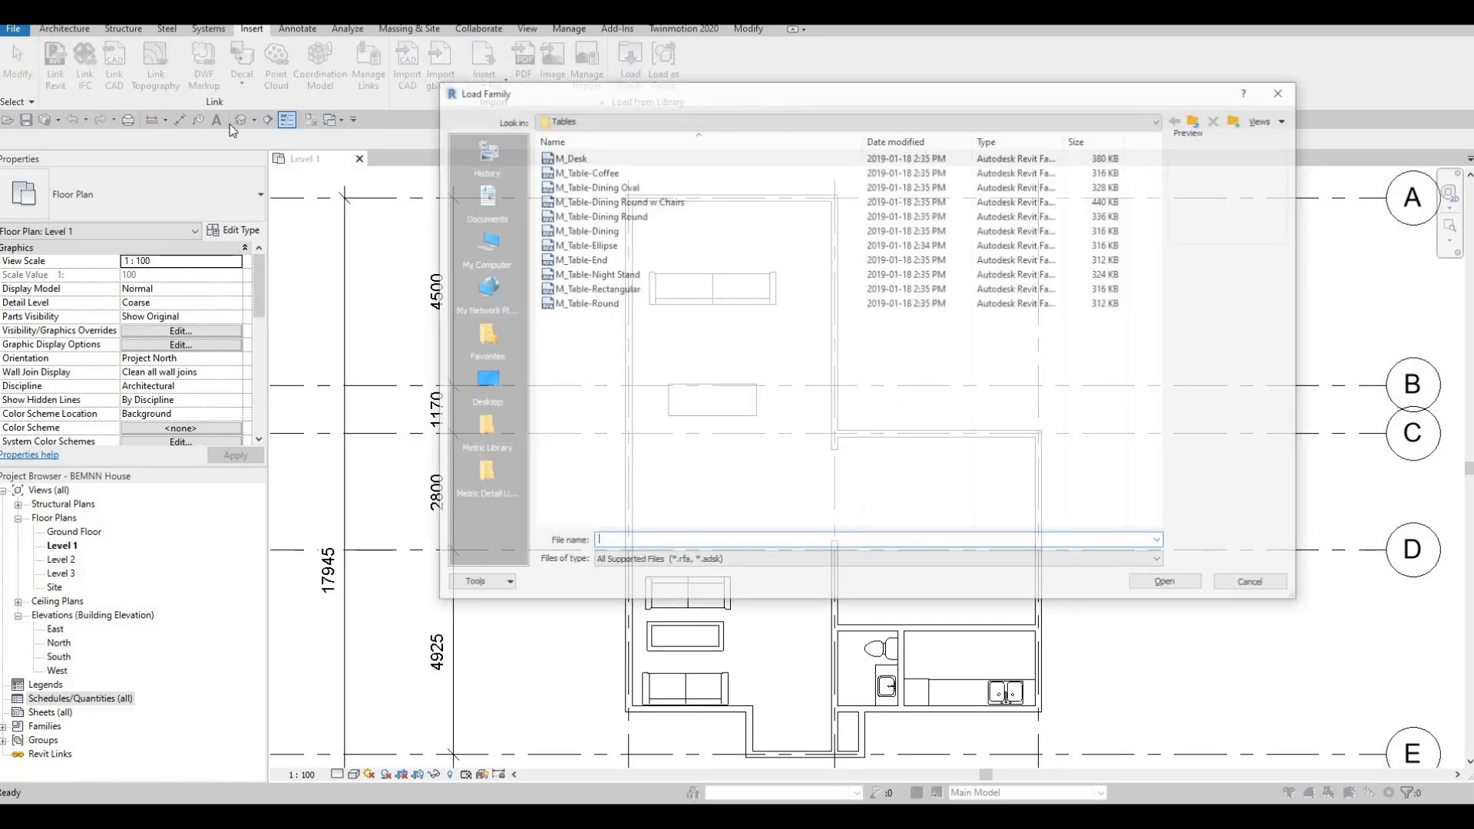
left_click(1197, 123)
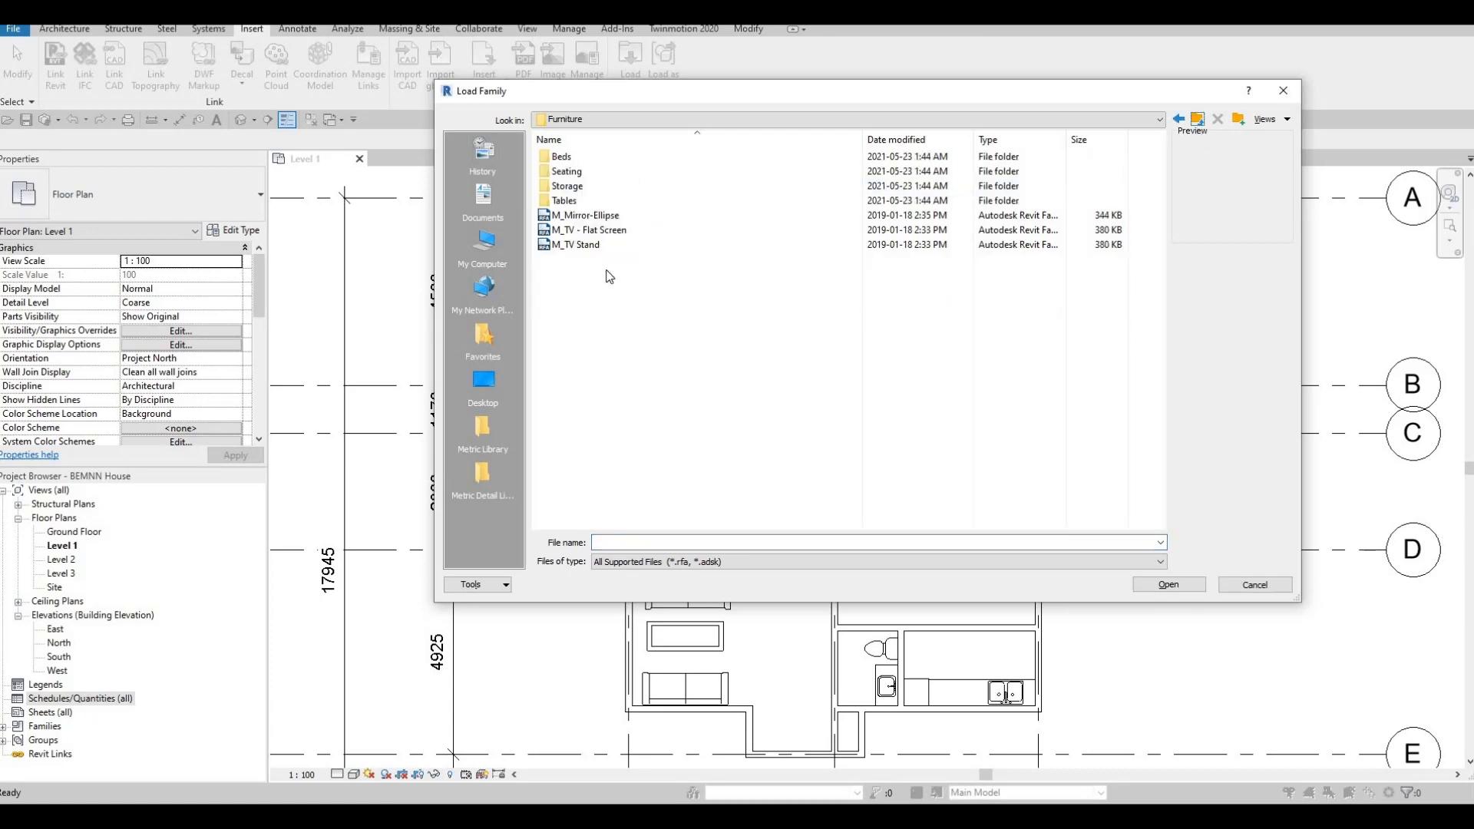
double_click(578, 172)
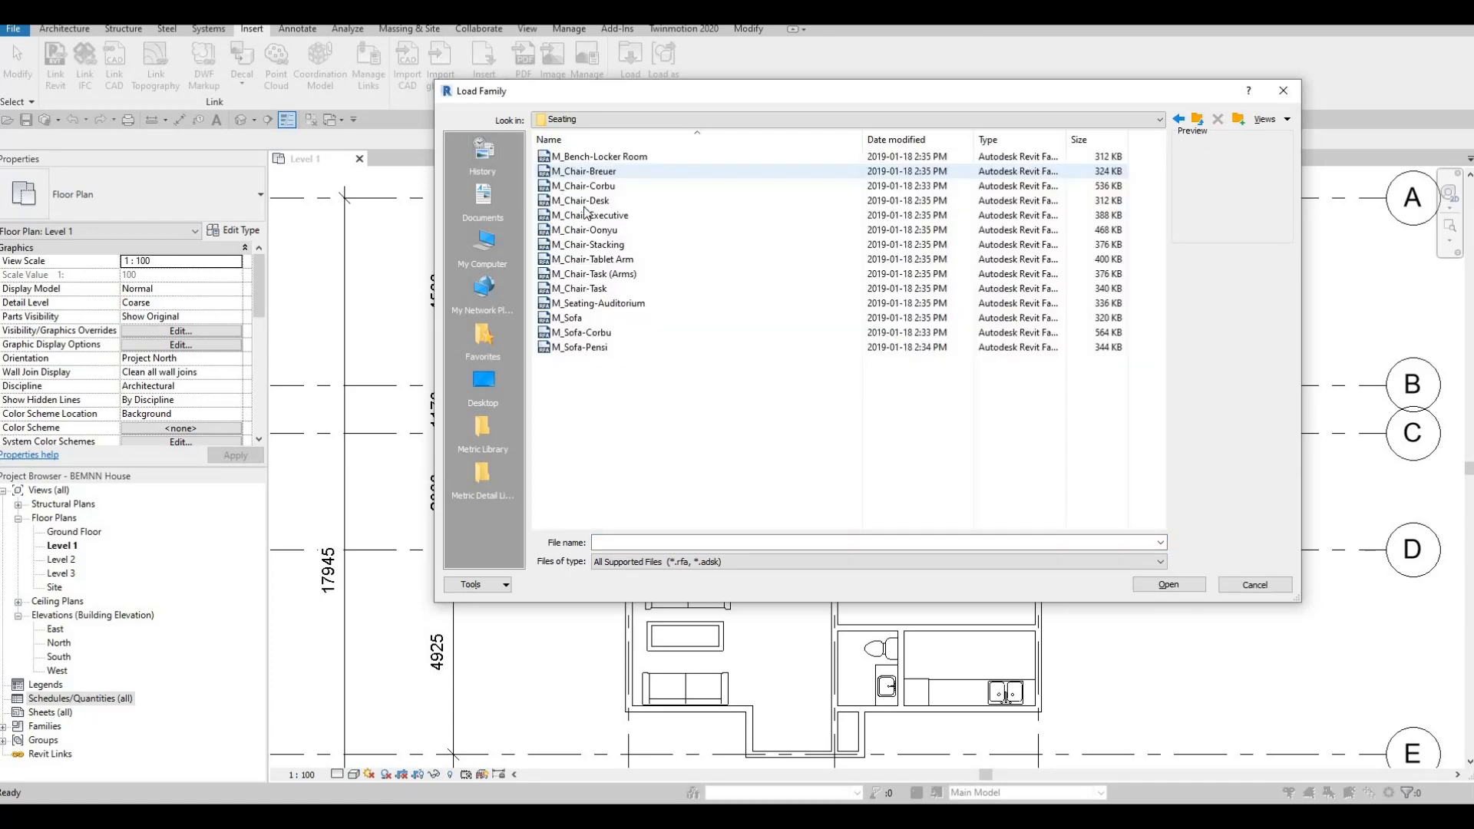
left_click(591, 160)
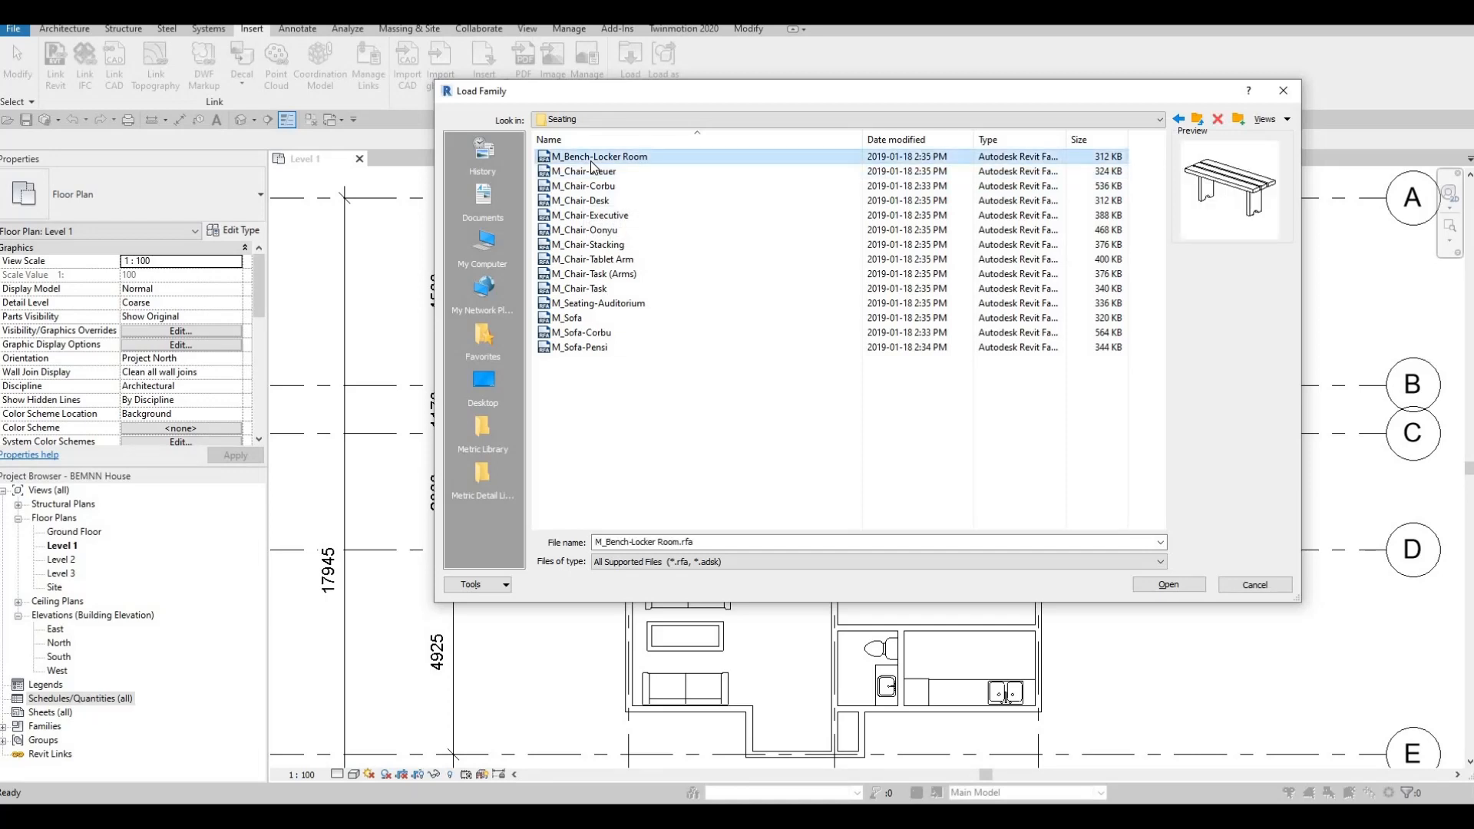
left_click(592, 168)
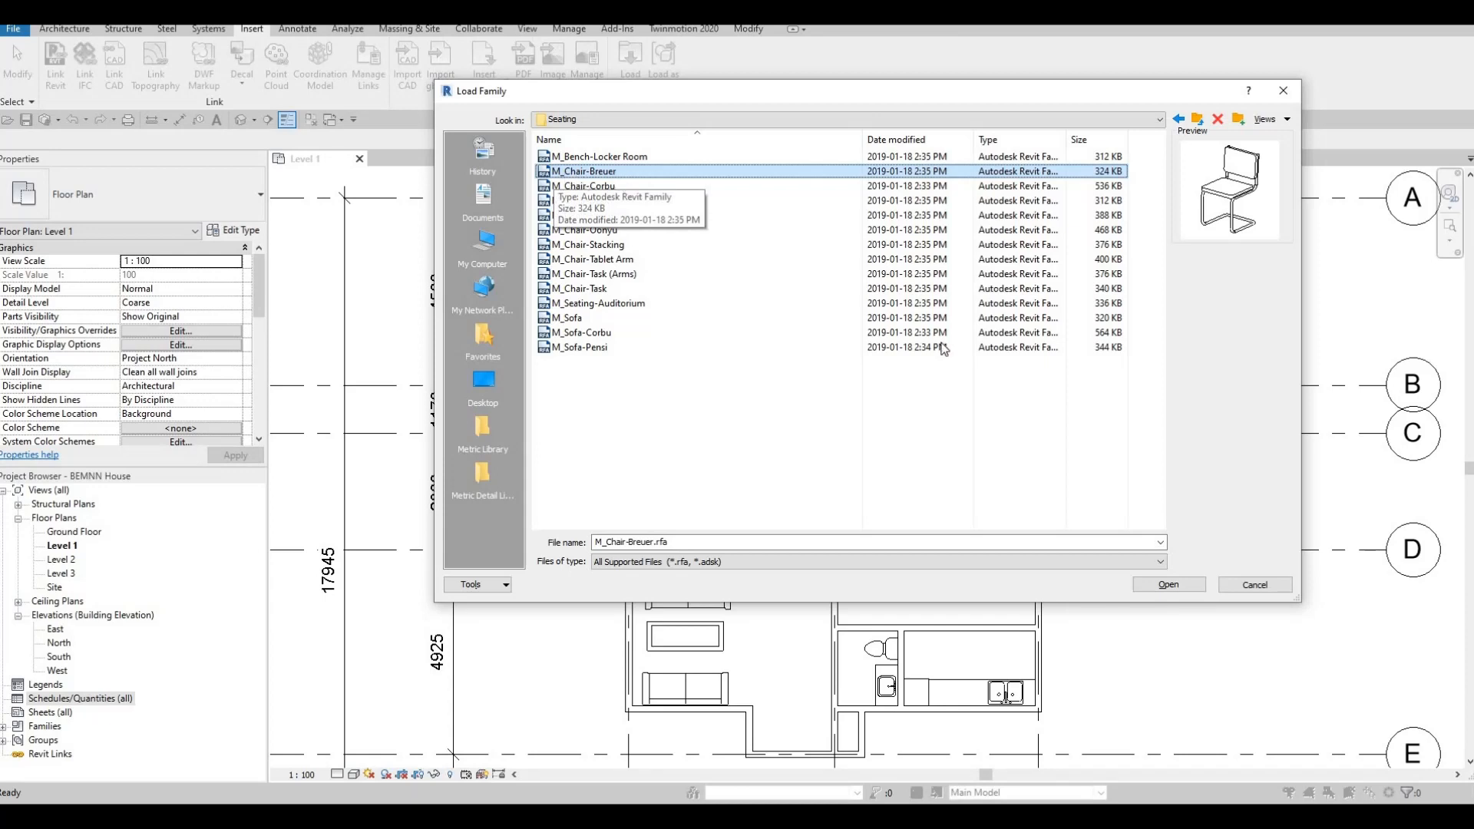
left_click(1166, 586)
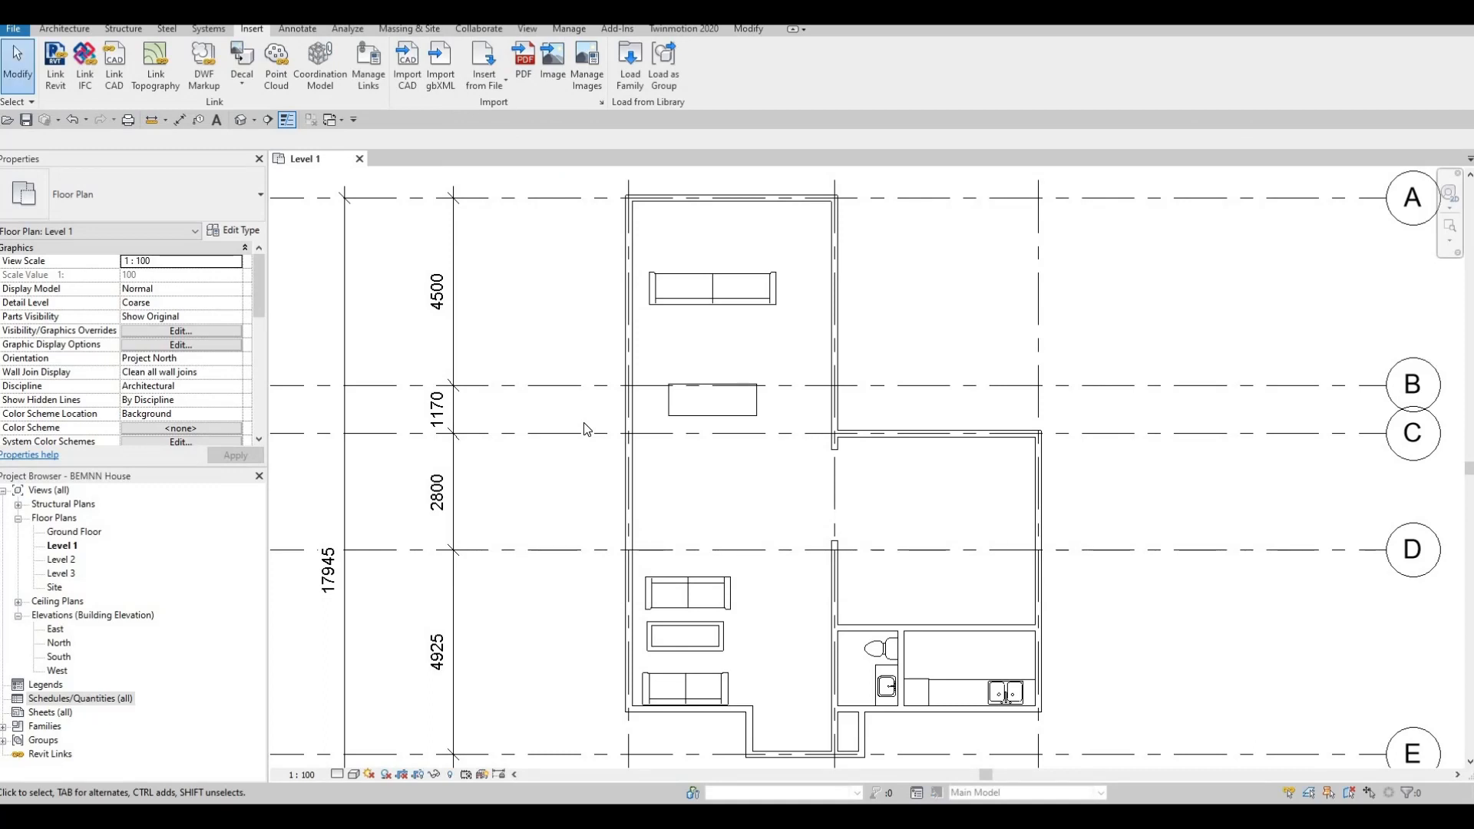
Place three M_Chair-Breuer chairs along the dining table's south side, about 3600, 2930 and 2300 mm from the east wall.
key("c")
key("m")
scroll(710, 355, "up", 2)
scroll(660, 507, "up", 2)
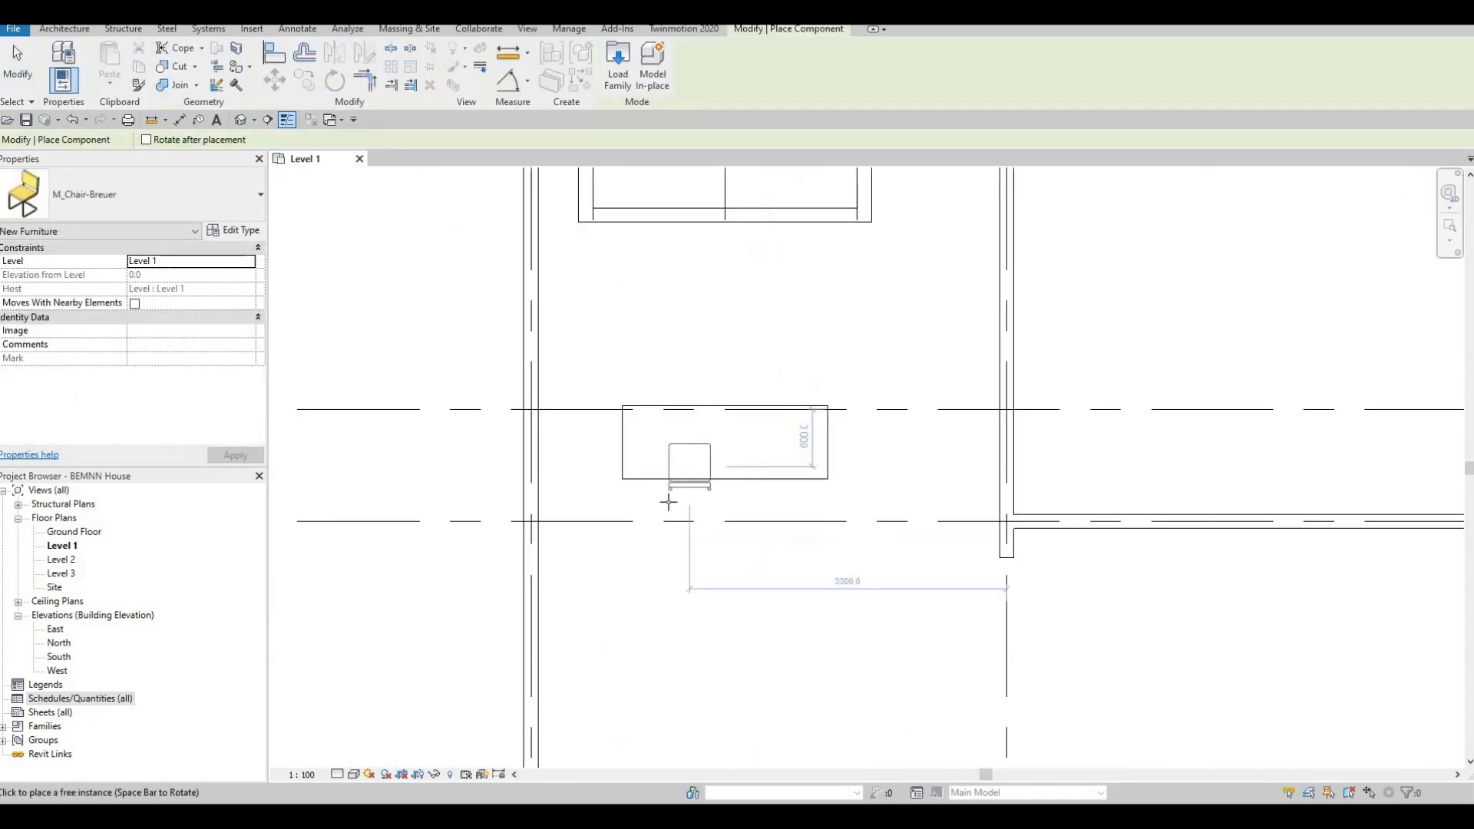
left_click(661, 488)
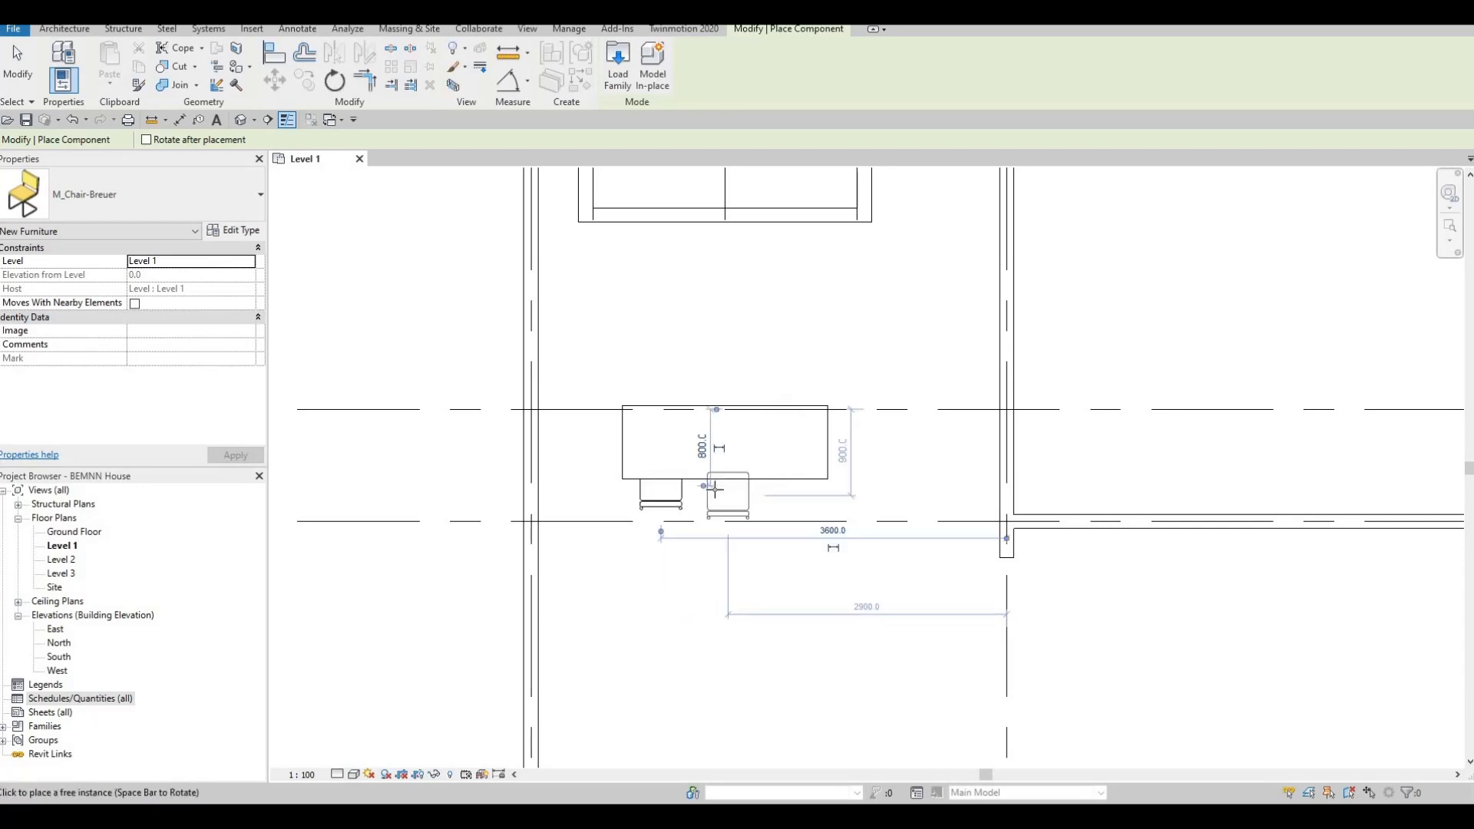
left_click(726, 491)
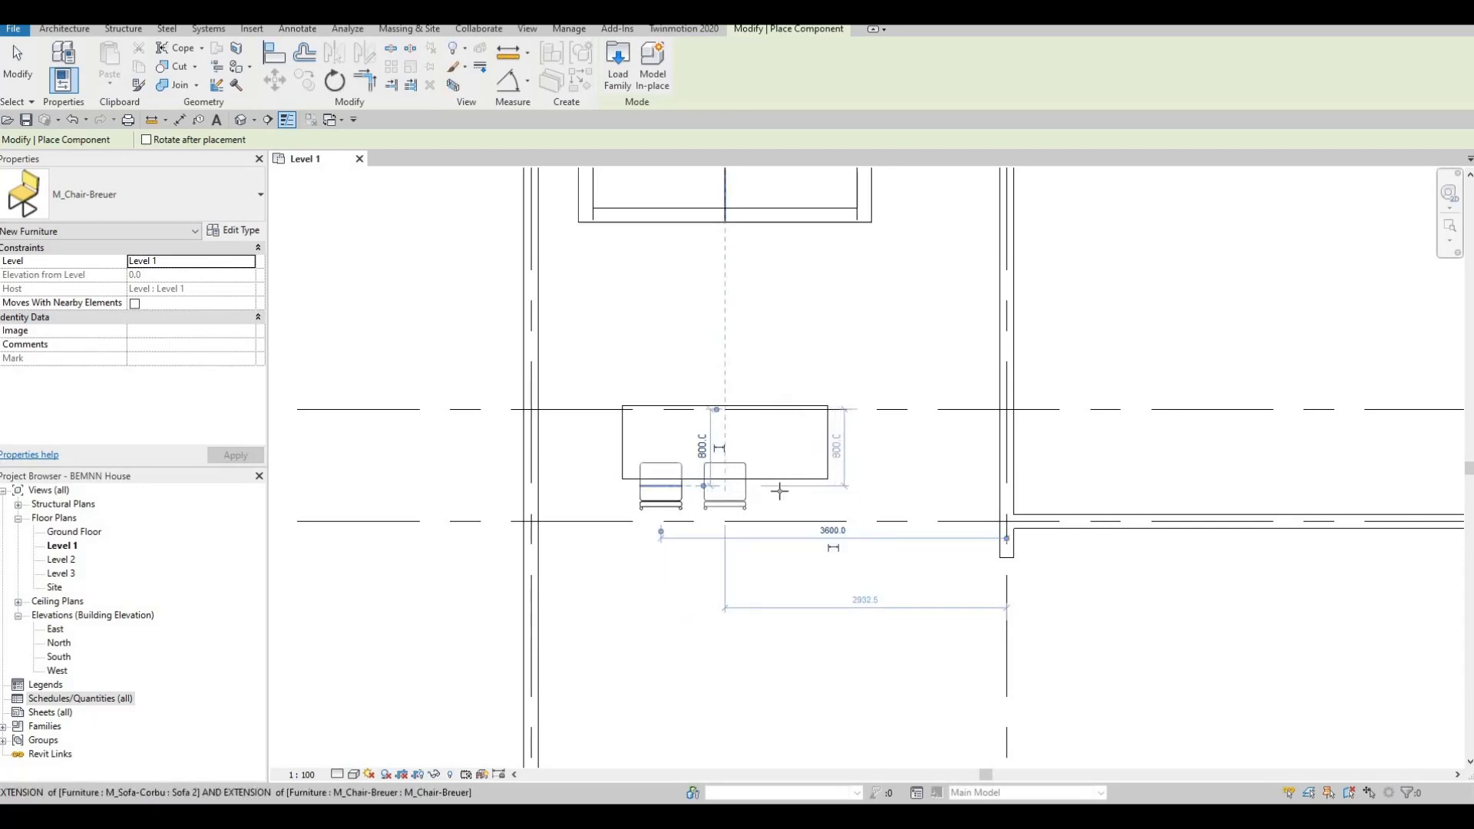
left_click(786, 491)
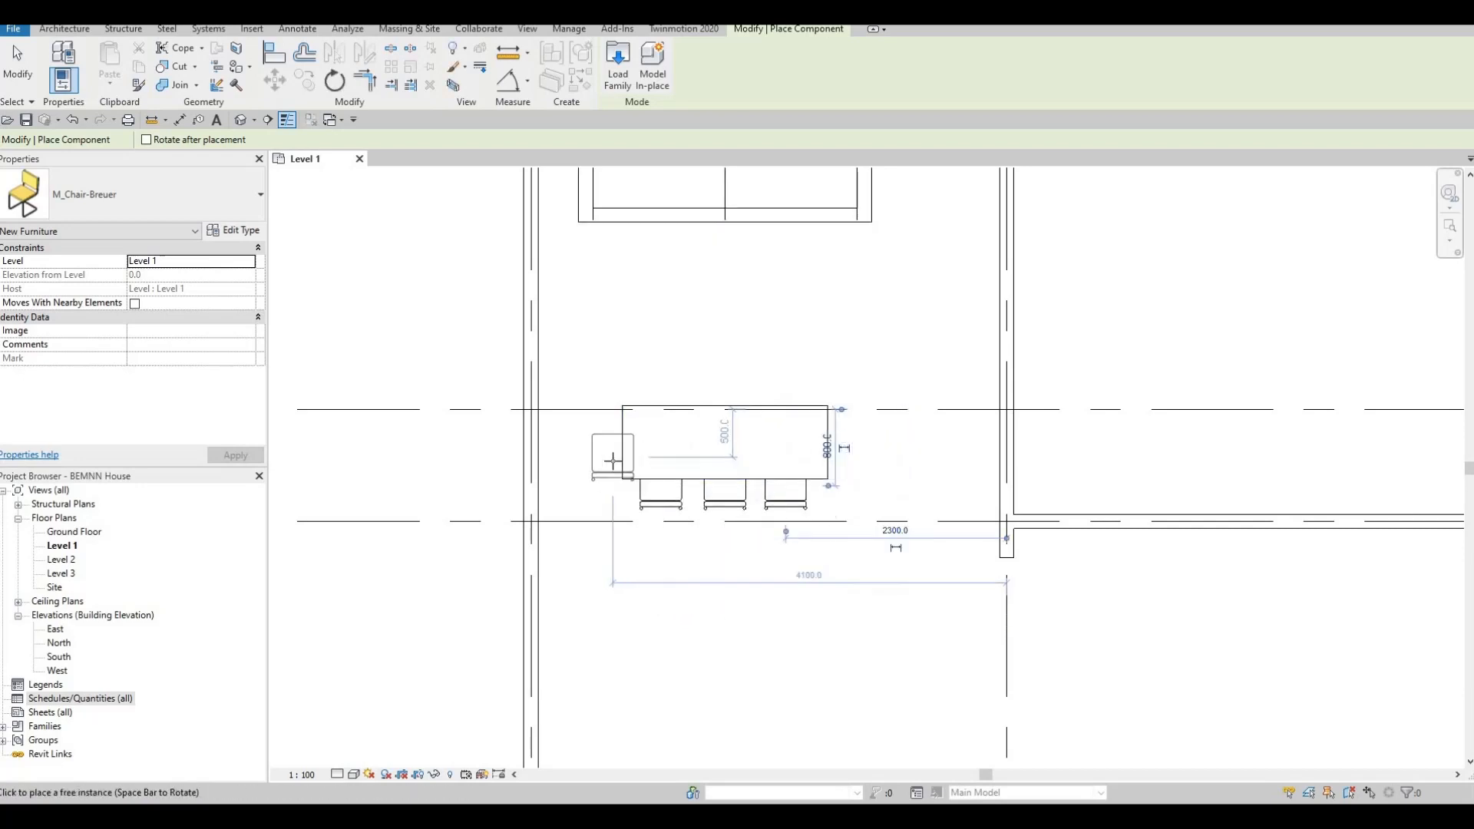
Place an M_Chair-Breuer chair rotated to face the dining table's west end, and end placement.
key("space")
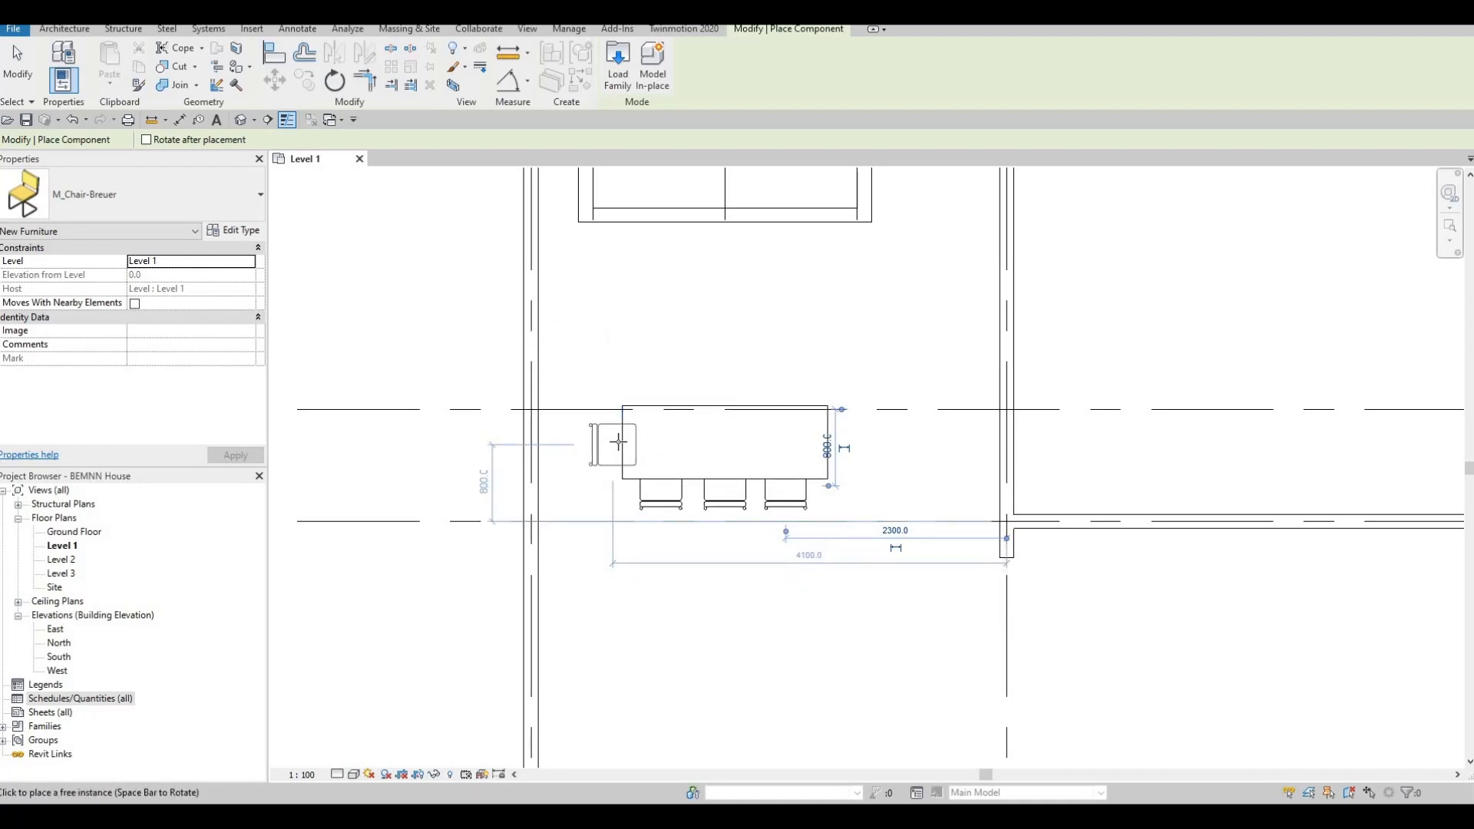
left_click(684, 480)
key("Escape")
key("Escape")
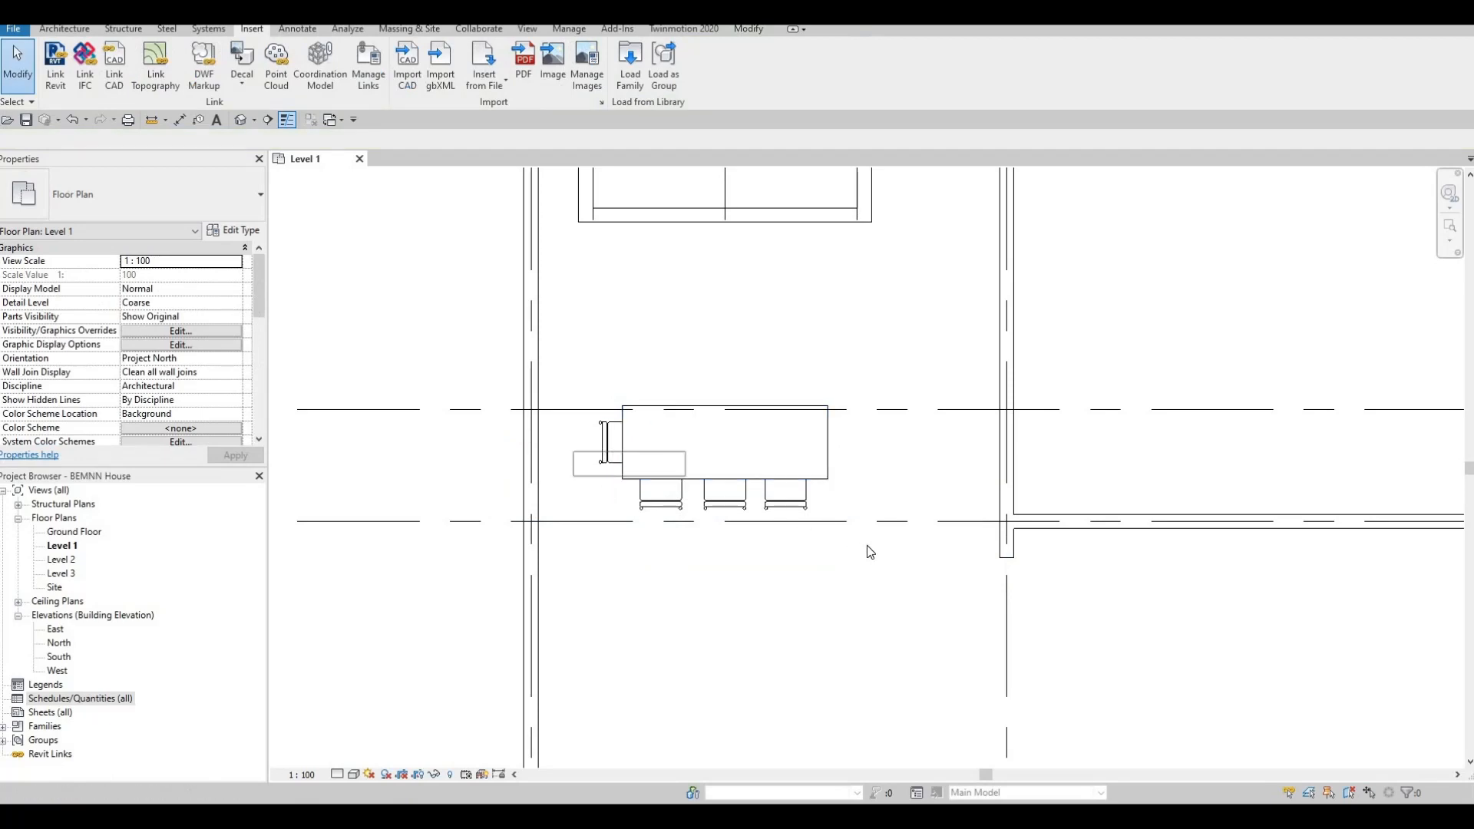
Mirror a copy of the three south-side chairs across the dining table's east-west centreline onto its north side.
left_click(591, 440)
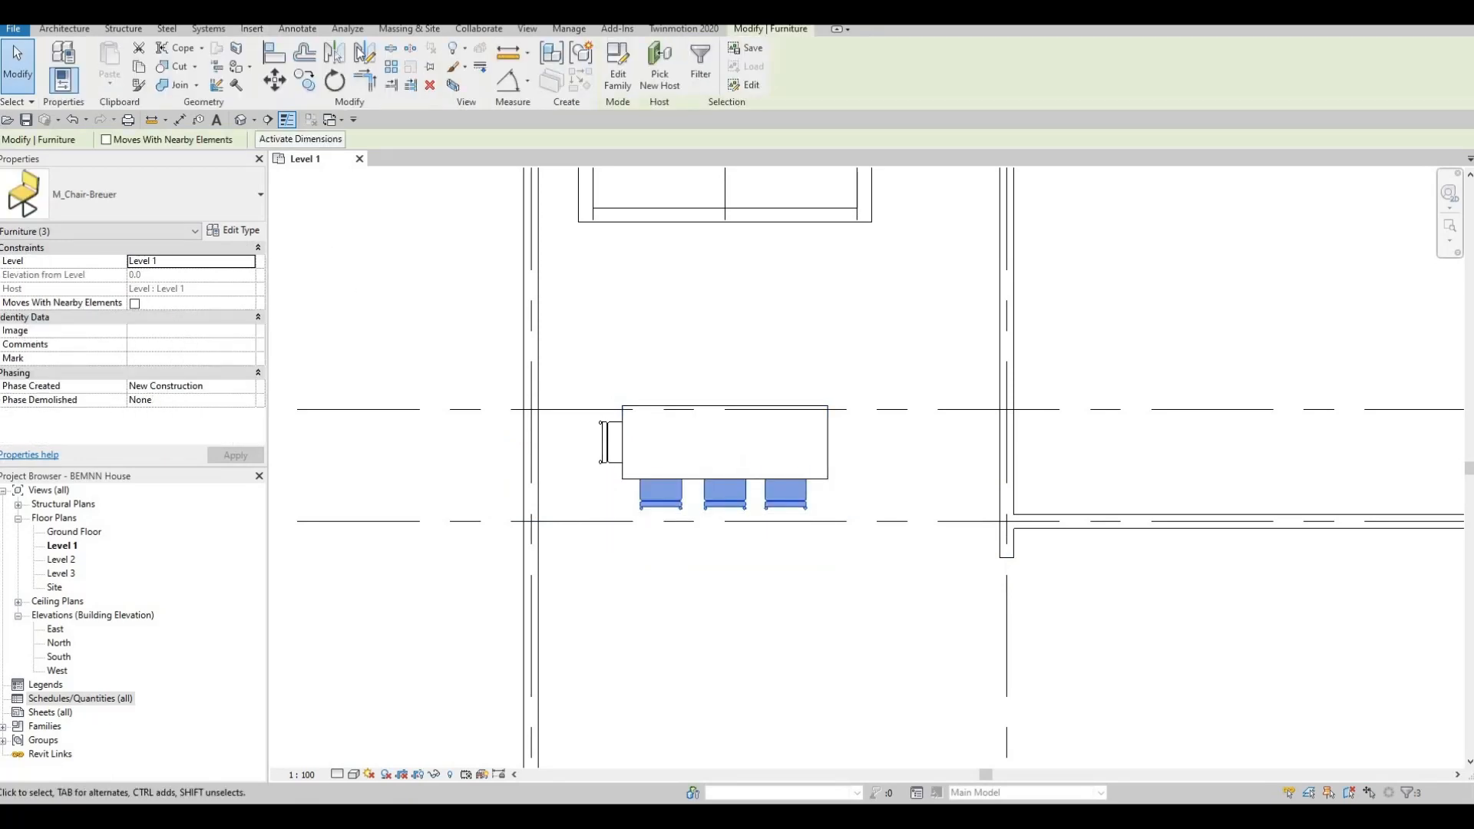
left_click(362, 51)
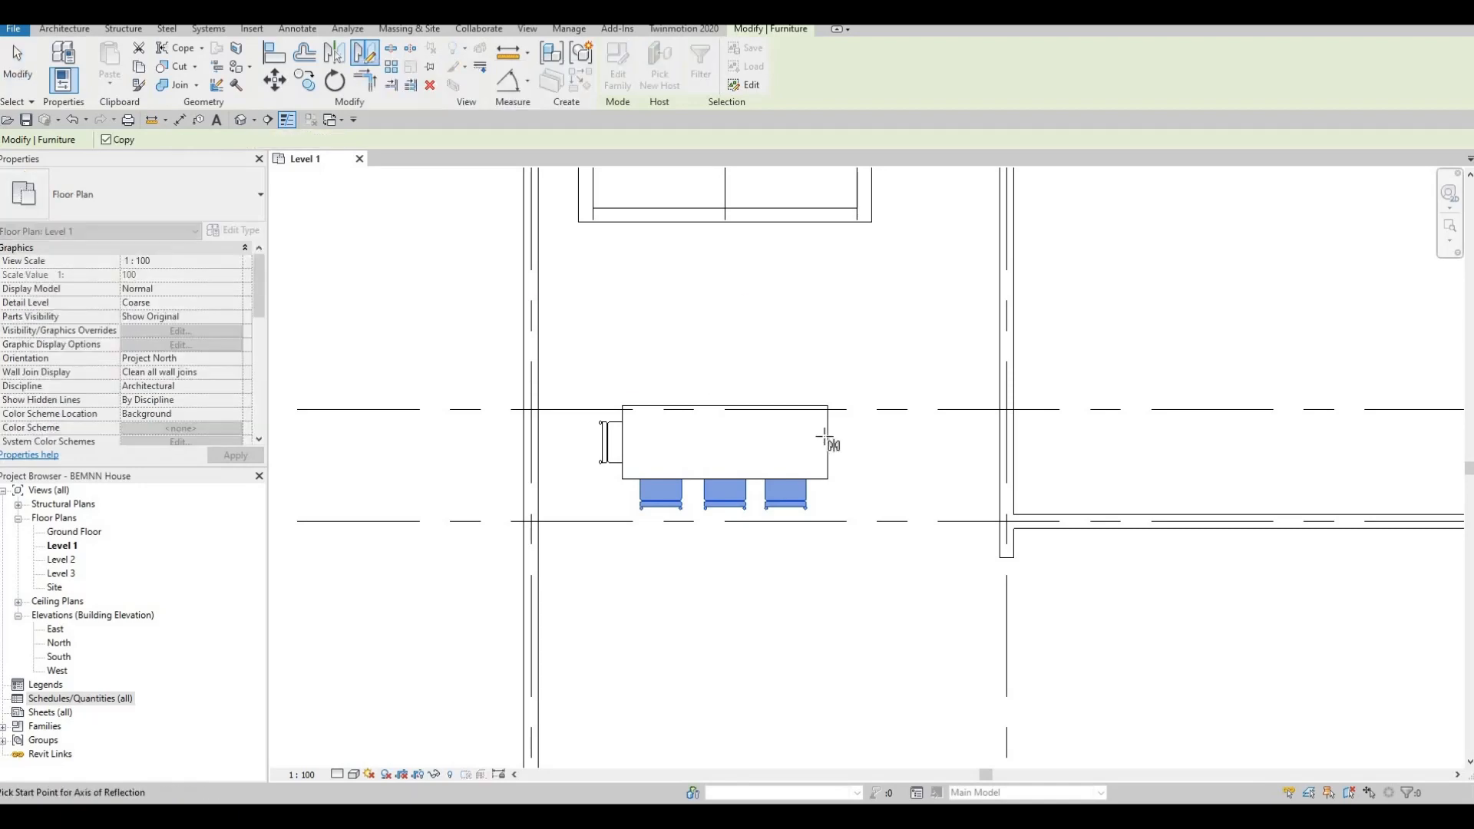
left_click(826, 440)
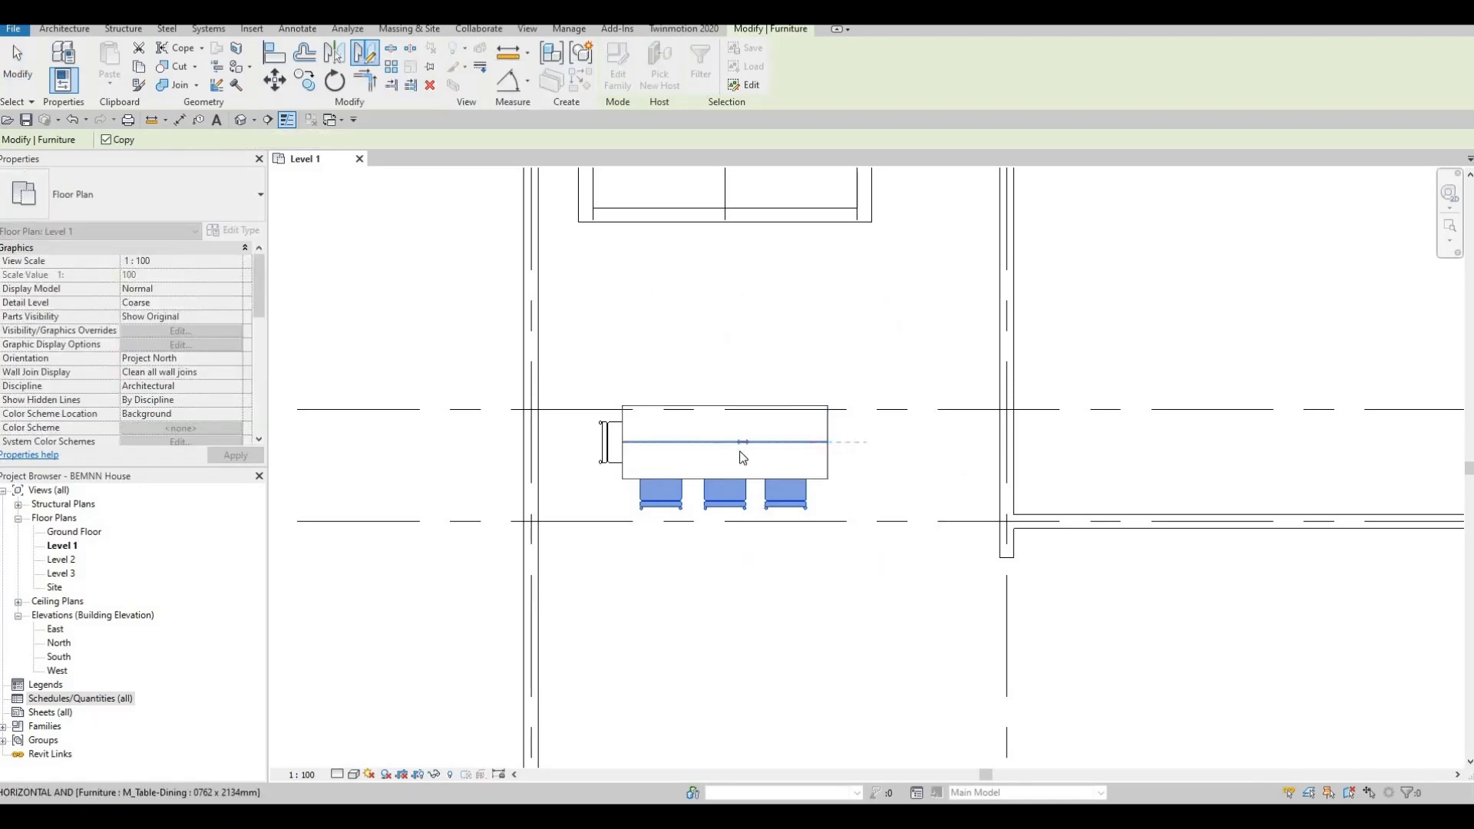
left_click(742, 457)
key("Escape")
Mirror a copy of the west-end chair across the dining table's north-south centreline onto its east end.
left_click(612, 442)
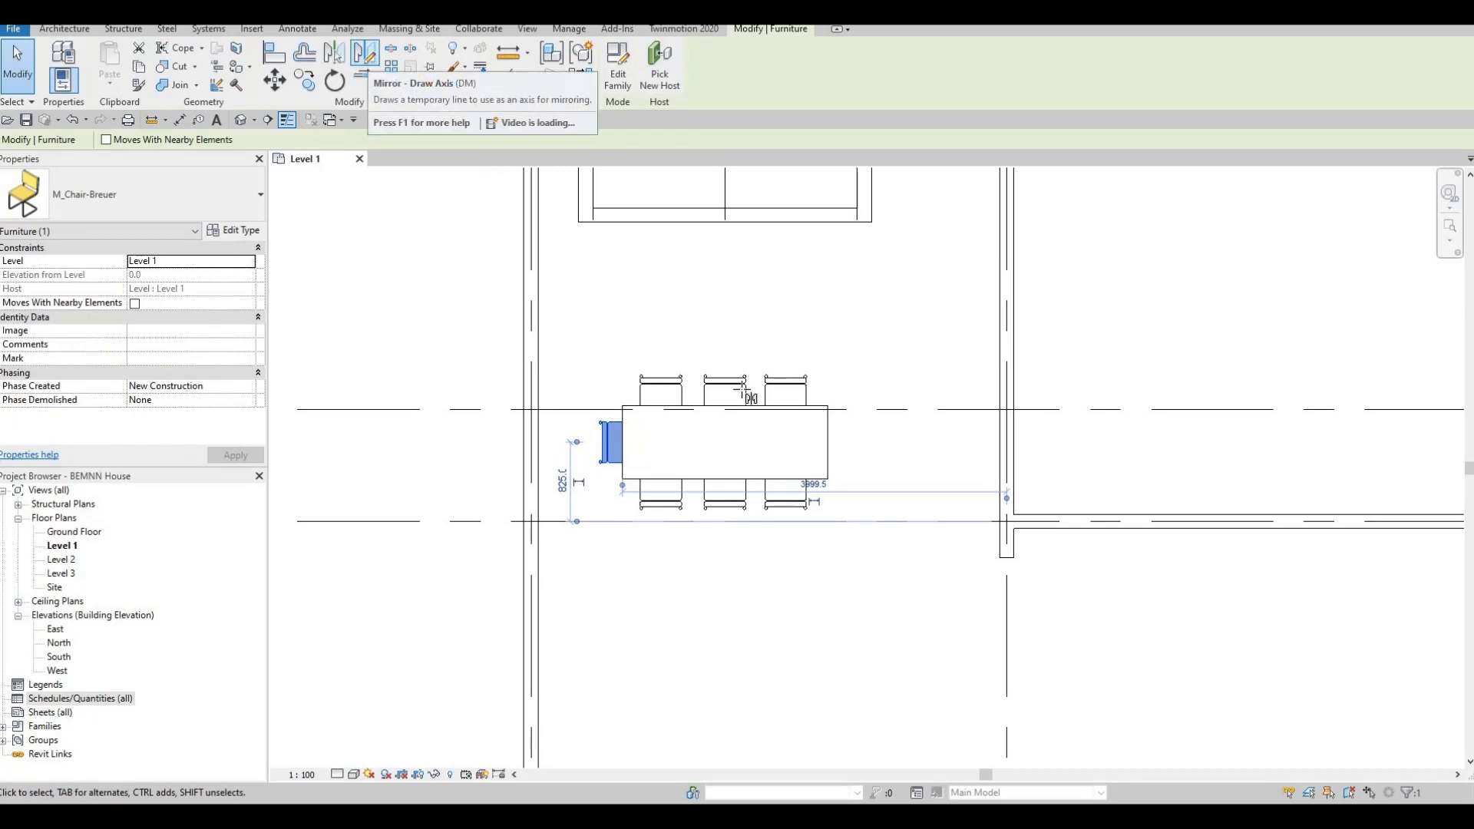
left_click(366, 55)
left_click(726, 429)
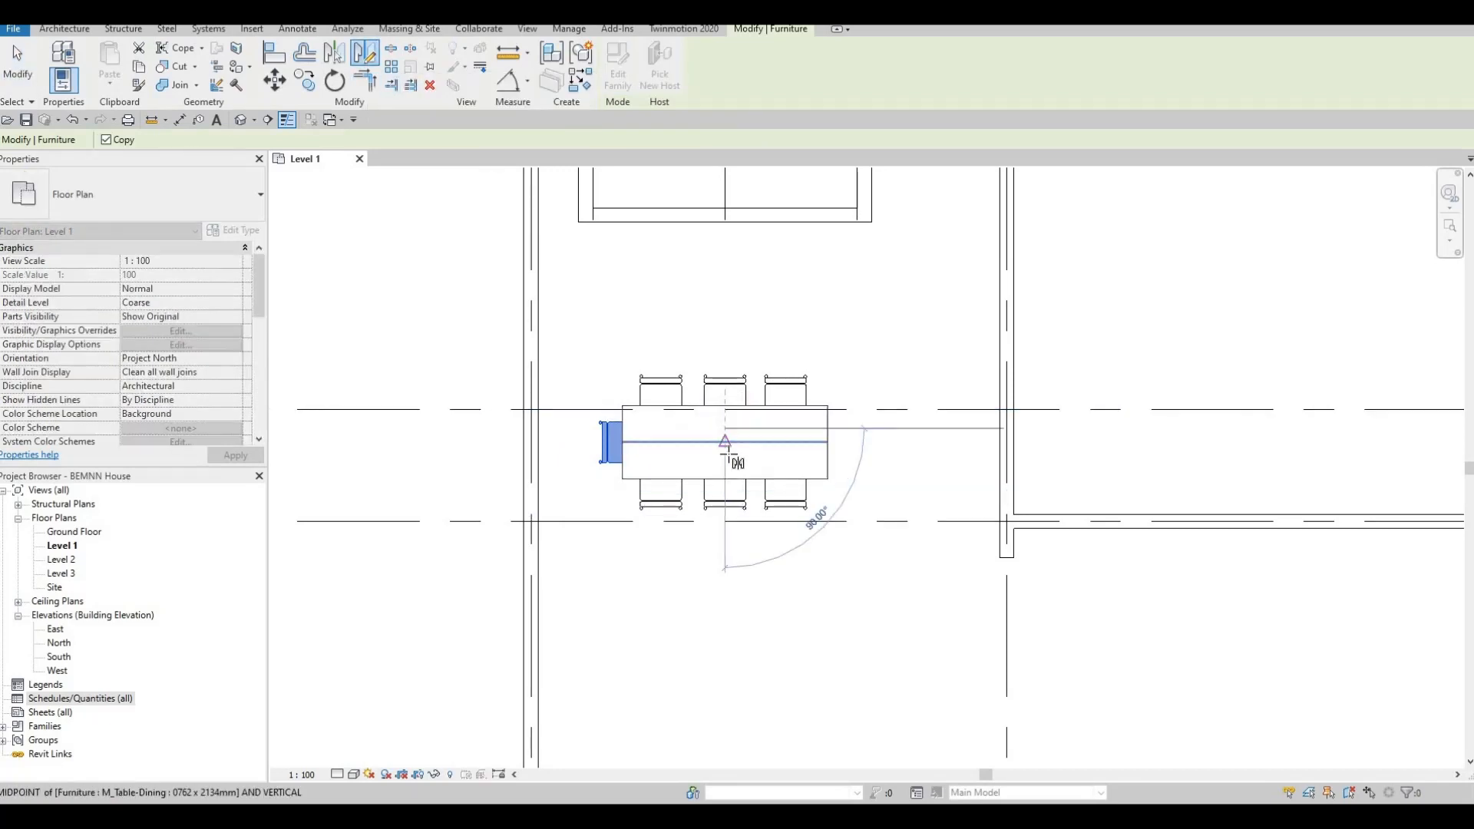
left_click(725, 484)
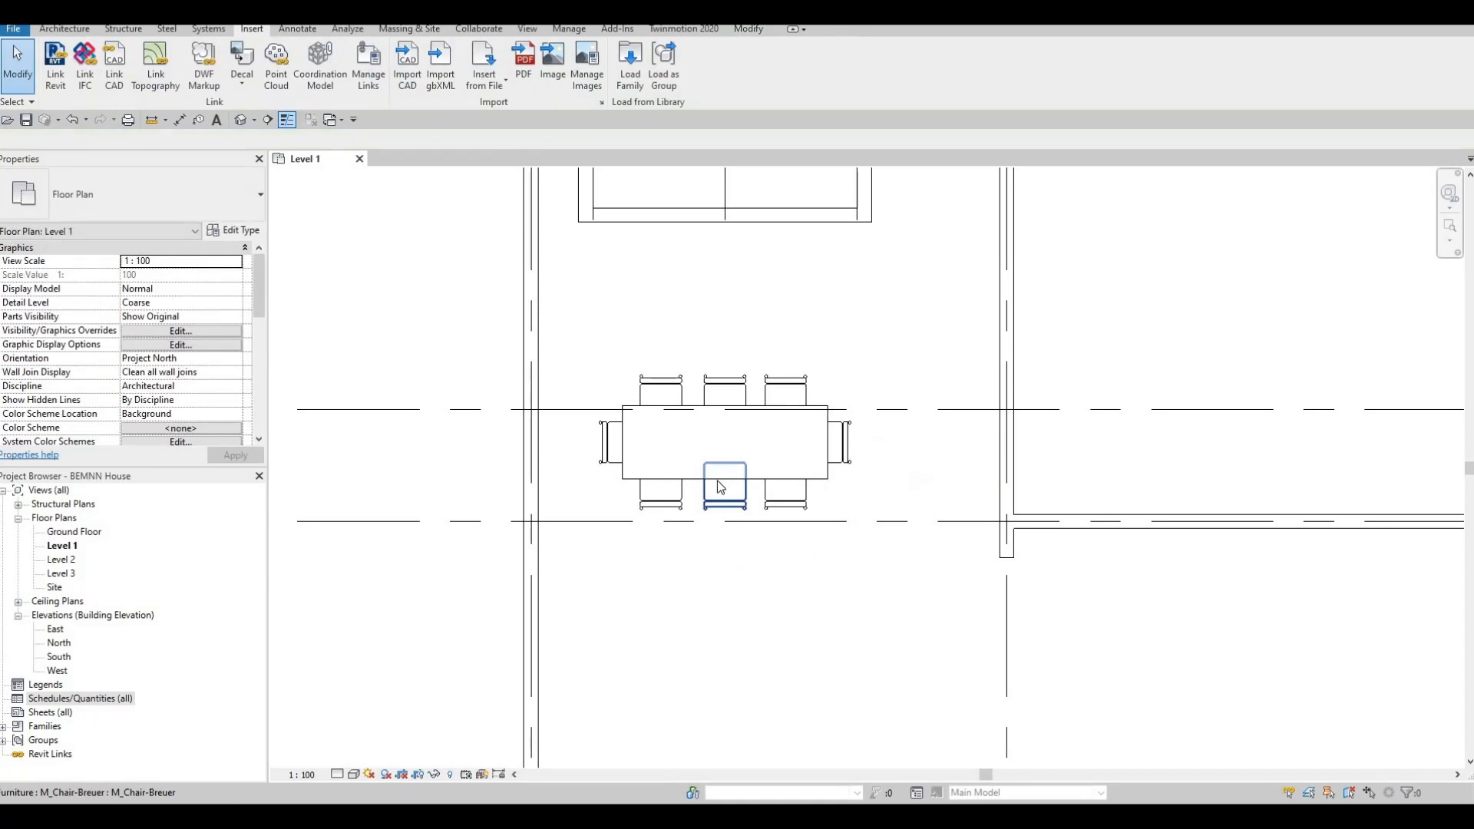
Nudge the dining table with all eight chairs slightly north and west, and clear the selection.
scroll(717, 481, "down", 3)
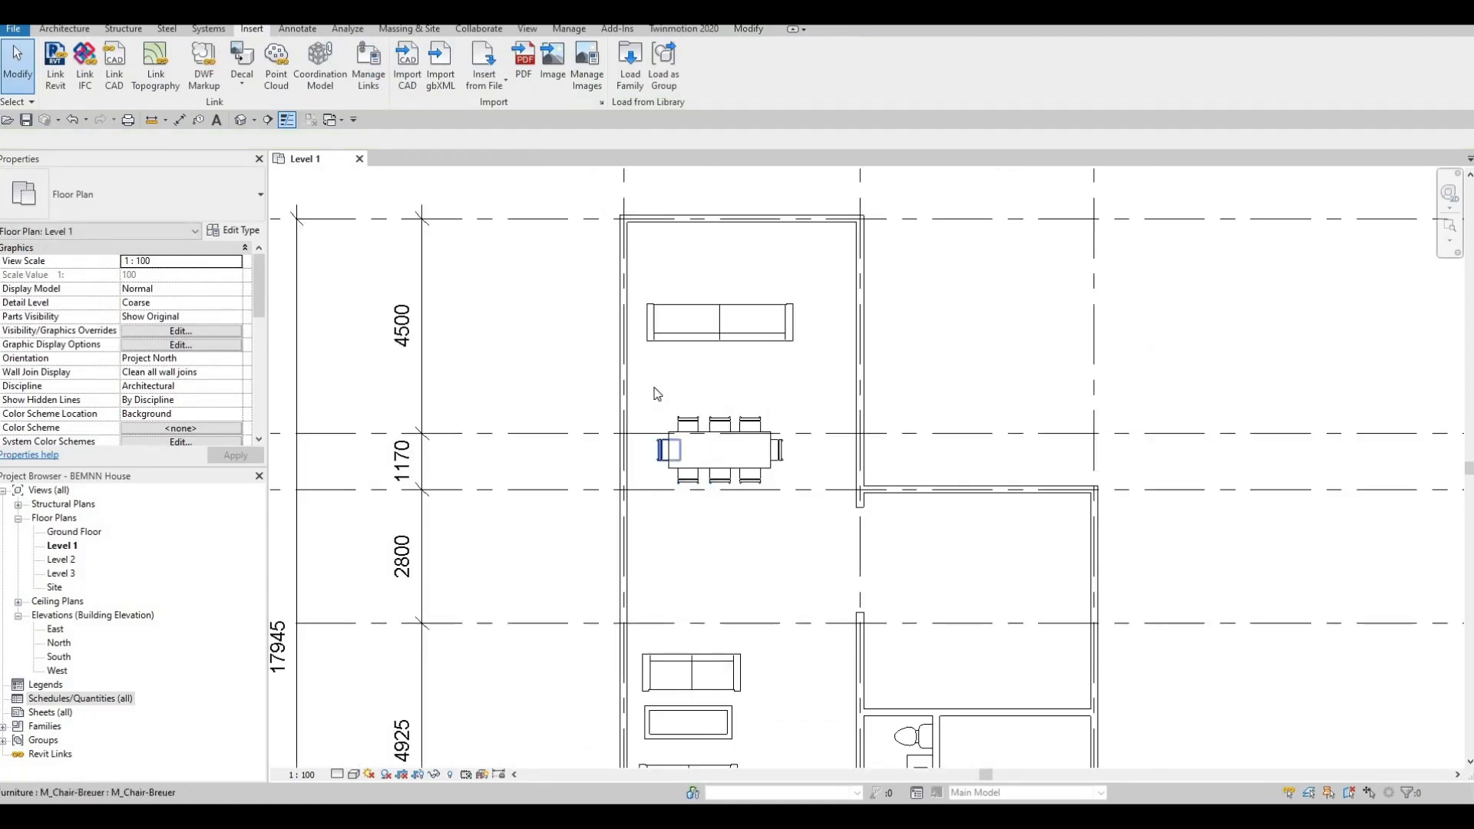
left_click_drag(812, 534, 813, 534)
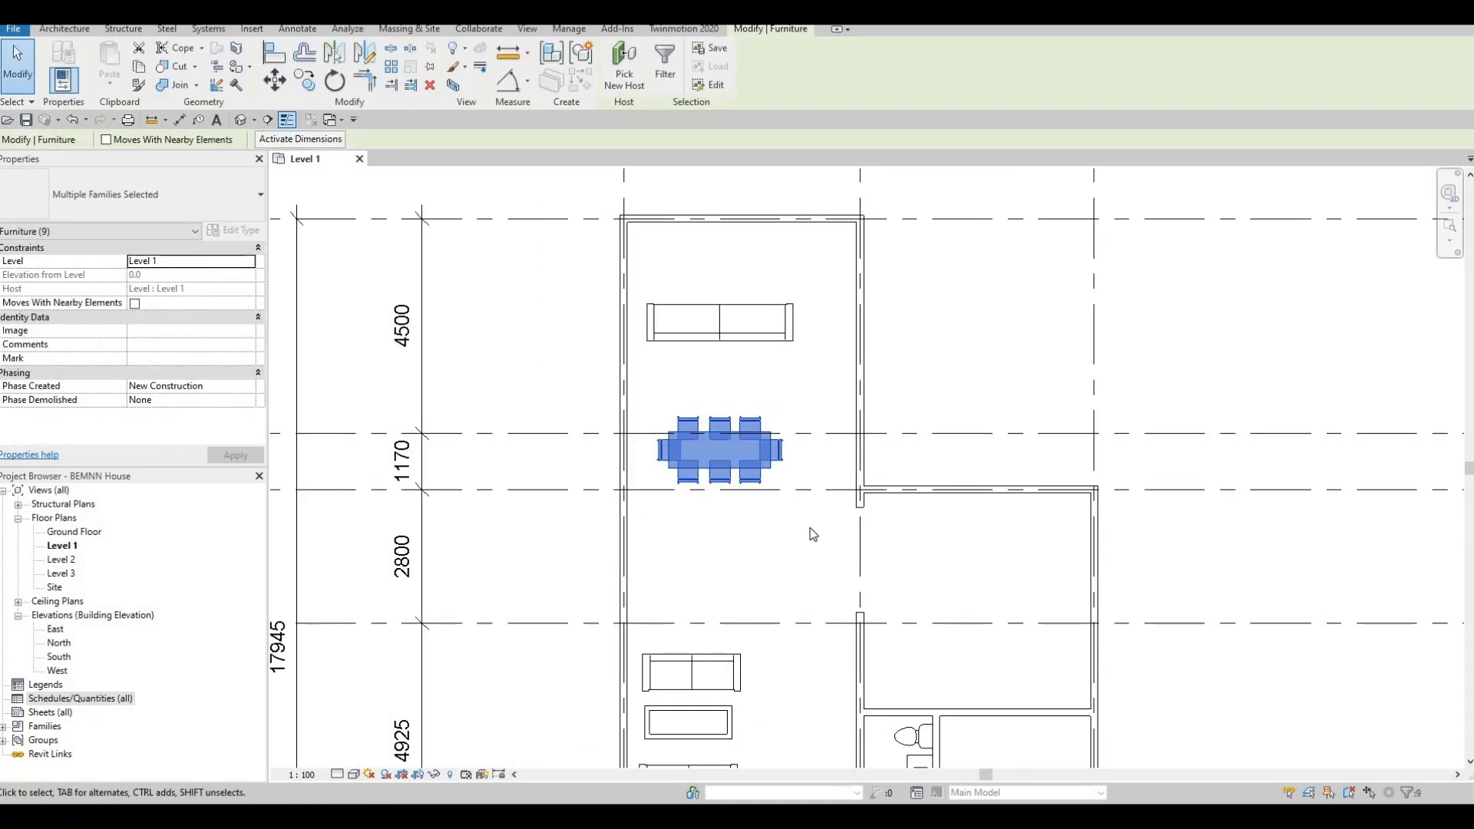
key("Up")
key("Up")
key("Up")
key("Up")
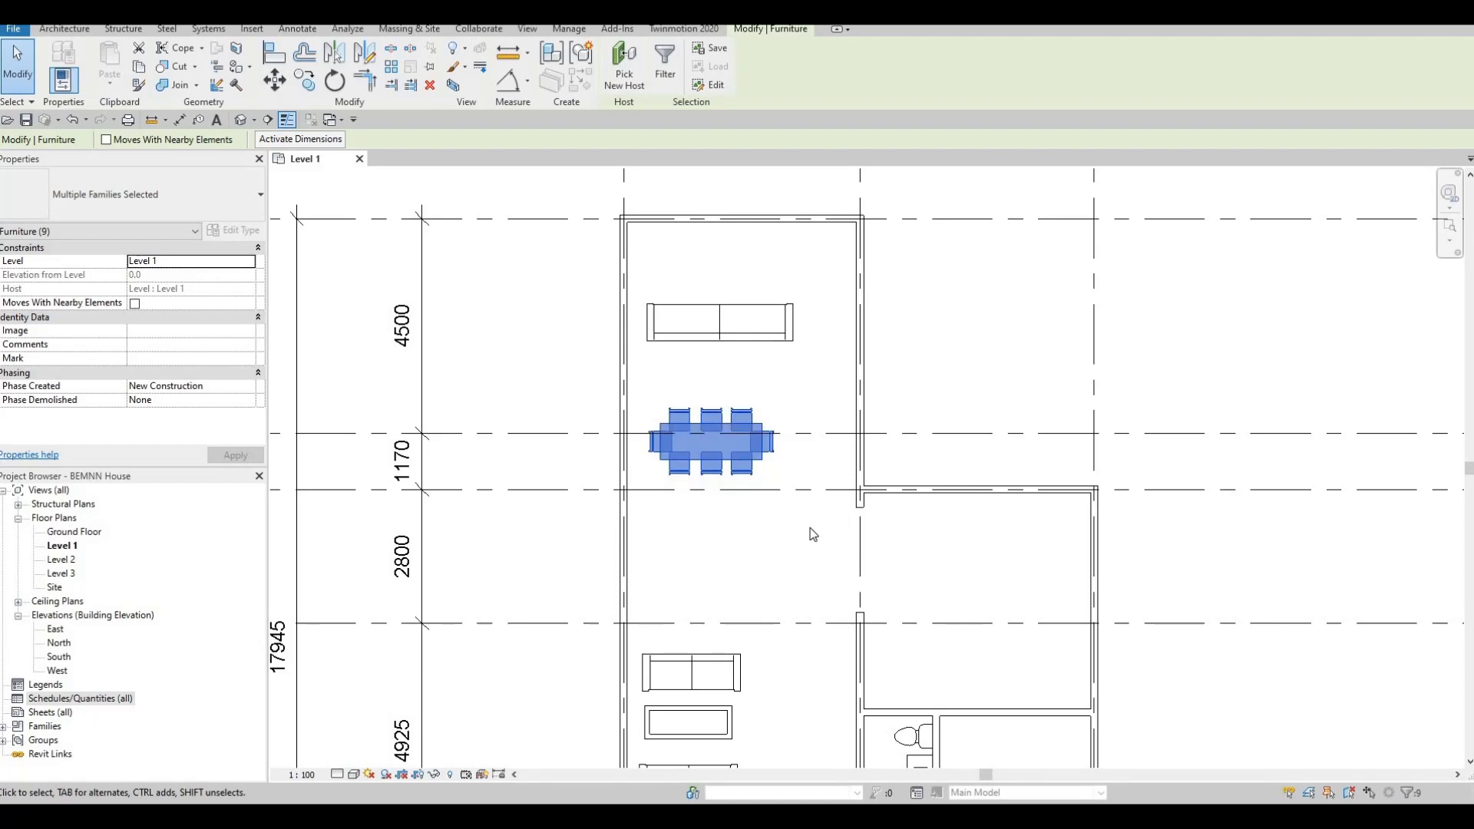
key("Up")
key("Down")
key("Down")
left_click(759, 377)
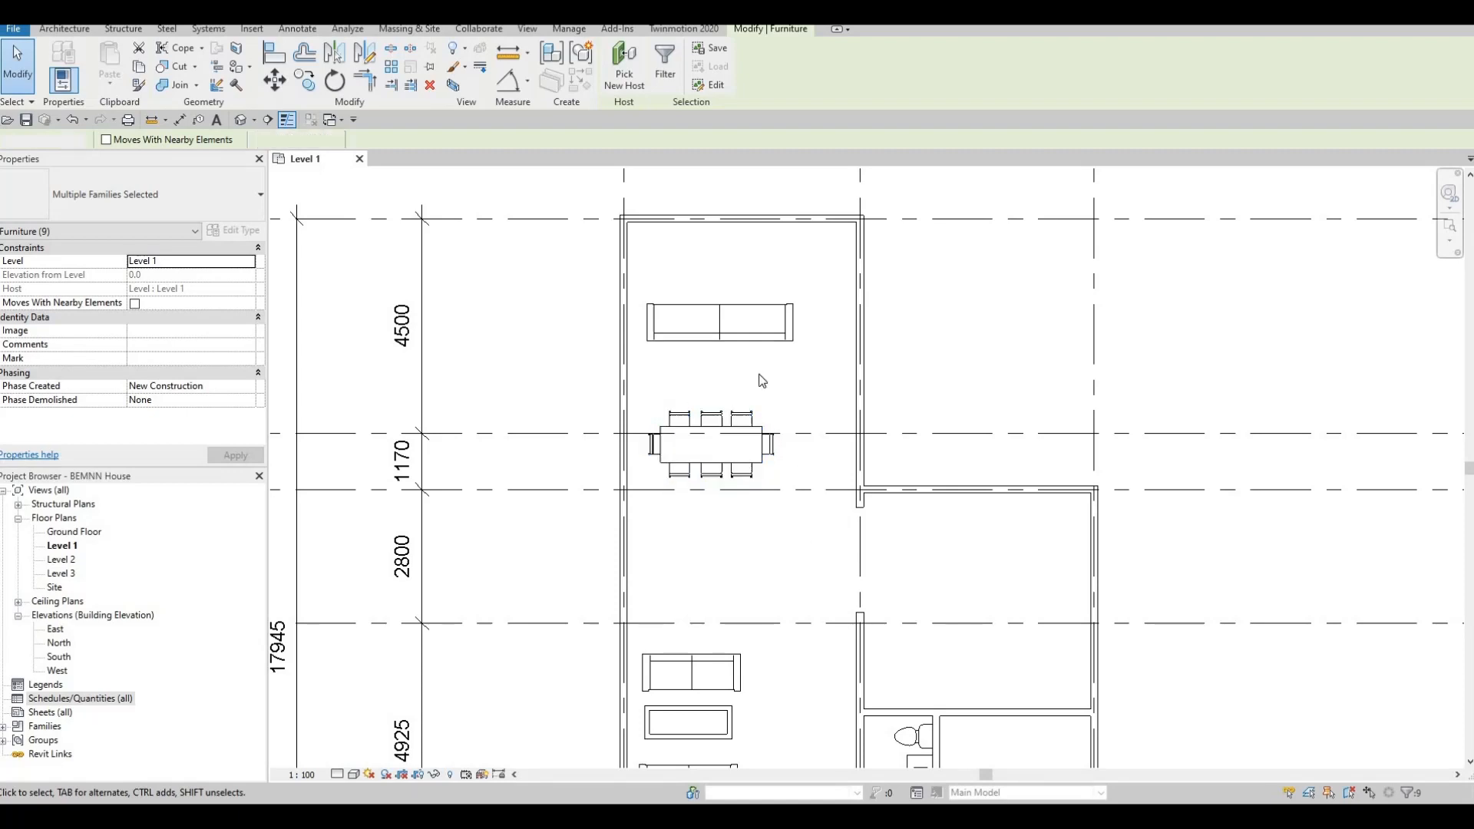
Nudge the northernmost M_Sofa-Corbu south towards the dining table and slightly west, to about 400 mm from the west wall.
left_click(726, 338)
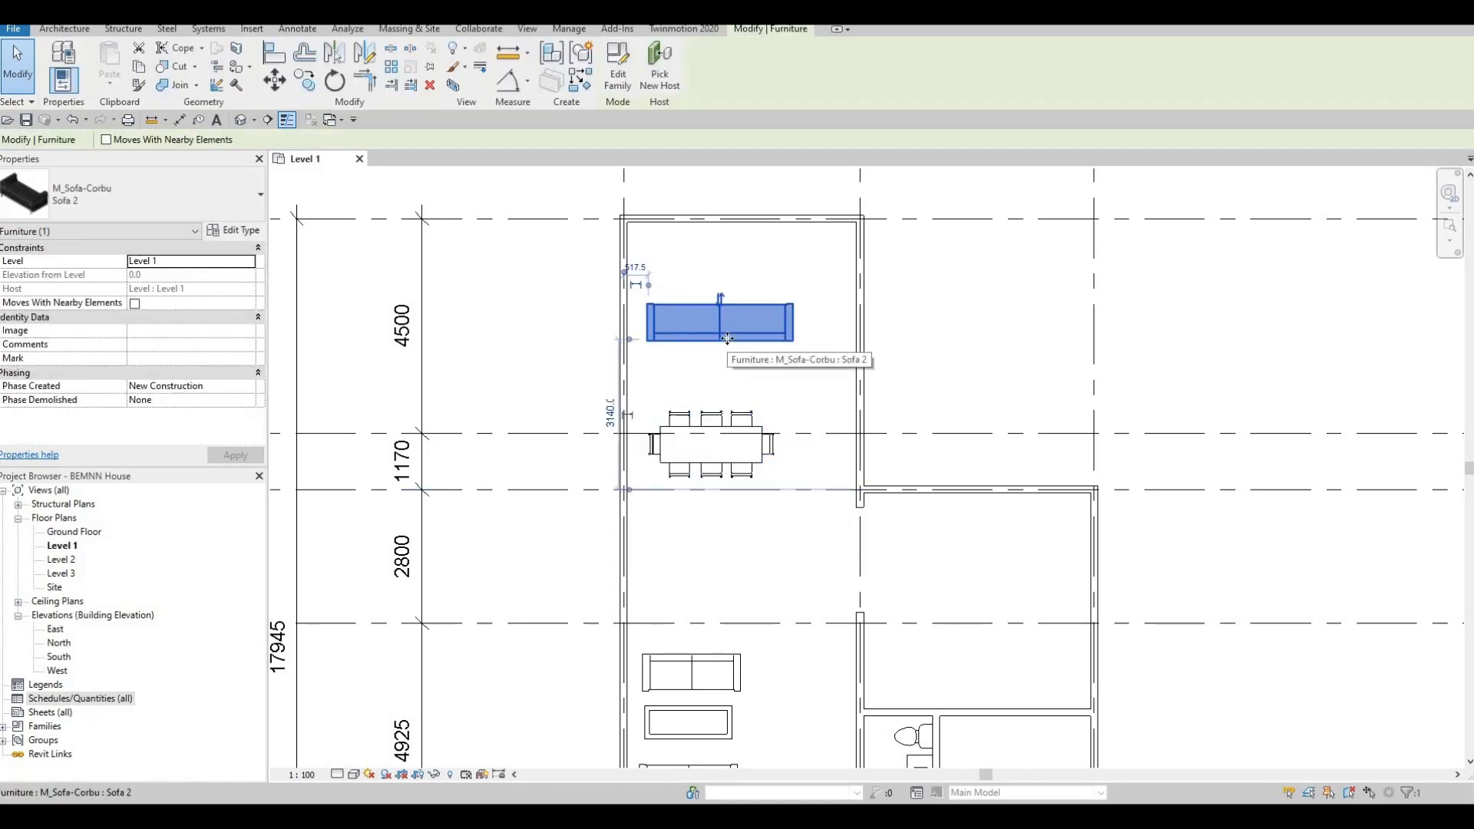
key("Down")
key("Down")
key("Down")
key("Down")
key("Down")
key("Down")
key("Left")
key("Left")
key("Down")
key("Down")
key("Down")
key("Down")
key("Down")
key("Down")
key("Down")
key("Down")
key("Down")
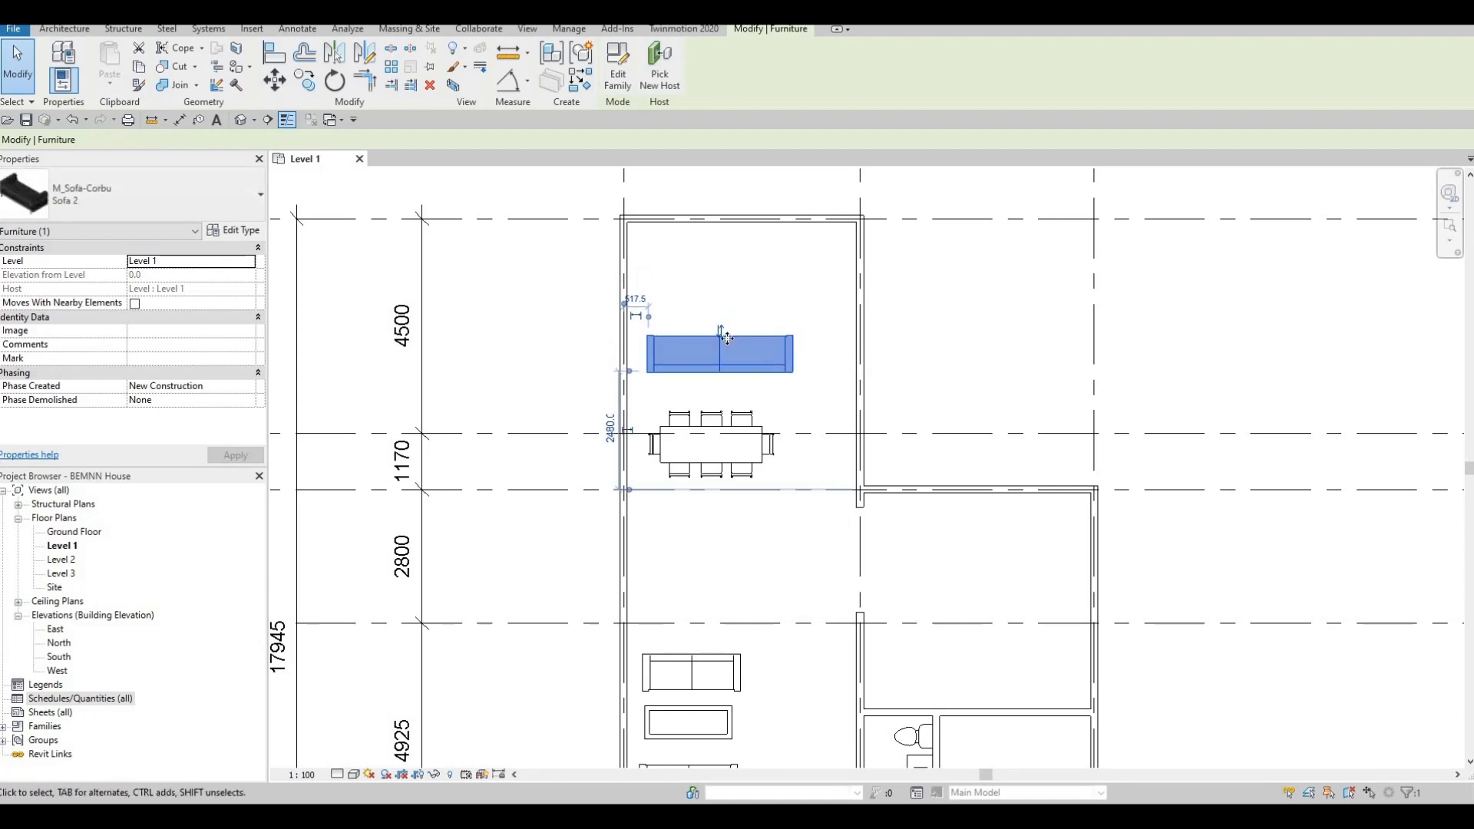
key("Down")
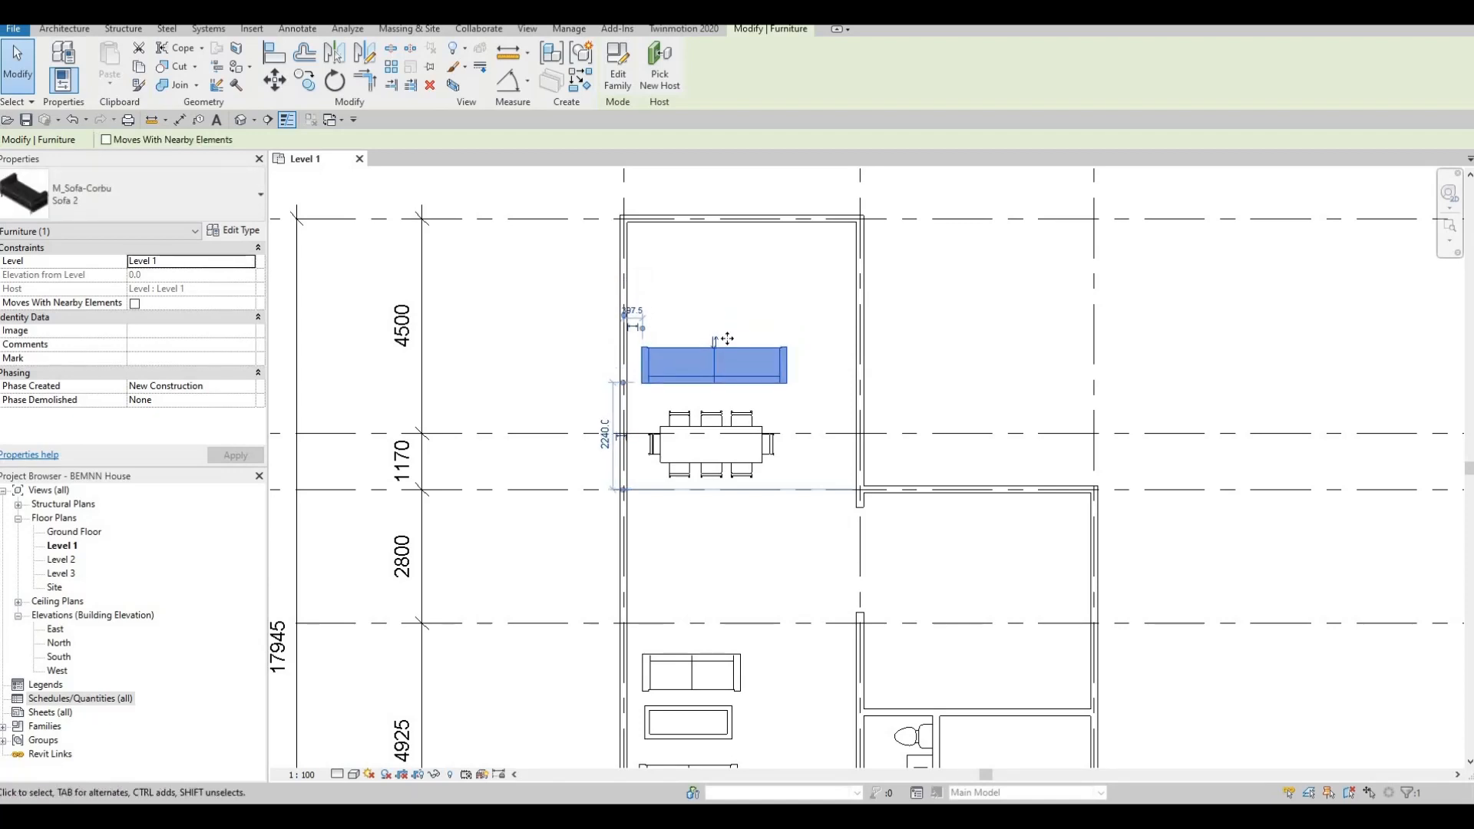
key("Escape")
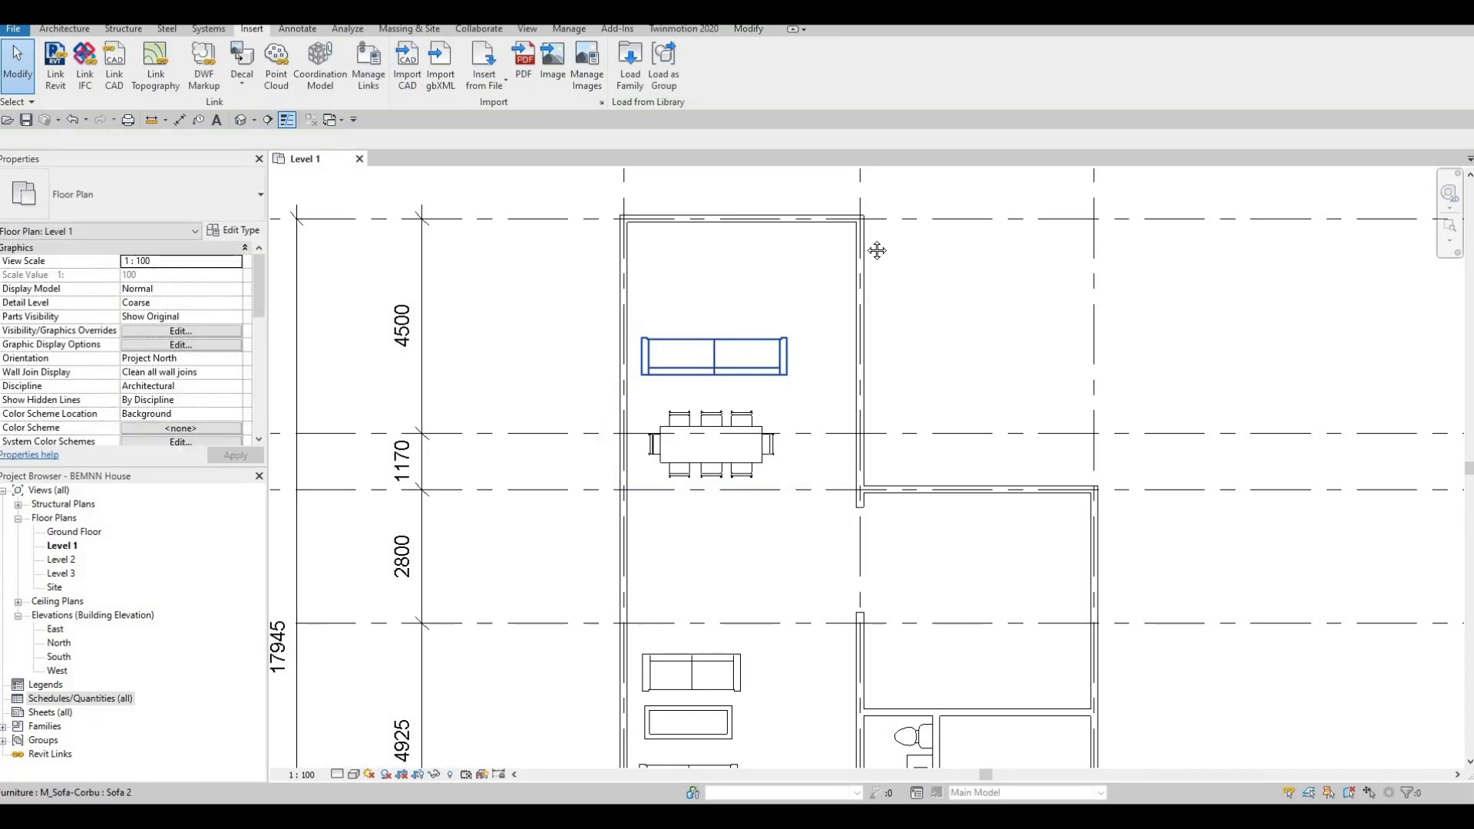
scroll(836, 417, "down", 3)
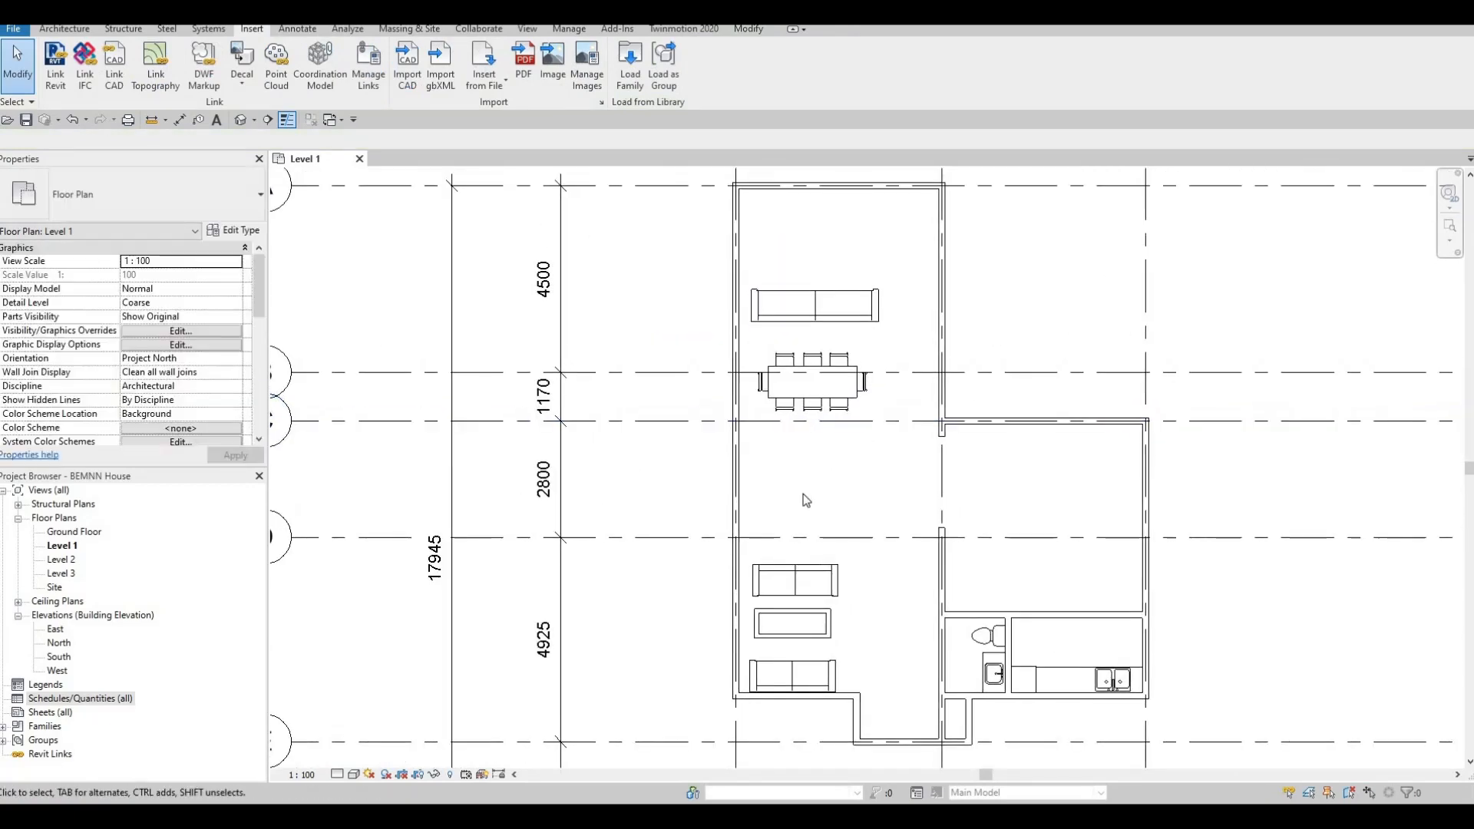
middle_click_drag(823, 449, 840, 410)
middle_click_drag(826, 462, 793, 418)
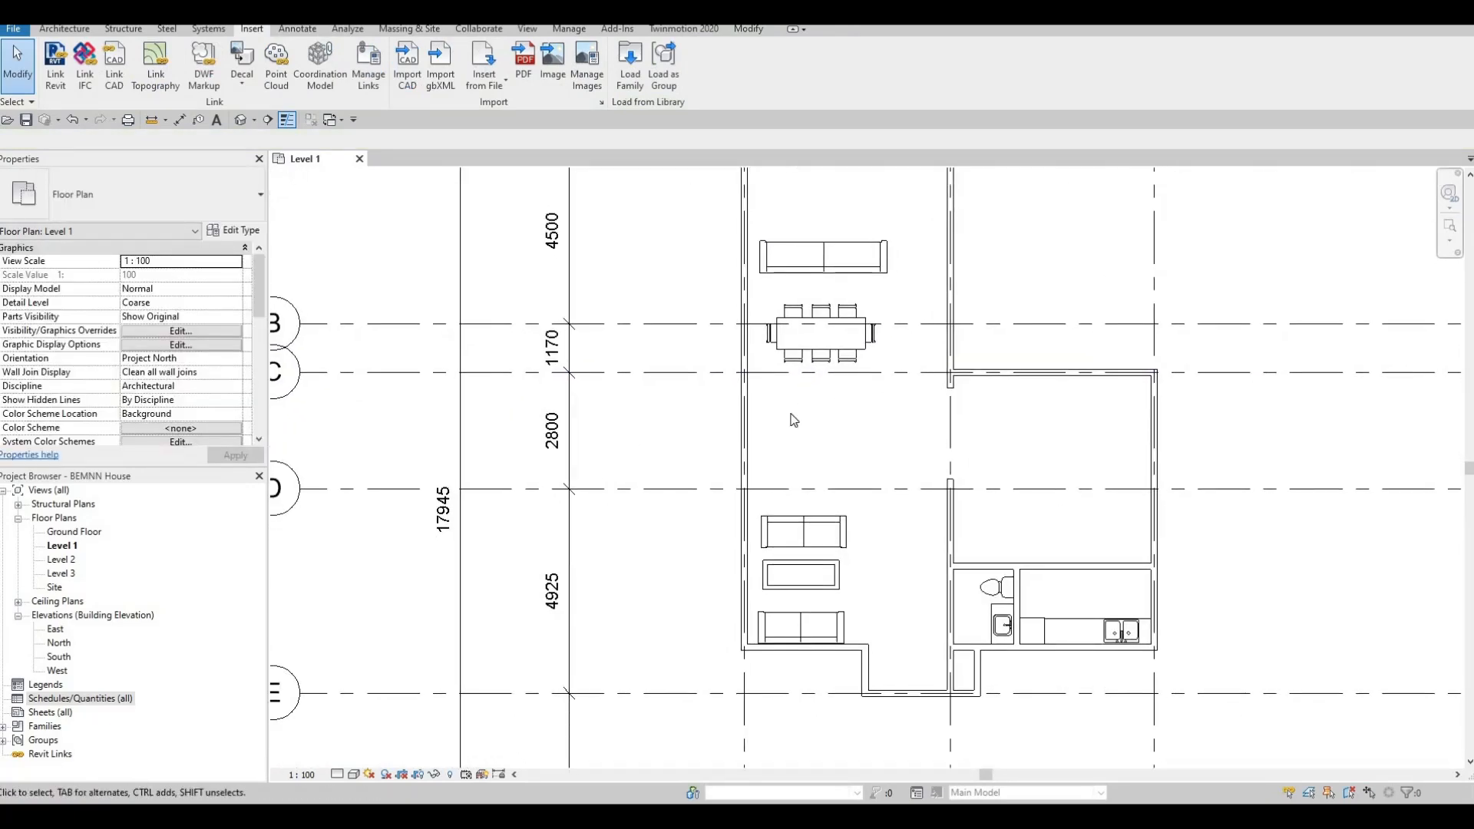
scroll(793, 418, "down", 4)
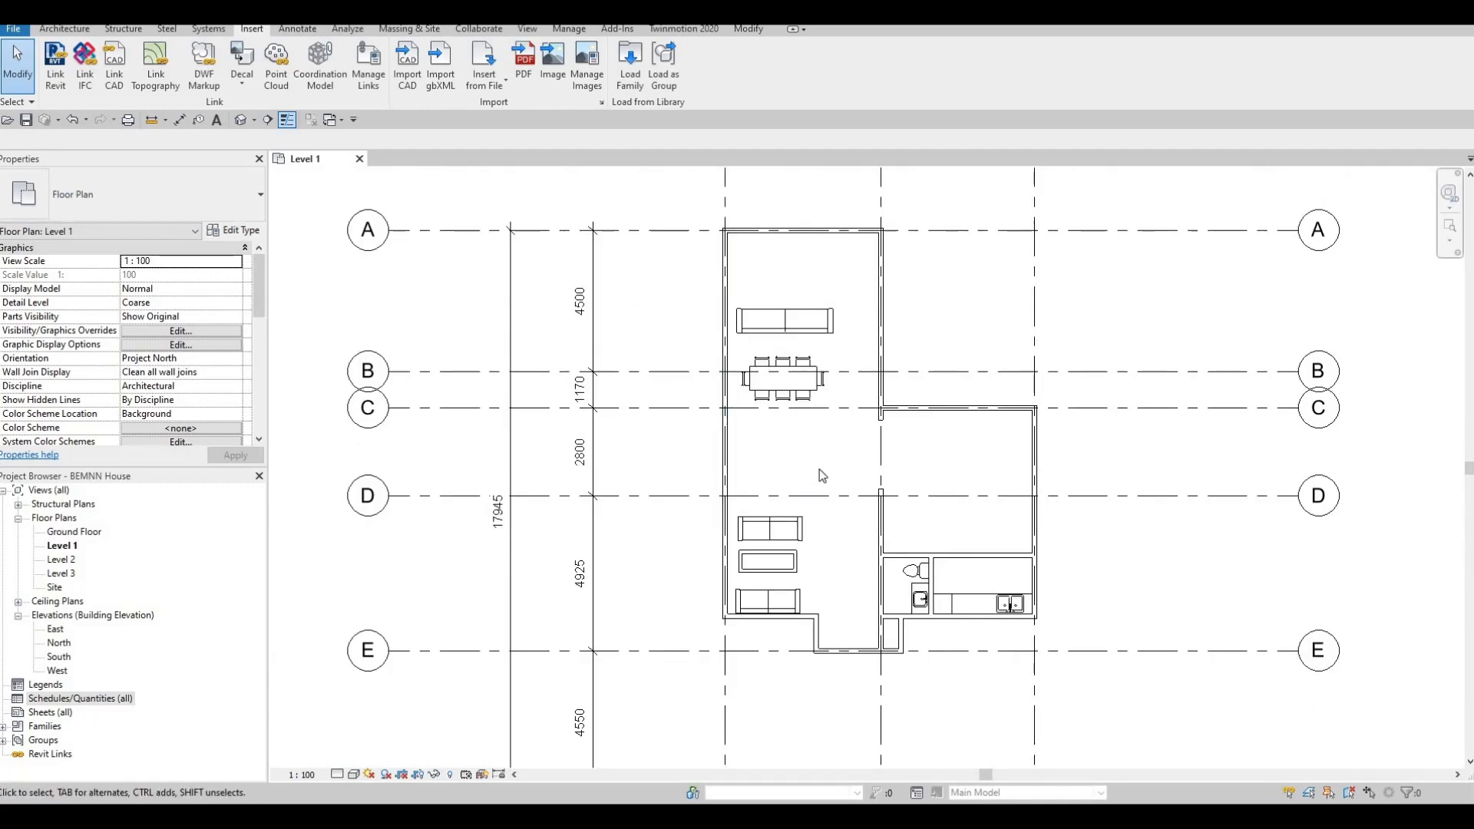
middle_click_drag(801, 289, 786, 350)
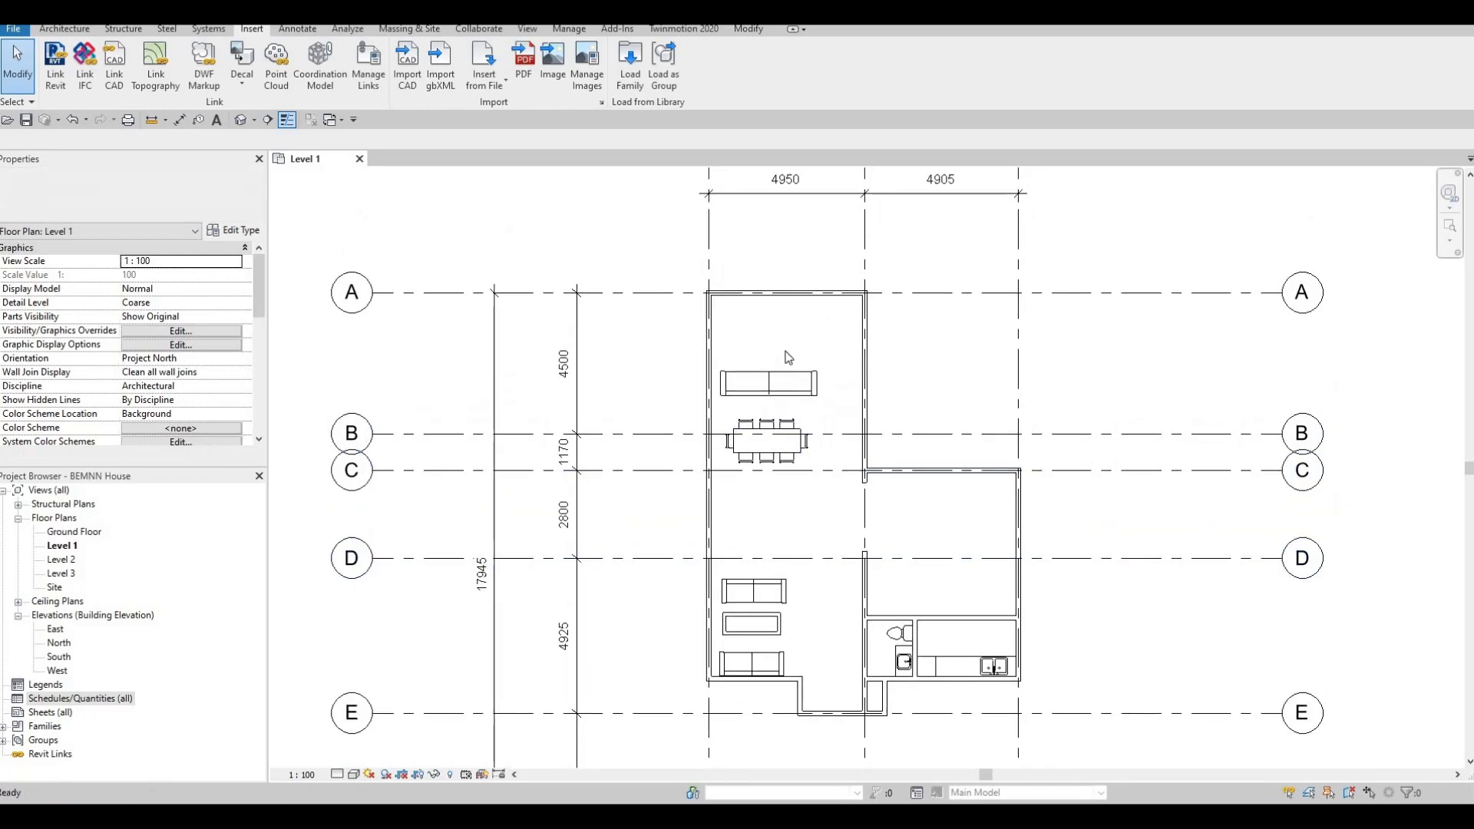
Load the M_Entertainment center family from the Storage folder of the Furniture library.
scroll(788, 350, "up", 2)
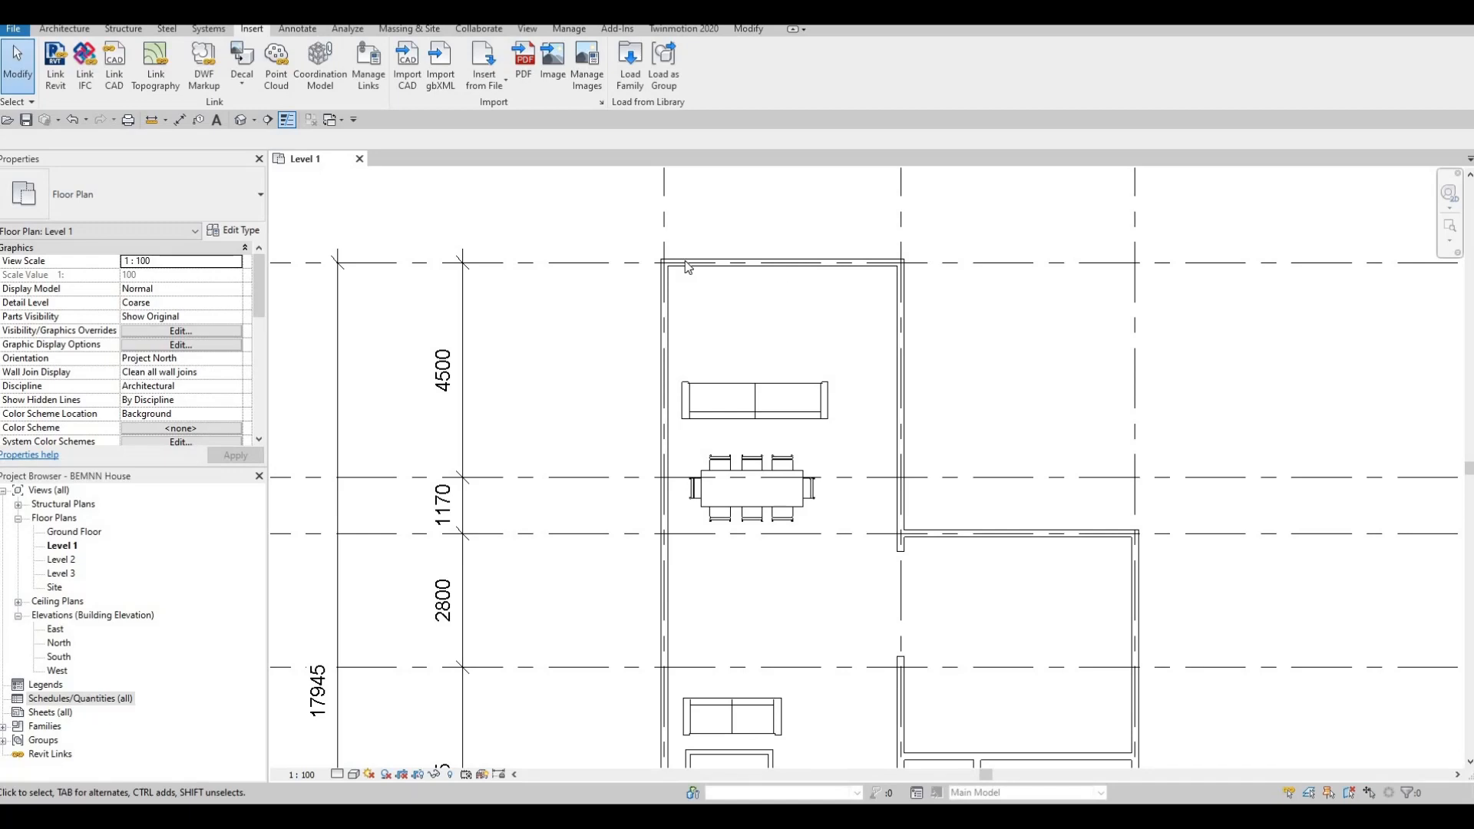
left_click(625, 73)
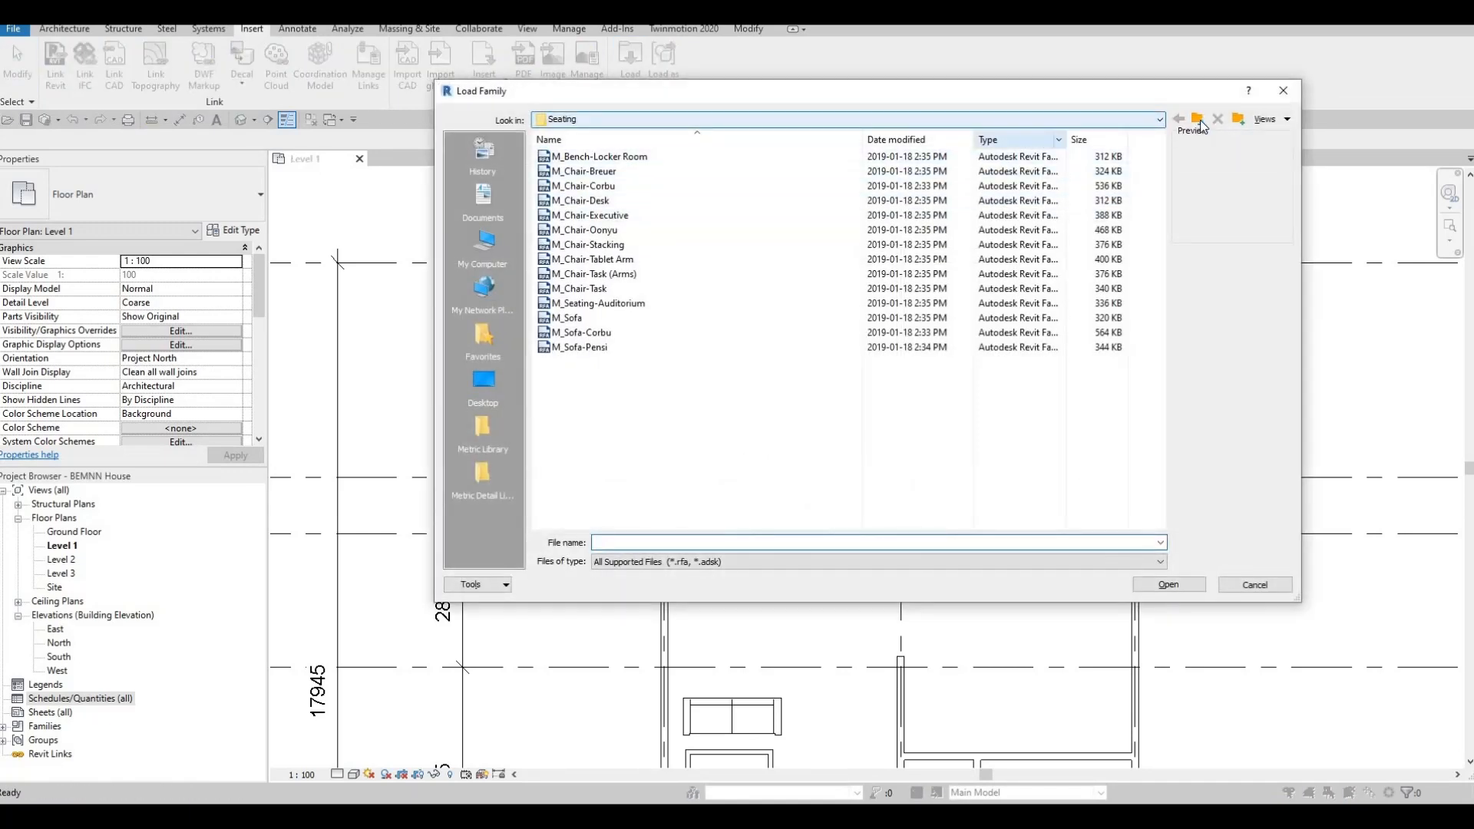
left_click(1197, 119)
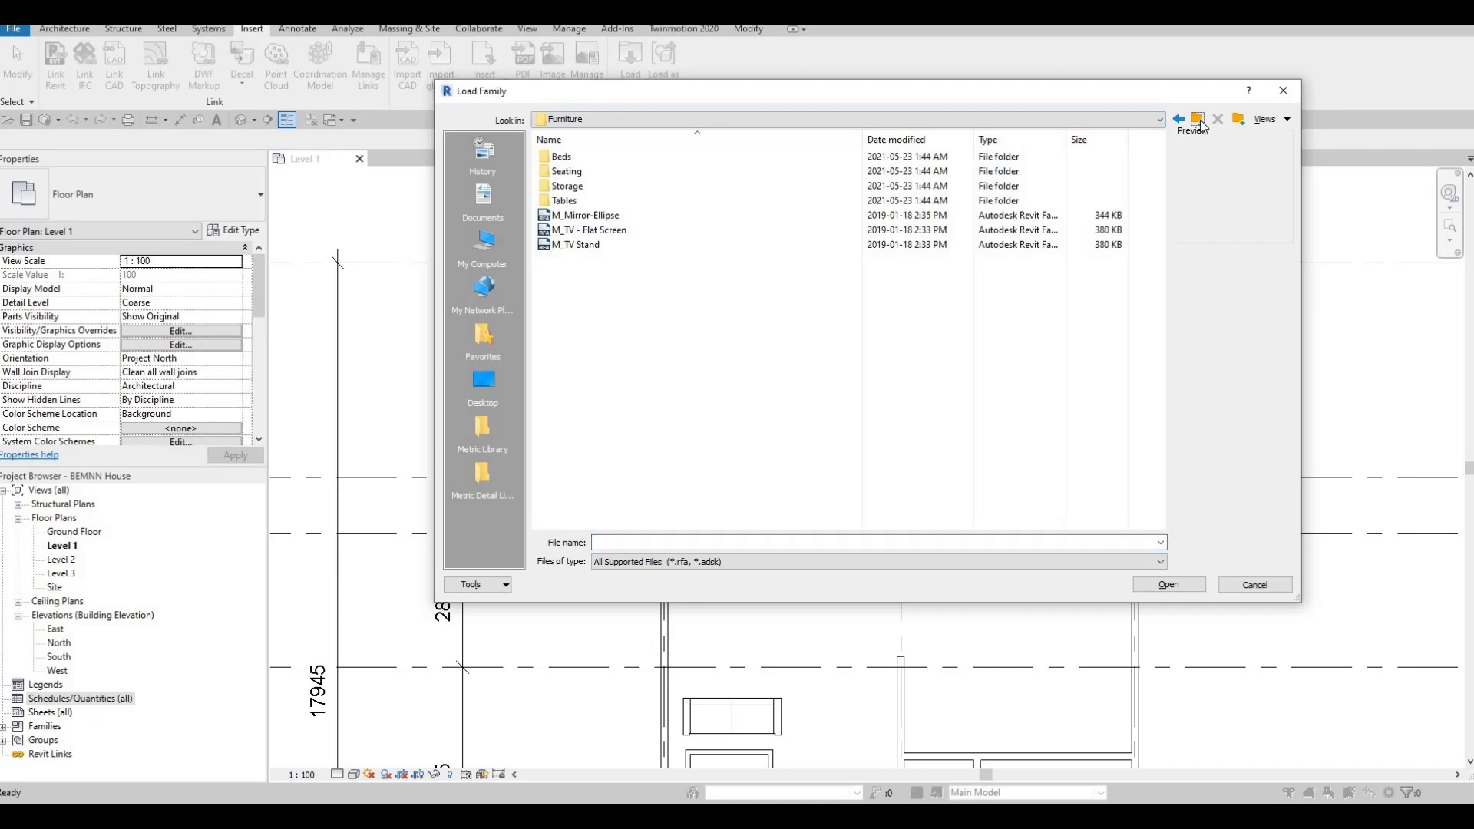
double_click(577, 187)
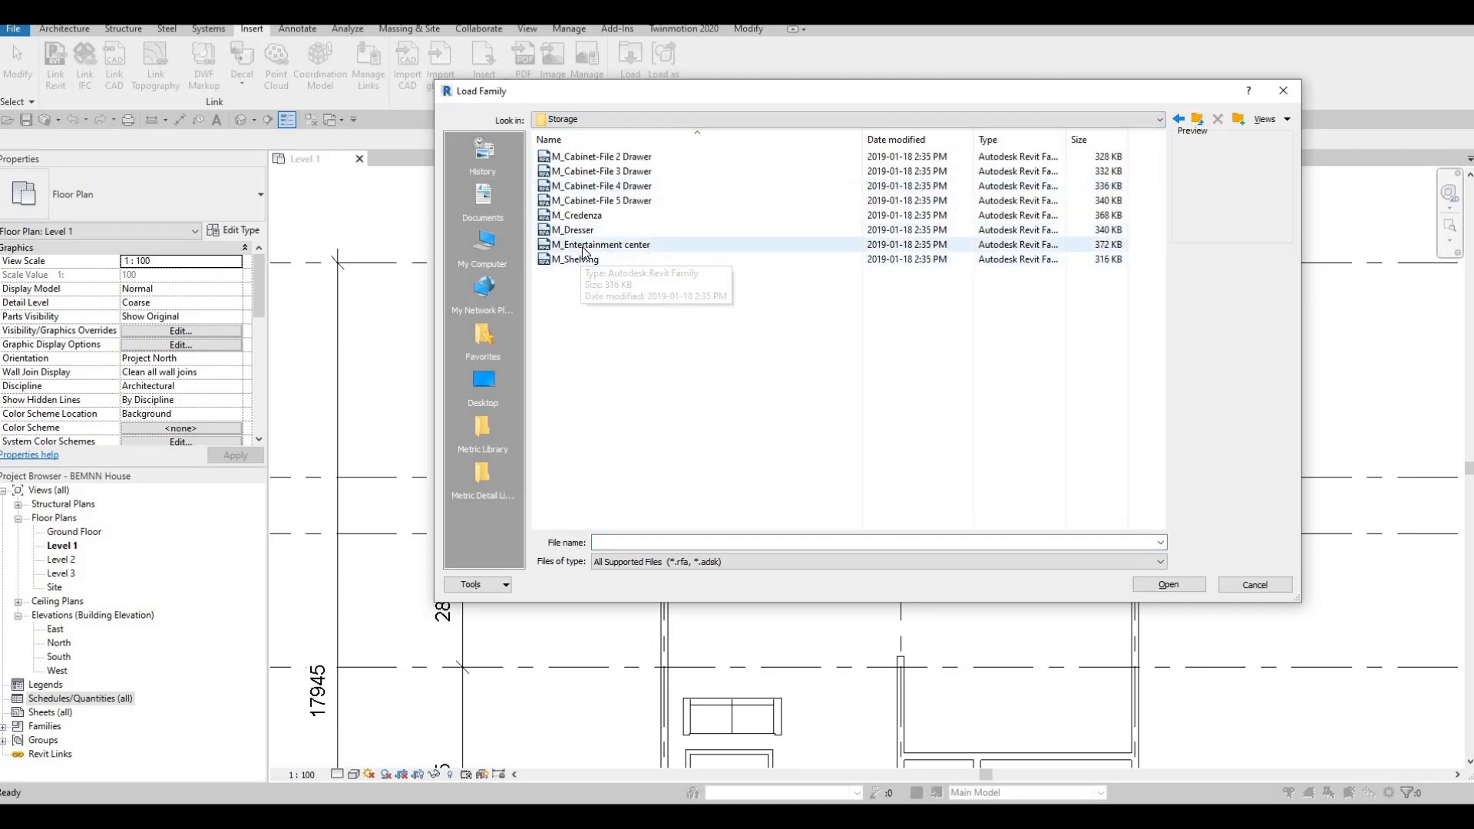
left_click(584, 246)
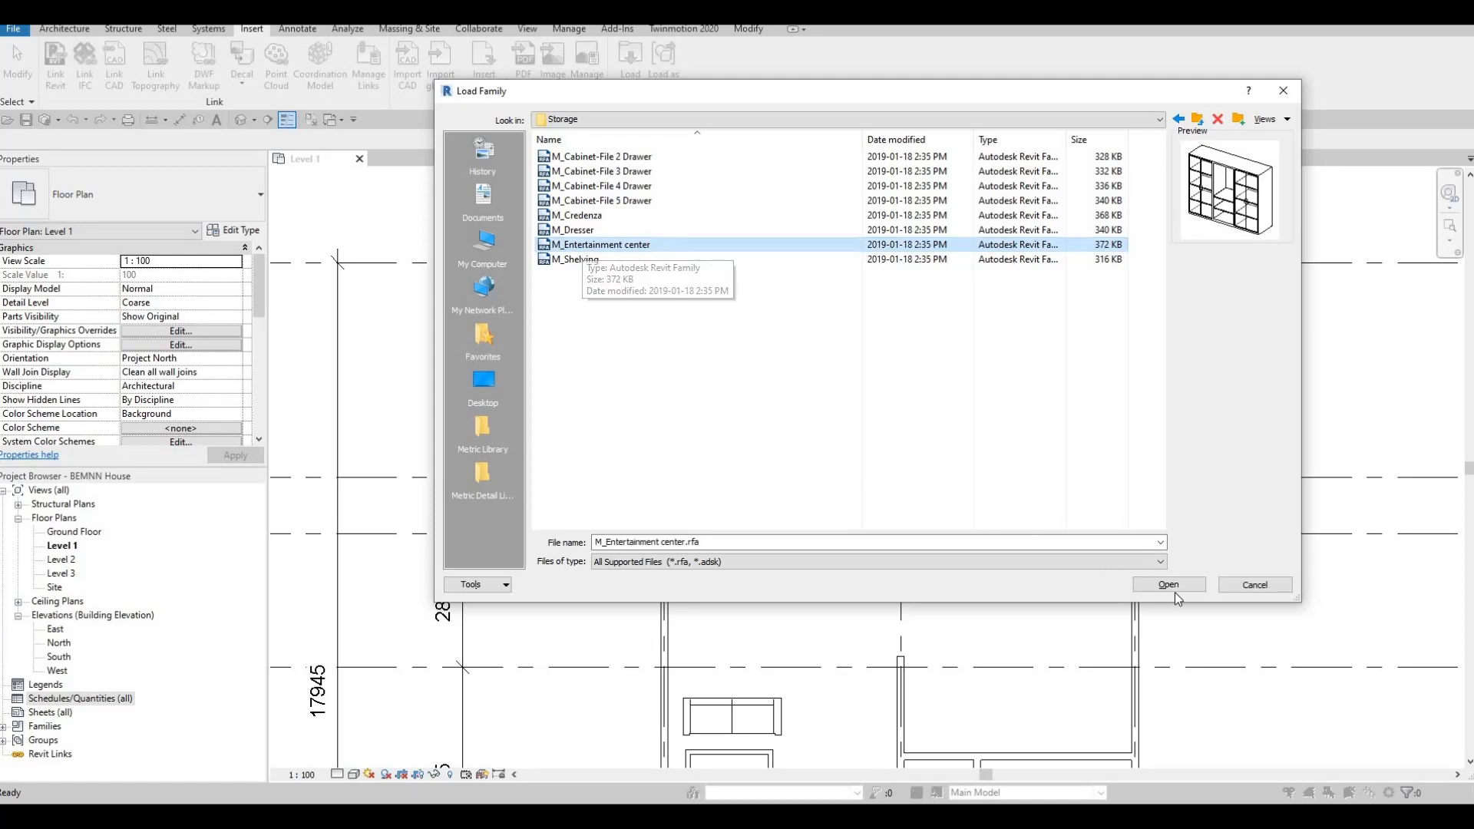
key("Return")
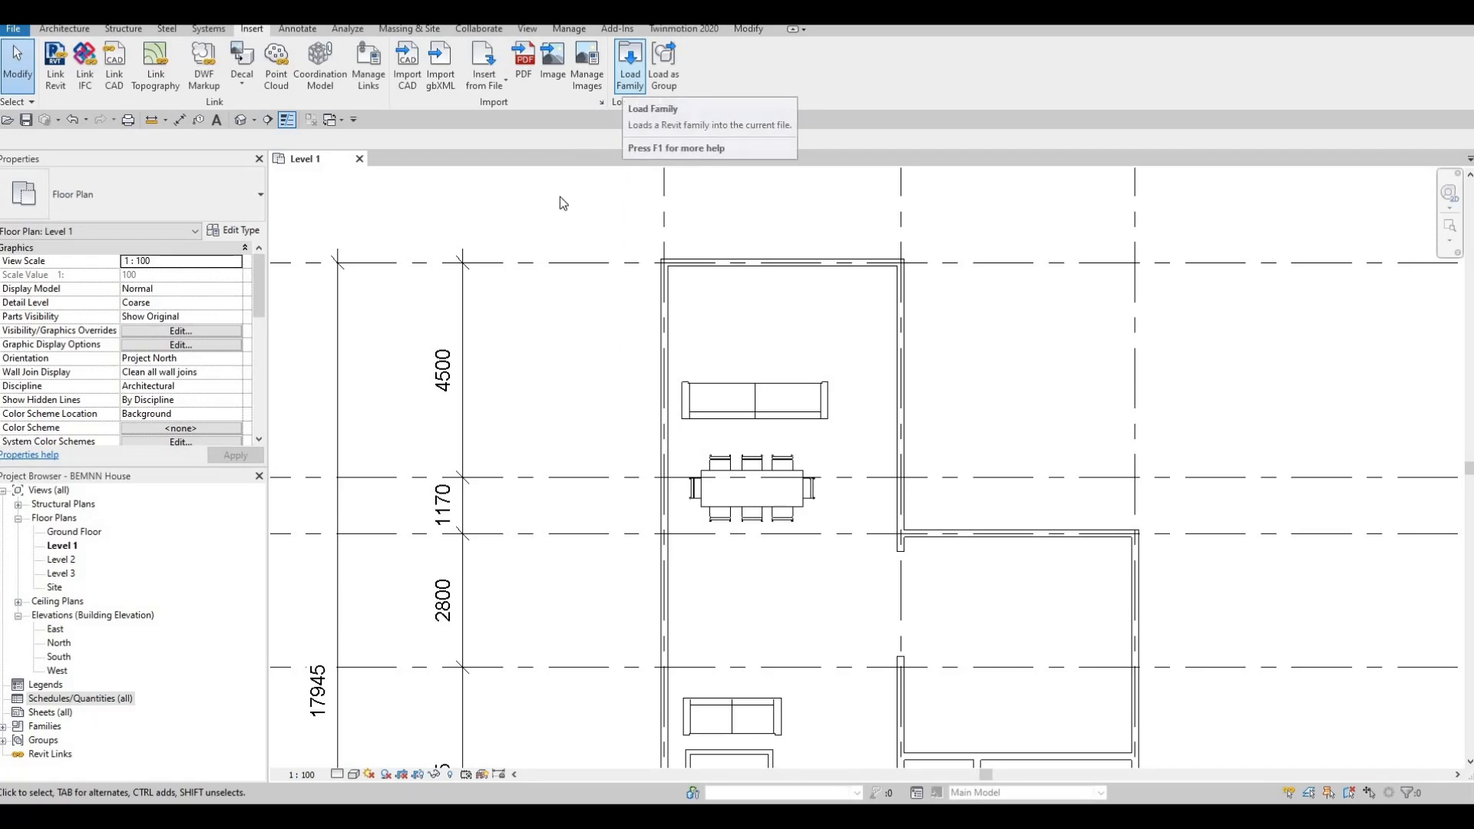
Place a 1830 x 1830 x 0610mm entertainment center against the north wall's inner face, roughly midway between the side walls, and end placement.
key("c")
key("m")
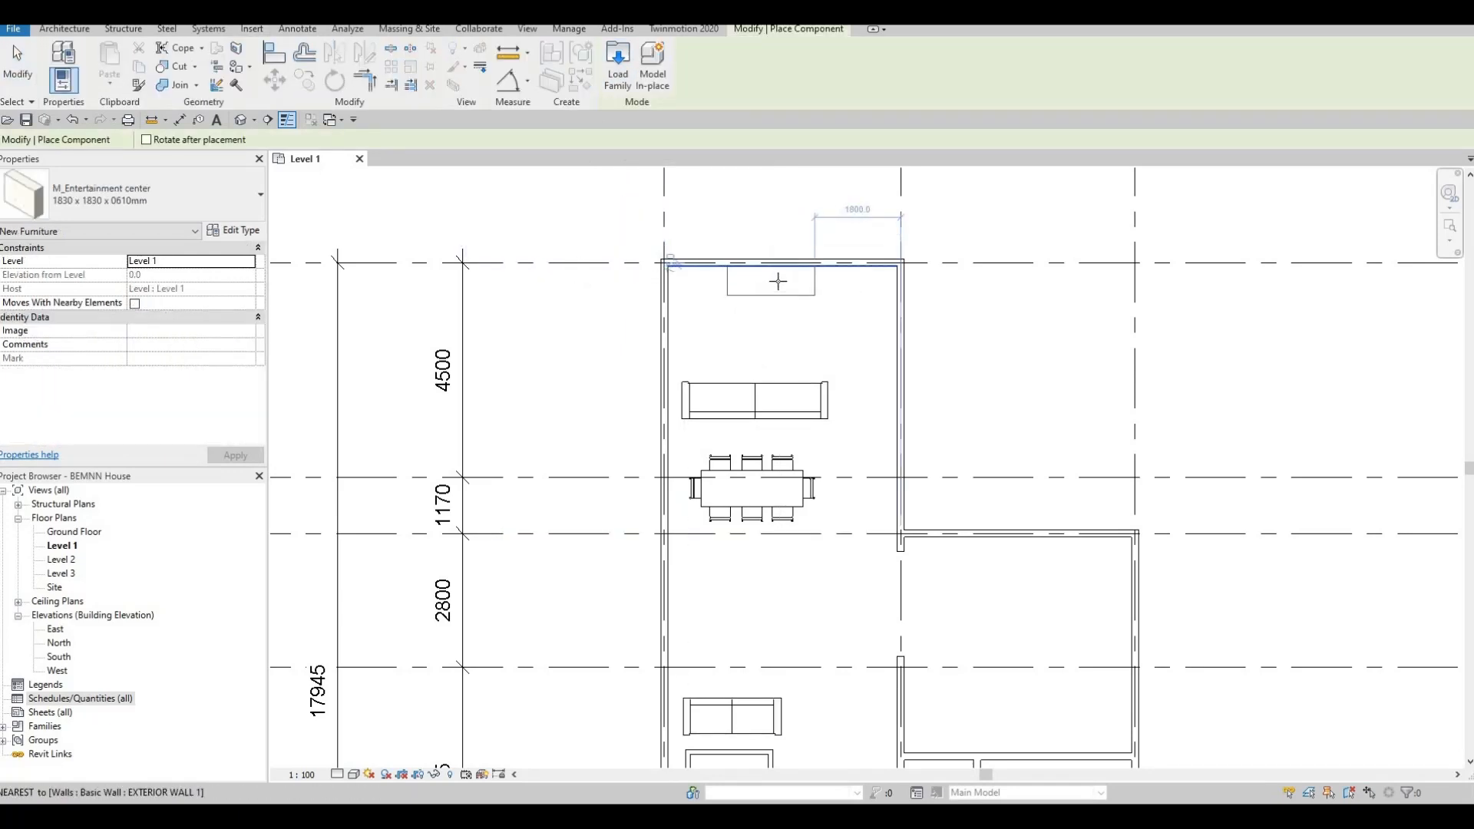
left_click(781, 280)
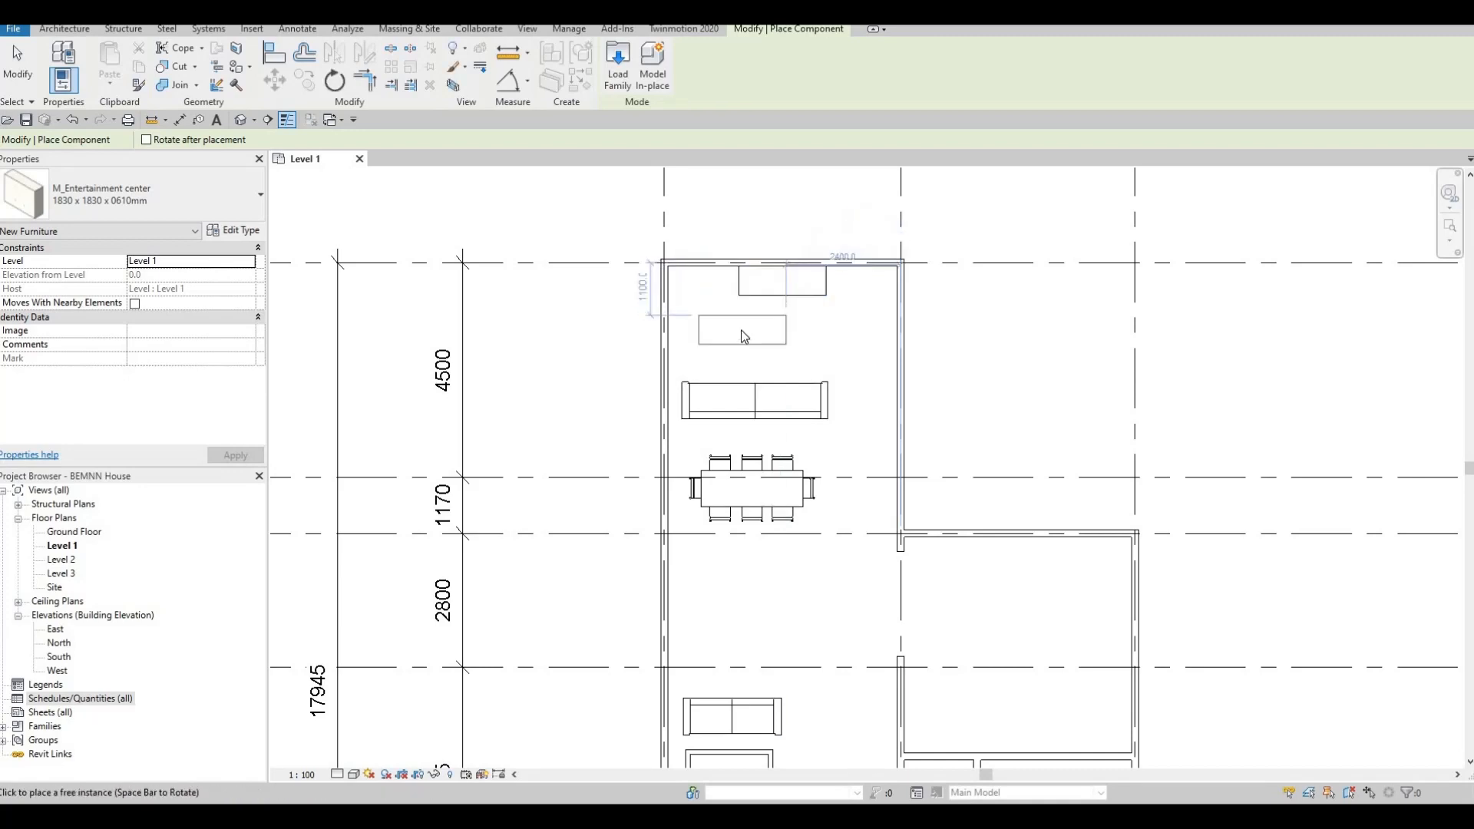
key("Escape")
key("Escape")
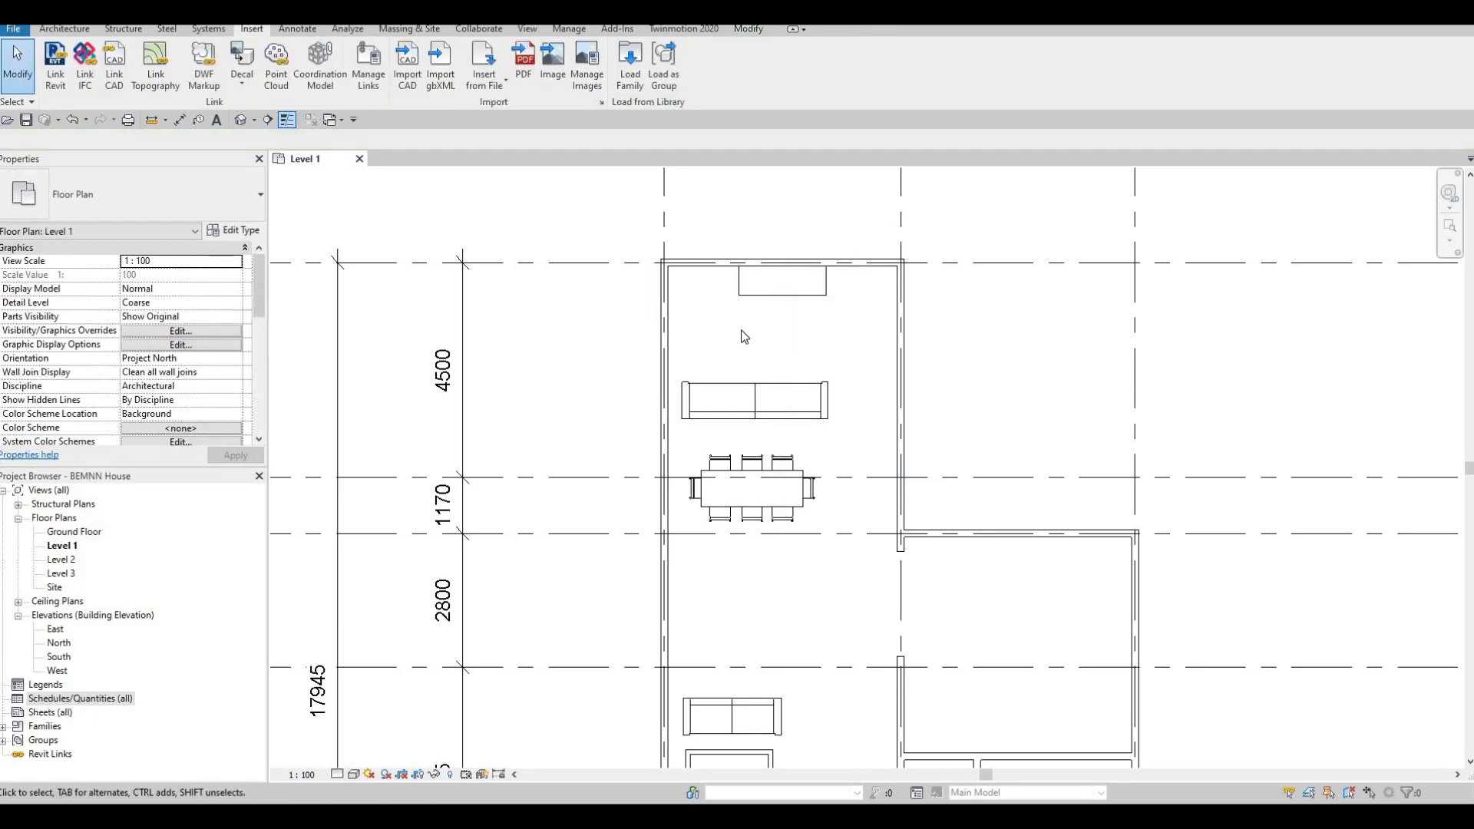
Add an aligned dimension between the inner faces of the north room's west and east walls, placed north of the room.
left_click(179, 121)
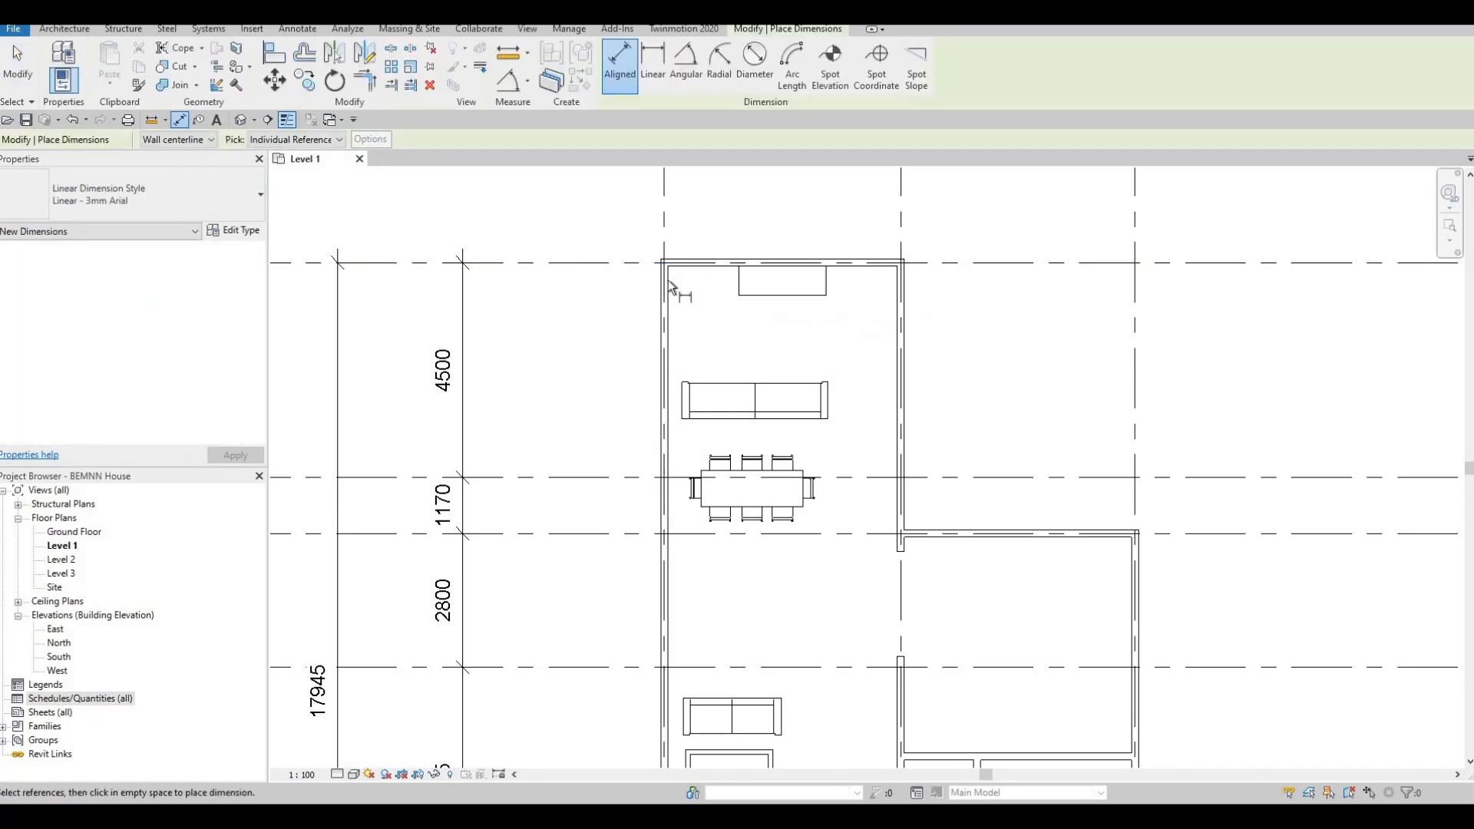
scroll(783, 253, "up", 2)
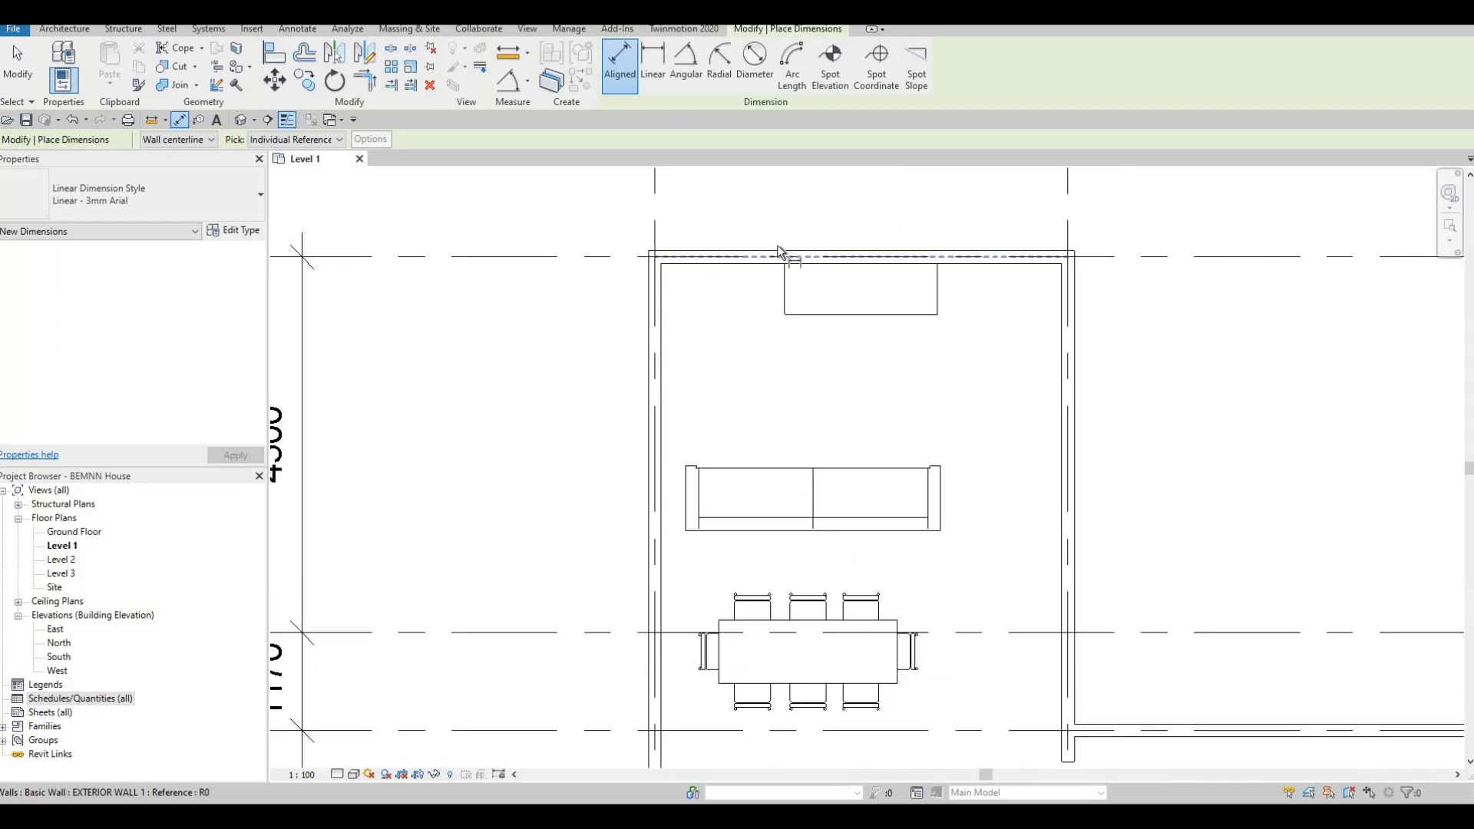
scroll(783, 253, "up", 2)
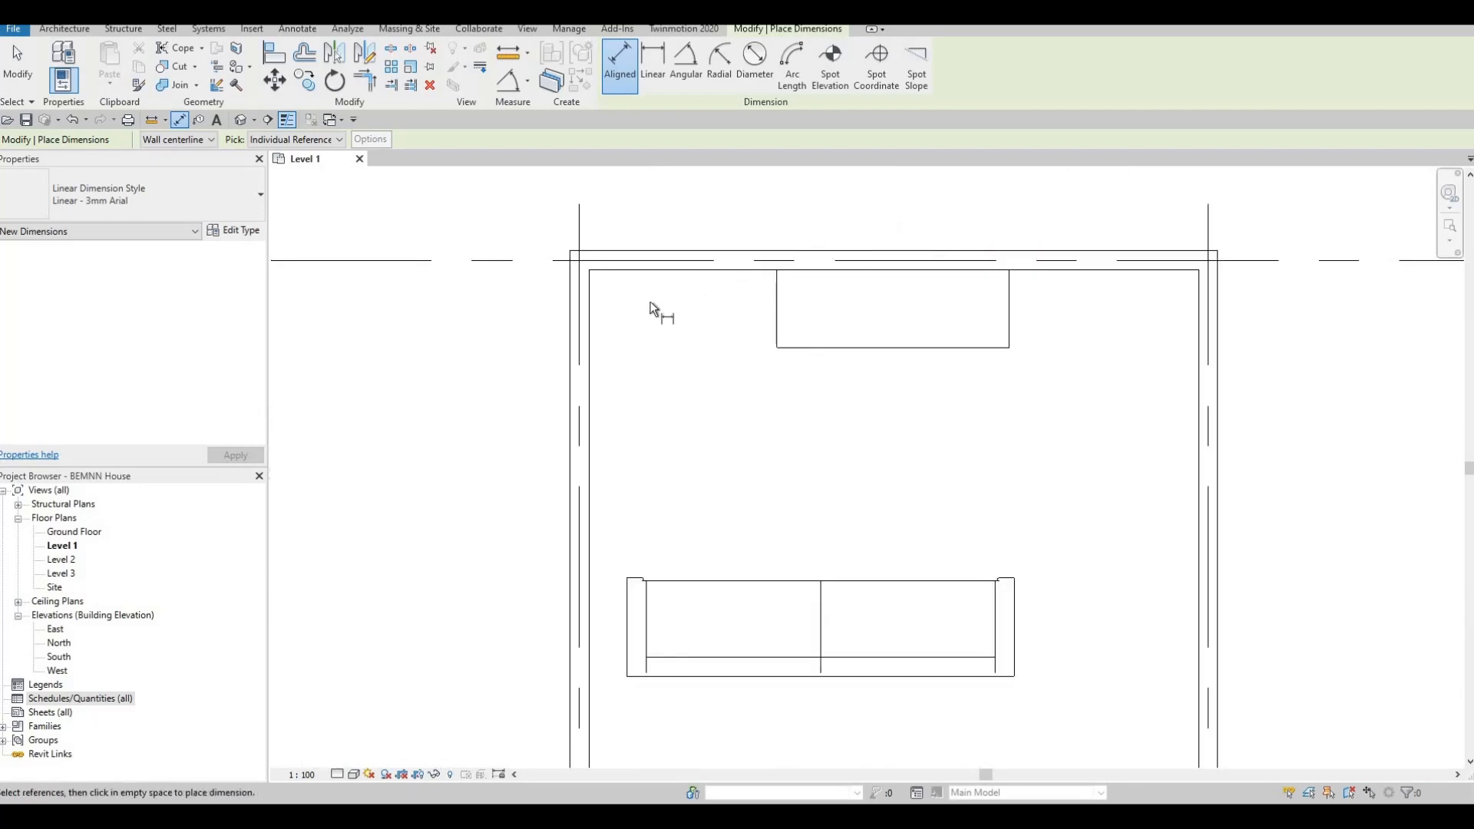
left_click(590, 292)
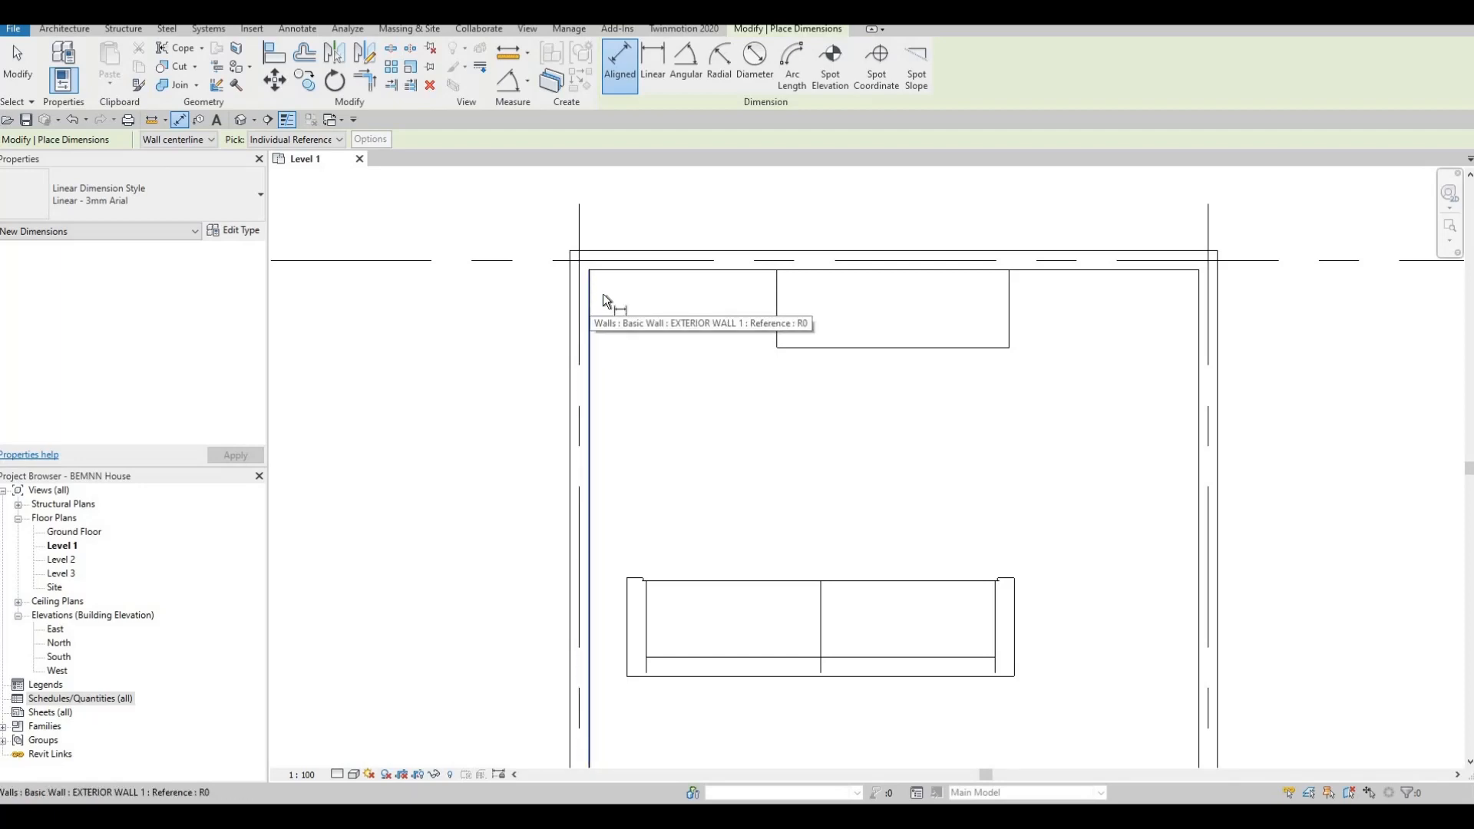
left_click(1202, 308)
left_click(1045, 288)
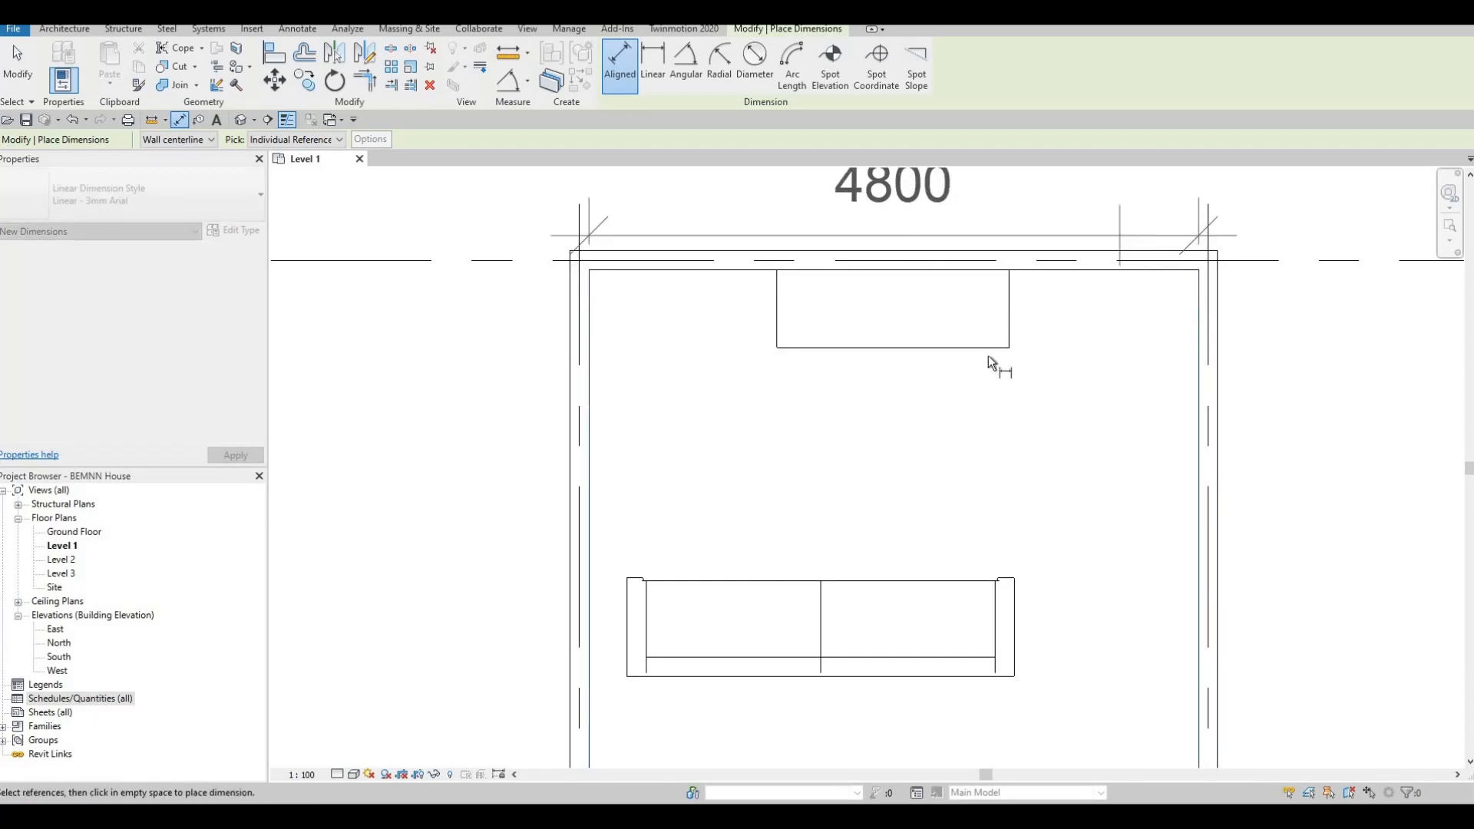
scroll(983, 310, "down", 1)
scroll(982, 311, "down", 1)
left_click(979, 333)
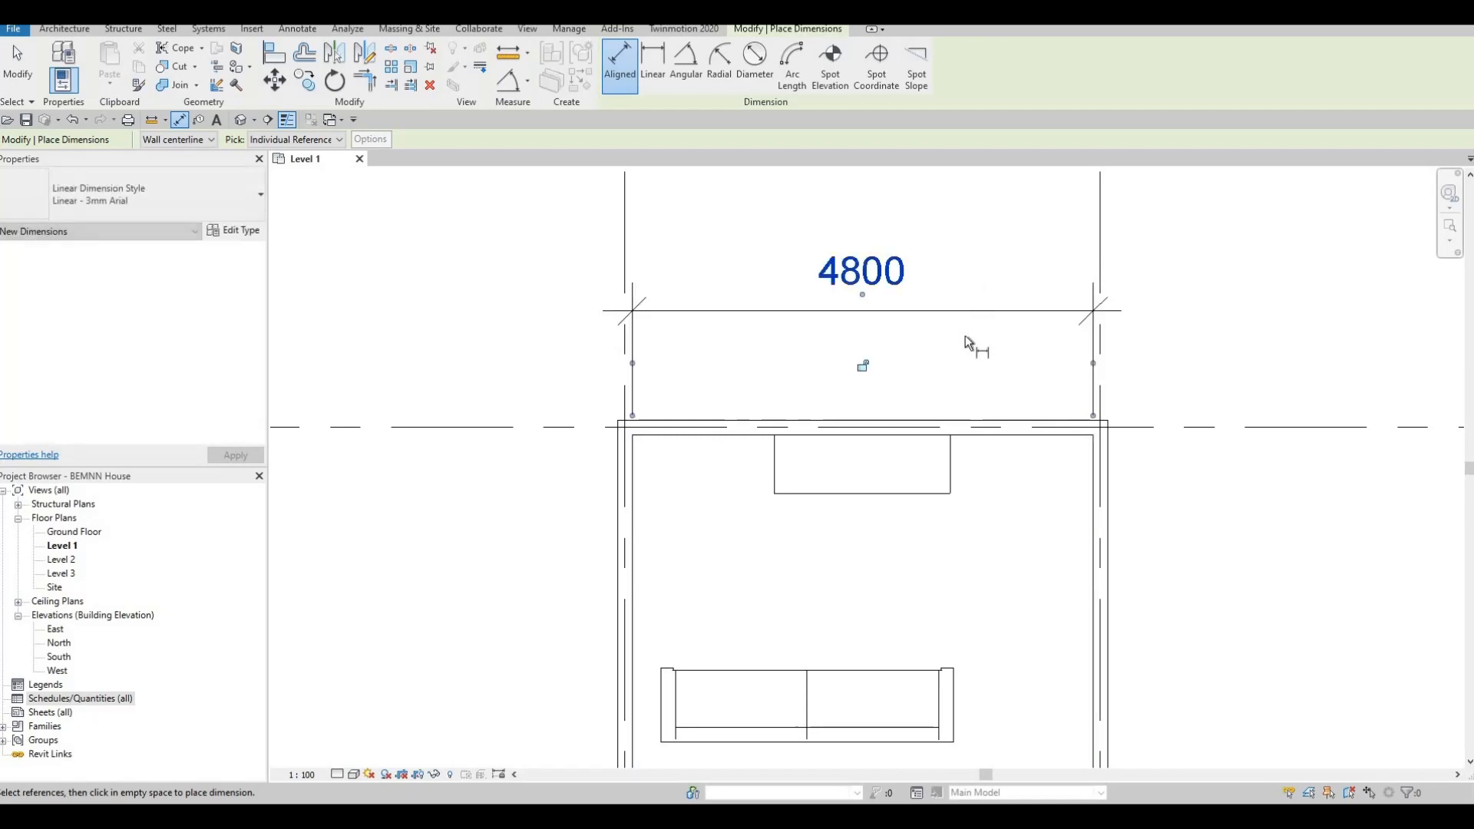
key("Escape")
key("Escape")
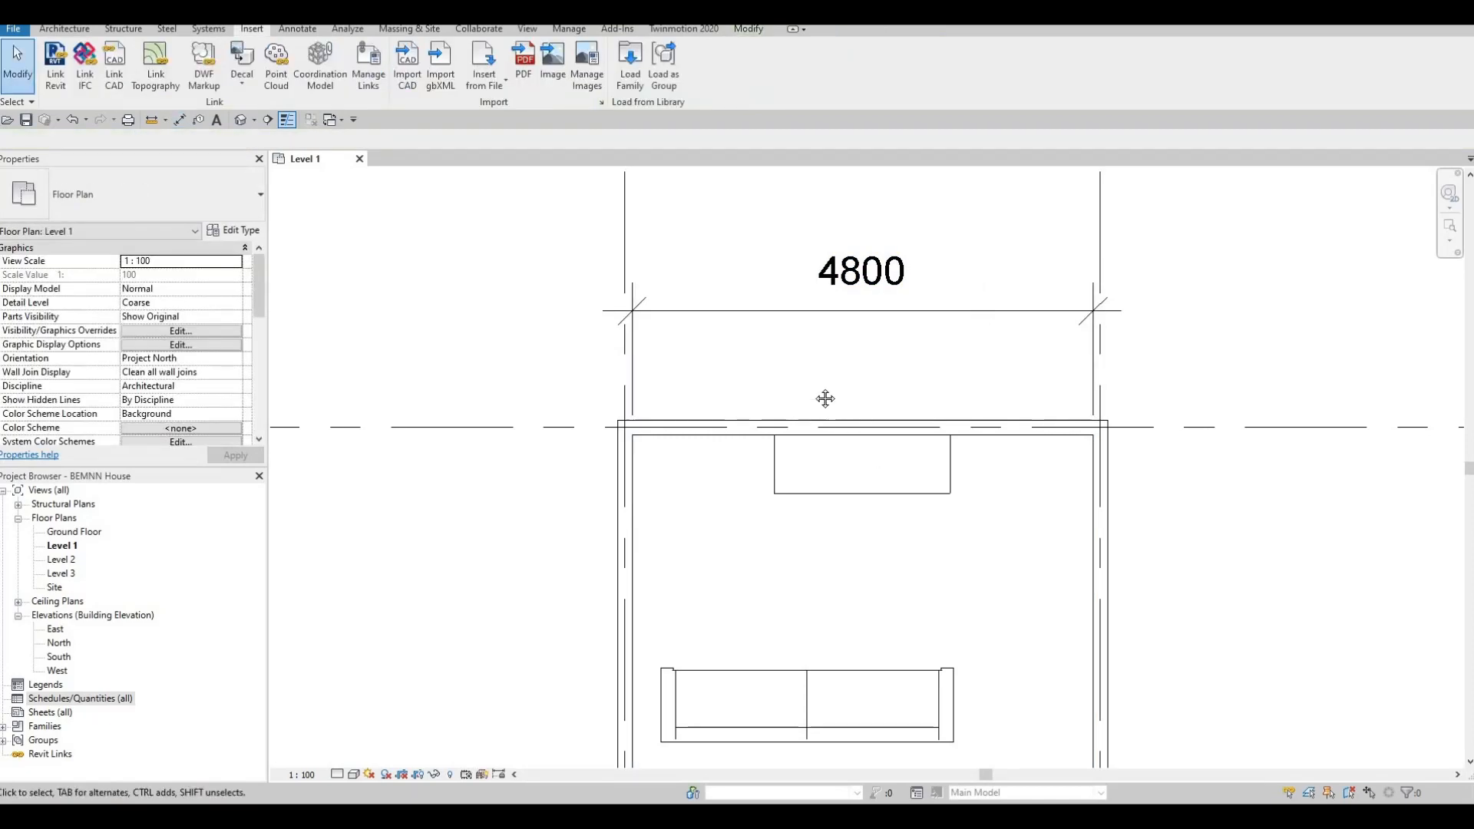
scroll(797, 425, "down", 2)
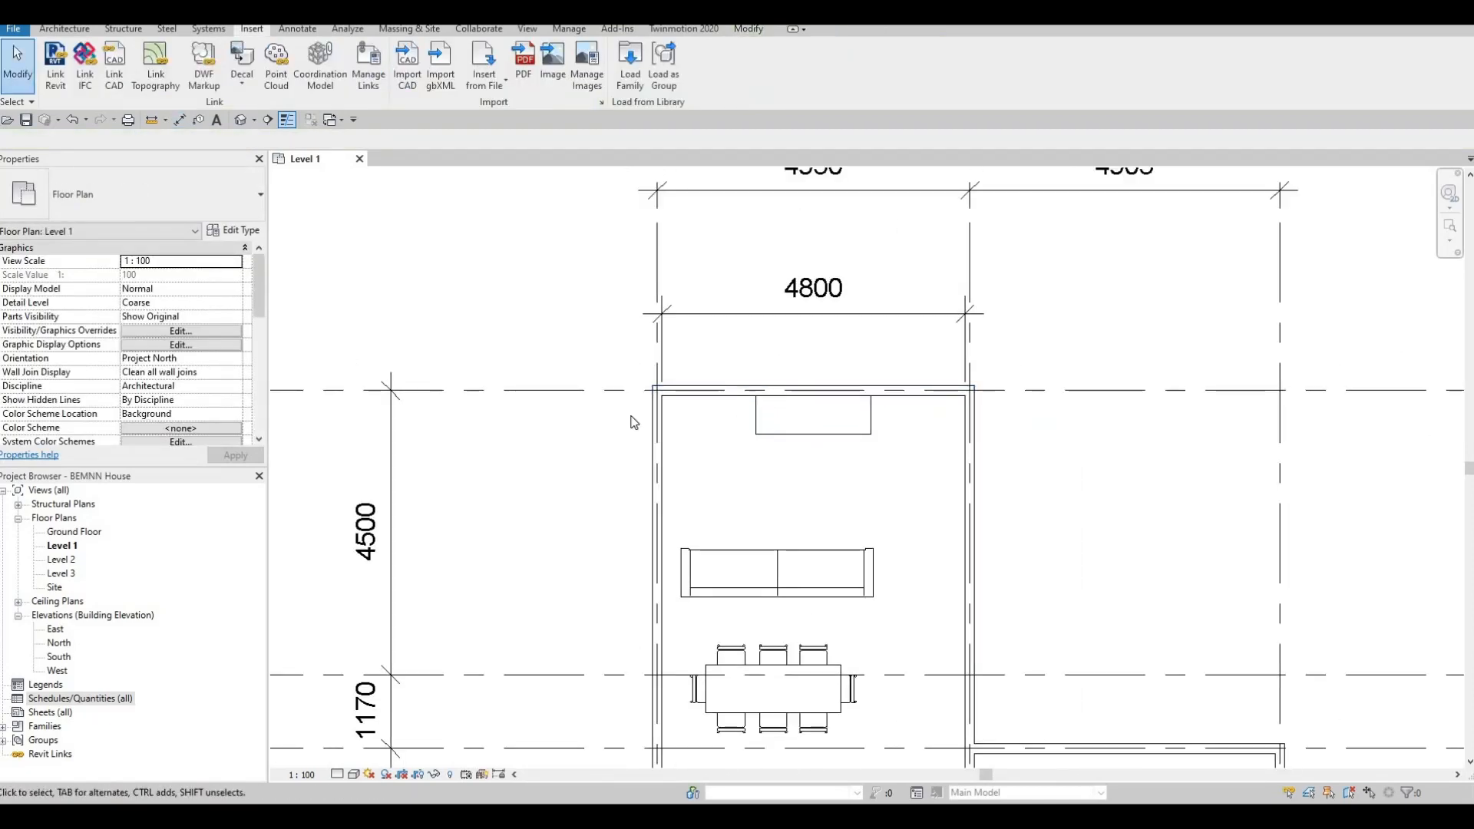
Check the storey height from Level 1 to Level 2 in the South elevation, and return to the Level 1 plan.
middle_click_drag(634, 422, 637, 463)
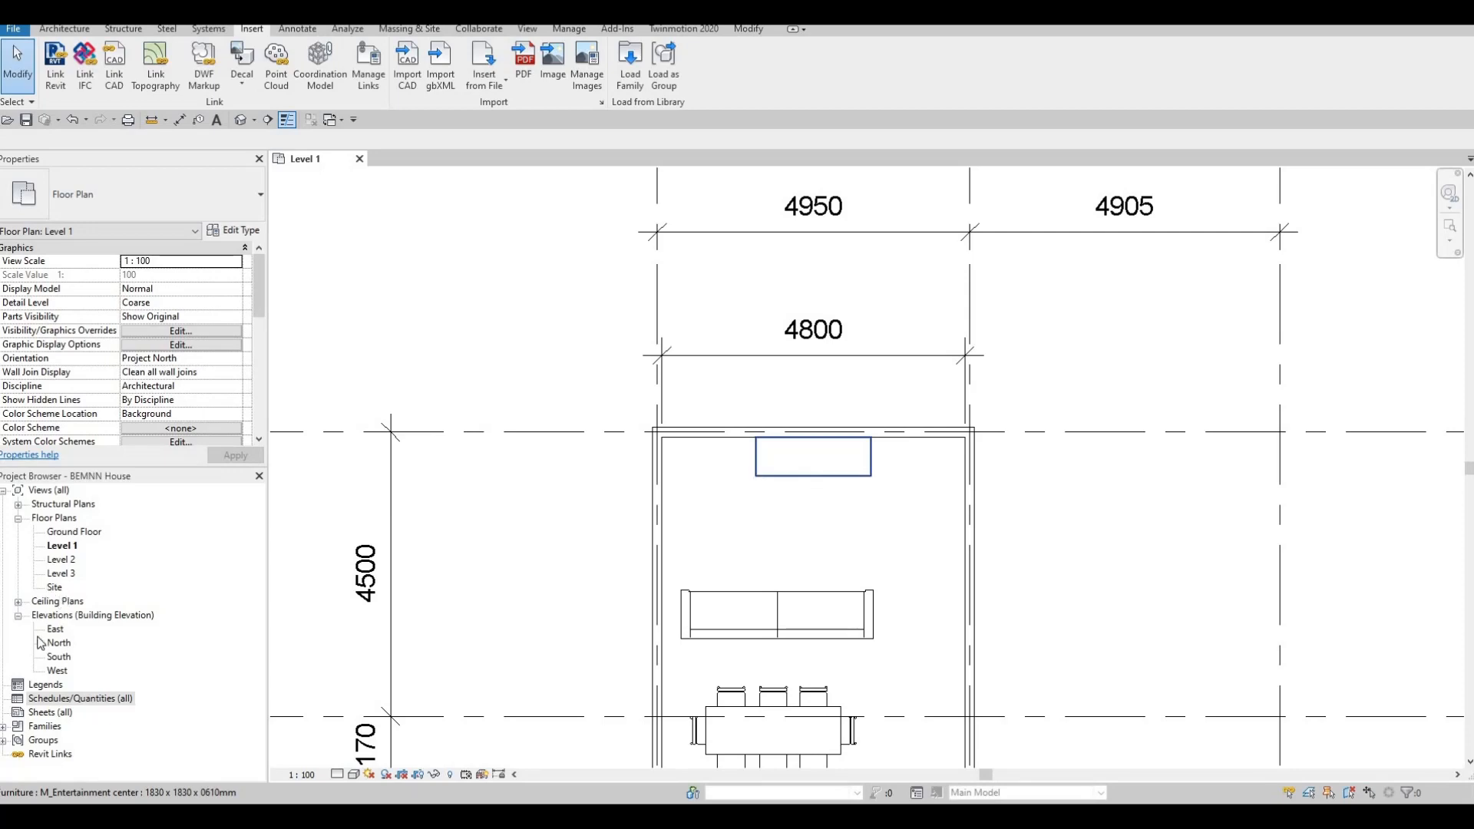
double_click(57, 658)
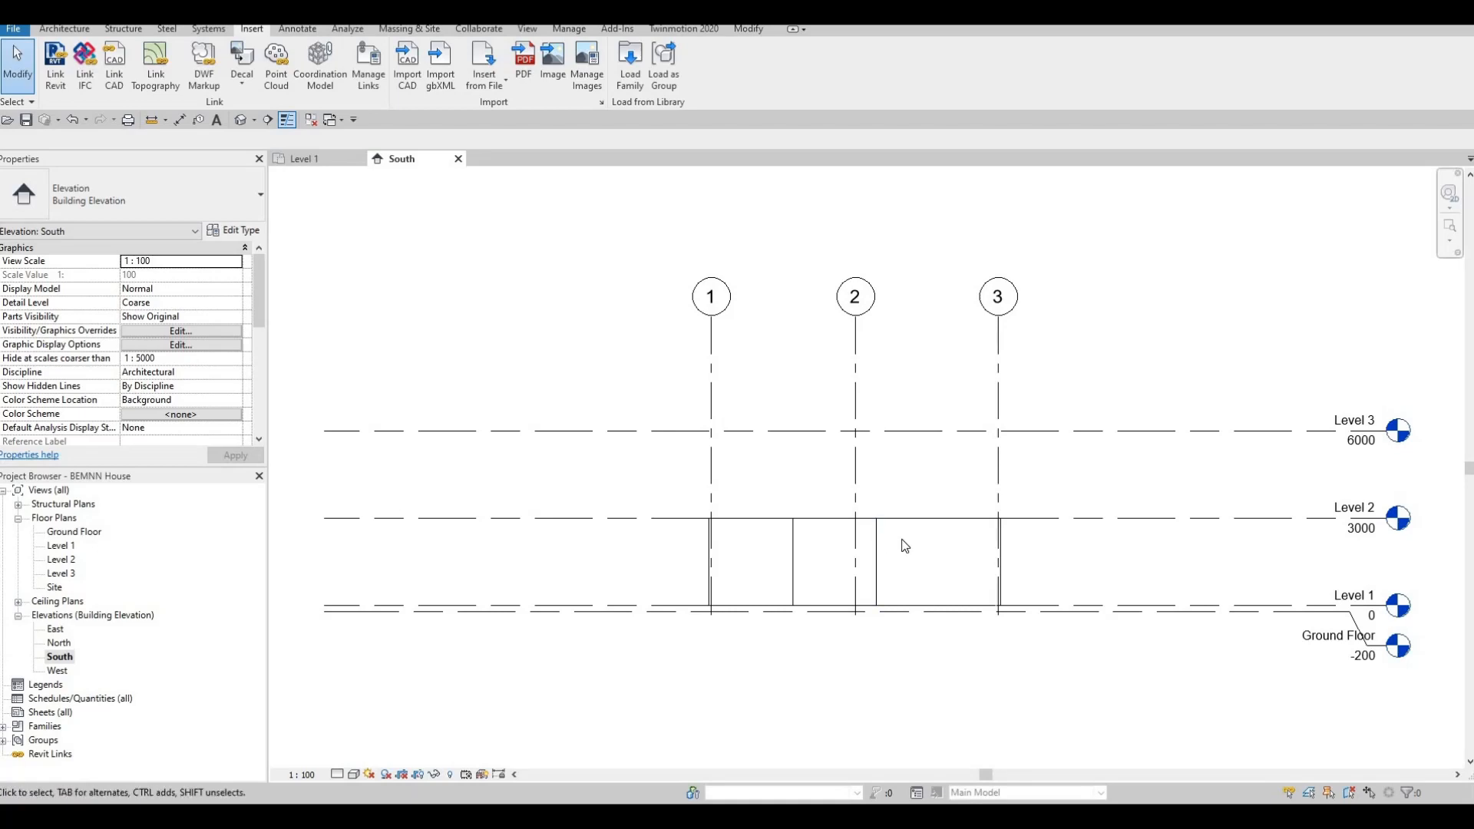
left_click(338, 158)
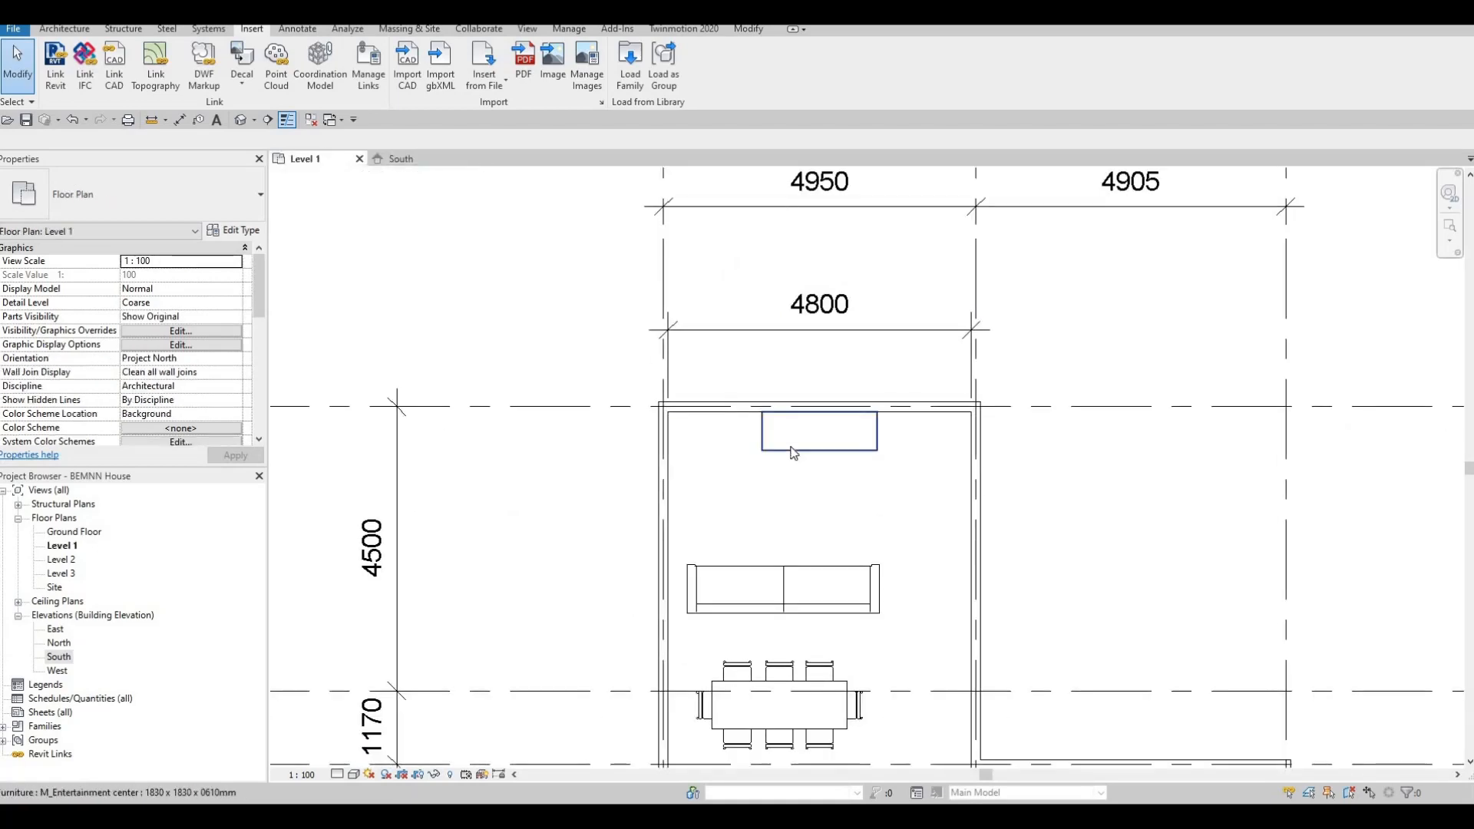
Duplicate the type of the entertainment center at the north wall under the name ENTERTAINMENT.
left_click(791, 448)
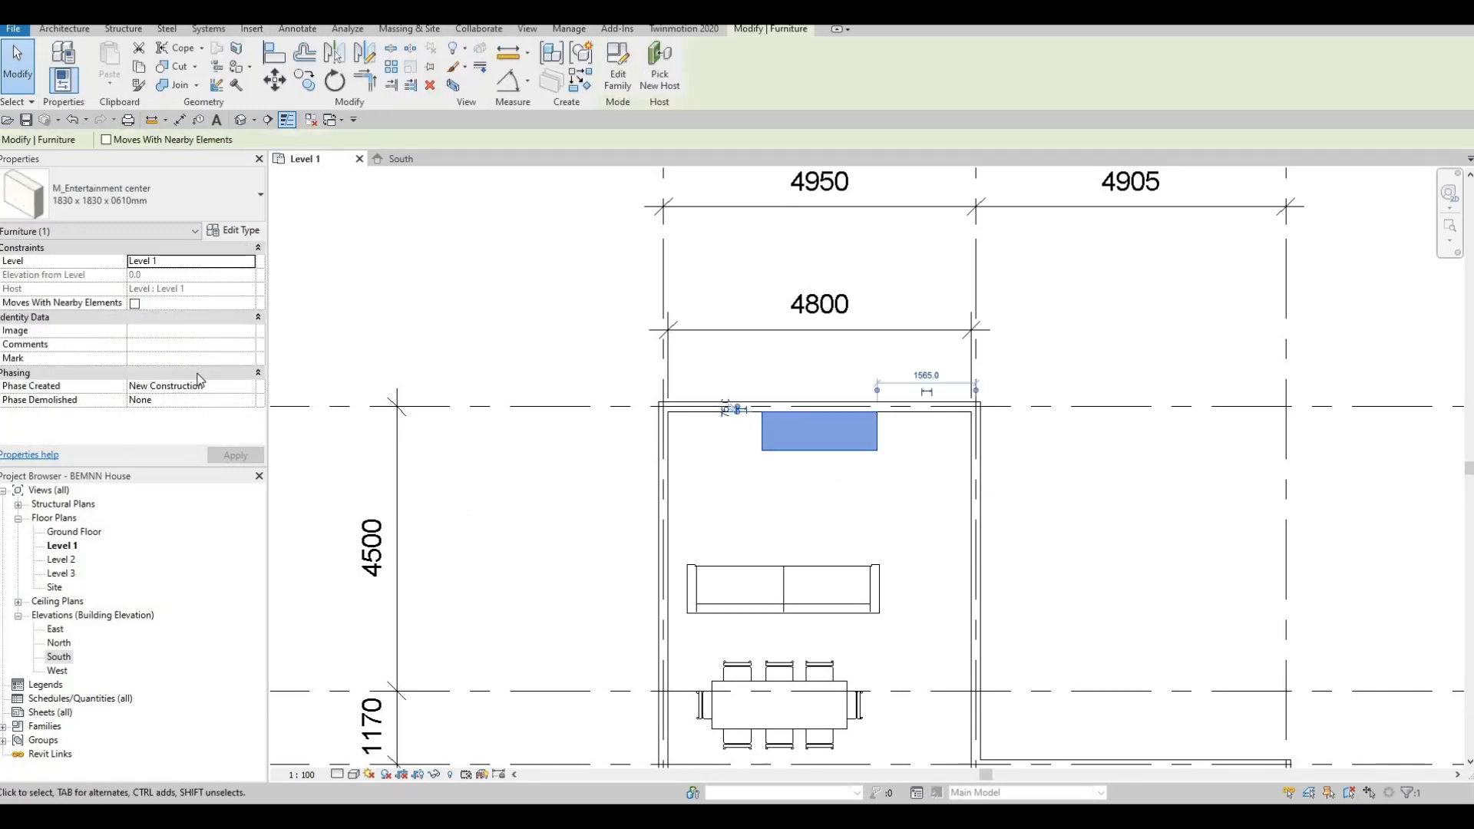
left_click(232, 233)
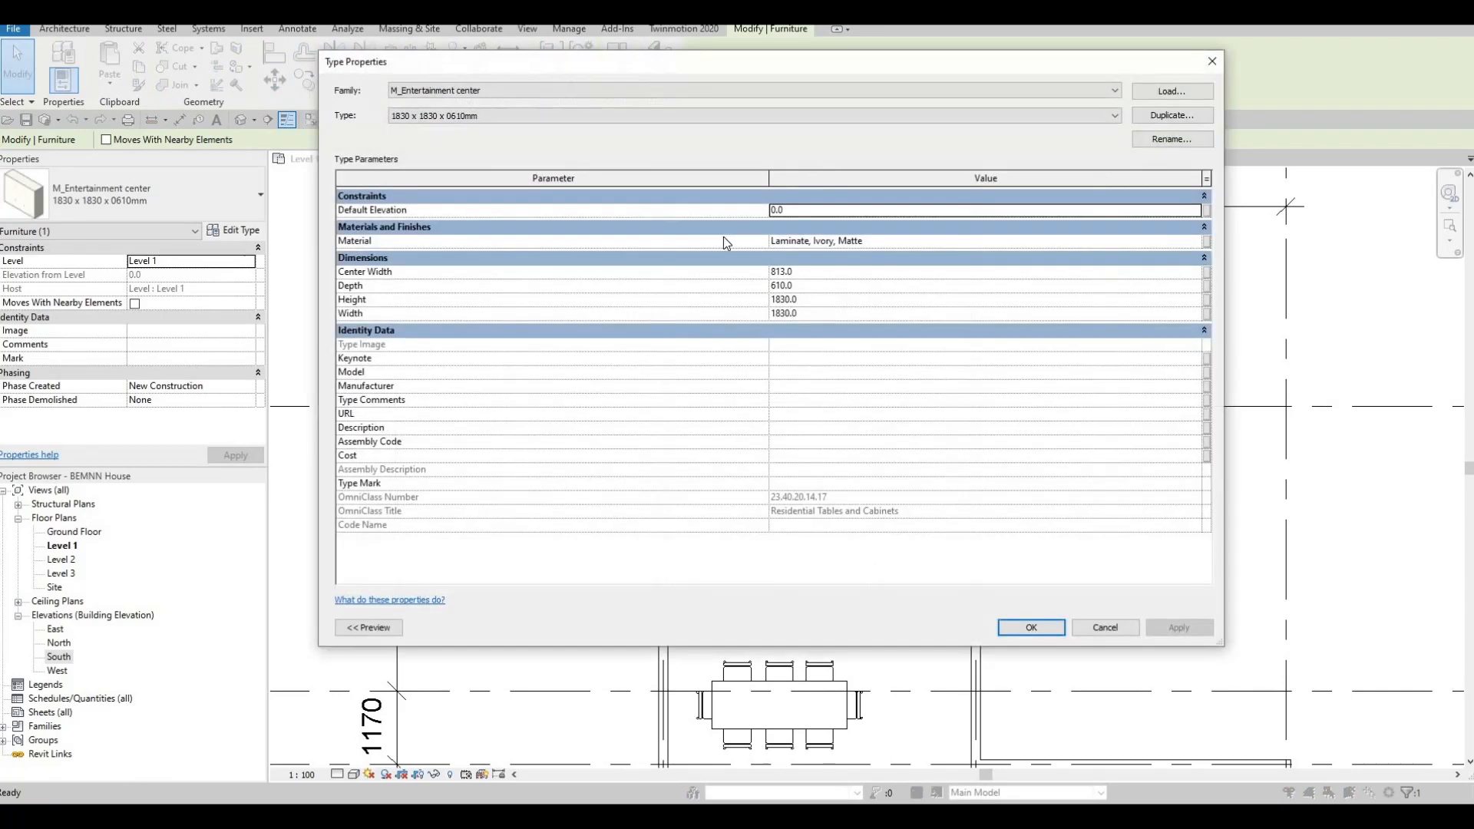
left_click(1150, 120)
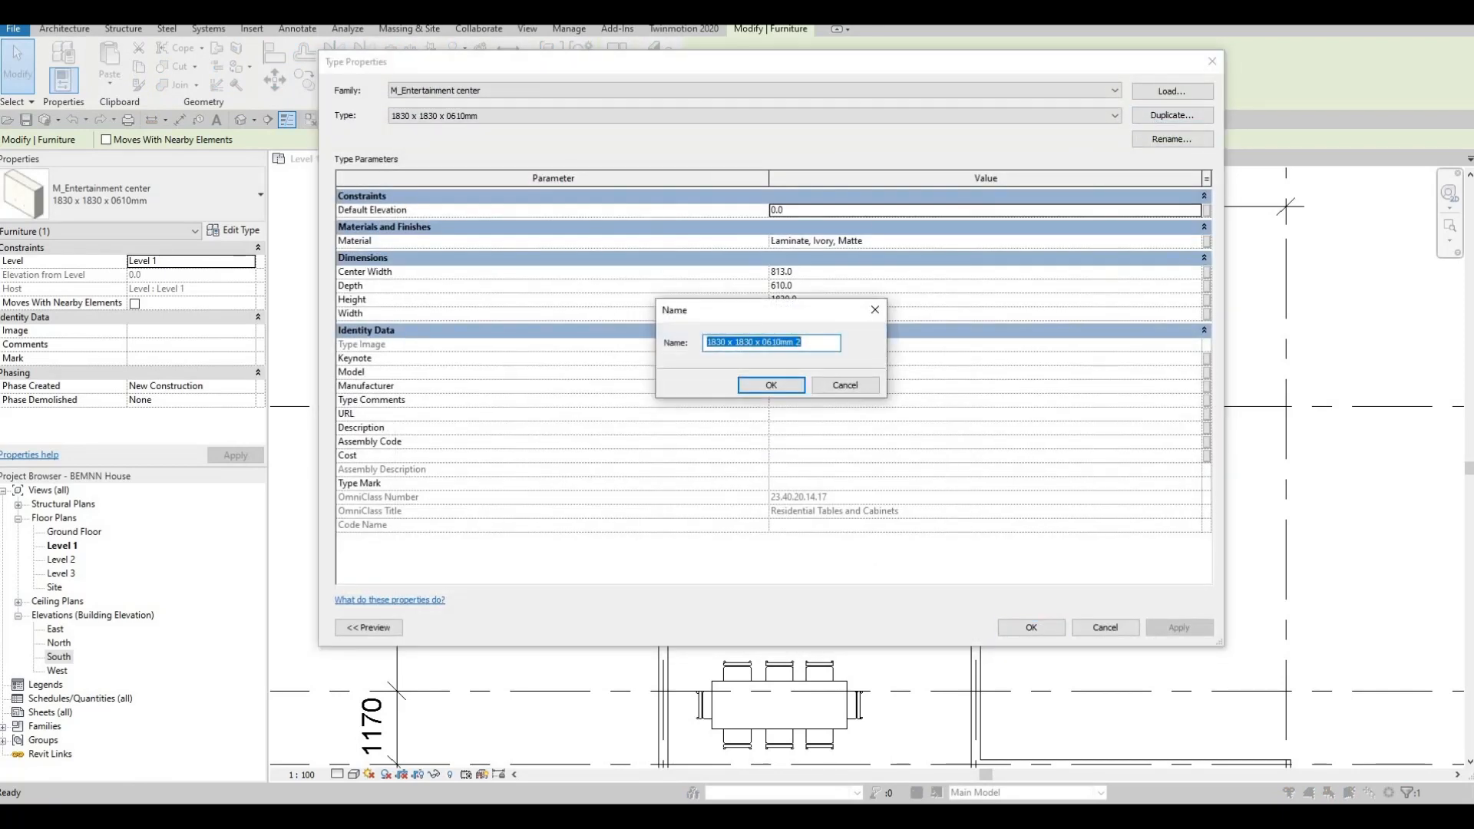
type("ENTERTAINMENT")
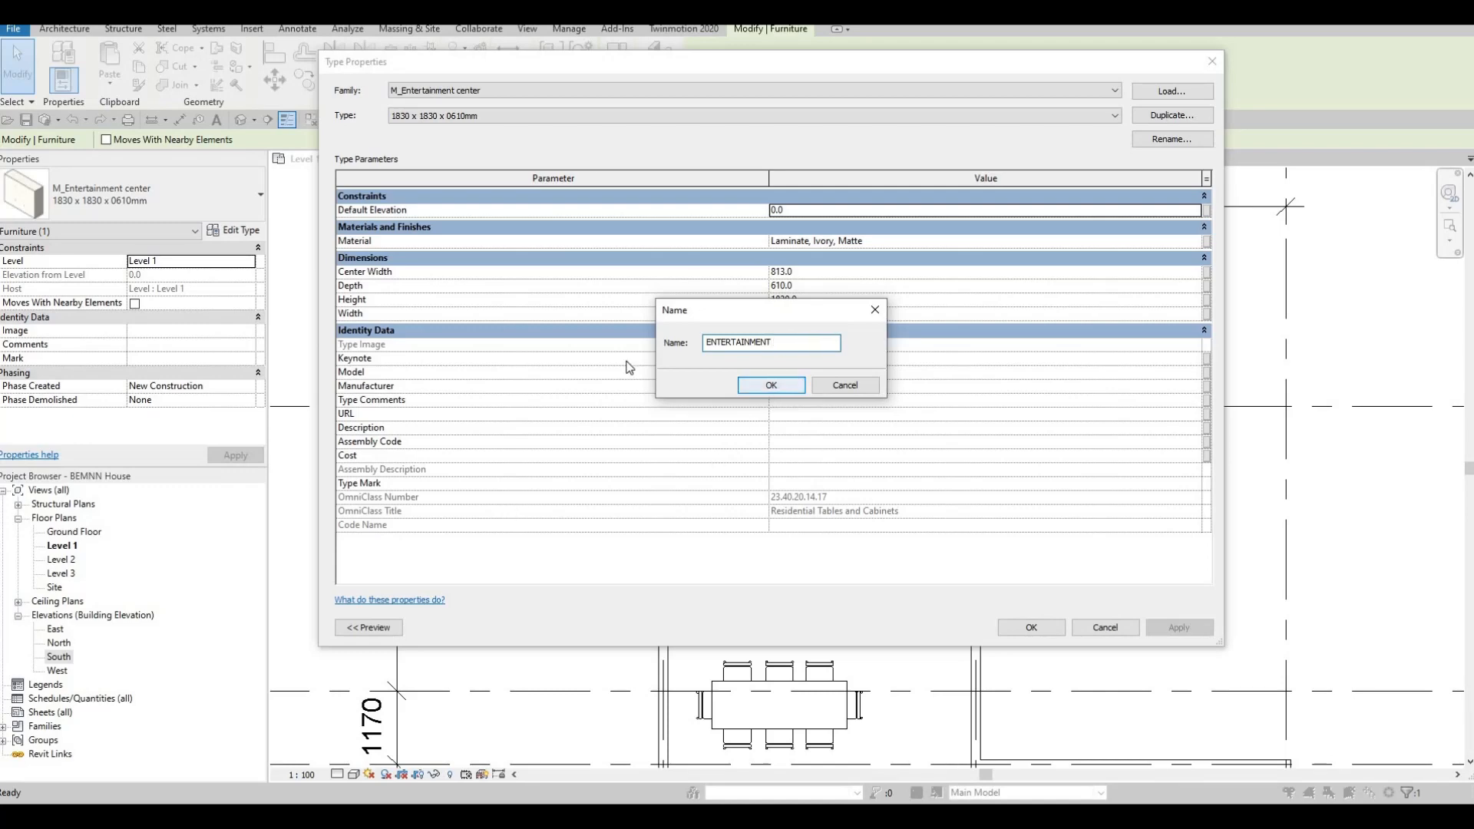
left_click(770, 387)
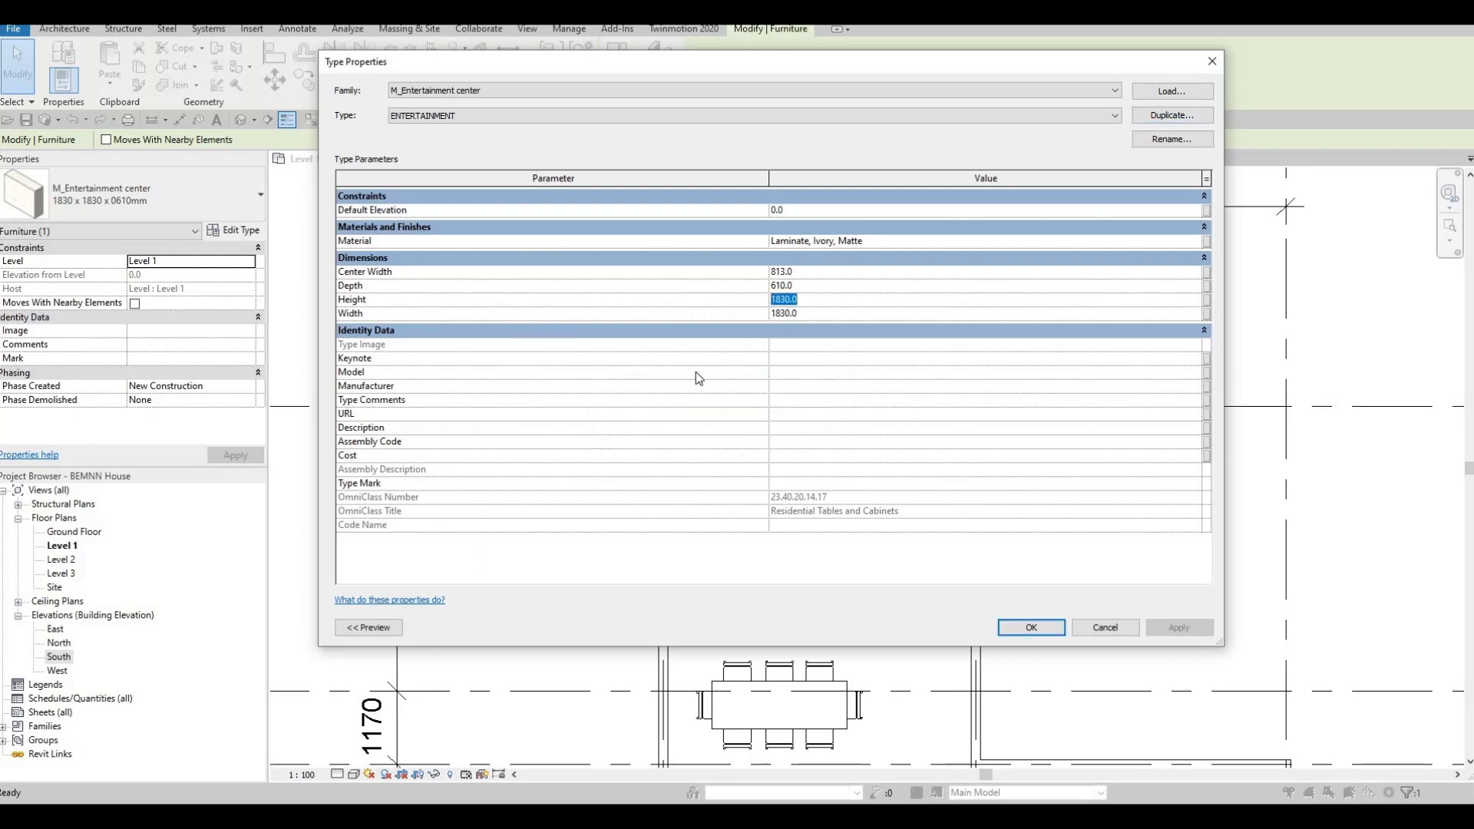
Set the ENTERTAINMENT type's height to 2800 and its width to 4800, and apply the type changes.
type("2800")
left_click_drag(856, 62, 781, 109)
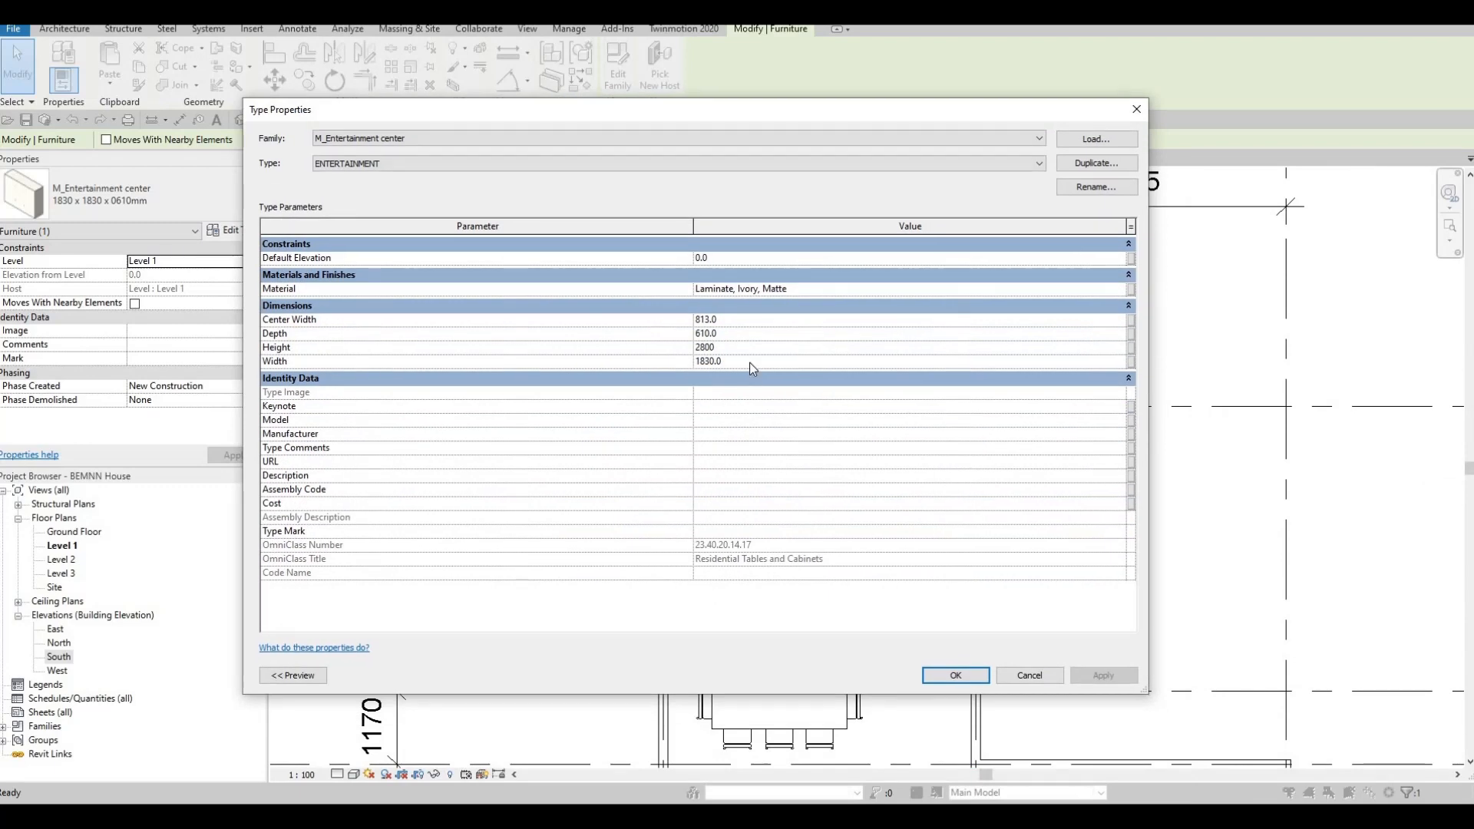
left_click(750, 362)
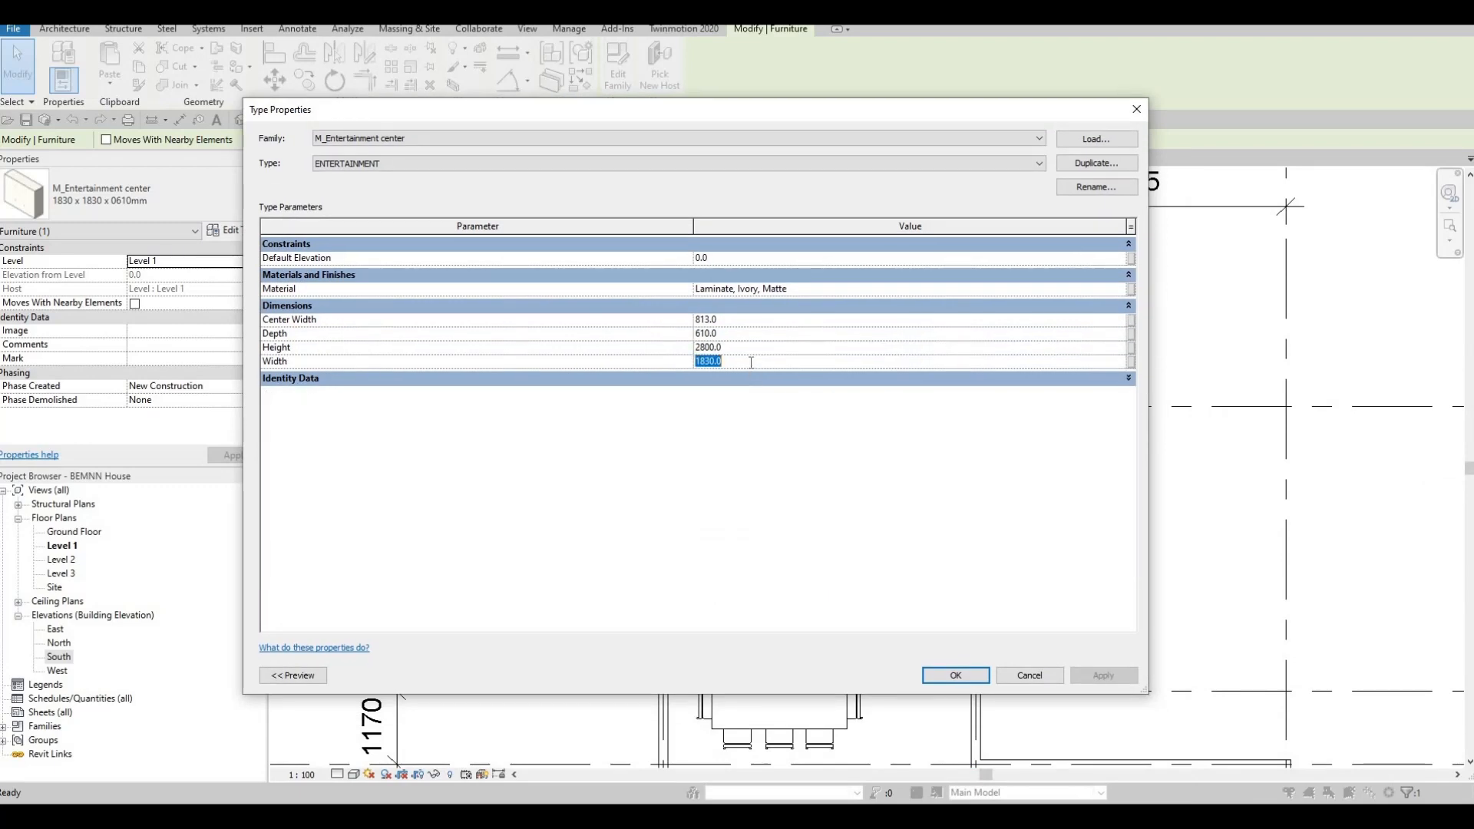
type("4800")
left_click(815, 380)
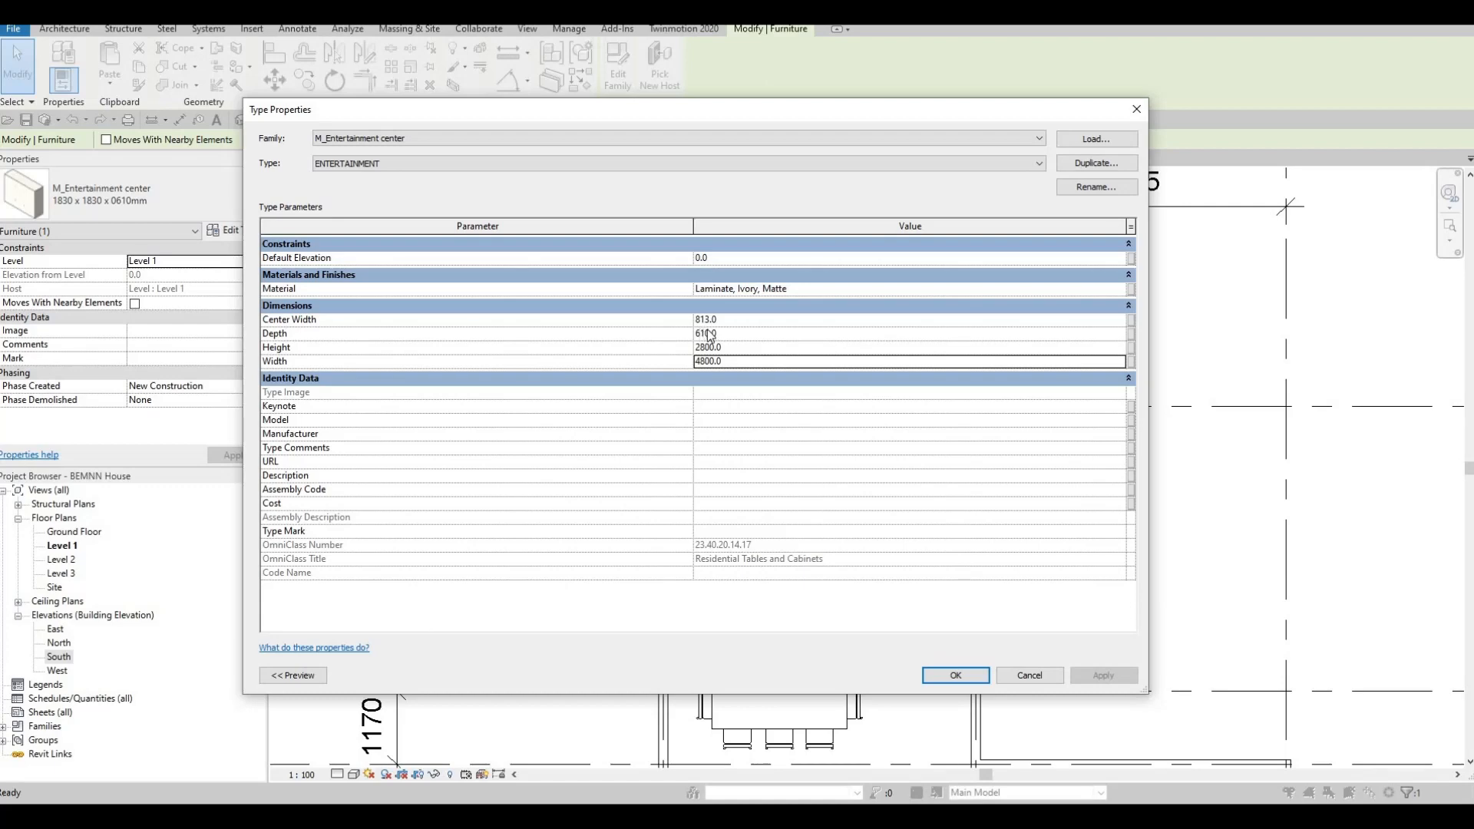
left_click(955, 675)
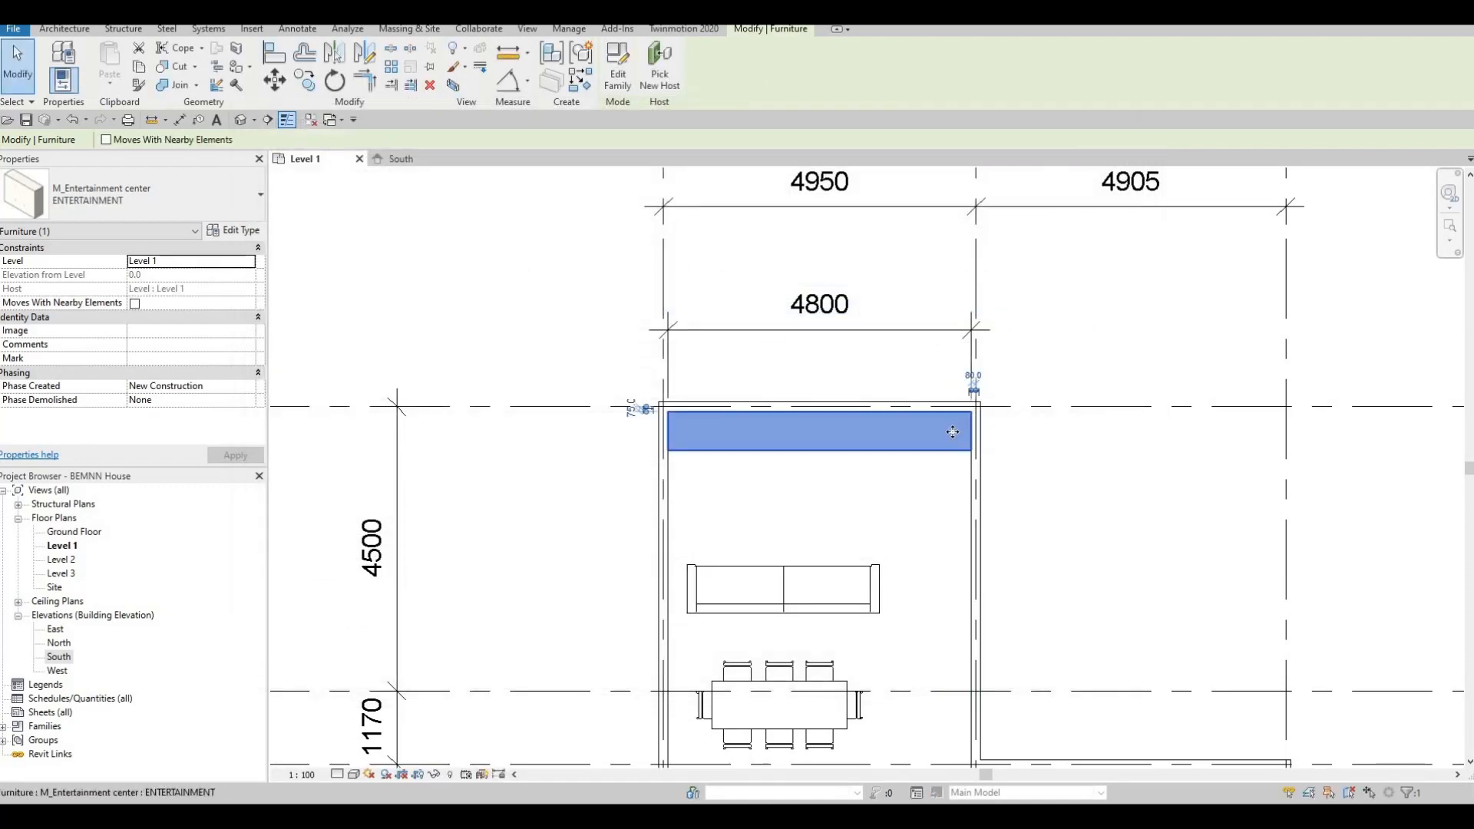
Align the entertainment center's east side with the inner face of the north room's east wall.
scroll(967, 426, "up", 8)
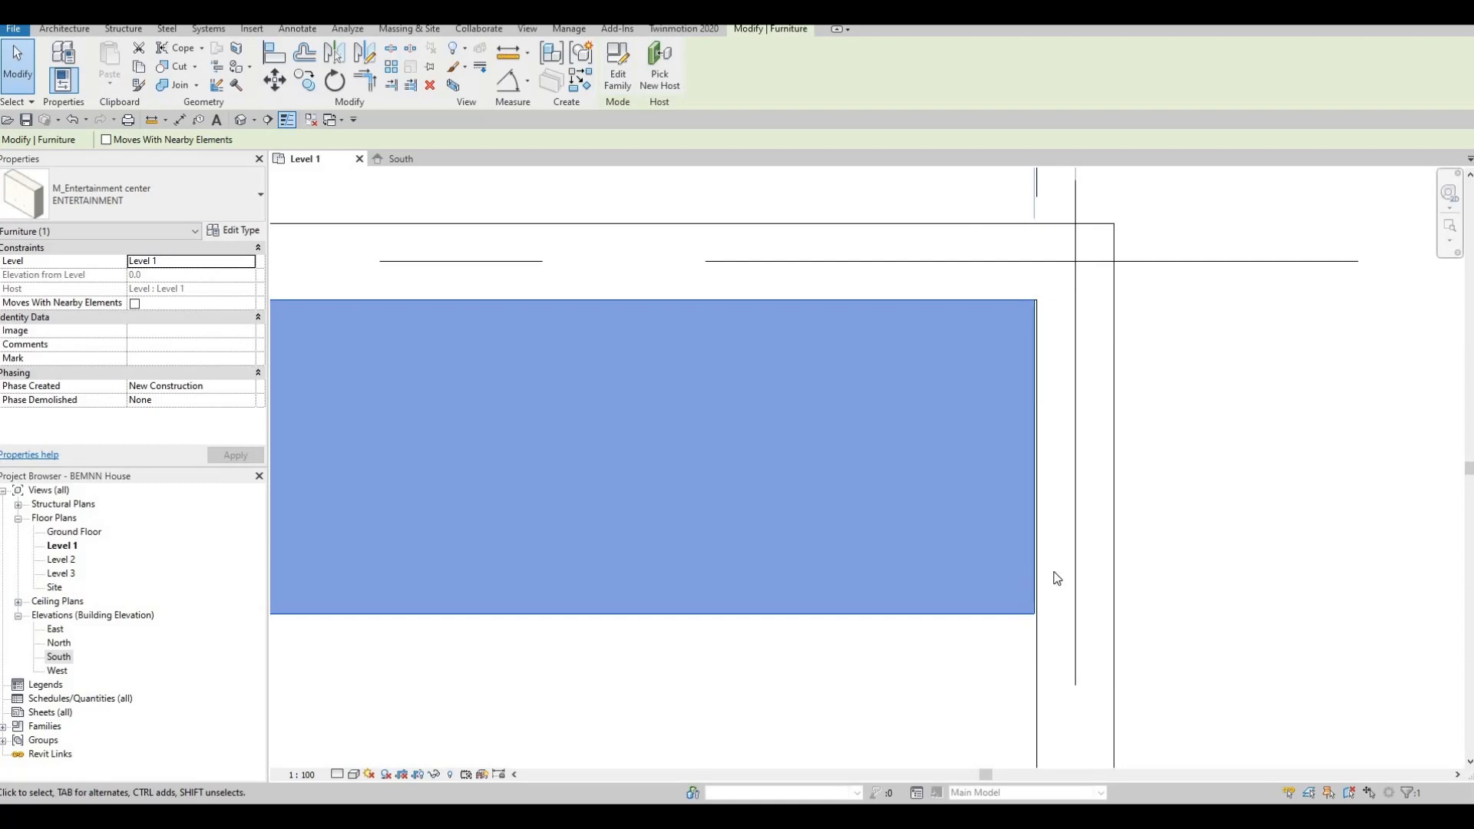
middle_click_drag(1057, 578, 1244, 483)
scroll(1243, 484, "down", 5)
middle_click_drag(323, 405, 408, 306)
scroll(645, 411, "up", 2)
scroll(750, 421, "up", 2)
scroll(409, 306, "down", 1)
middle_click_drag(1243, 437, 594, 393)
scroll(1048, 393, "down", 1)
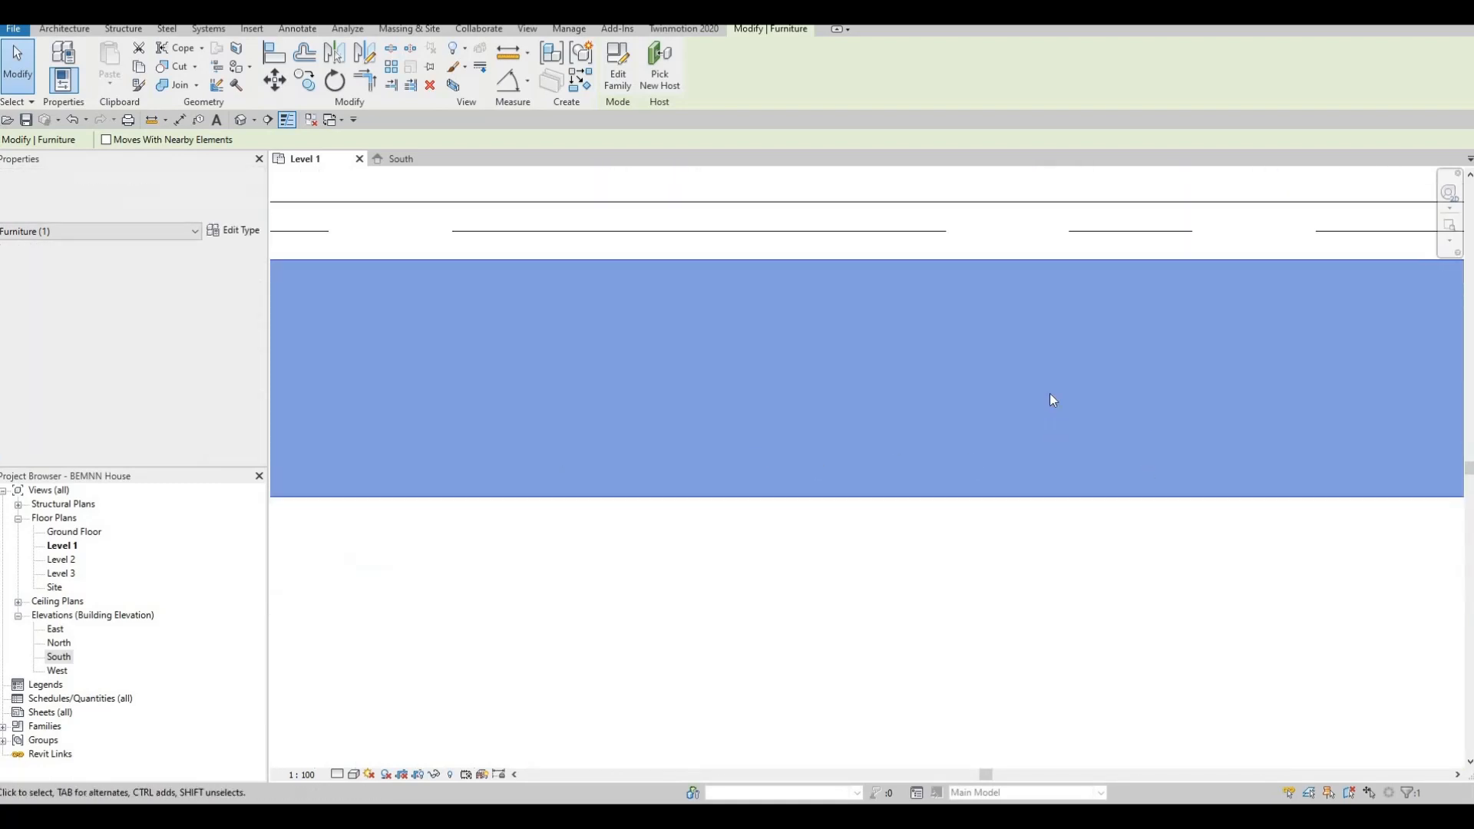
scroll(1048, 393, "down", 1)
middle_click_drag(1243, 331, 858, 361)
scroll(858, 361, "up", 7)
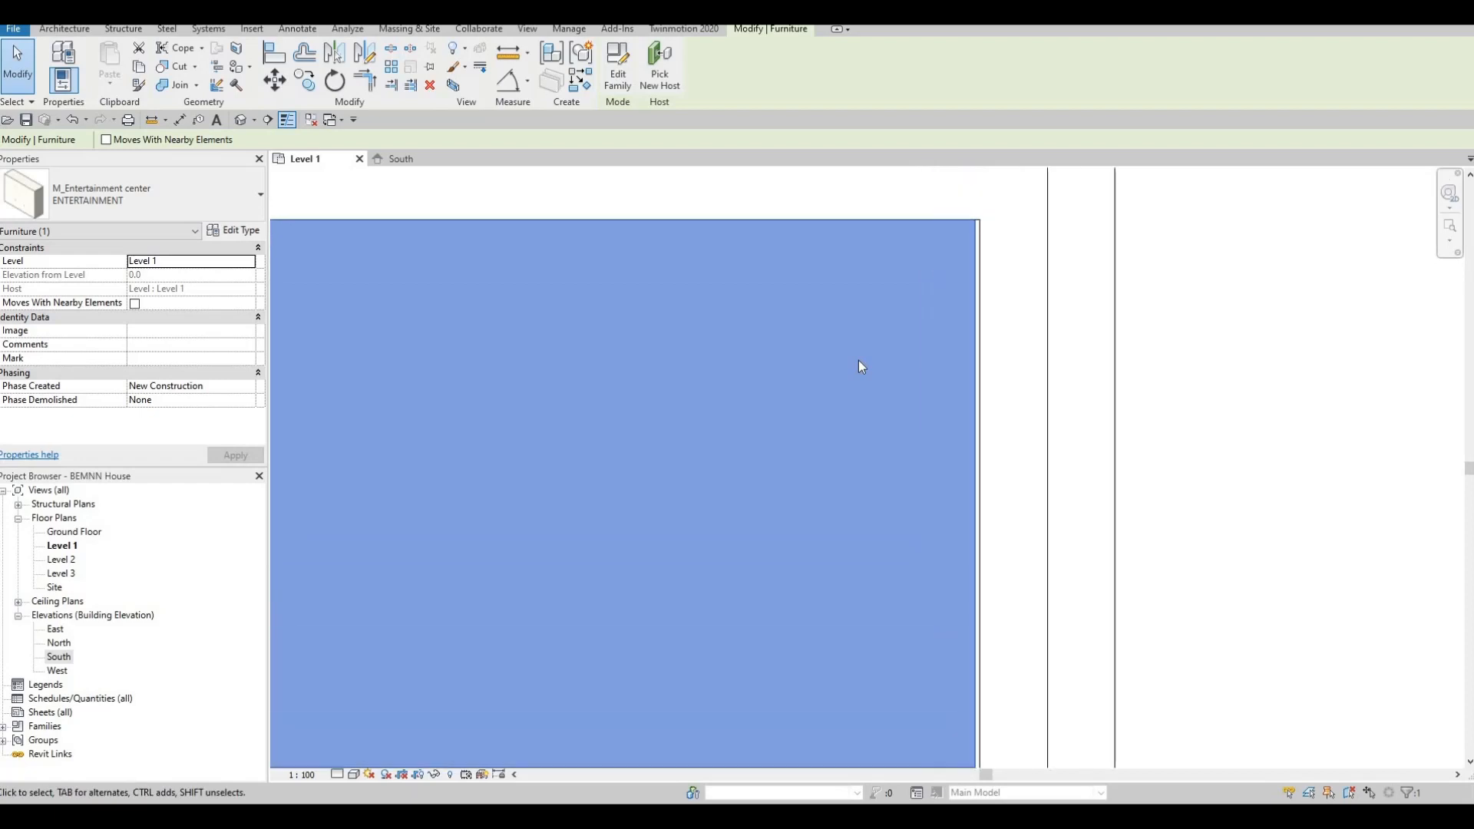
key("a")
key("l")
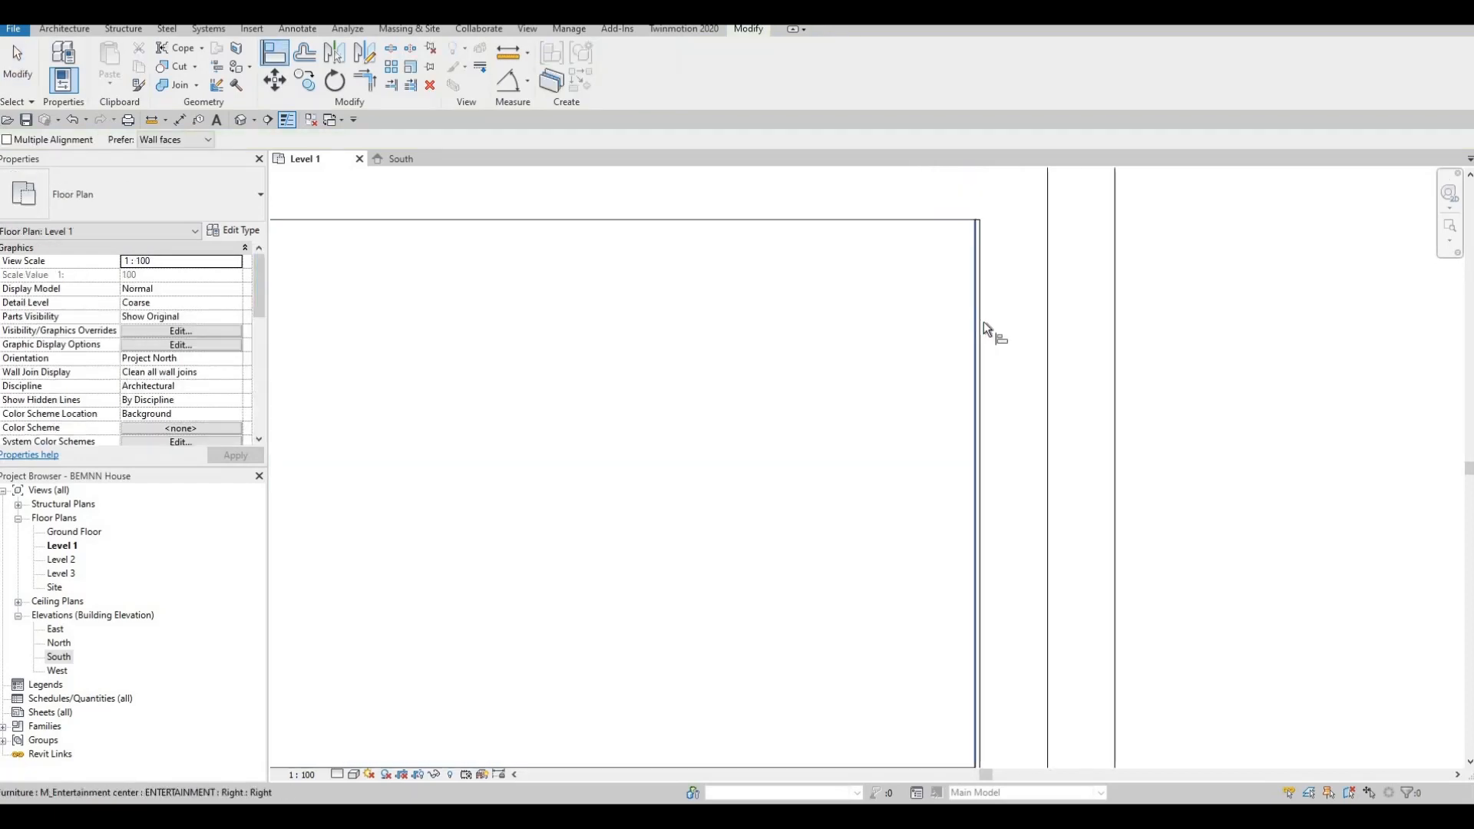
left_click(972, 378)
left_click(972, 377)
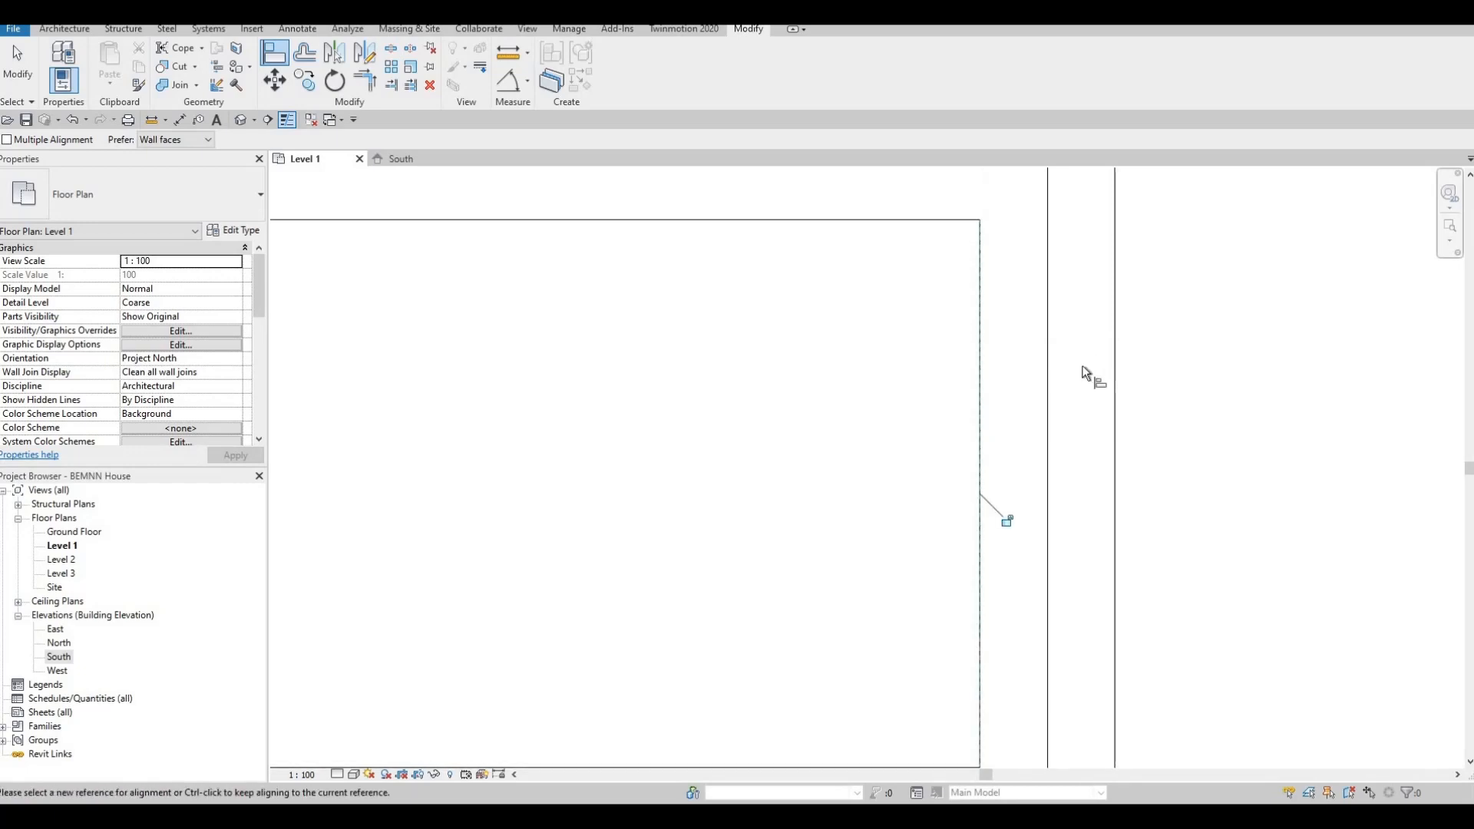
Examine the entertainment center's fit against the west wall at the room's northwest corner, and end the alignment.
scroll(1081, 365, "down", 1)
middle_click_drag(593, 170, 805, 436)
scroll(1079, 368, "down", 2)
scroll(1113, 390, "down", 2)
middle_click_drag(560, 316, 894, 324)
scroll(894, 325, "down", 1)
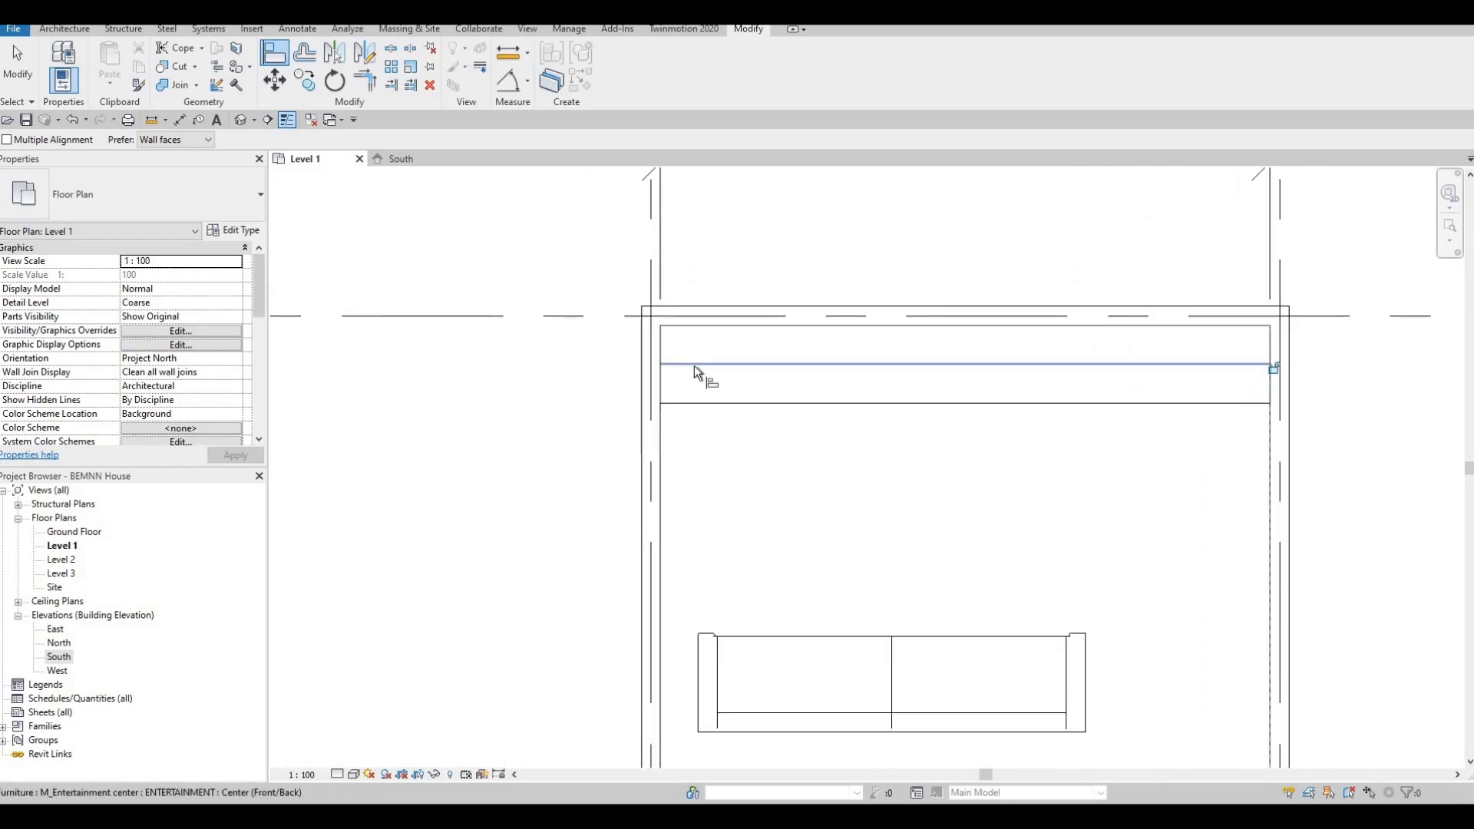
scroll(691, 326, "up", 4)
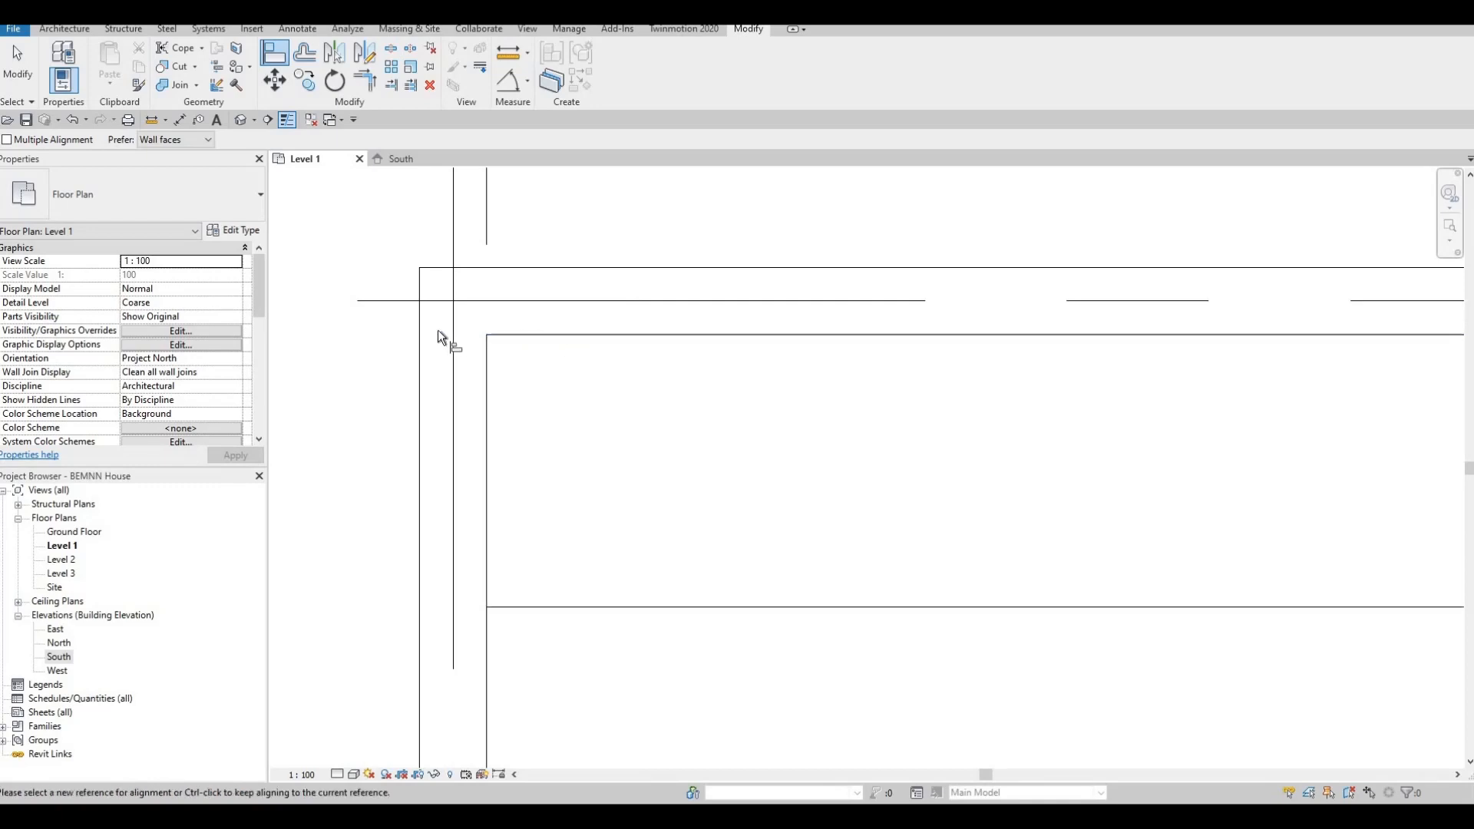
scroll(438, 329, "up", 4)
scroll(484, 322, "down", 7)
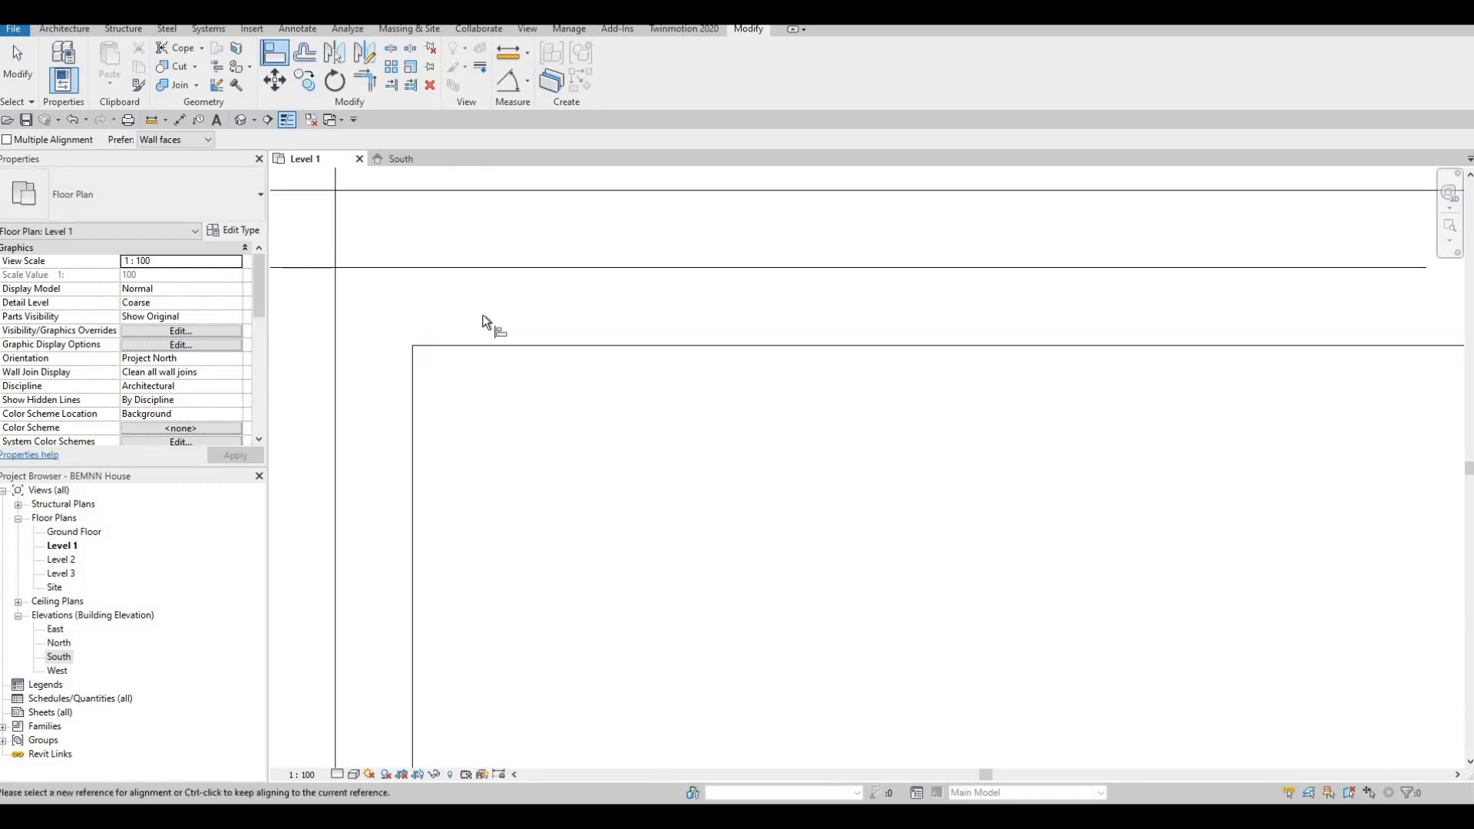
scroll(740, 418, "down", 2)
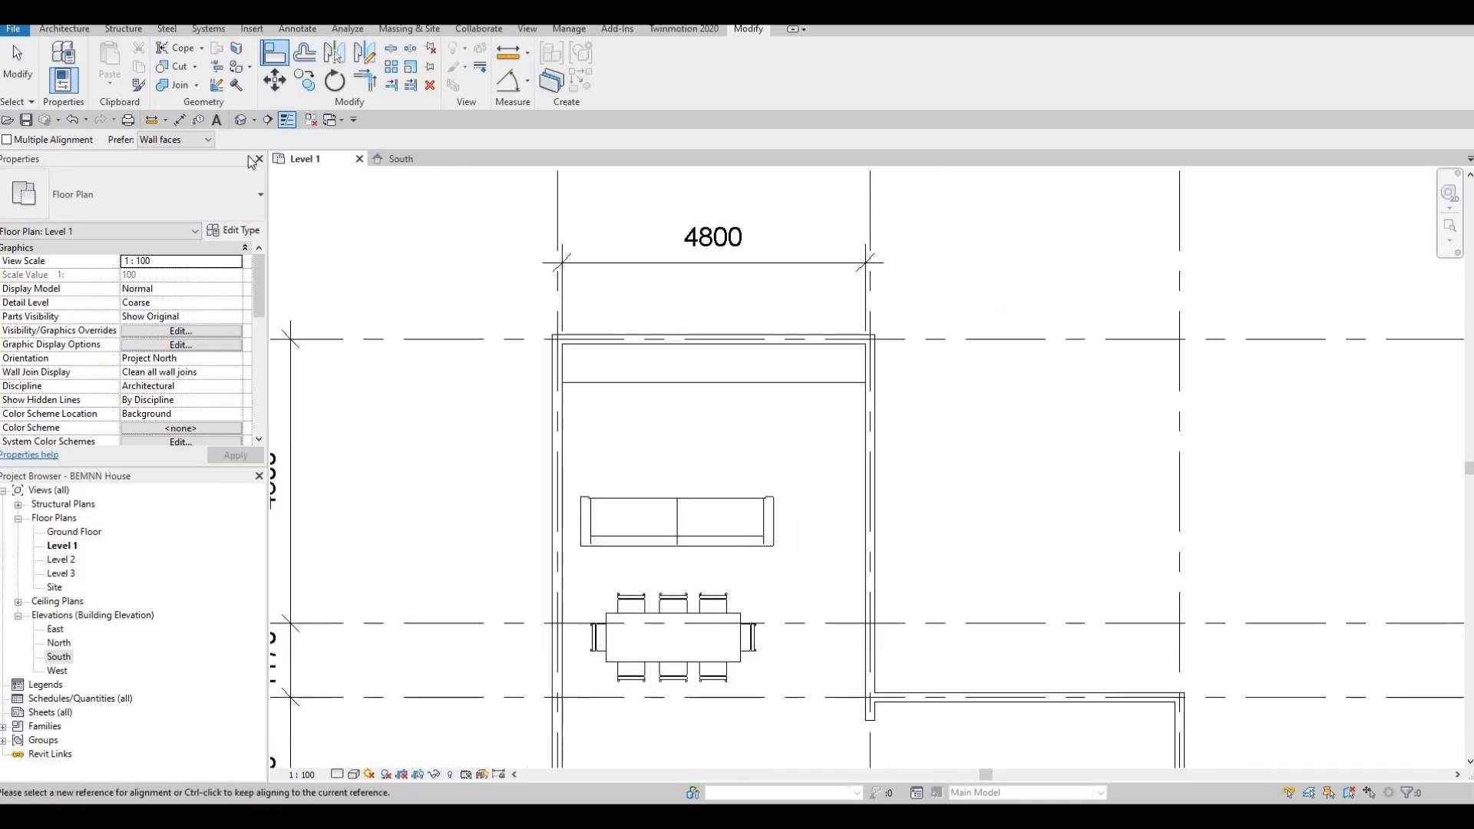
key("Escape")
key("Escape")
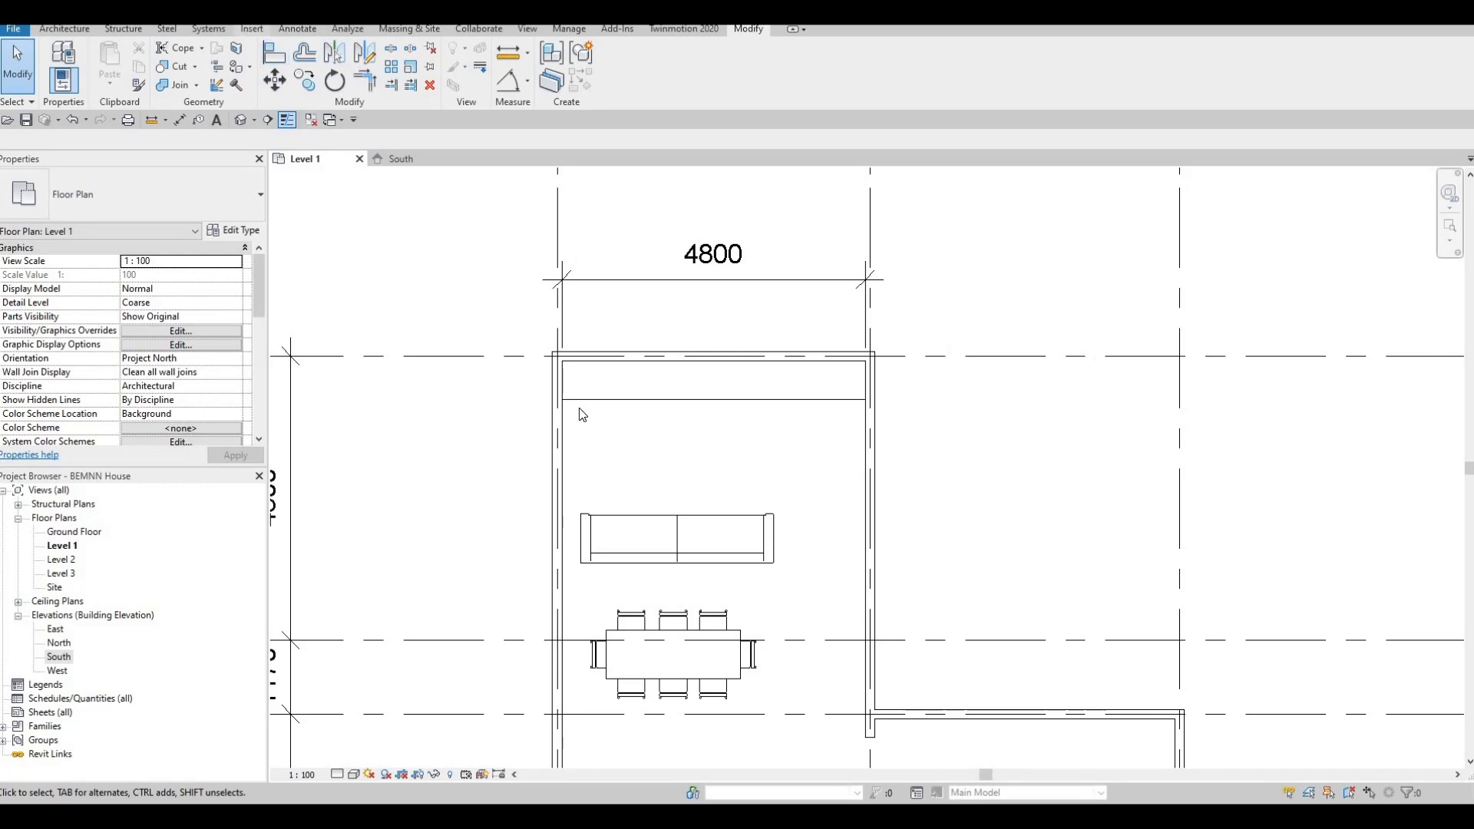
Load the M_TV - Flat Screen family from the Furniture library folder.
left_click(253, 29)
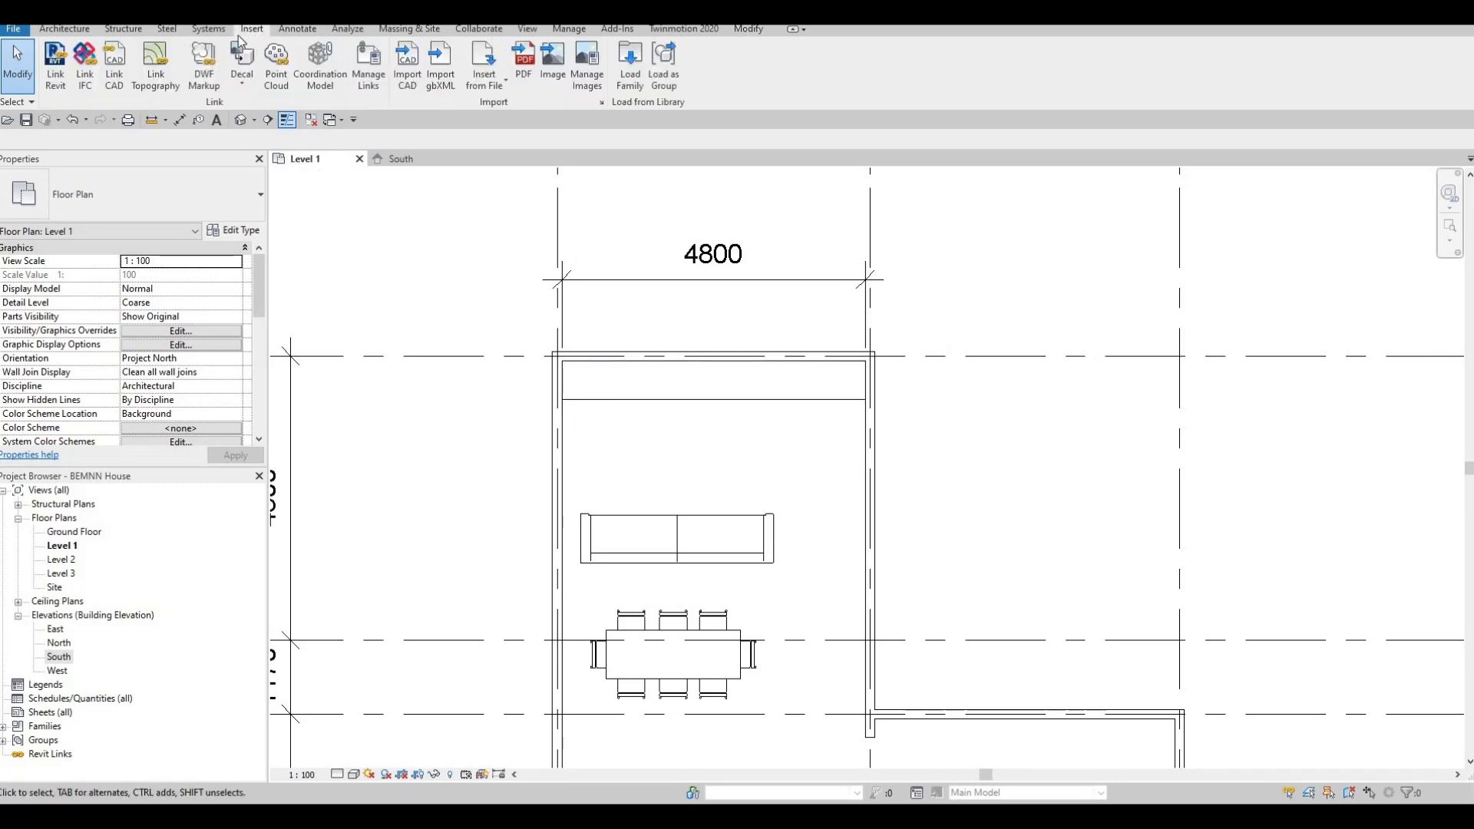
left_click(627, 68)
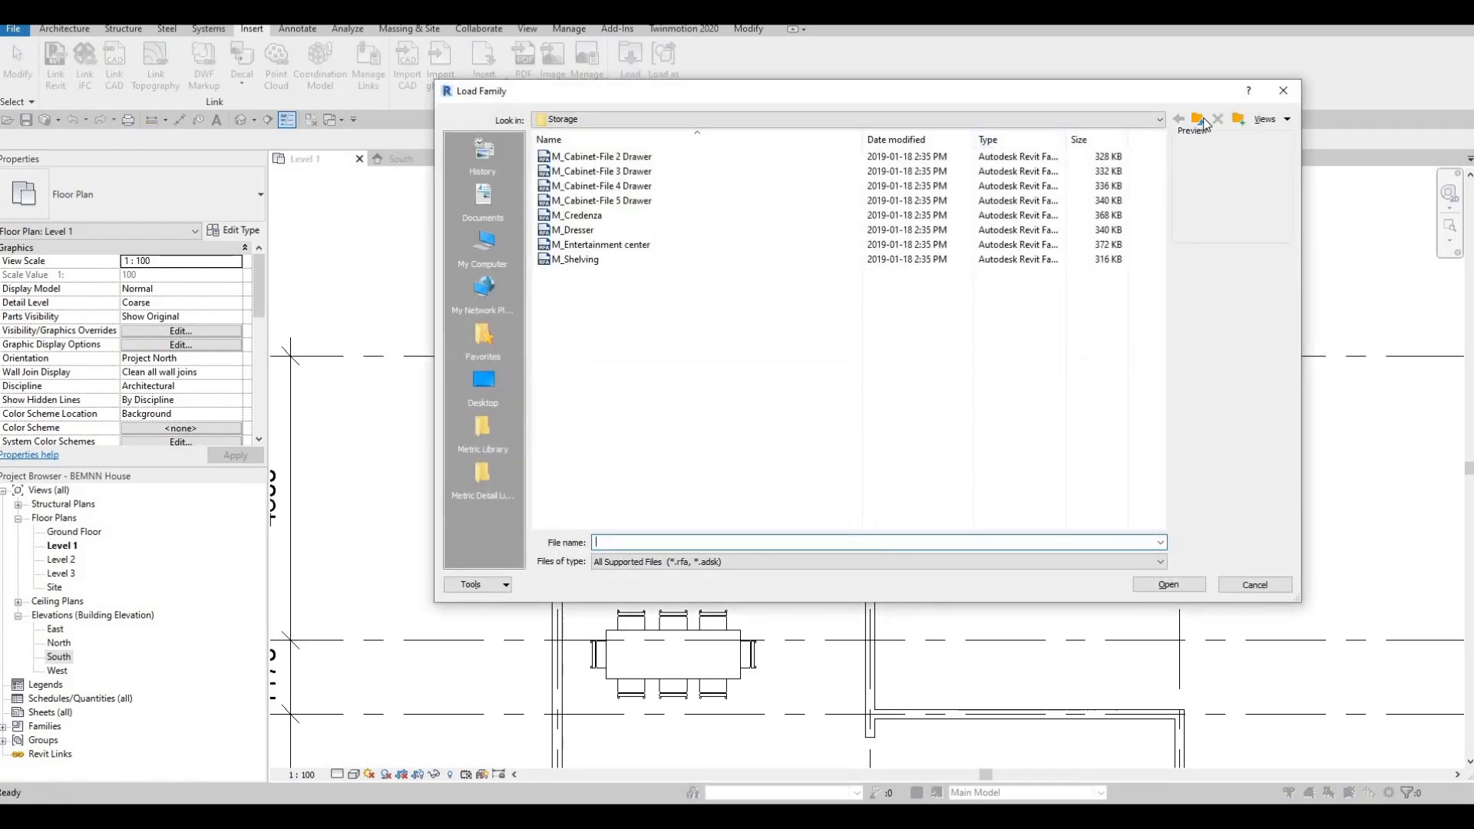
left_click(1198, 119)
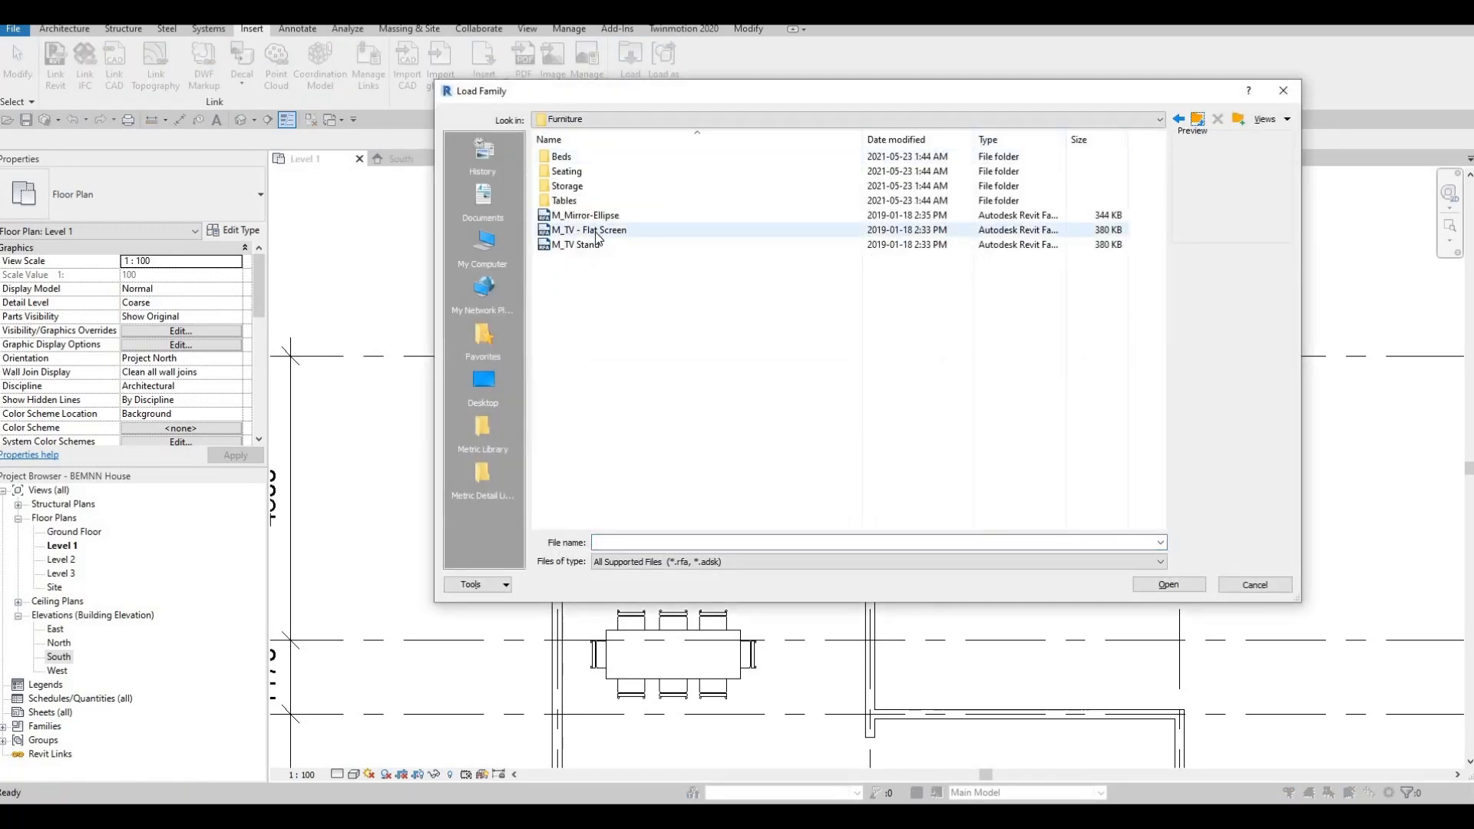
left_click(598, 232)
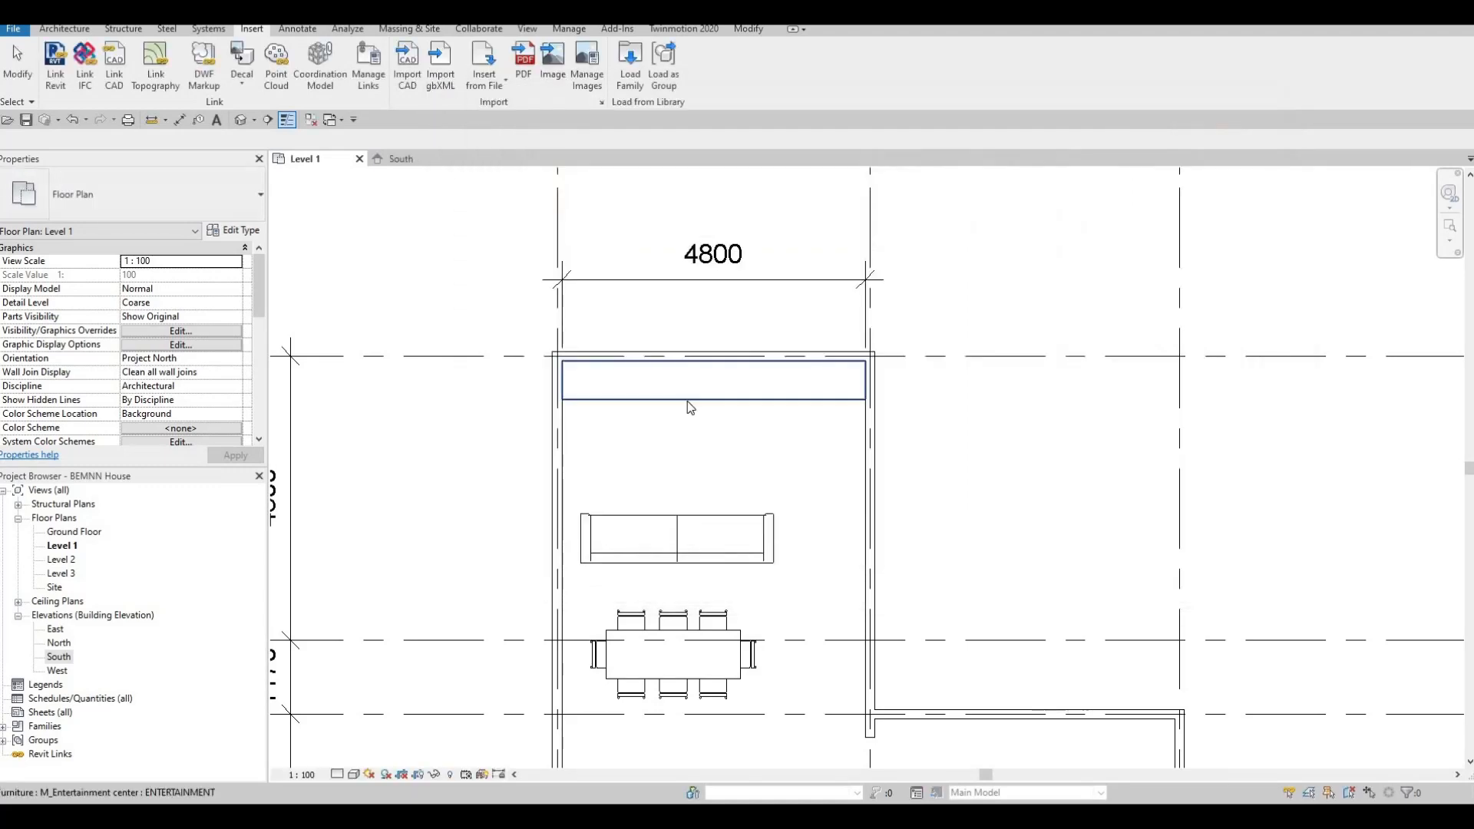
key("c")
key("m")
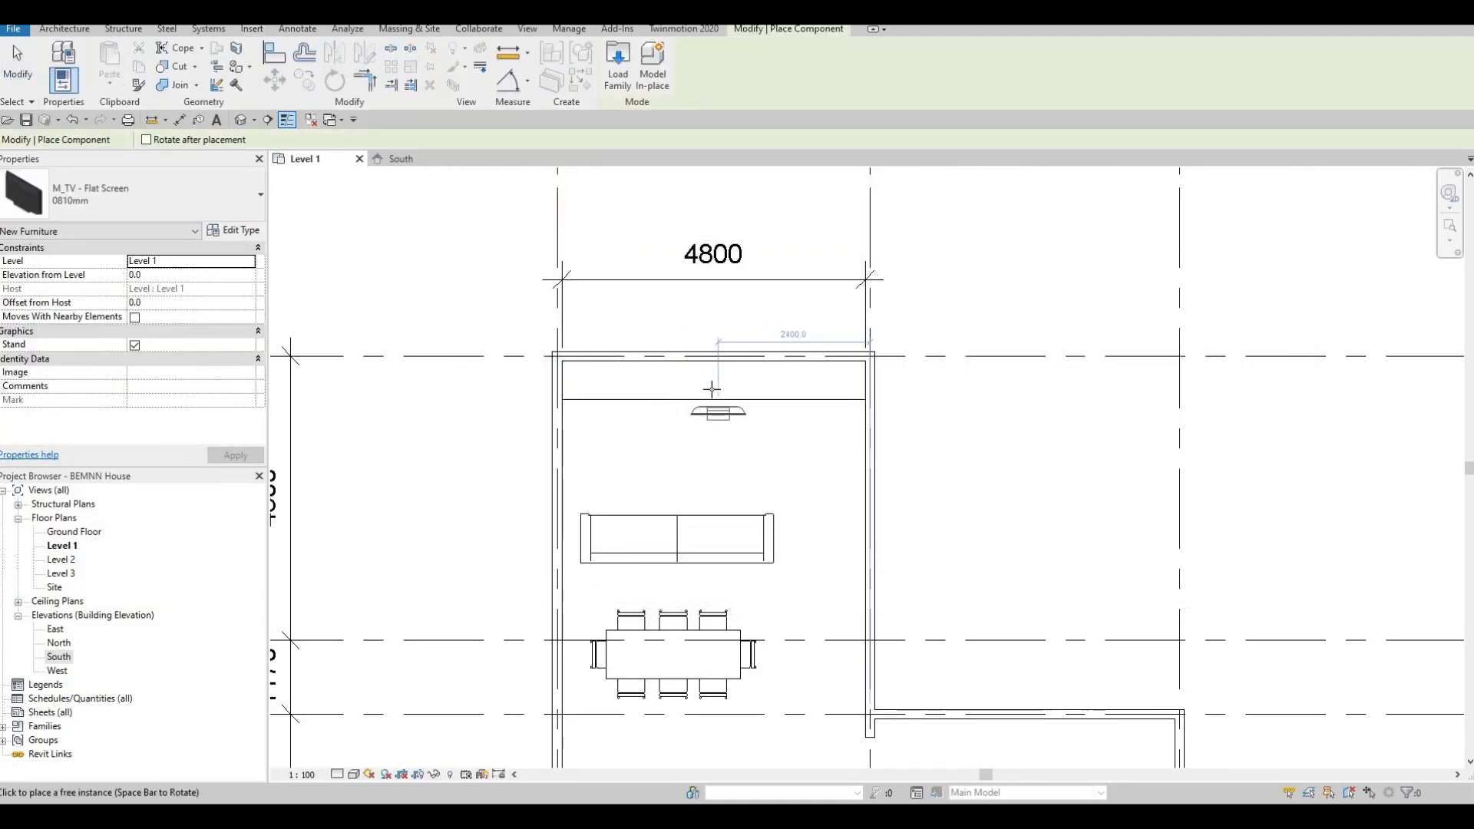
scroll(708, 385, "up", 3)
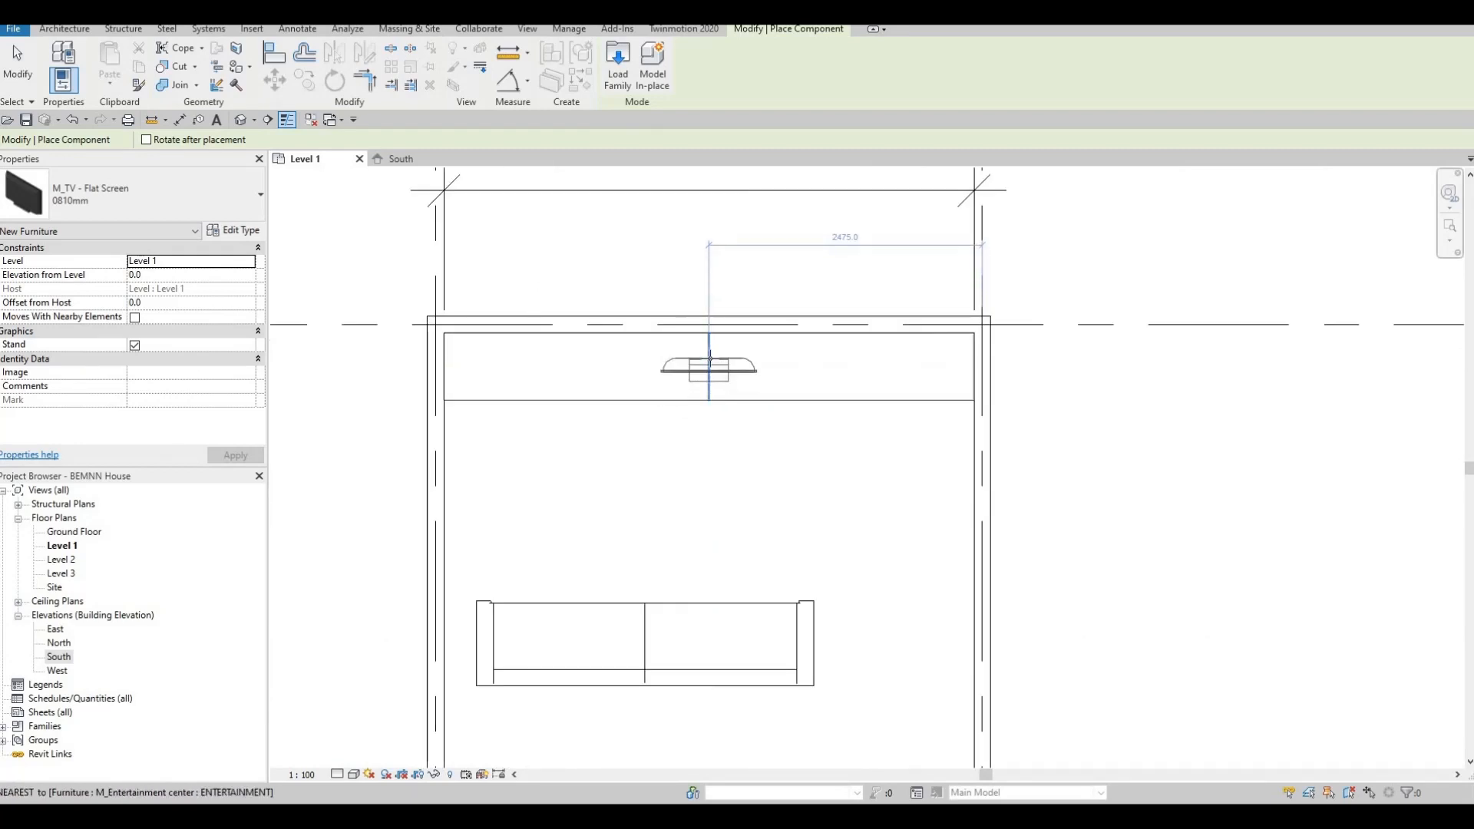
key("Escape")
key("Escape")
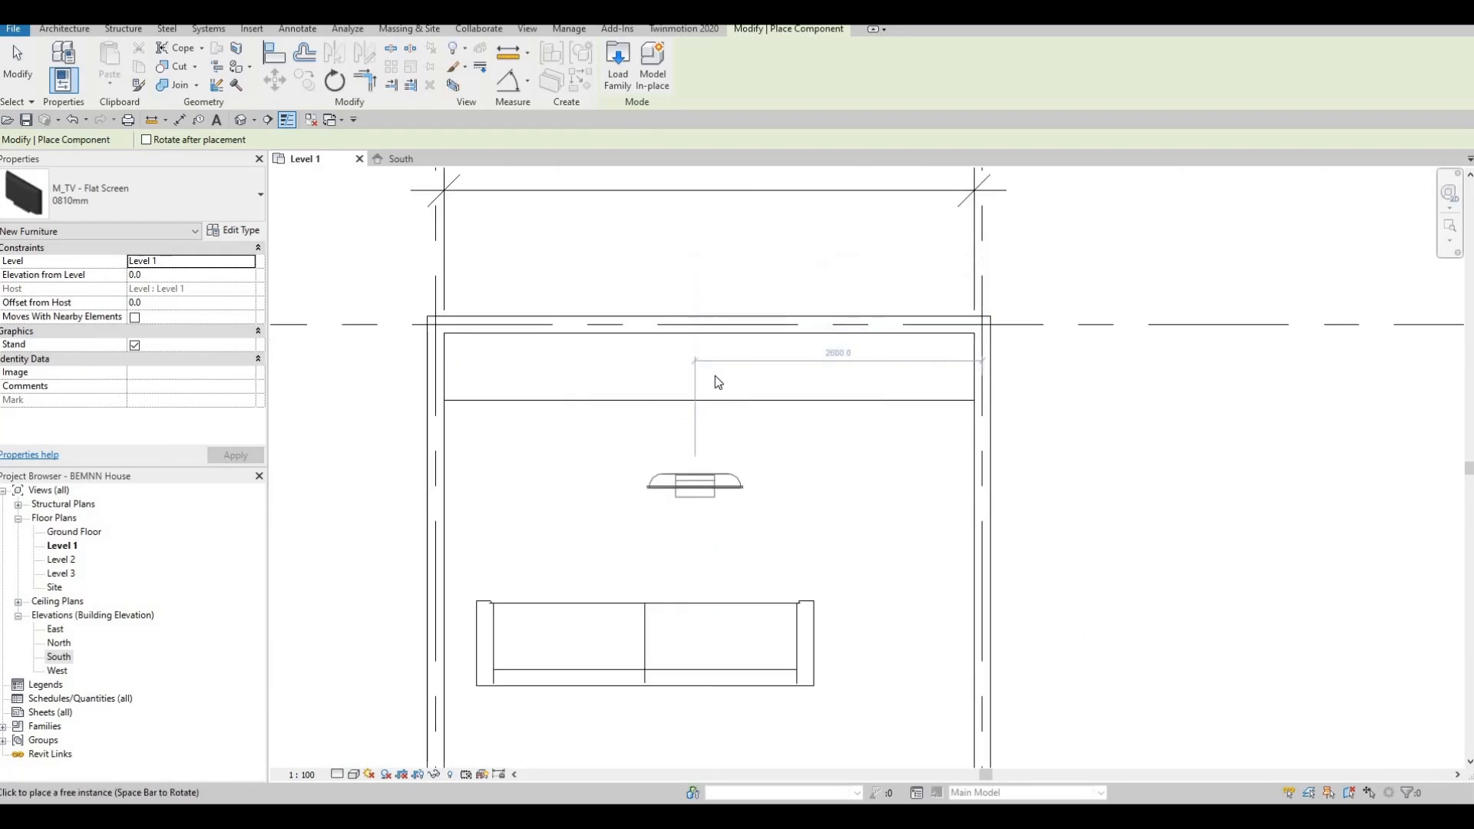
Draw a north-facing section across the room between the entertainment center and the sofa, with its depth ending just beyond the north wall.
scroll(683, 449, "down", 2)
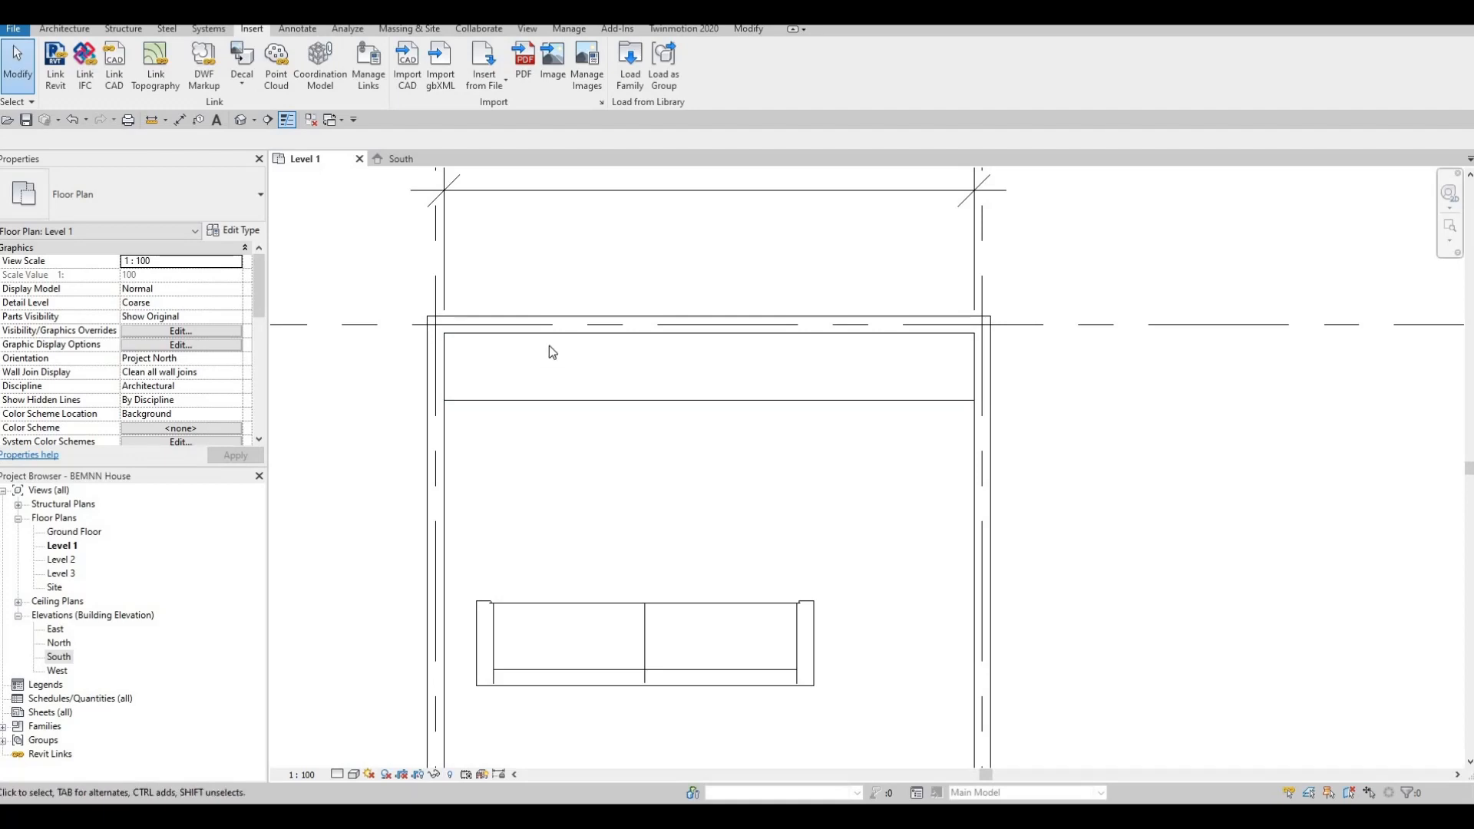
left_click(268, 119)
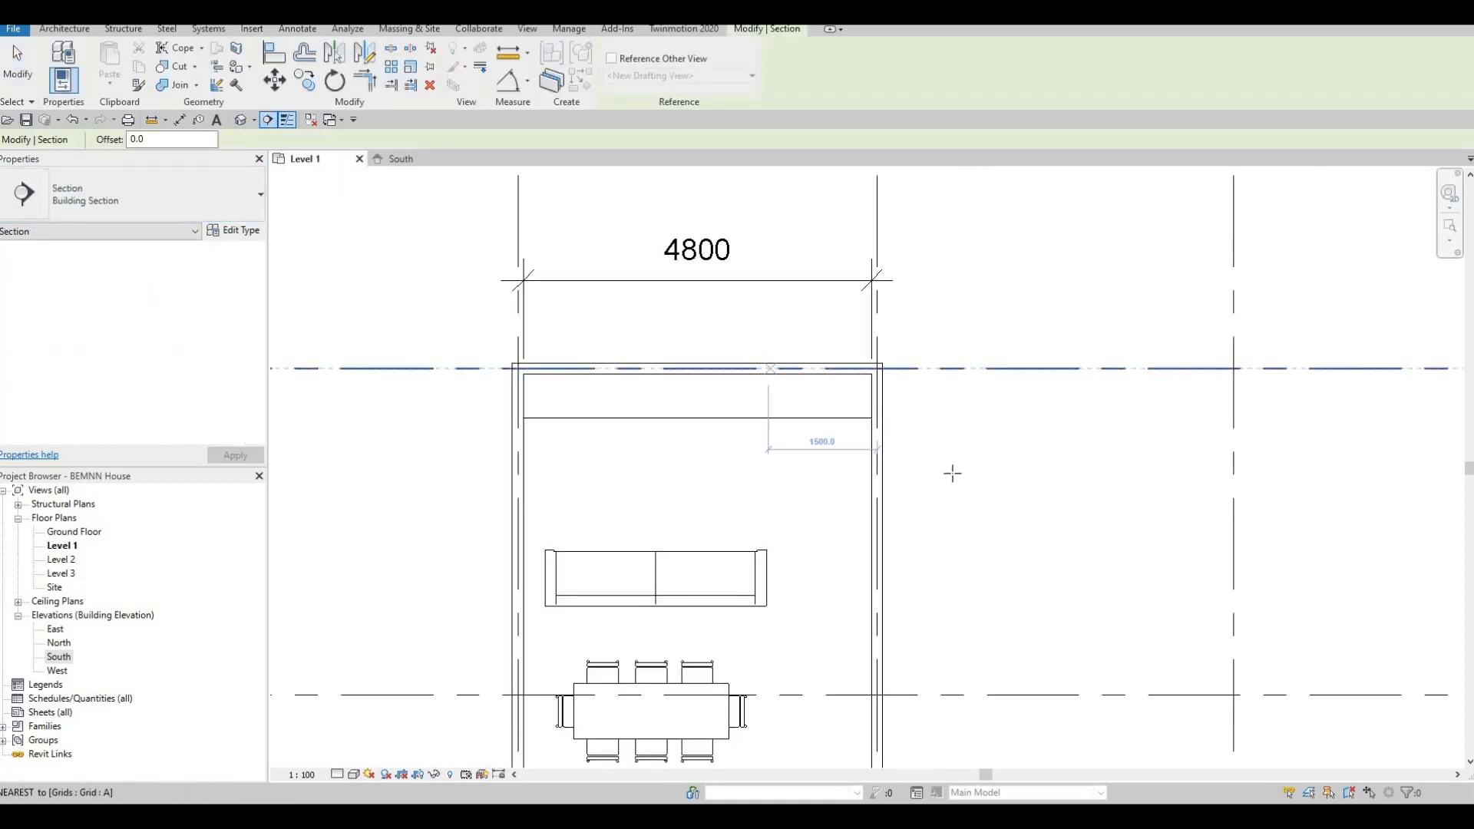
left_click(954, 476)
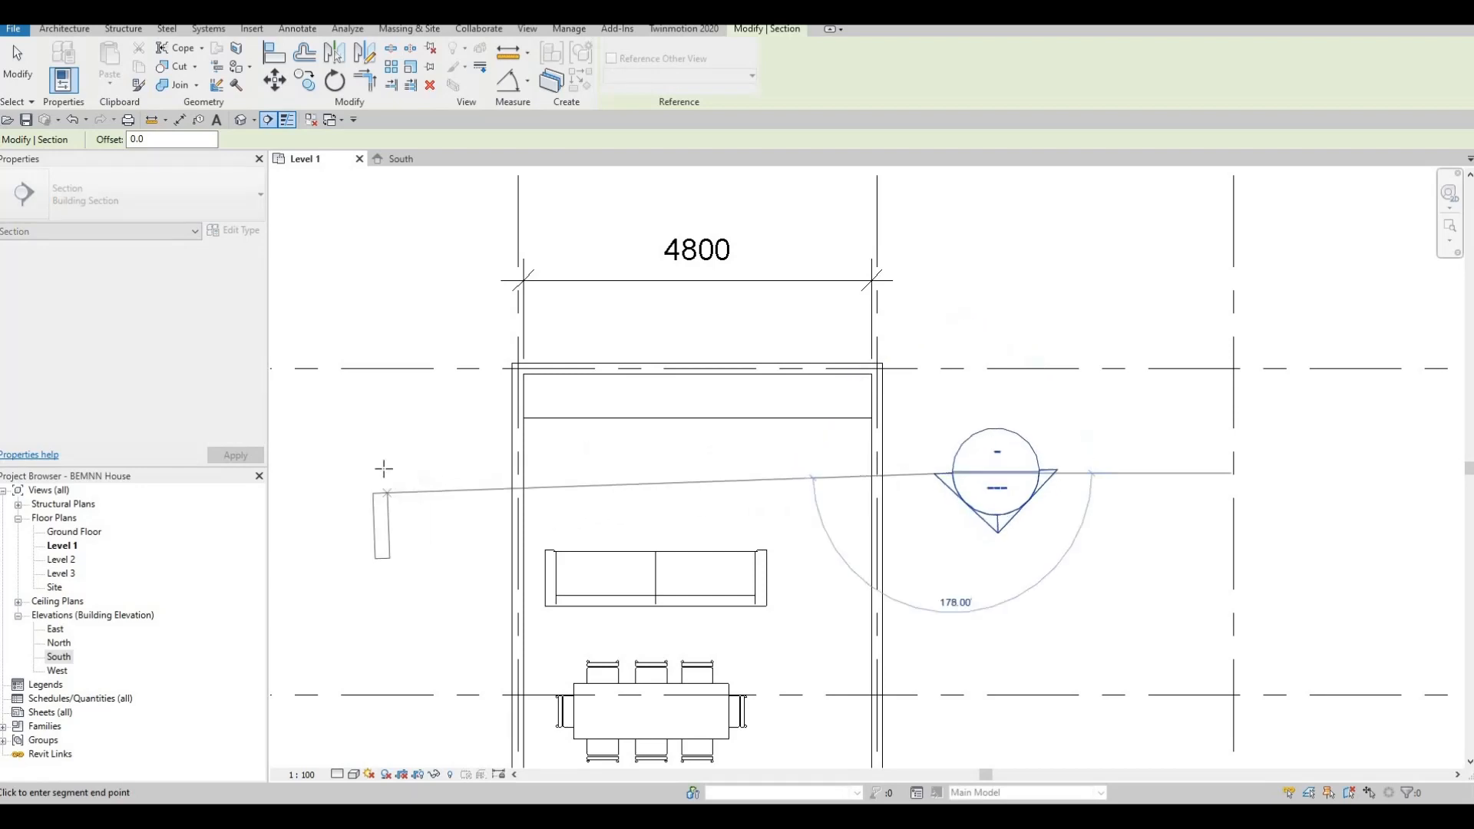
left_click(415, 494)
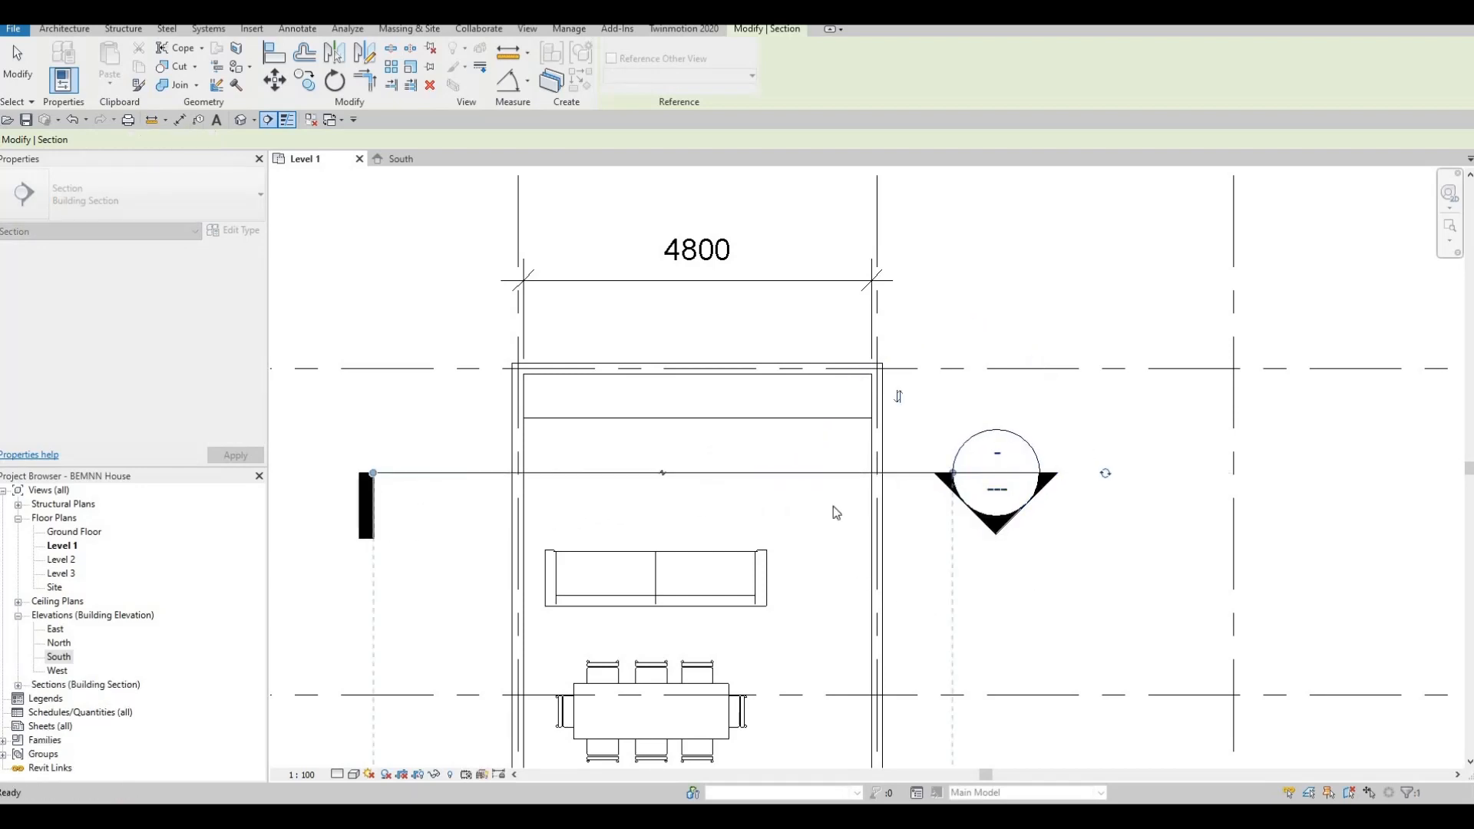
key("Escape")
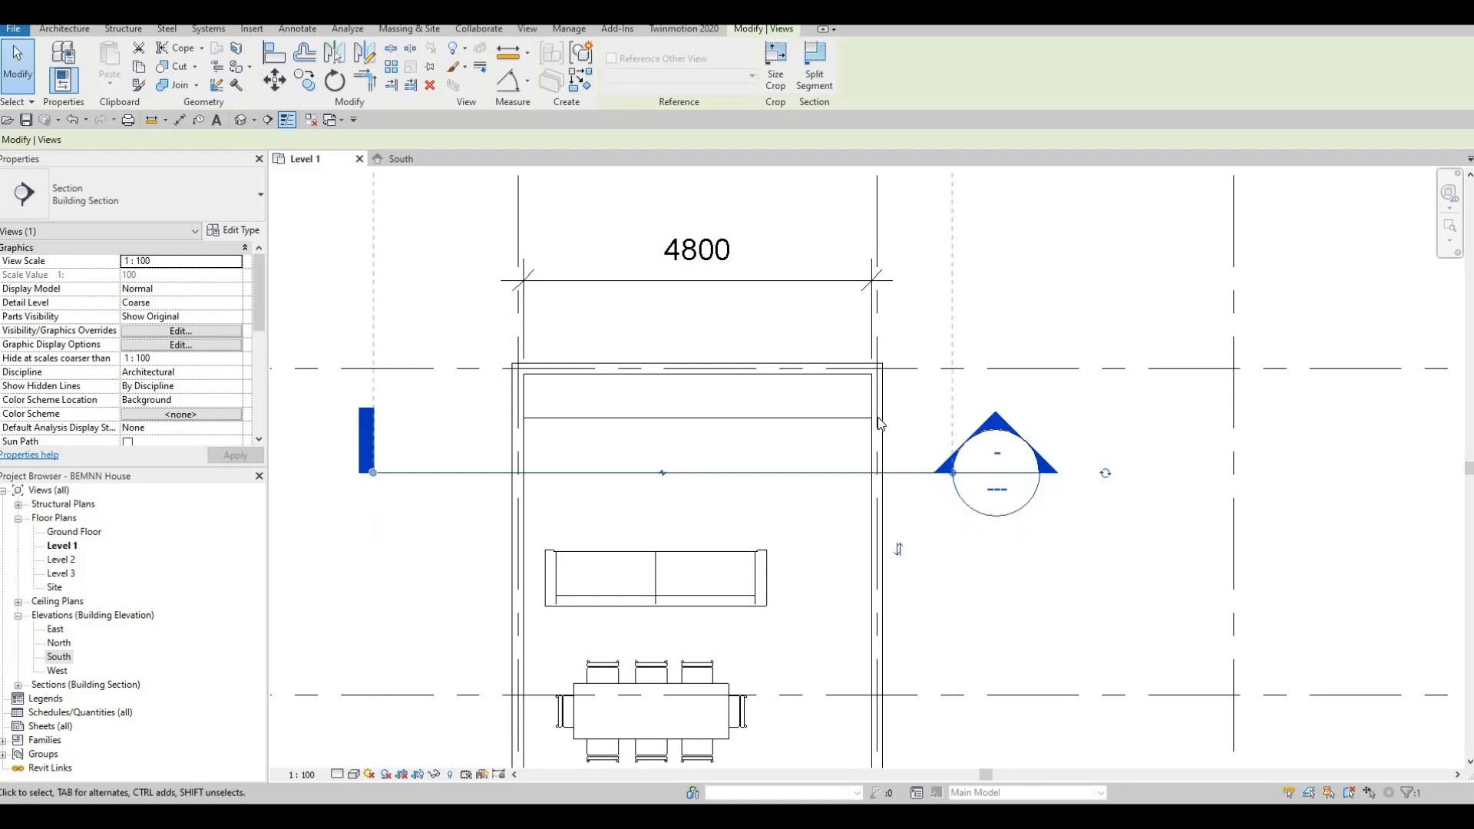
scroll(822, 356, "down", 5)
left_click_drag(810, 341, 691, 585)
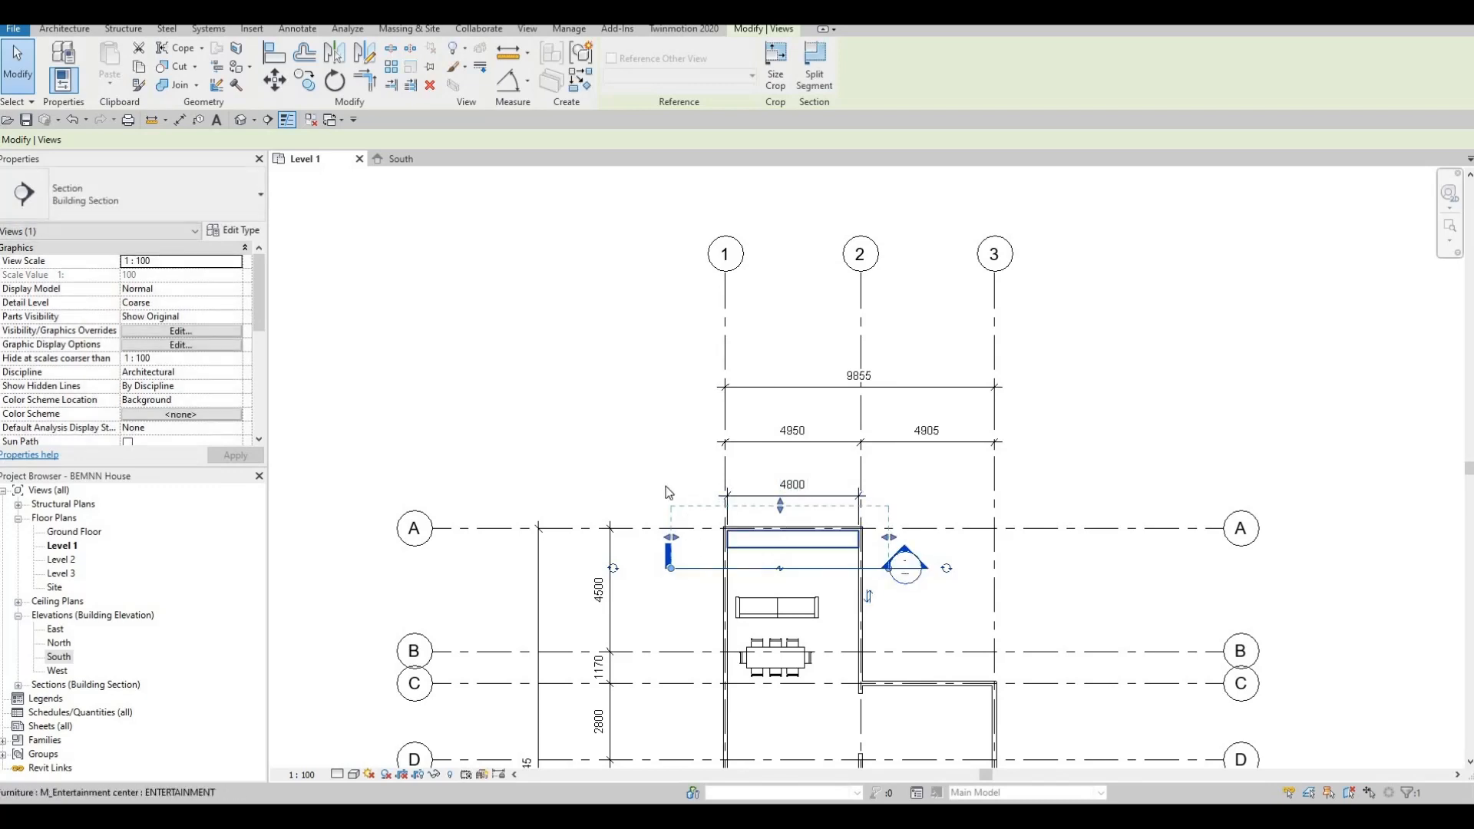
Open the view of the section drawn between the entertainment center and the sofa.
scroll(768, 542, "up", 5)
scroll(878, 498, "down", 2)
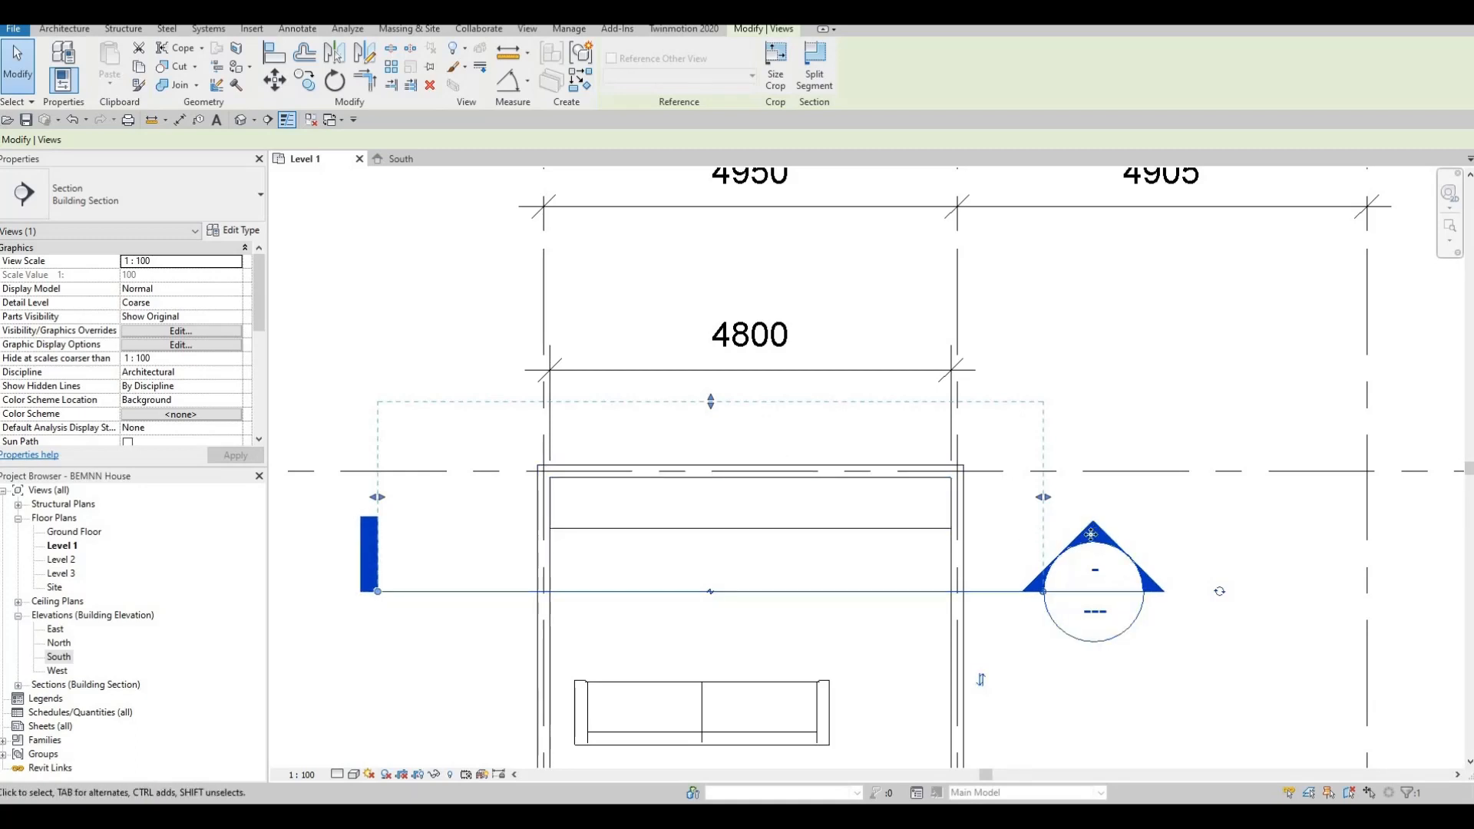
key("Escape")
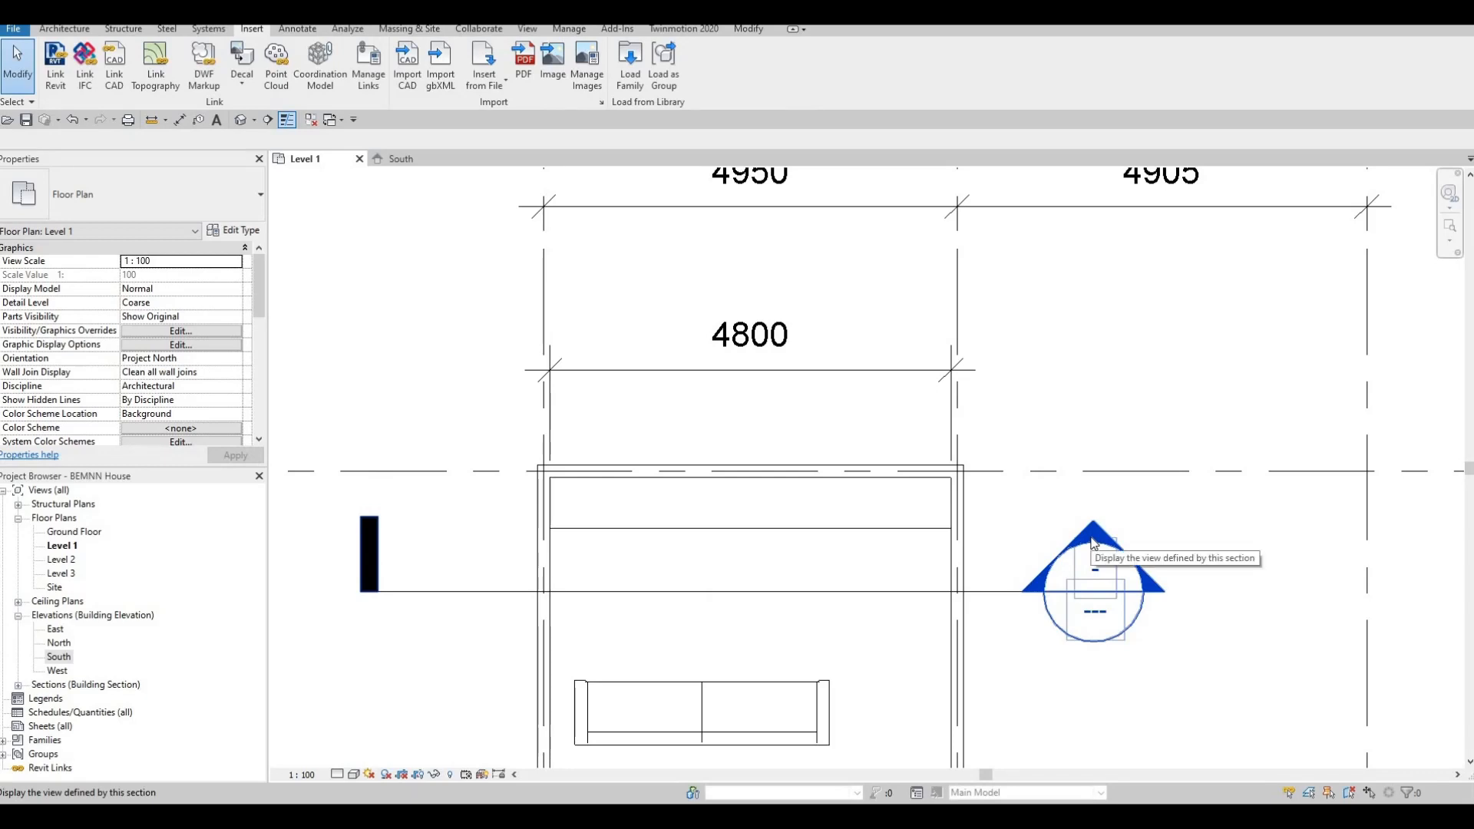
double_click(1094, 543)
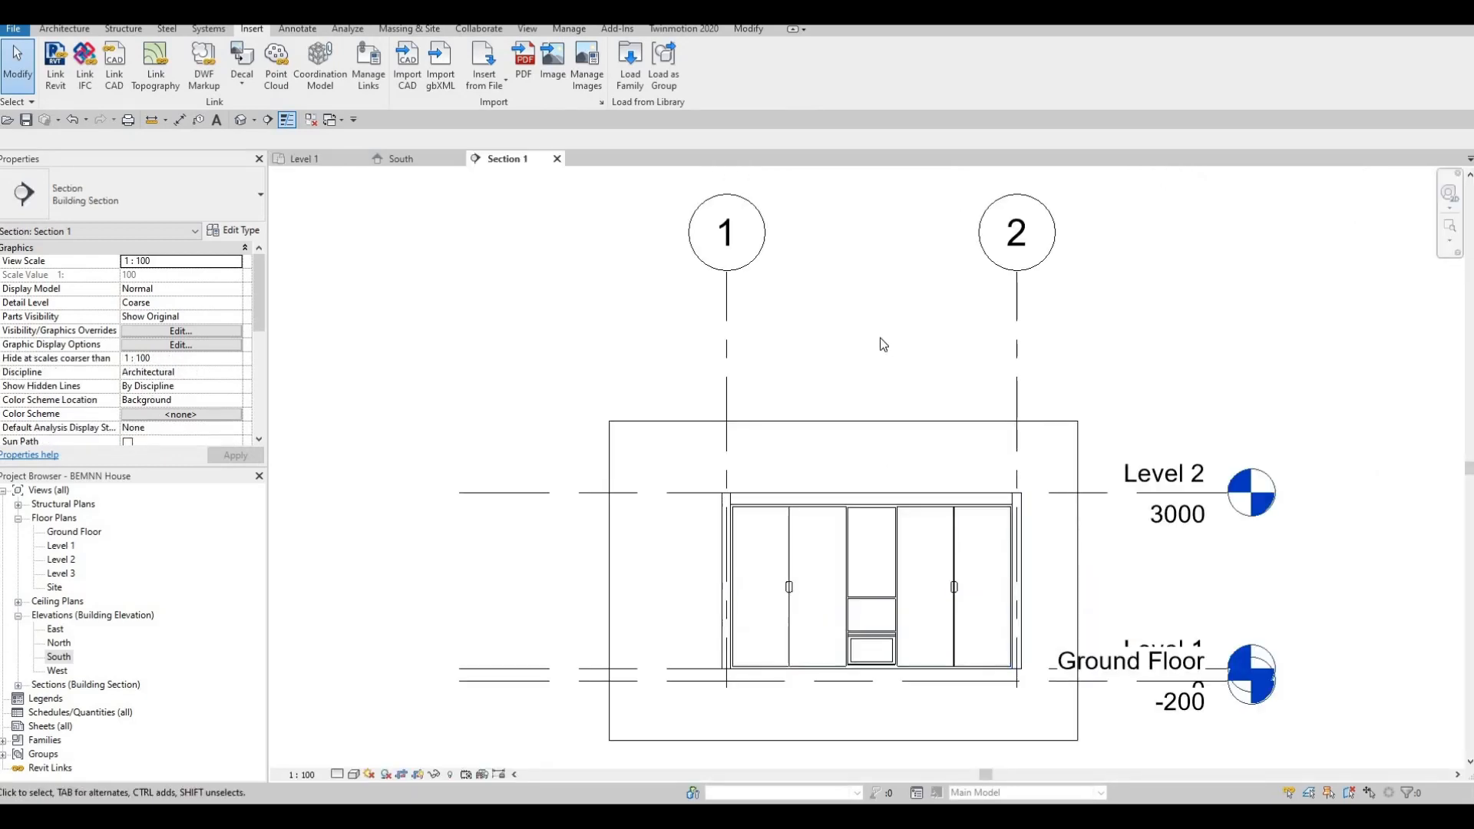
scroll(560, 319, "up", 4)
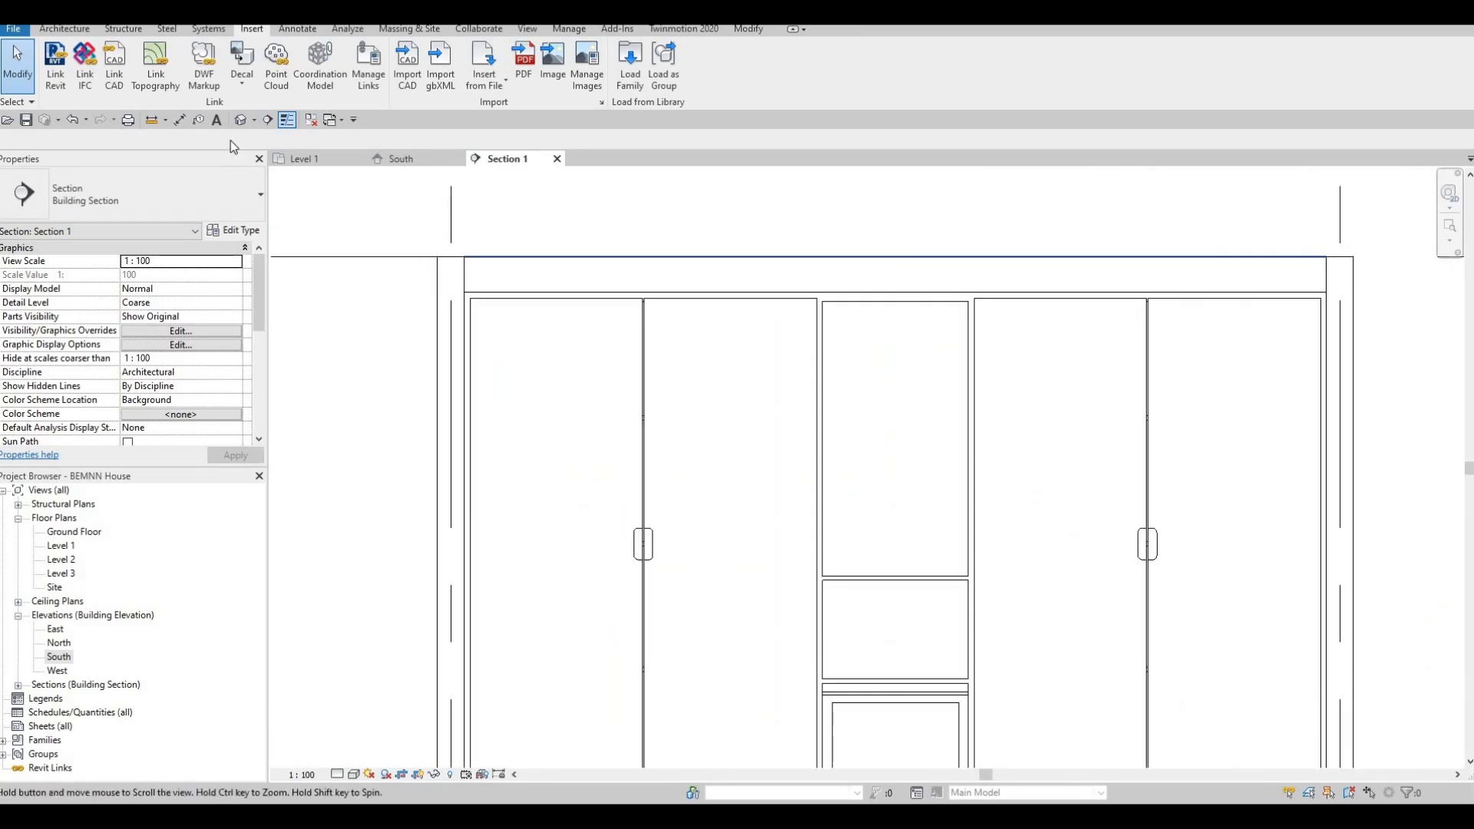
Measure the entertainment center's height from Level 1 to its top edge with a trial aligned dimension, without keeping it.
key("d")
key("i")
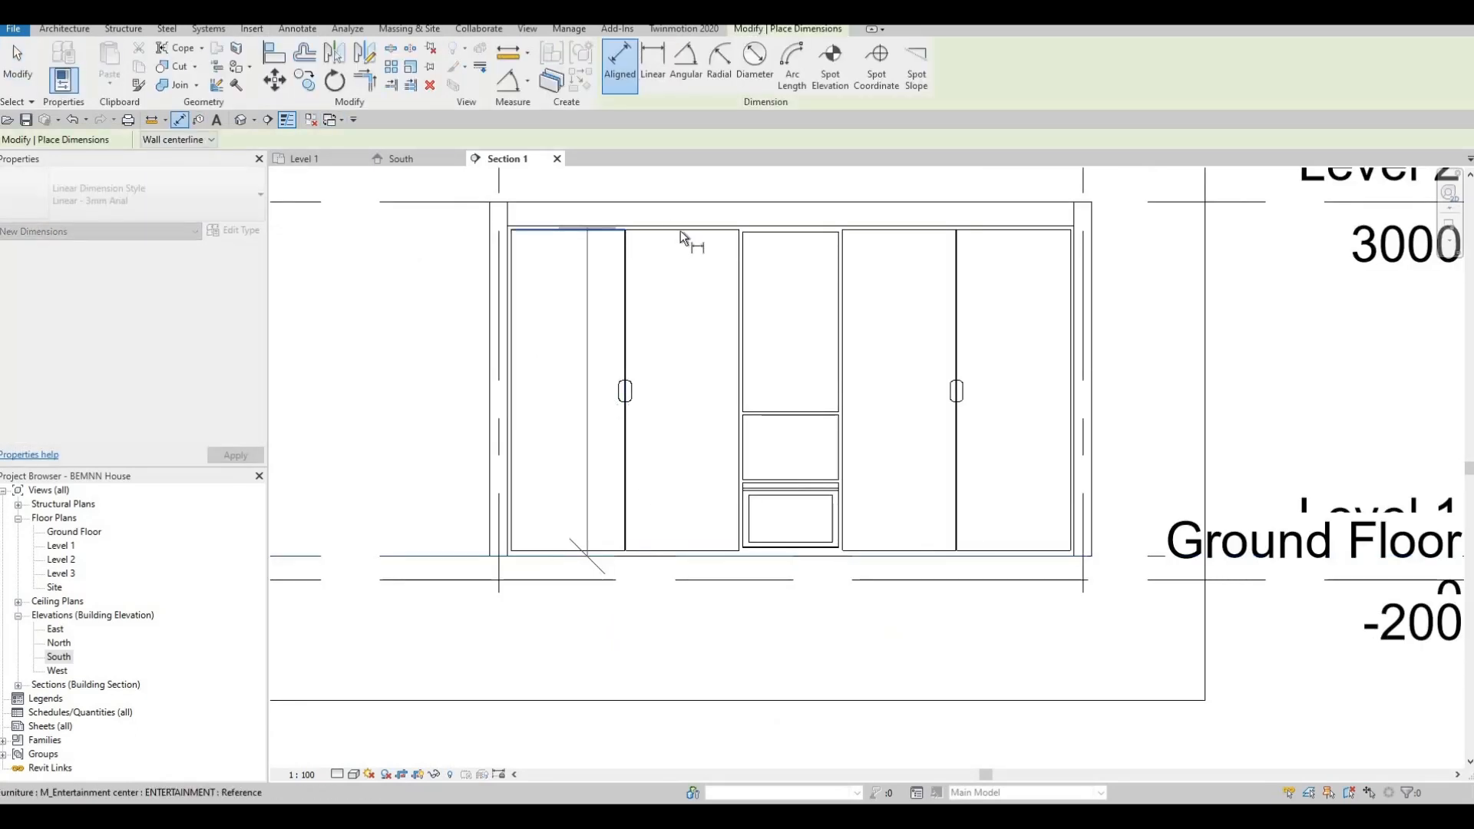
left_click(609, 227)
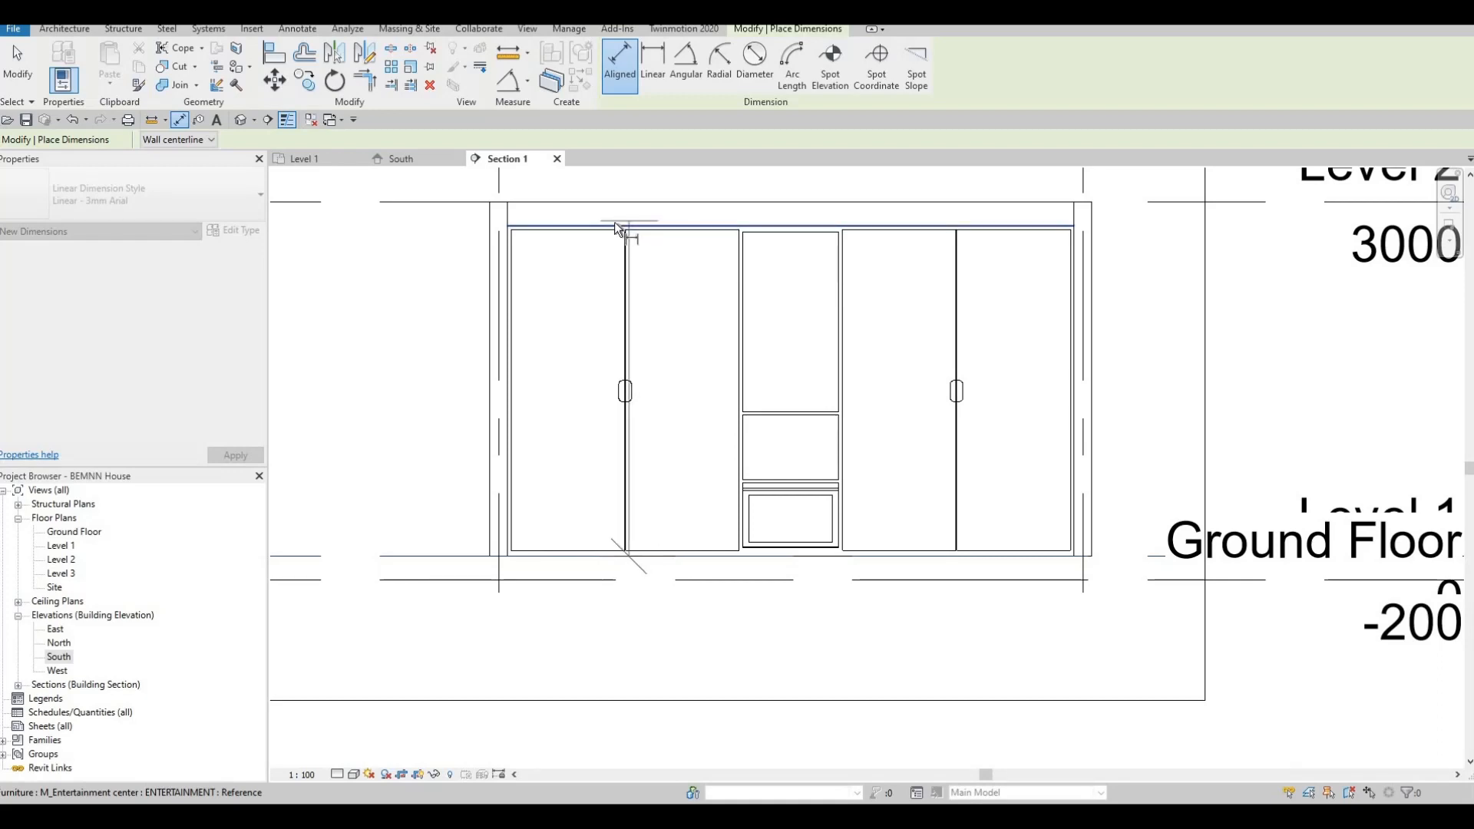
left_click(408, 283)
middle_click_drag(674, 324, 901, 337)
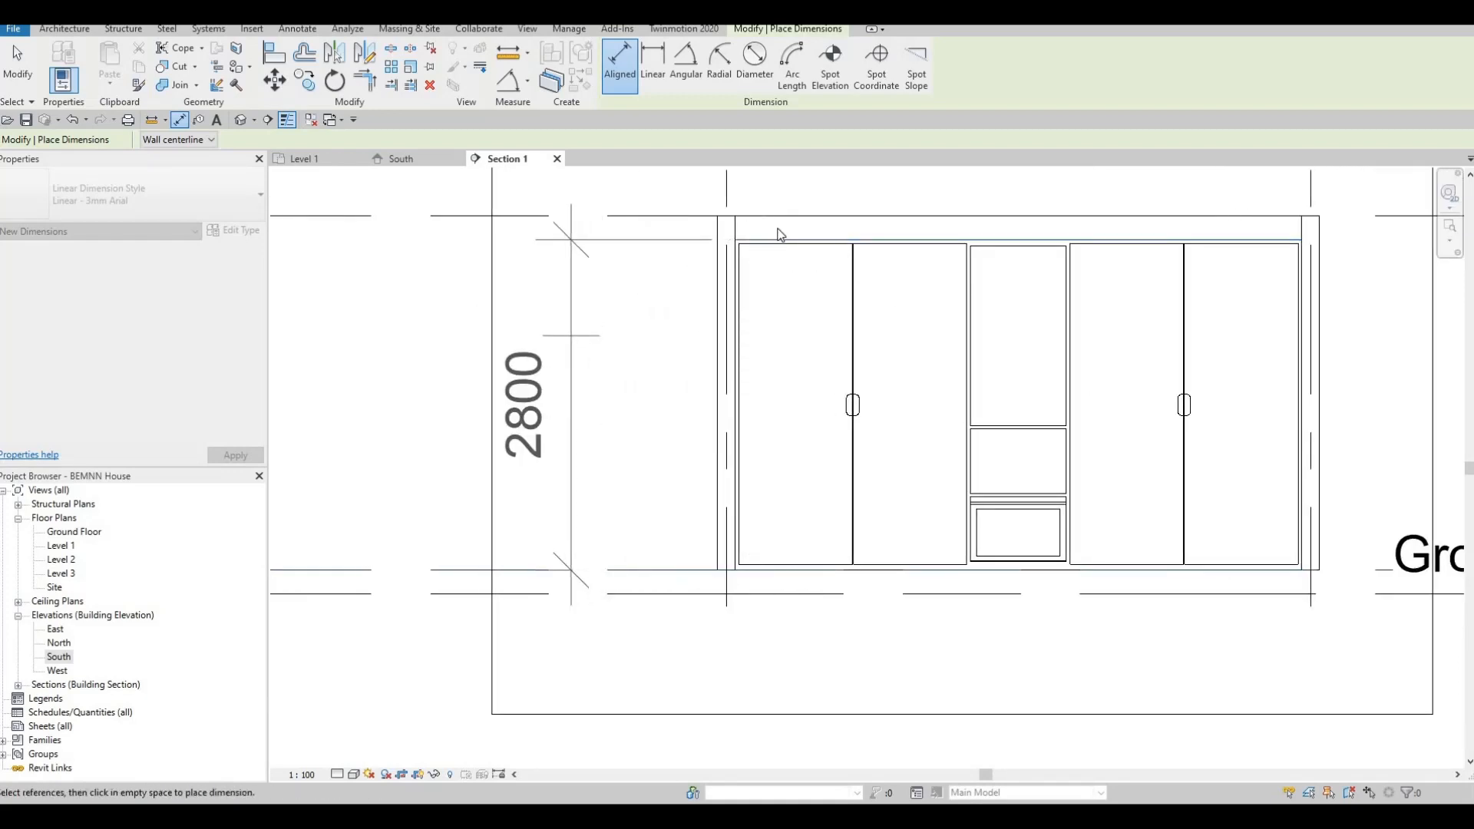
key("Escape")
middle_click_drag(779, 229, 594, 336)
key("Escape")
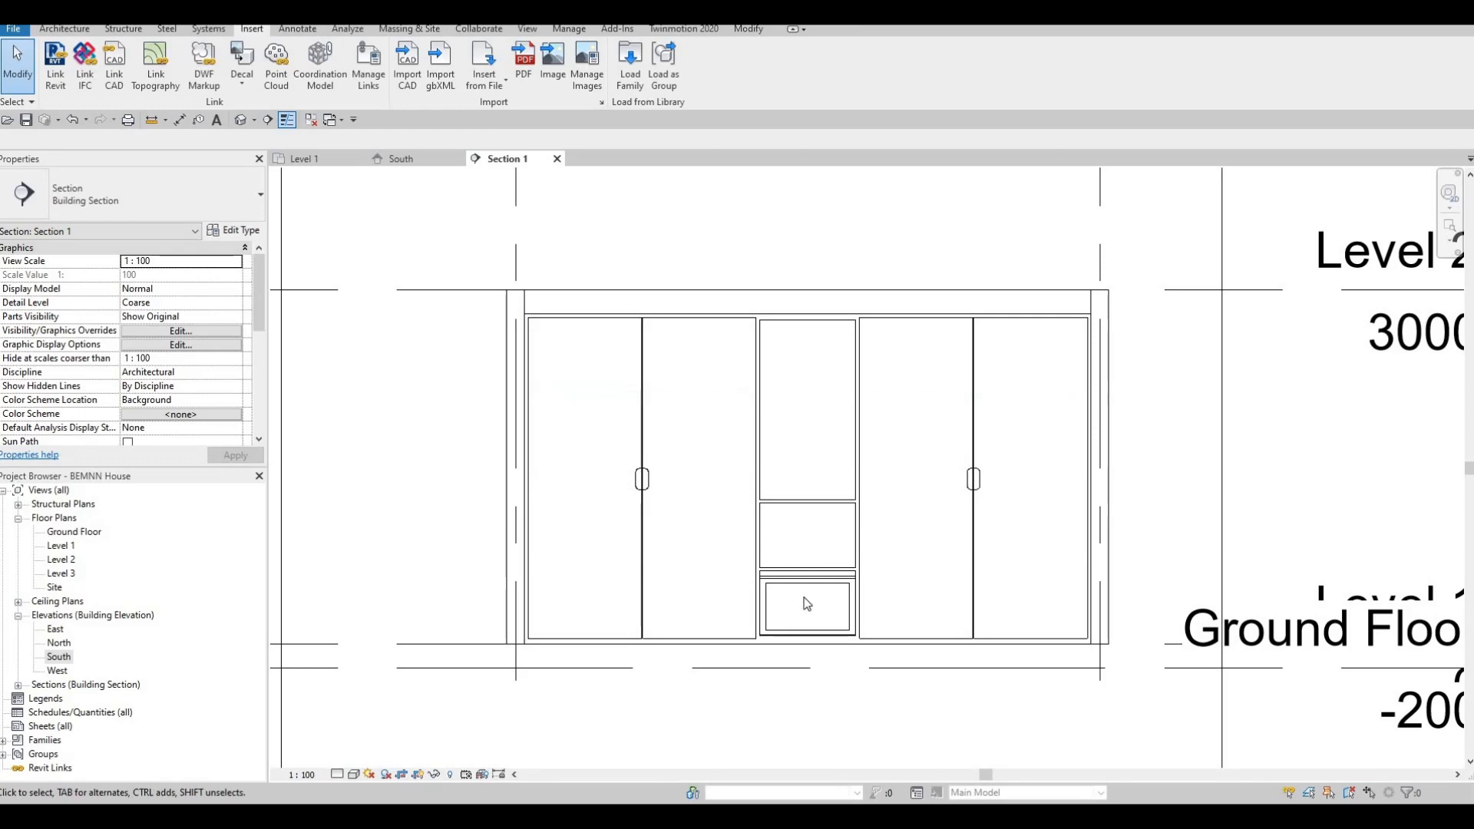
scroll(803, 598, "up", 2)
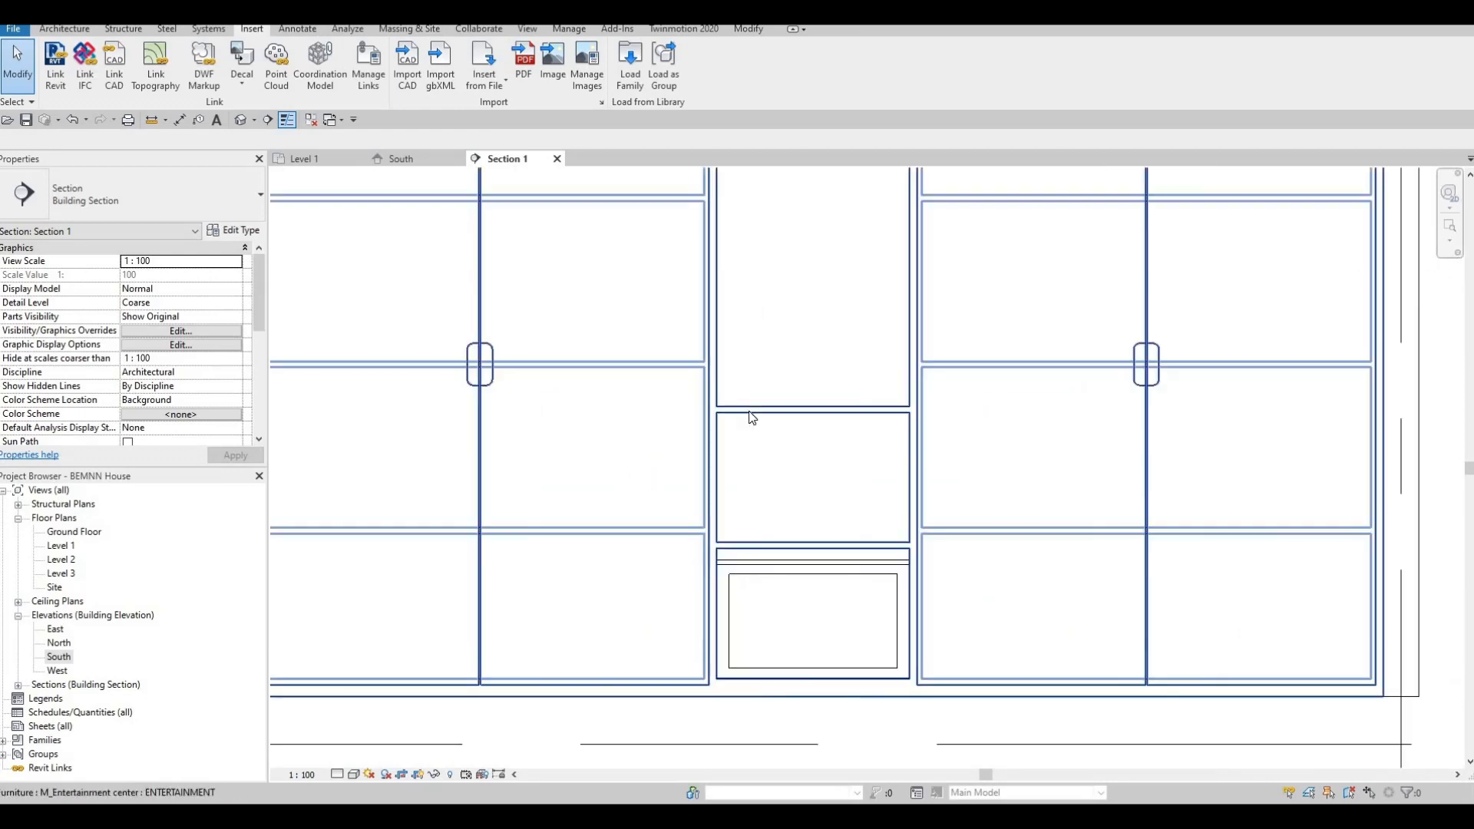
left_click(749, 412)
scroll(756, 414, "down", 2)
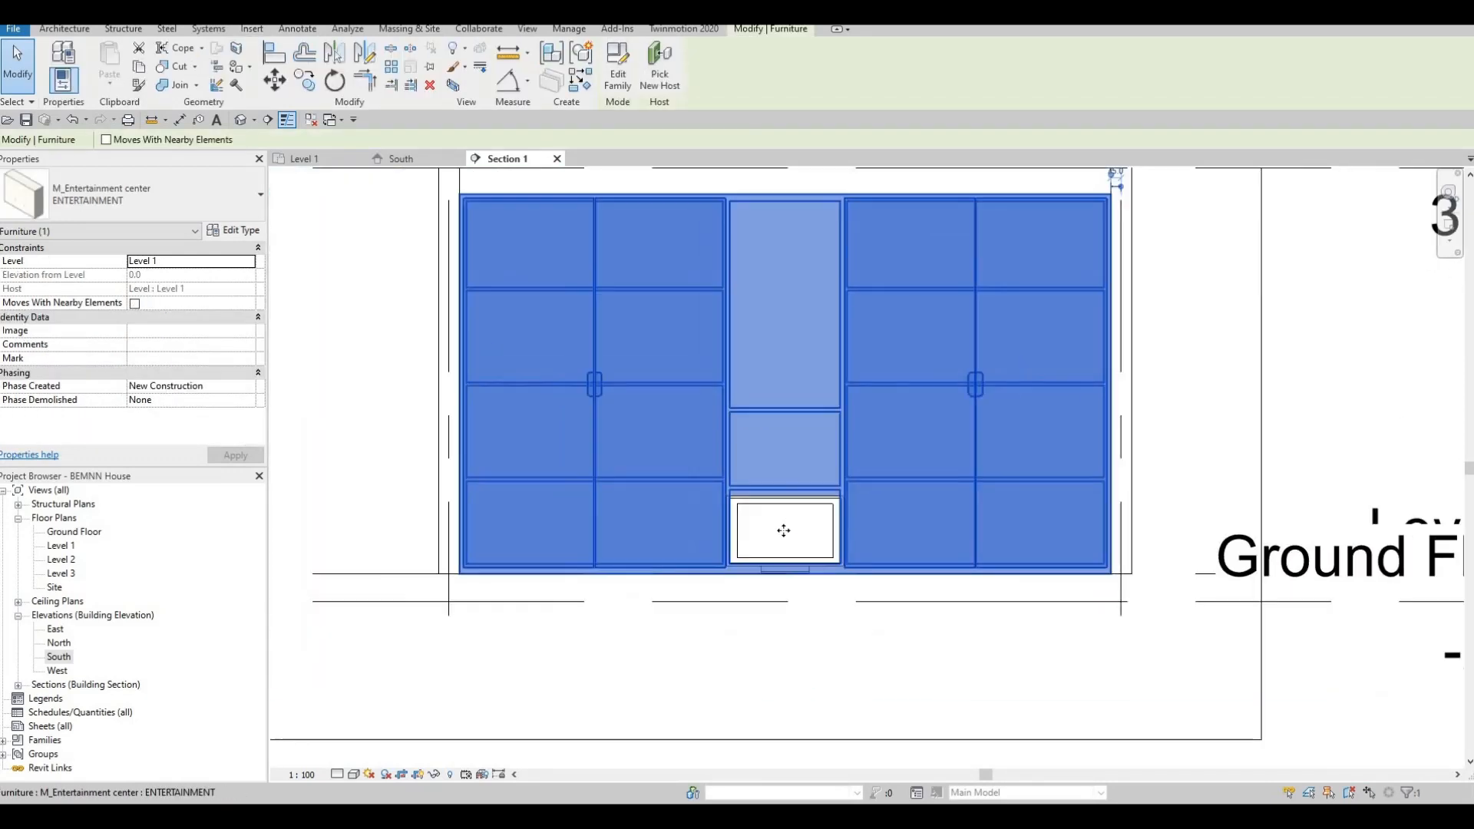
key("Escape")
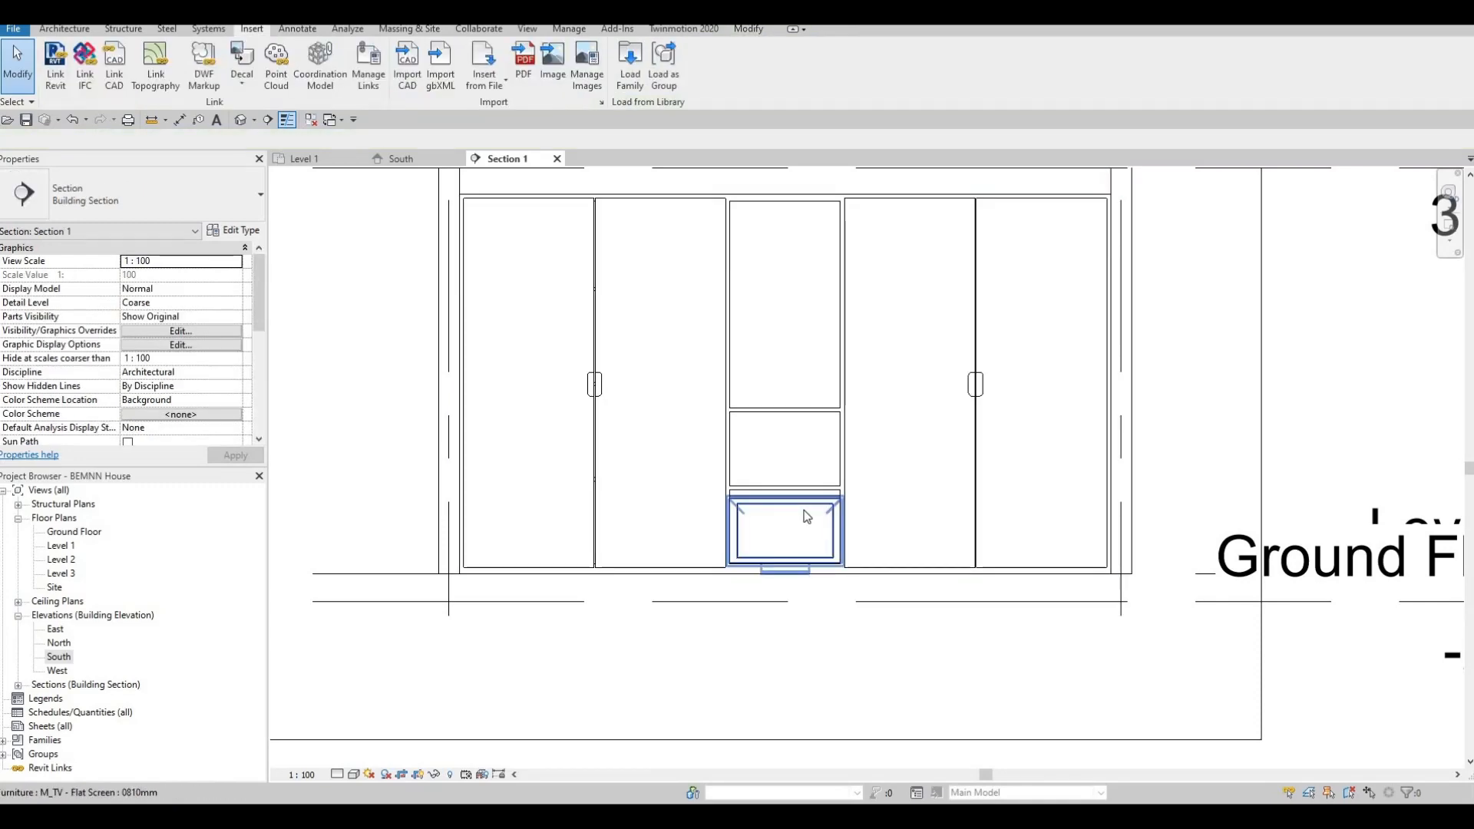
left_click(807, 515)
key("Escape")
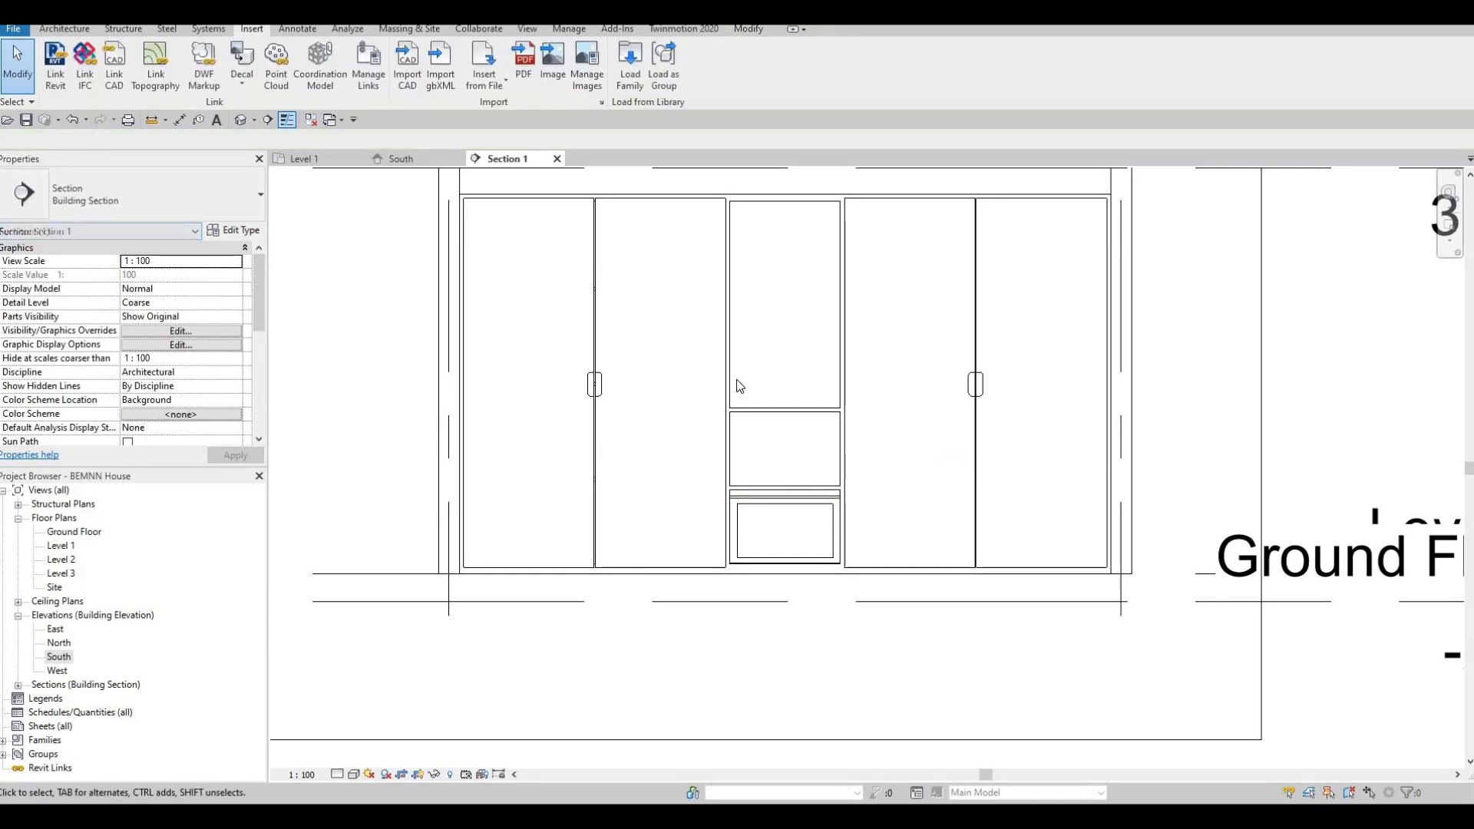
Set the Center Width of the entertainment center's ENTERTAINMENT type to 2000.
left_click(509, 379)
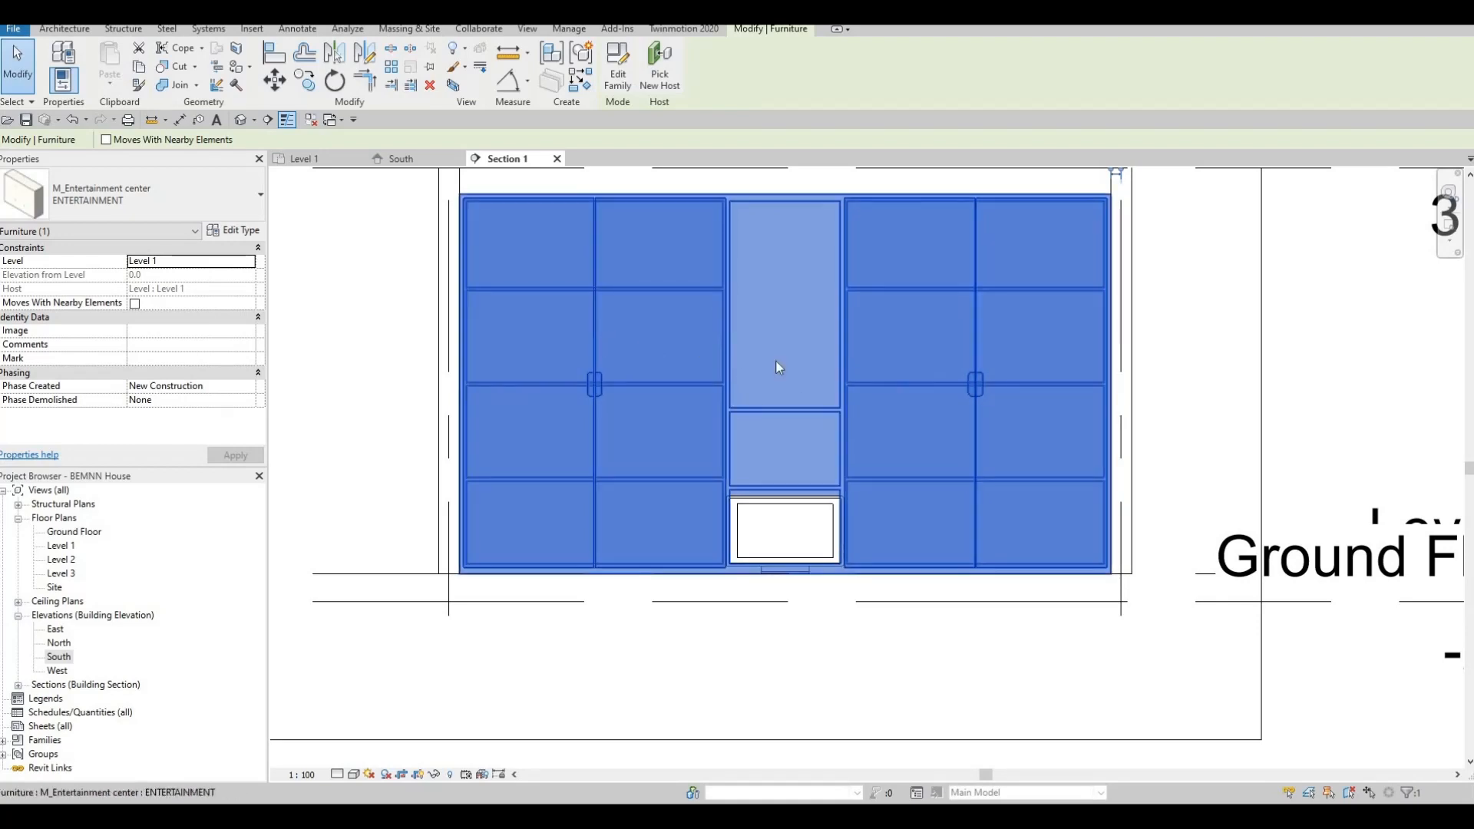
left_click(246, 231)
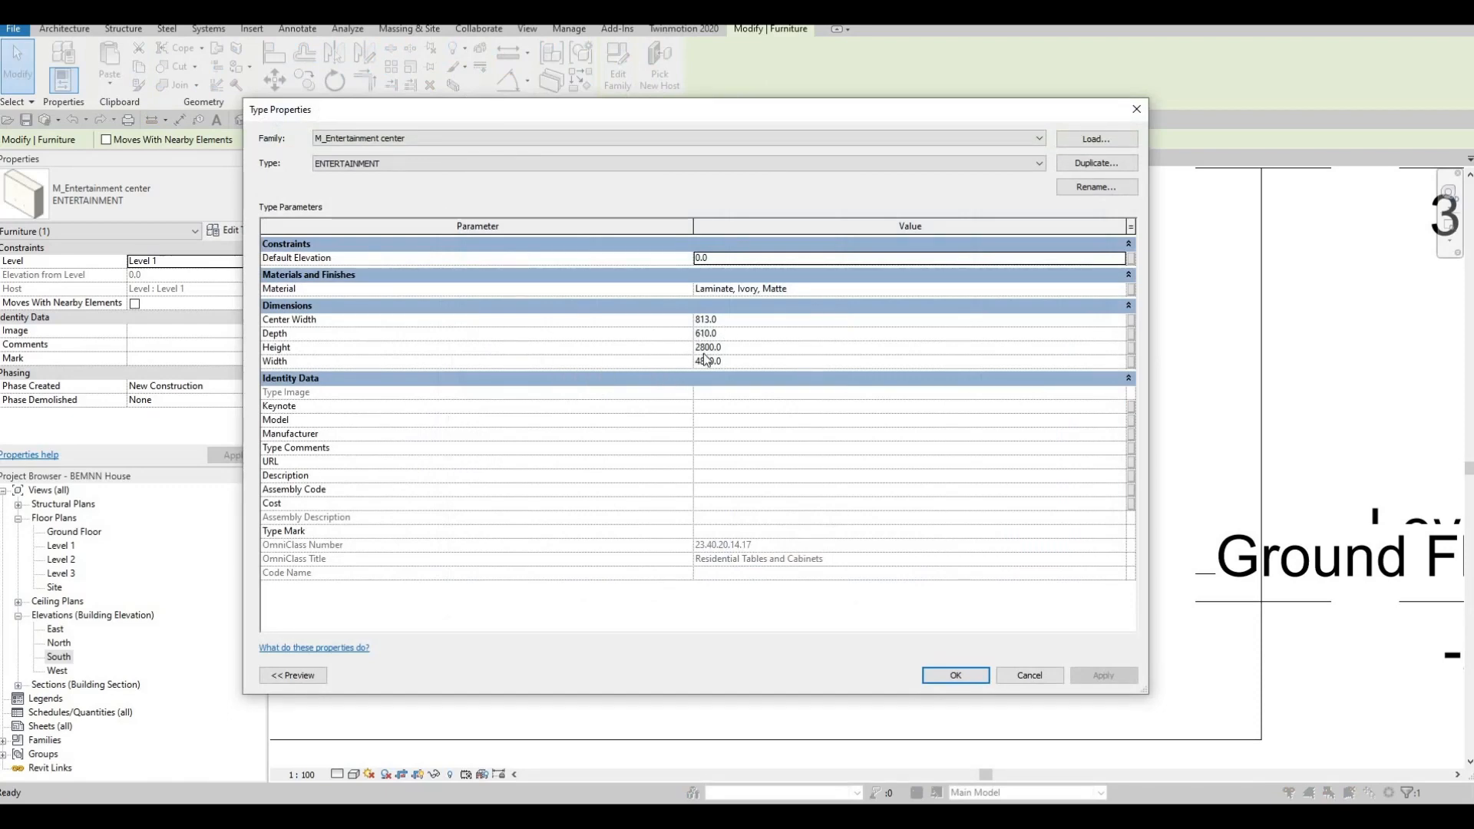
key("Tab")
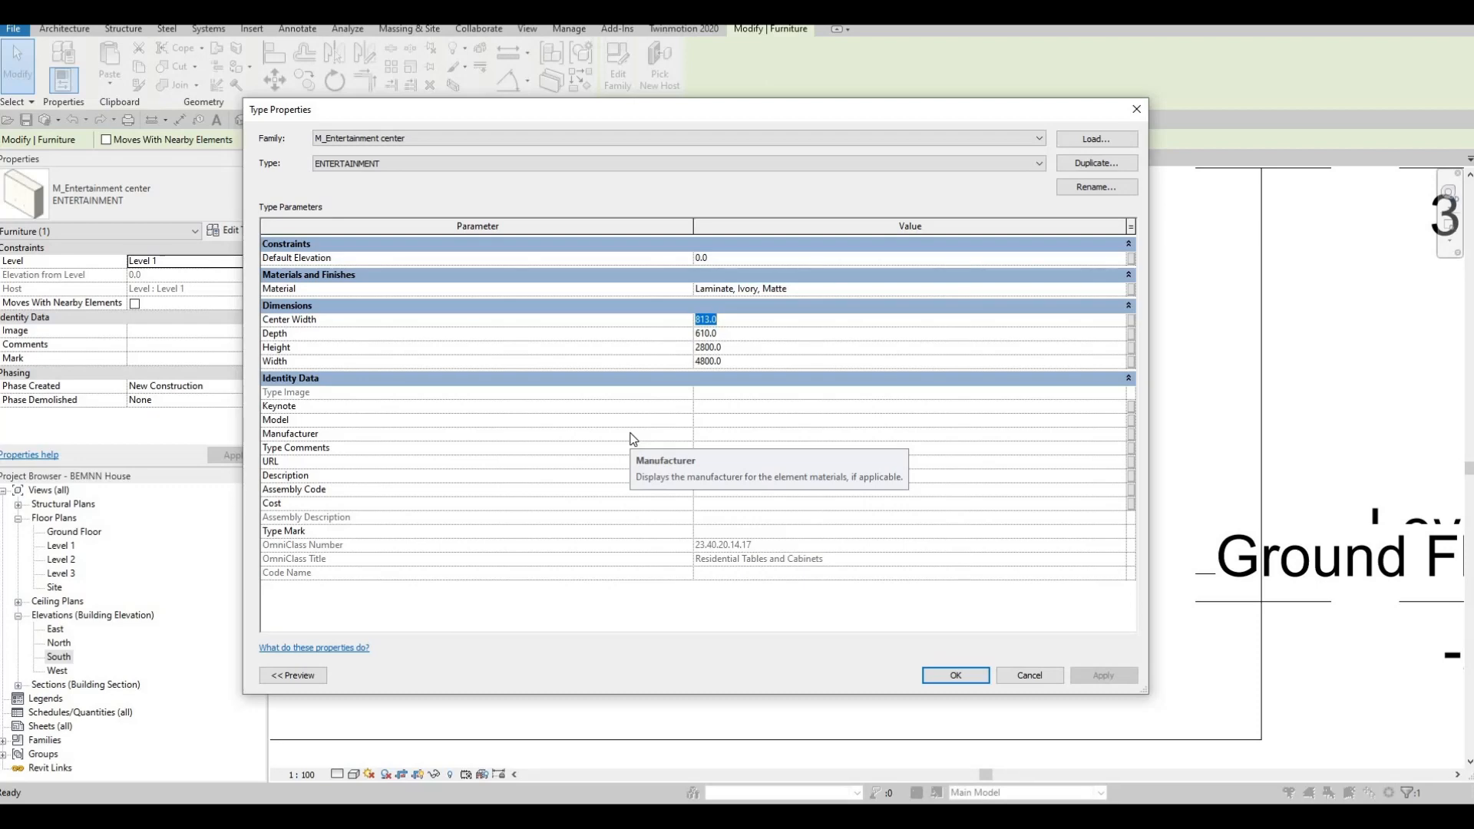
type("2000")
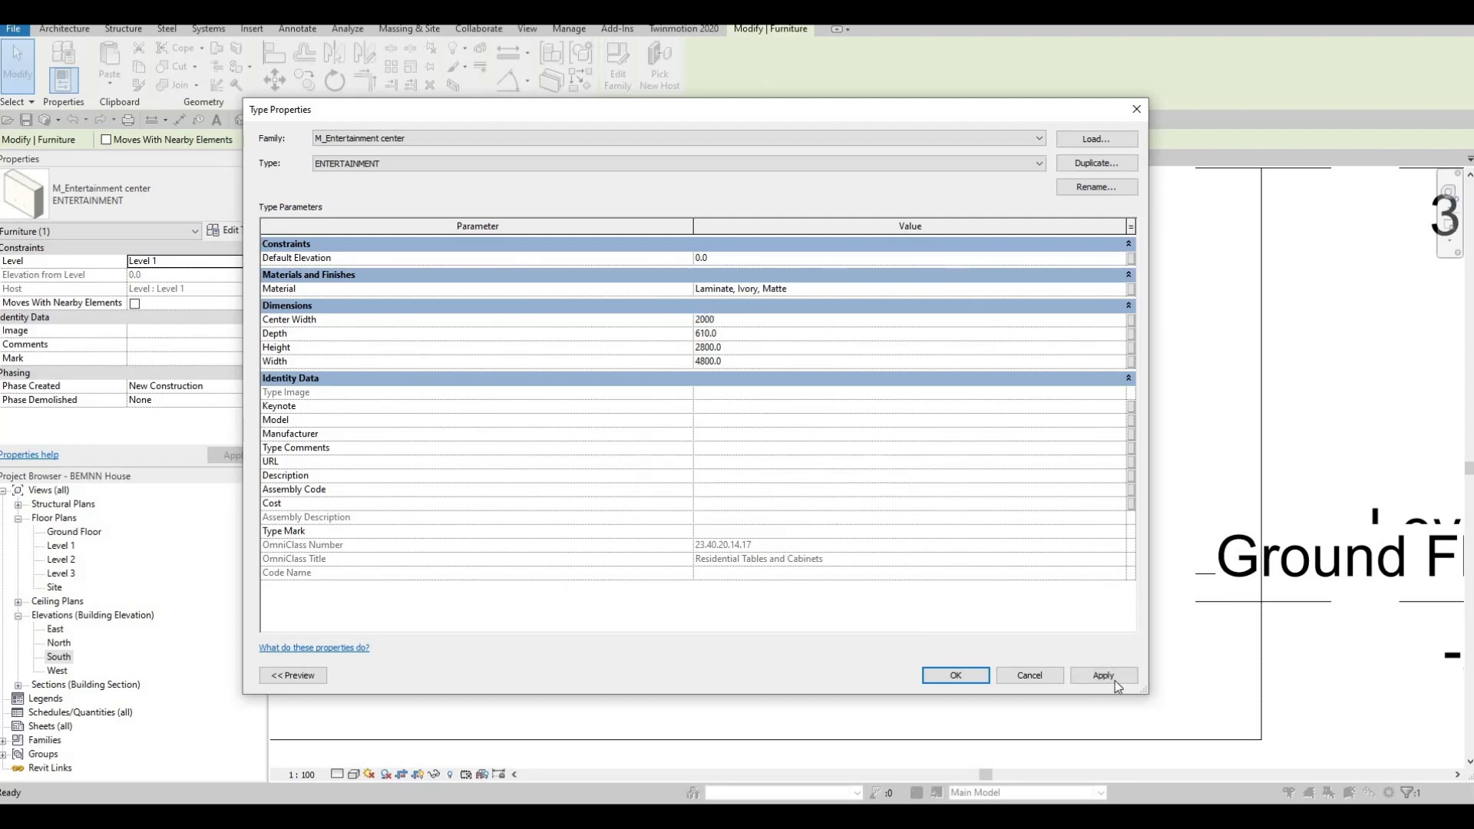
left_click(1103, 675)
left_click(972, 675)
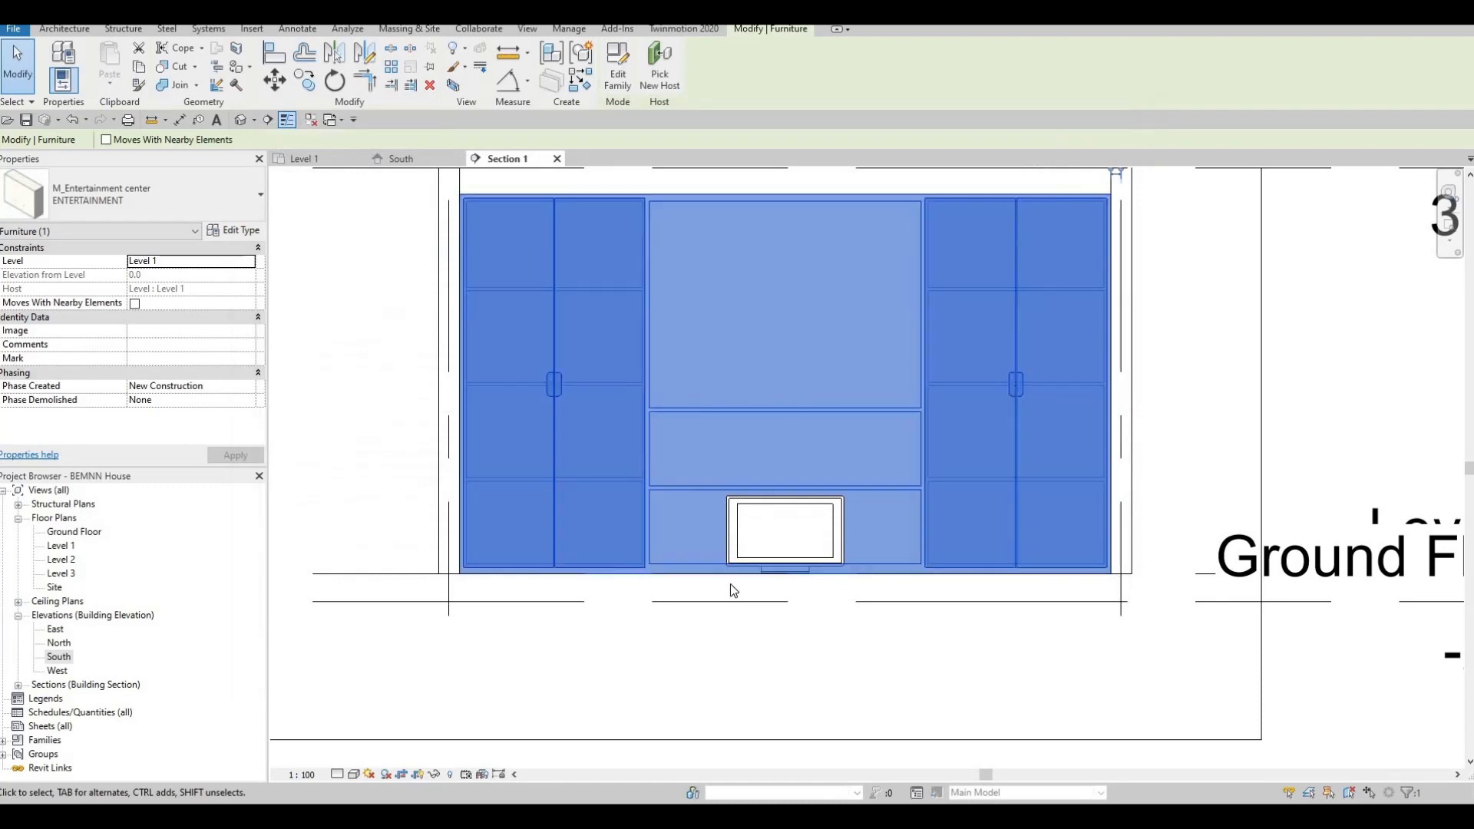
scroll(789, 633, "down", 2)
key("Escape")
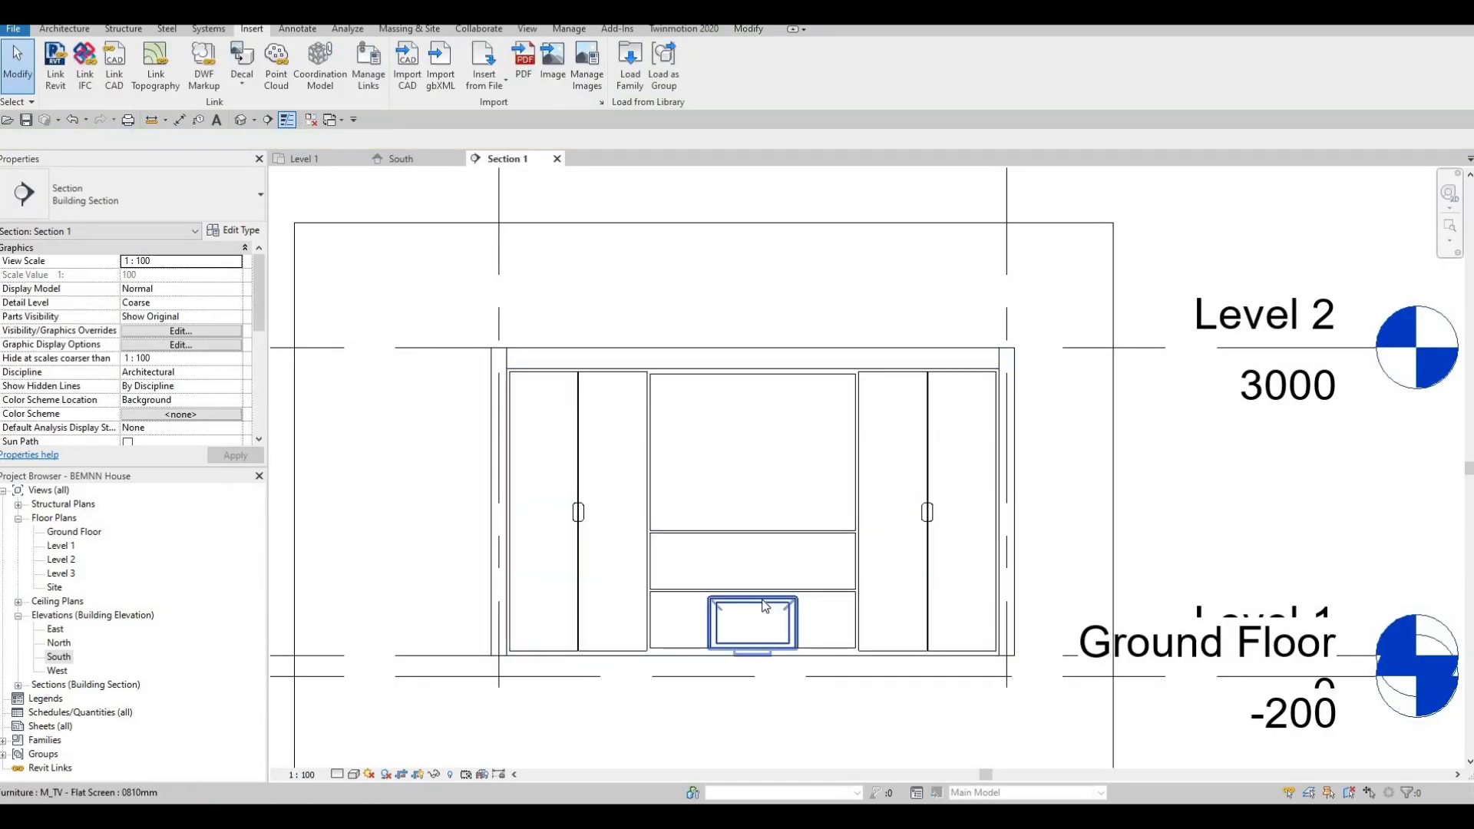
Nudge the flat-screen TV up into the entertainment center's large upper opening, to an elevation of 1380 from Level 1.
left_click(762, 599)
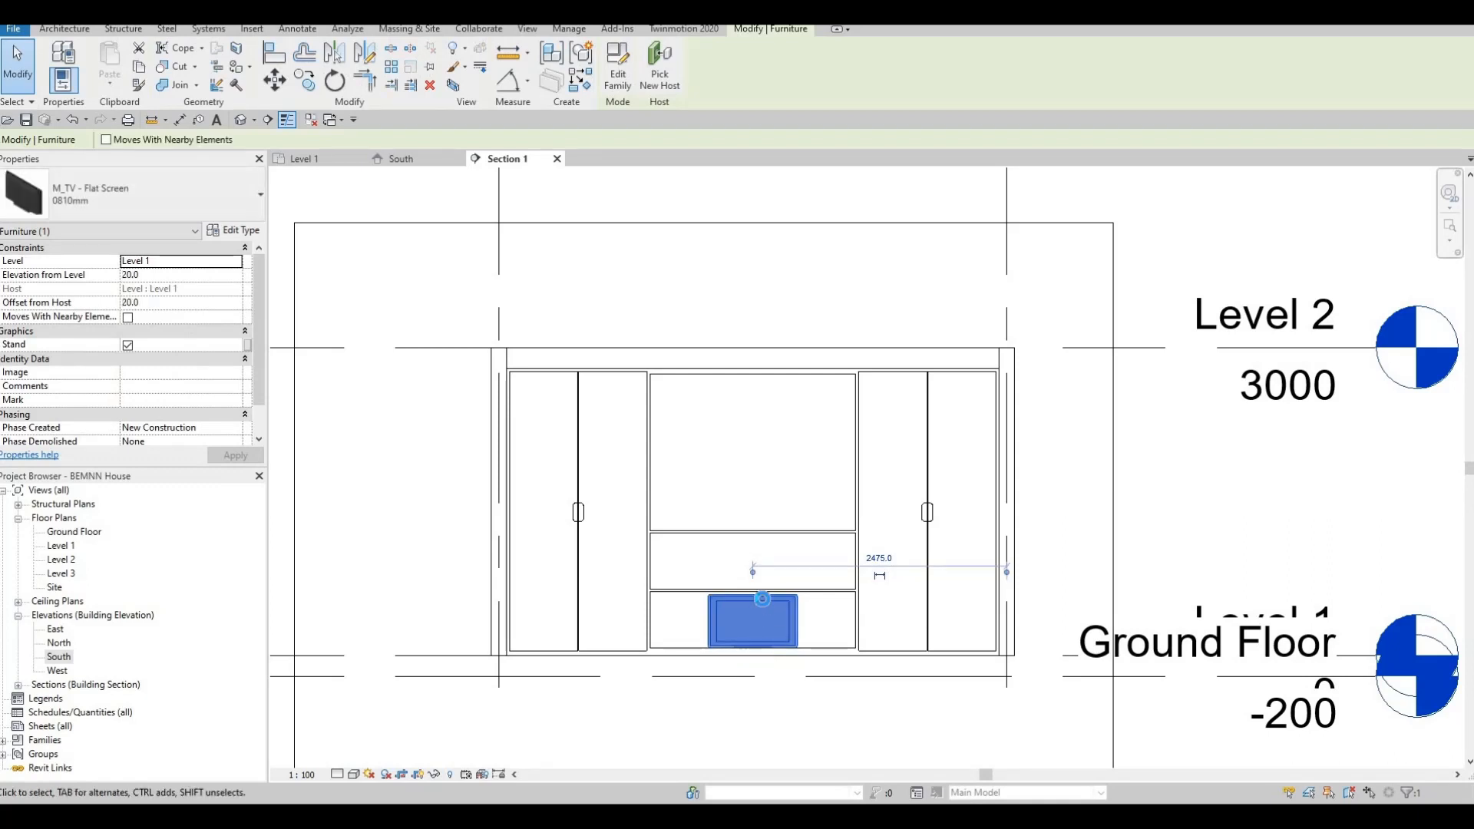
key("Up")
key("Up")
key("Up")
key("Up")
key("Up")
key("Up")
key("Up")
key("Up")
key("Up")
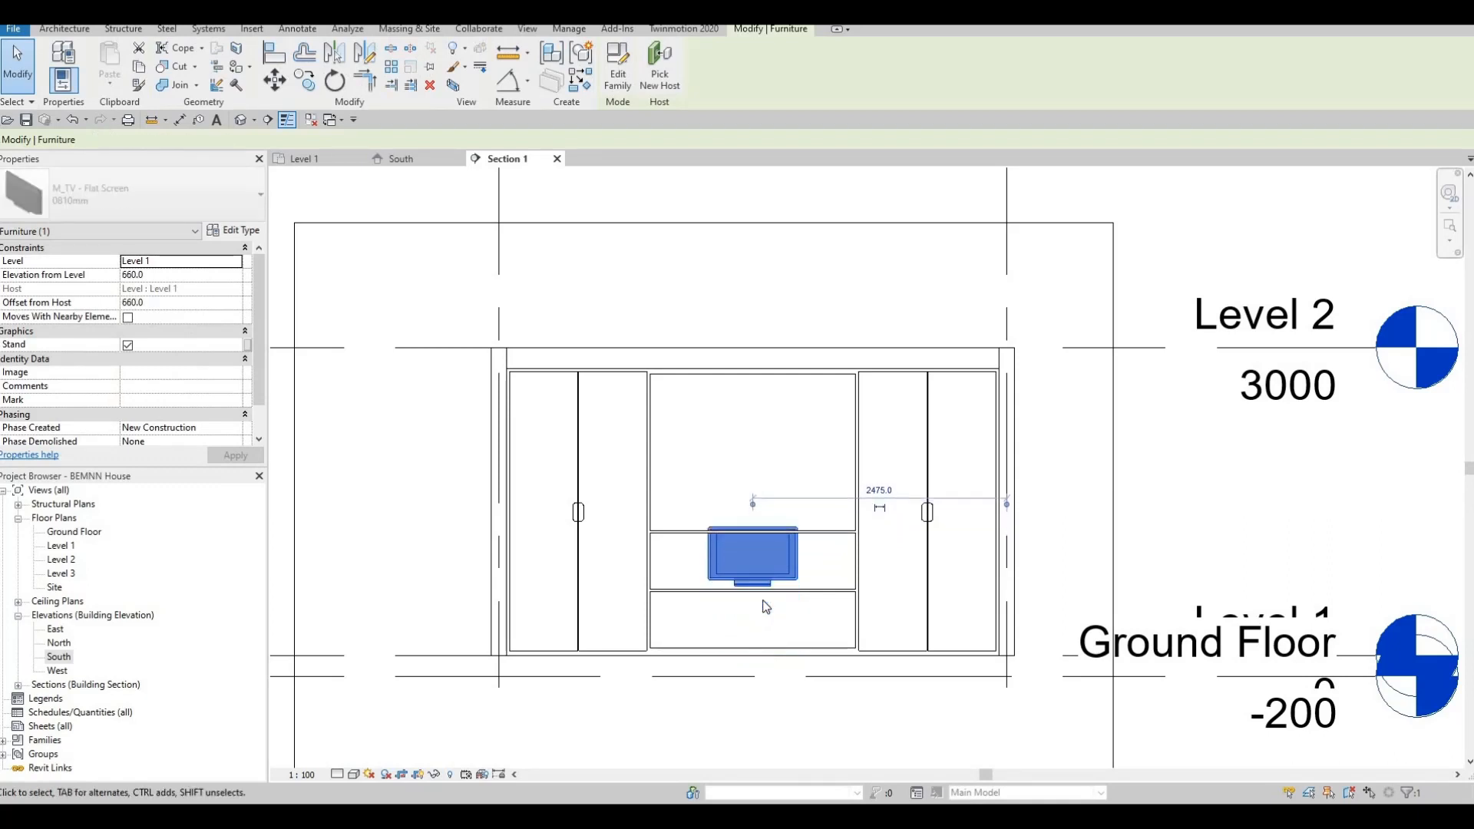
key("Up")
key("Up")
key("Up")
key("Up")
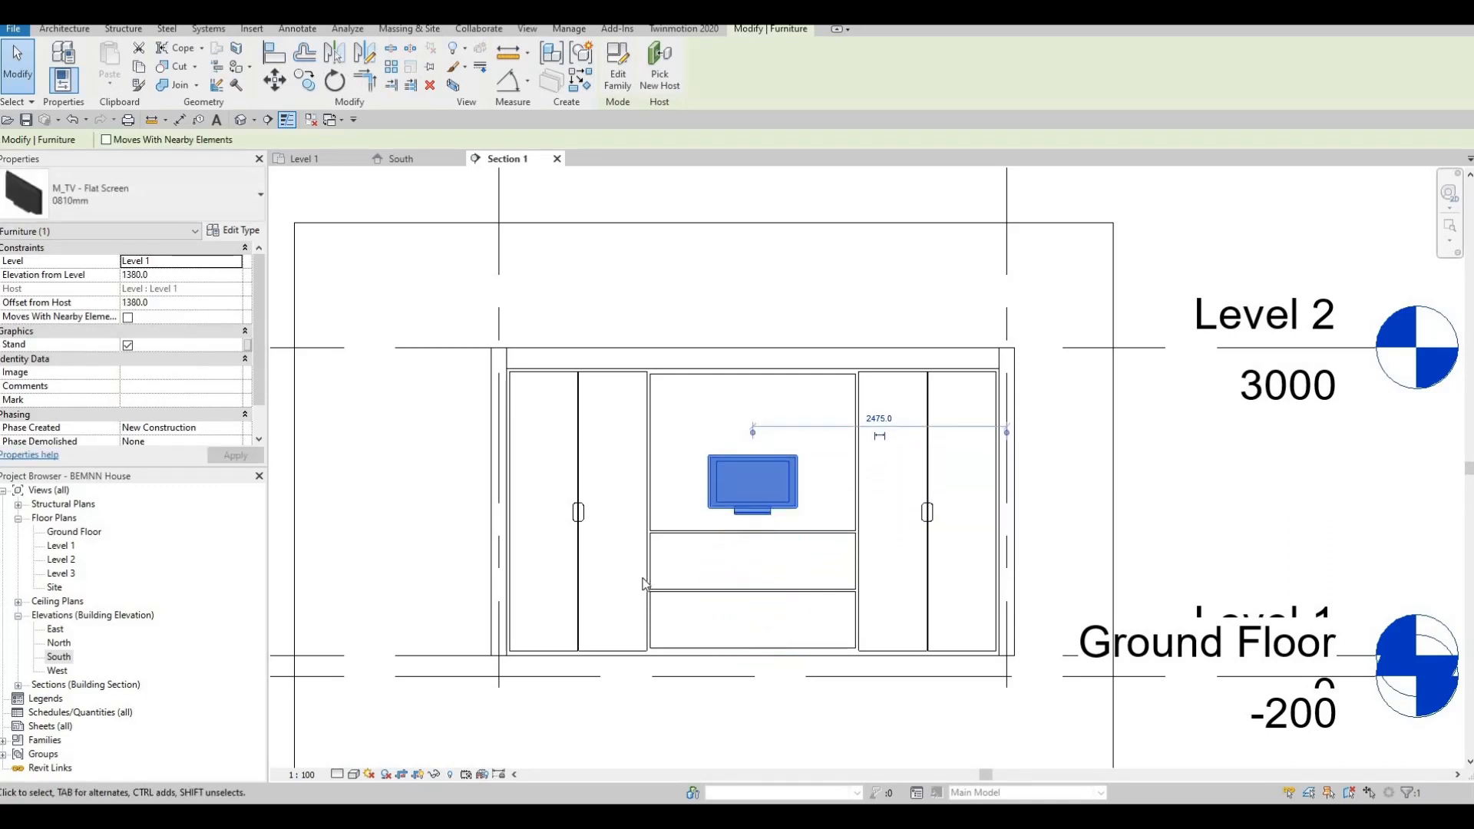
left_click(833, 499)
Align the bottom of the TV's stand with the lower edge of the entertainment center's upper opening.
scroll(790, 536, "up", 5)
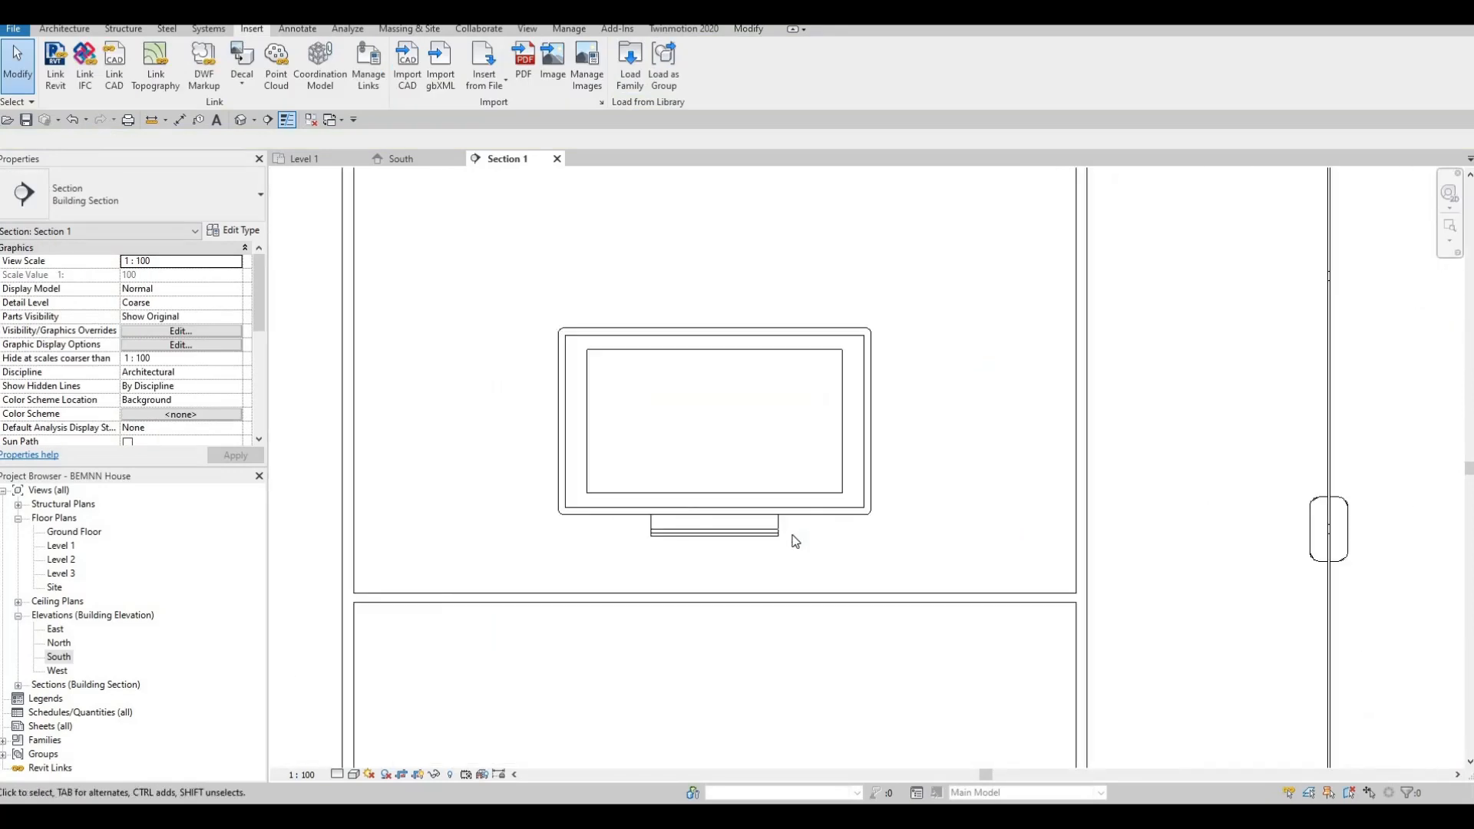
key("a")
key("l")
left_click(741, 593)
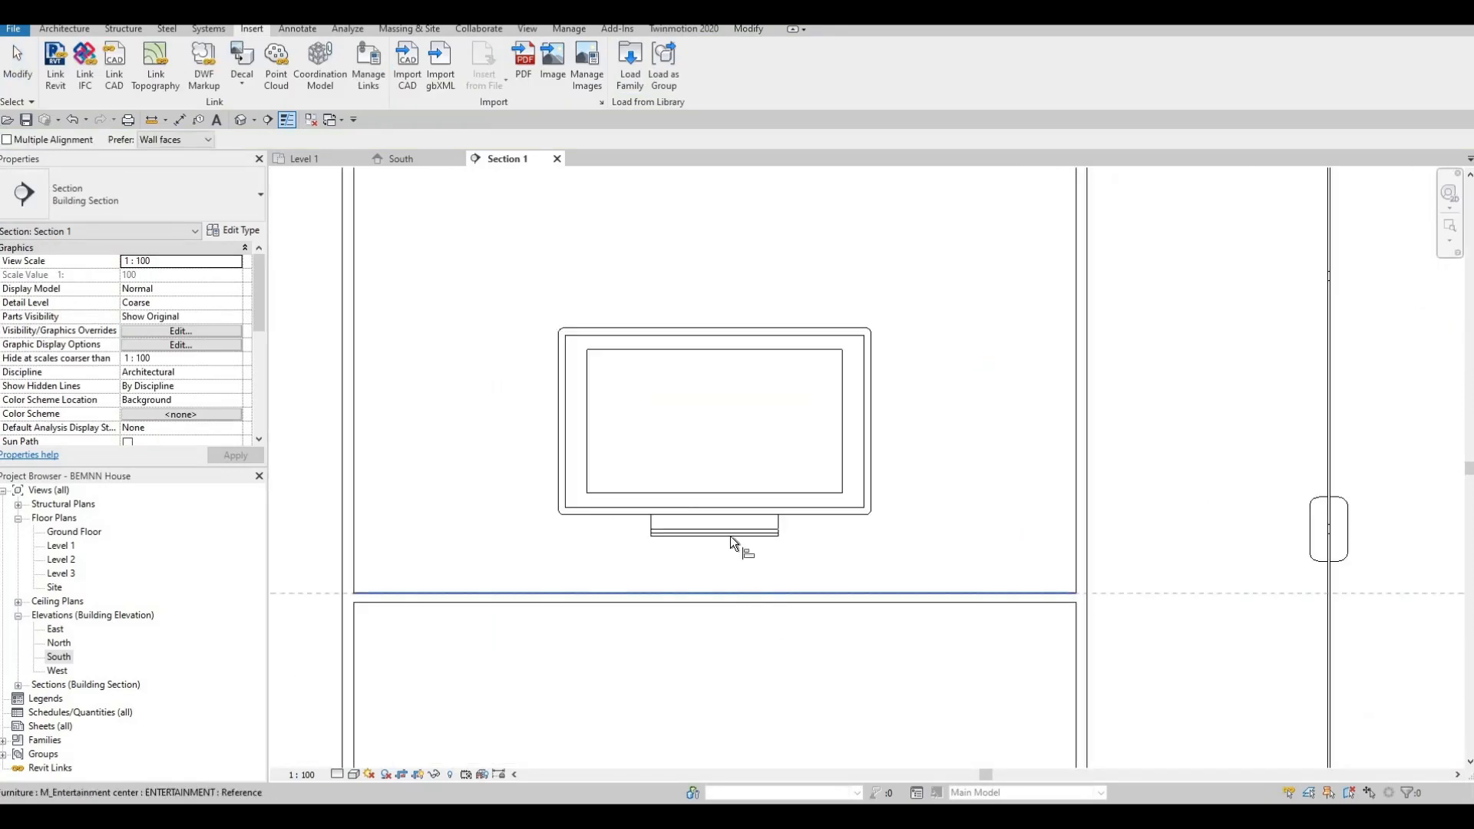
left_click(730, 536)
scroll(751, 461, "down", 2)
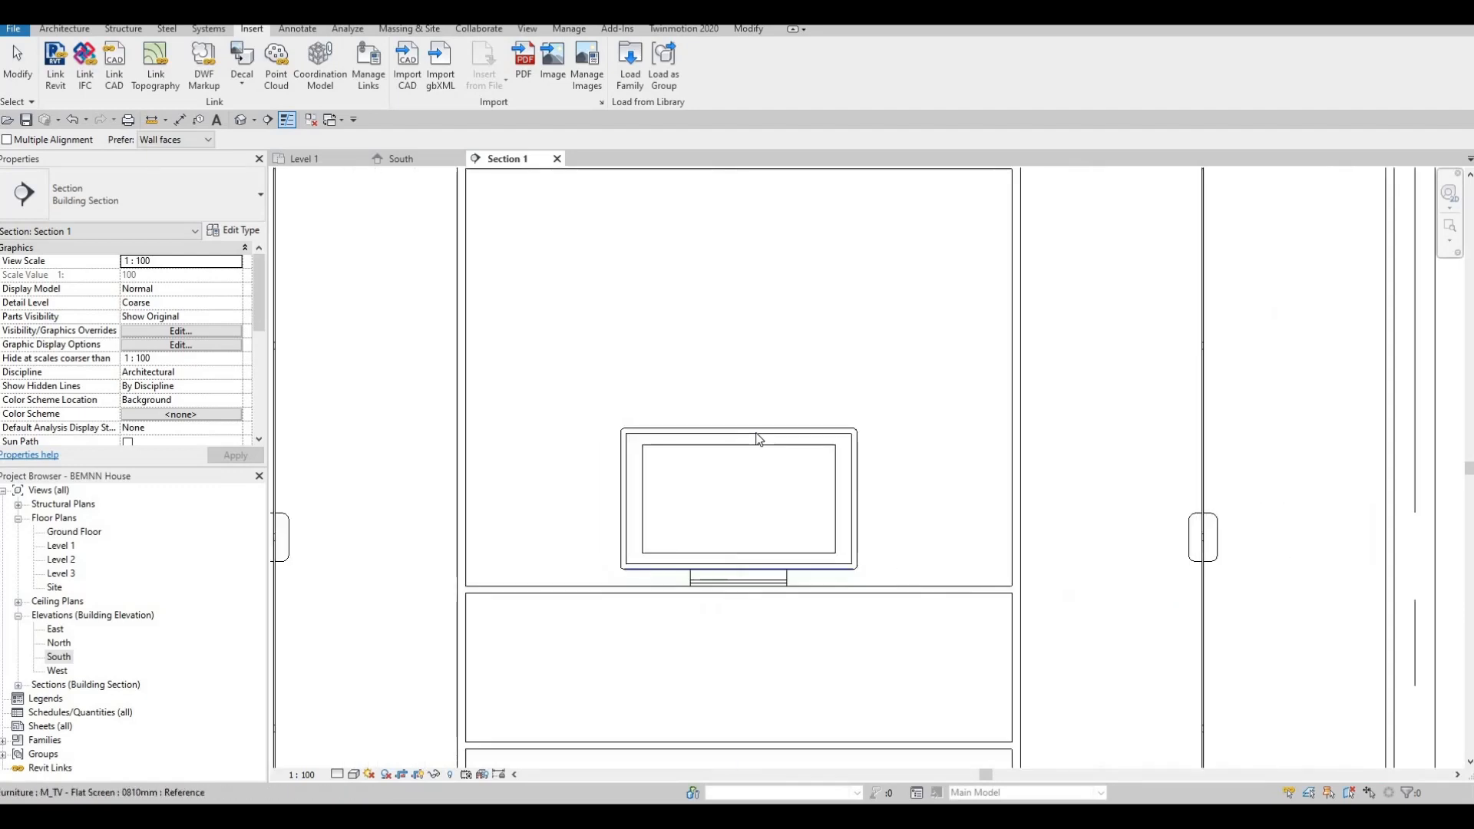
key("Escape")
Change the TV to the 1270mm type of the M_TV - Flat Screen family.
left_click(750, 432)
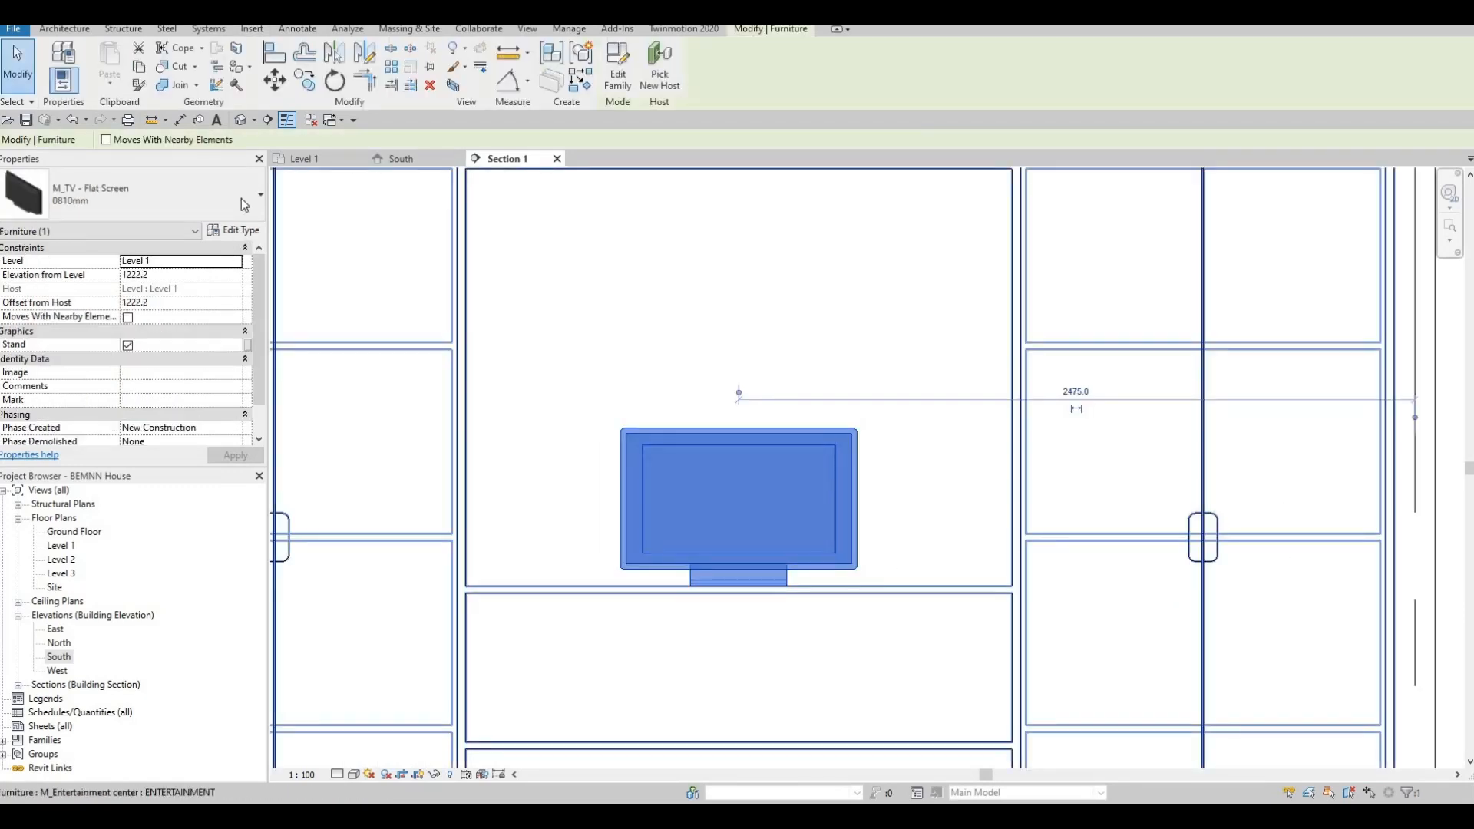
left_click(221, 208)
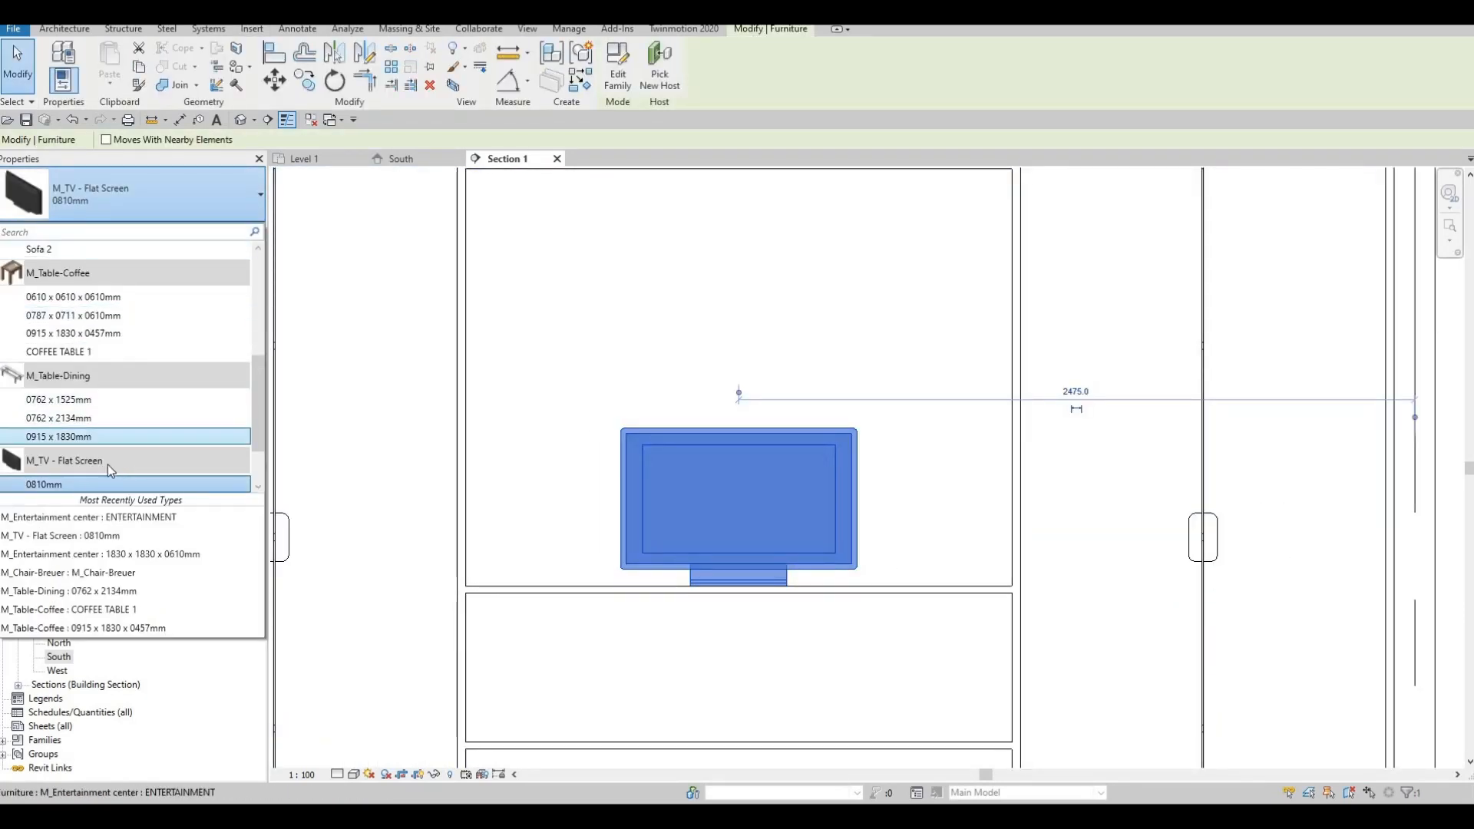
scroll(94, 477, "down", 2)
left_click(77, 484)
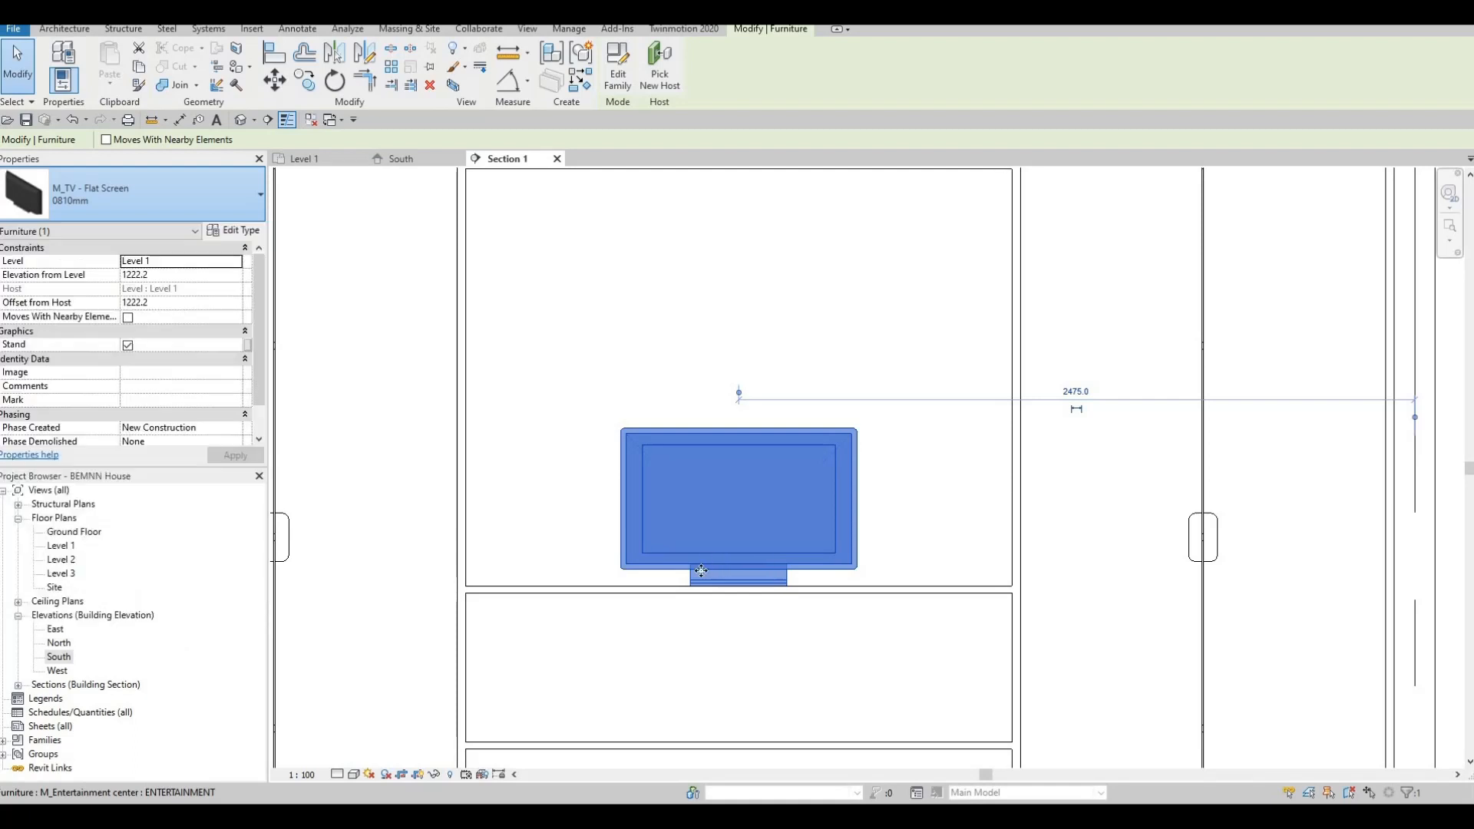
left_click(131, 196)
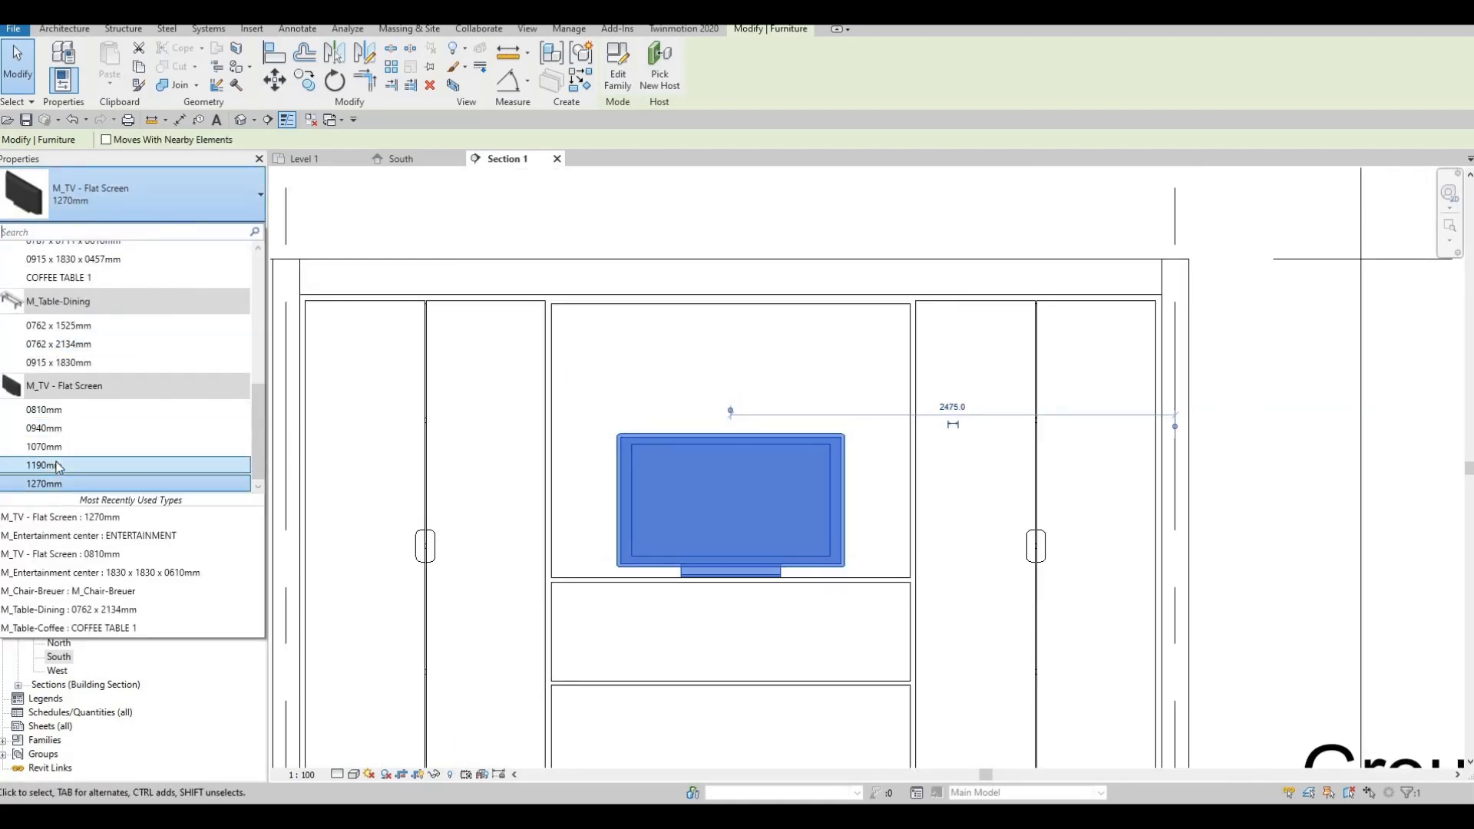
left_click(92, 484)
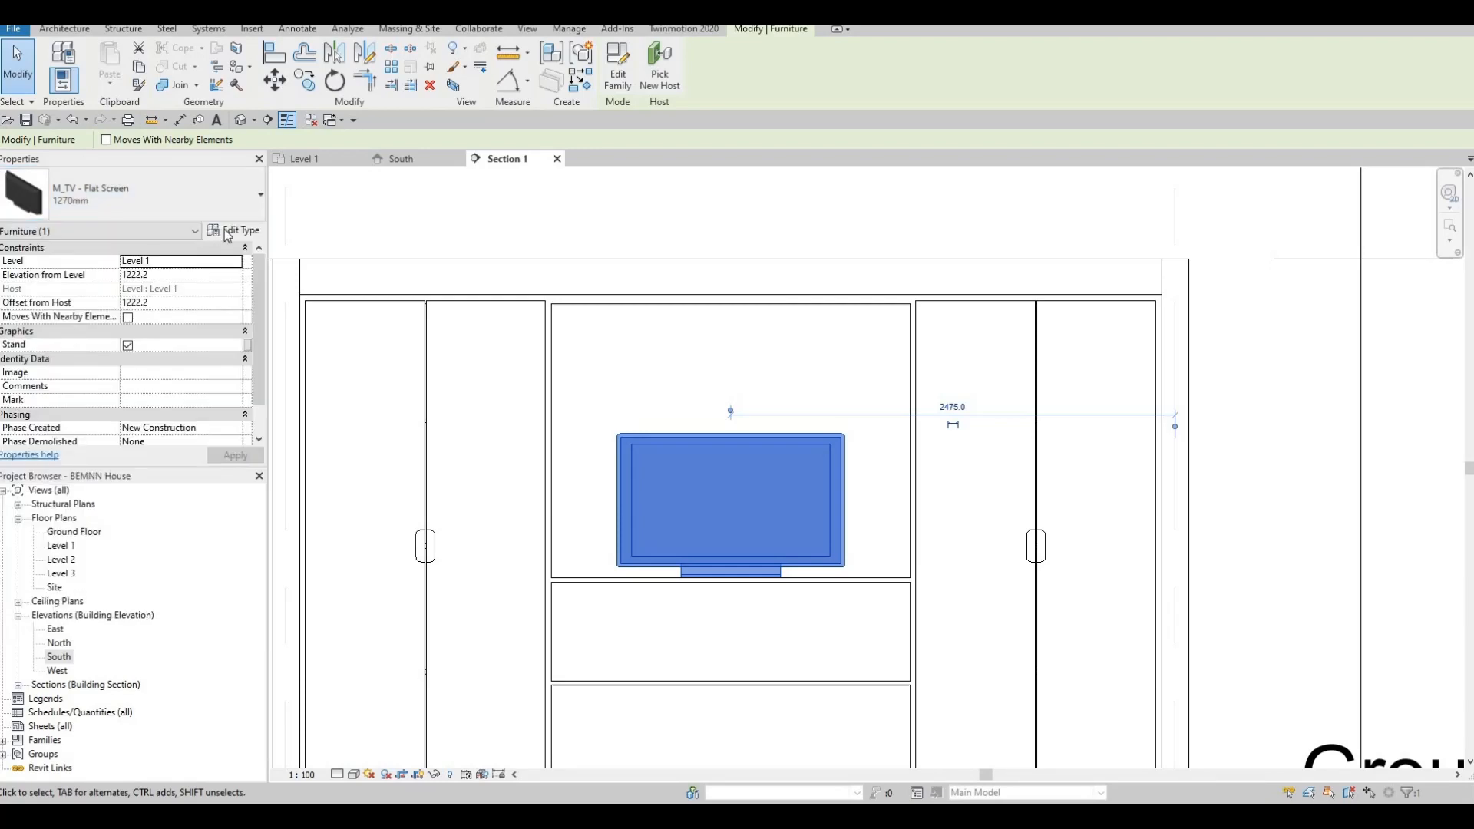
Duplicate the TV's type as BIG TV and set its Diagonal to 2000.
left_click(228, 234)
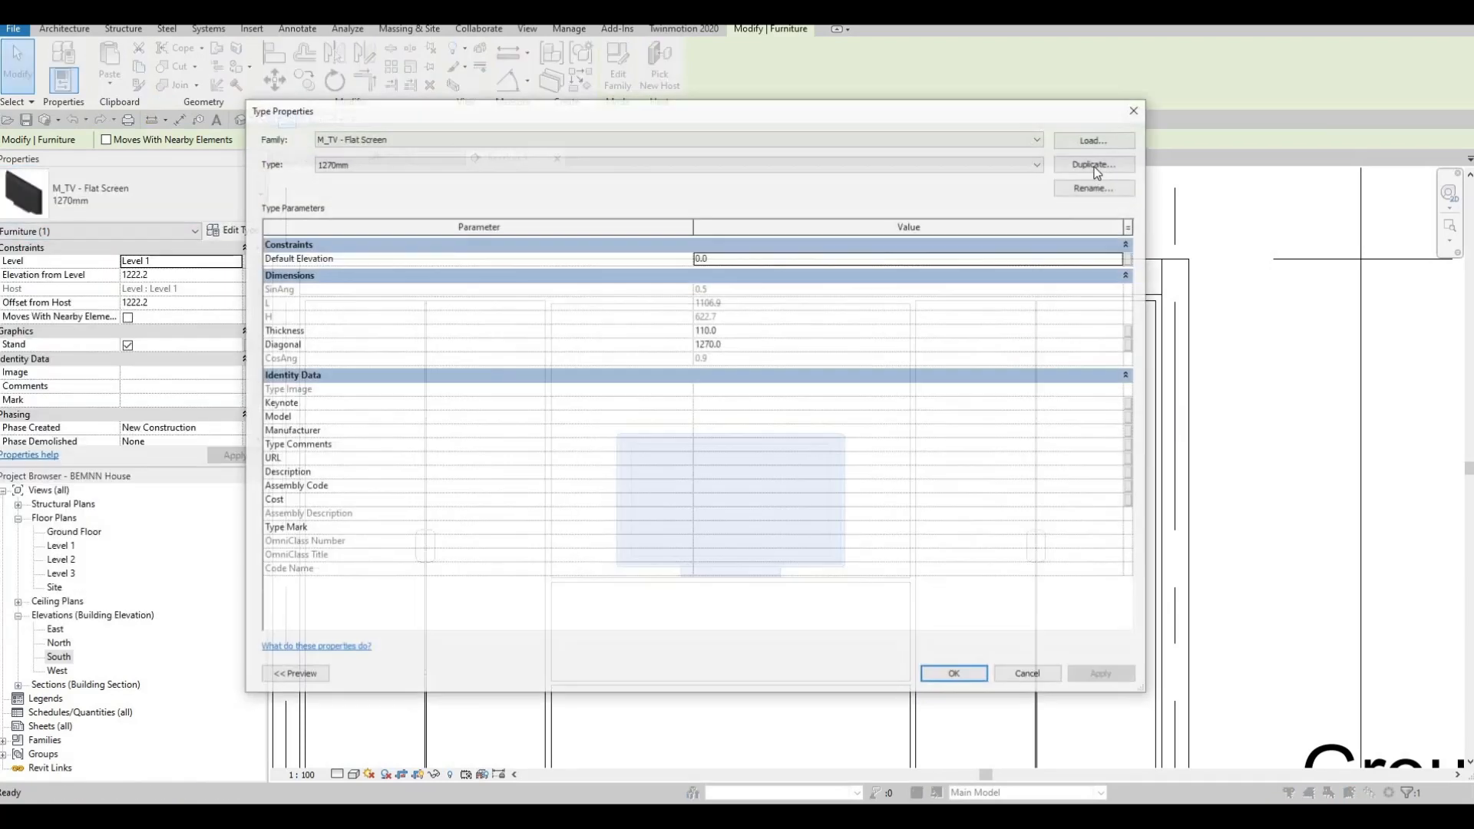
left_click(1093, 166)
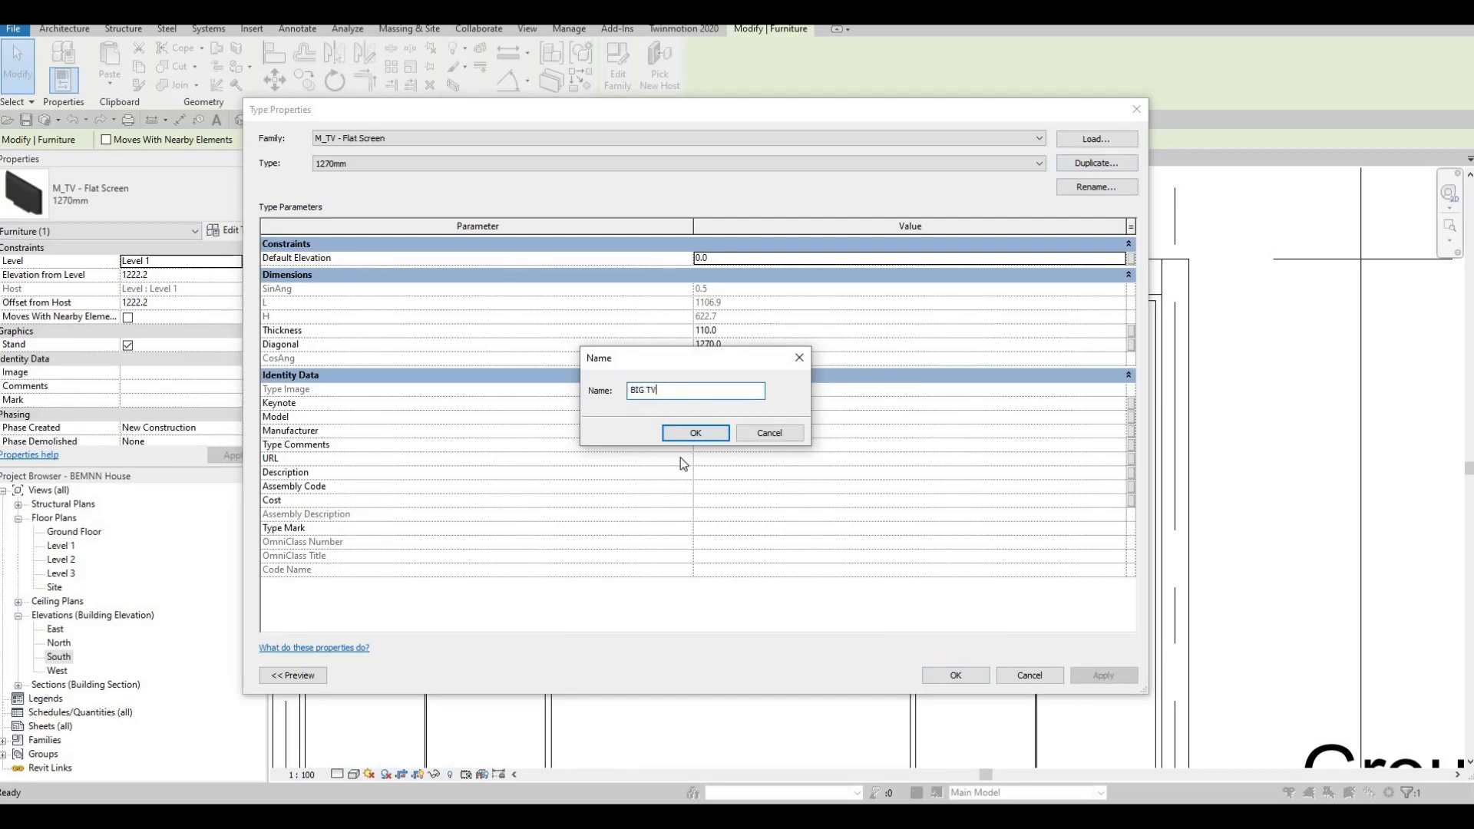
key("Return")
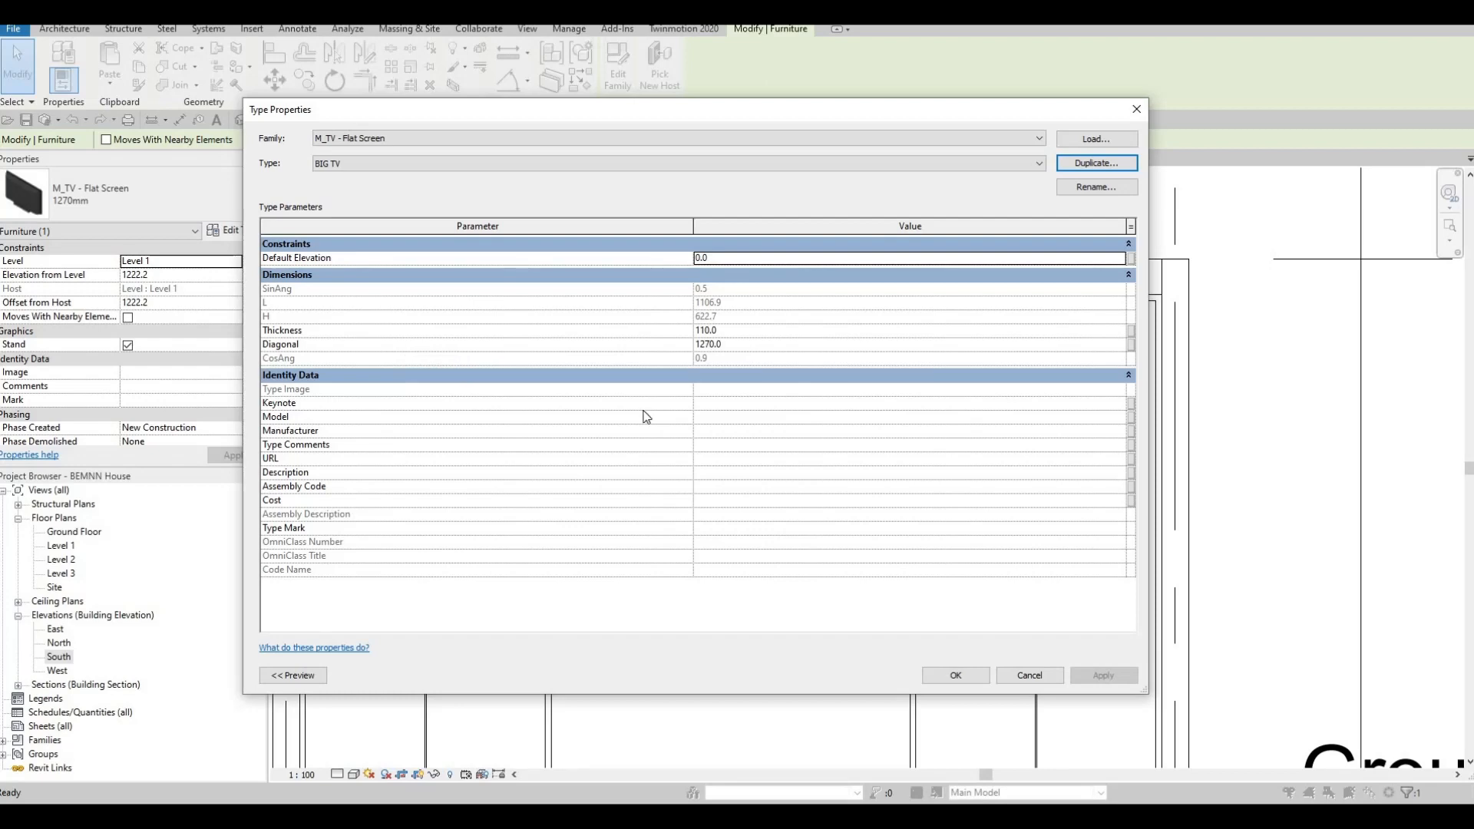
key("Tab")
key("Tab")
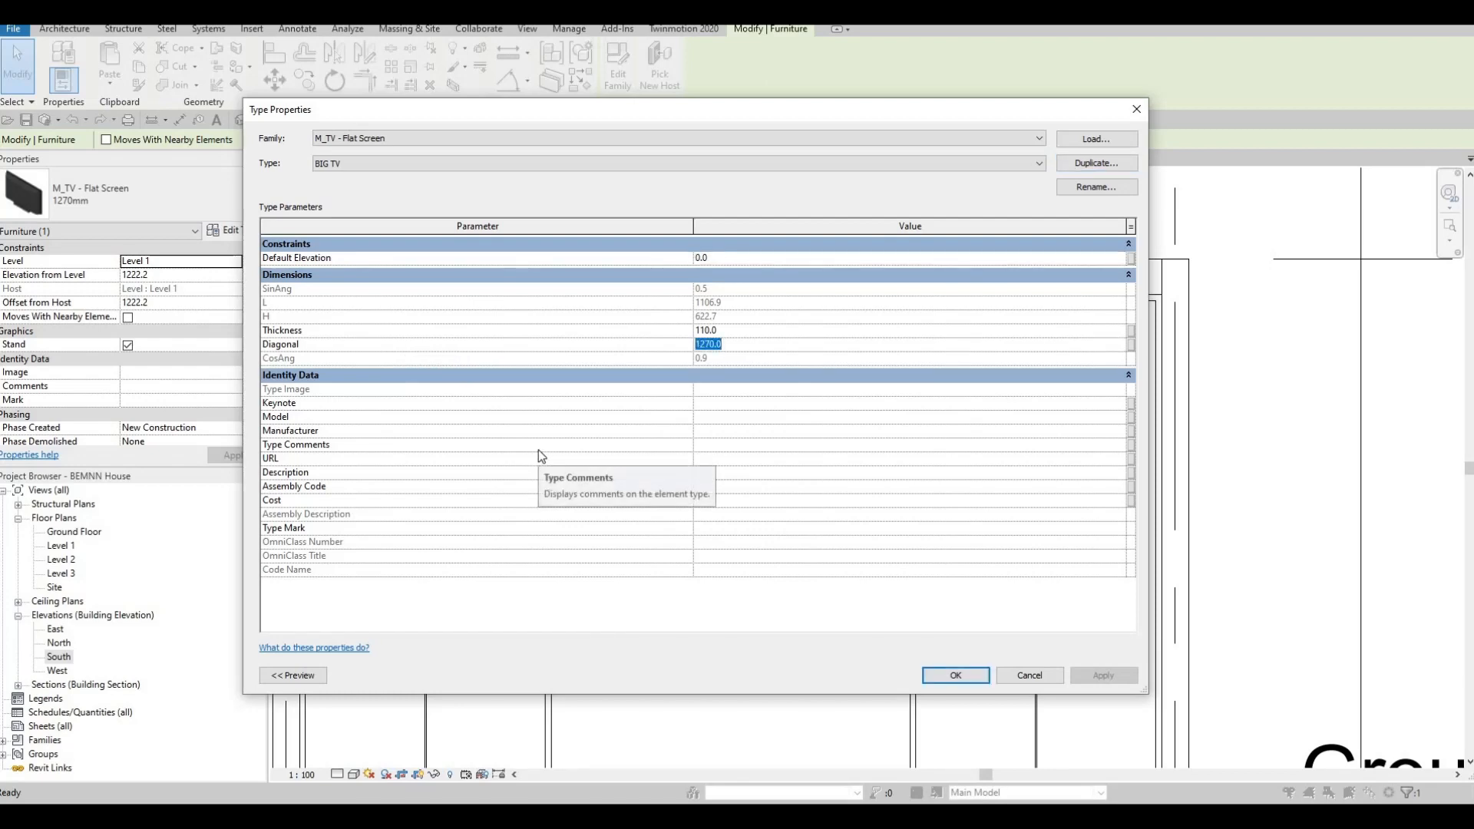
type("2000")
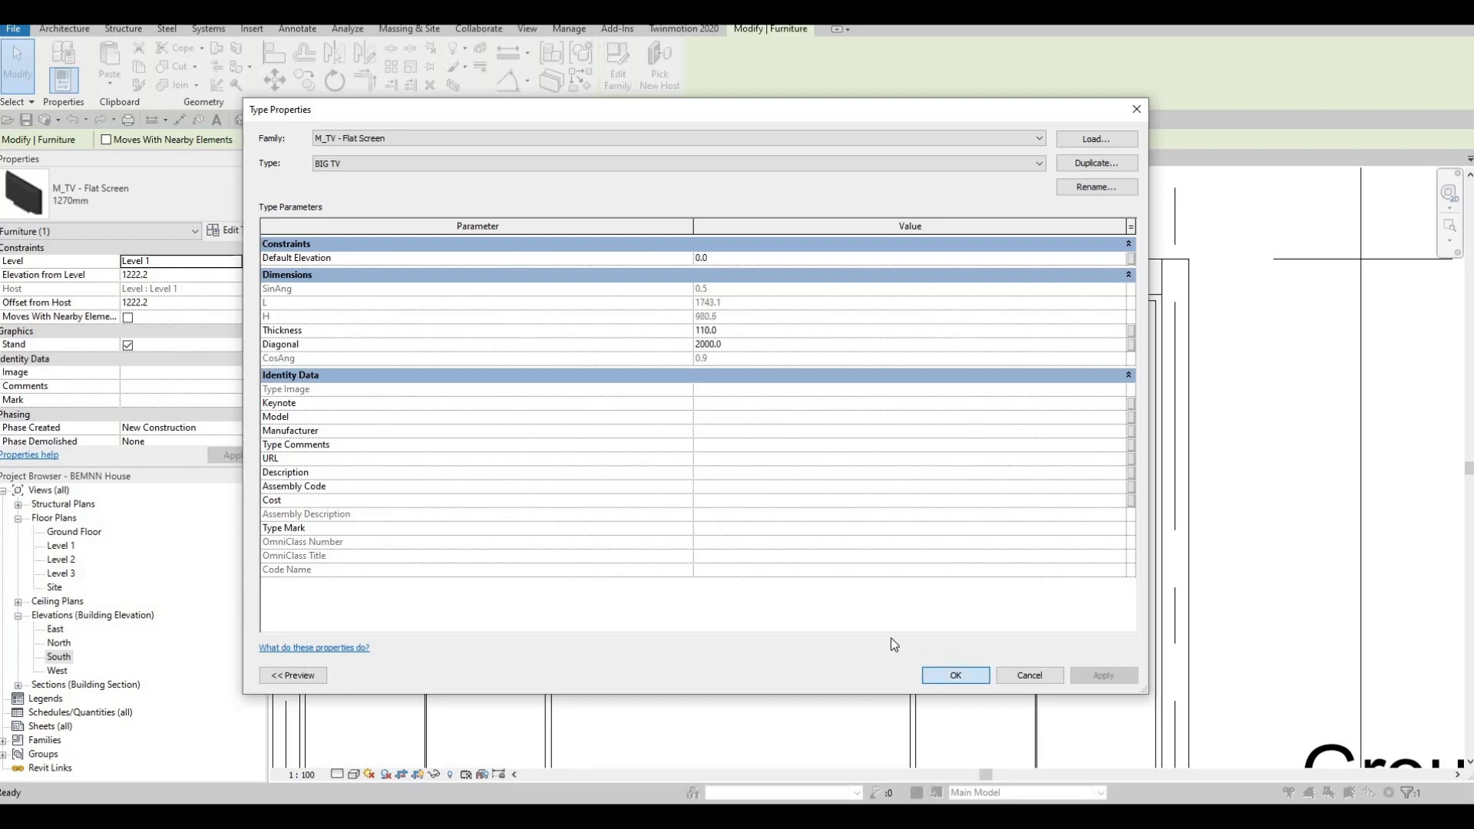
key("Return")
key("Escape")
middle_click_drag(812, 596, 861, 540)
scroll(861, 540, "down", 1)
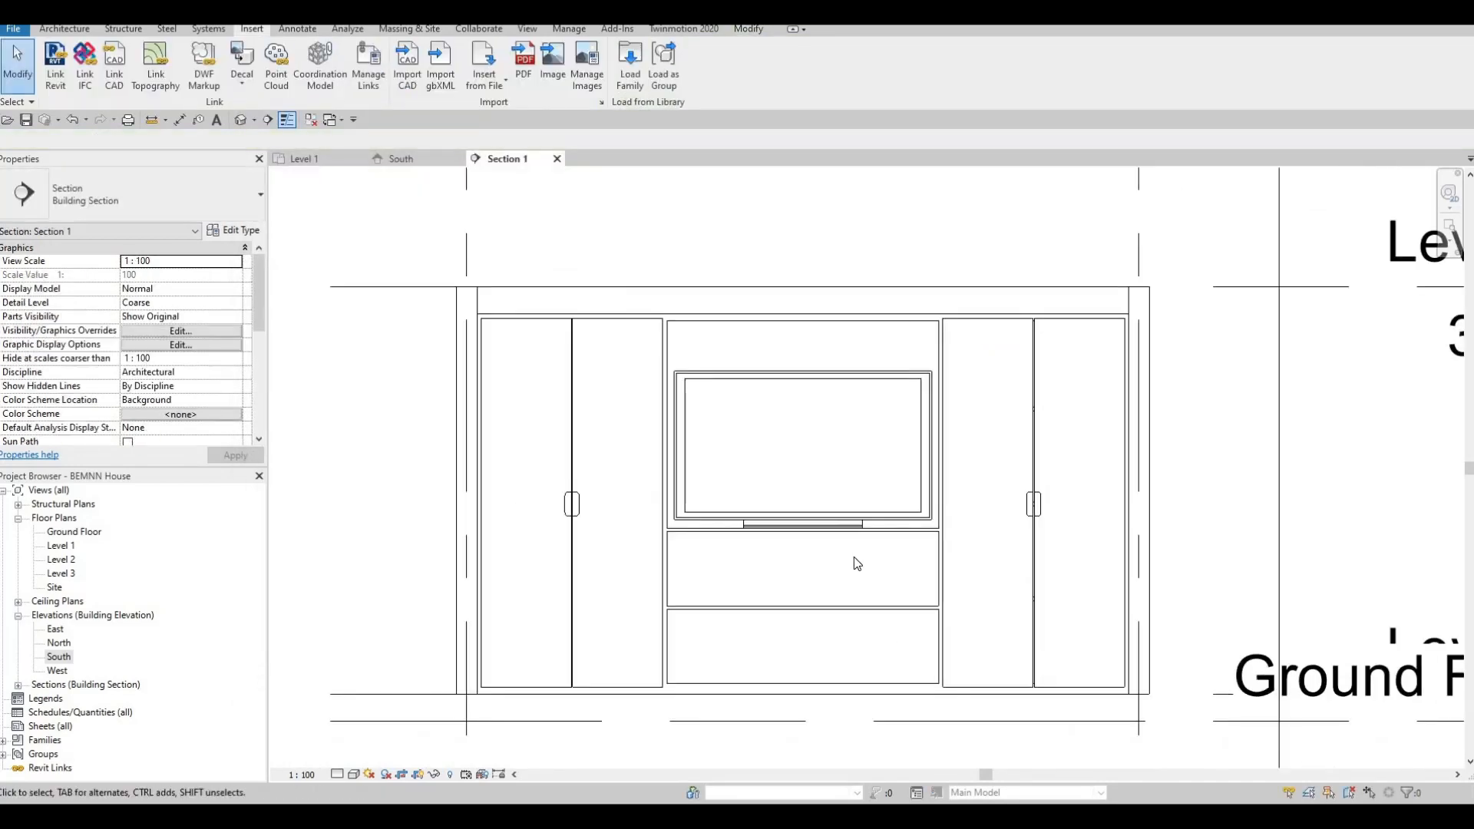
scroll(860, 461, "up", 1)
scroll(790, 488, "up", 1)
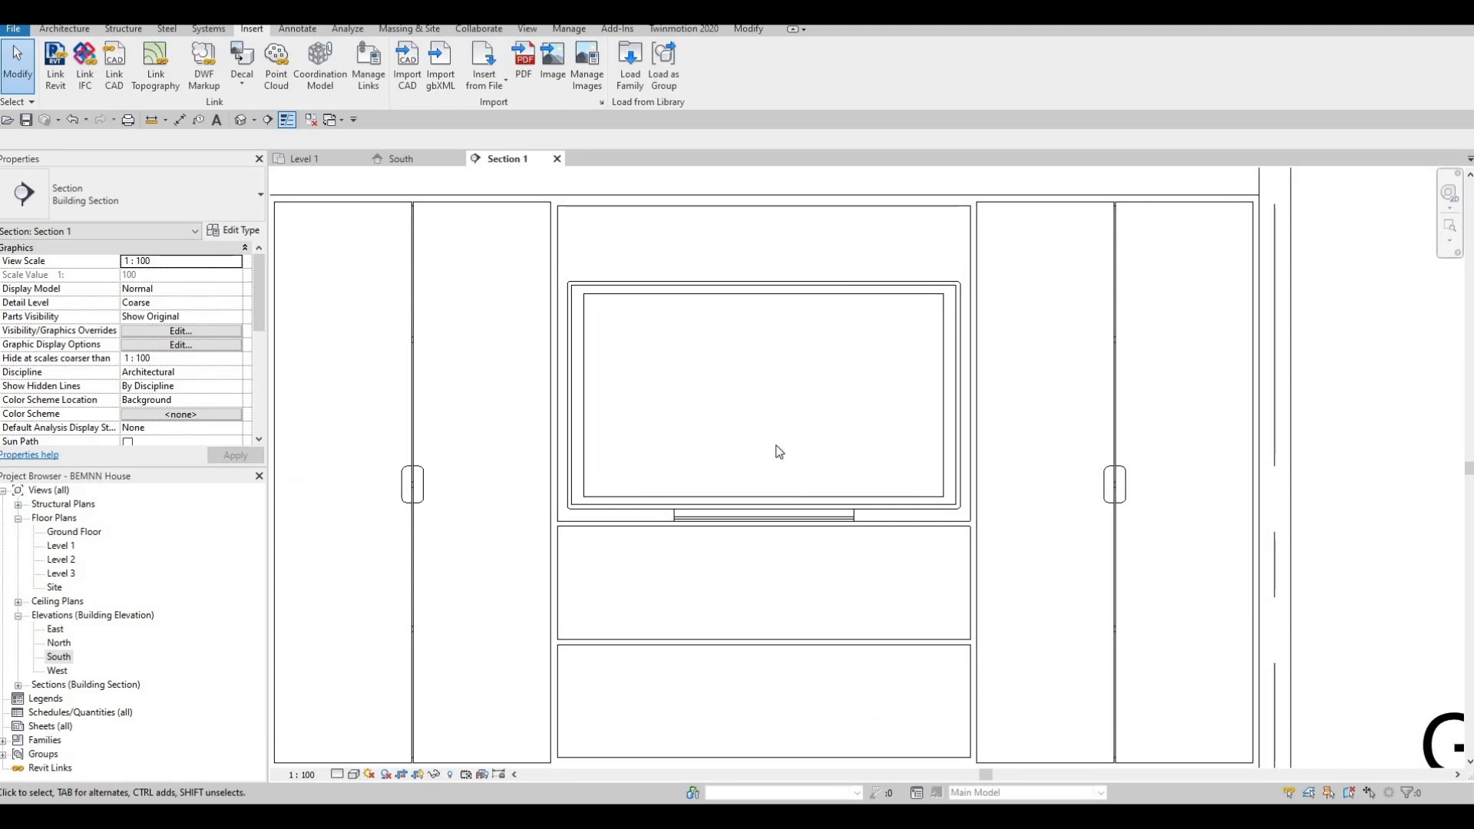
scroll(779, 451, "down", 3)
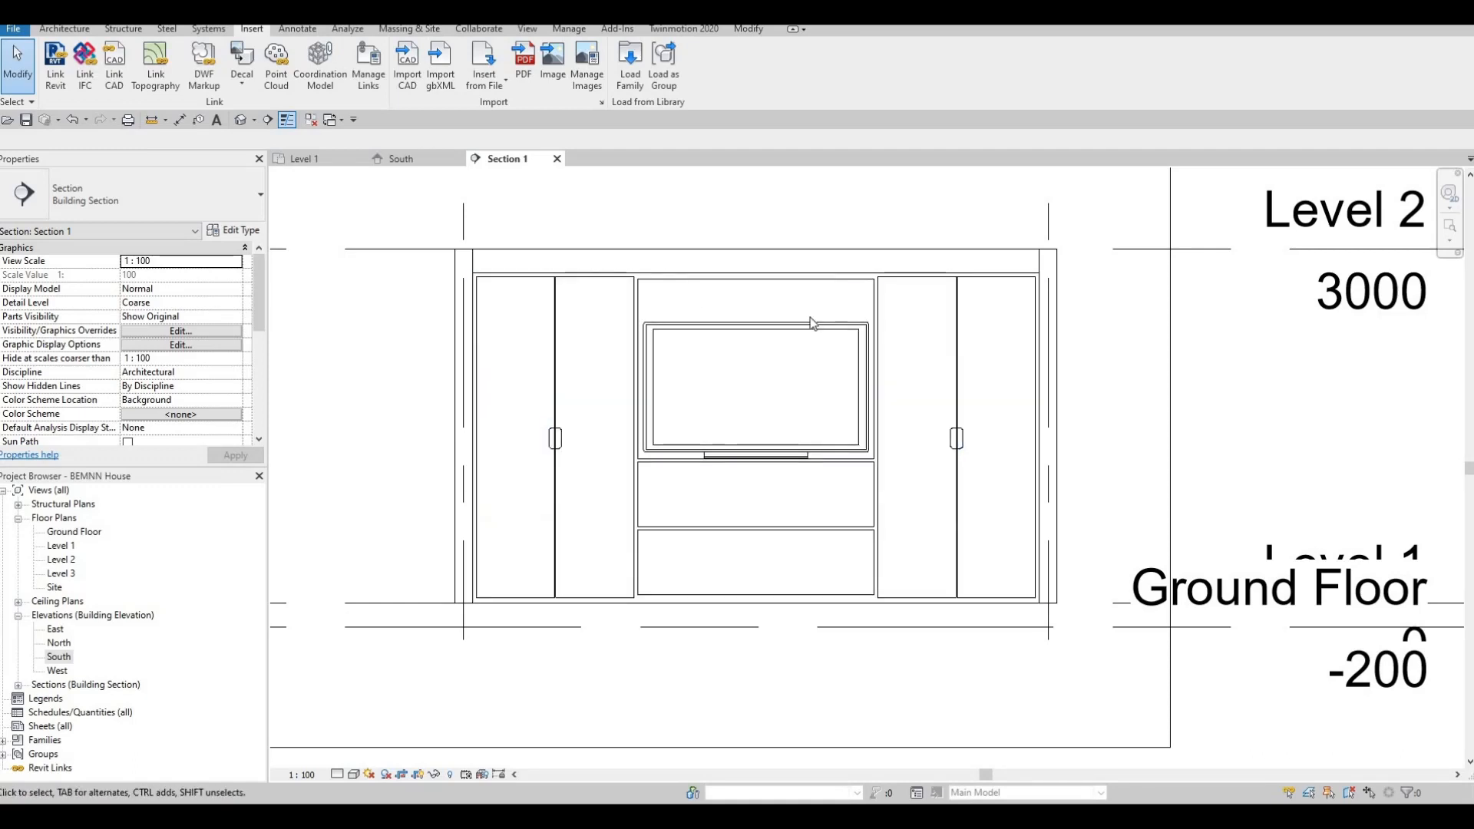
scroll(652, 507, "down", 1)
middle_click_drag(744, 564, 734, 550)
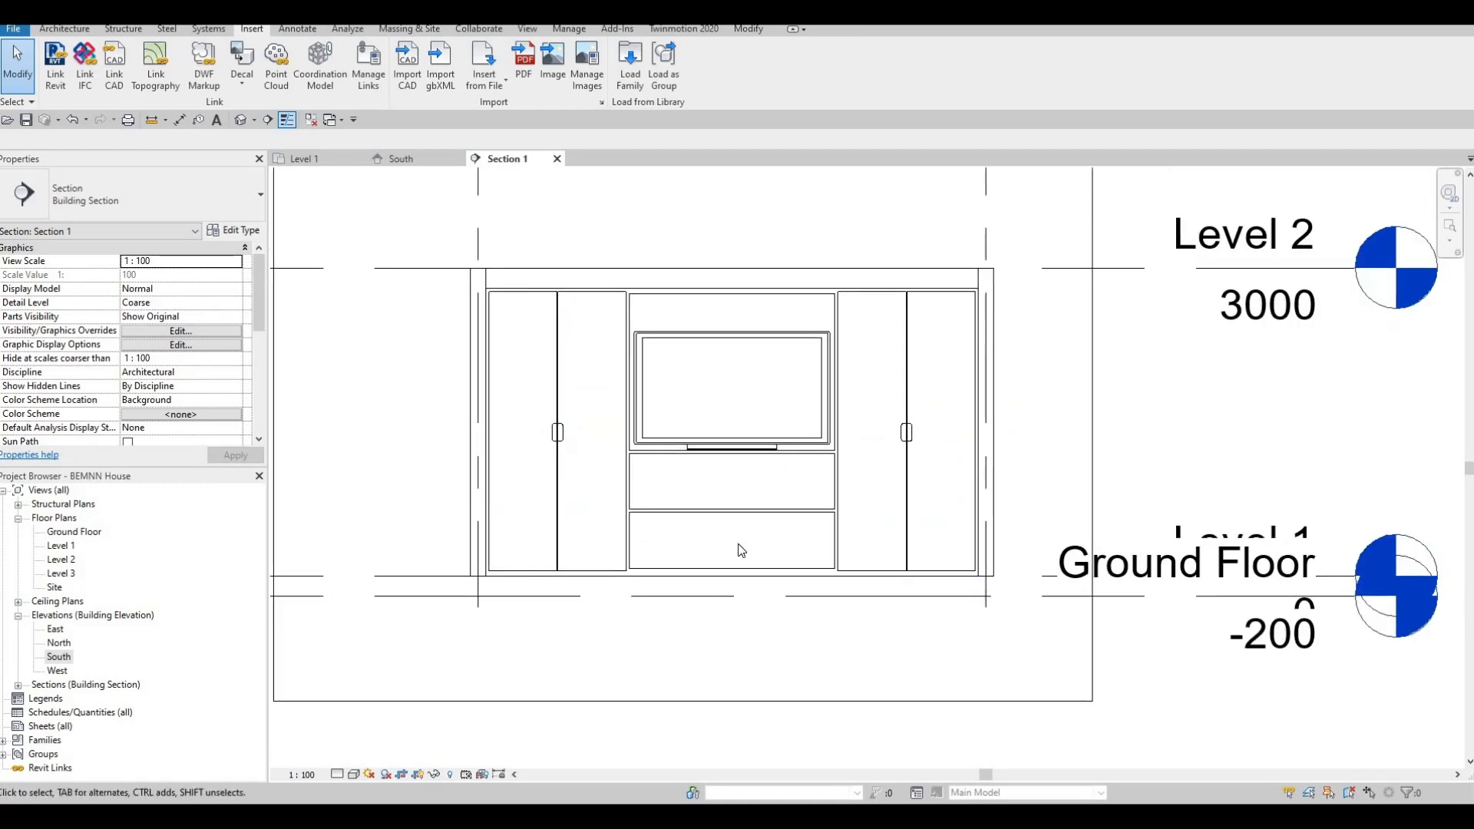
scroll(735, 550, "up", 1)
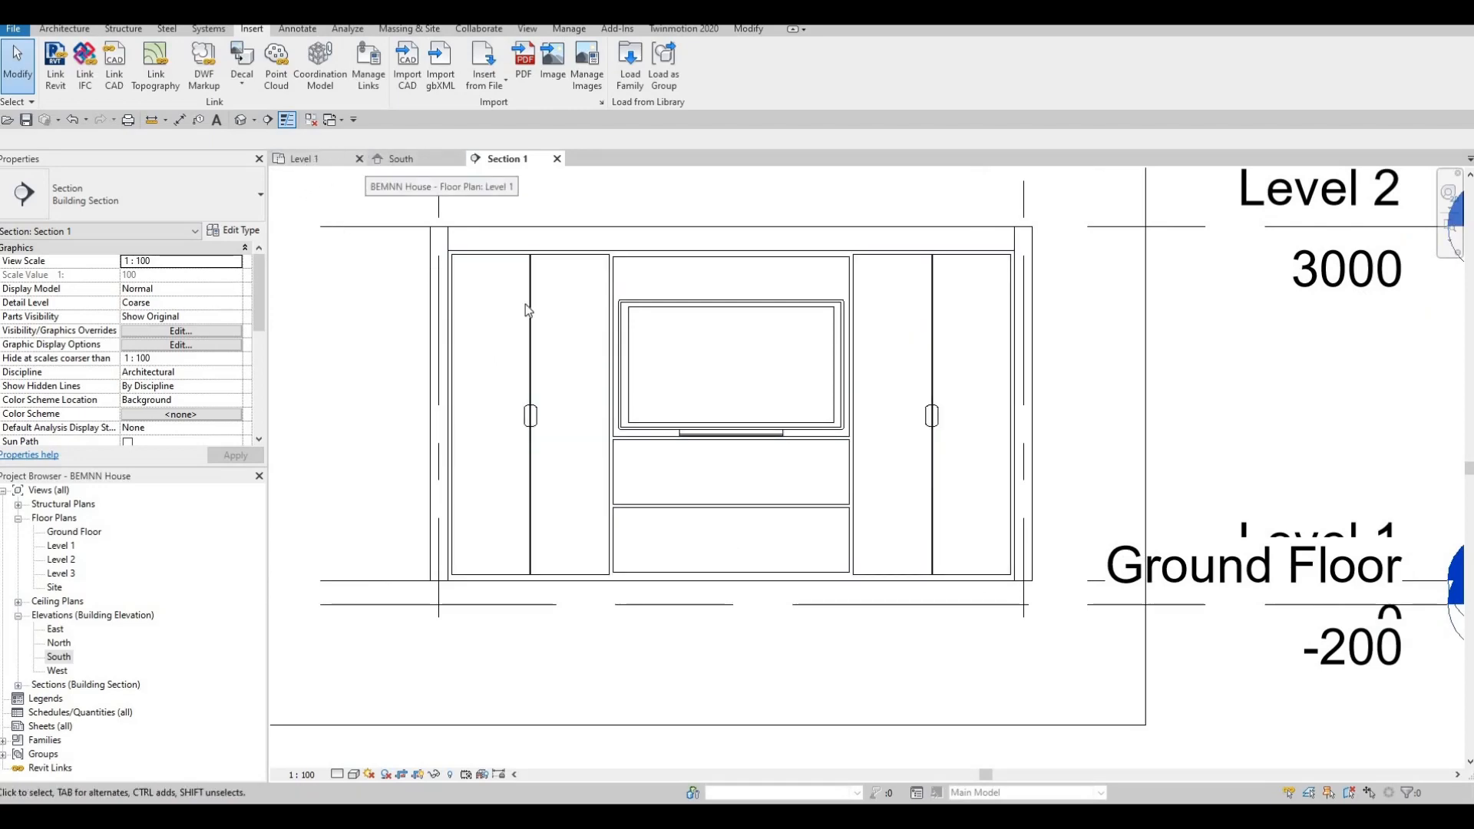
Return to the Level 1 floor plan, with the lower living area's coffee table in view.
left_click(311, 158)
middle_click_drag(761, 346, 758, 326)
scroll(760, 330, "down", 2)
middle_click_drag(806, 452, 790, 352)
scroll(790, 303, "down", 1)
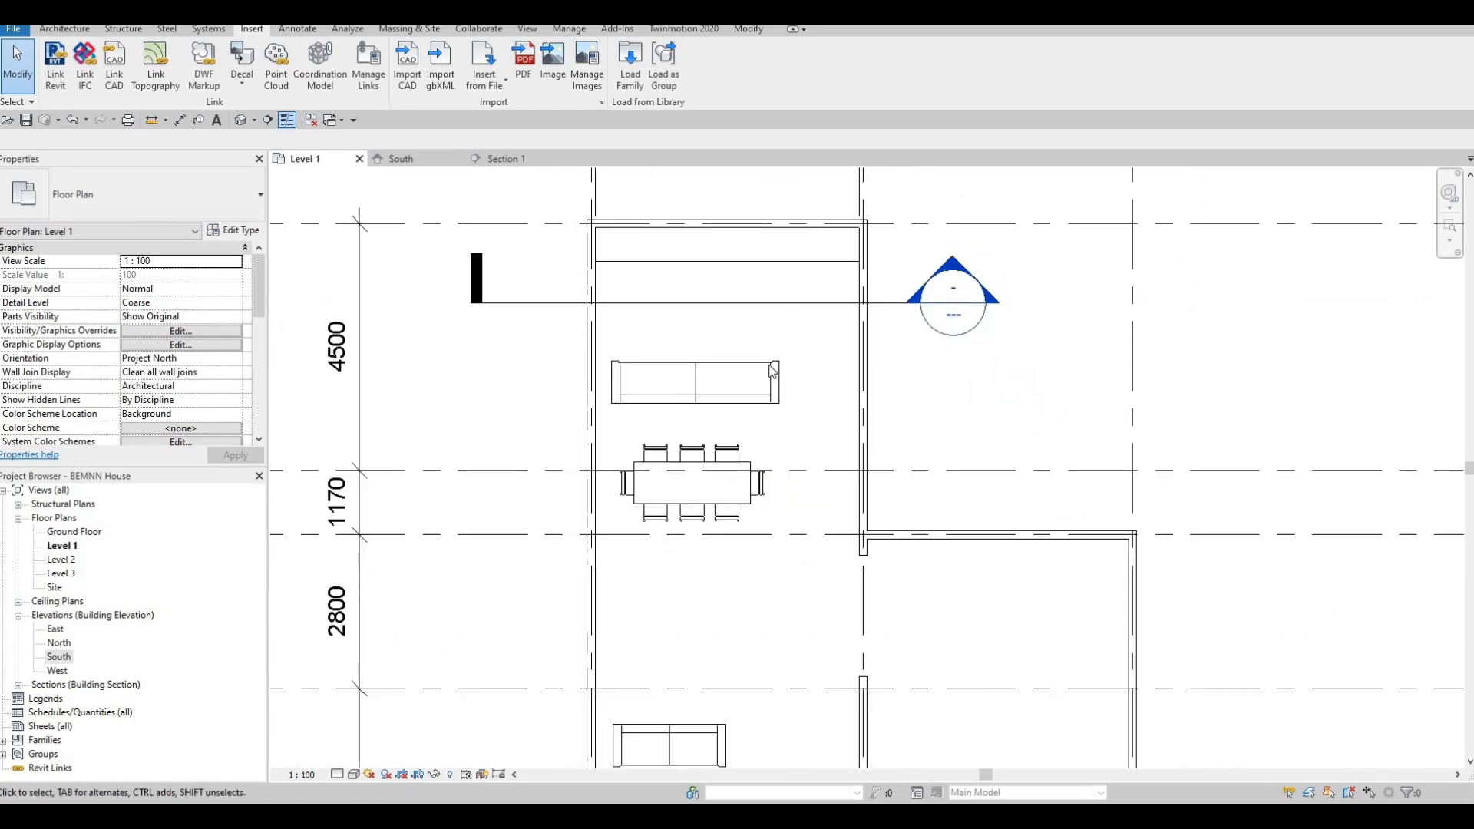
scroll(737, 555, "down", 1)
middle_click_drag(734, 622, 734, 522)
scroll(734, 530, "down", 1)
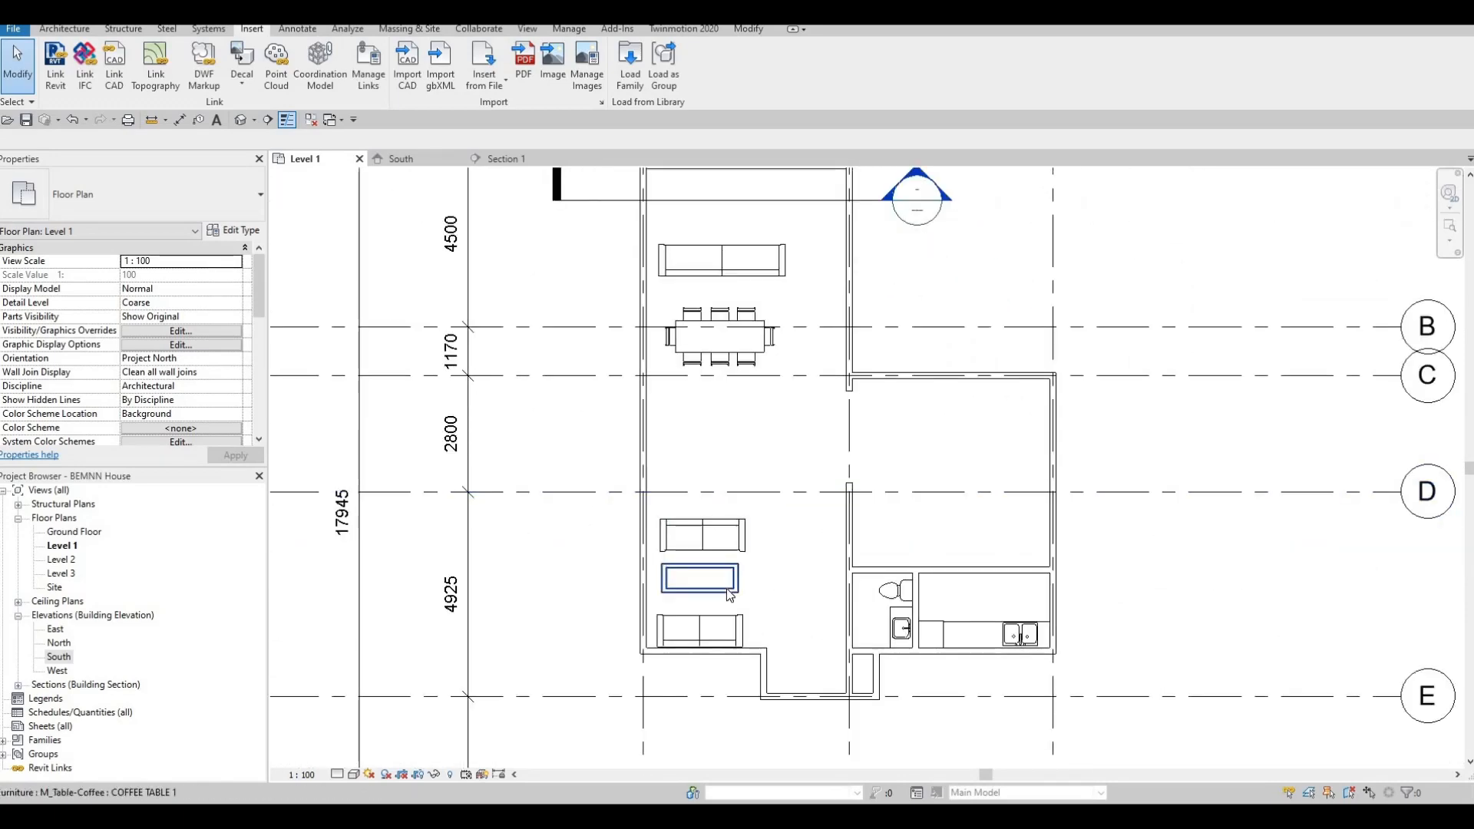
Copy the COFFEE TABLE 1 table from between the two lower sofas to the space between the entertainment center and the upper sofa.
left_click(726, 588)
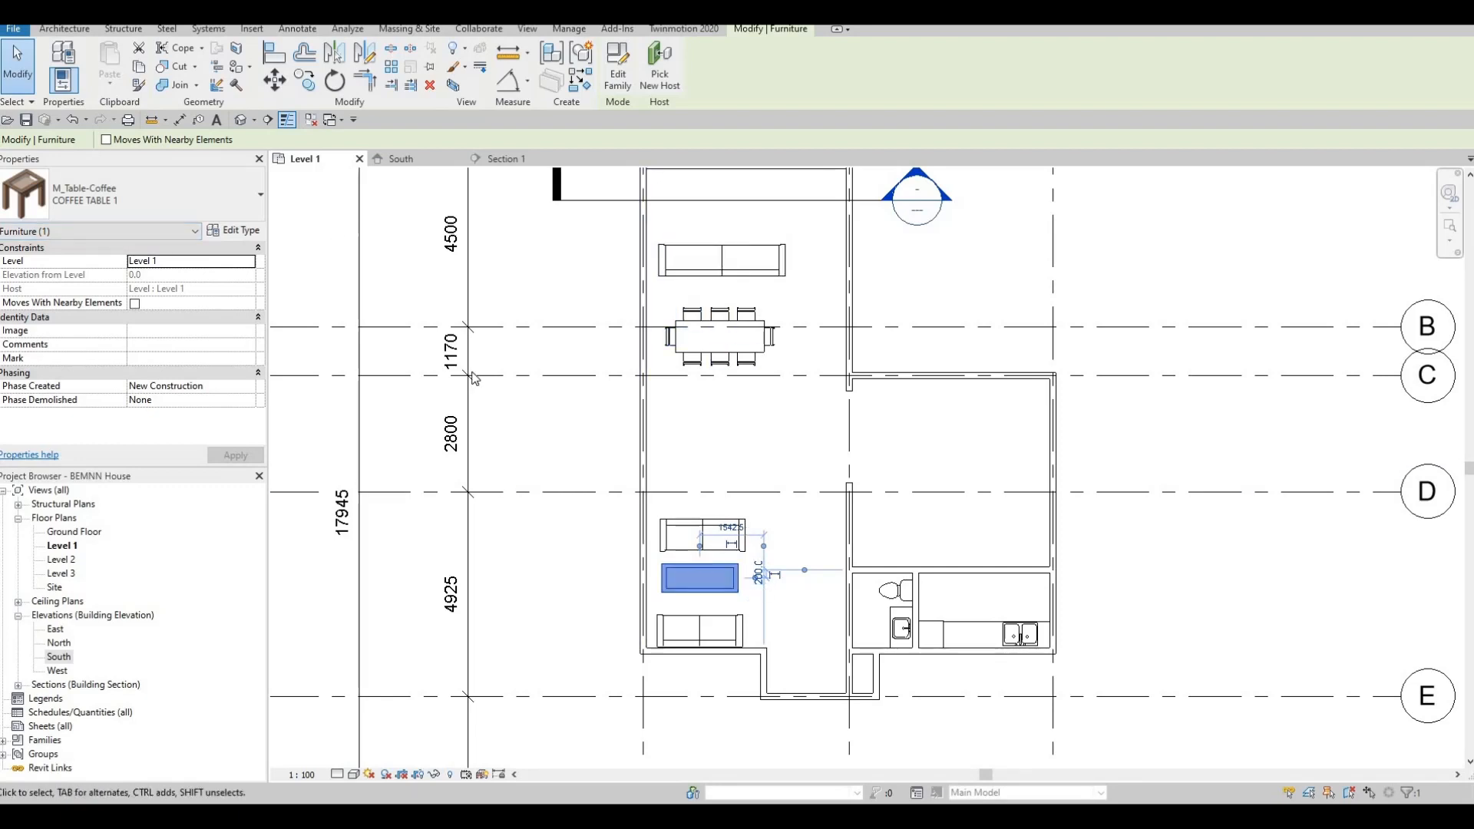
left_click(305, 83)
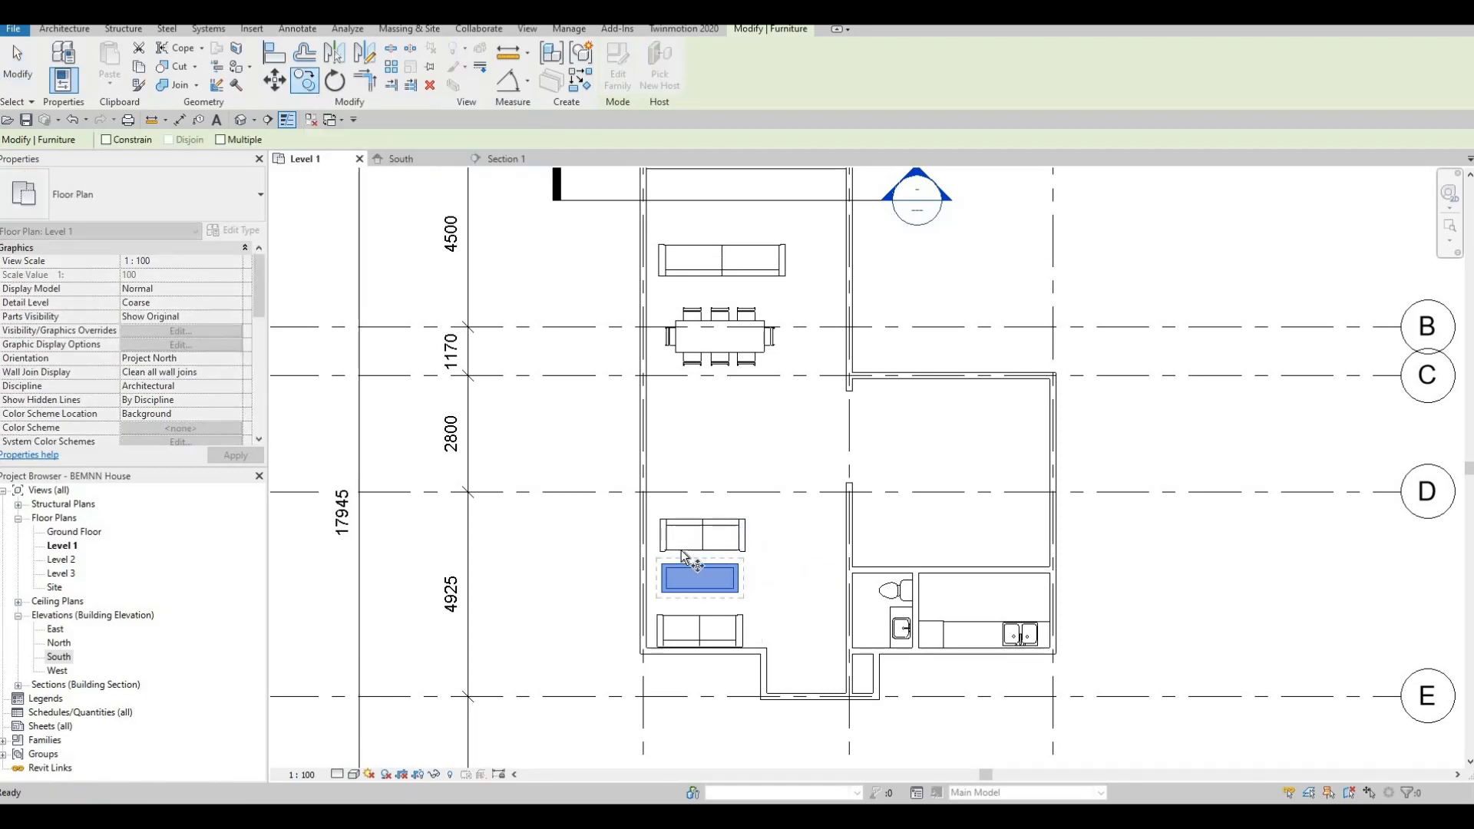
left_click(691, 568)
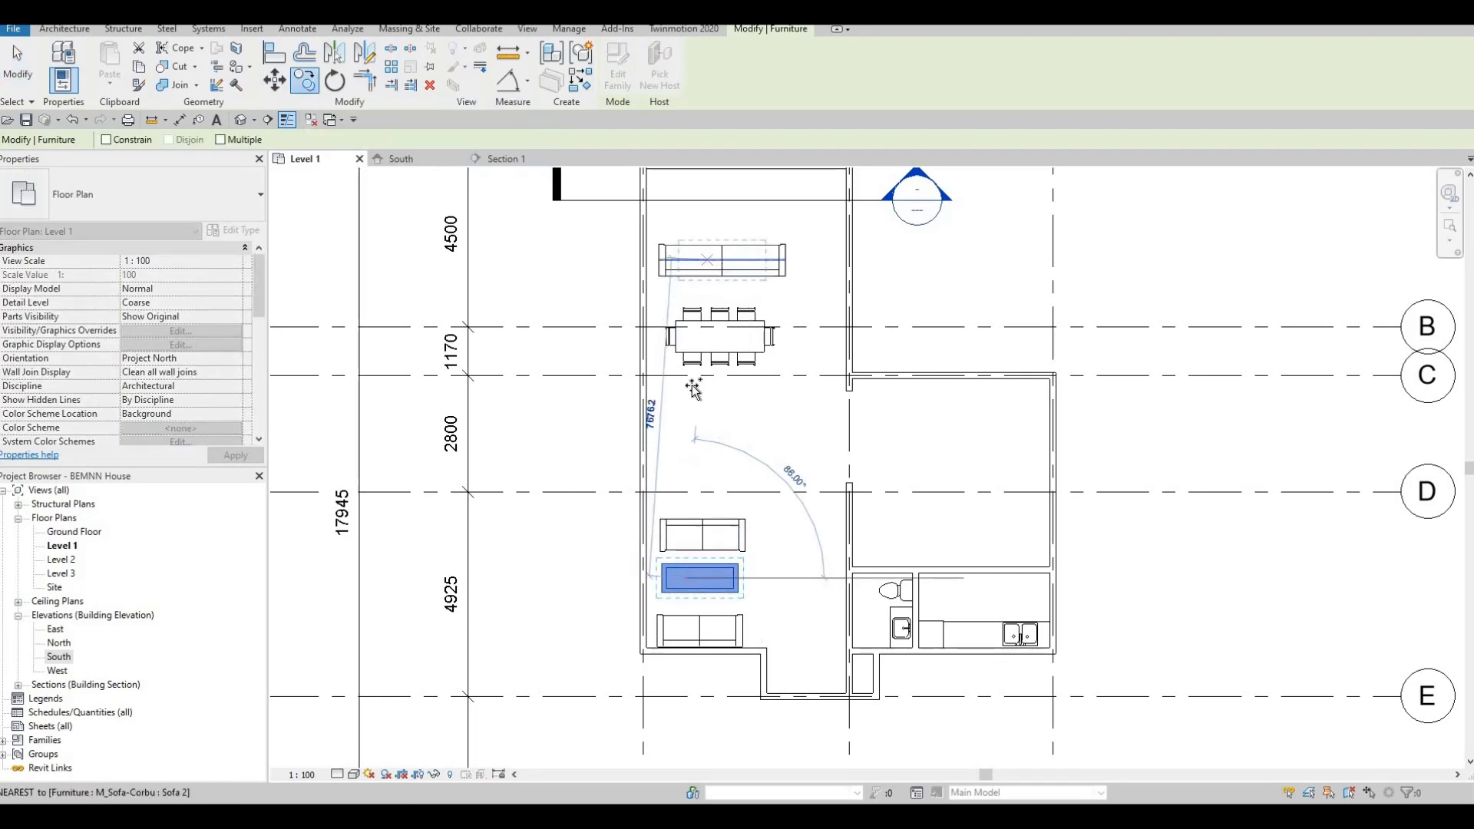
middle_click_drag(710, 236, 680, 453)
scroll(681, 444, "up", 3)
left_click(681, 475)
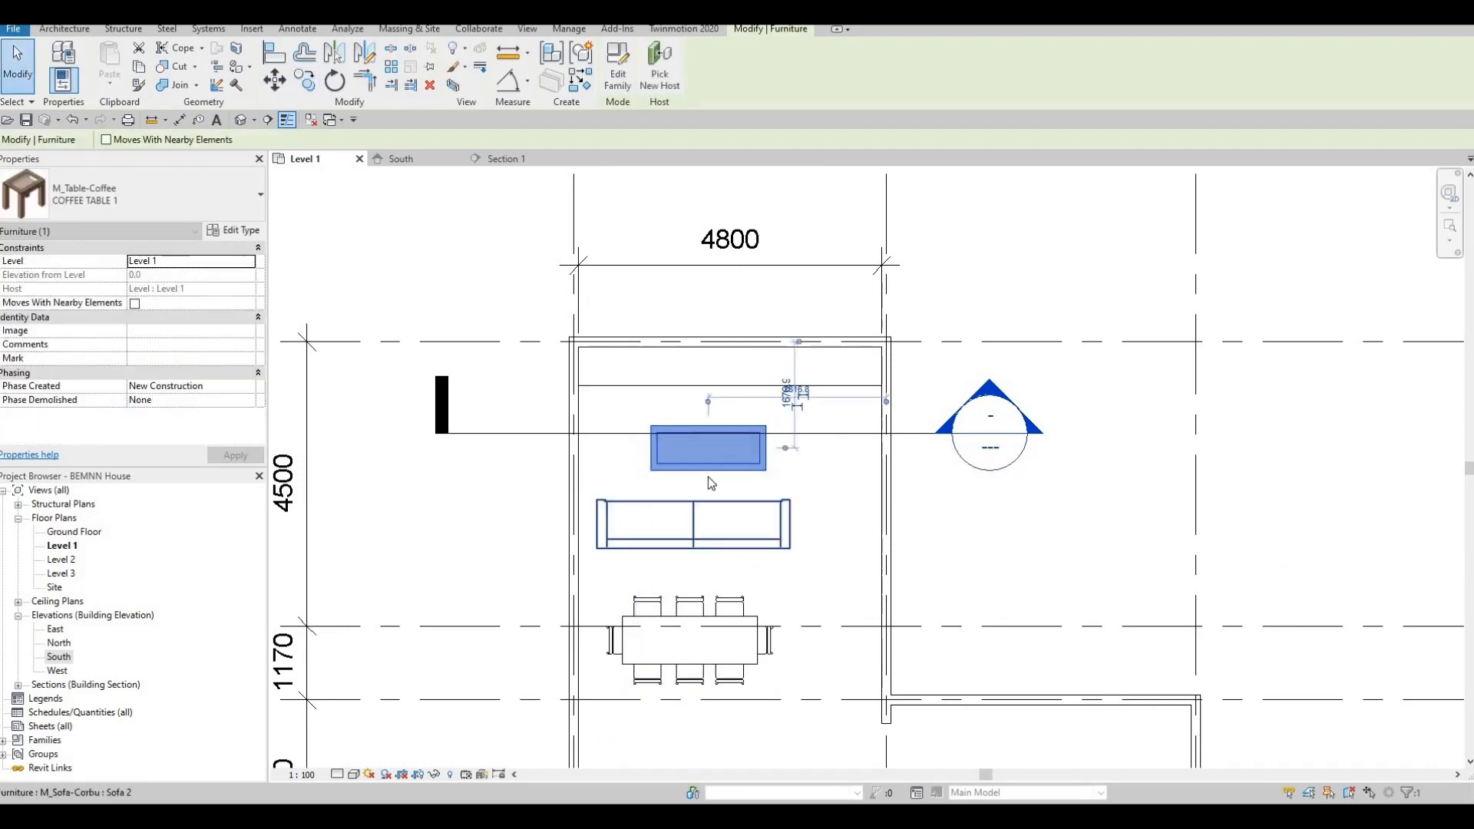
scroll(707, 477, "down", 9)
scroll(641, 625, "up", 5)
key("Escape")
Nudge the Sofa 2 sofa right and down, to 757.5 from the room's left wall and 2260 from grid C.
middle_click_drag(733, 559, 667, 687)
middle_click_drag(714, 400, 688, 499)
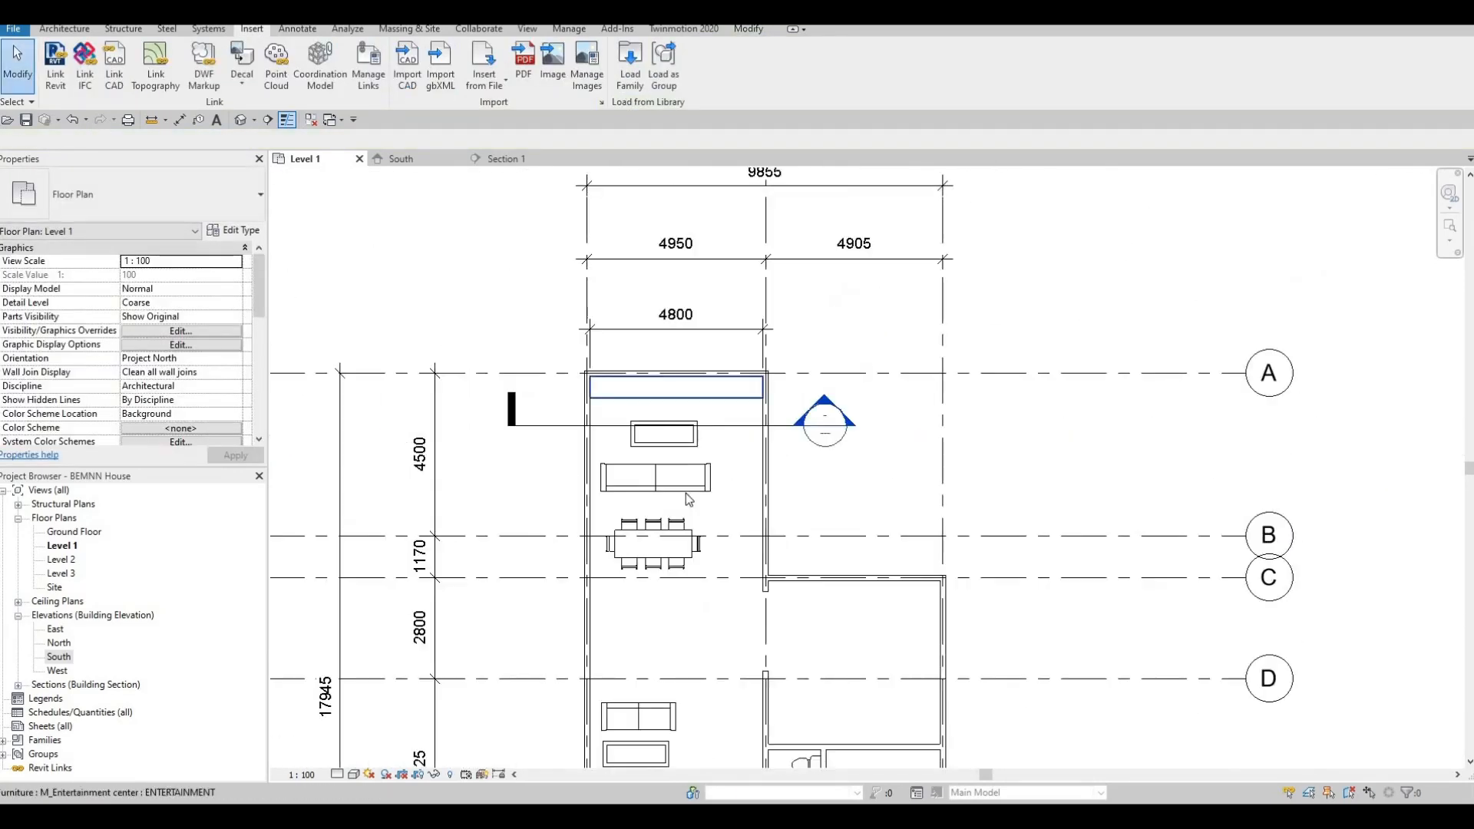
scroll(668, 407, "up", 5)
scroll(698, 449, "down", 2)
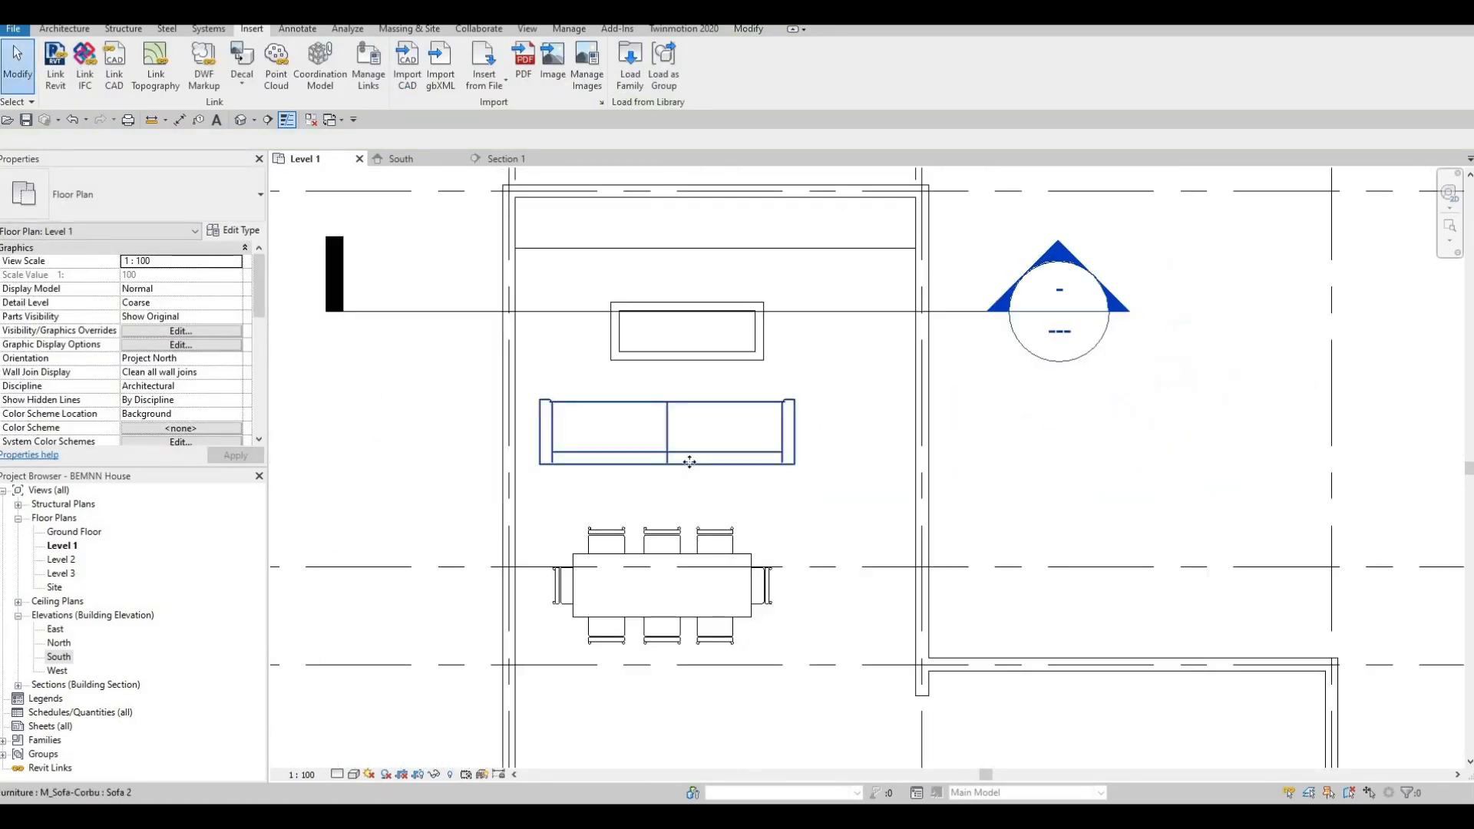
left_click(690, 462)
key("Right")
key("Right")
key("Right")
key("Right")
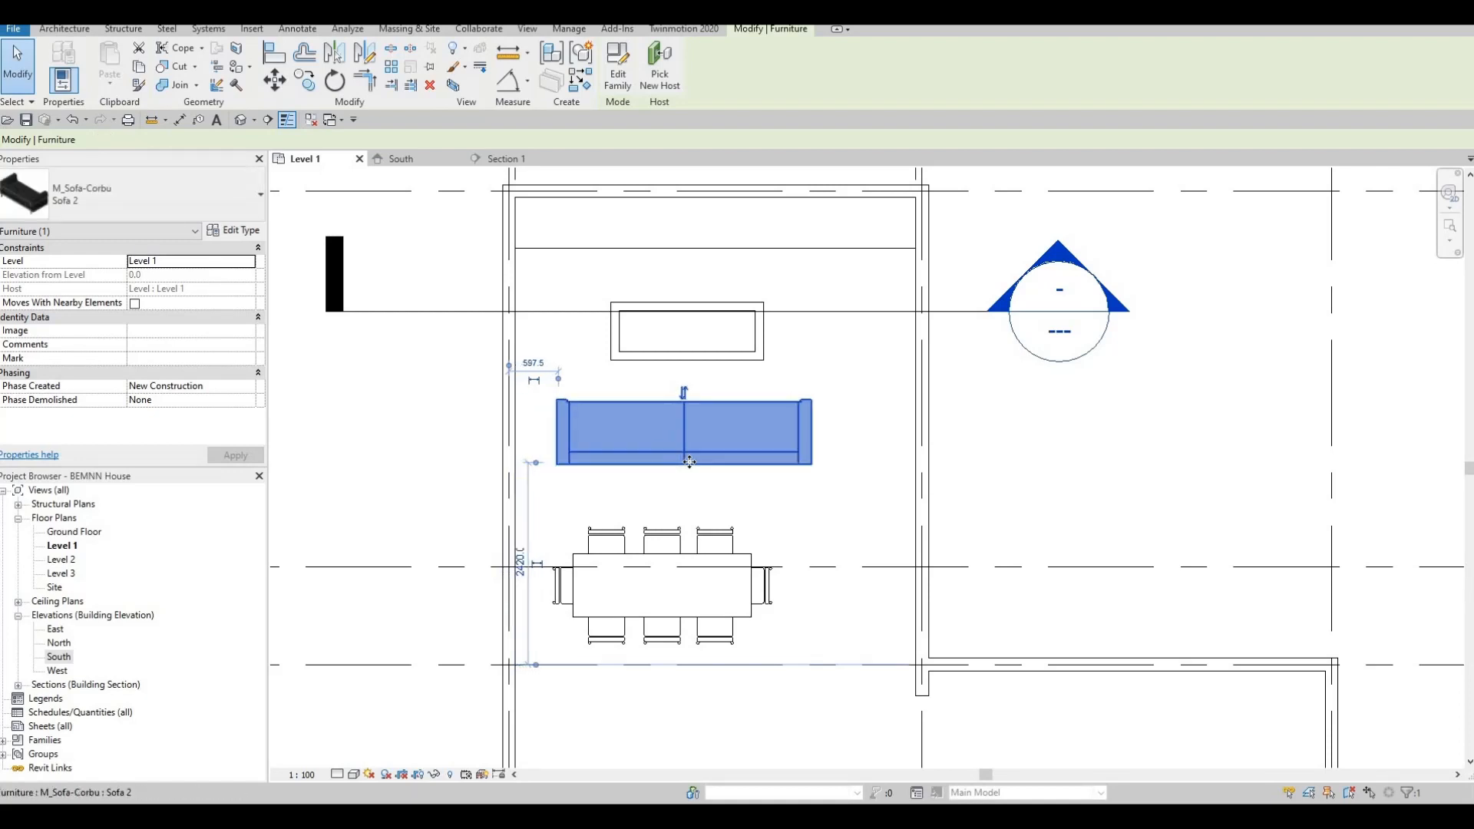
key("Down")
key("Down")
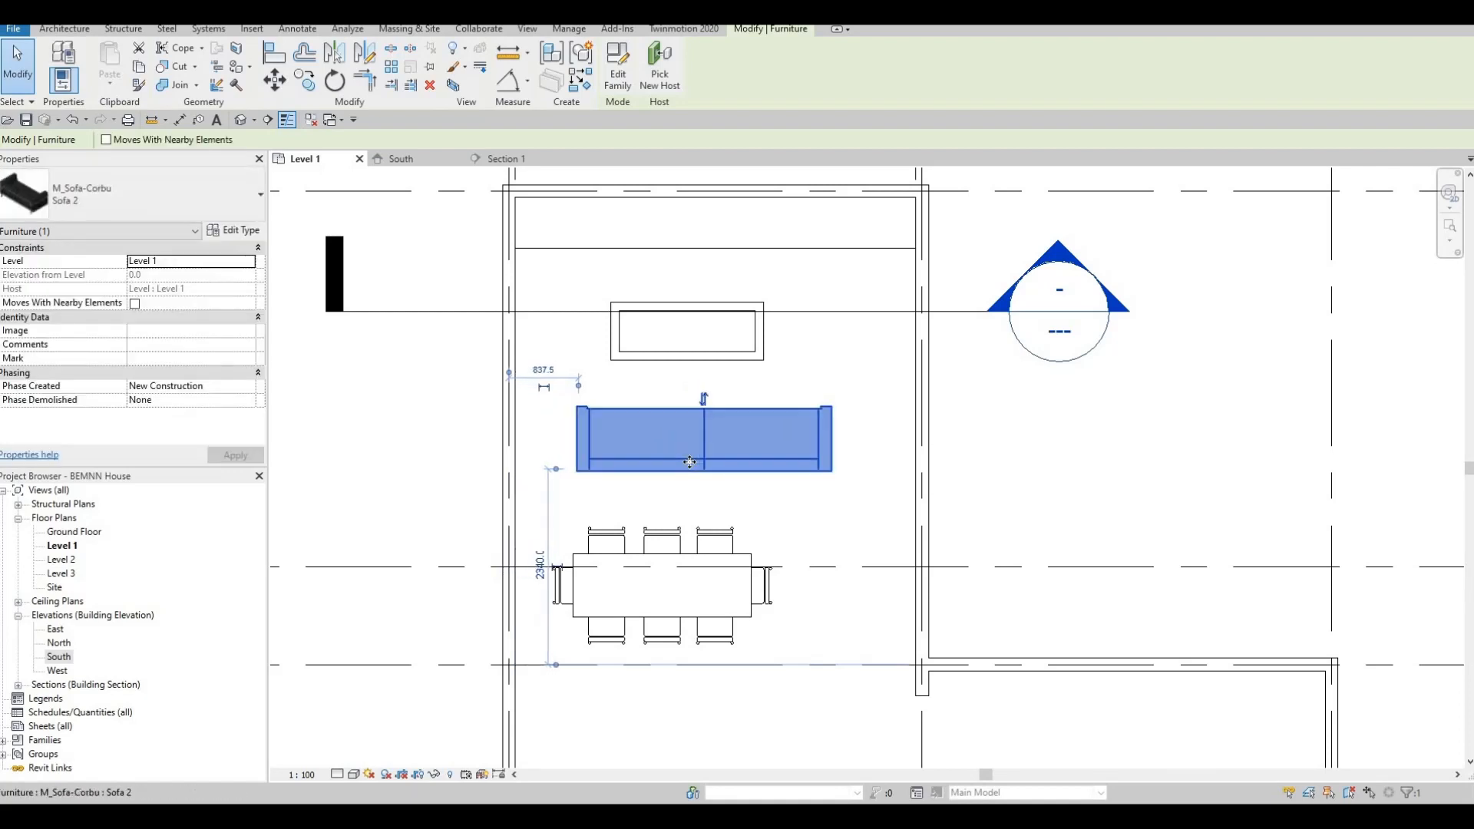
key("Right")
key("Right")
key("Right")
key("Down")
key("Down")
key("Left")
key("Left")
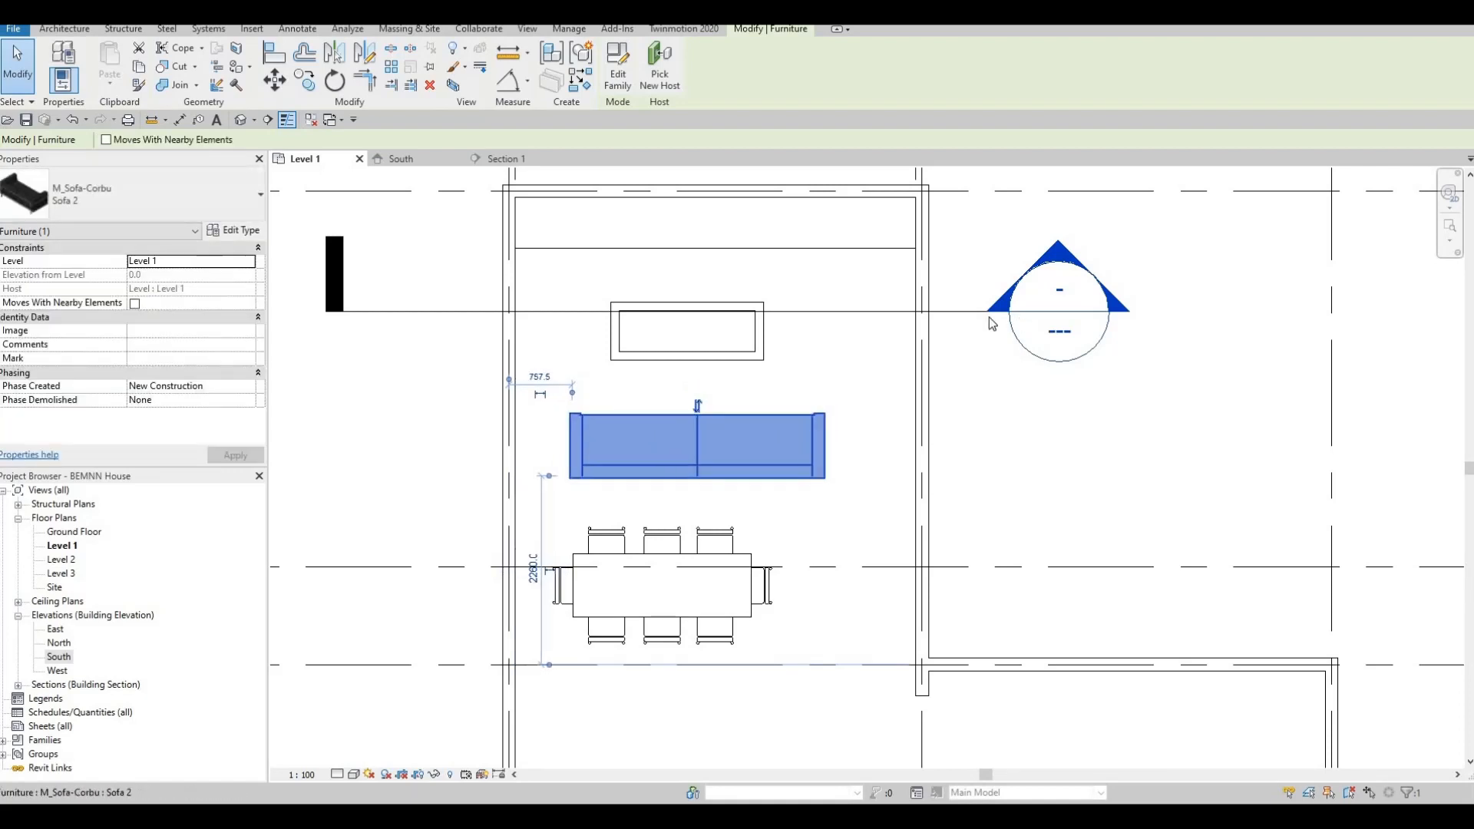
key("Escape")
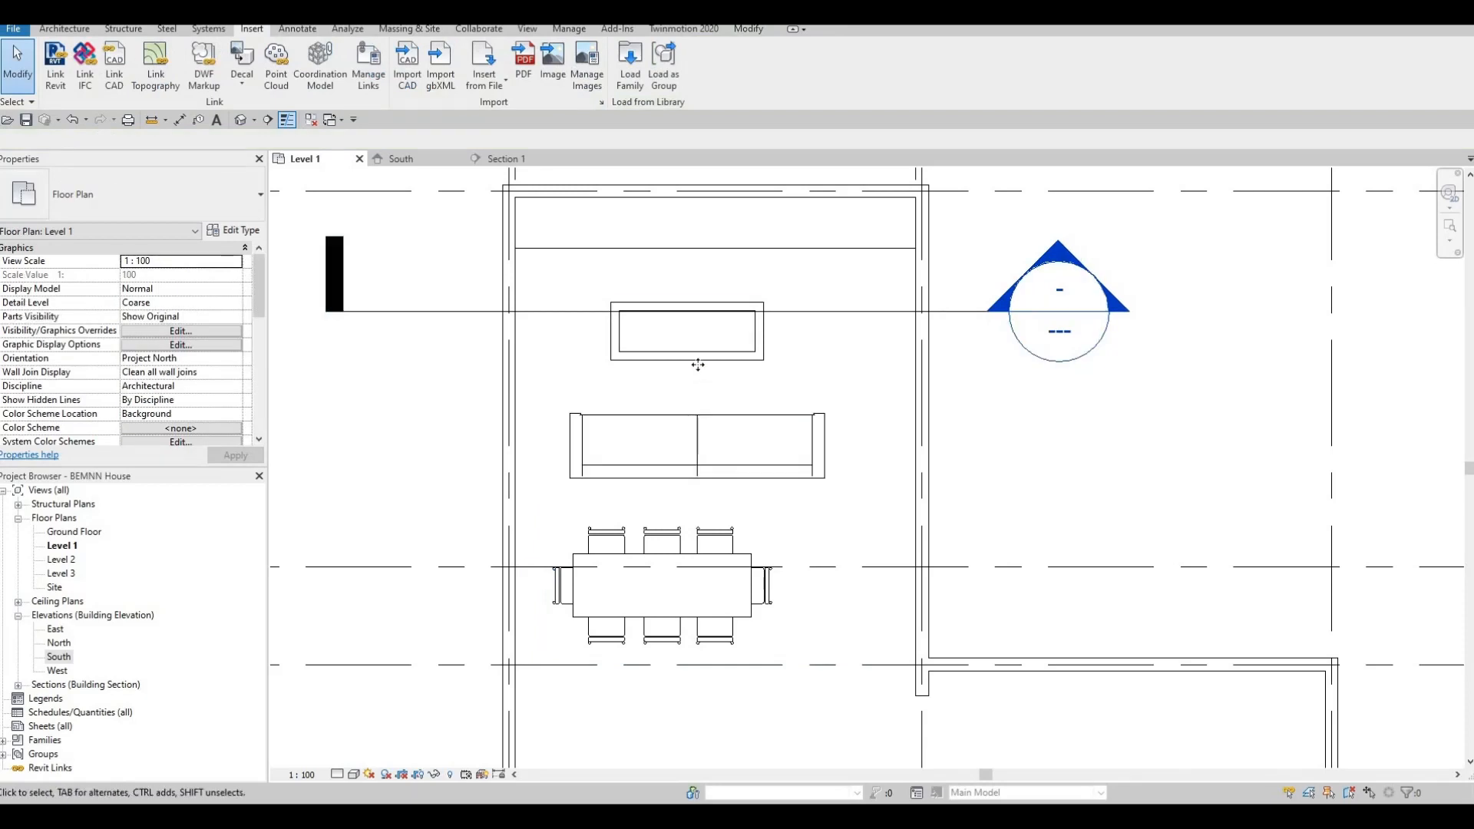
Nudge the copied coffee table right and slightly down, above the Sofa 2 sofa.
left_click(698, 365)
key("Right")
key("Right")
key("Right")
key("Right")
key("Down")
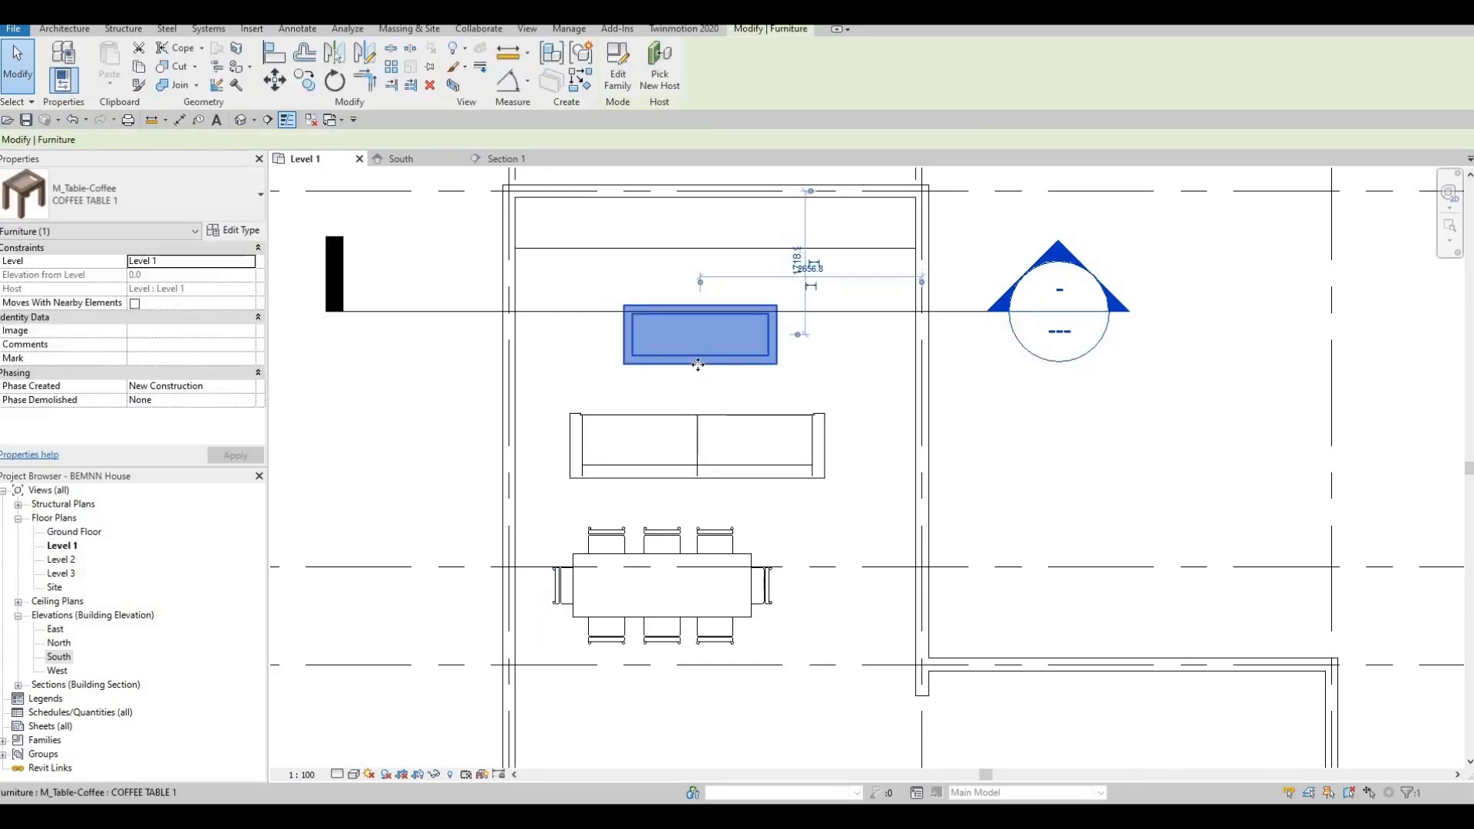
key("Down")
key("Right")
key("Right")
key("Left")
key("Up")
key("Right")
key("Escape")
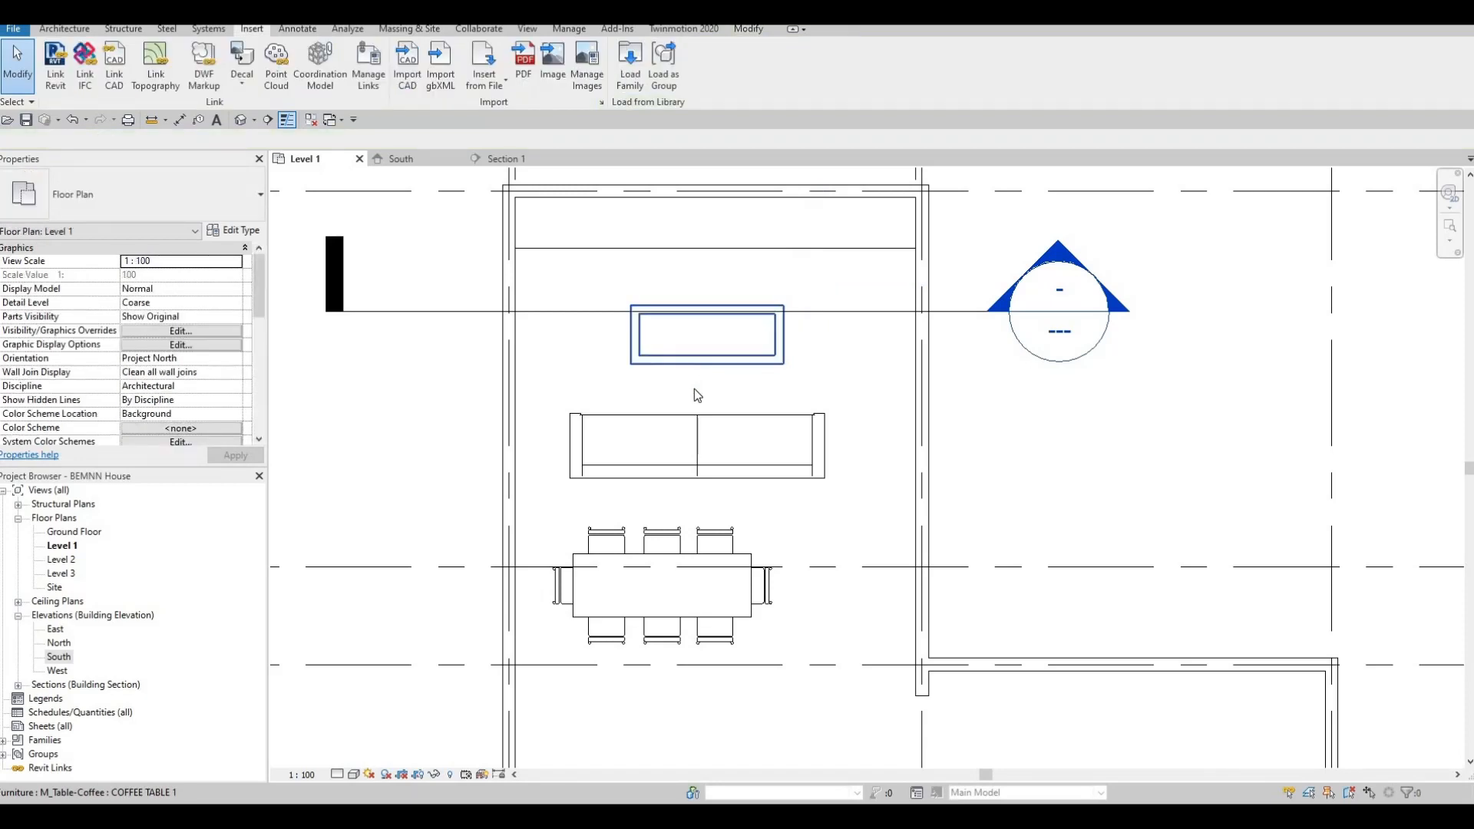
left_click(685, 415)
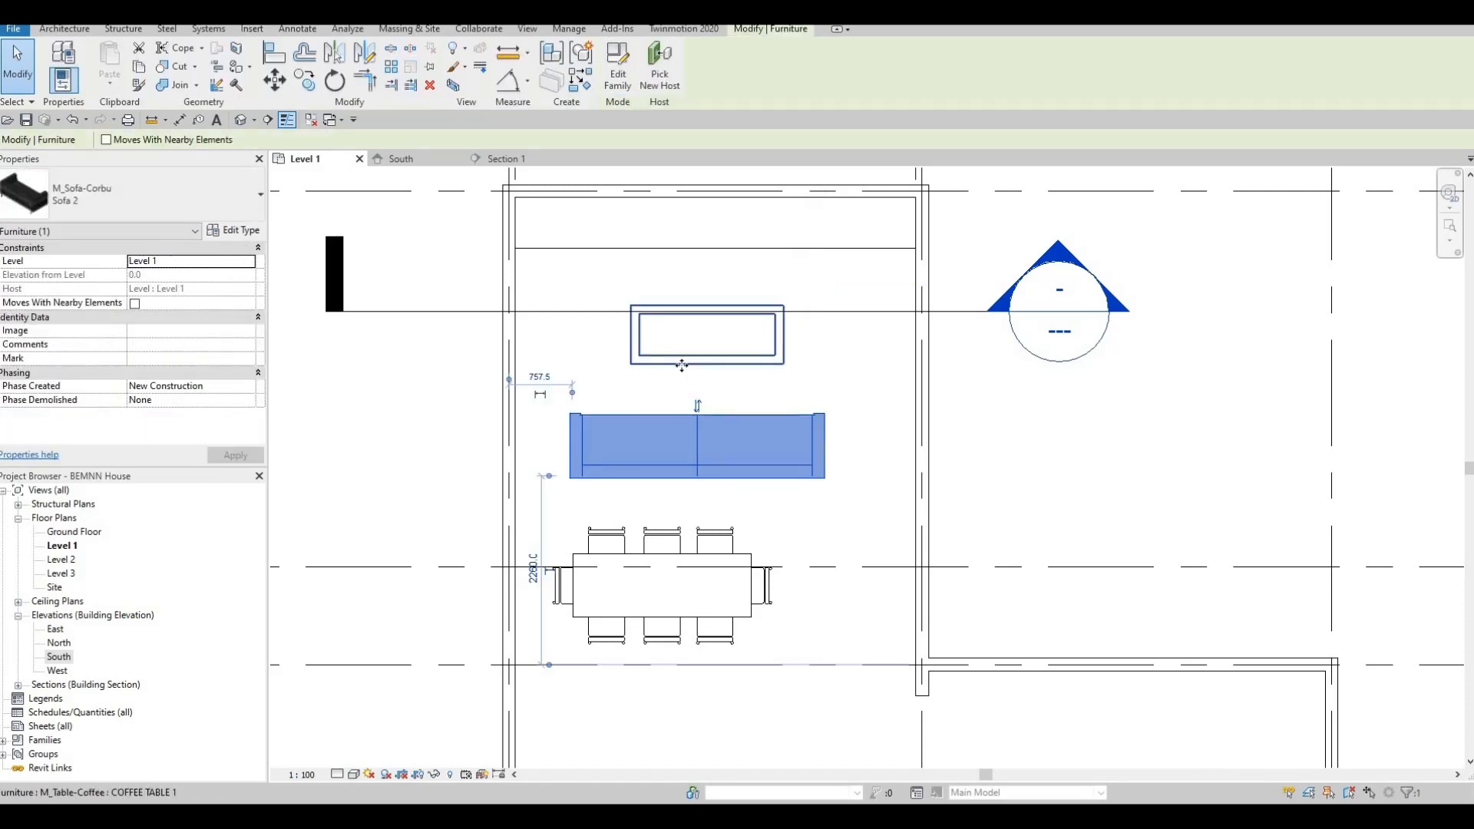
left_click(691, 363, "ctrl")
key("Escape")
Nudge the Sofa 2 sofa left, to 517.5 from the room's left wall.
left_click(682, 420)
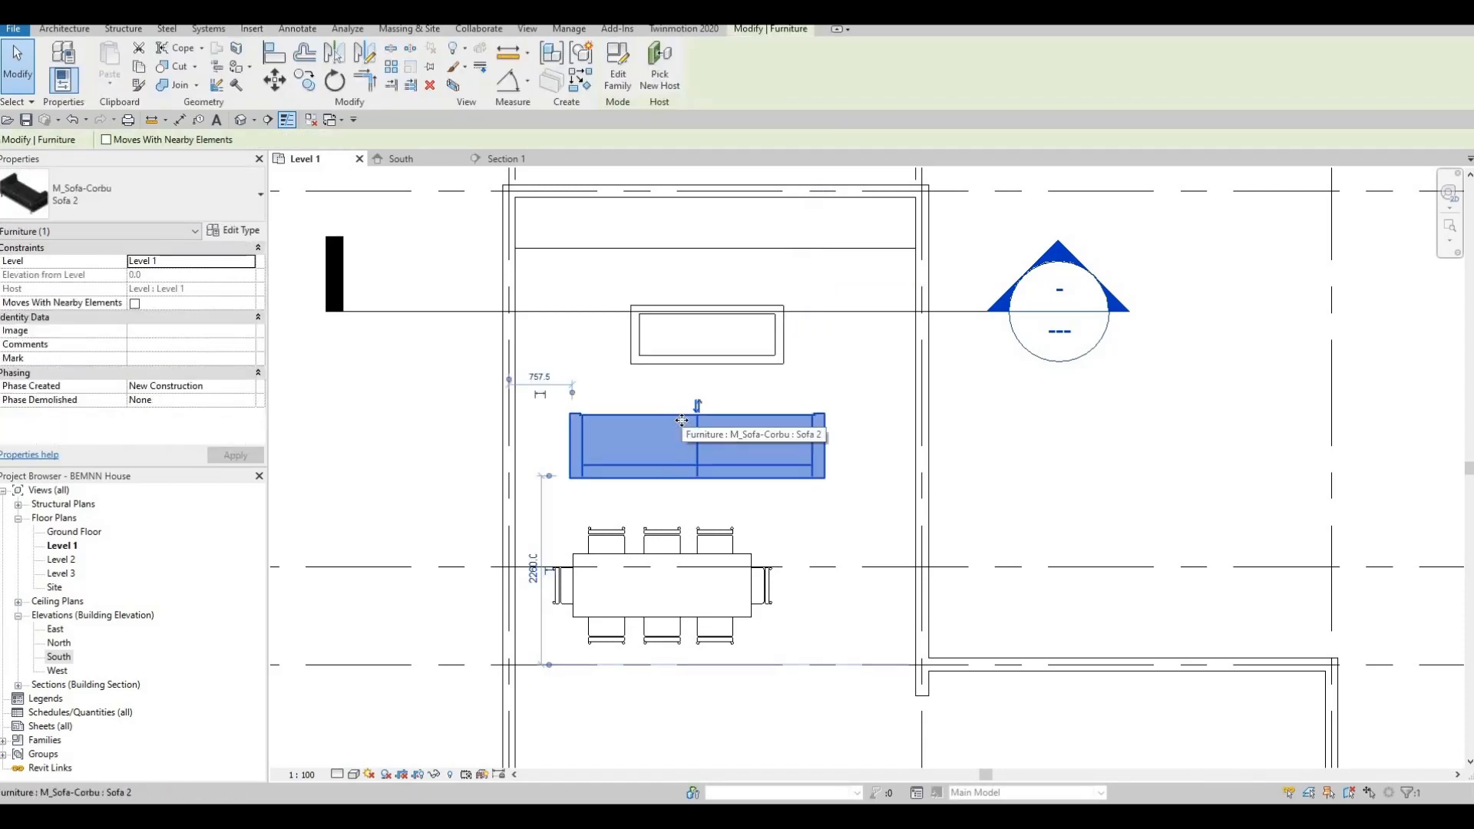
key("Left")
key("Left")
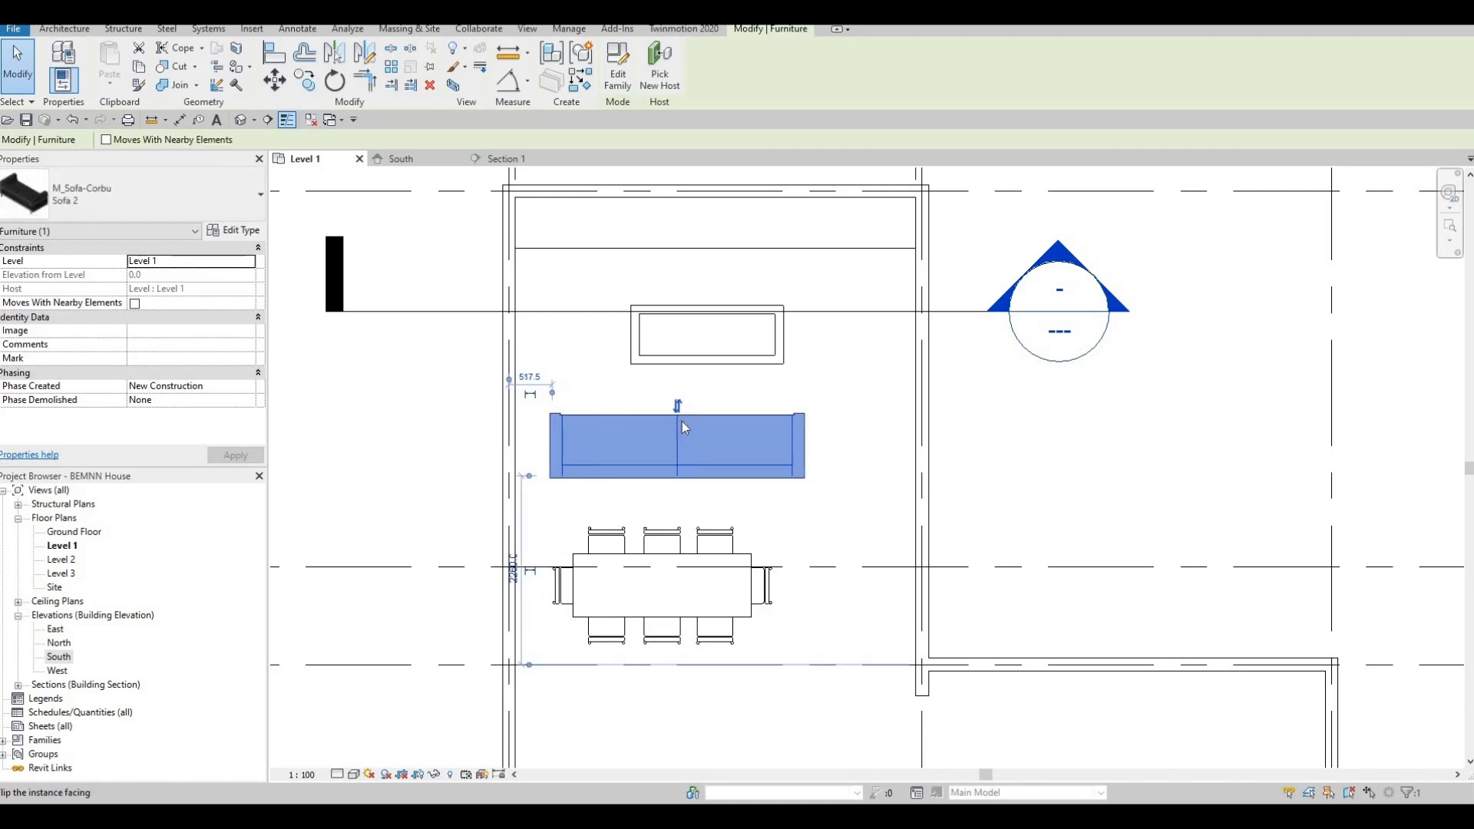
key("Escape")
left_click(716, 366)
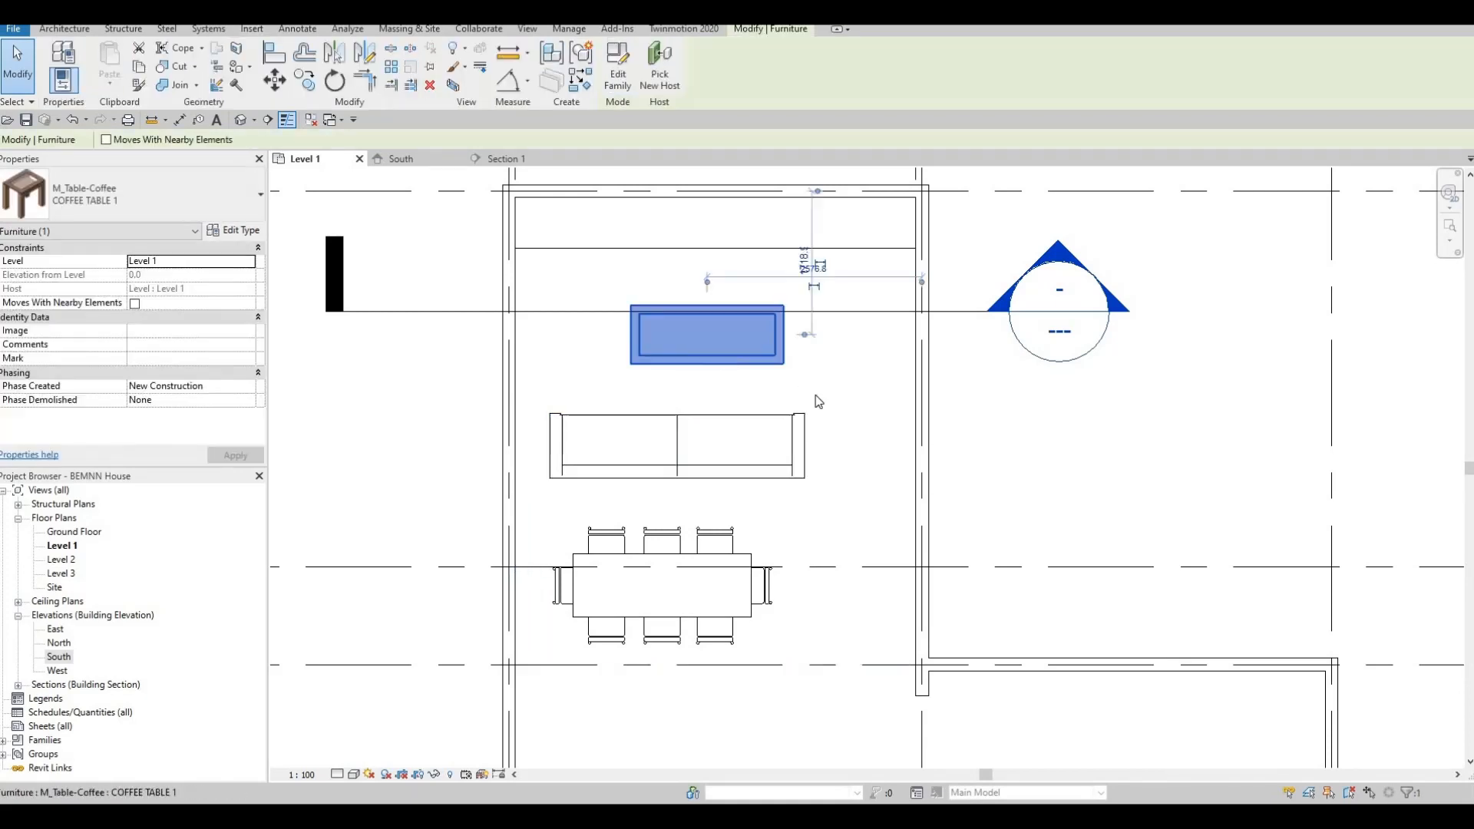
key("Escape")
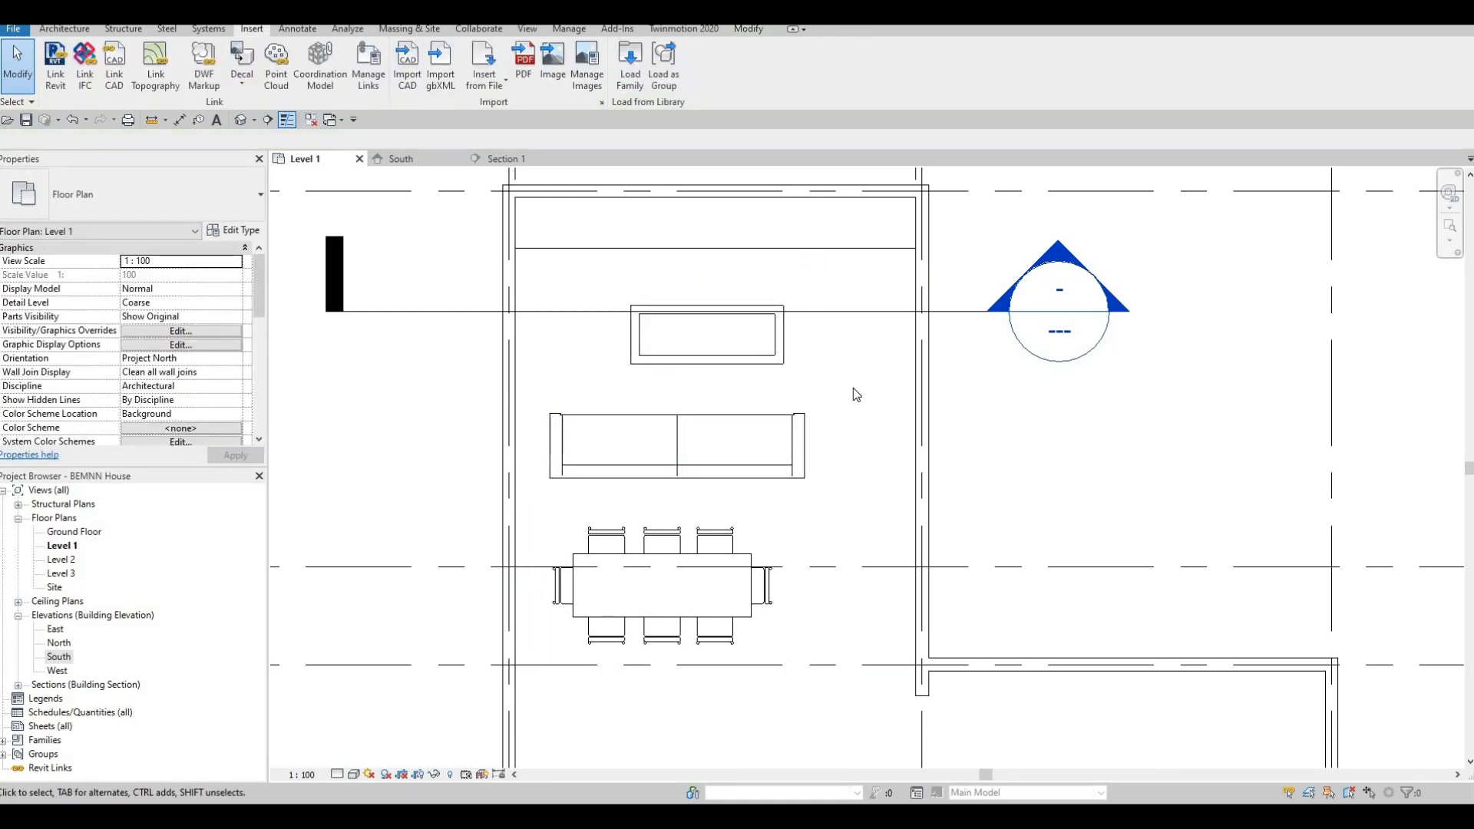
Nudge the Sofa 2 sofa right beneath the coffee table, to 837.5 from the room's left wall.
left_click(708, 417)
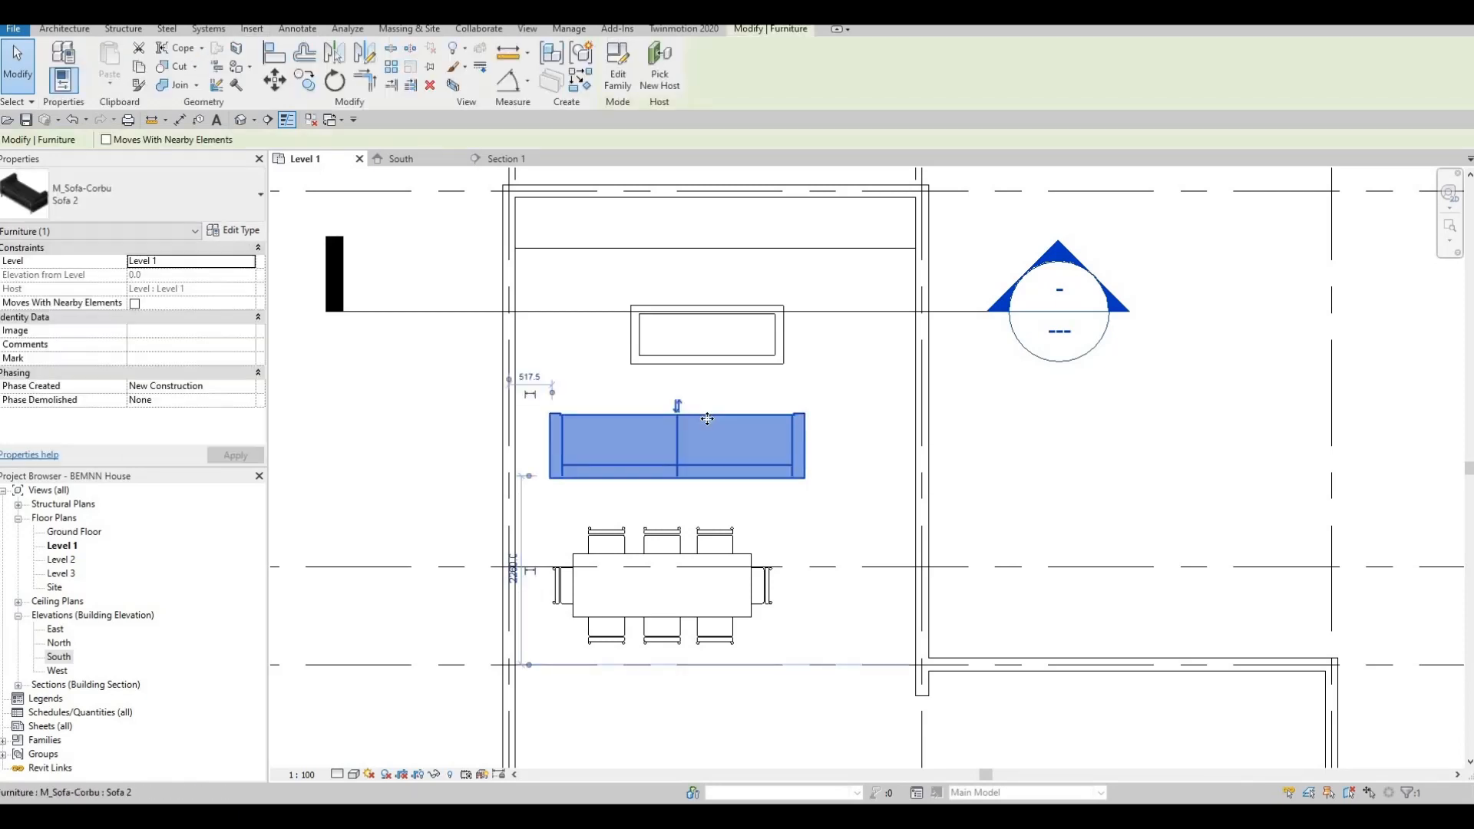
key("Right")
key("Right")
key("Right")
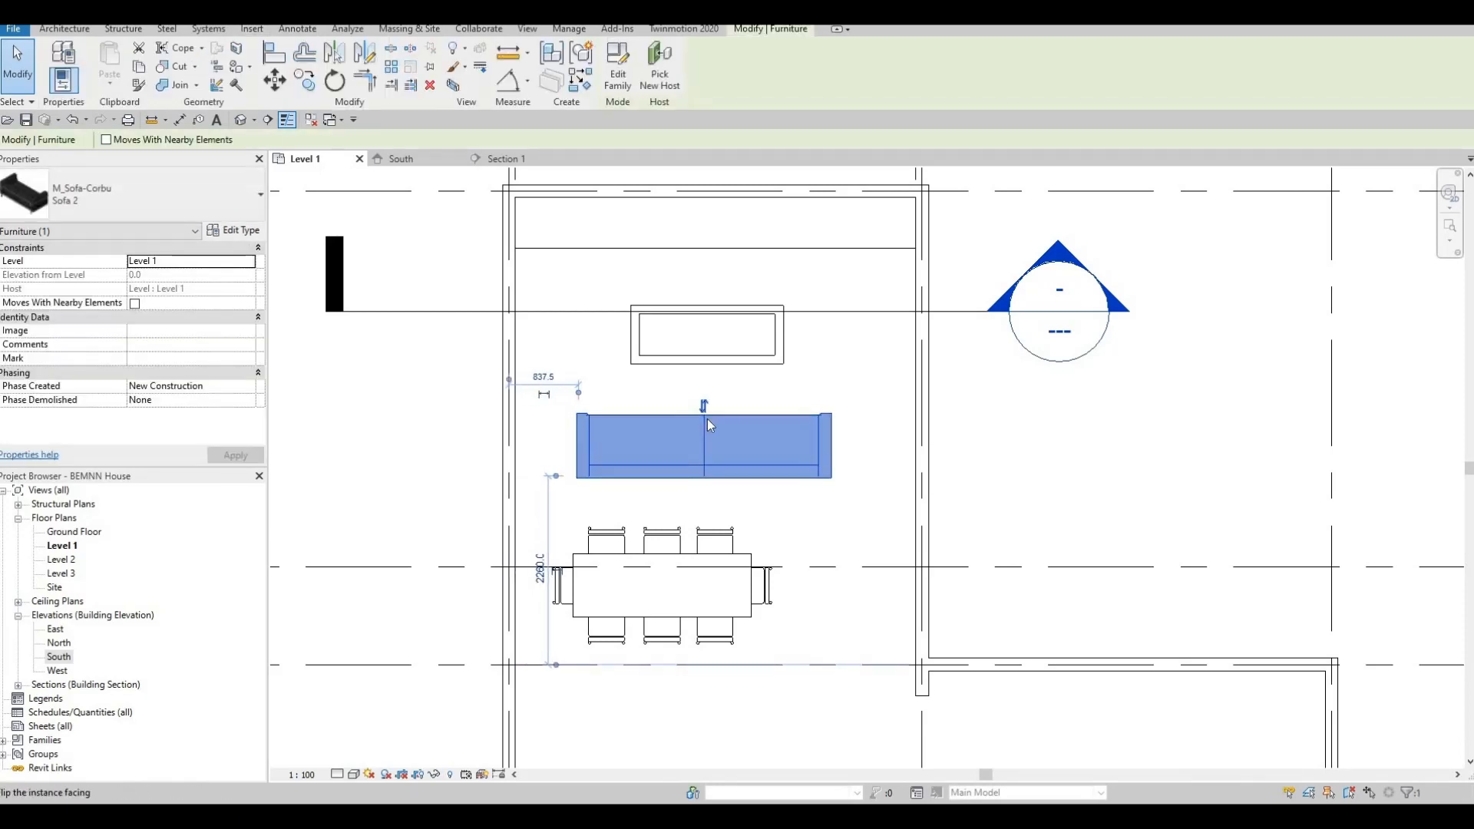
key("Escape")
Load the M_Chair-Desk family from the Seating folder of the Furniture library.
scroll(795, 362, "down", 6)
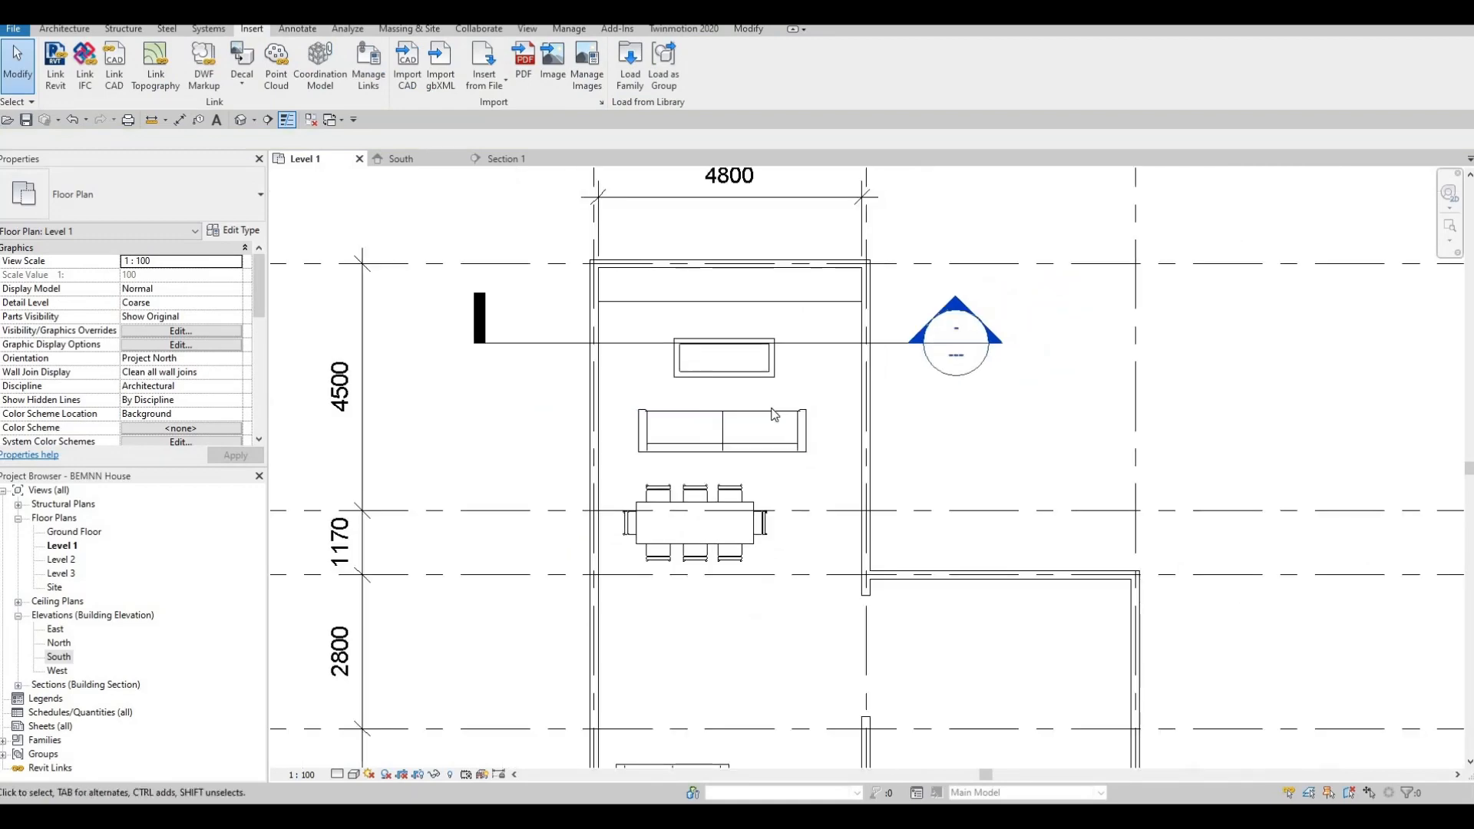
scroll(781, 436, "up", 4)
middle_click_drag(701, 387, 645, 498)
scroll(668, 460, "down", 2)
scroll(670, 309, "up", 3)
scroll(710, 230, "down", 3)
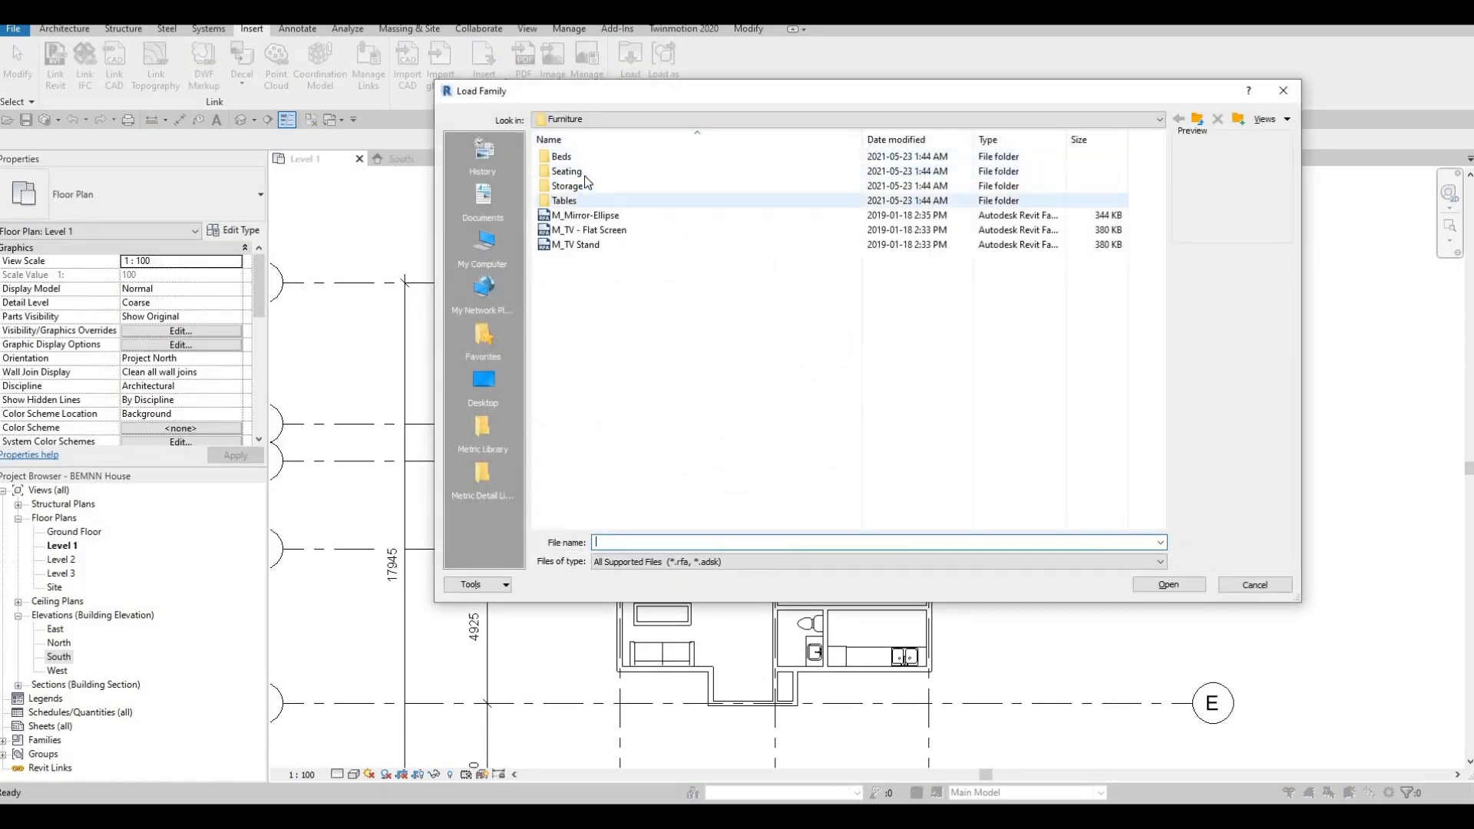
double_click(580, 172)
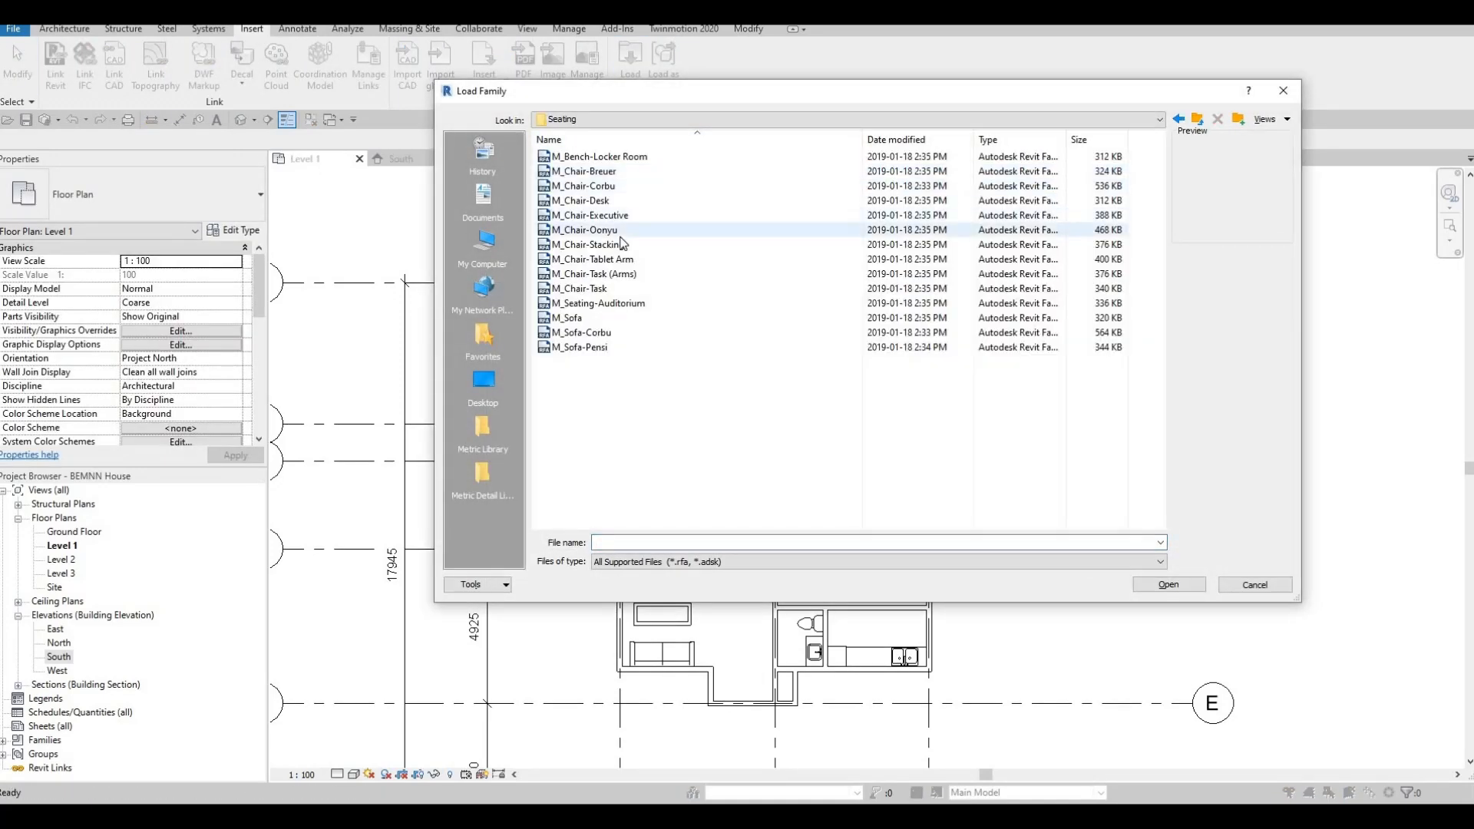
left_click(601, 157)
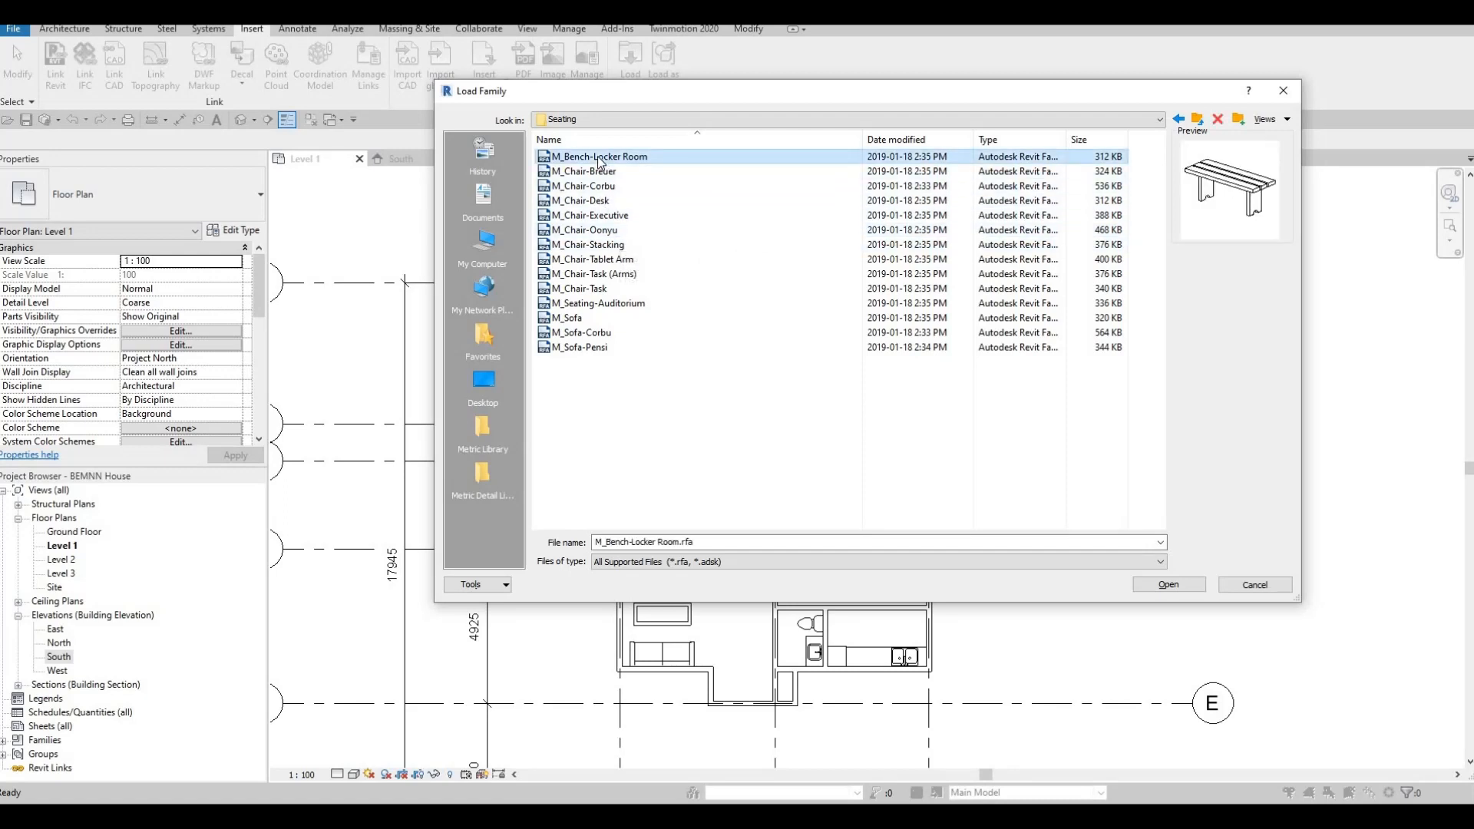
key("Down")
key("Down")
key("Down")
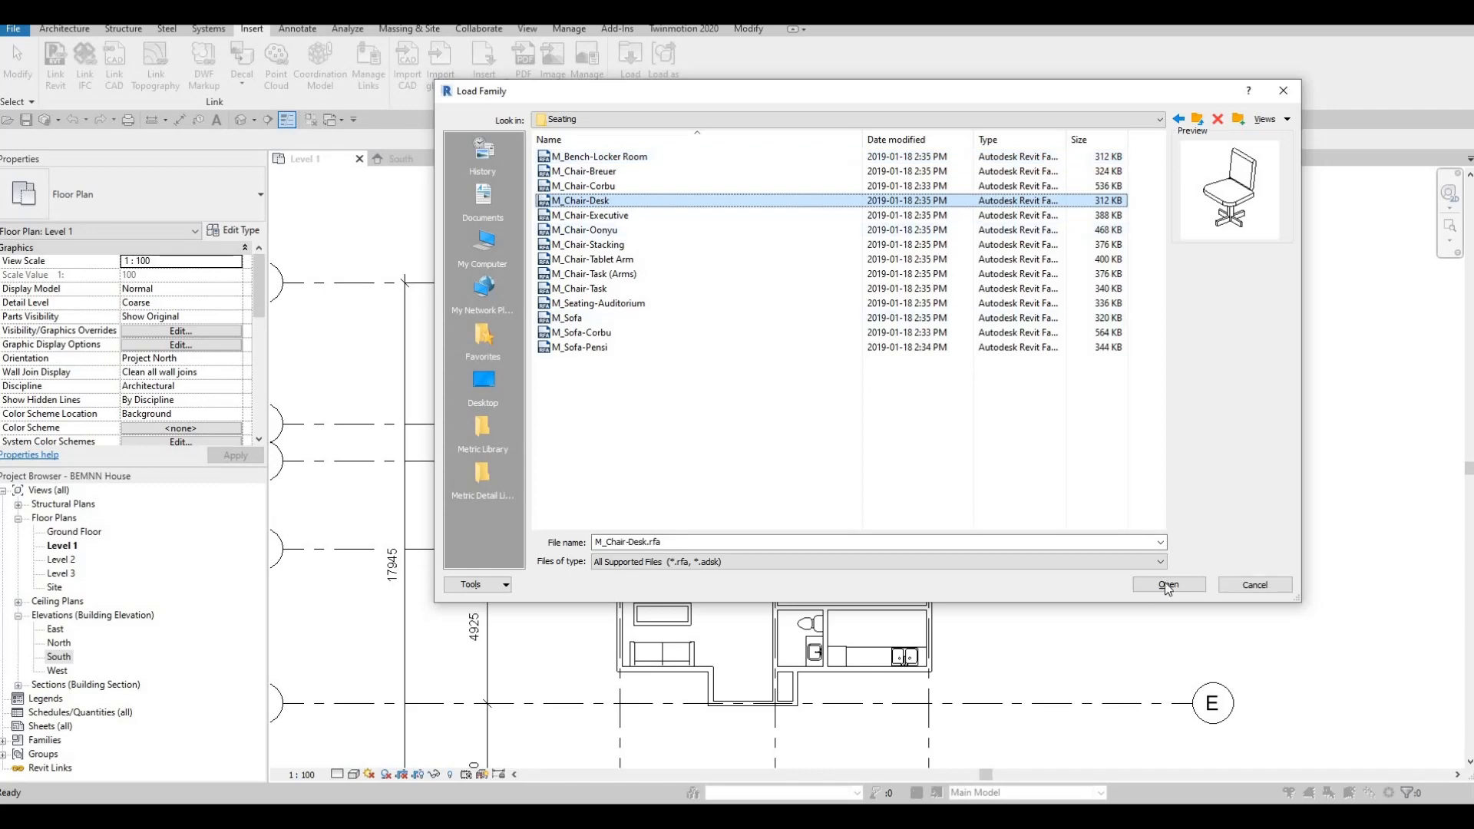
key("Return")
Start placing the M_Chair-Desk chair on Level 1 and rotate it to match the slanted edge of the bathroom toilet's bowl.
scroll(770, 341, "up", 2)
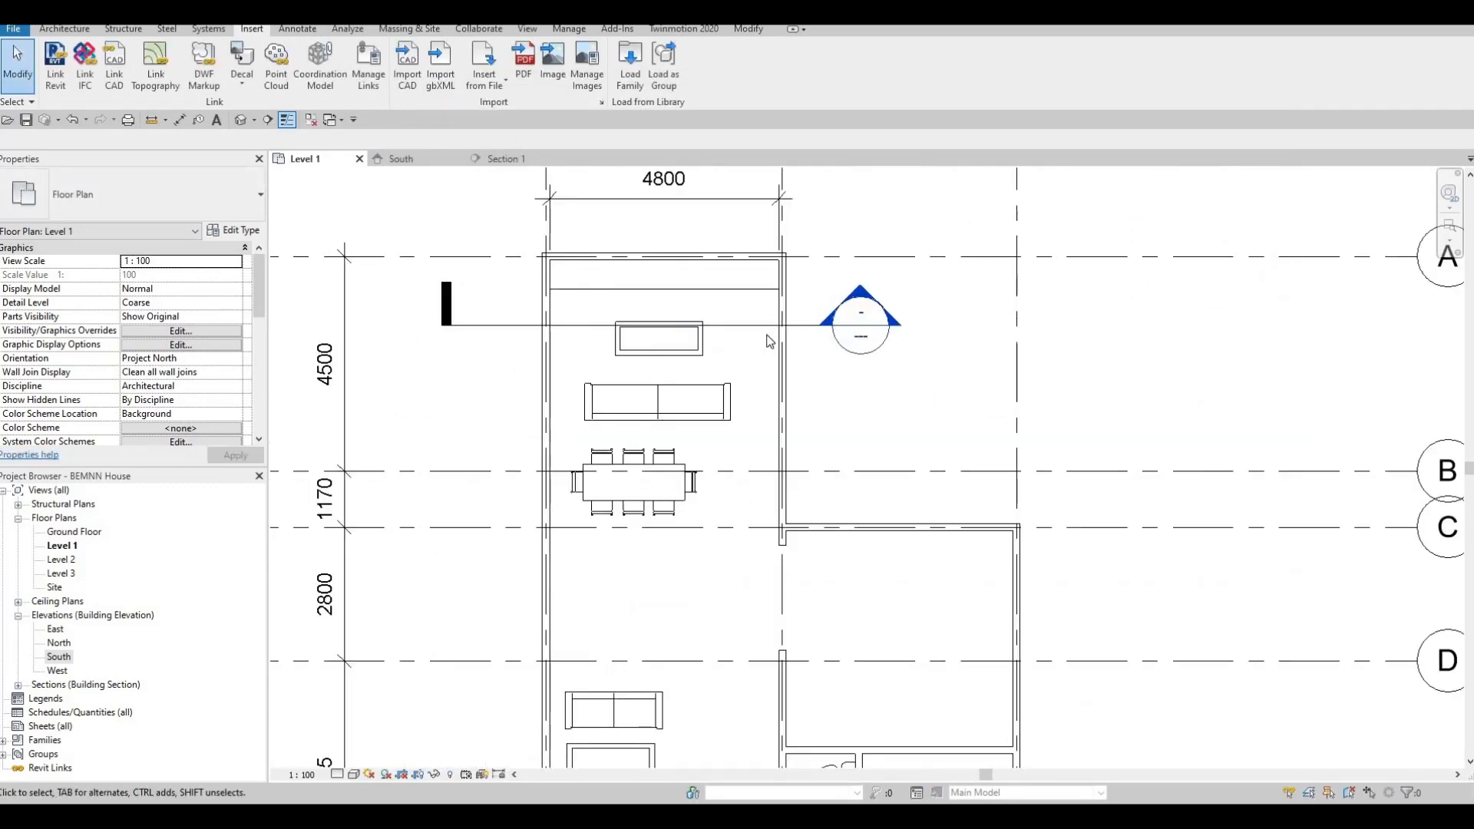
key("m")
scroll(750, 335, "up", 3)
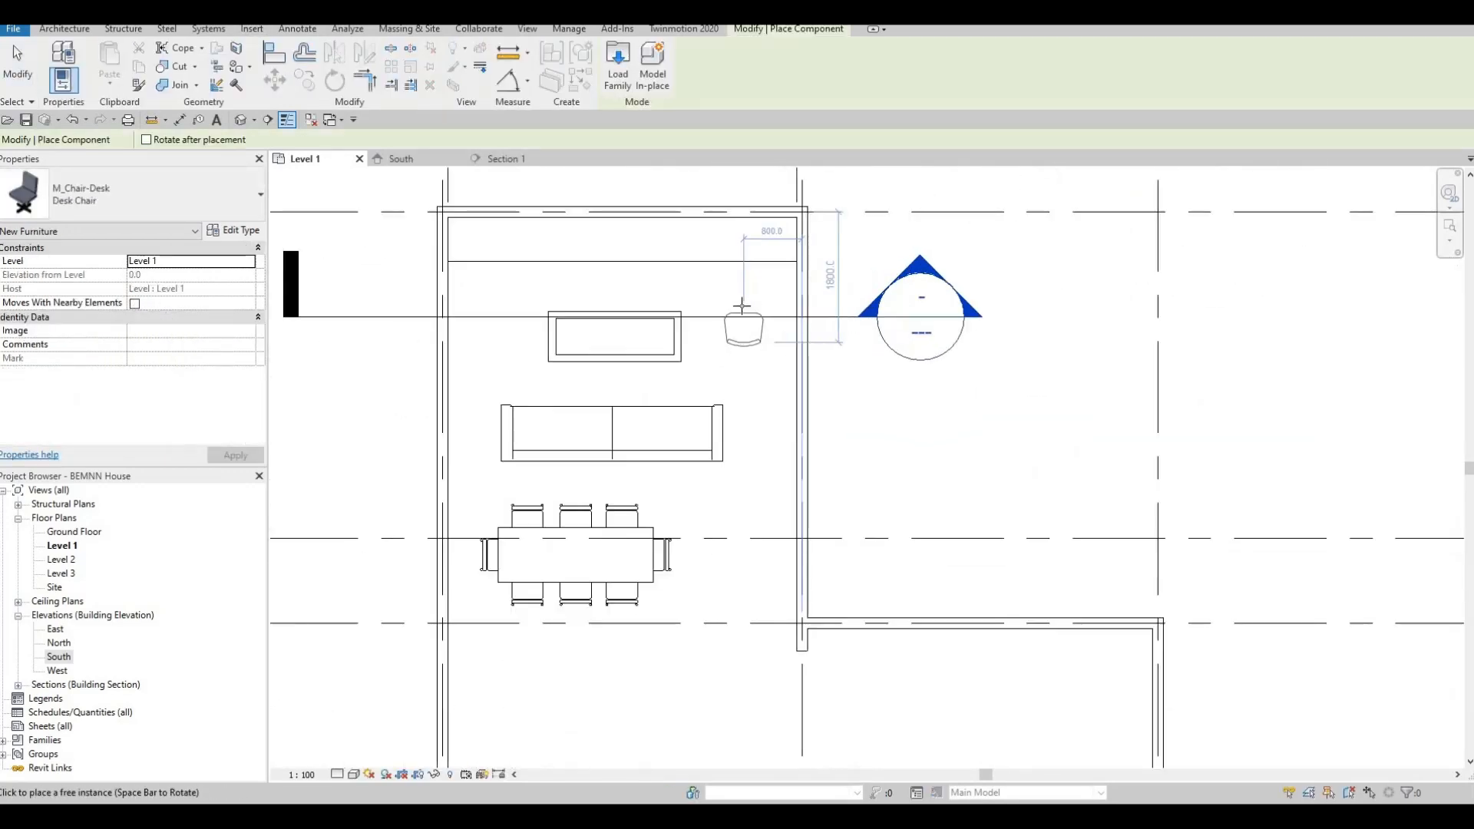
scroll(742, 430, "down", 2)
mouse_move(742, 431)
middle_mouse_down()
mouse_move(728, 334)
mouse_move(759, 312)
mouse_move(757, 329)
mouse_move(726, 113)
middle_mouse_up()
scroll(725, 194, "up", 1)
middle_click_drag(826, 358, 824, 257)
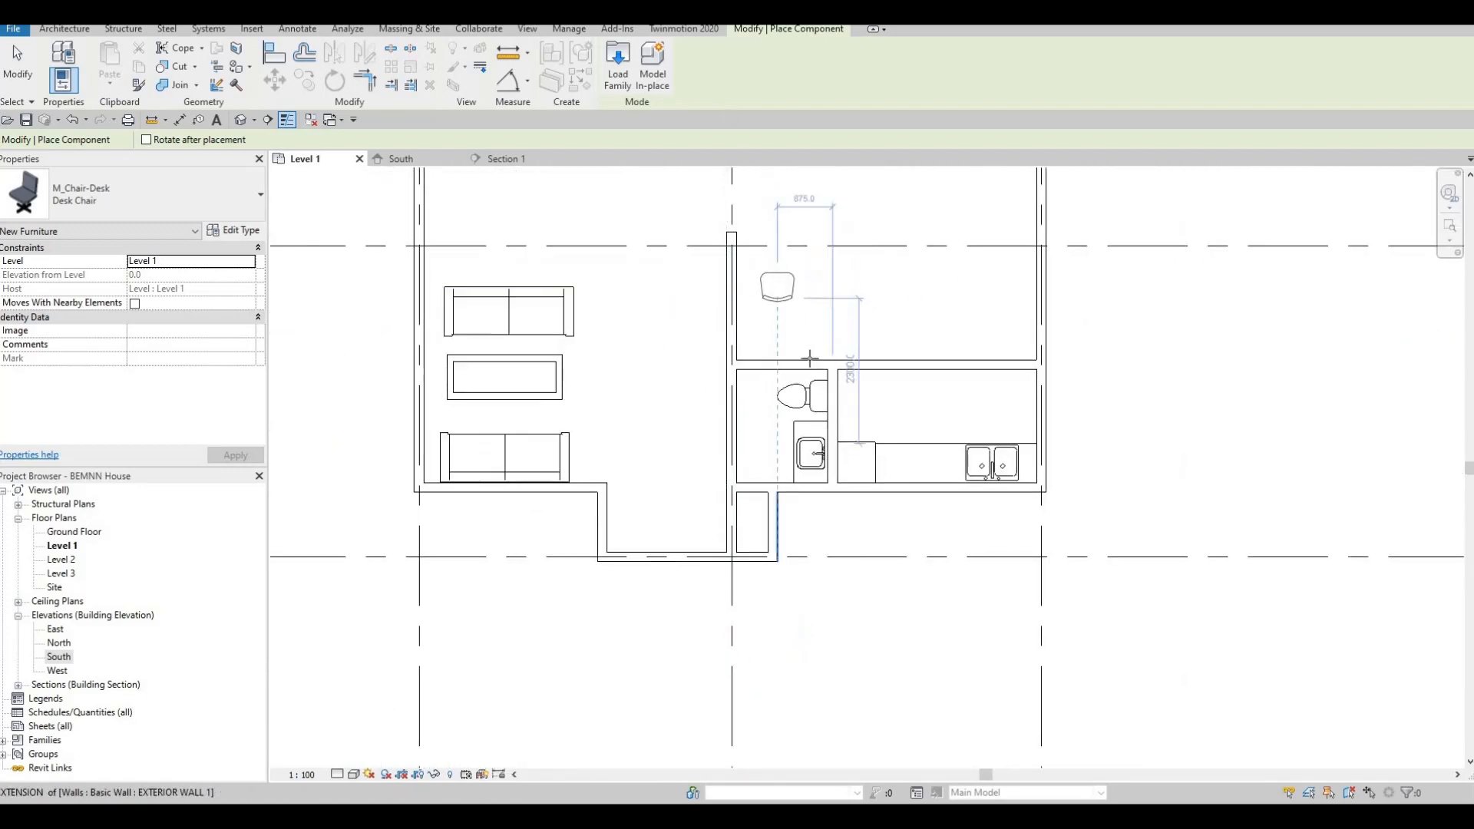
scroll(761, 458, "up", 1)
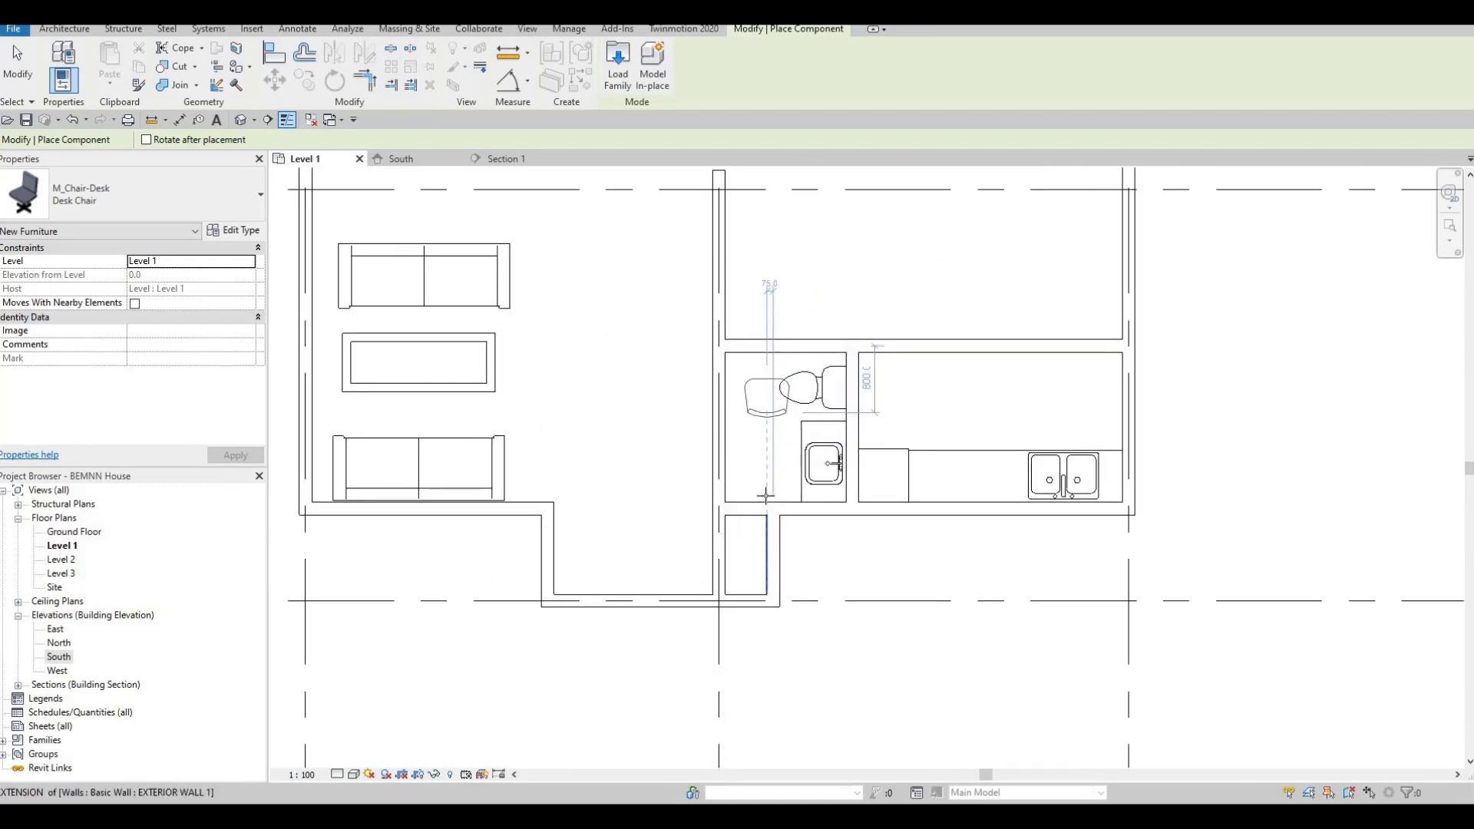
middle_click_drag(726, 430, 720, 382)
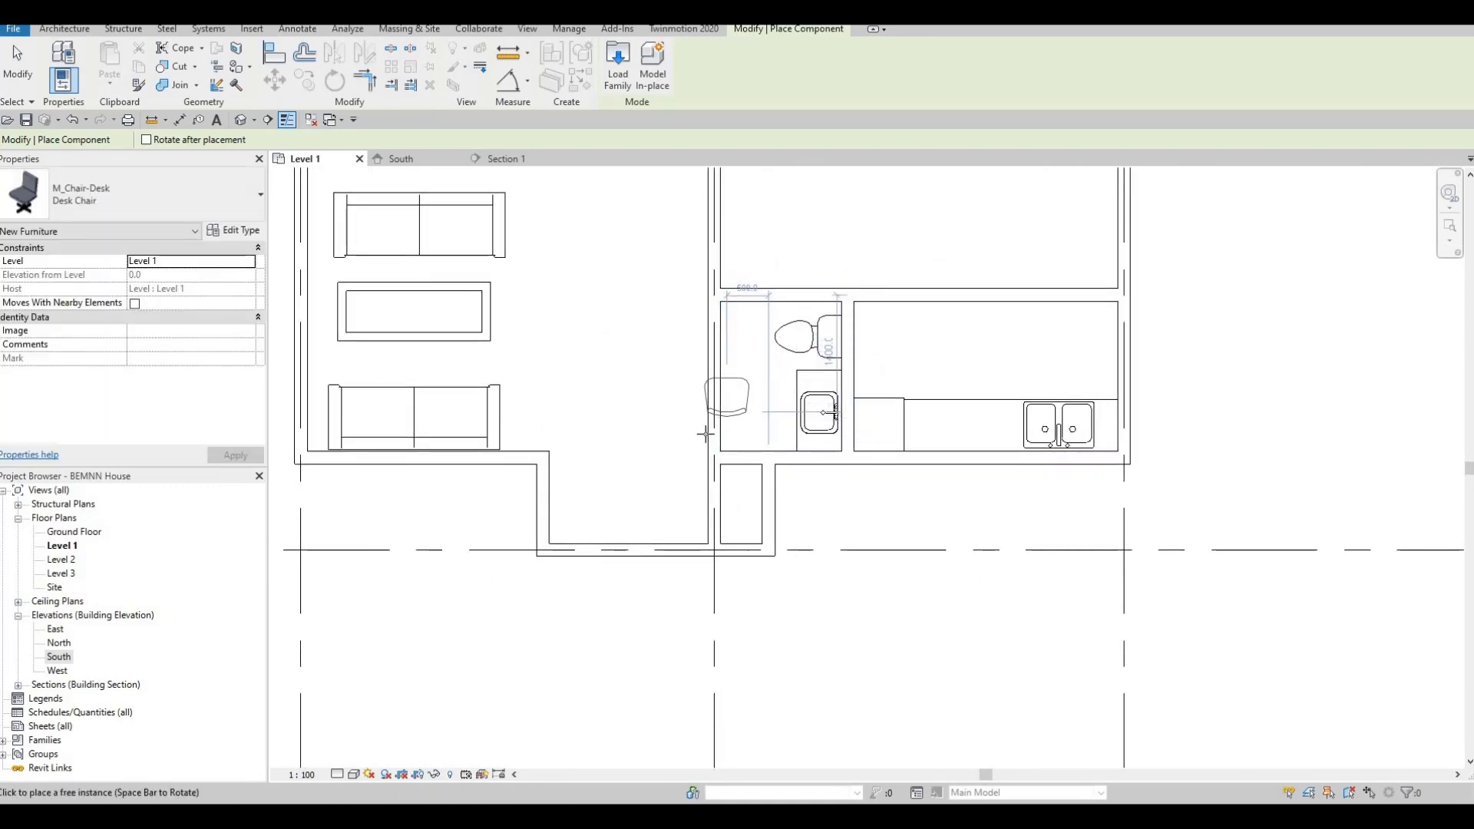
scroll(791, 338, "up", 2)
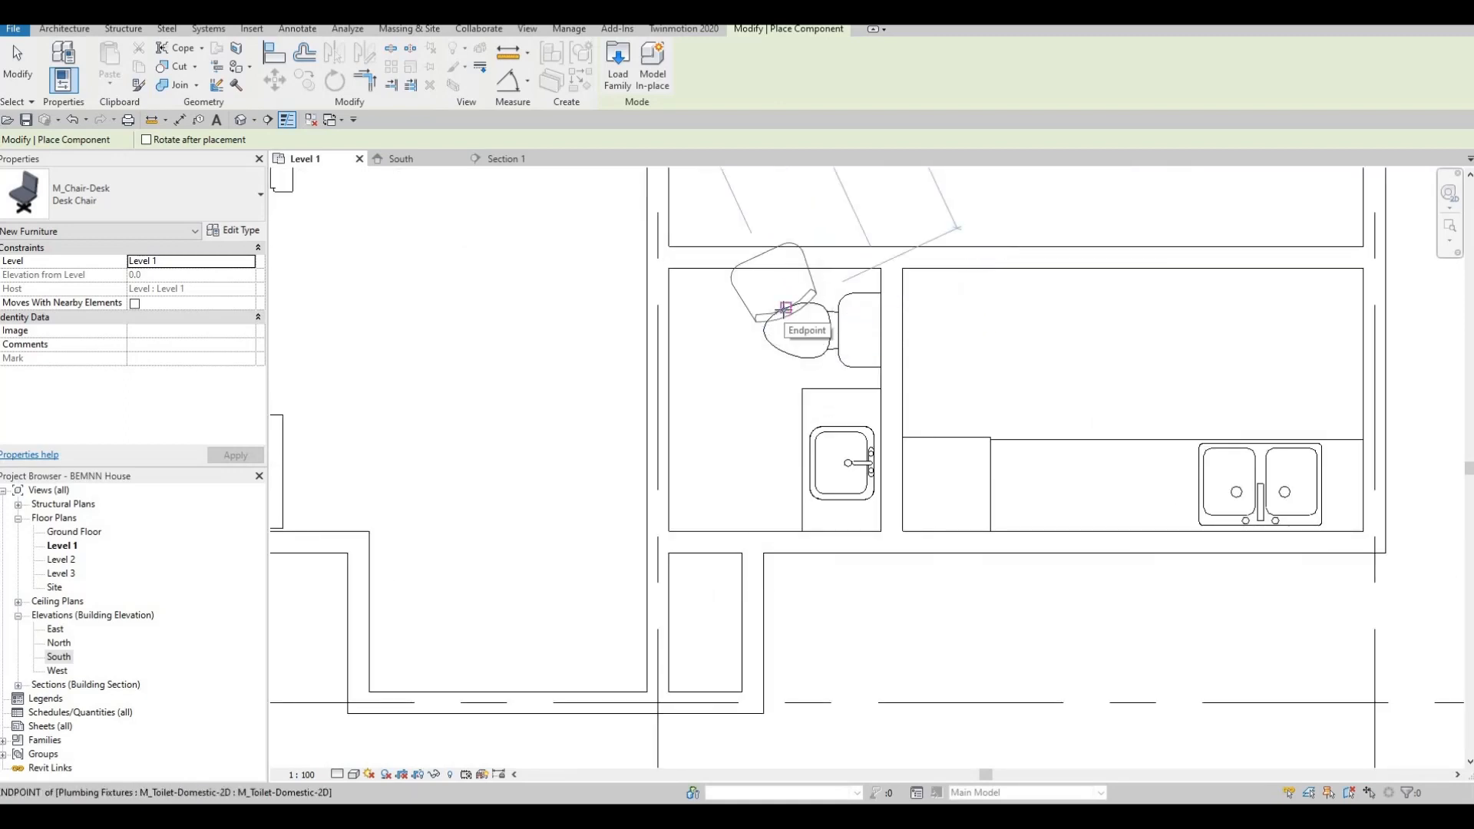
scroll(650, 356, "down", 4)
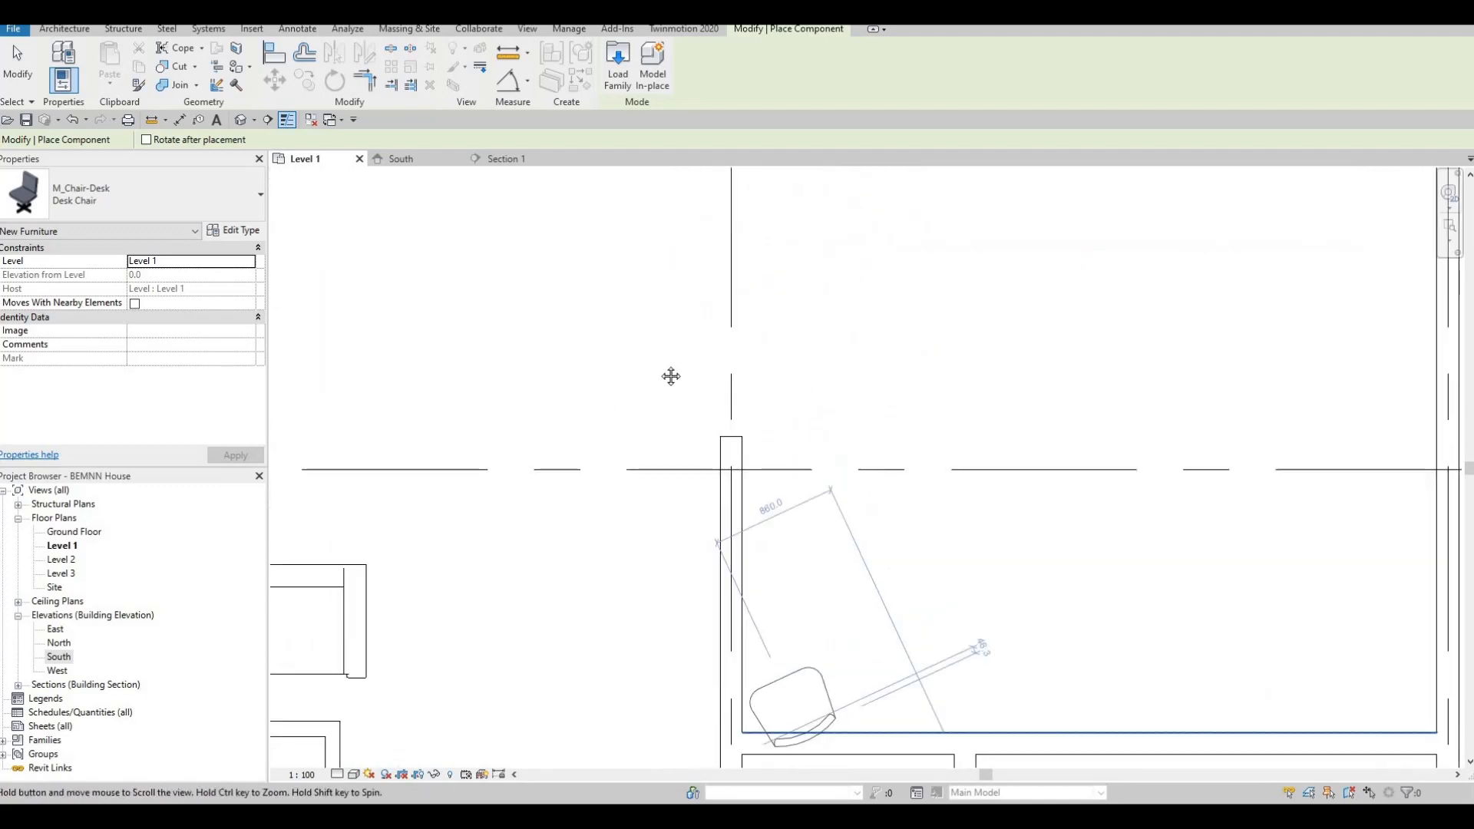
middle_click_drag(655, 322, 687, 527)
middle_click_drag(737, 331, 730, 404)
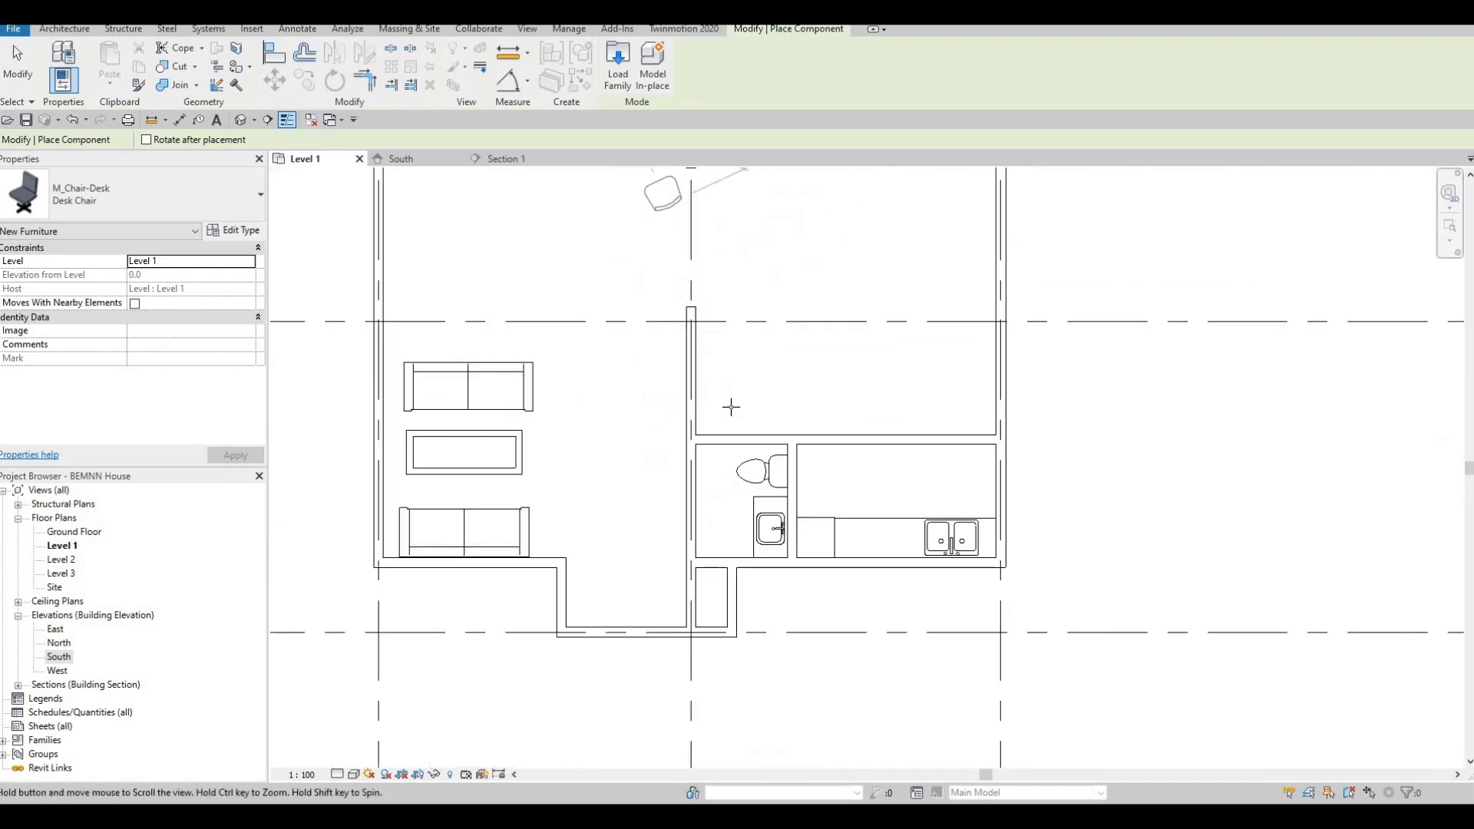
scroll(741, 410, "up", 5)
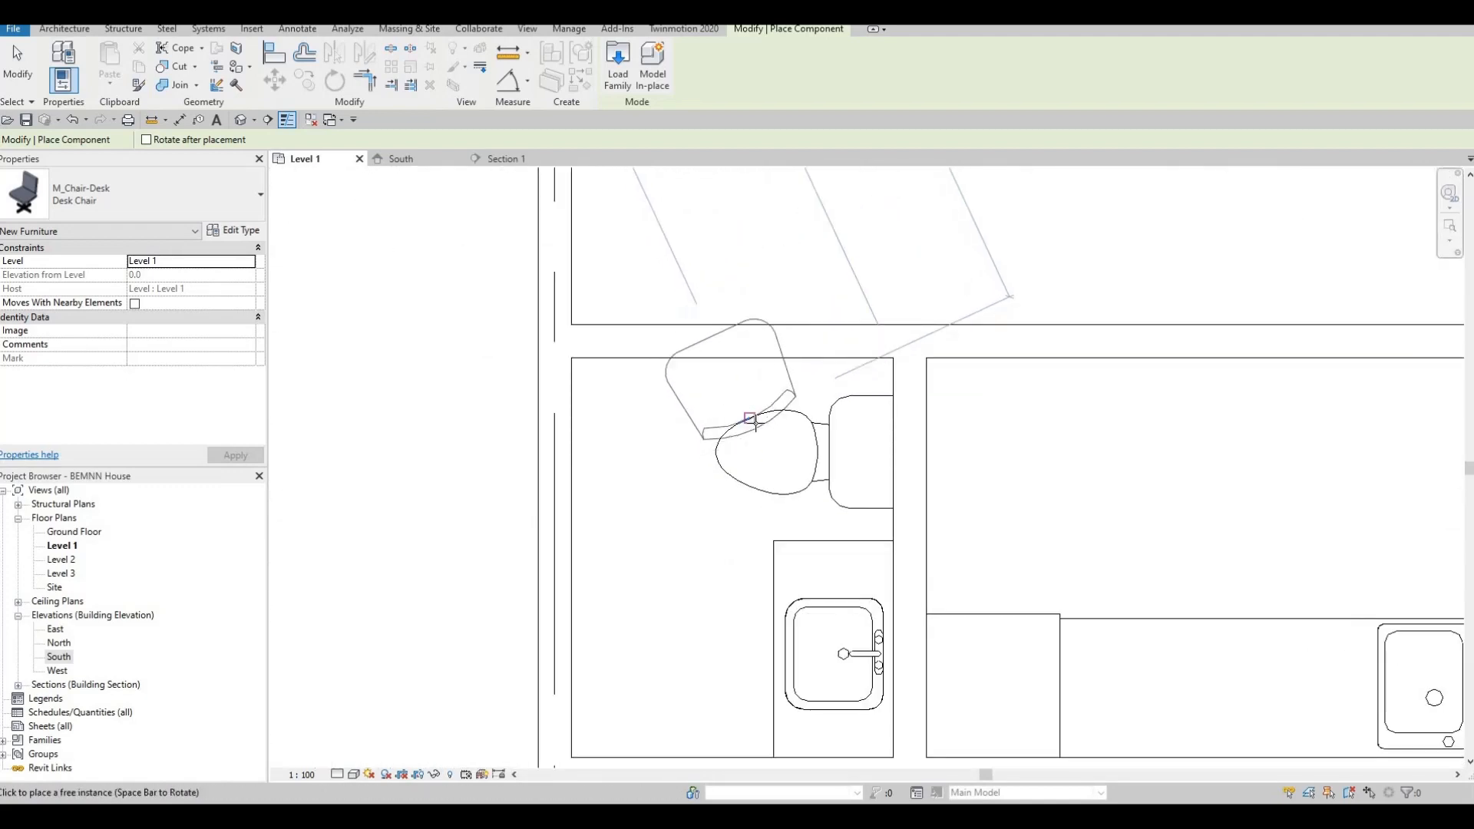
left_click(657, 358)
Place the angled desk chair in the upper living area, between the coffee table and the room's right wall.
scroll(592, 431, "down", 6)
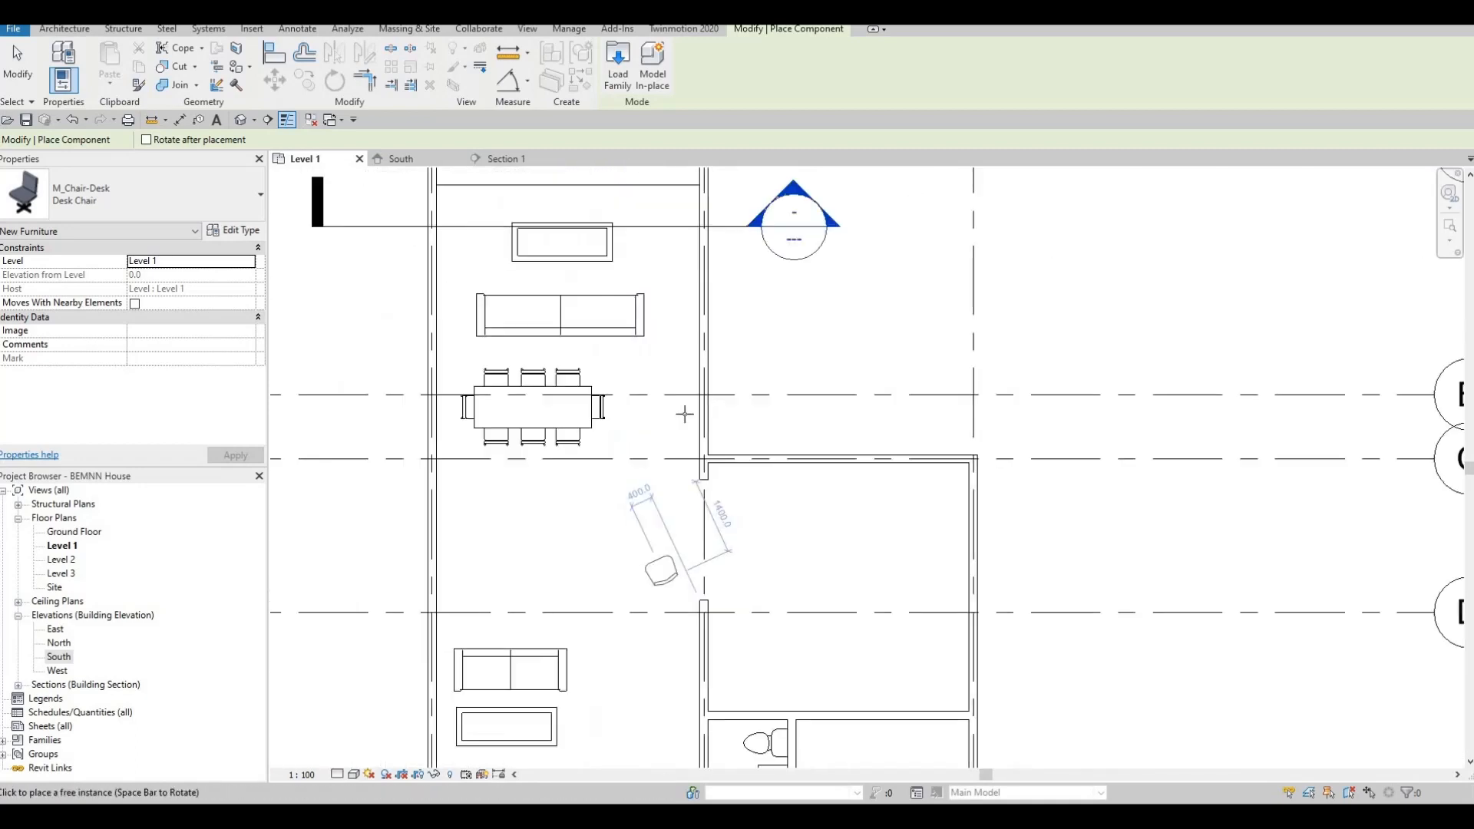
middle_click_drag(684, 414, 661, 444)
scroll(668, 422, "up", 3)
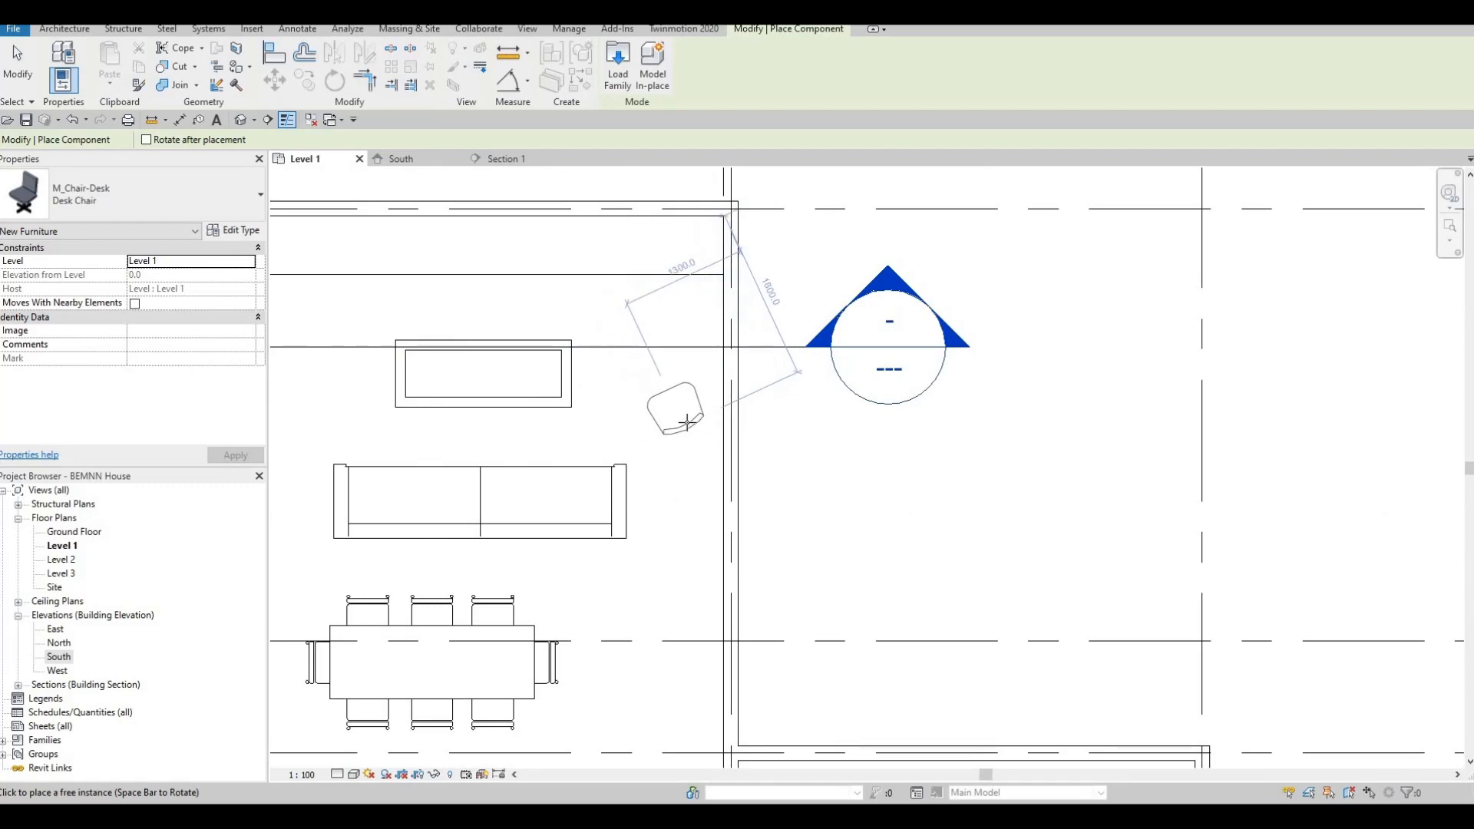
left_click(687, 422)
scroll(707, 319, "down", 2)
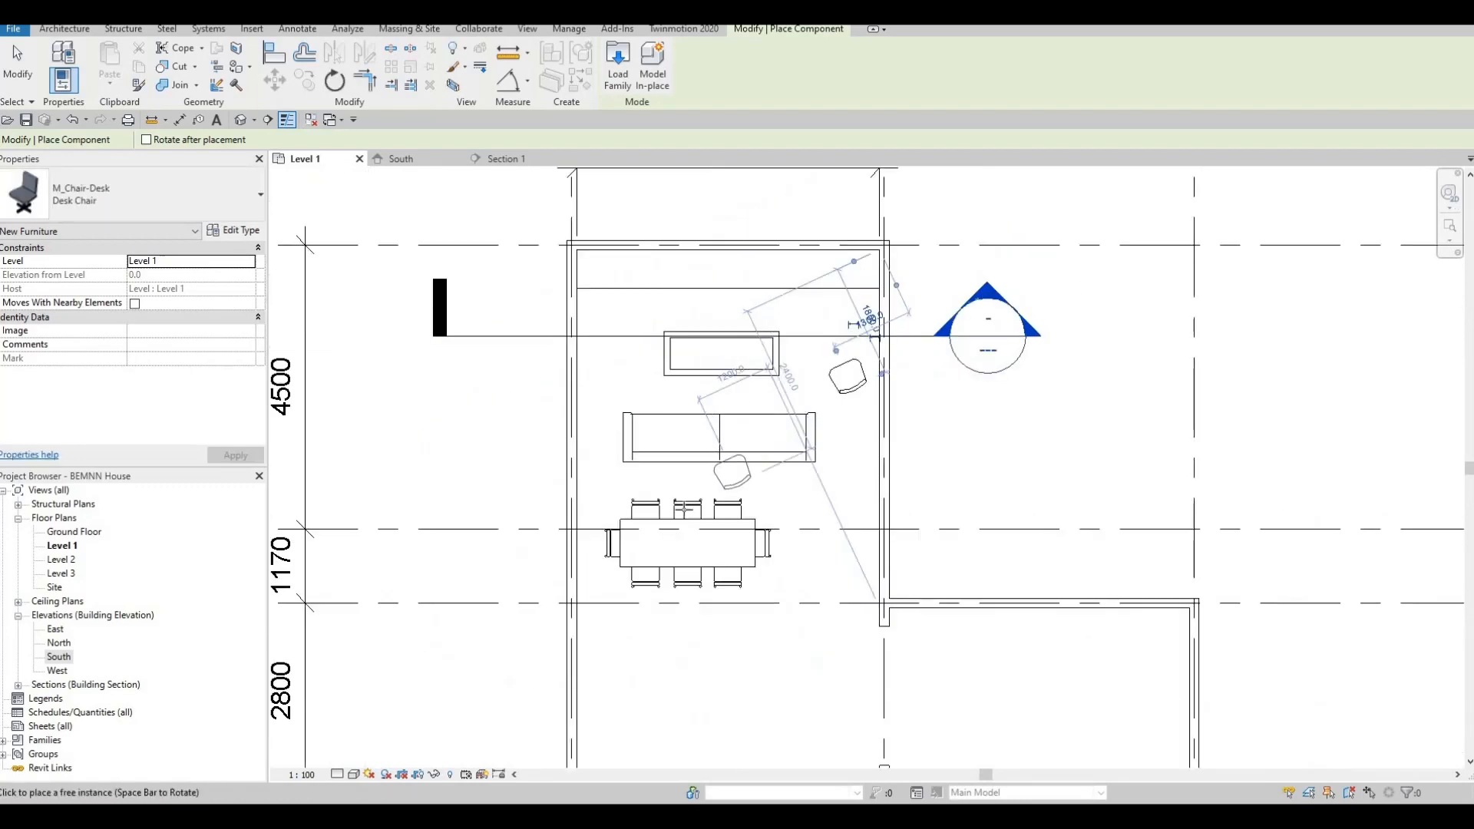
key("Escape")
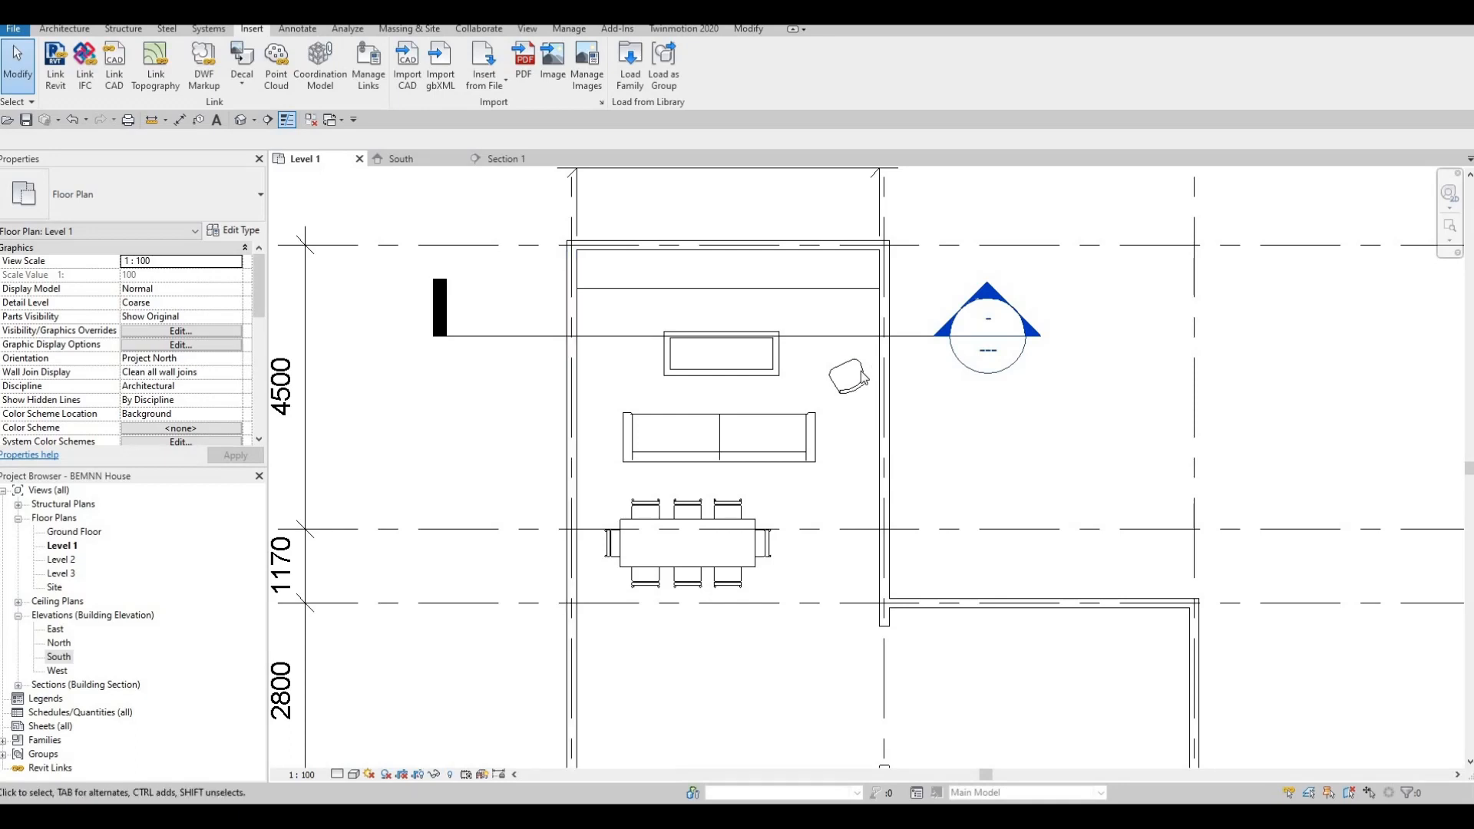
Nudge the desk chair slightly up beside the coffee table.
left_click(863, 378)
key("Up")
key("Up")
key("Up")
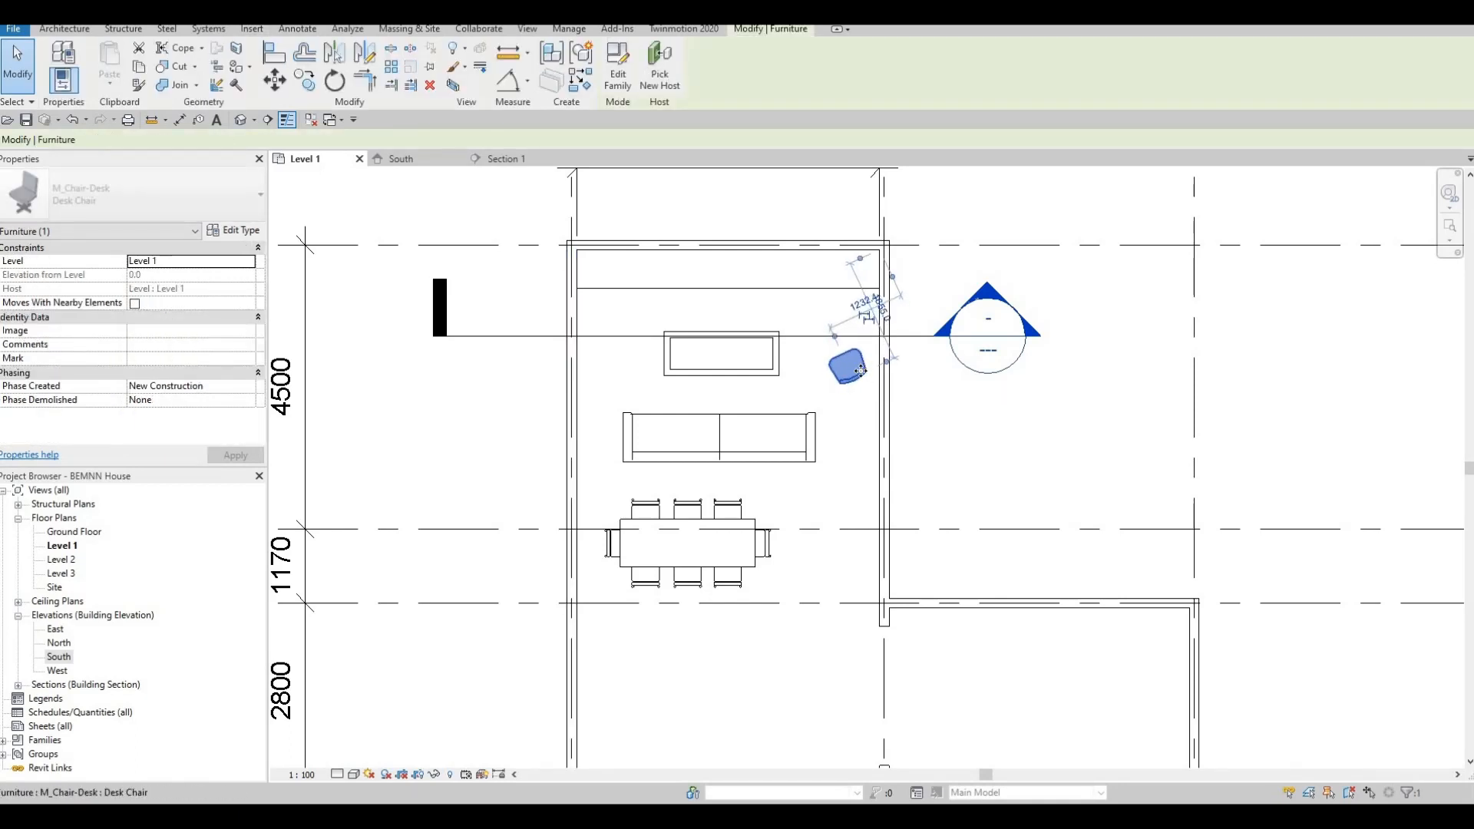
key("Escape")
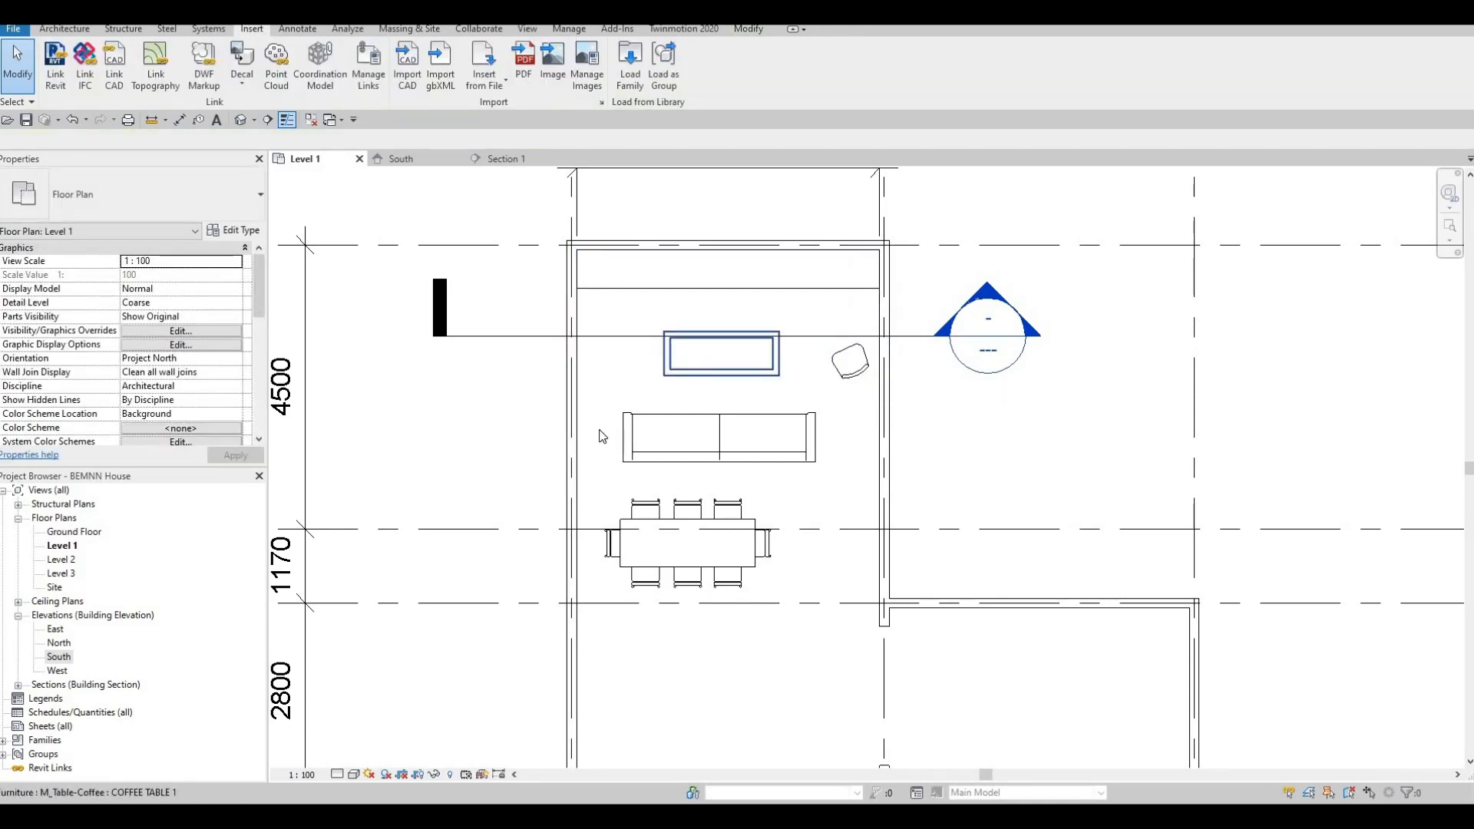
Load the M_Table-Night Stand family from the Tables folder of the Furniture library.
left_click(630, 71)
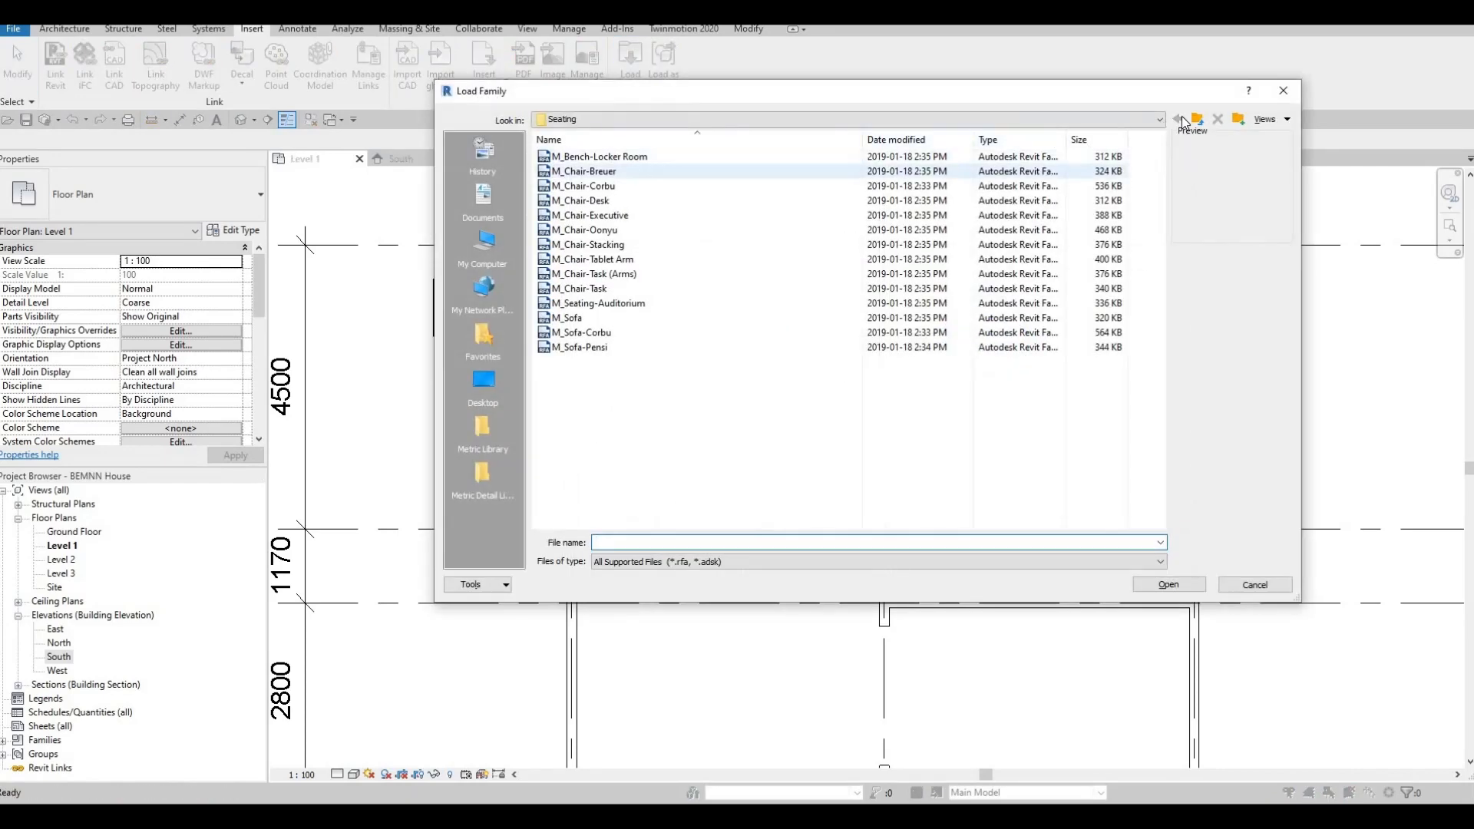
left_click(1196, 120)
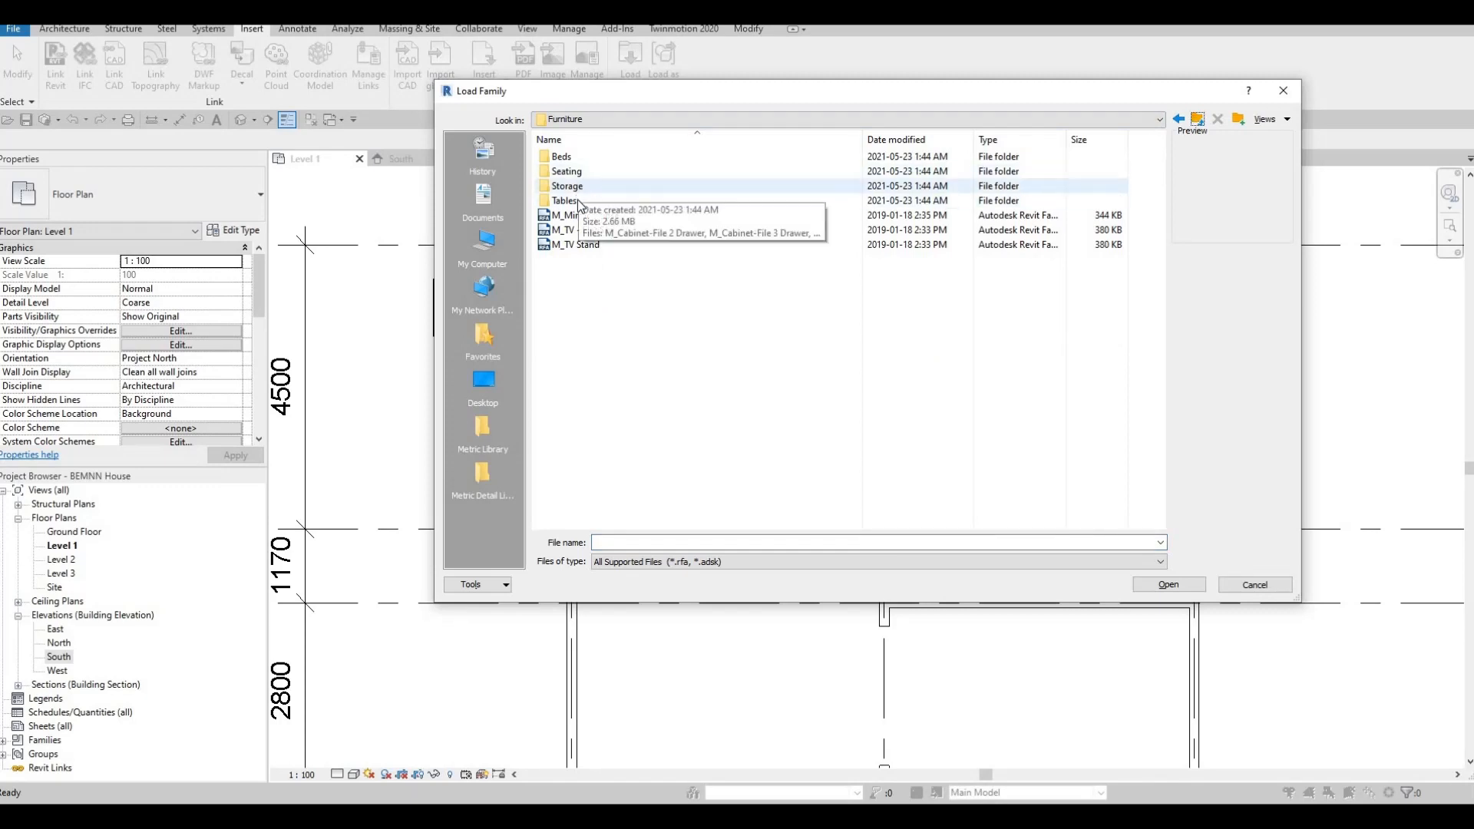
double_click(603, 201)
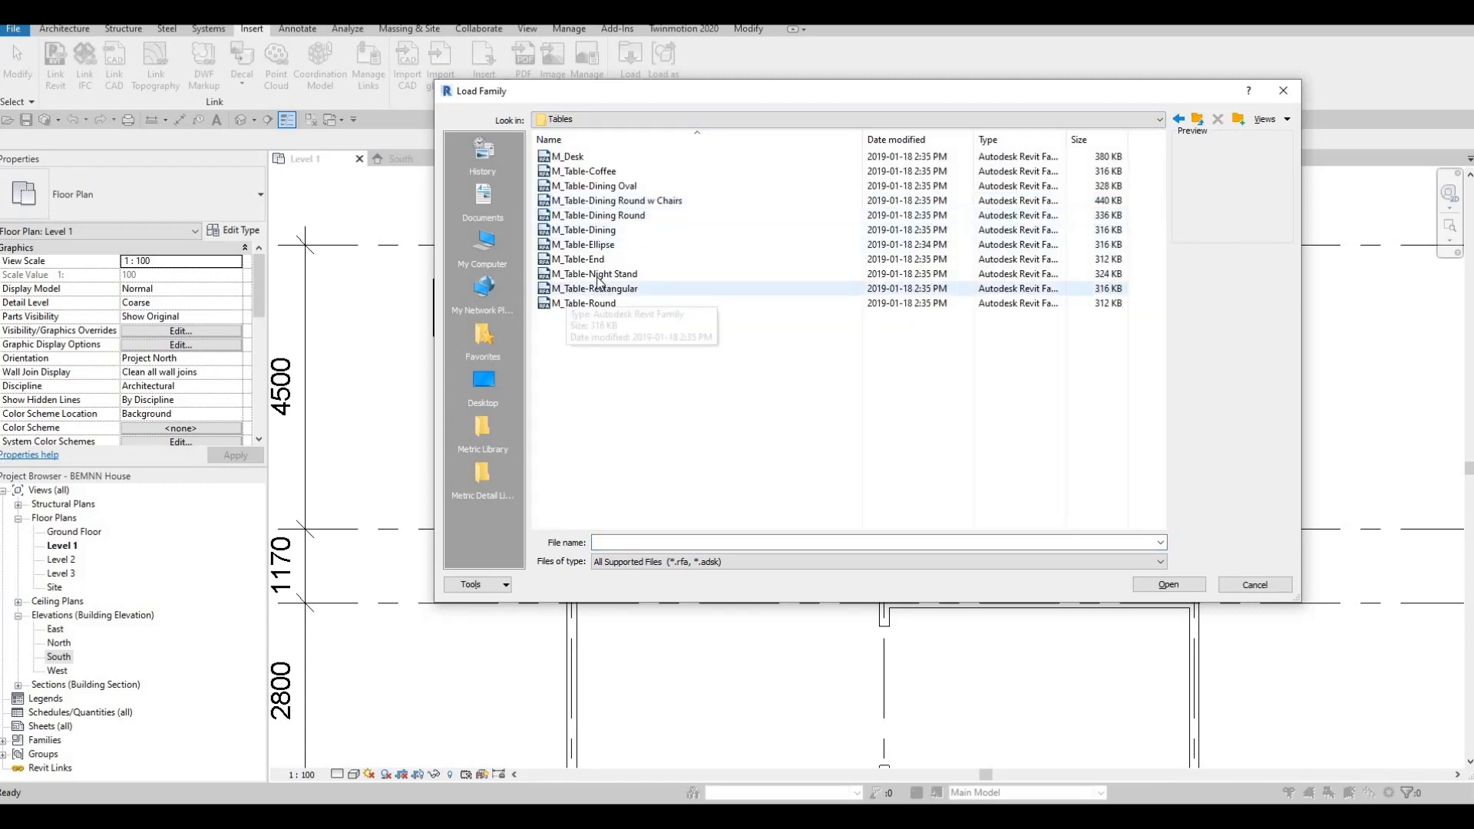
left_click(595, 274)
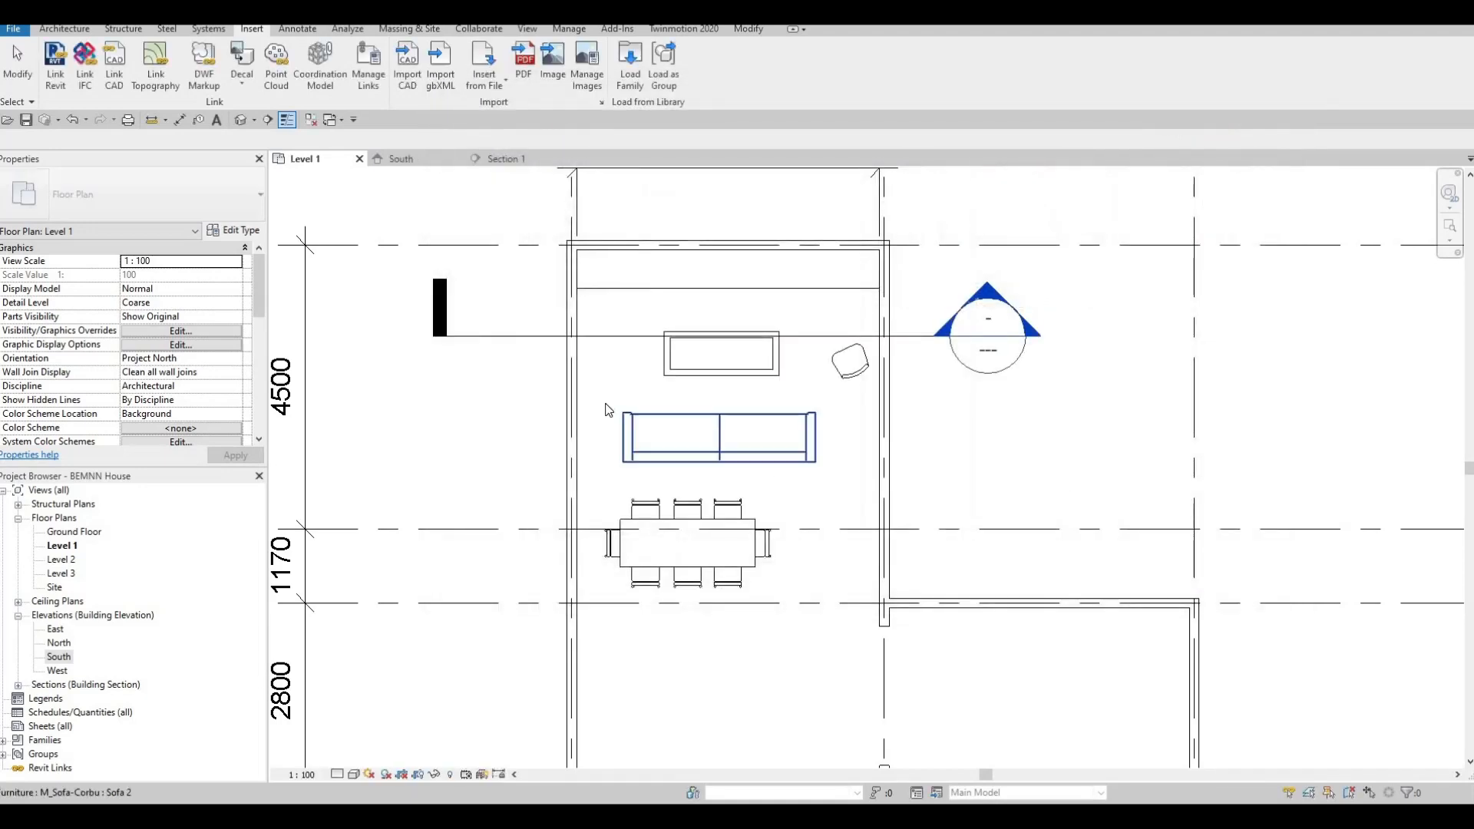
Place a 0610 x 0610 x 0762mm night stand between the left wall and the Sofa 2 sofa, and nudge the sofa left to 792.5.
scroll(591, 421, "up", 5)
left_click(584, 461)
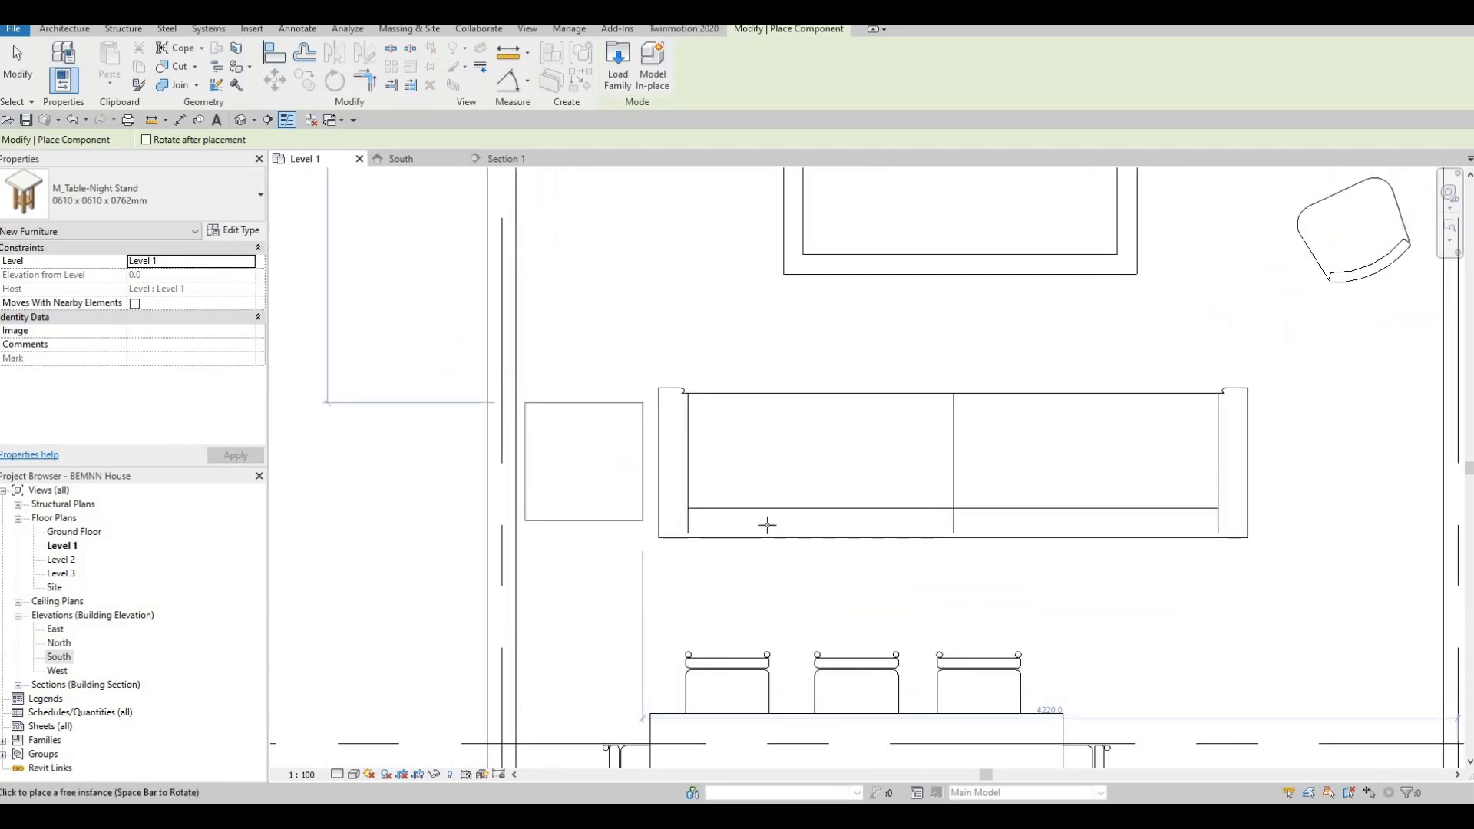
key("Escape")
key("Escape")
left_click(711, 532)
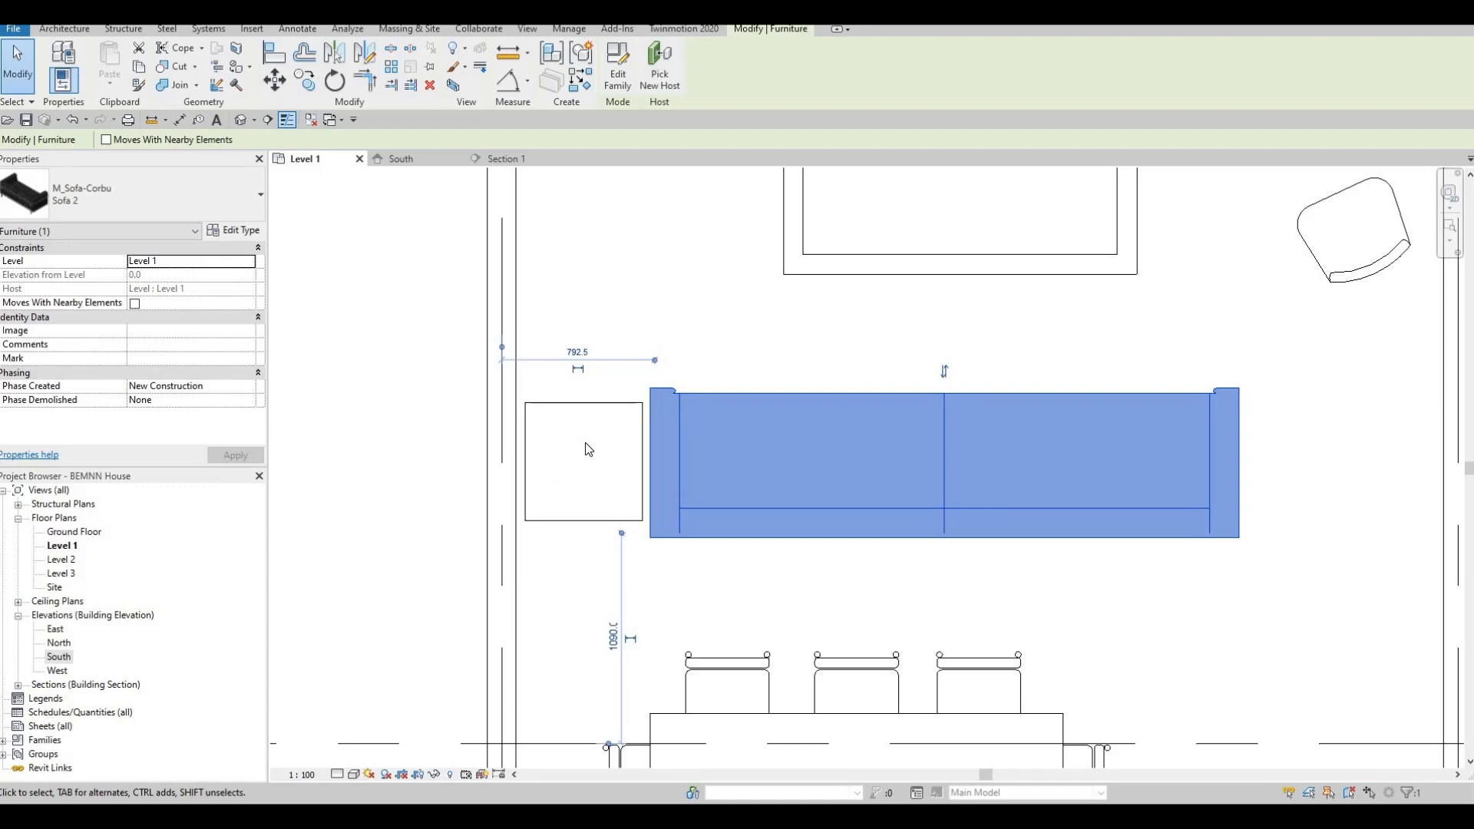
key("Escape")
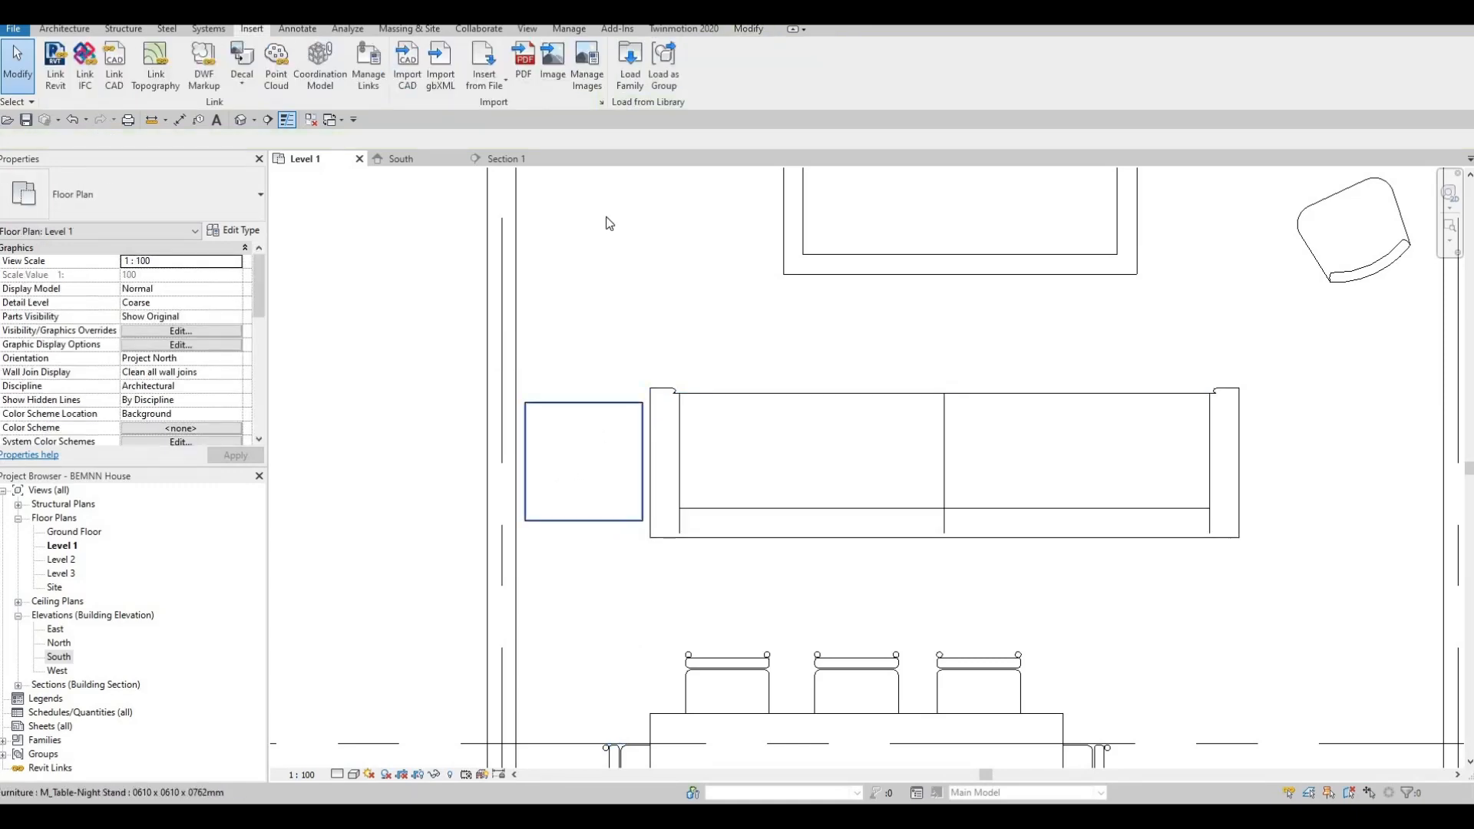
Load the M_Table Lamp - Standard family from the library's Lighting > Architectural > Internal folder.
left_click(630, 80)
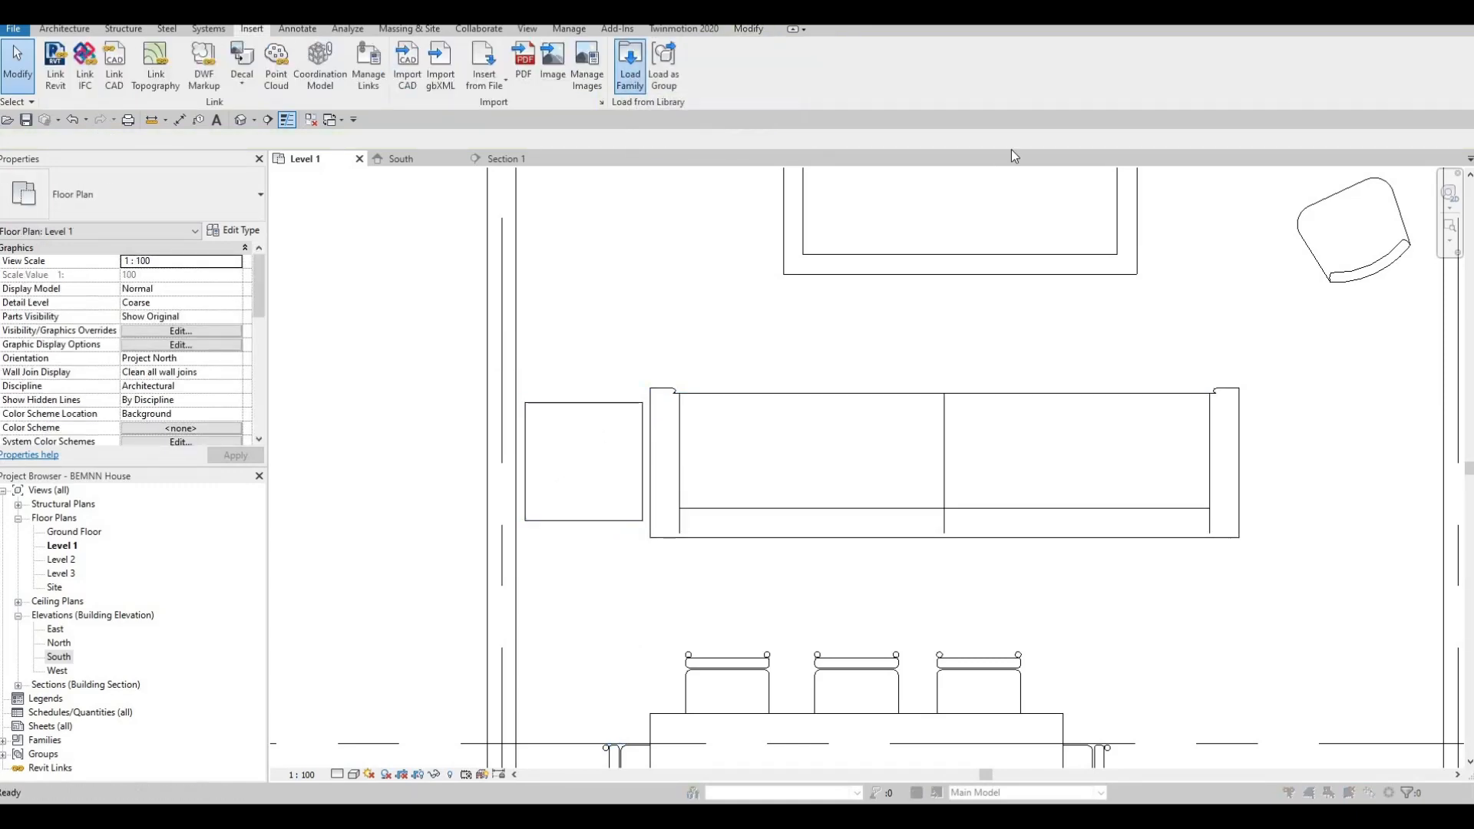
left_click(1196, 121)
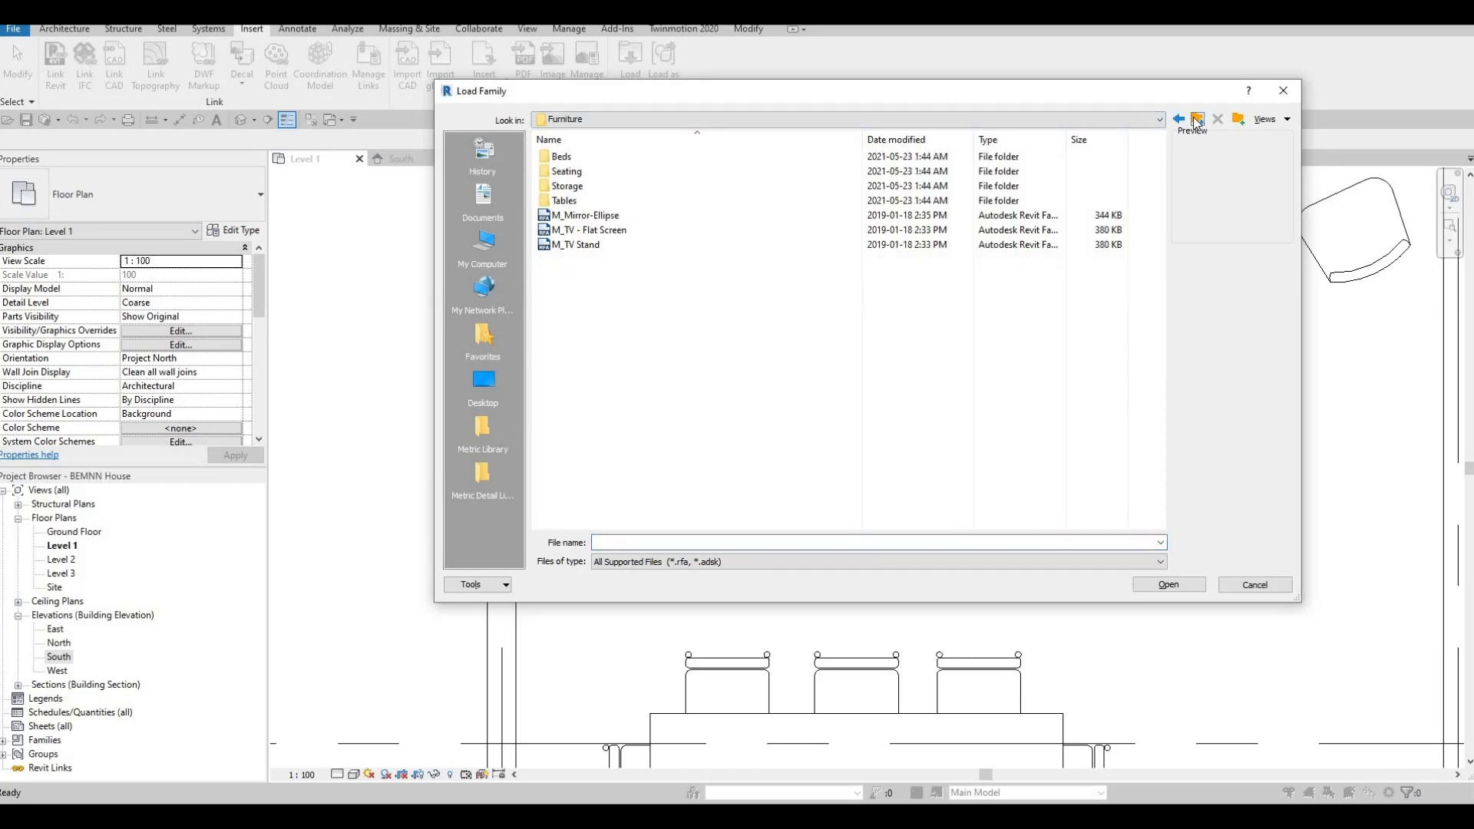
left_click(1196, 121)
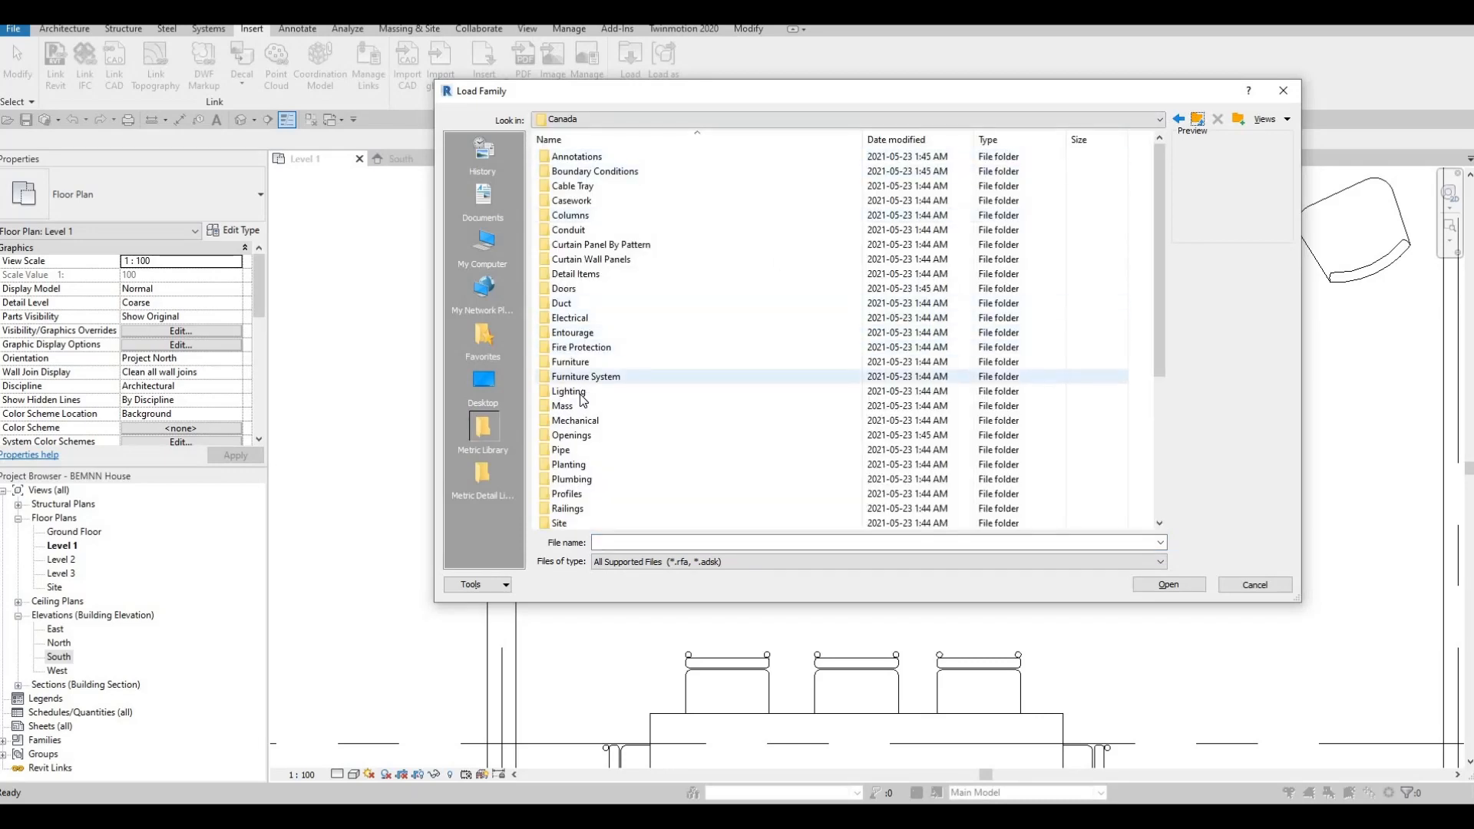
double_click(568, 392)
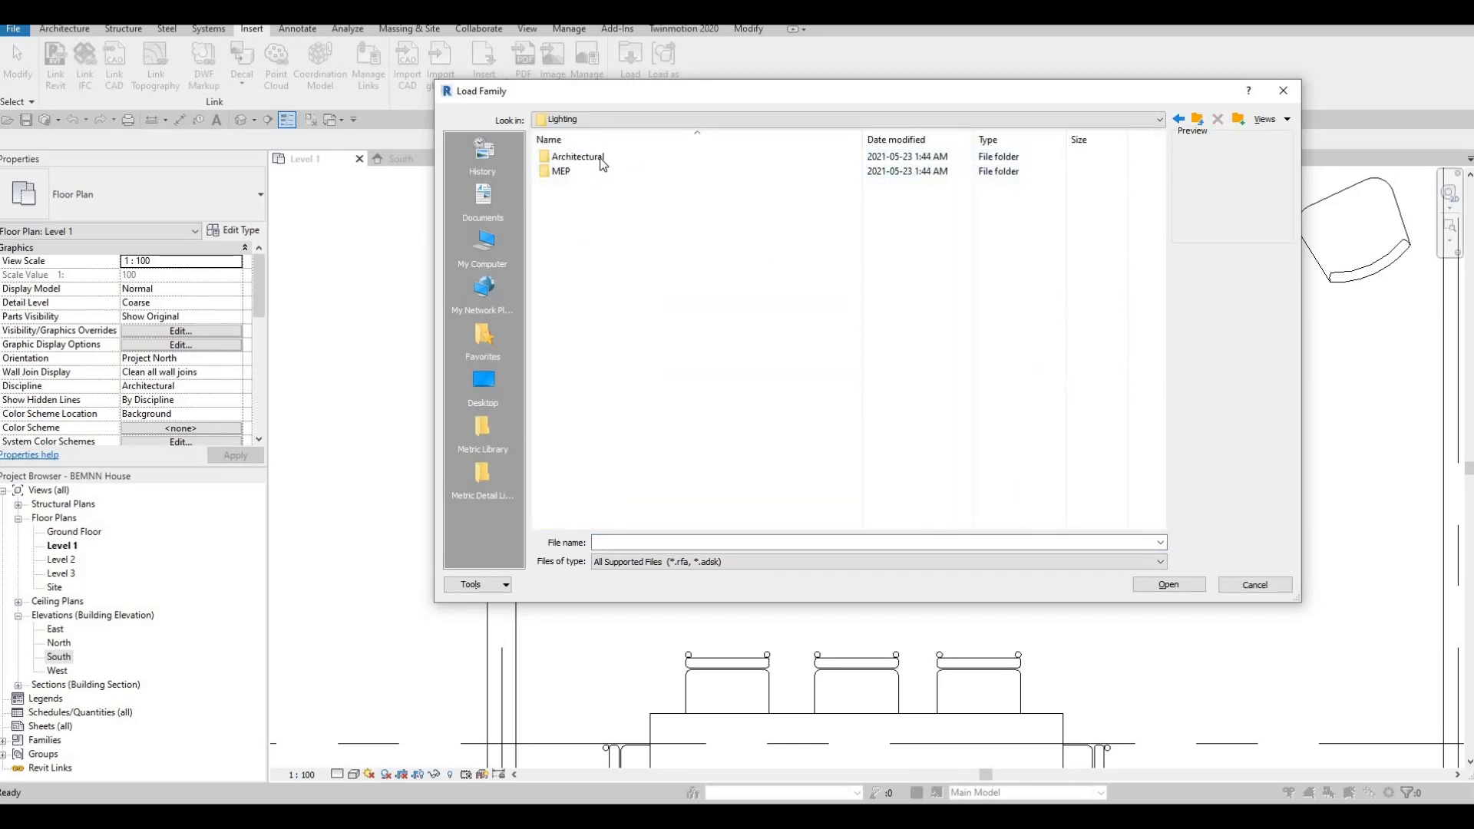
double_click(602, 158)
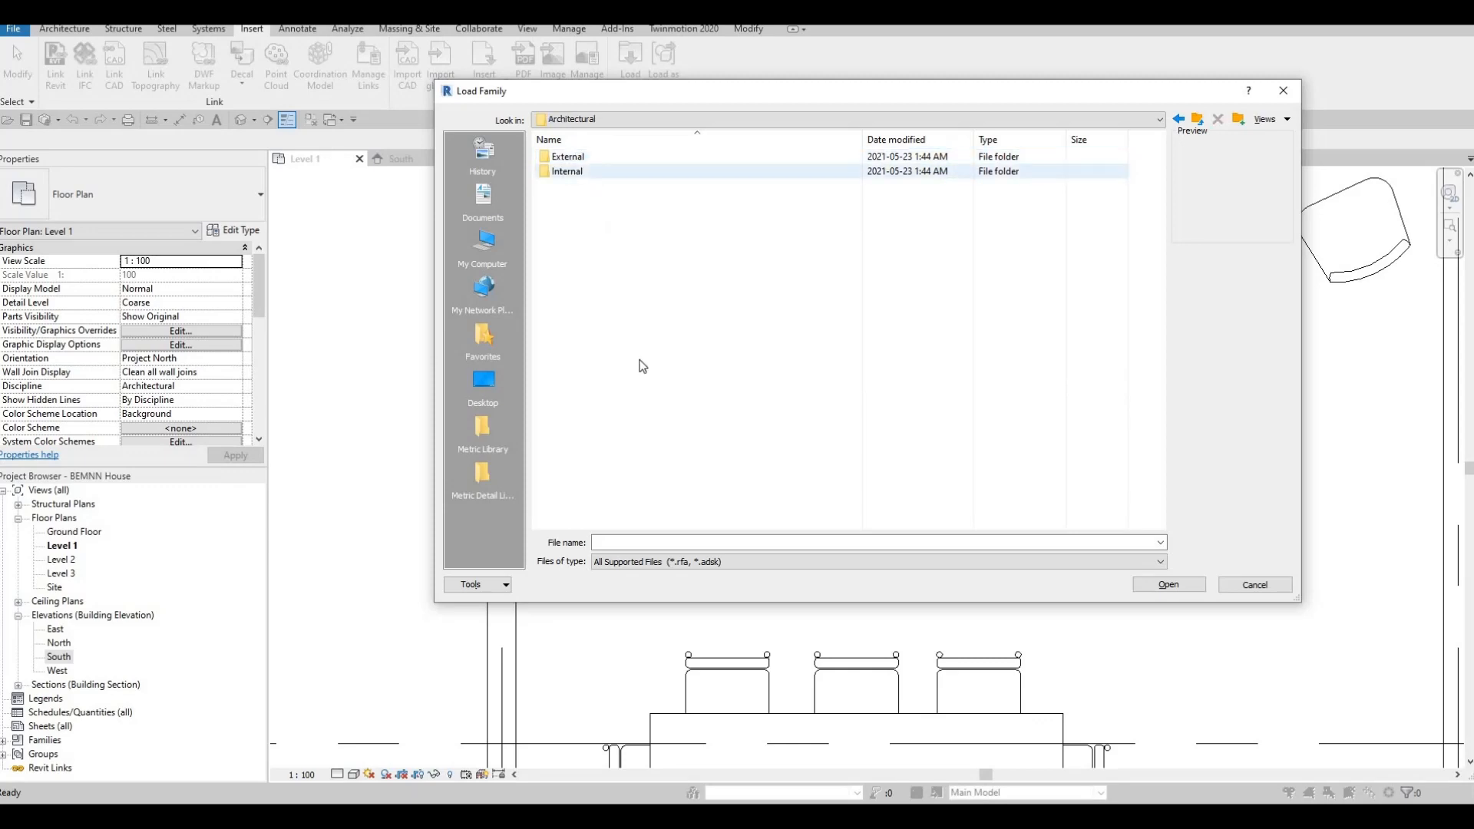
double_click(593, 171)
scroll(642, 434, "down", 4)
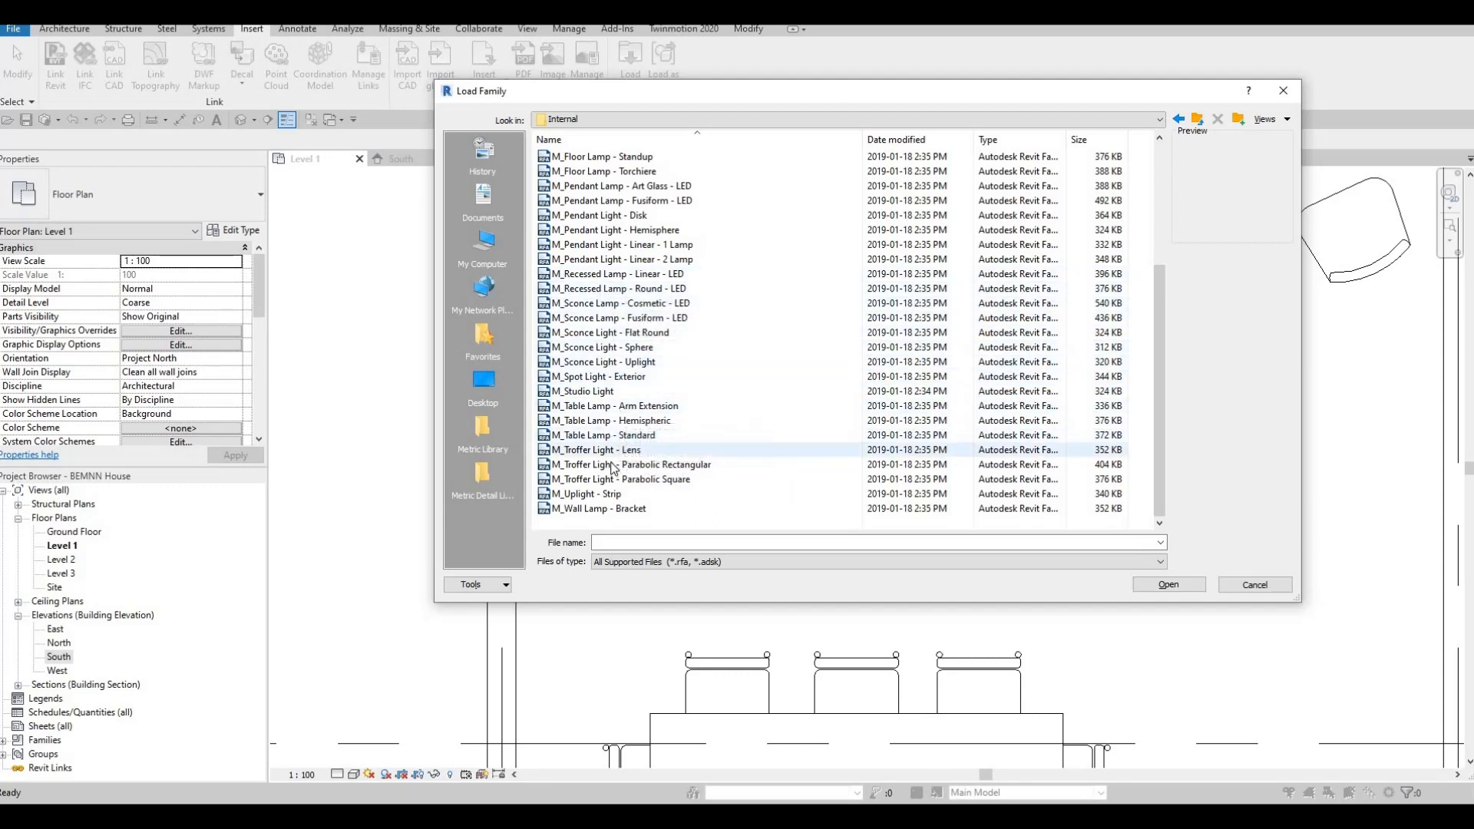
left_click(600, 431)
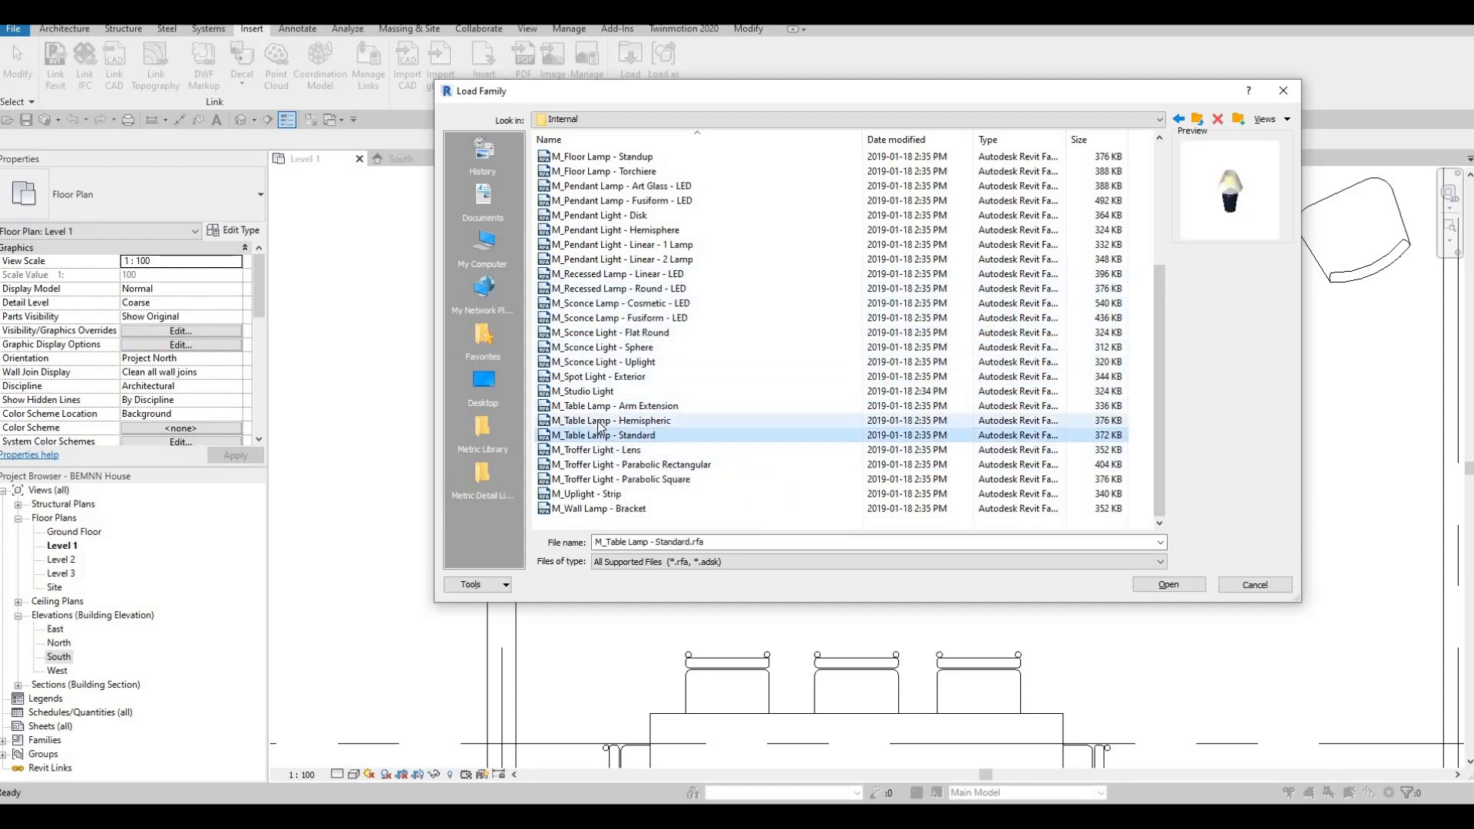
left_click(600, 420)
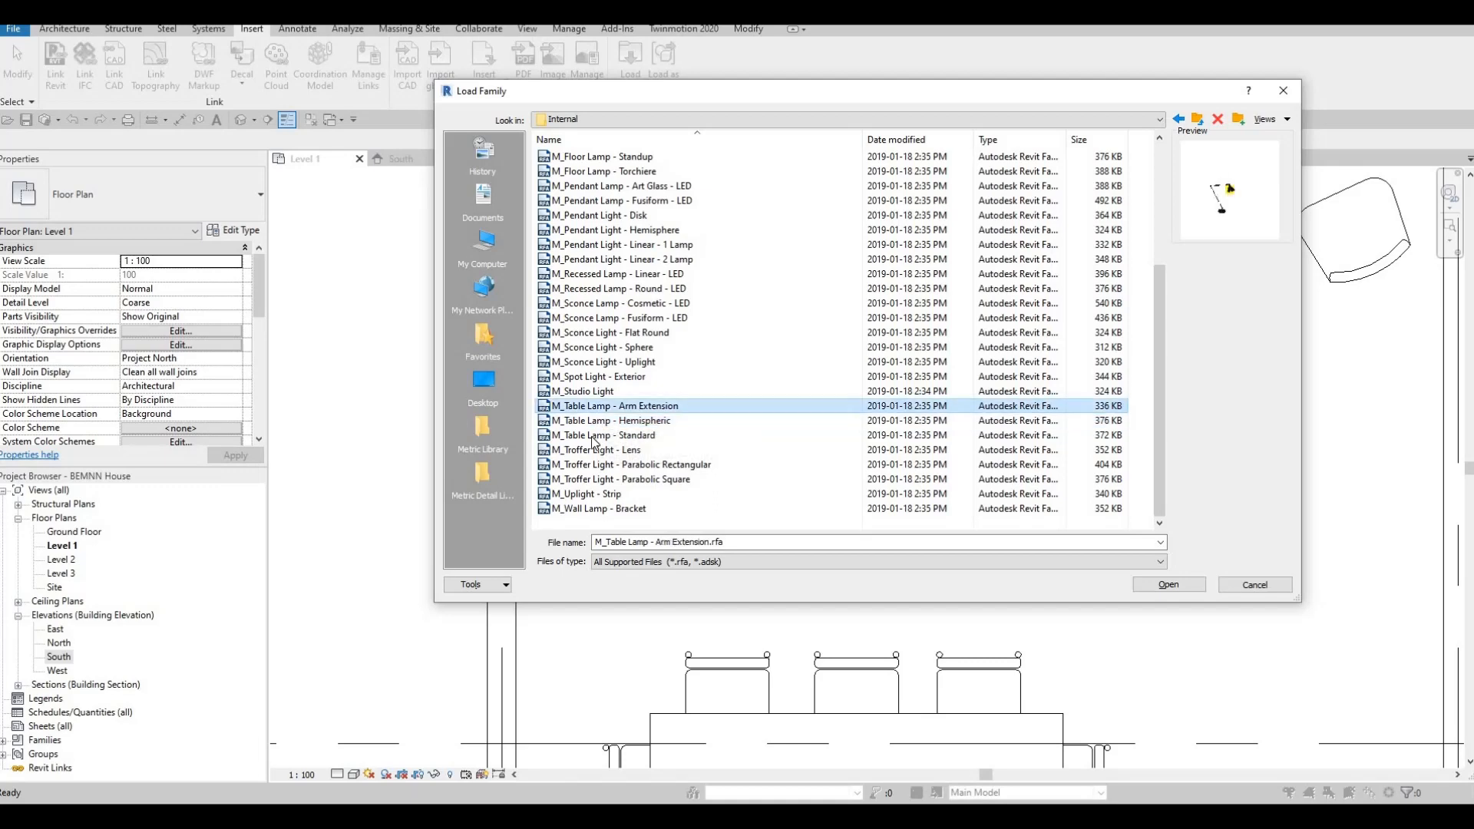
left_click(597, 435)
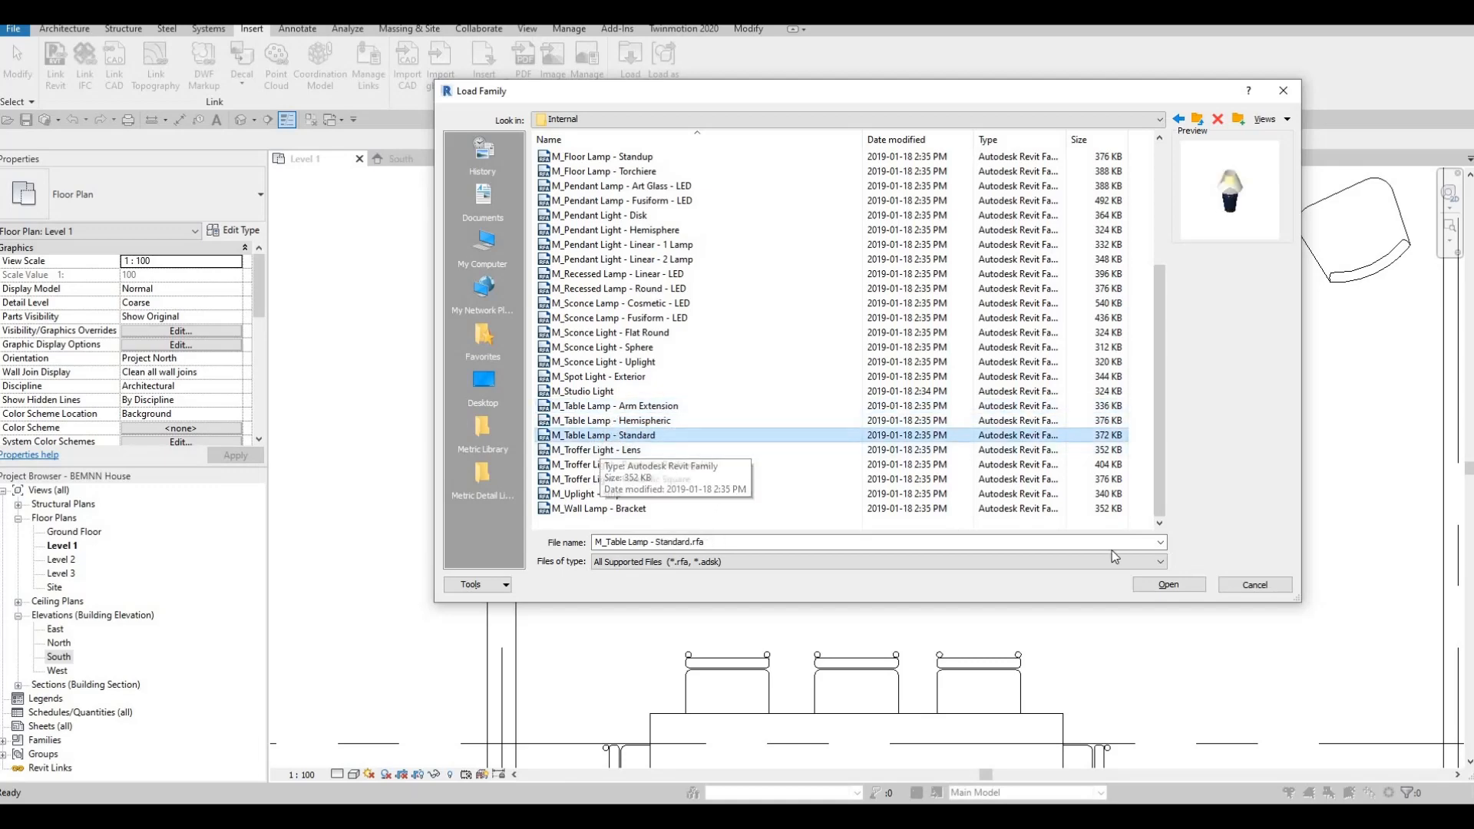
key("Return")
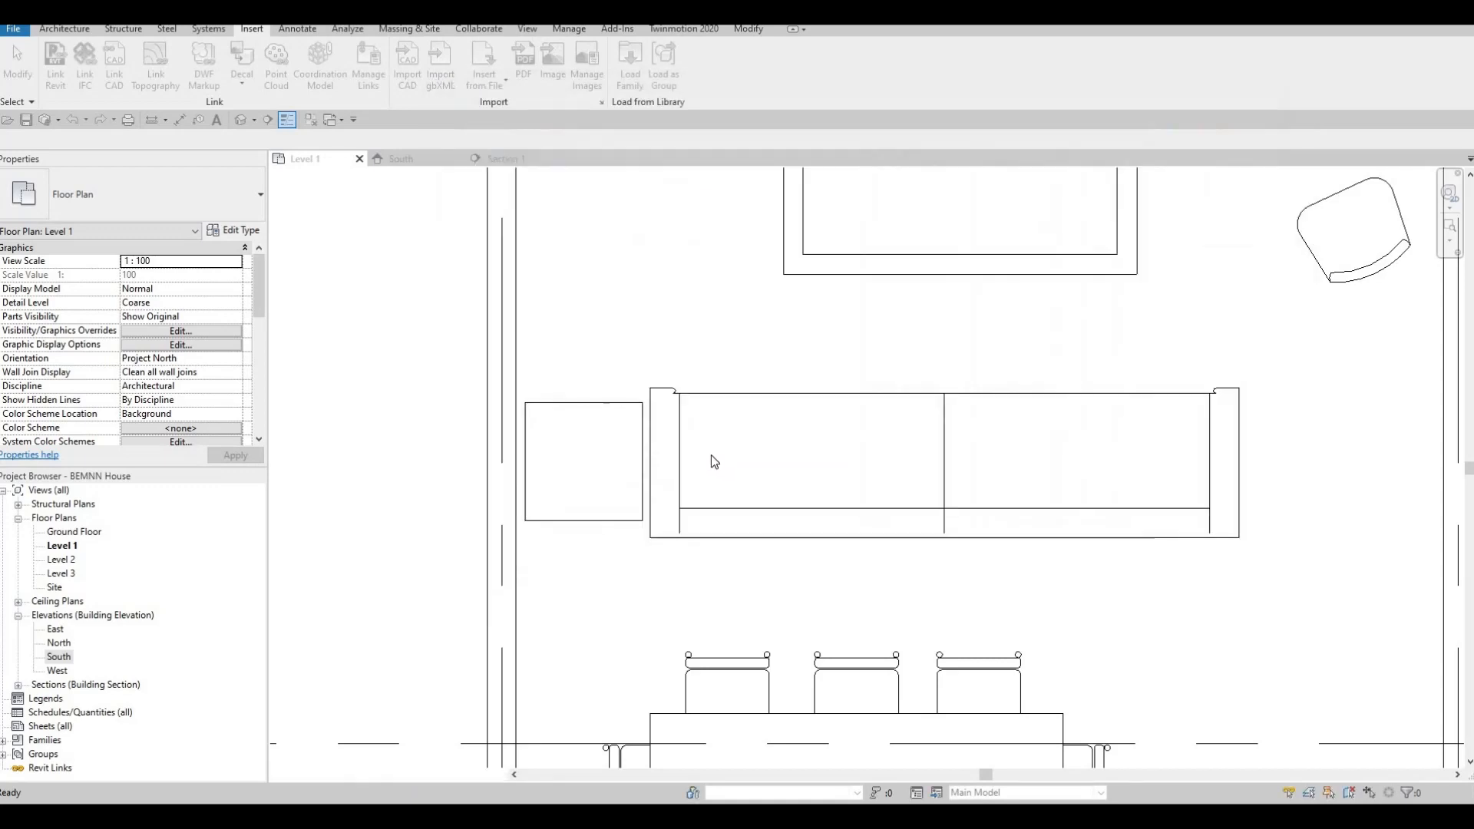
Place a 60W - 120V M_Table Lamp - Standard at the centre of the night stand beside the sofa.
key("m")
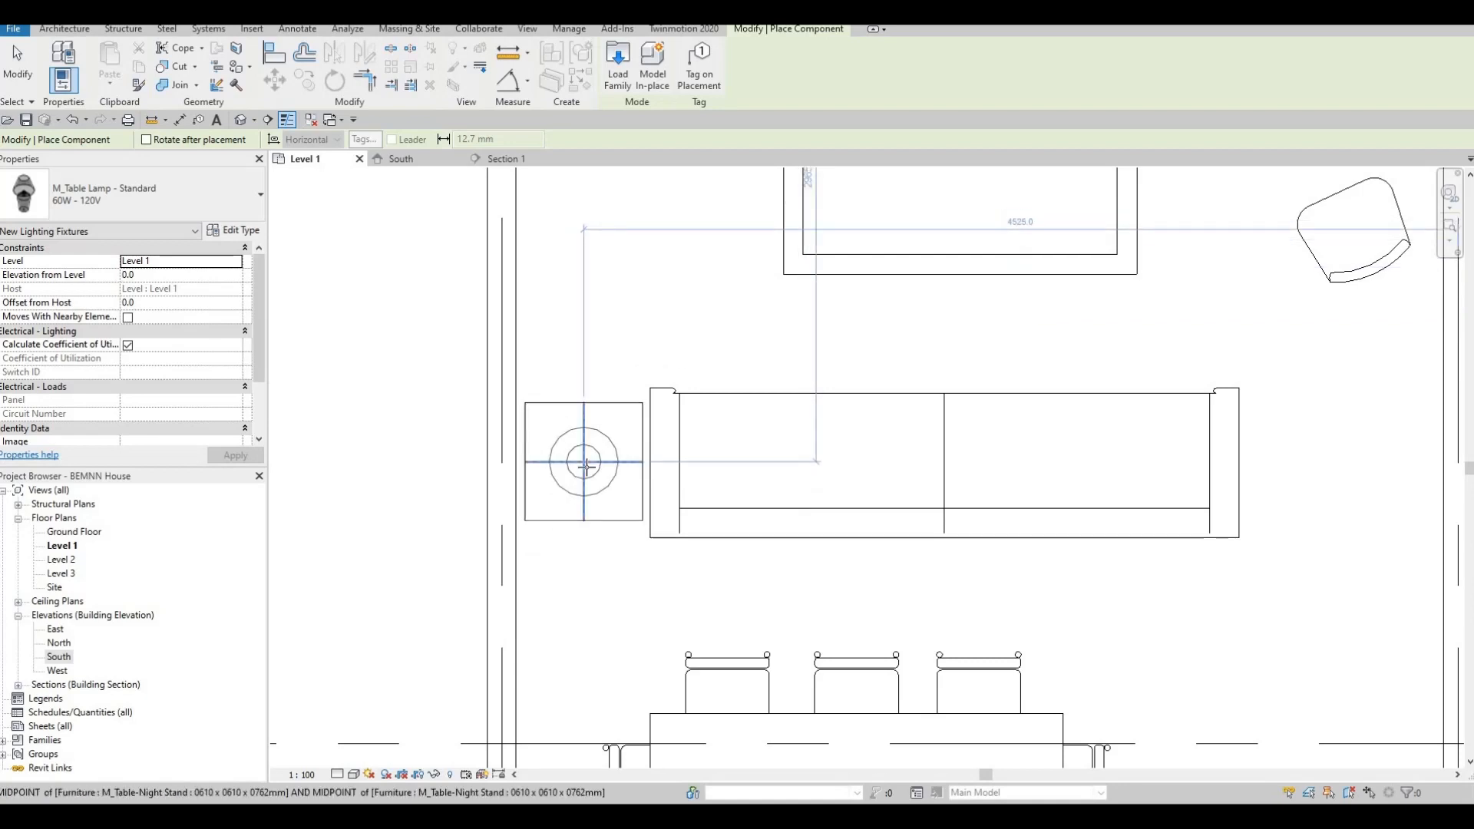
scroll(585, 467, "down", 5)
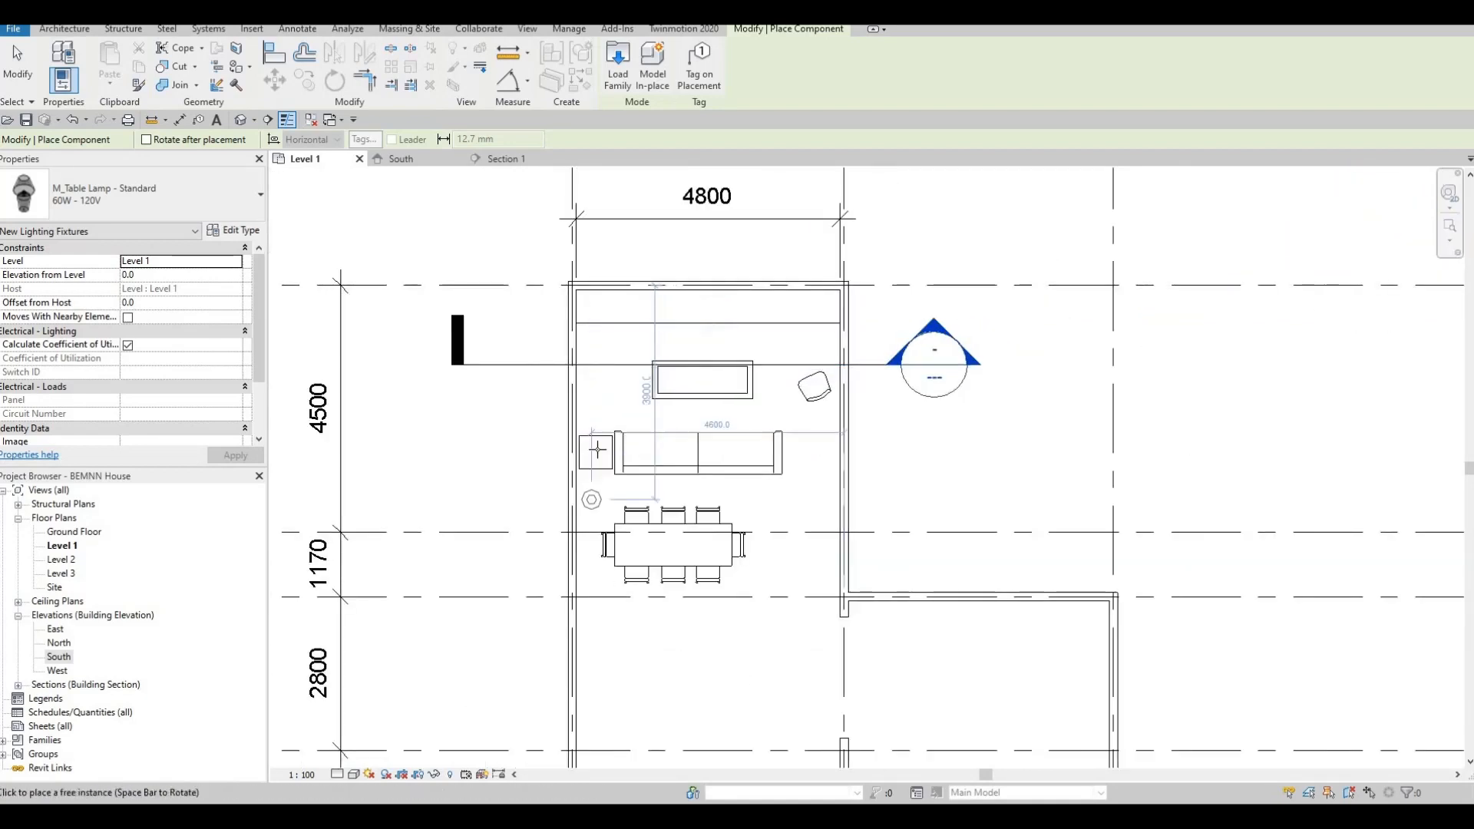
scroll(604, 446, "up", 7)
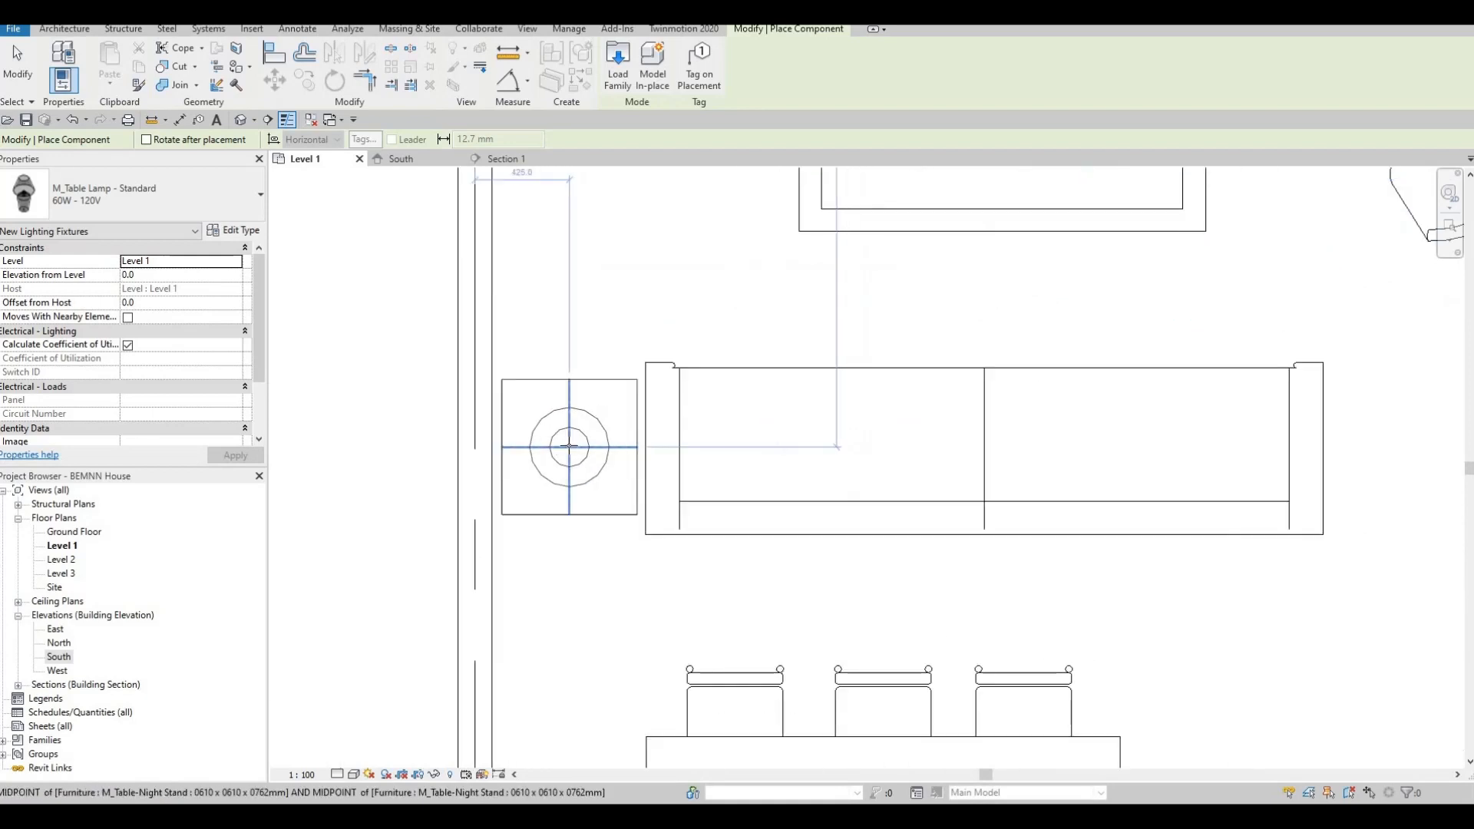
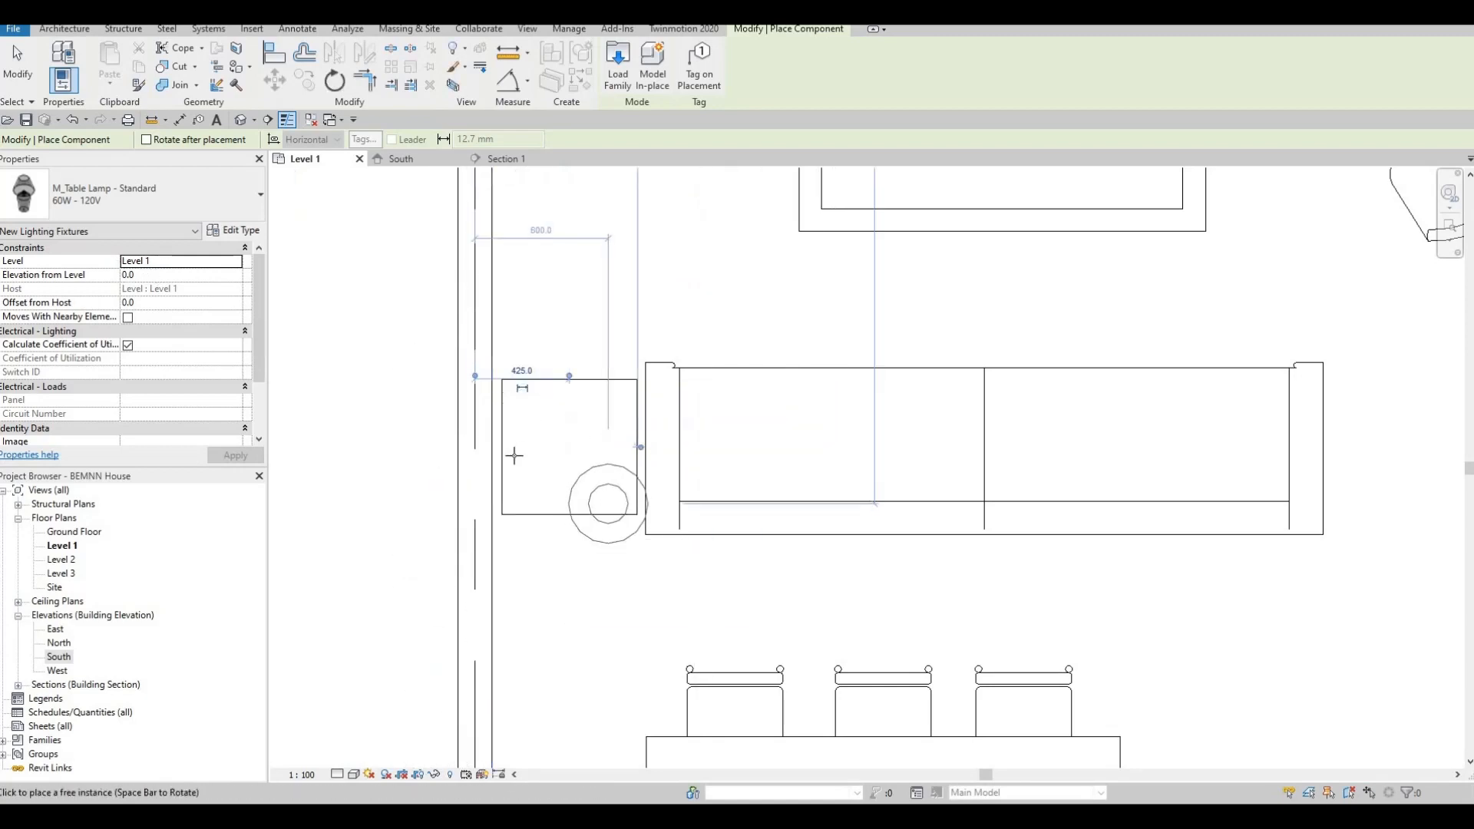
scroll(514, 455, "down", 2)
key("Escape")
scroll(569, 316, "down", 3)
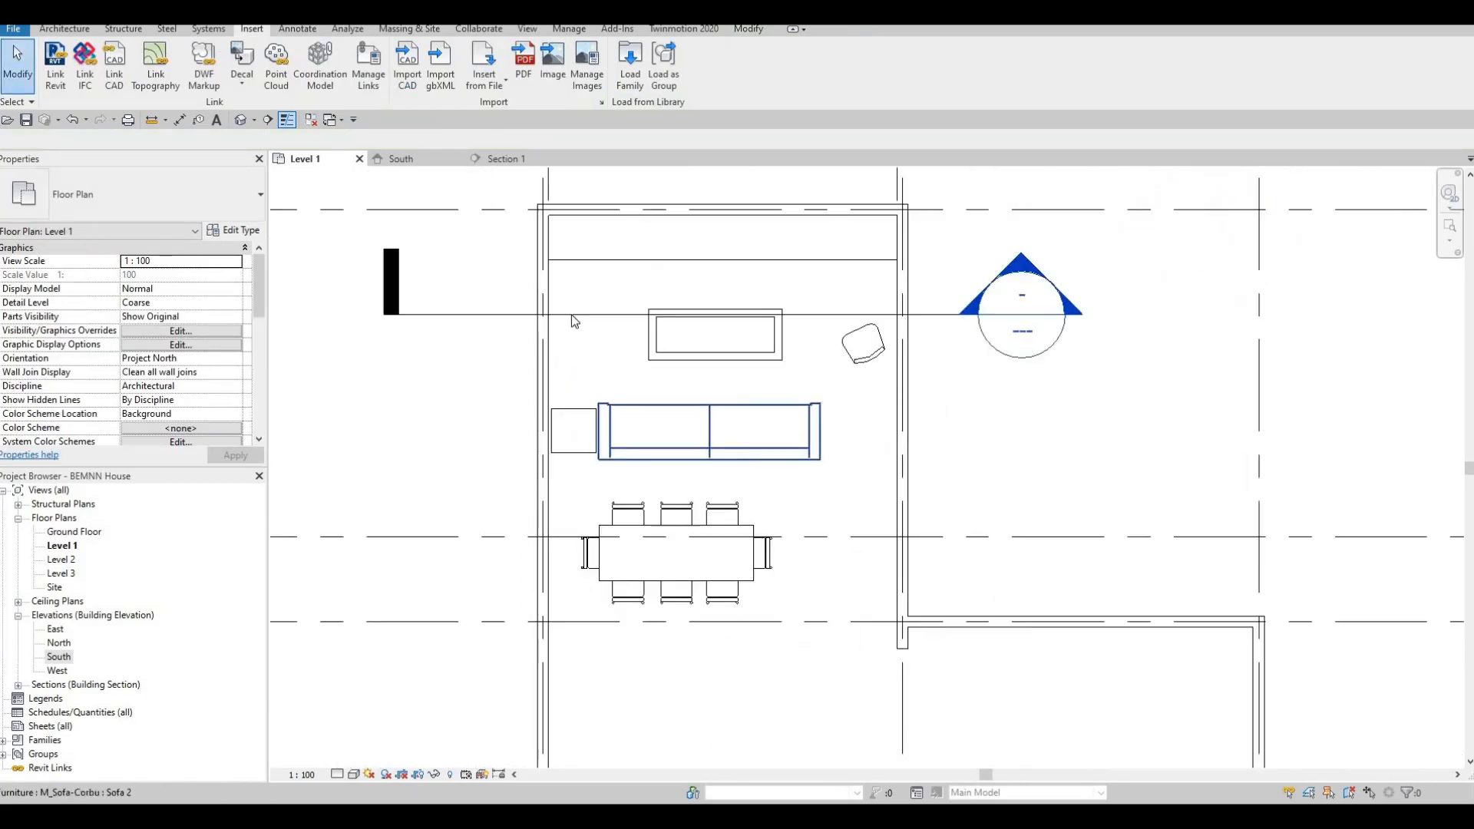
Move the section line down between the sofa and the dining table, and show the night stand in the Section 1 view.
left_click_drag(571, 315, 579, 494)
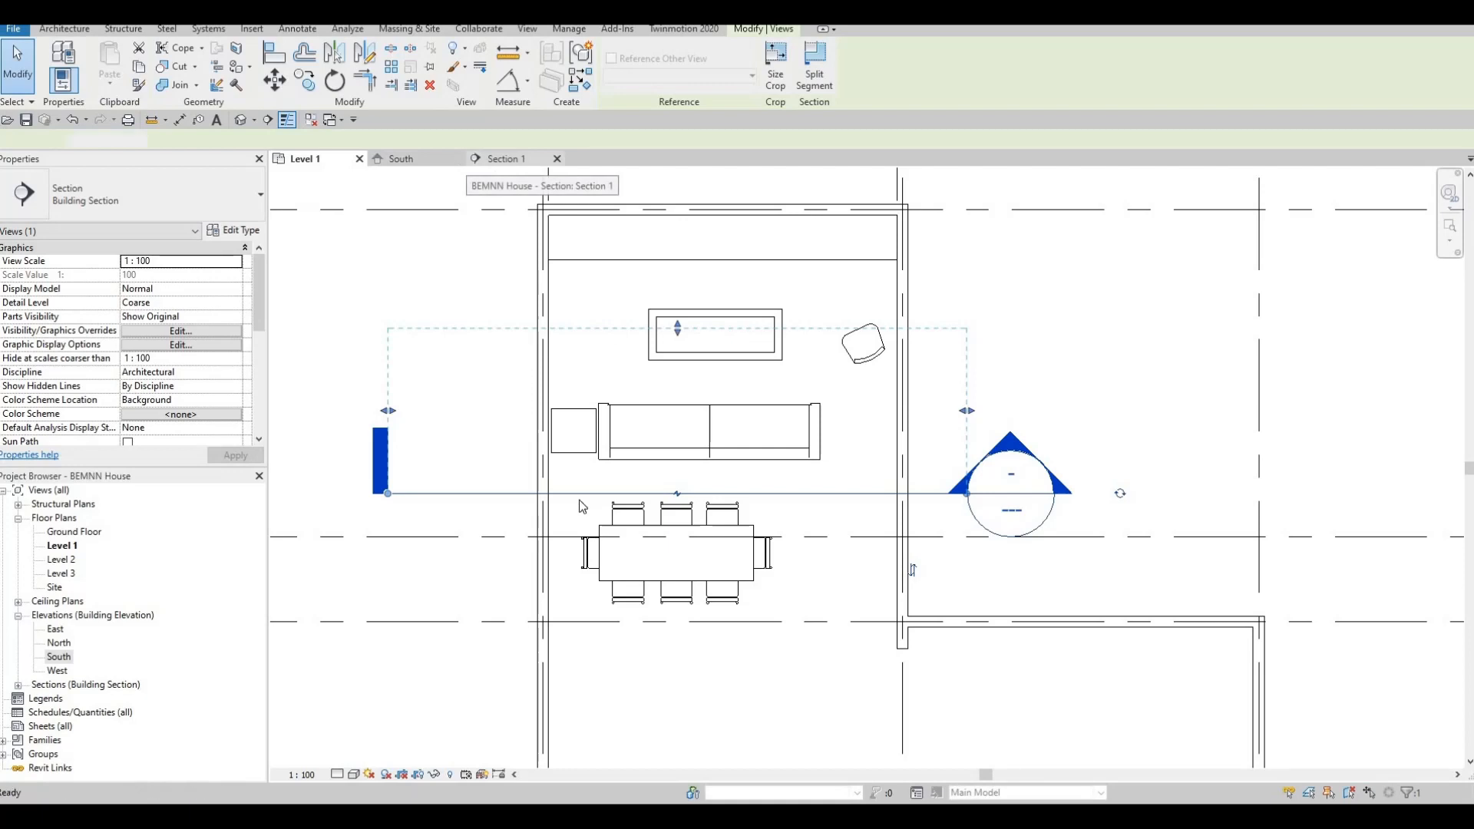
middle_click_drag(547, 539, 622, 435)
scroll(629, 415, "up", 4)
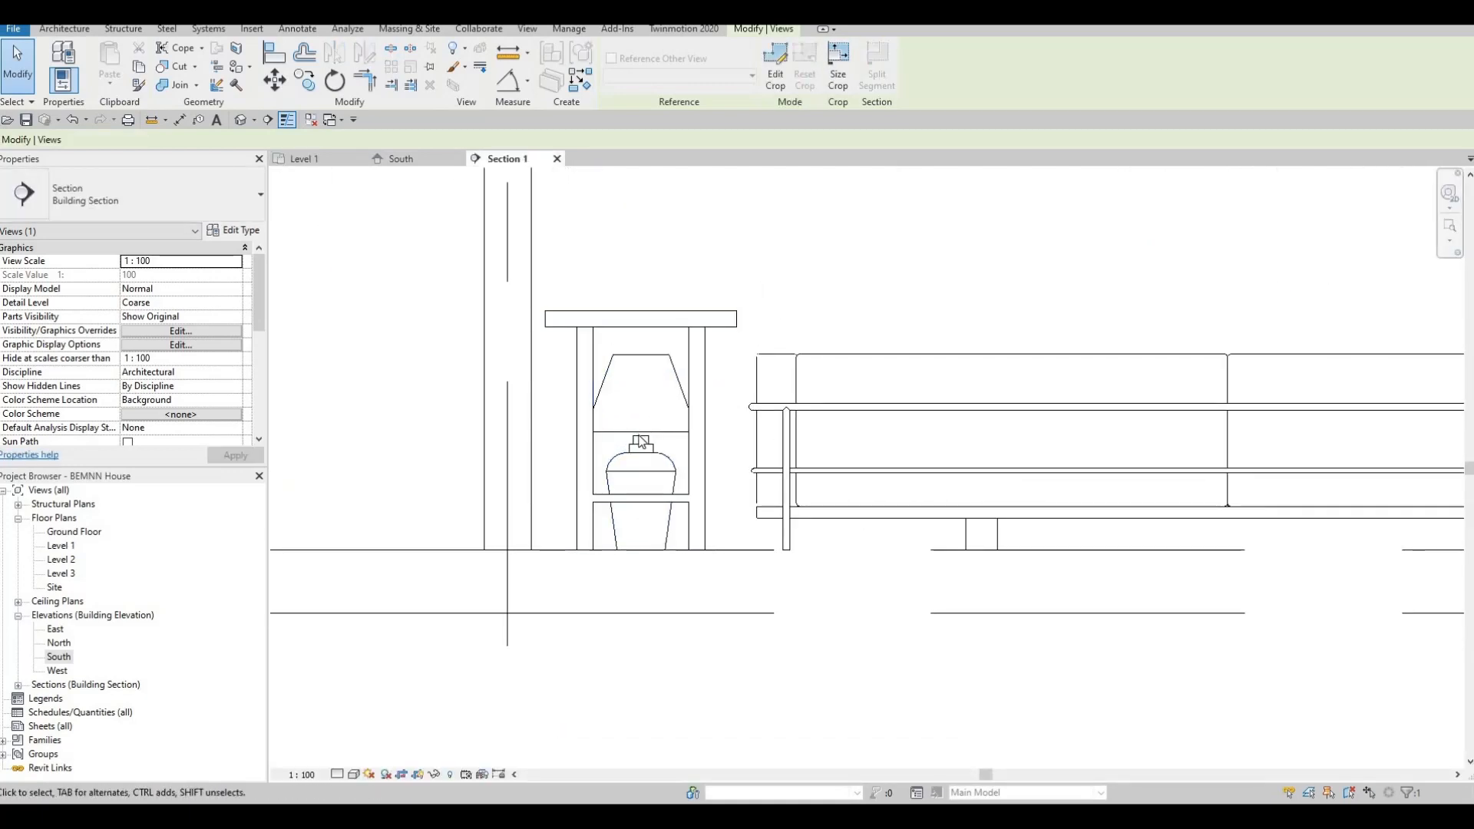
Nudge the table lamp upward to an elevation of 100 from Level 1.
key("Tab")
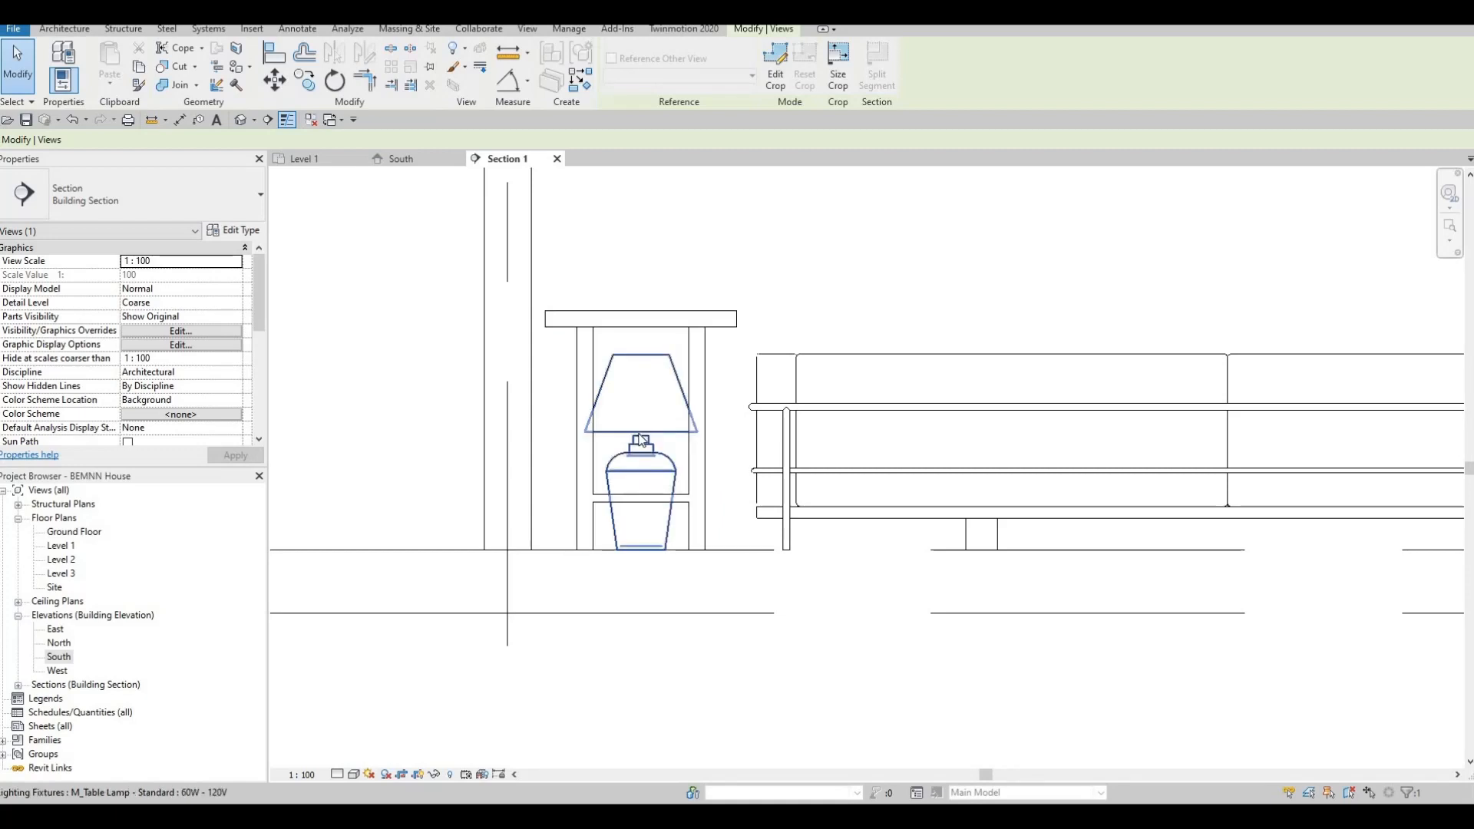
left_click(628, 501)
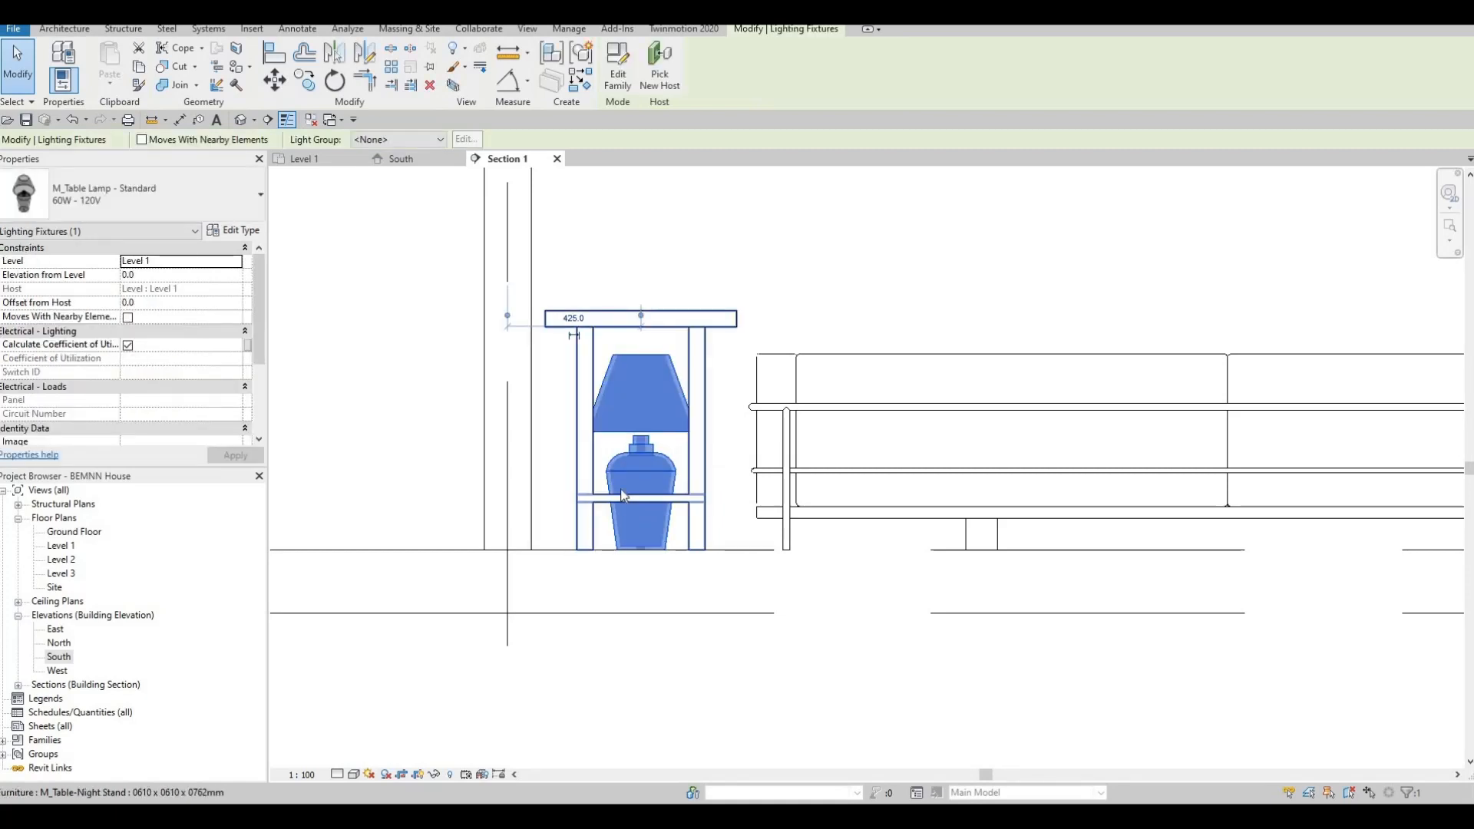
key("Up")
key("Up")
key("Up")
key("Up")
key("Up")
key("Up")
key("Up")
key("Up")
key("Up")
key("Up")
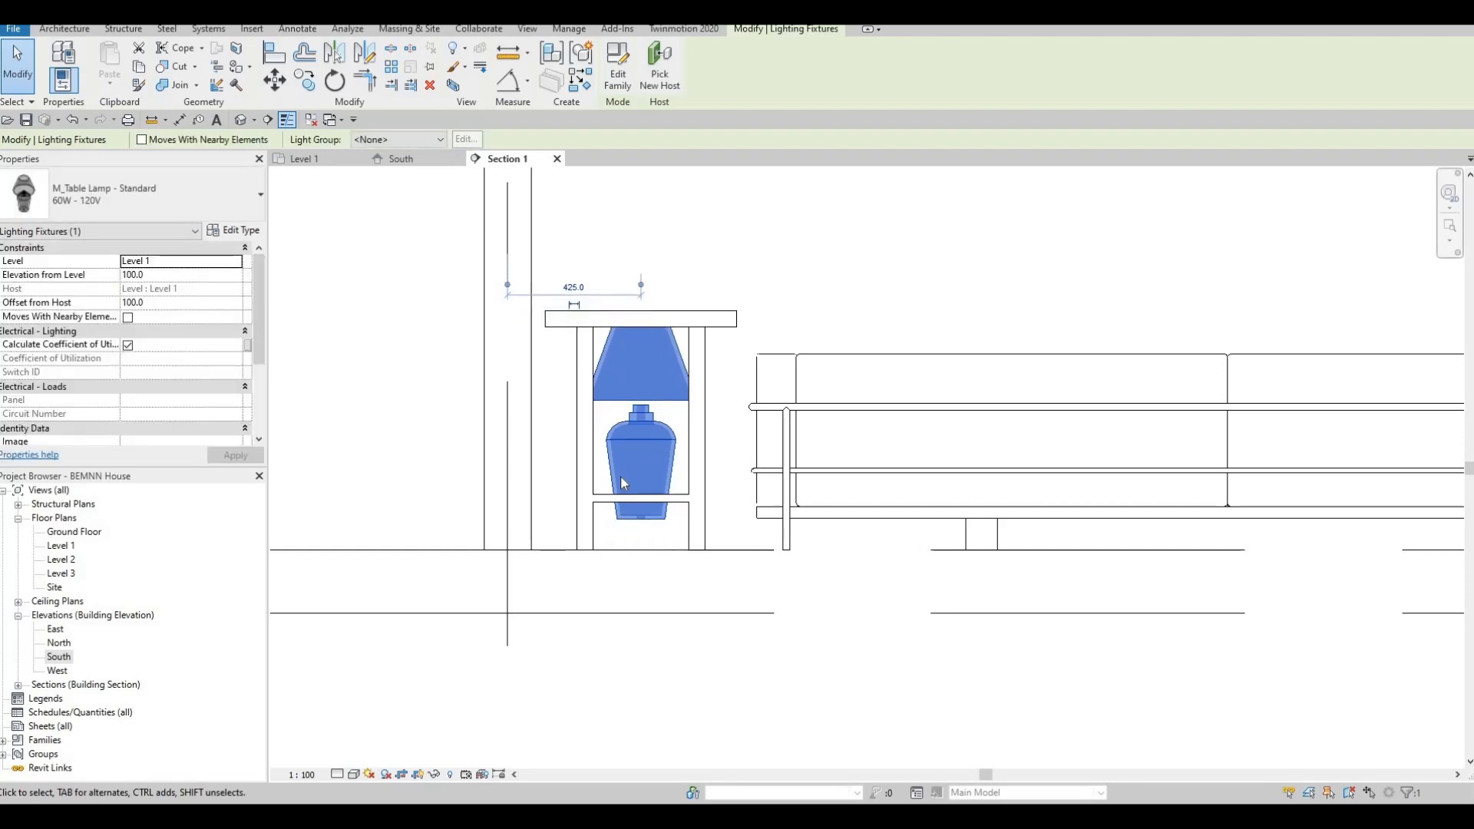
key("Escape")
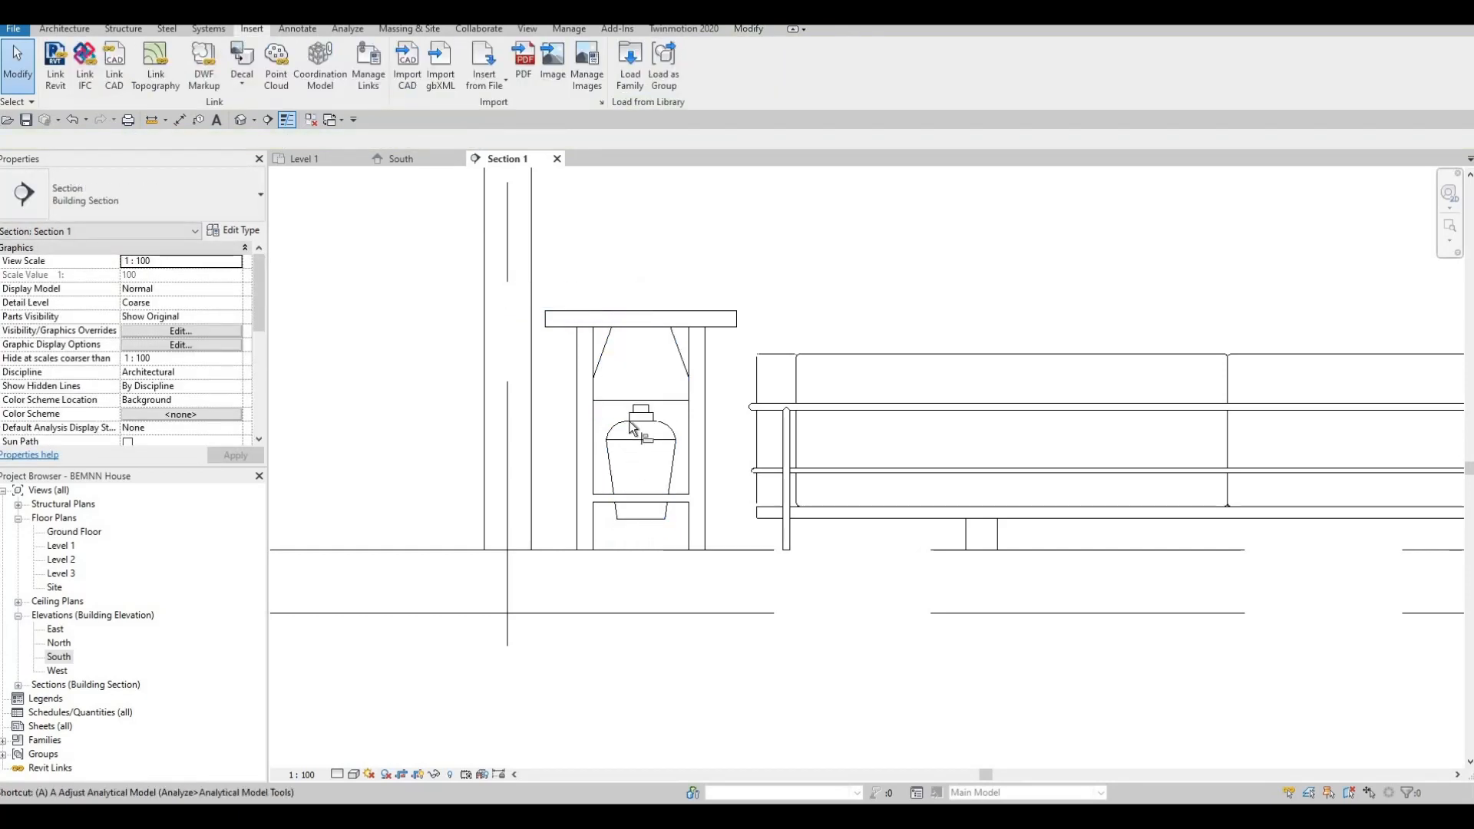
Align the base of the table lamp with the top surface of the night stand.
key("l")
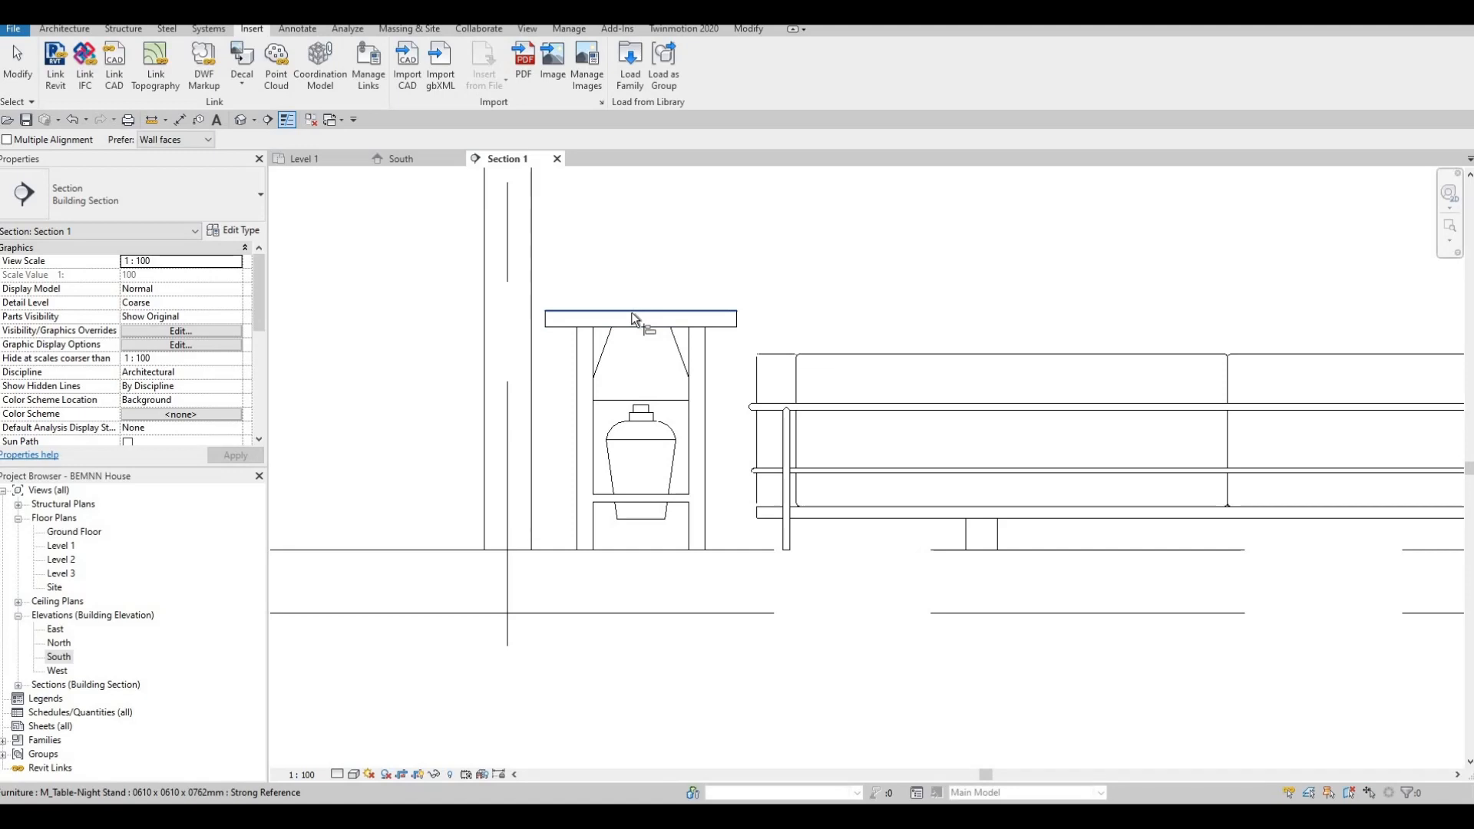
left_click(632, 313)
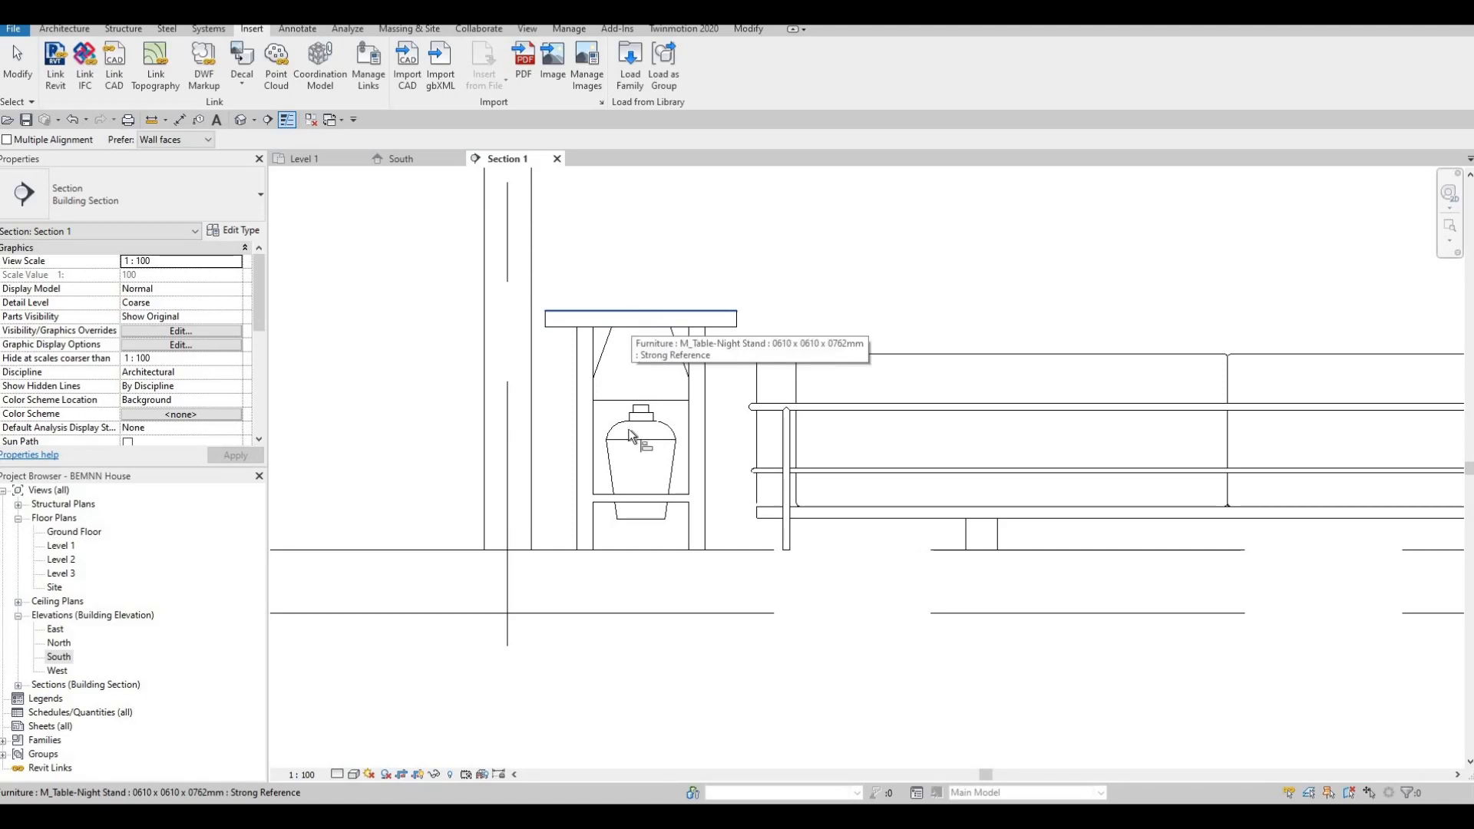
left_click(638, 502)
scroll(565, 503, "down", 3)
key("Escape")
key("Escape")
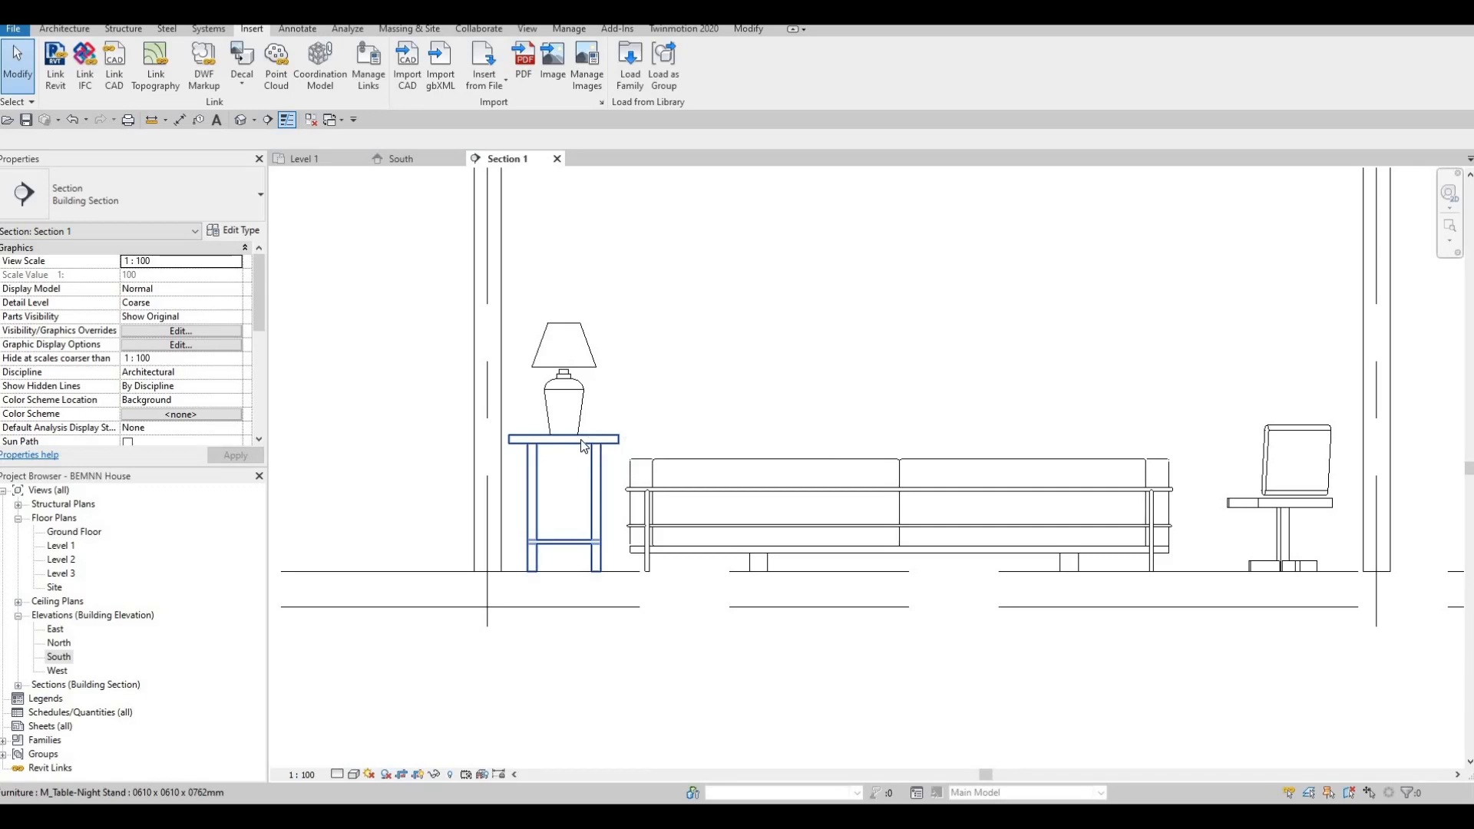
Inspect the table lamp on the night stand in section and check its elevation from Level 1 and offset from host.
left_click(660, 470)
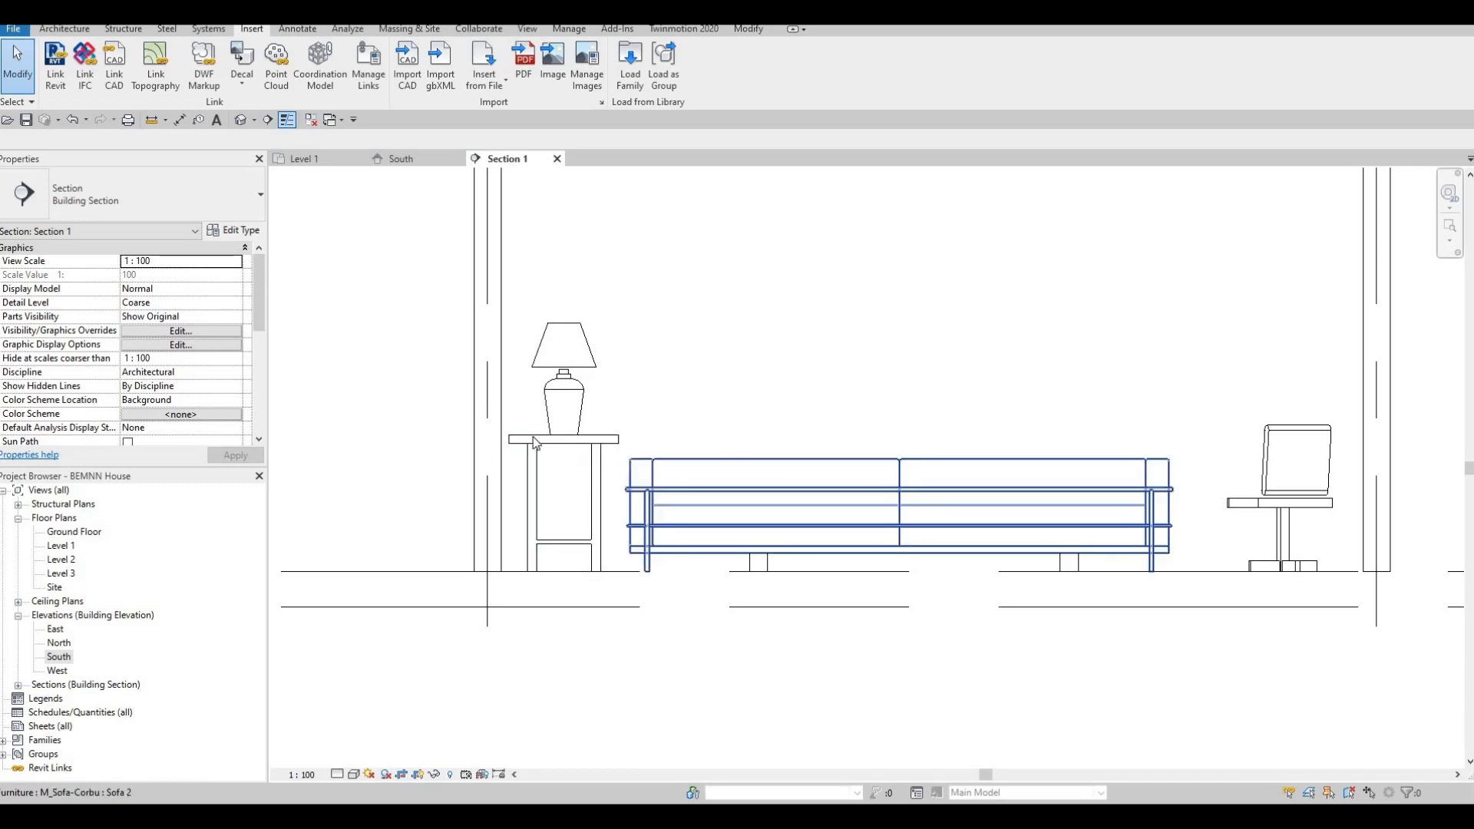
scroll(615, 428, "up", 3)
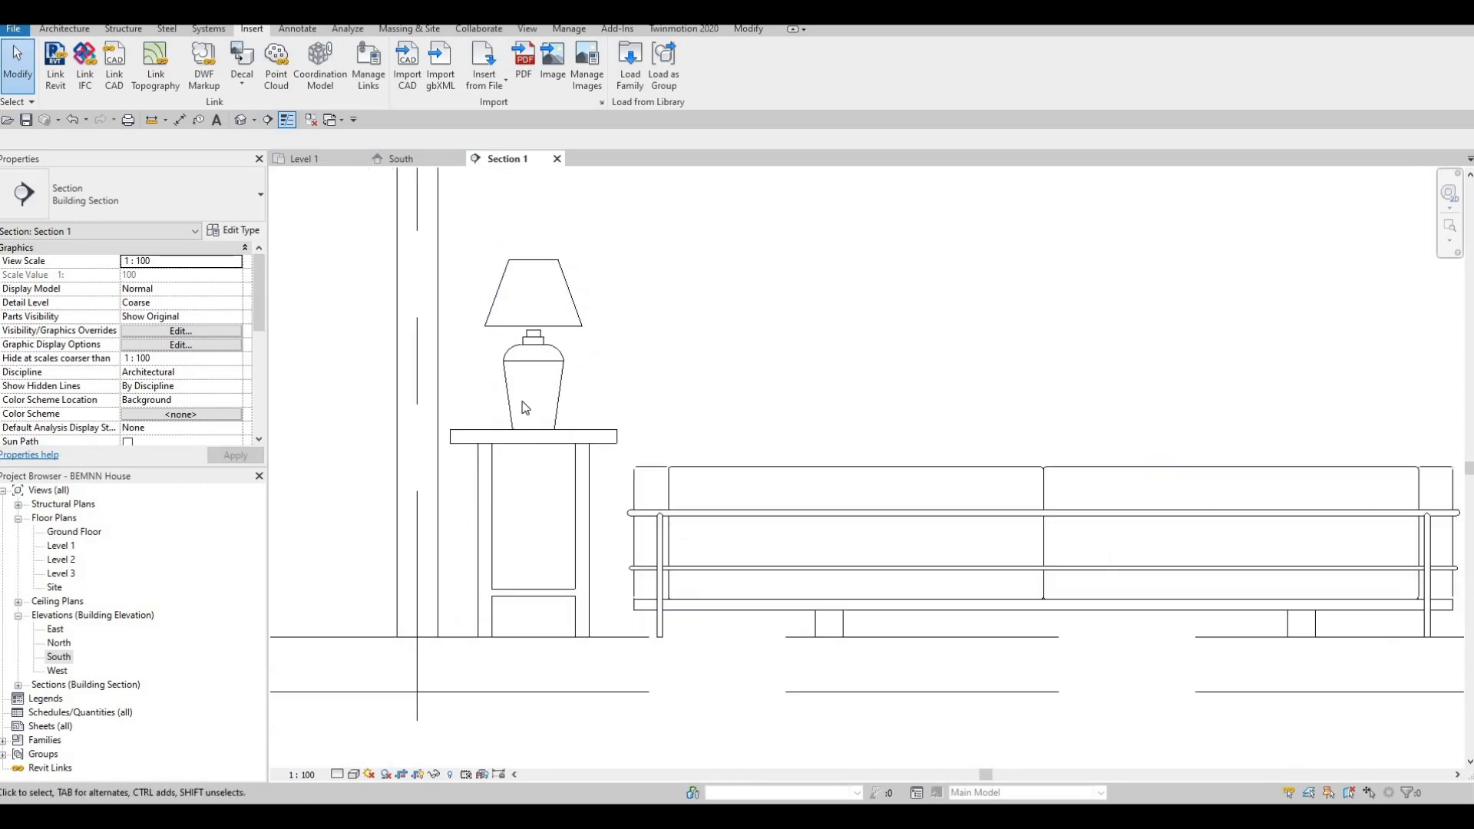
scroll(525, 408, "up", 2)
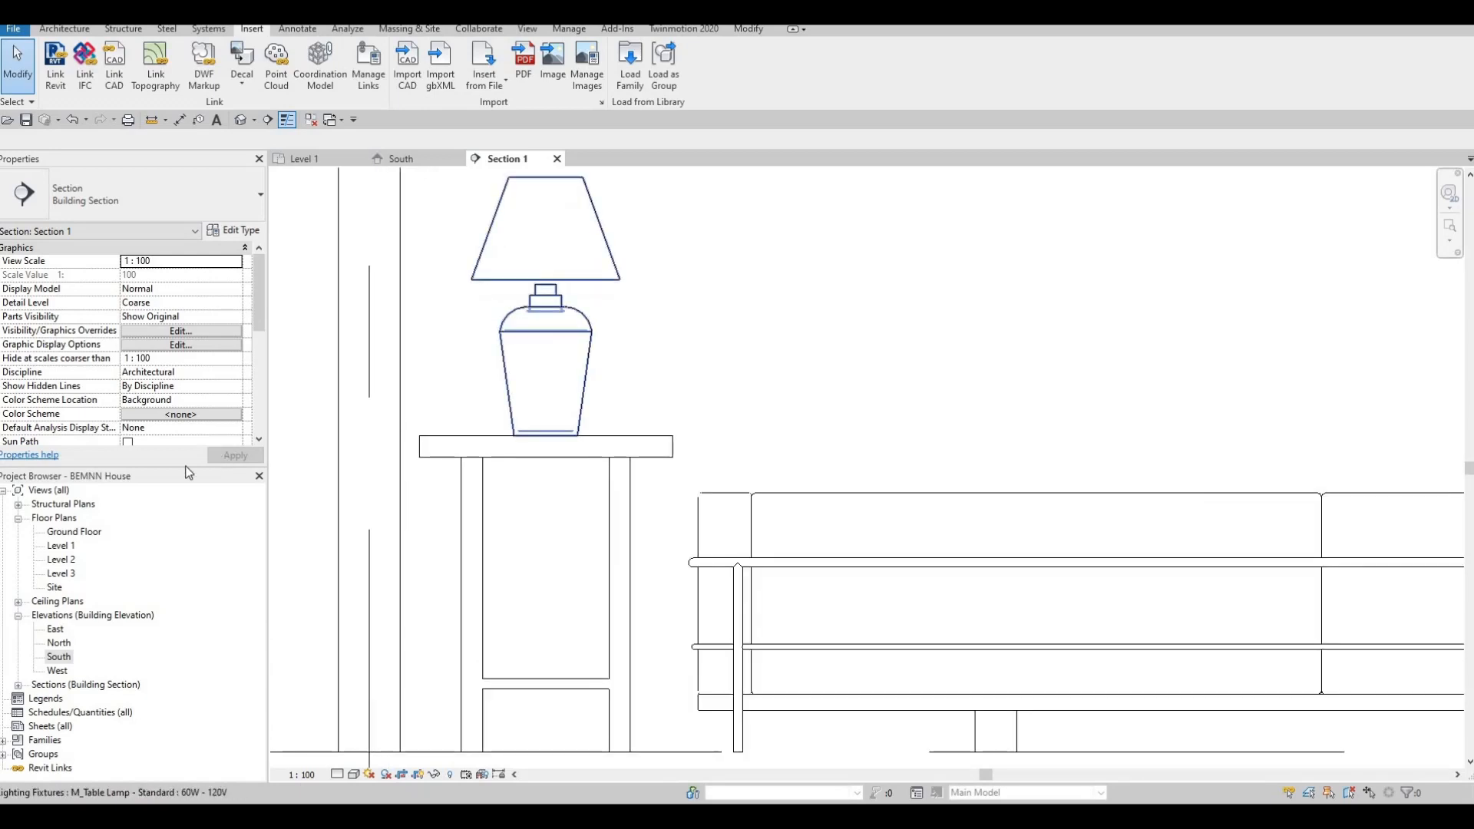
left_click(588, 346)
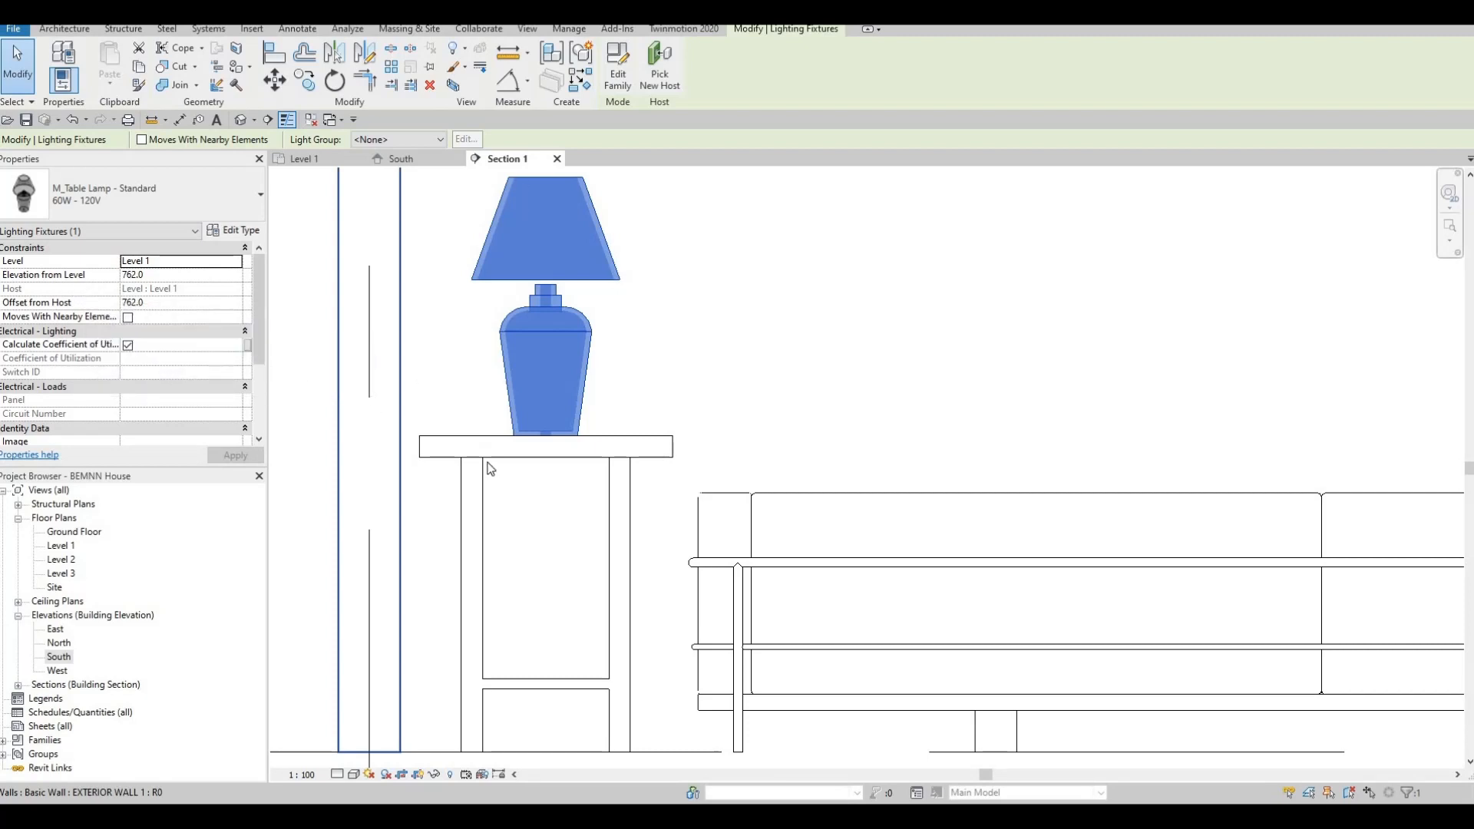
middle_click_drag(486, 460, 583, 226)
scroll(582, 228, "down", 1)
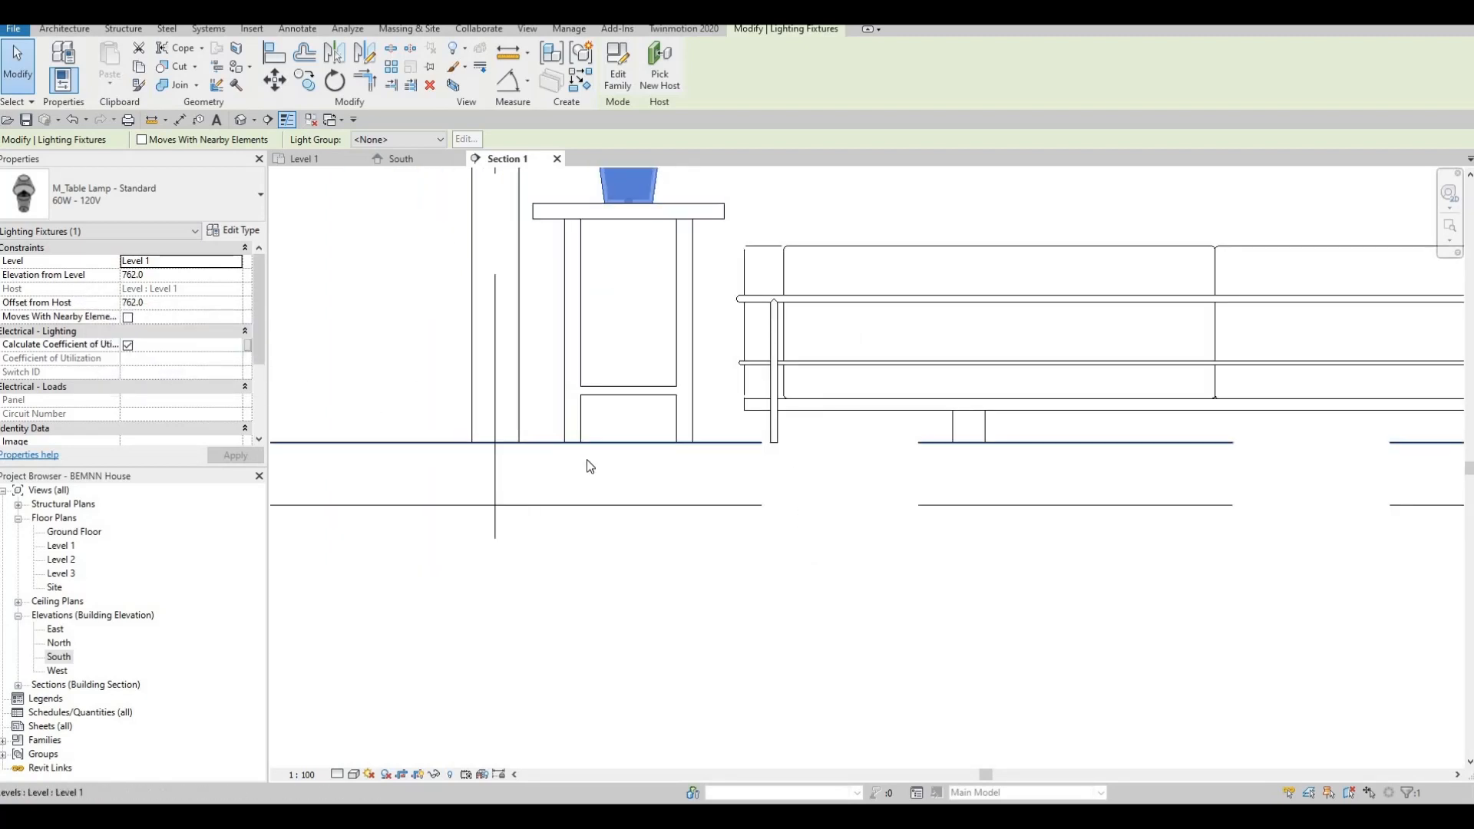
scroll(610, 457, "down", 4)
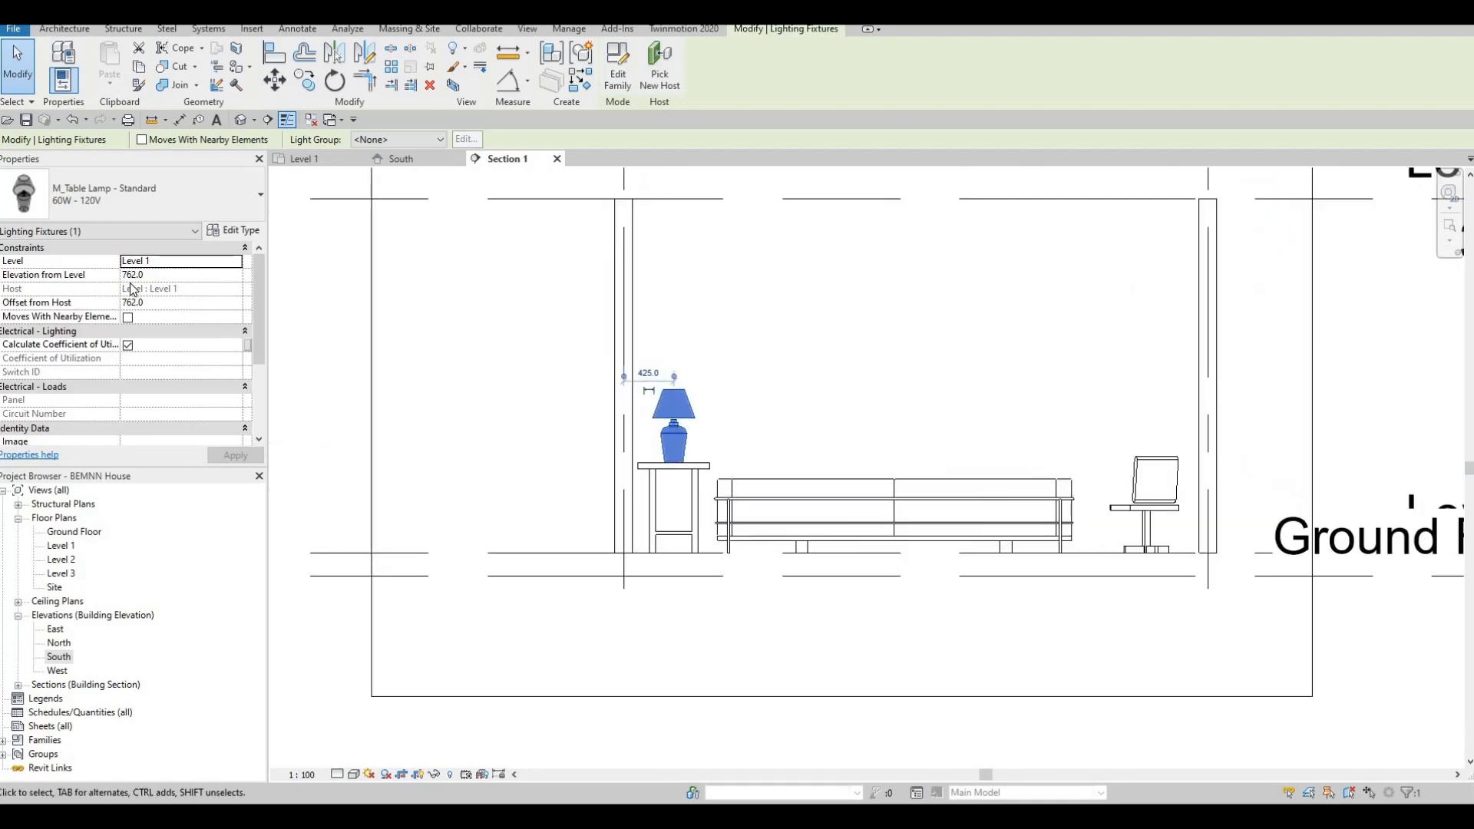
scroll(712, 427, "up", 3)
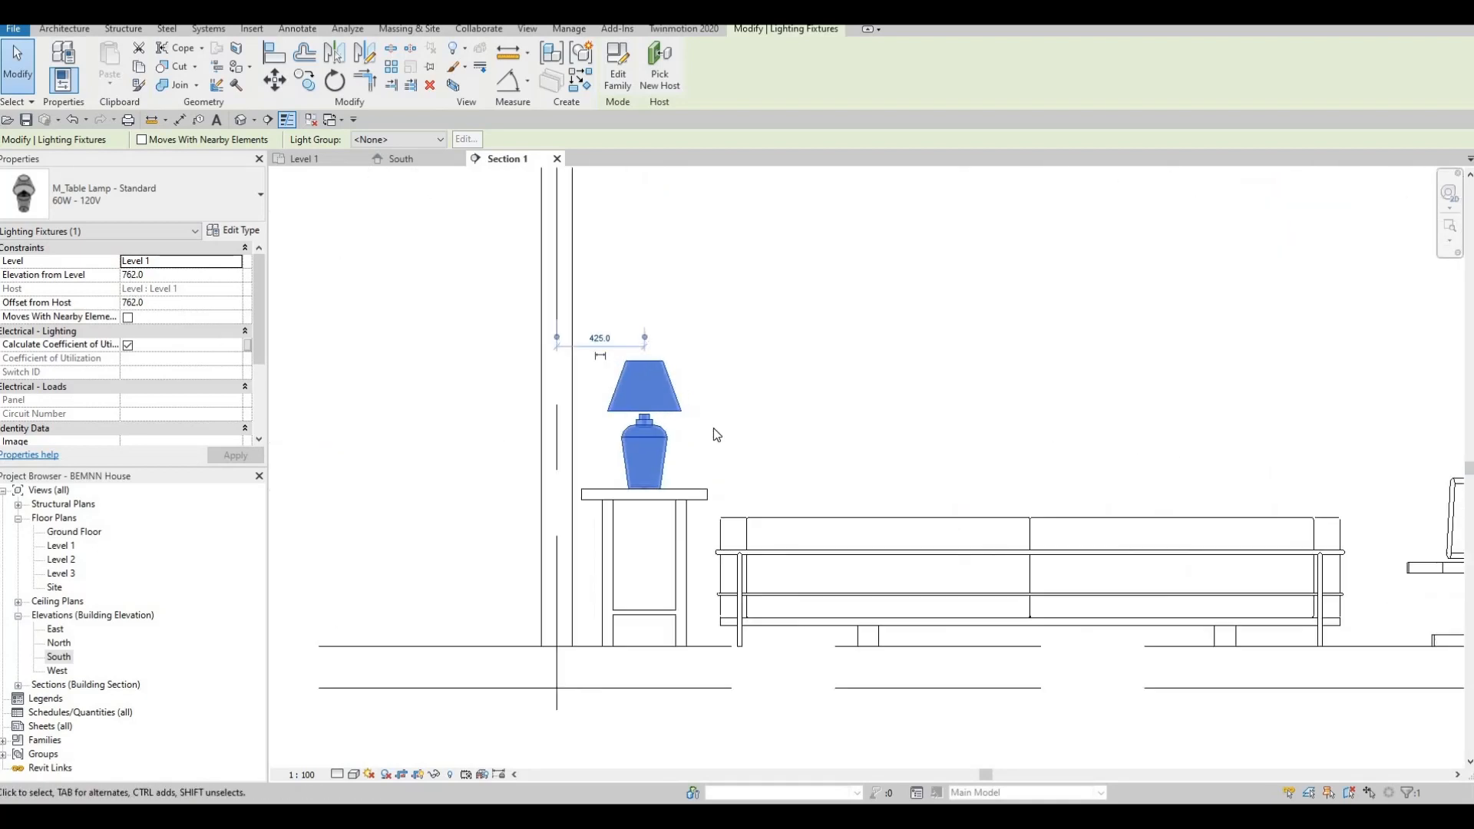
left_click(791, 369)
scroll(430, 206, "down", 2)
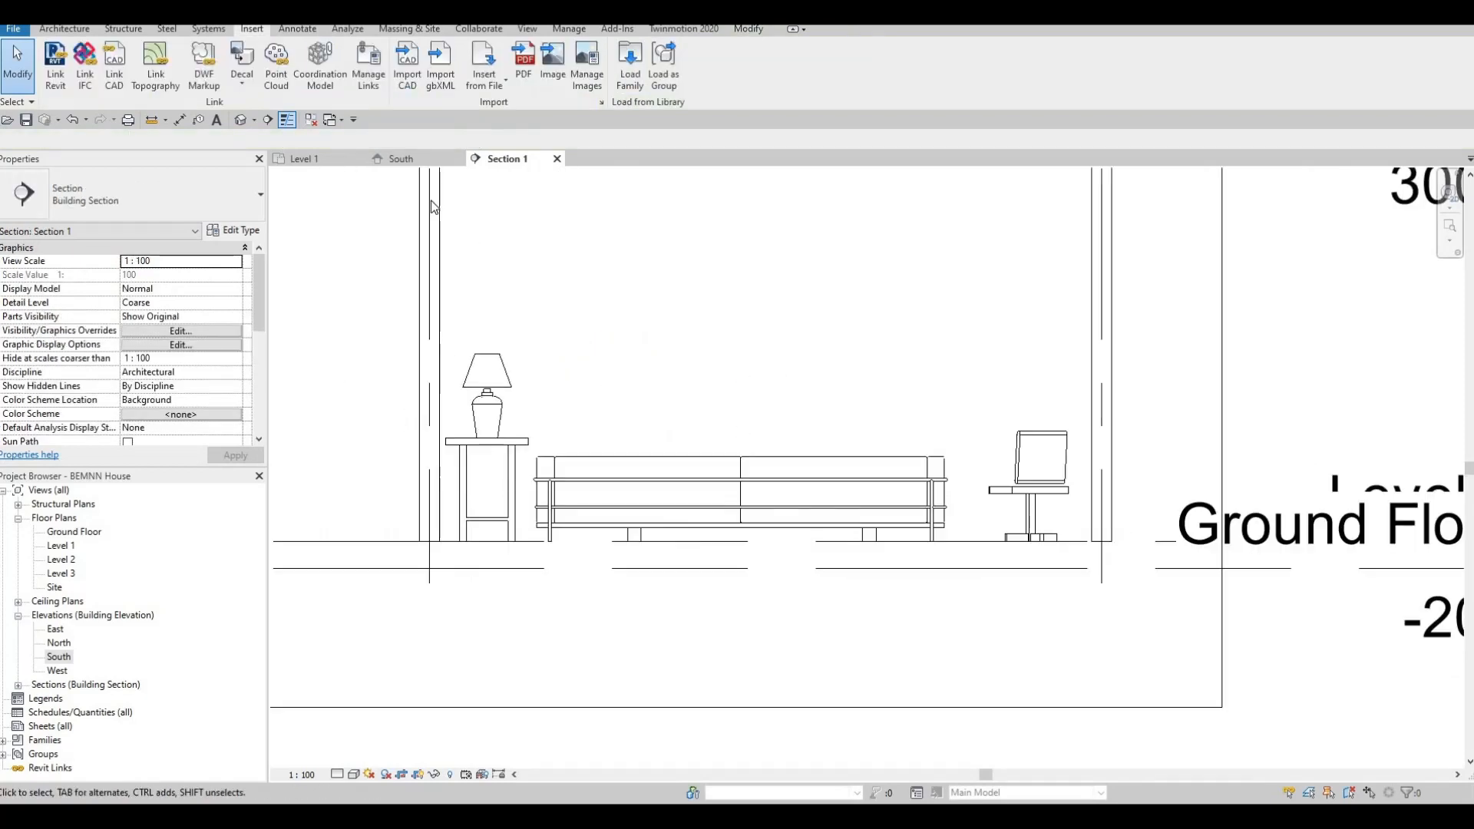
Return to the Level 1 floor plan and load the M_Floor Lamp - Arm Extension family from the Internal lighting folder.
key("ctrl+Tab")
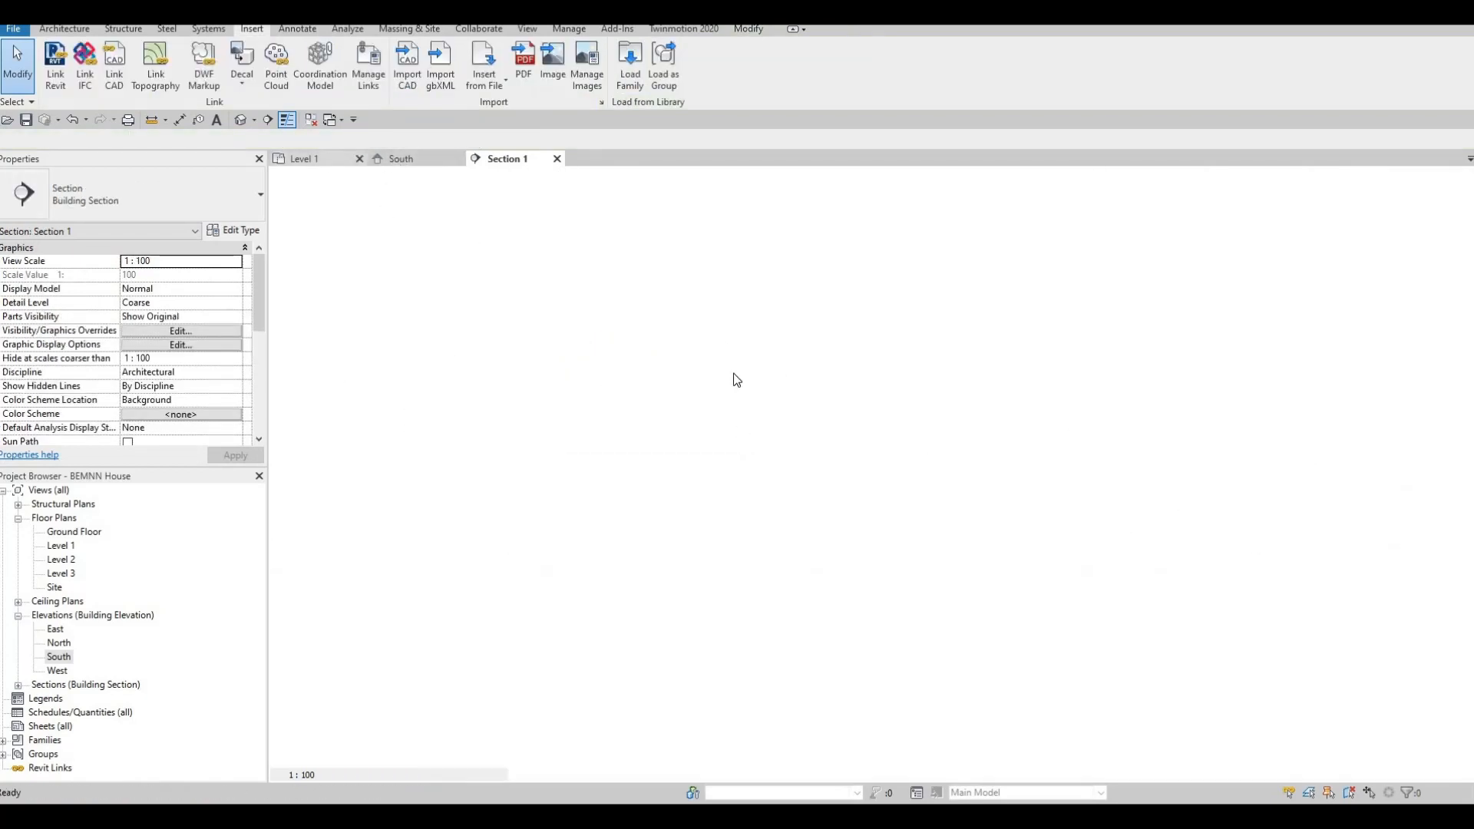
scroll(795, 311, "down", 1)
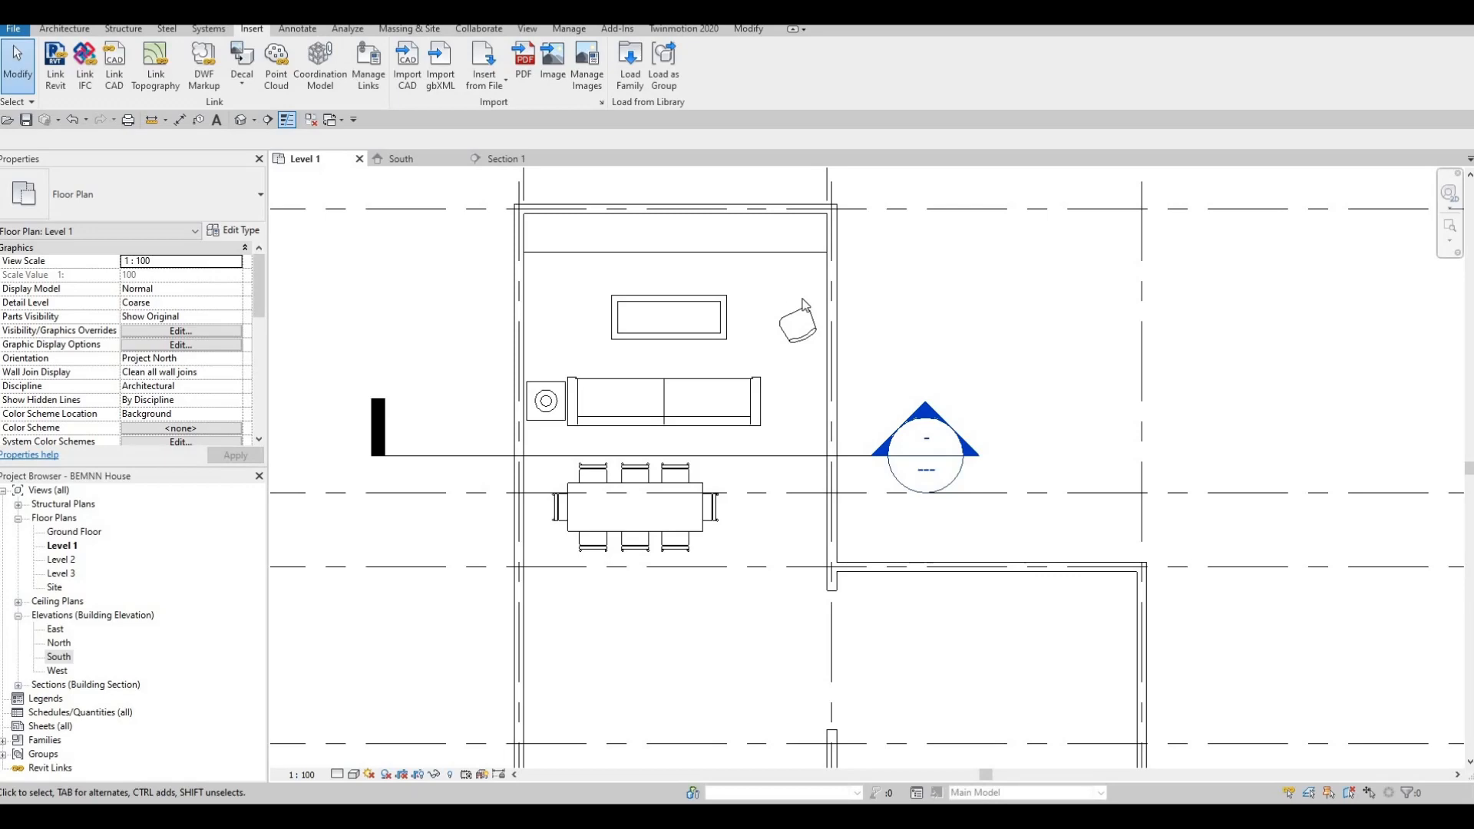
left_click(630, 61)
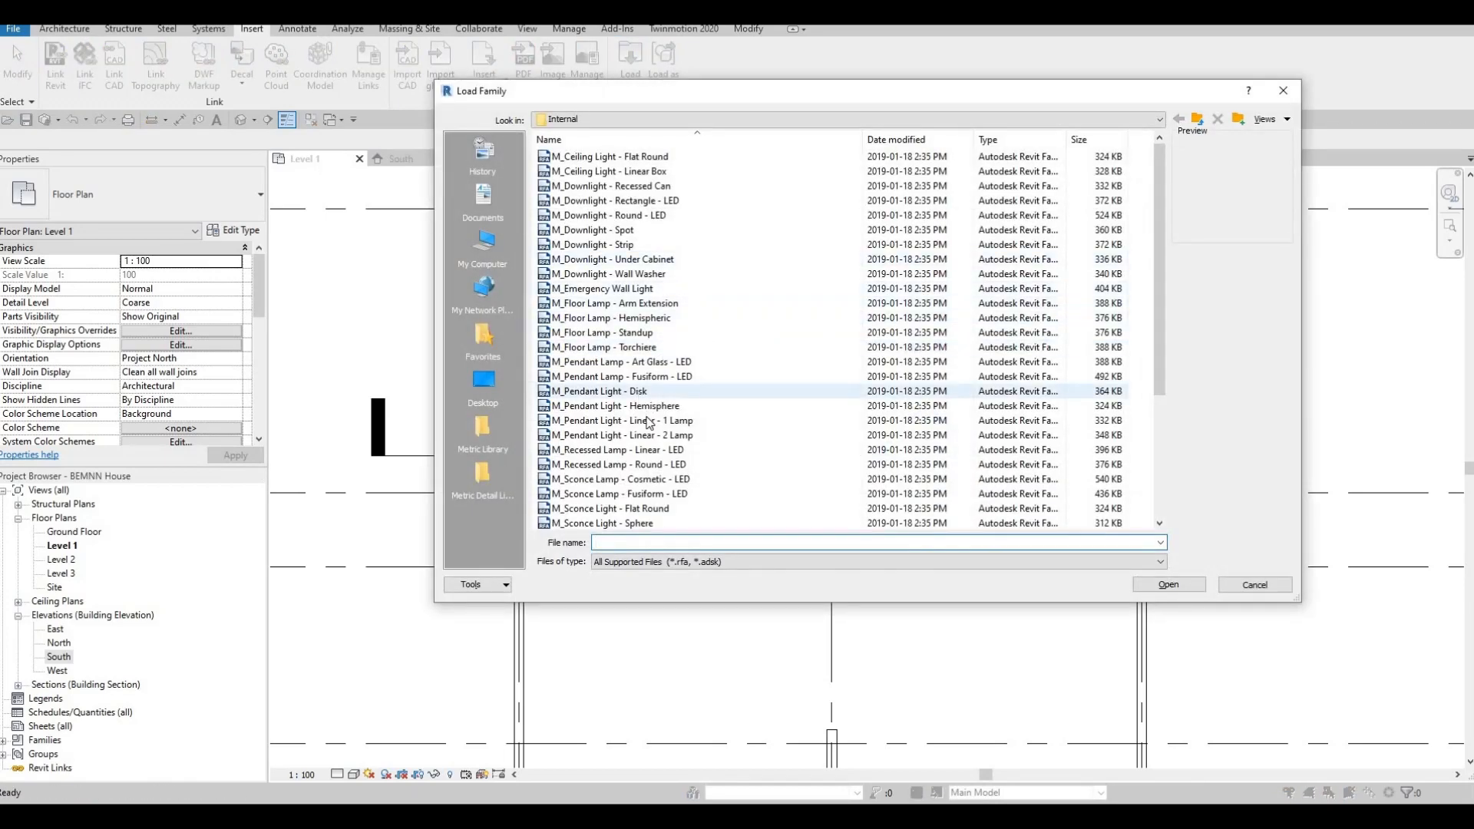
scroll(604, 408, "down", 4)
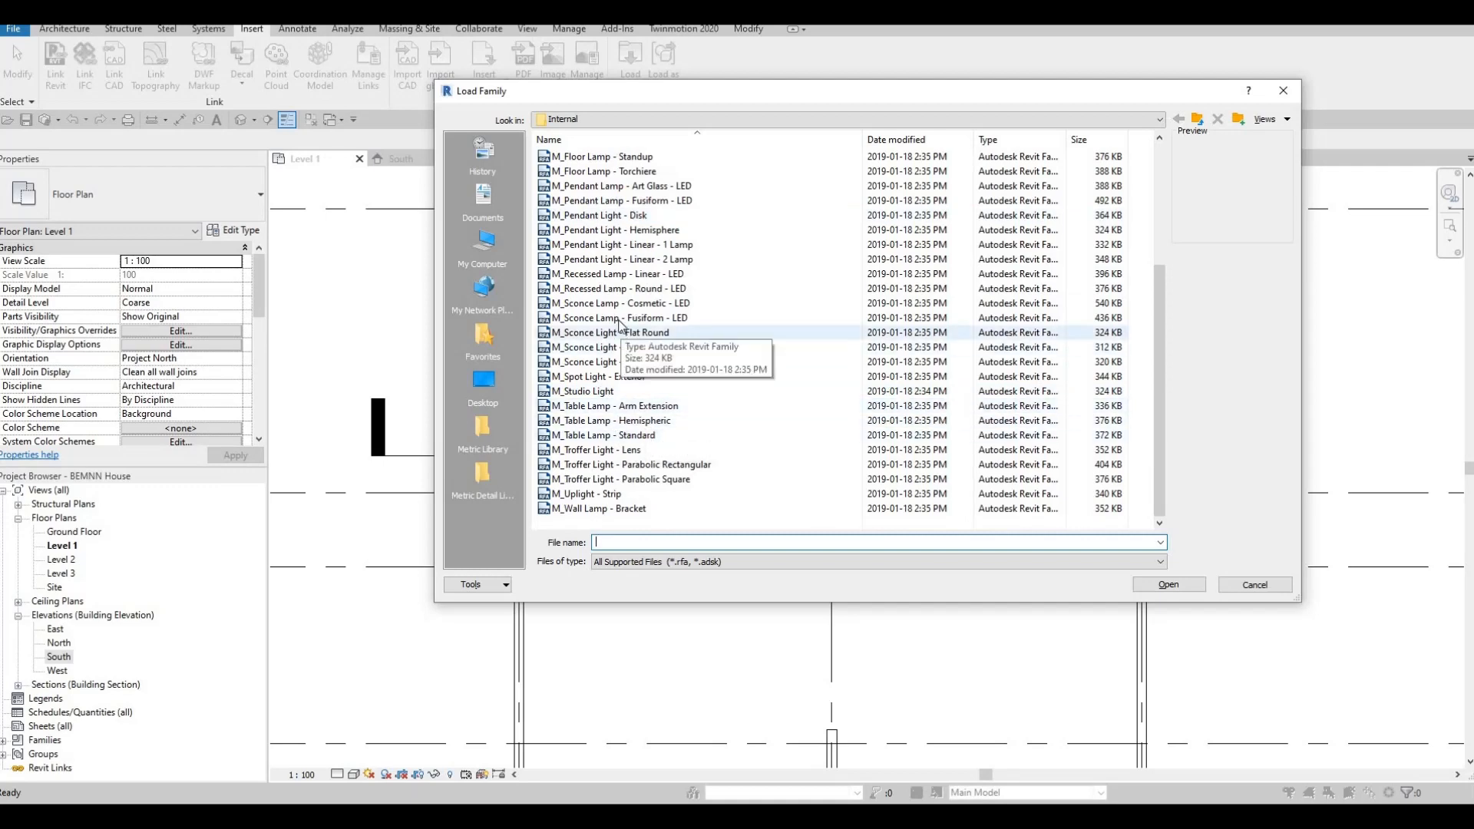
left_click(591, 172)
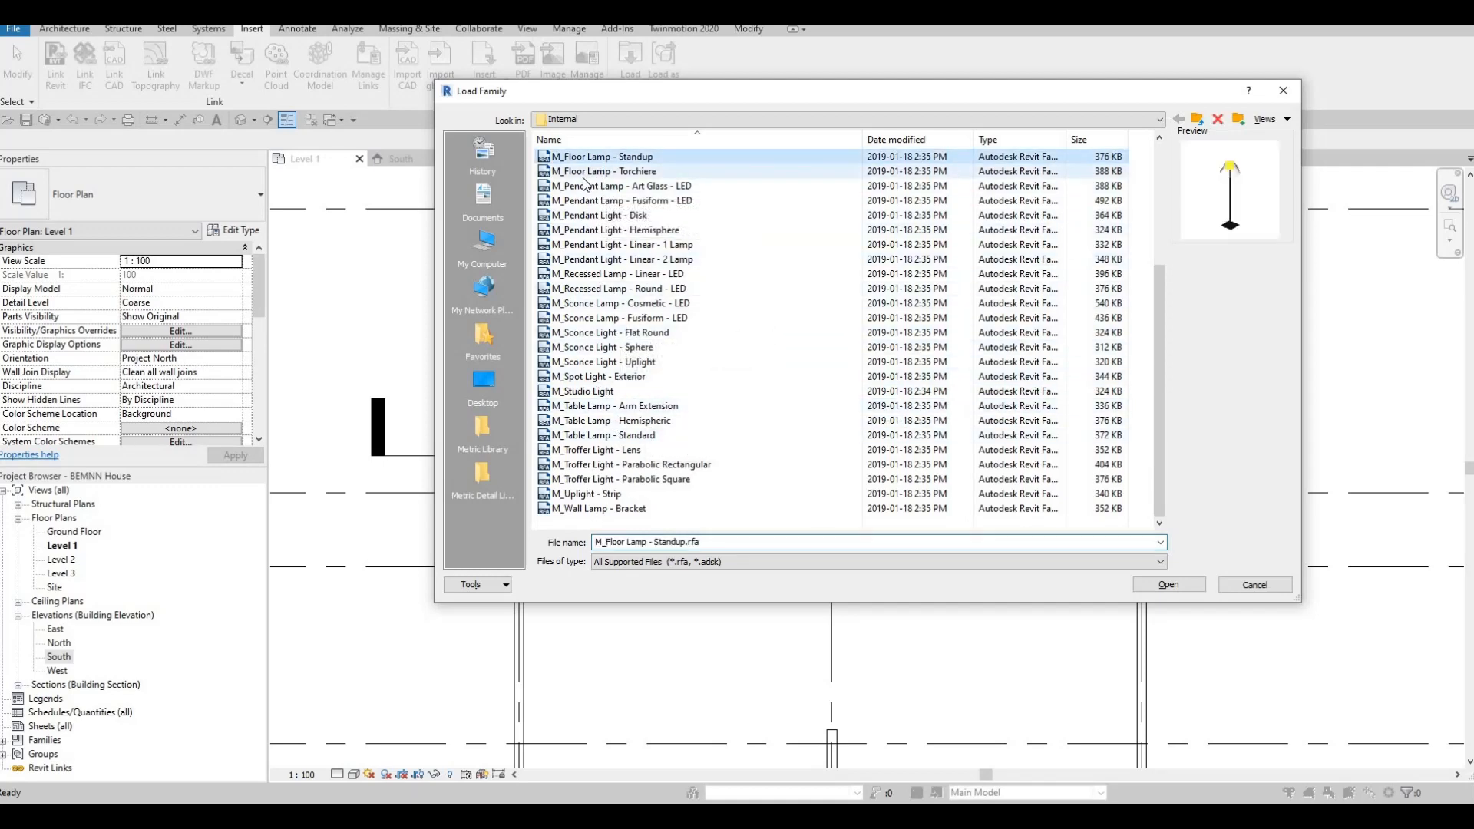
scroll(570, 234, "up", 2)
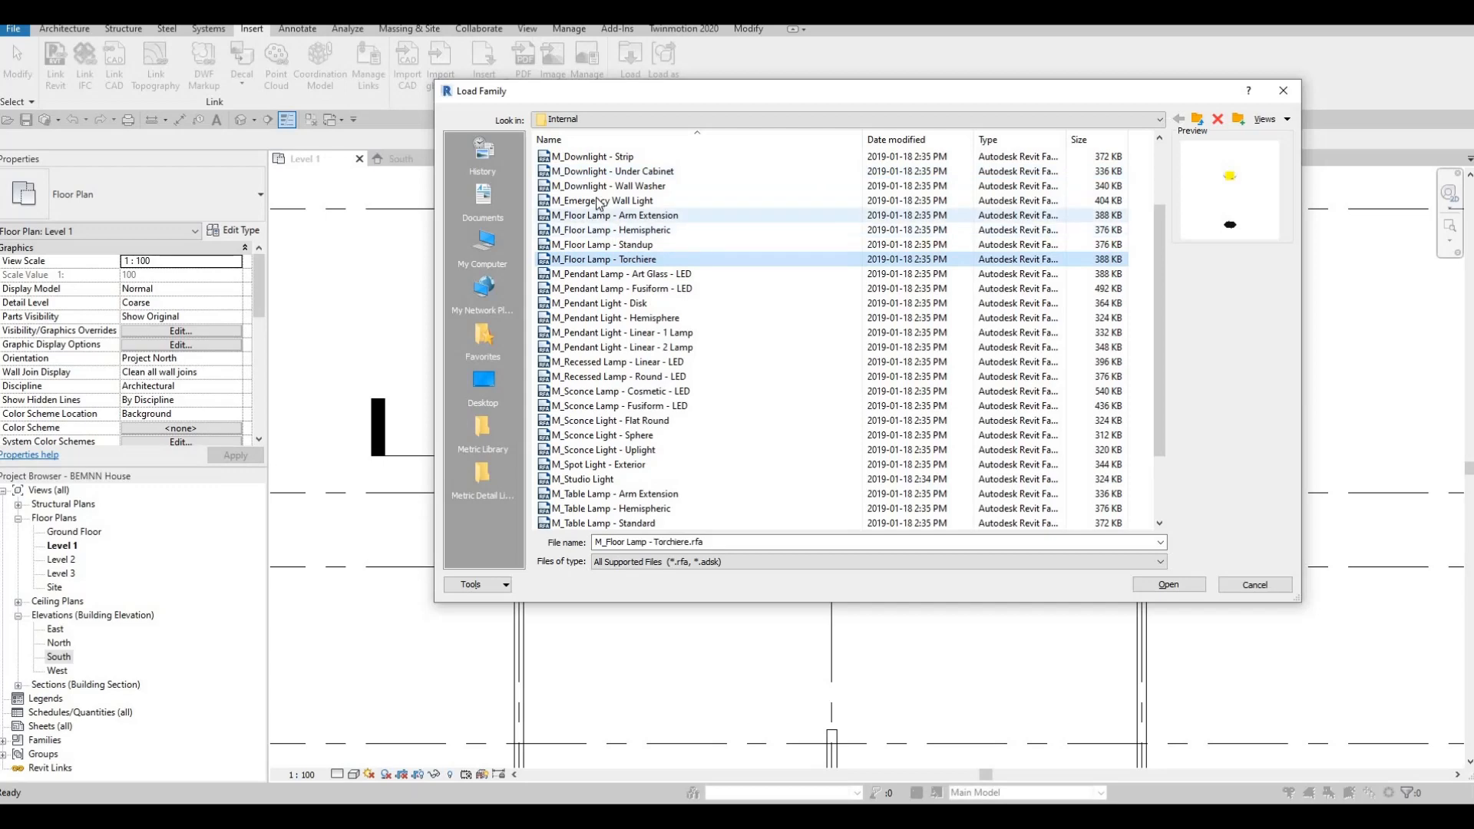
left_click(607, 215)
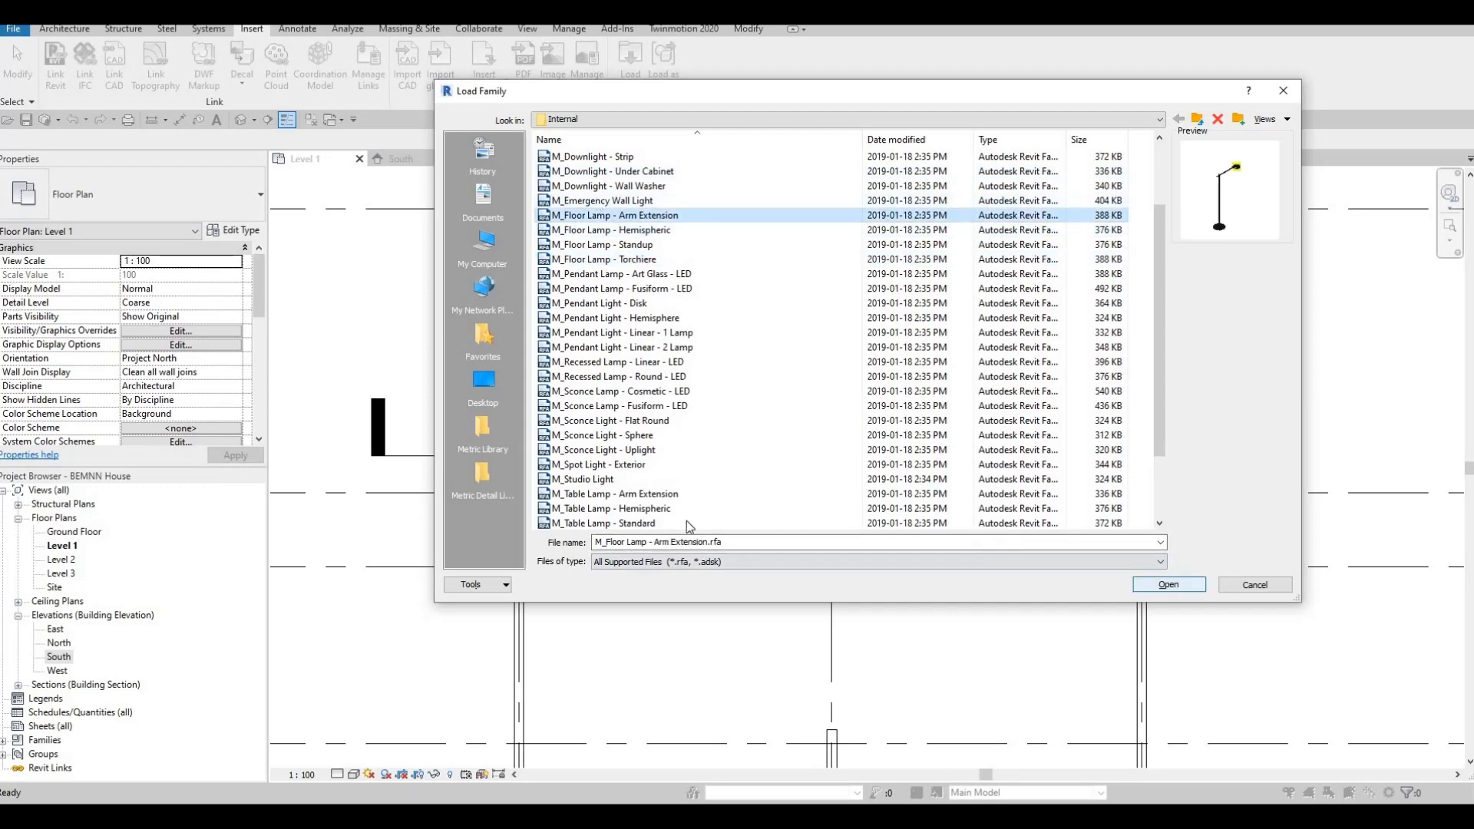
left_click(1168, 584)
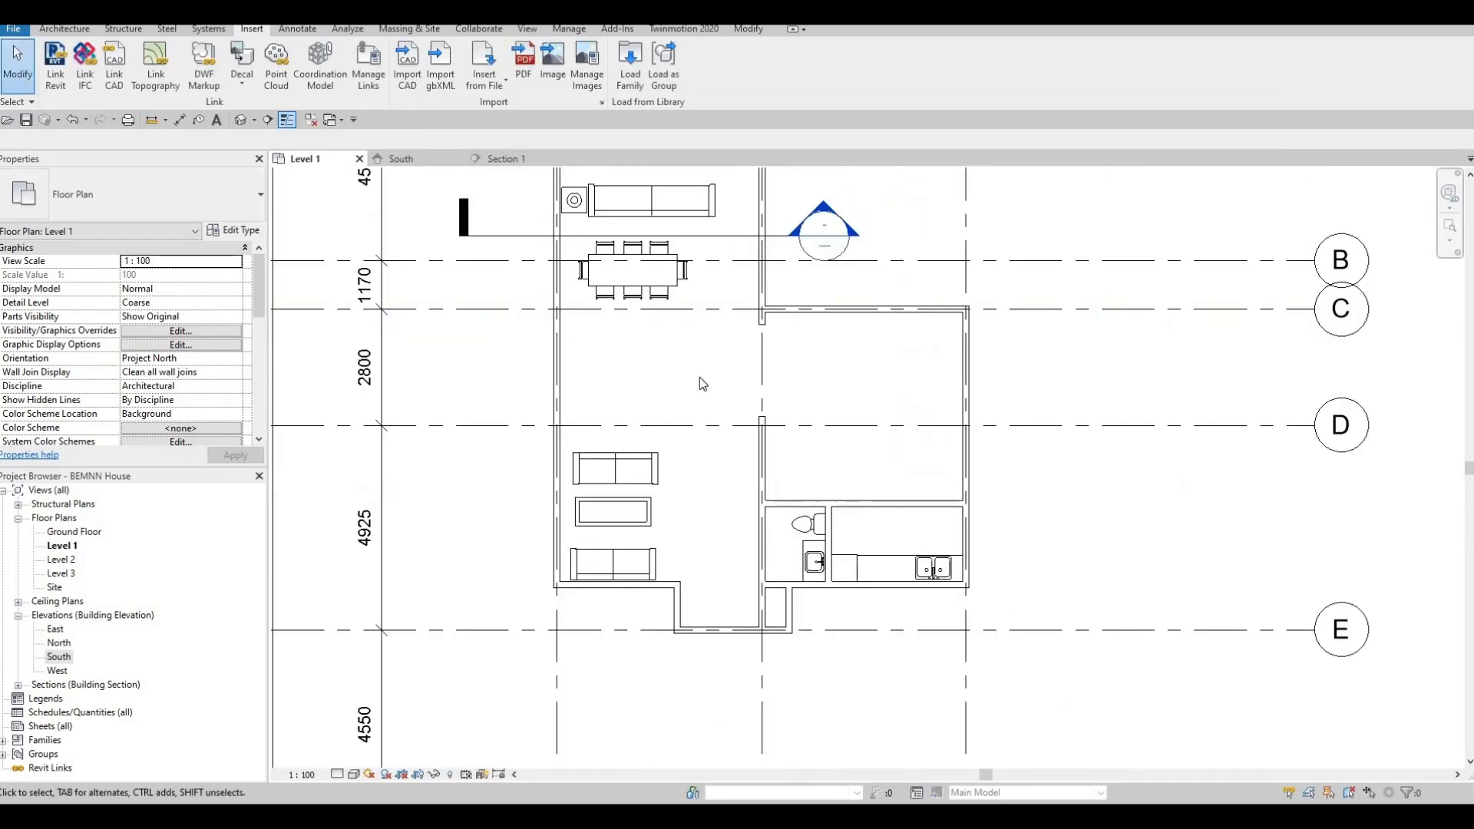
Begin placing the 100W - 120V arm extension floor lamp and cycle its orientation in quarter turns beside the desk chair.
key("m")
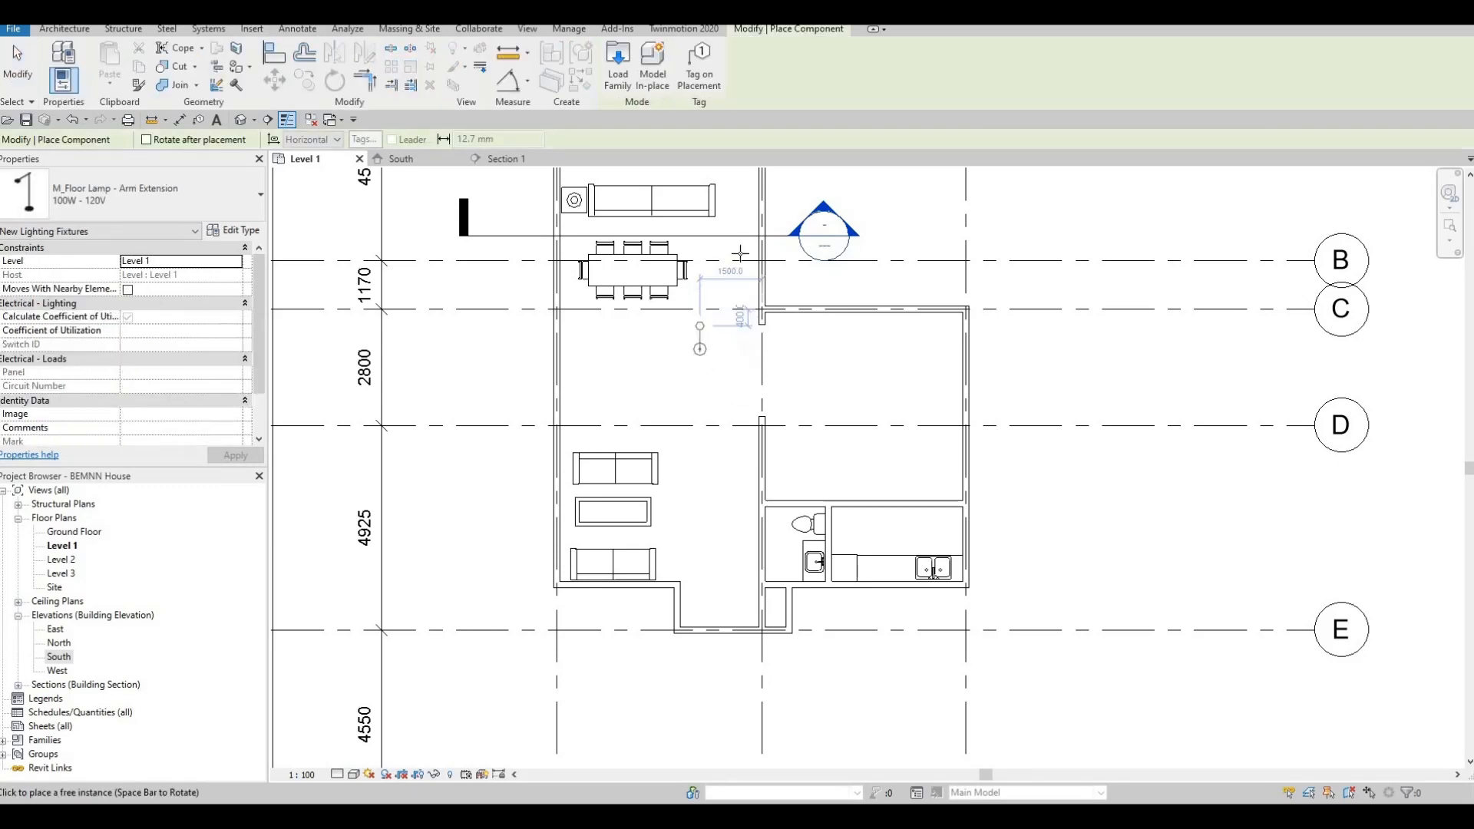
scroll(741, 300, "up", 1)
middle_click_drag(743, 234, 744, 375)
scroll(744, 239, "up", 2)
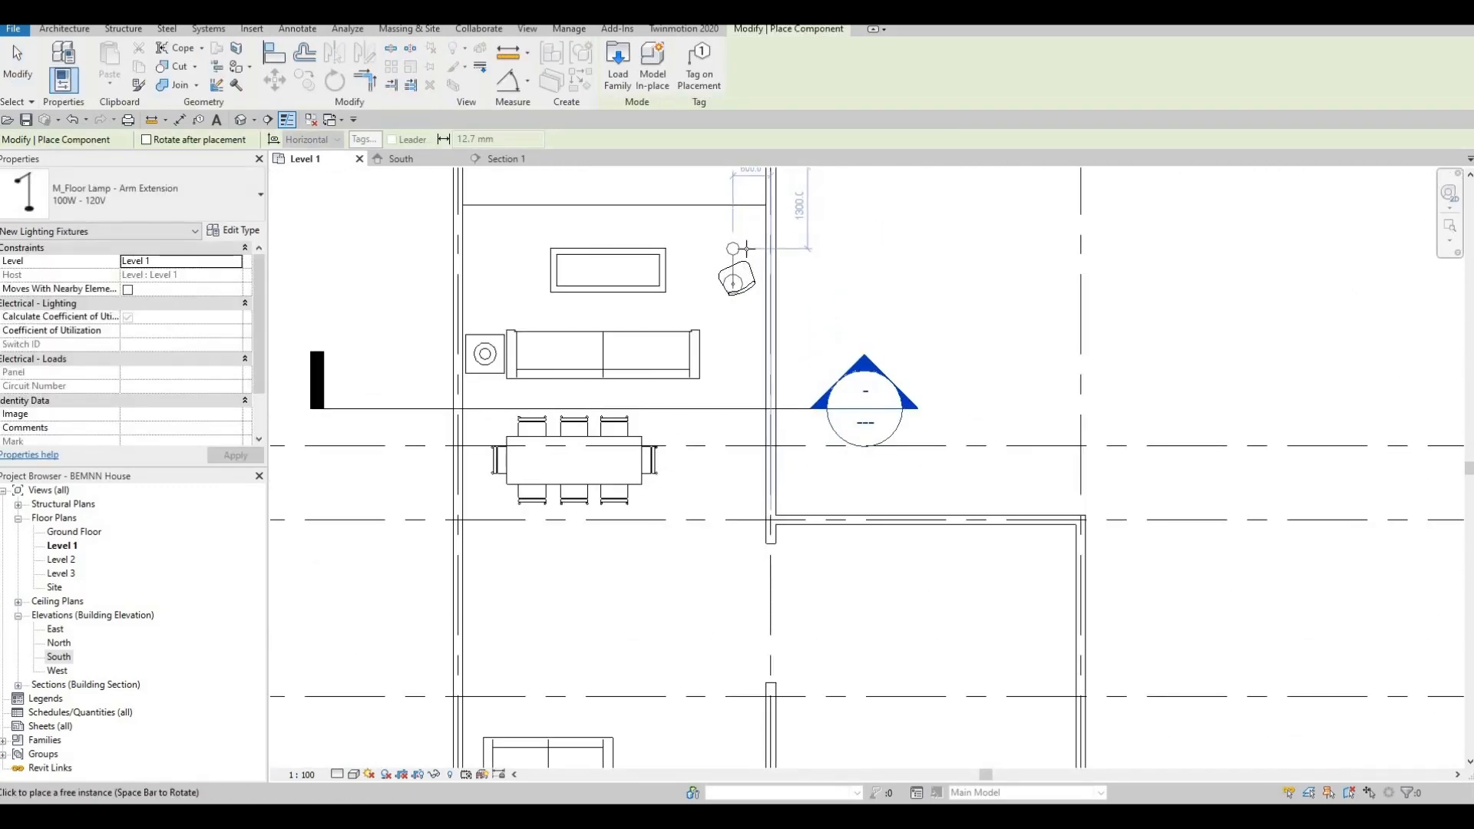
scroll(747, 242, "up", 3)
scroll(755, 287, "up", 2)
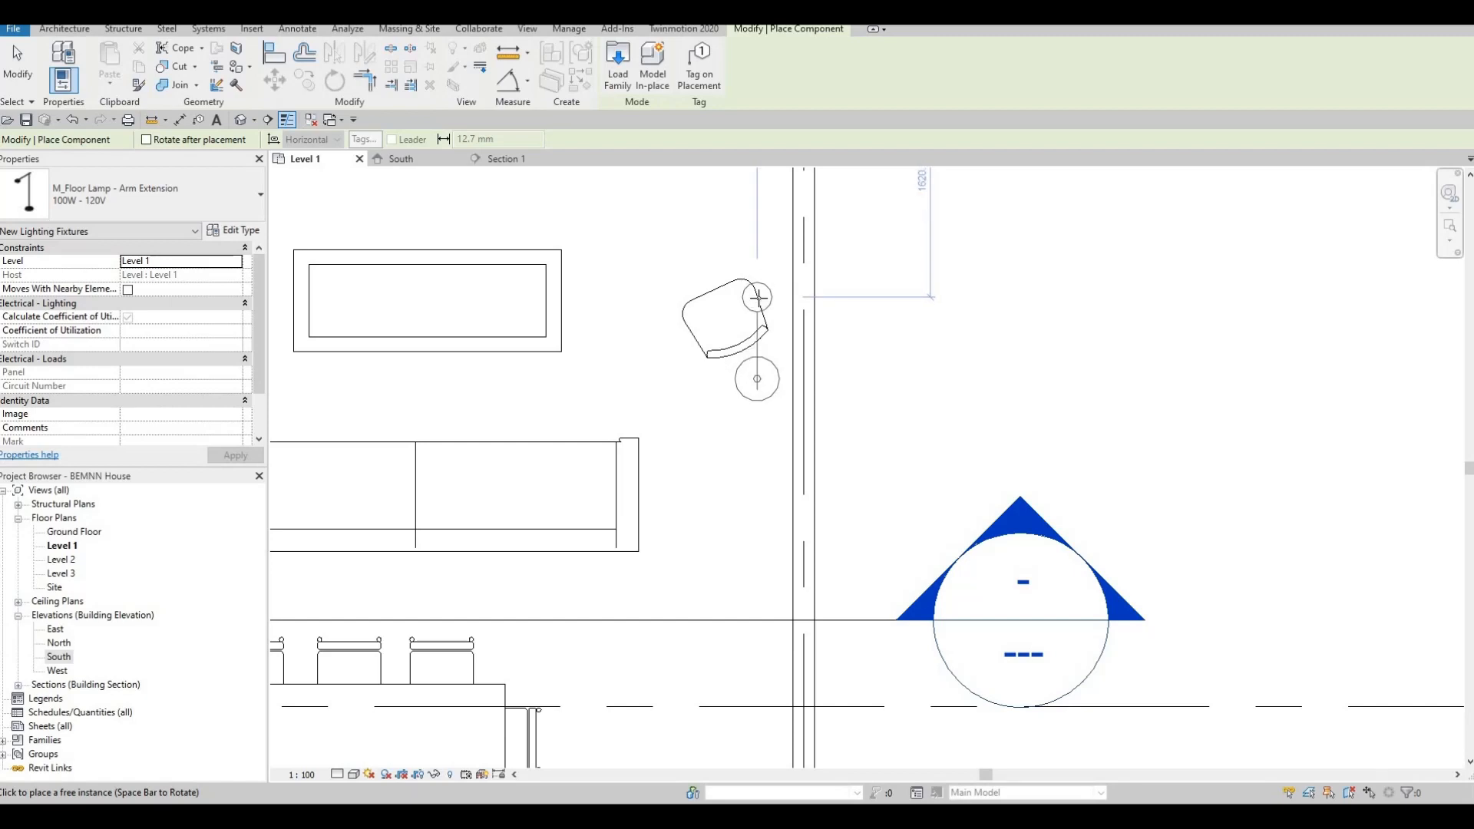
key("space")
key("space")
key("space")
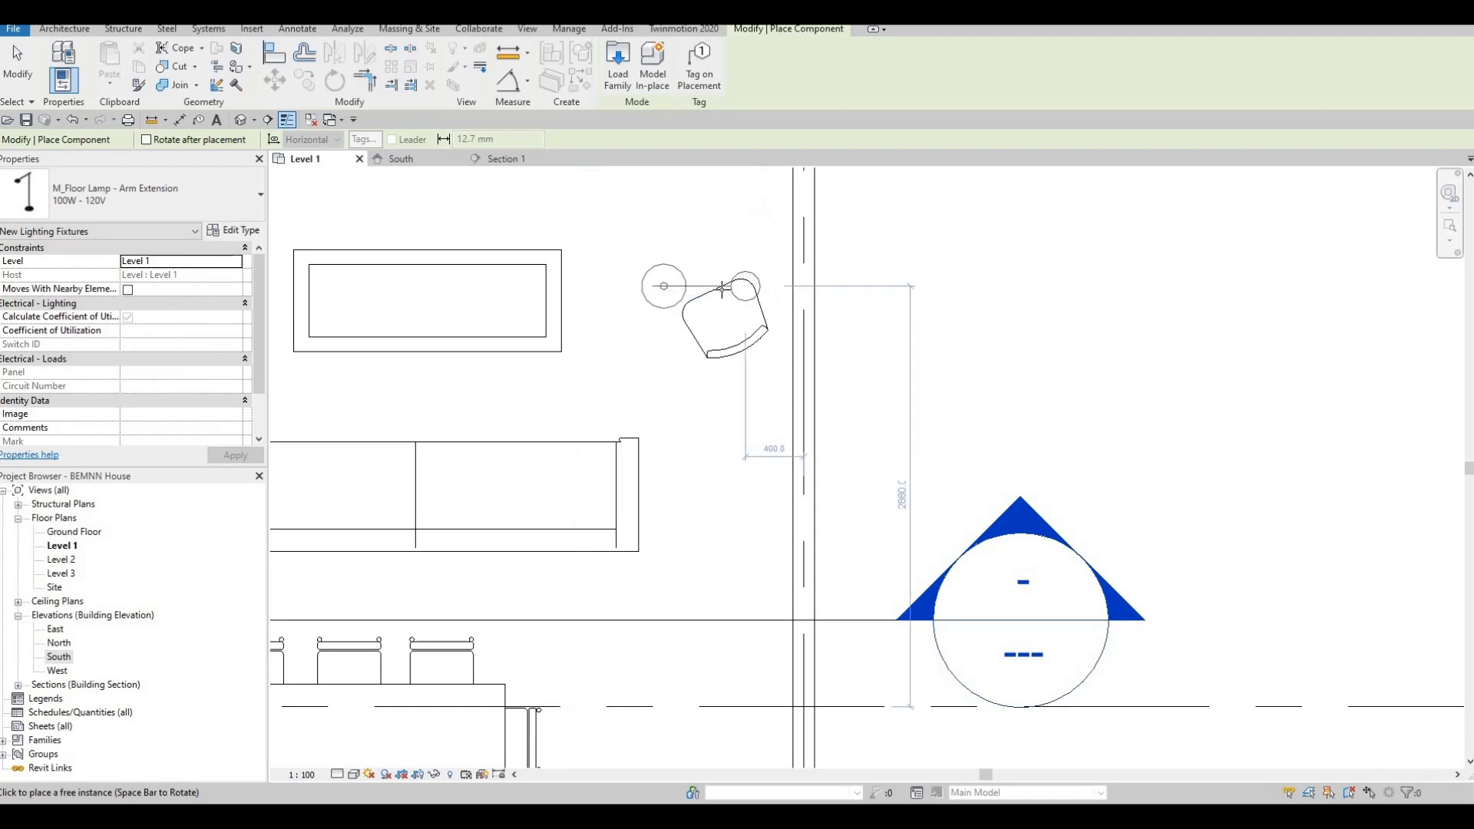
key("space")
Rotate the unplaced floor lamp to a slanted angle by referencing the curved edge of the toilet.
middle_click_drag(691, 564, 671, 164)
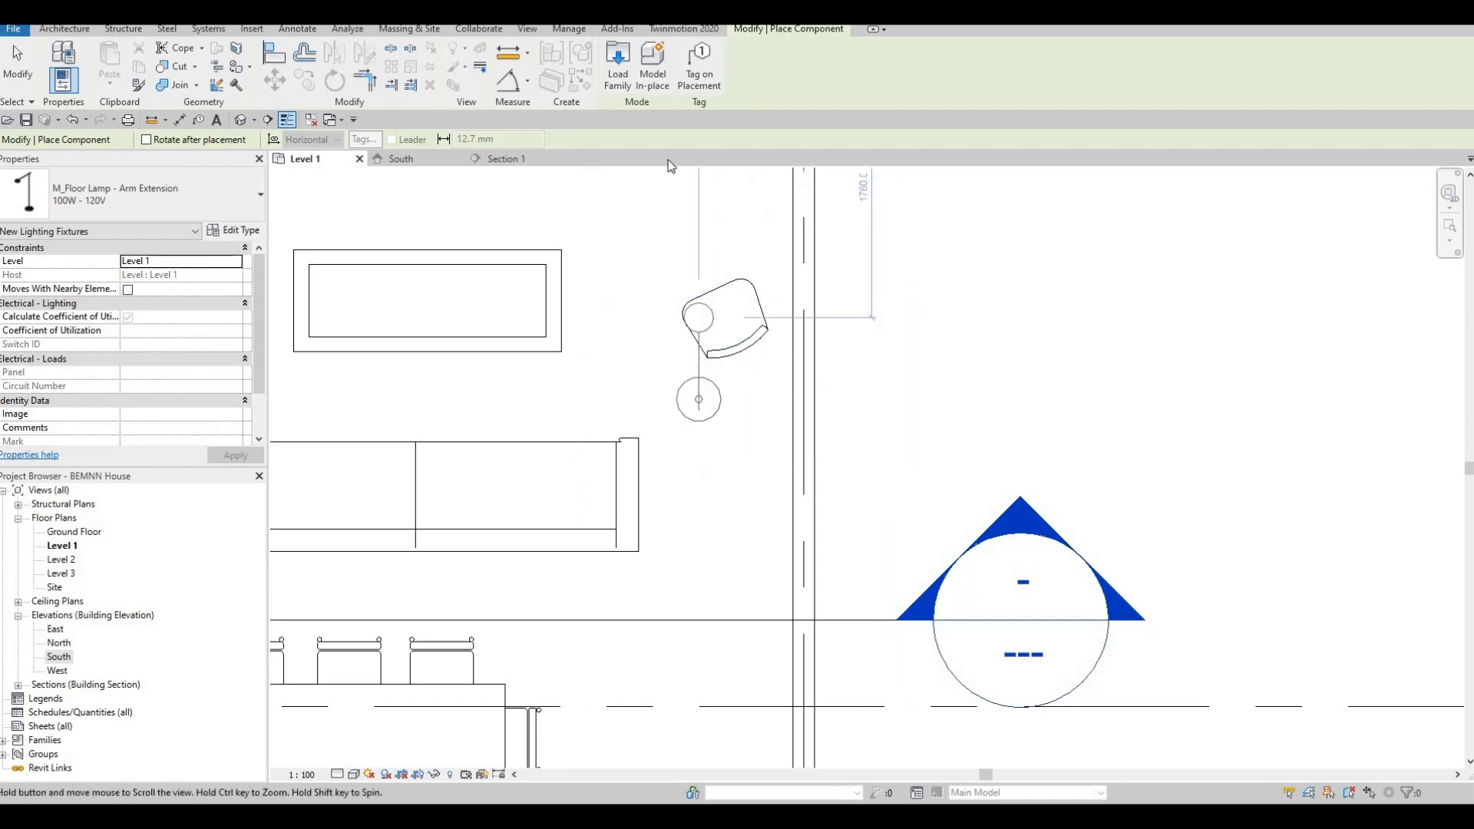
scroll(744, 476, "down", 1)
middle_click_drag(756, 559, 740, 411)
scroll(753, 507, "down", 1)
scroll(753, 588, "down", 3)
scroll(768, 338, "up", 5)
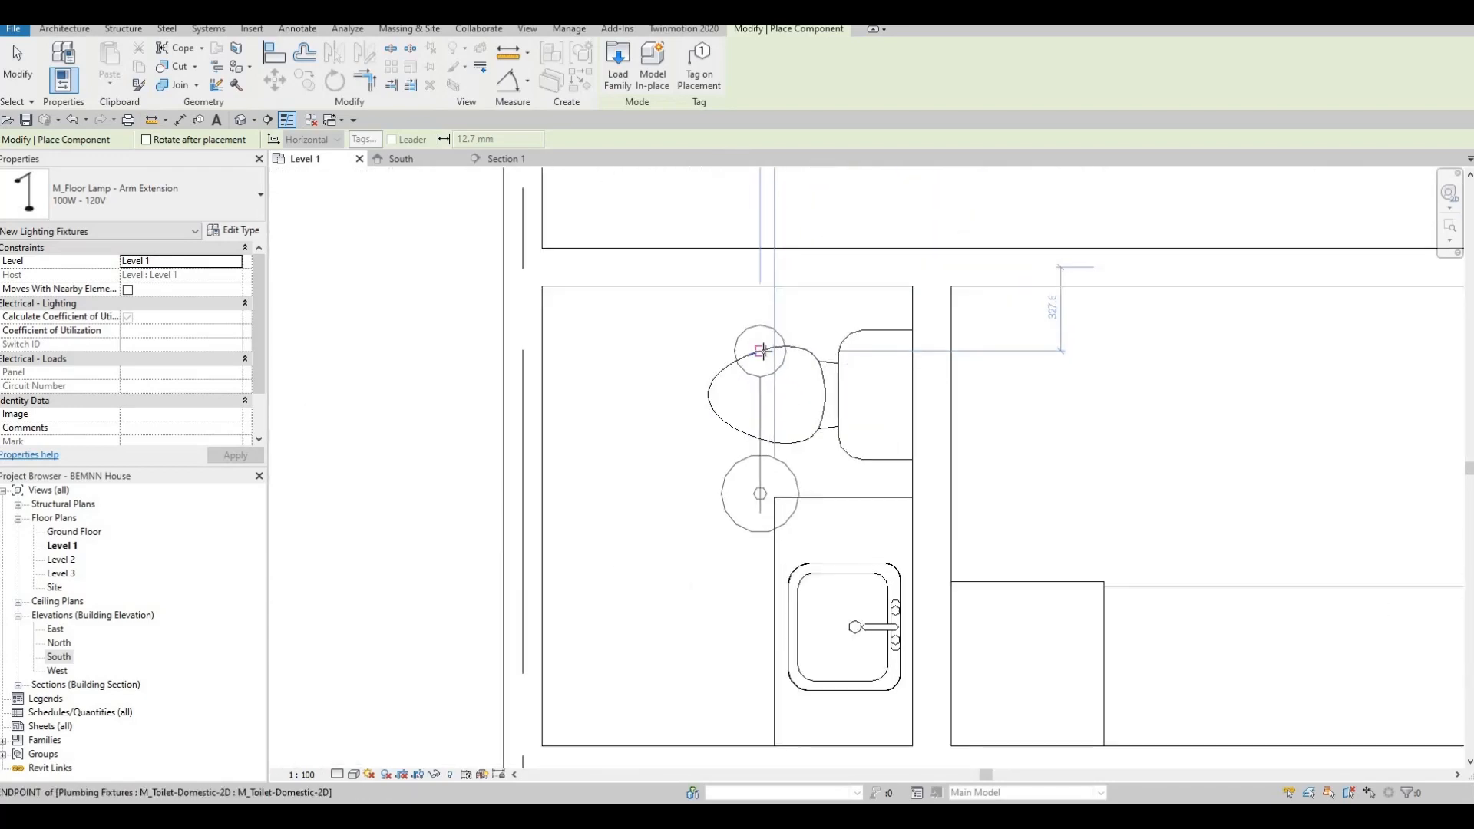
key("space")
key("space")
key("space")
key("space")
key("space")
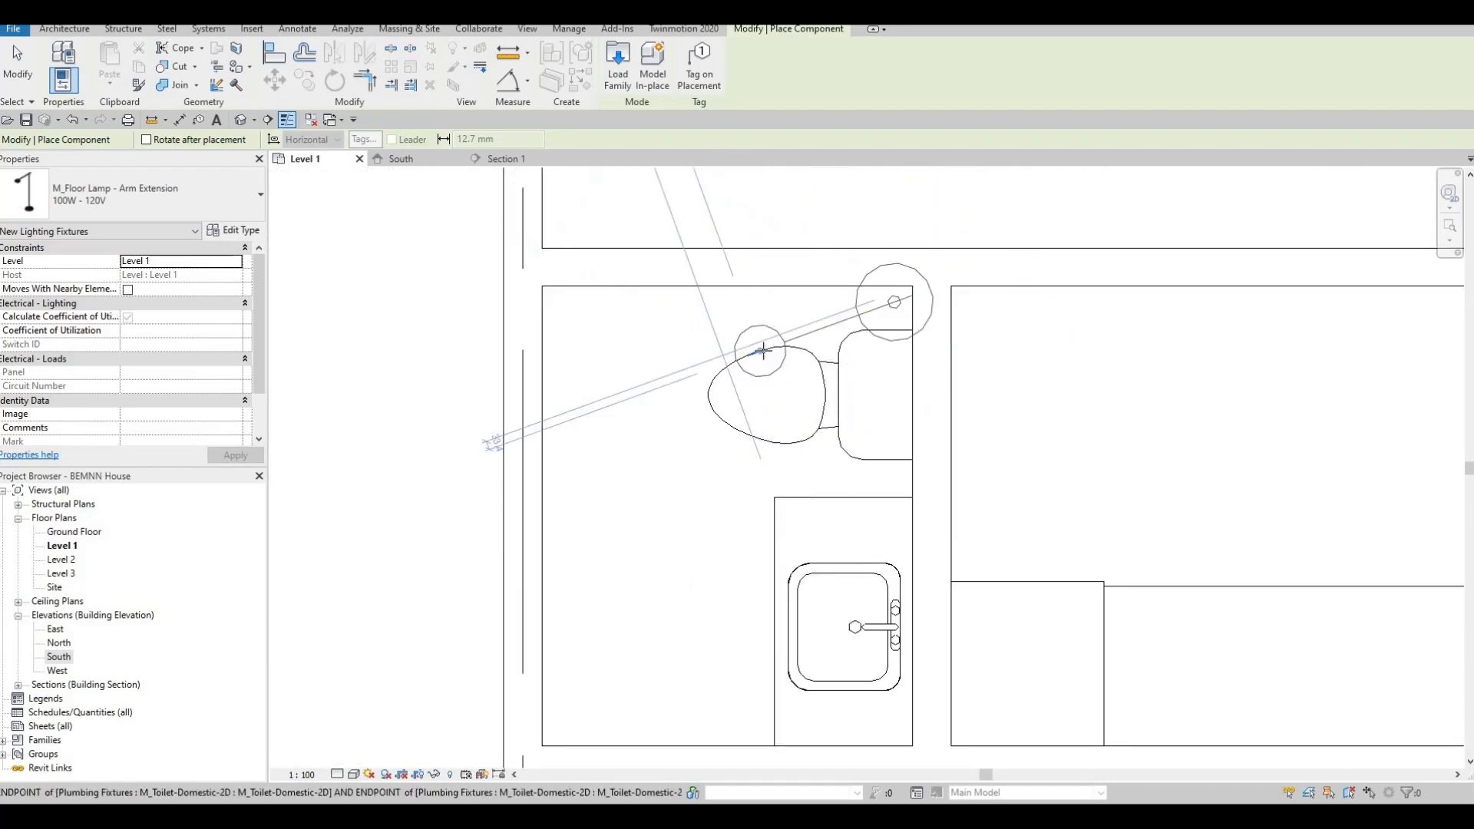
key("space")
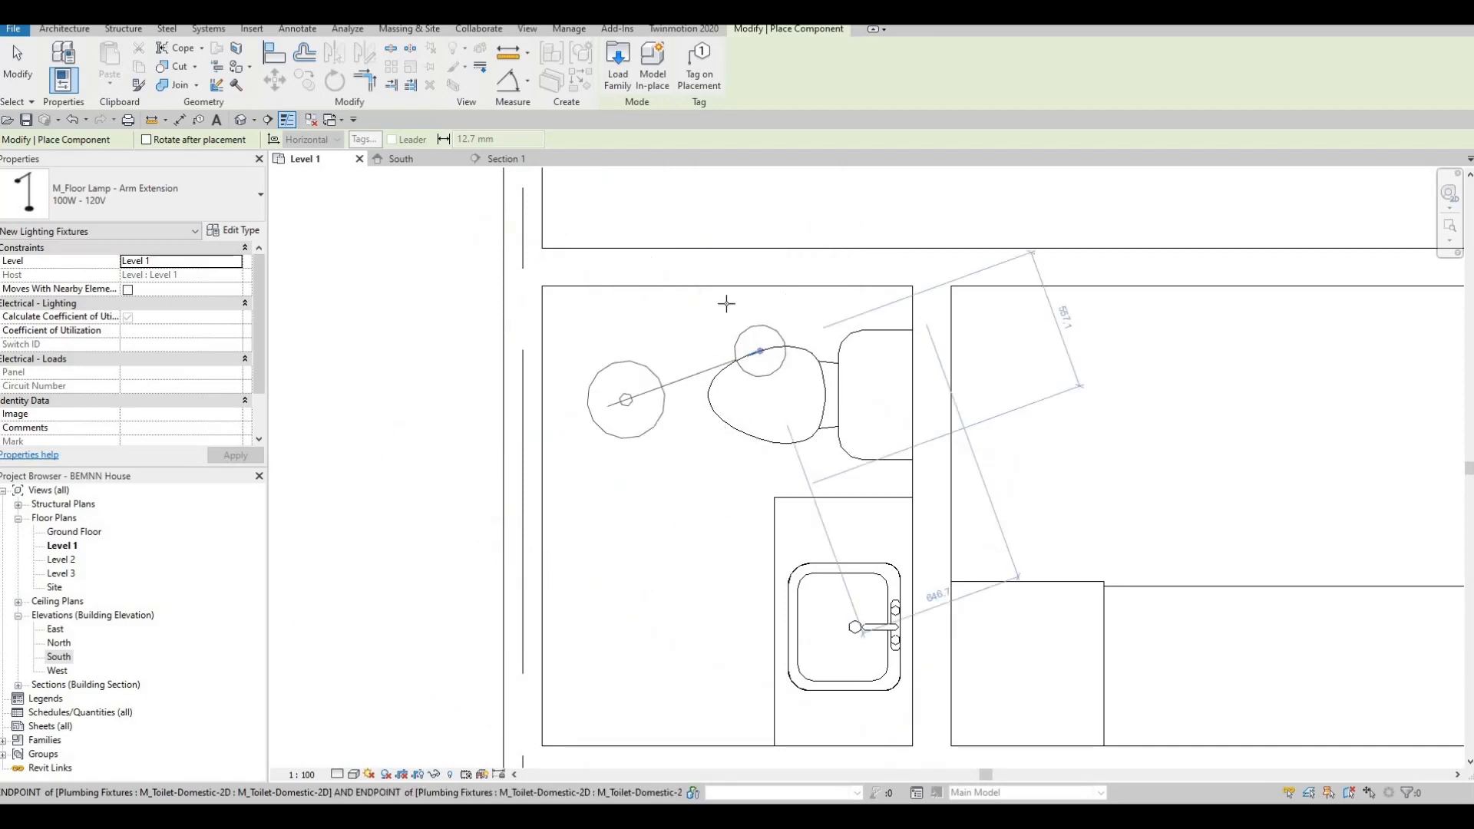
key("space")
Place the slanted floor lamp next to the desk chair in the upper living area and end the placement.
scroll(718, 295, "down", 5)
middle_click_drag(626, 253, 779, 691)
scroll(768, 683, "down", 3)
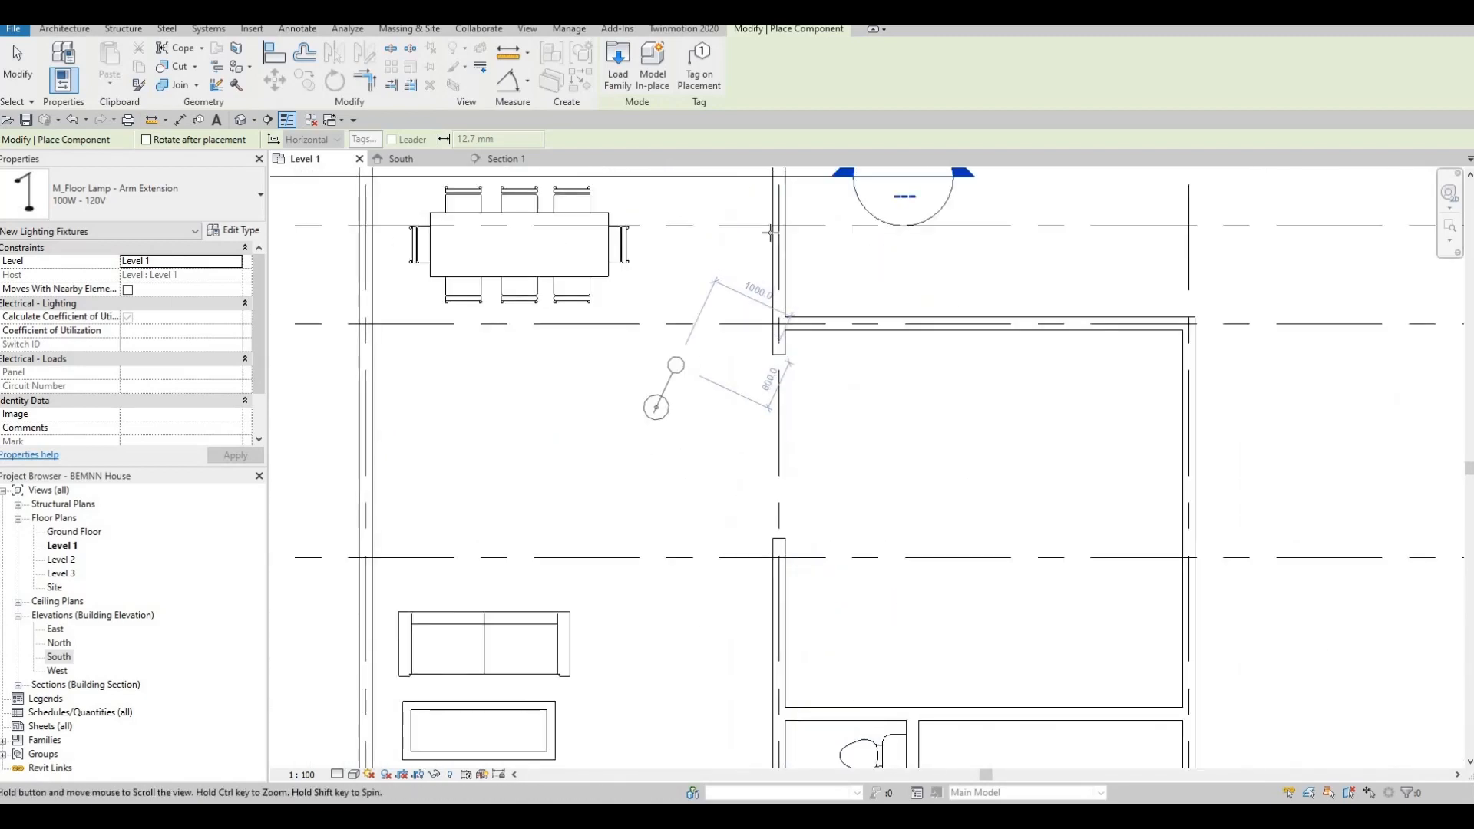
middle_click_drag(770, 232, 803, 506)
scroll(767, 230, "up", 2)
middle_click_drag(770, 352, 735, 473)
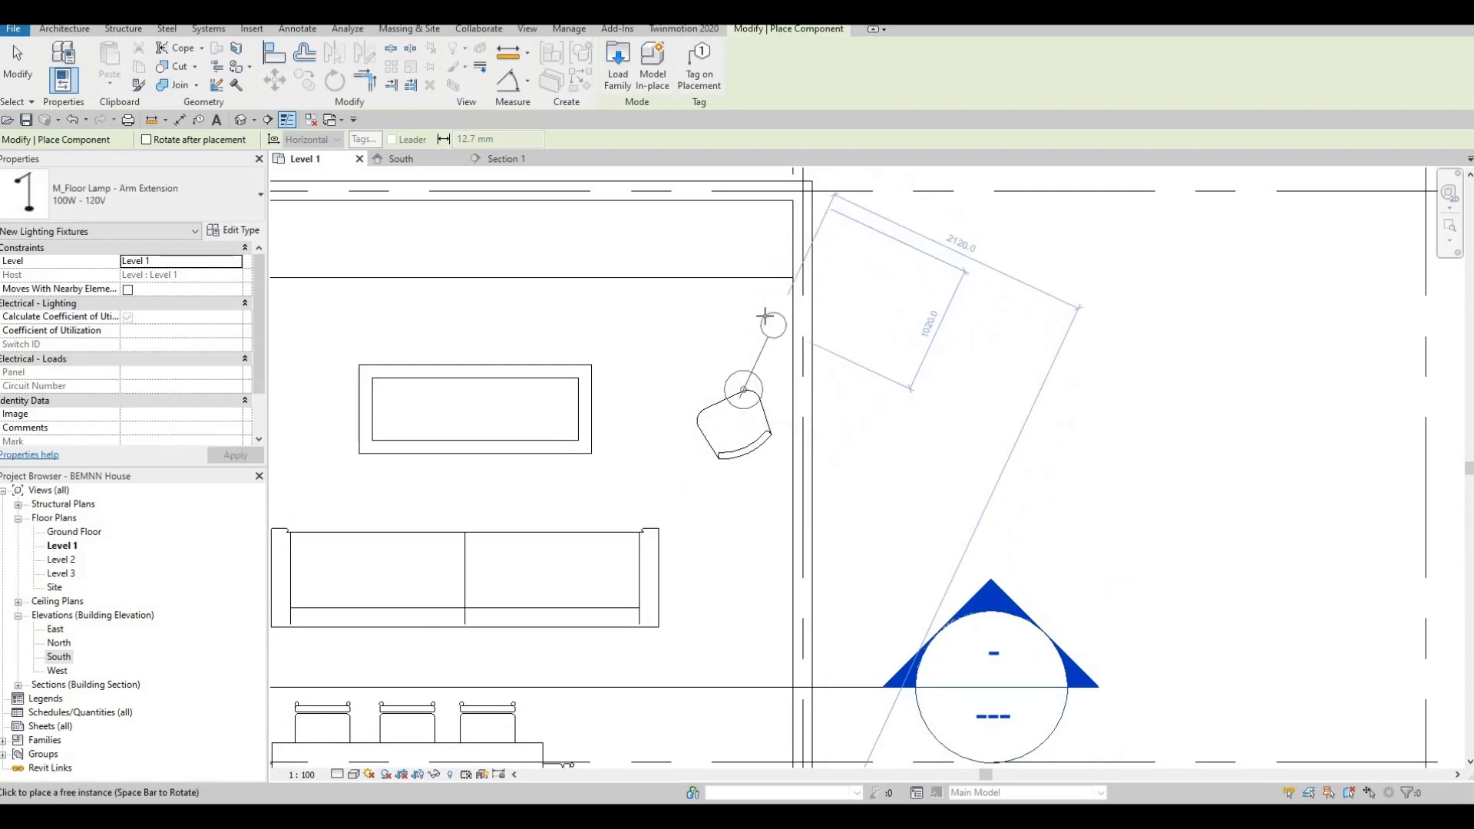
left_click(755, 305)
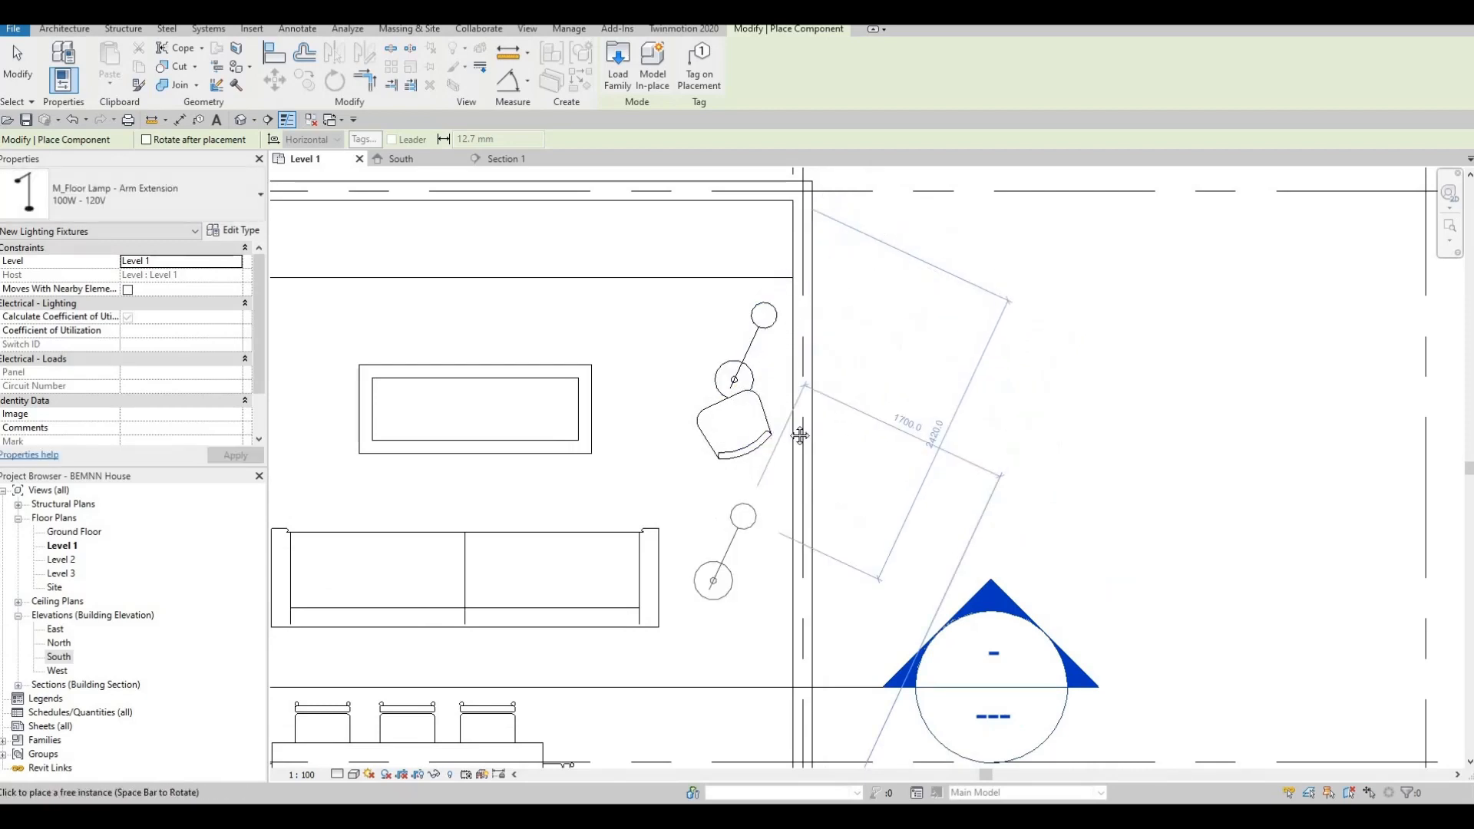
key("Escape")
Rotate the floor lamp about the centre of its smaller circle so its arm lies at roughly 45 degrees above the desk chair.
scroll(800, 435, "down", 3)
scroll(854, 248, "up", 2)
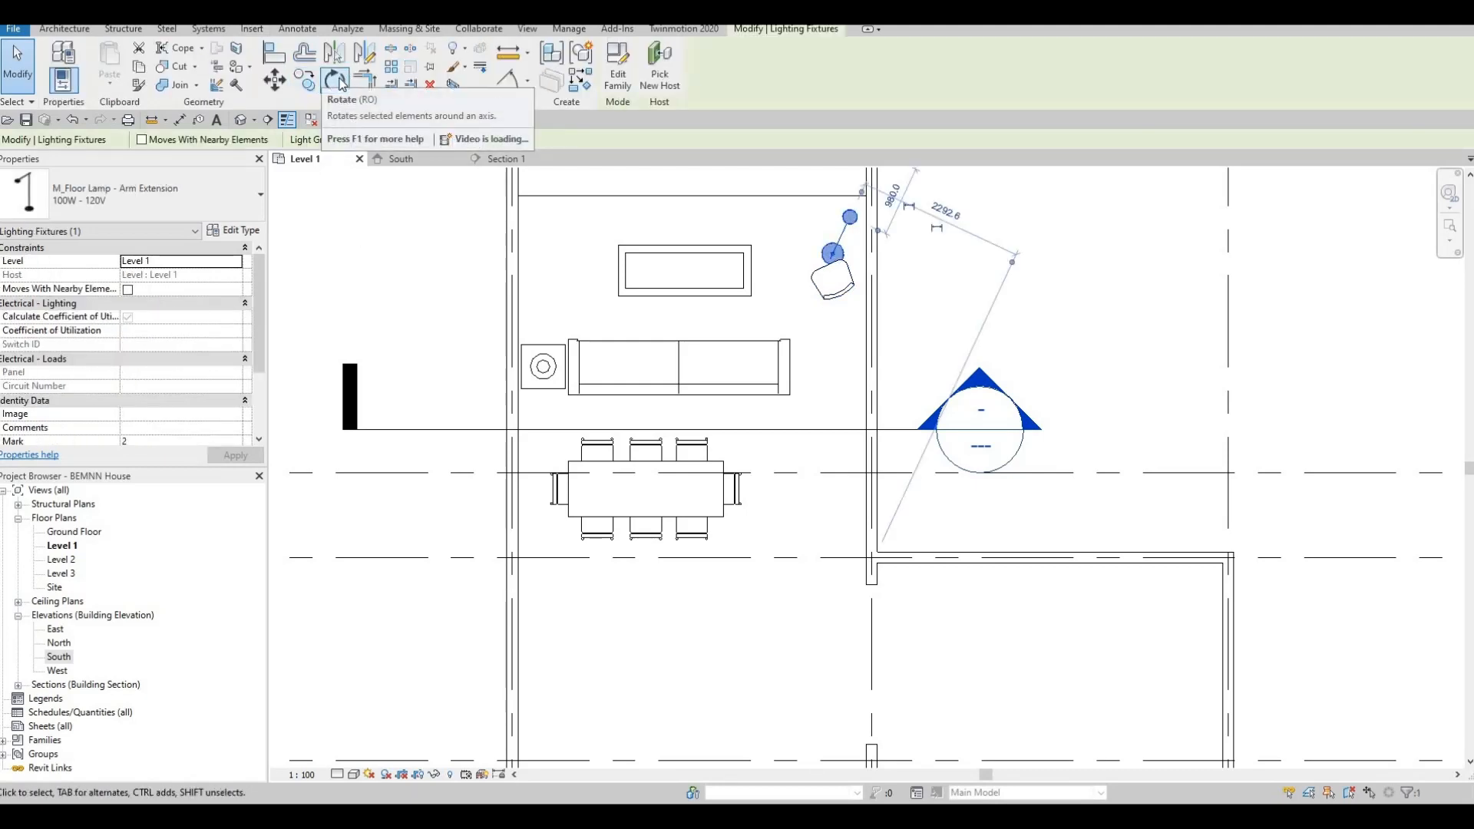
left_click(335, 80)
scroll(821, 322, "up", 2)
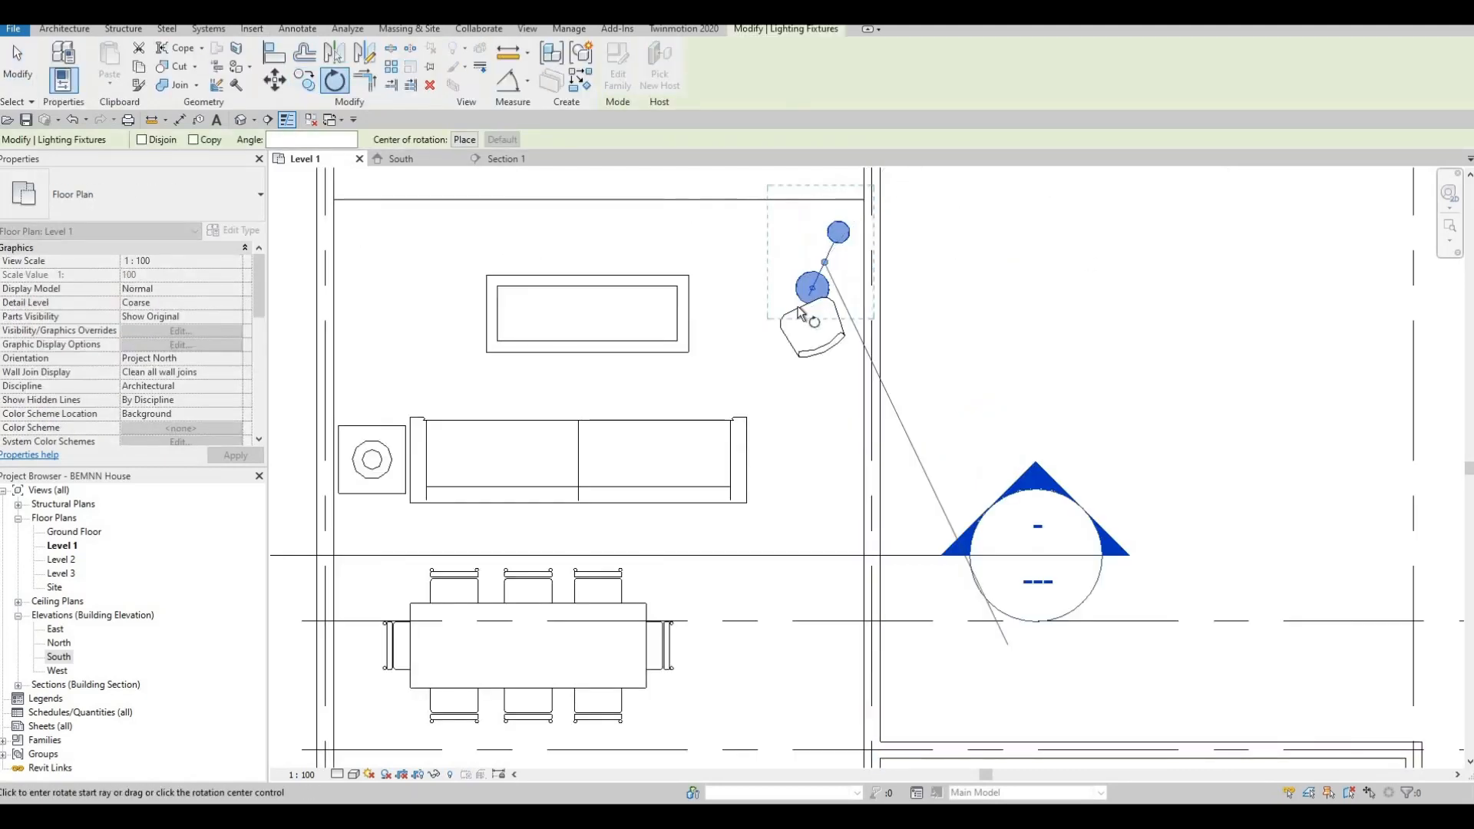
left_click(470, 143)
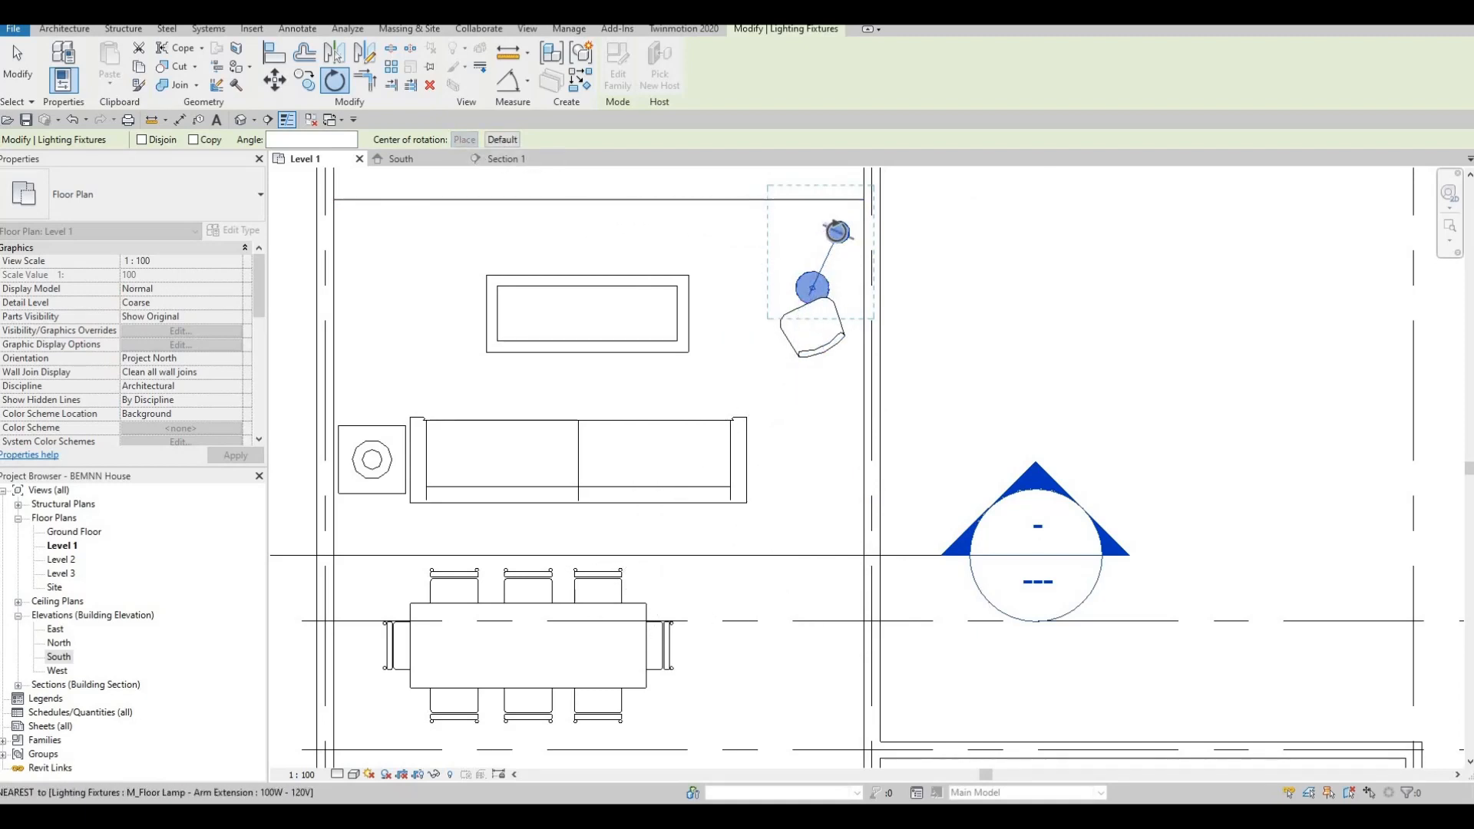
left_click(823, 281)
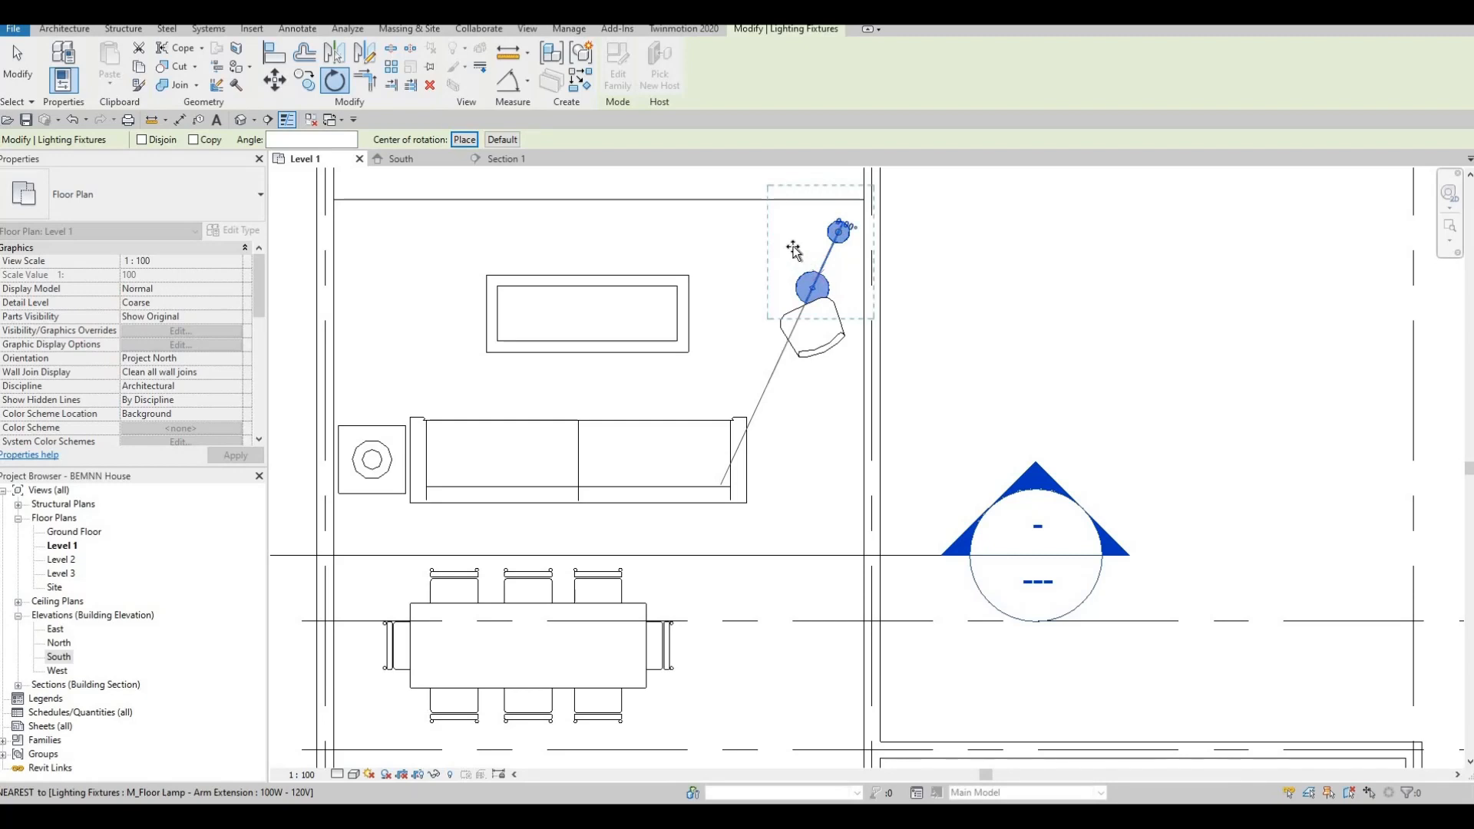
left_click(797, 261)
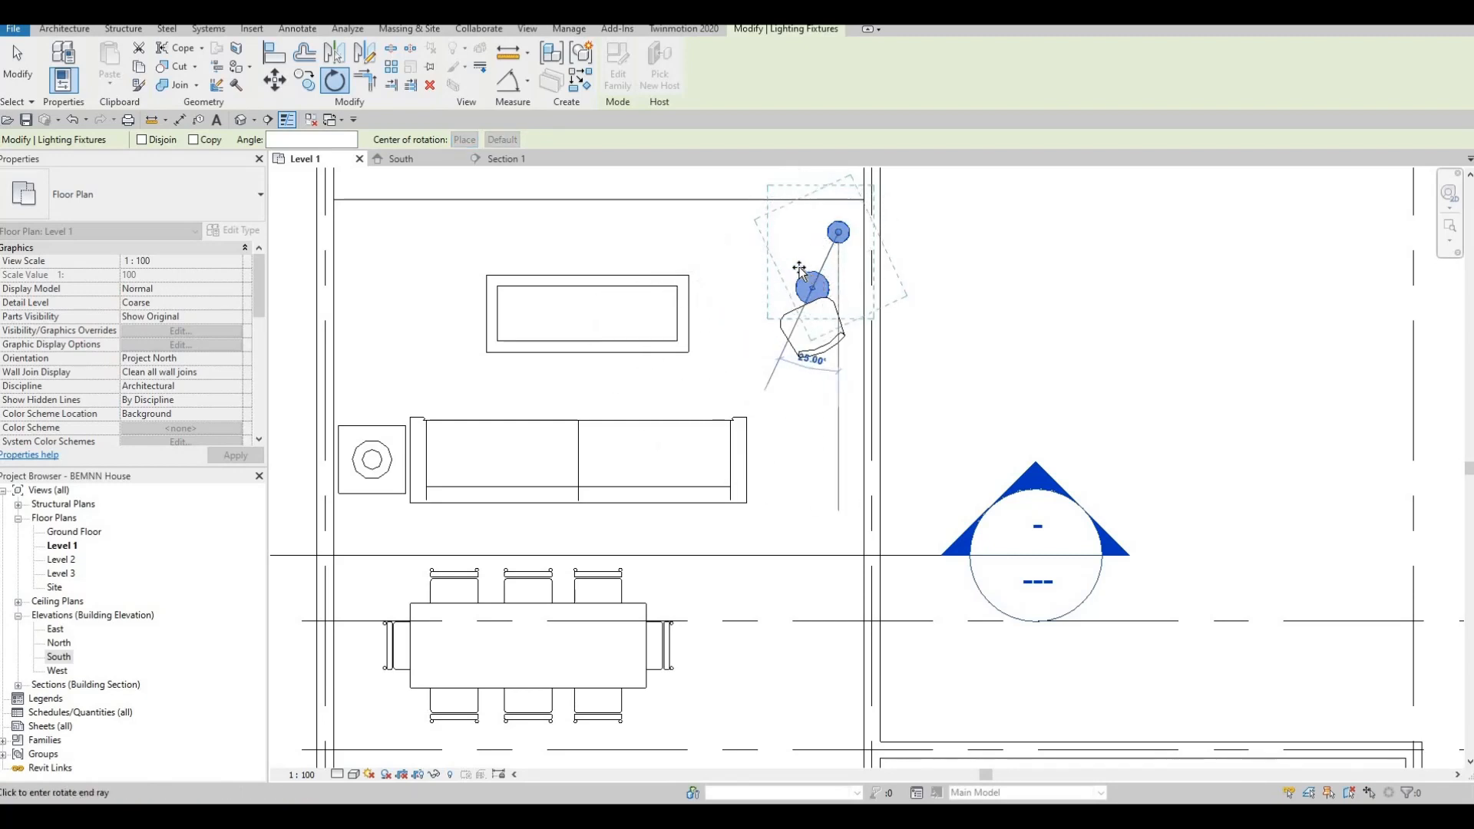
left_click(888, 379)
key("Escape")
Examine the furnished Level 1 plan from the living area down to the lower sofas, bathroom and kitchen.
scroll(700, 440, "down", 2)
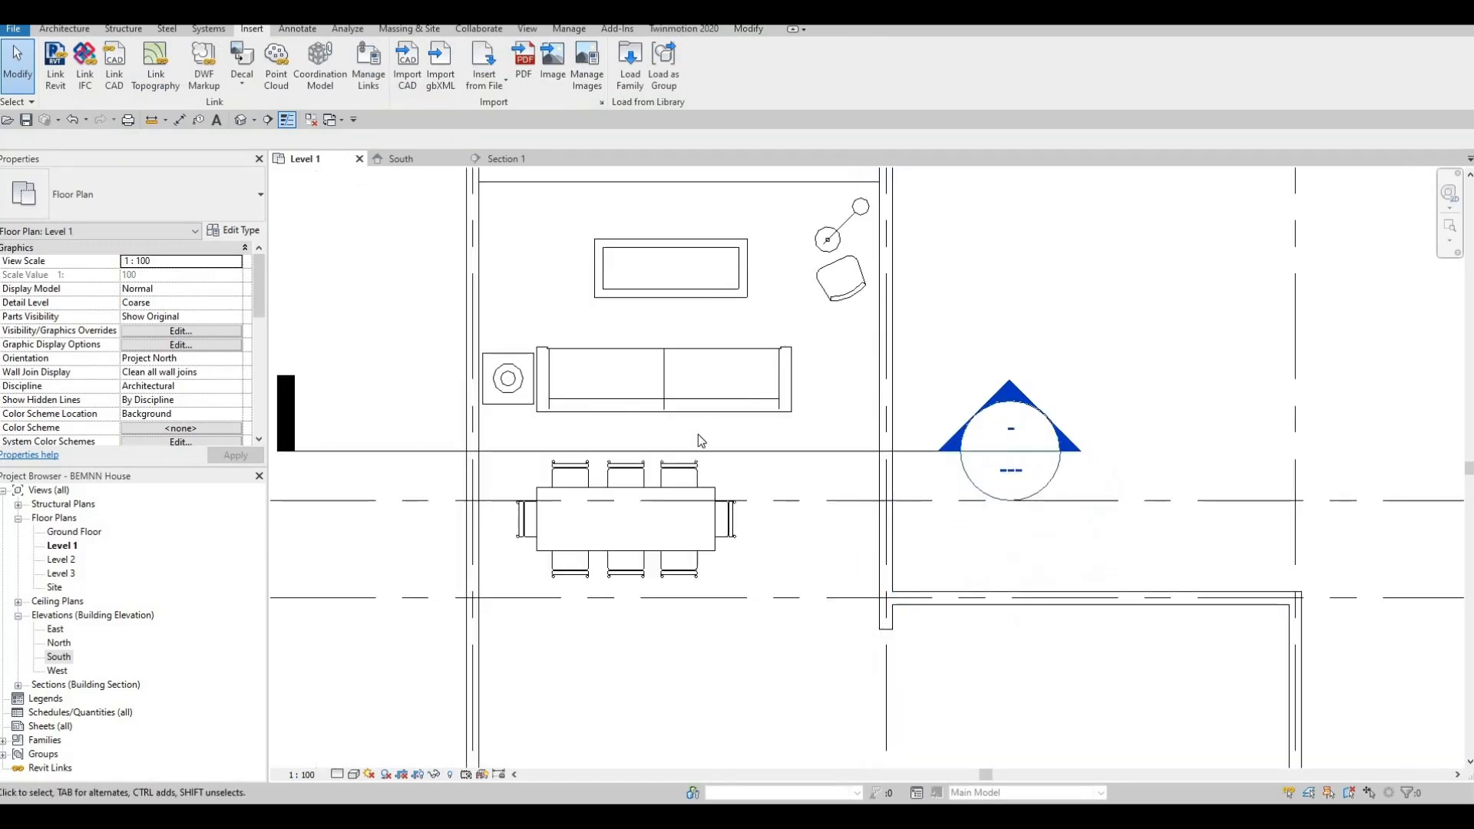
middle_click_drag(721, 379, 705, 398)
scroll(681, 445, "down", 2)
middle_click_drag(722, 514, 737, 291)
scroll(697, 418, "down", 2)
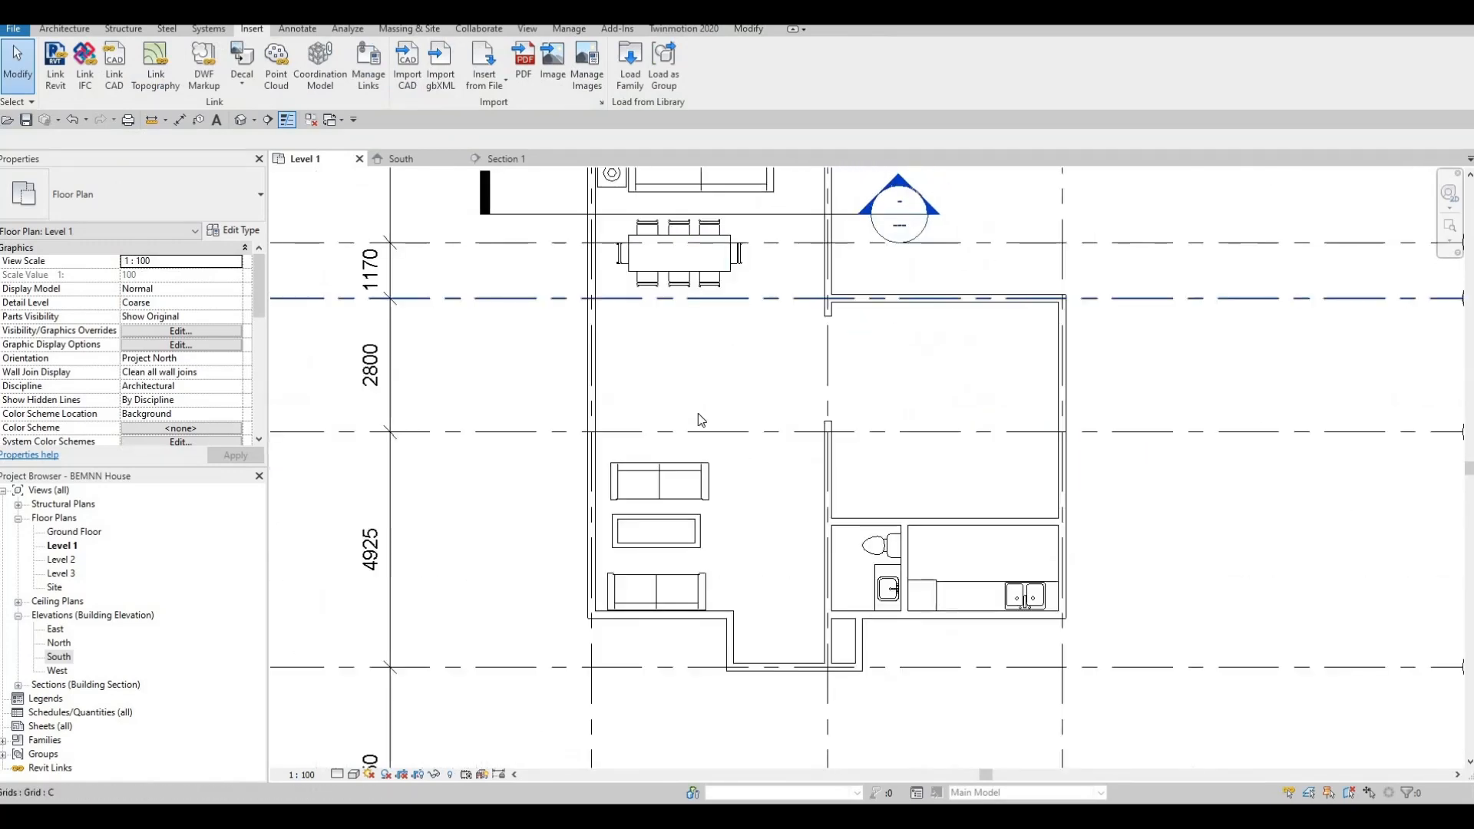
scroll(695, 415, "down", 1)
middle_click_drag(703, 445, 744, 372)
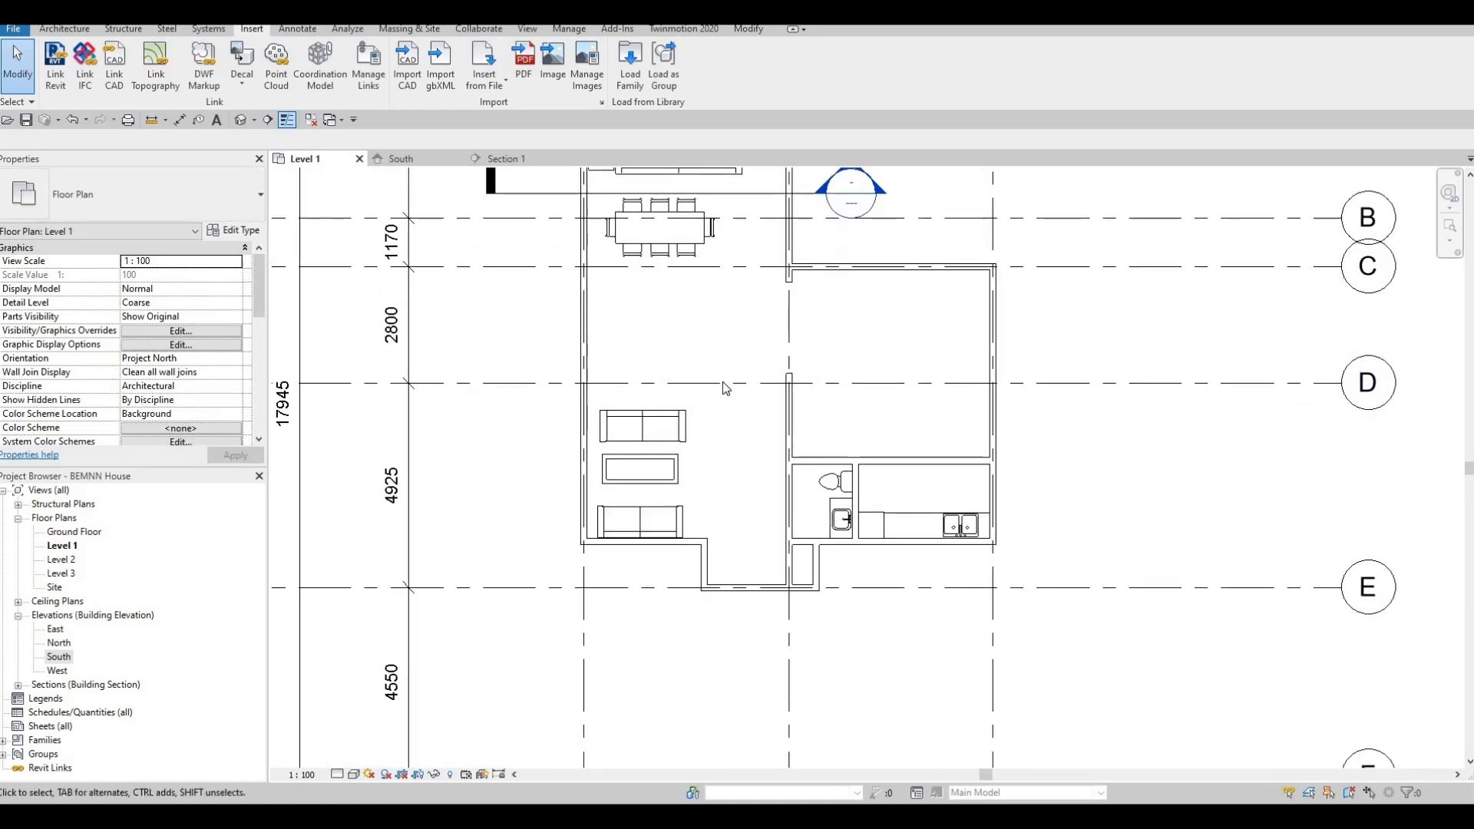
scroll(724, 384, "down", 1)
middle_click_drag(762, 453, 754, 424)
scroll(720, 395, "down", 1)
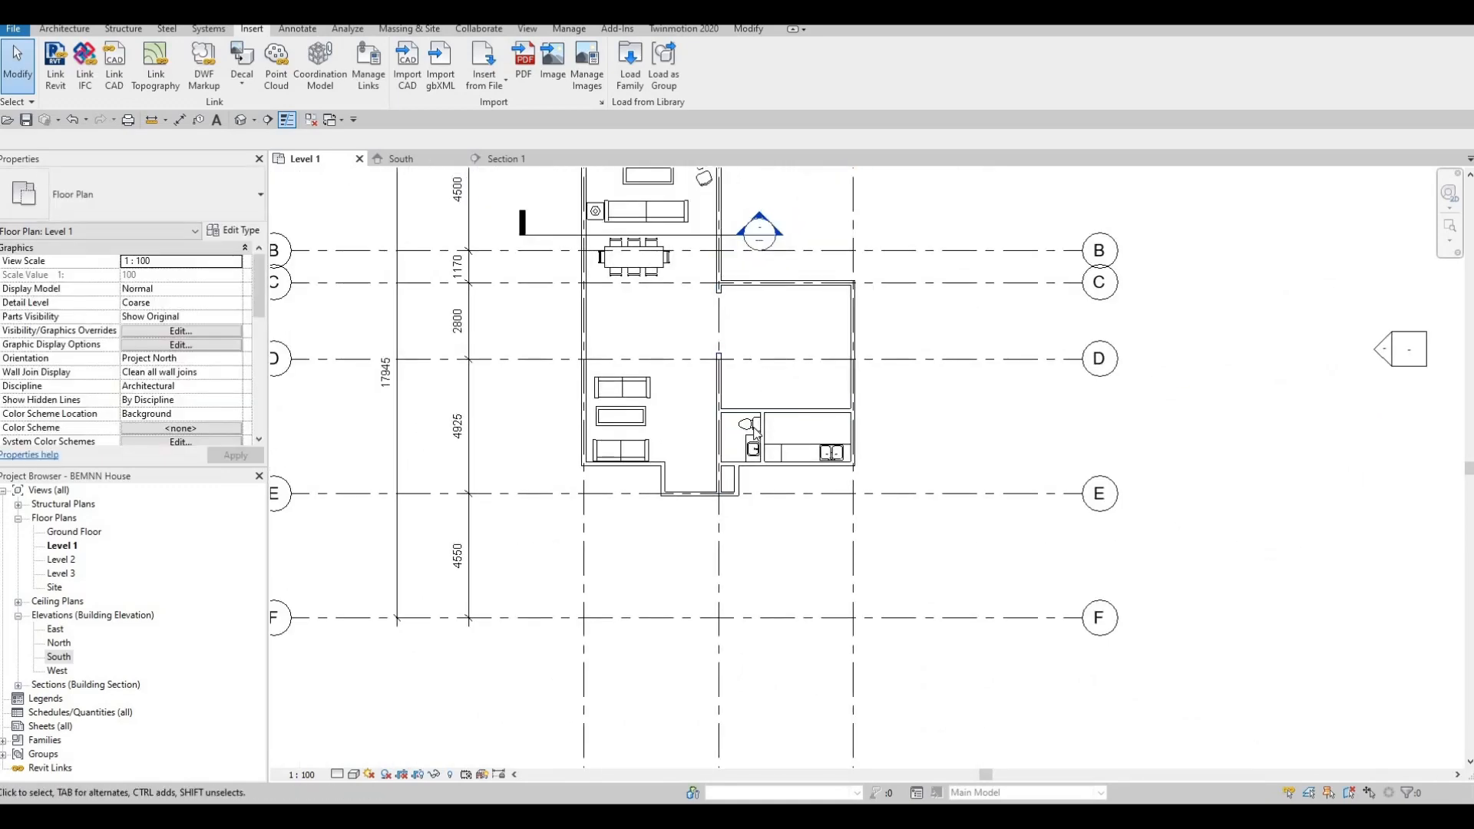
middle_click_drag(762, 373, 753, 434)
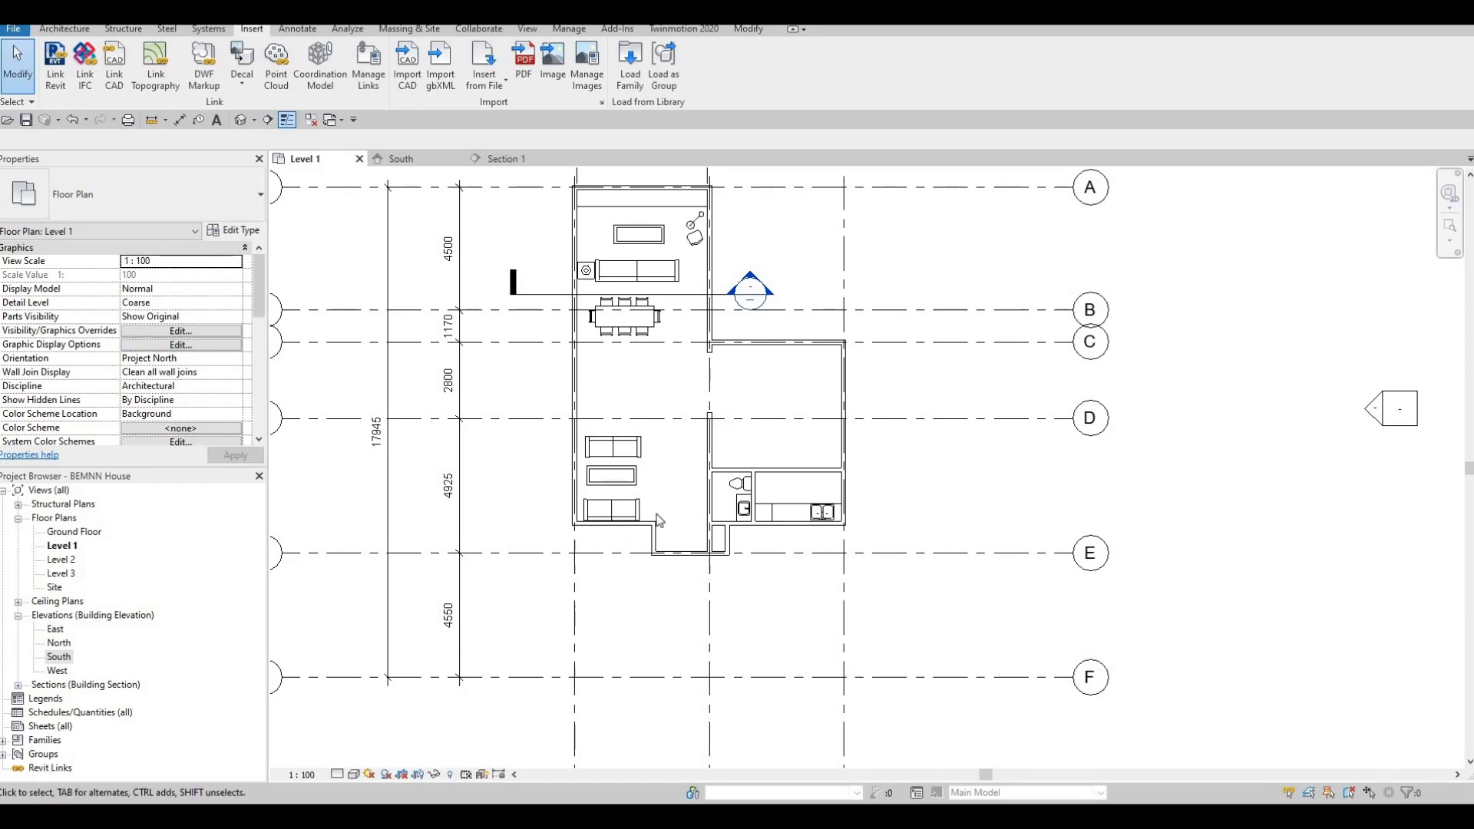
middle_click_drag(613, 524, 688, 650)
scroll(649, 569, "up", 3)
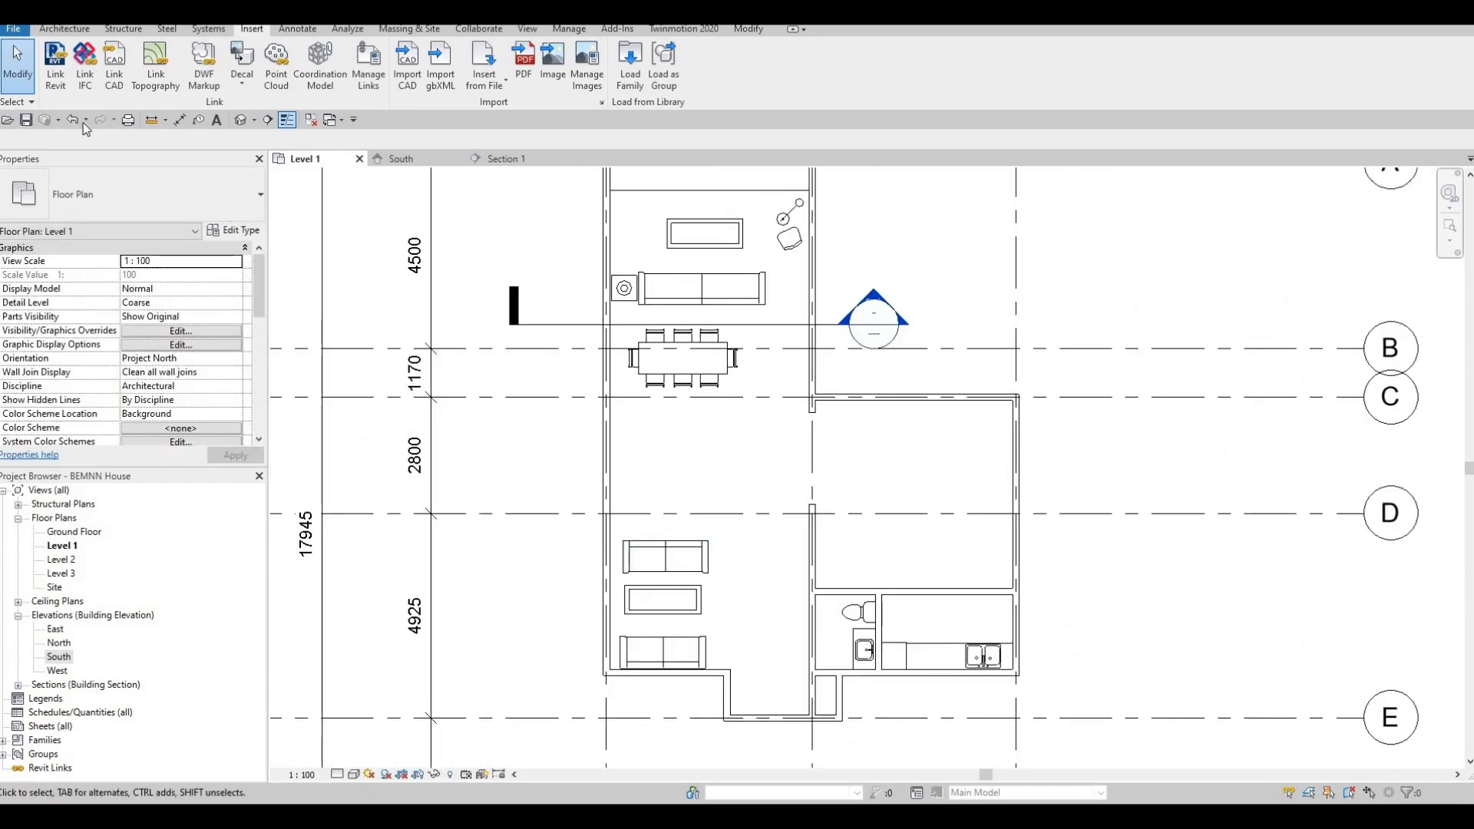
Start a stair from Level 1 to Level 2 and set its desired number of risers to 14.
left_click(63, 29)
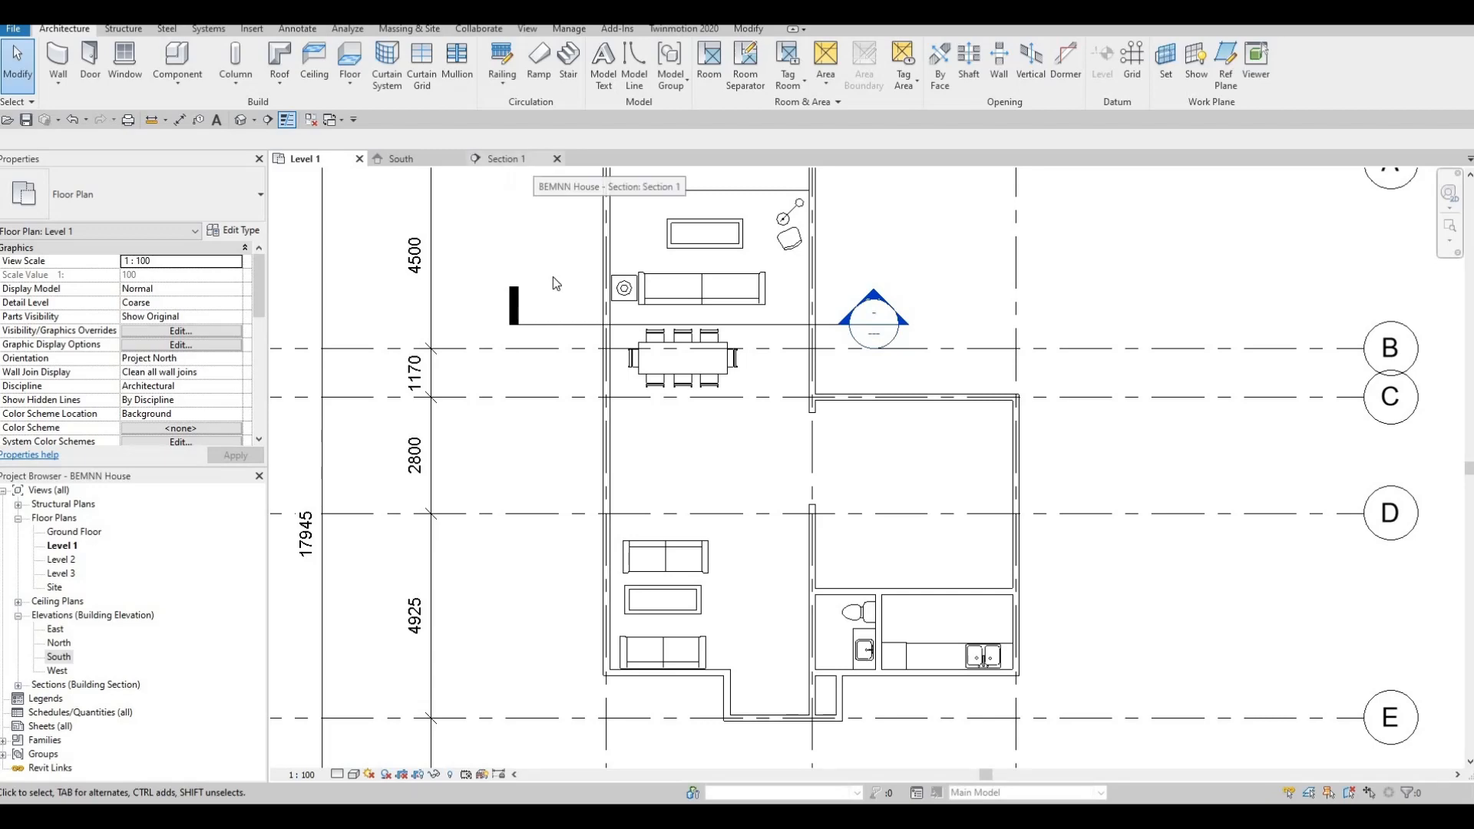
middle_click_drag(781, 437, 935, 353)
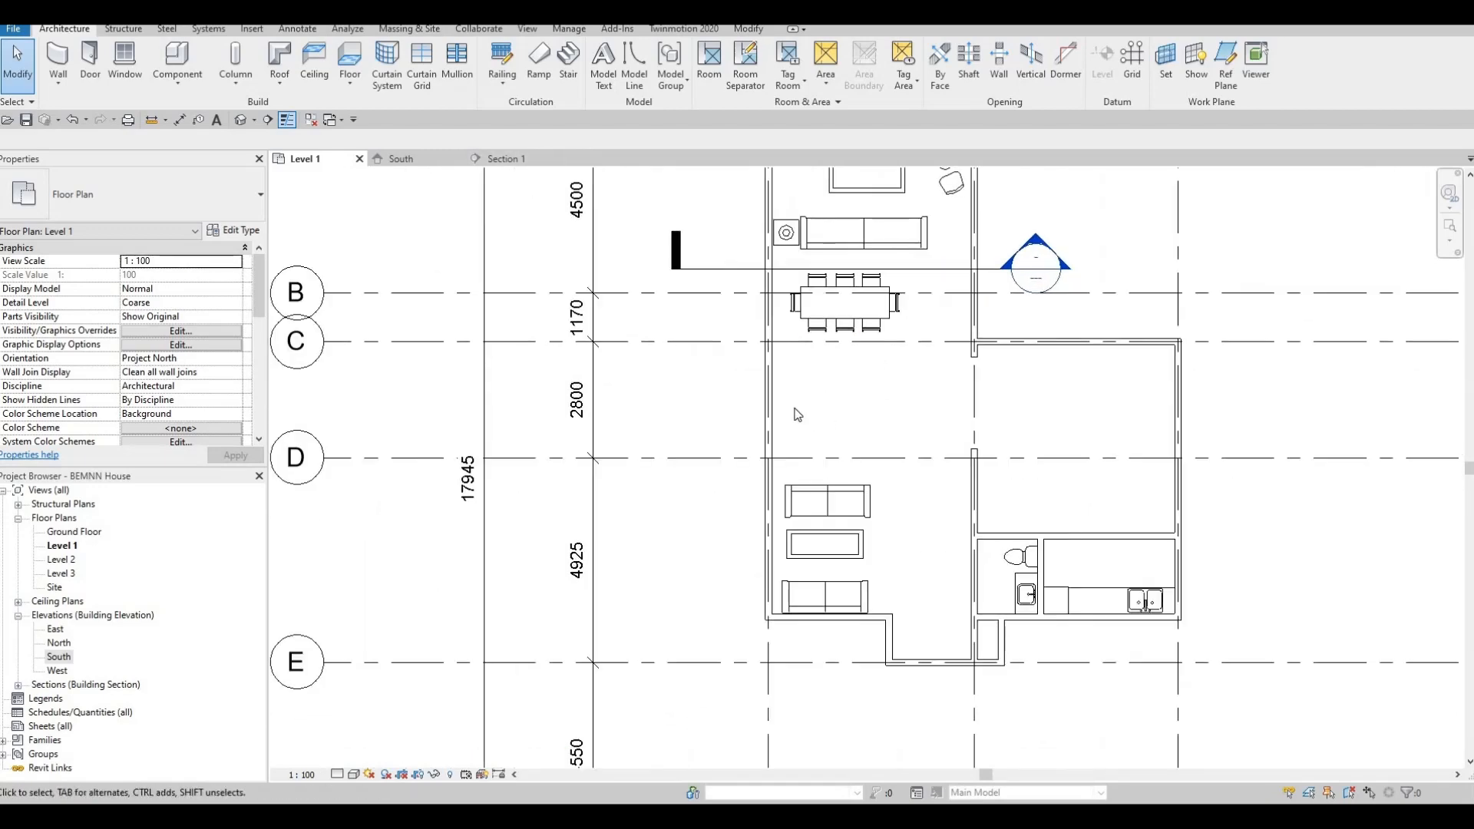
scroll(737, 388, "up", 2)
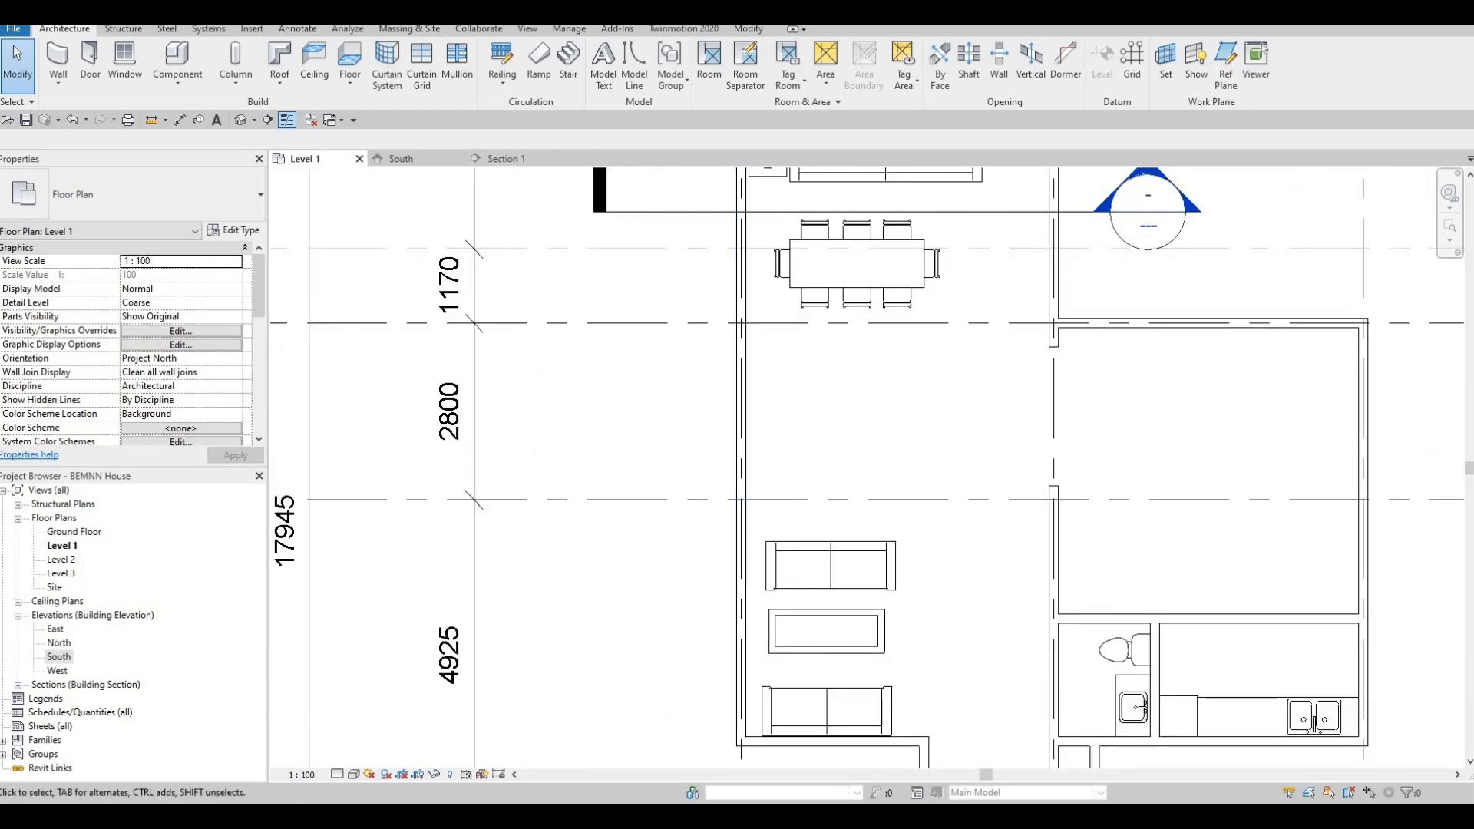
scroll(860, 408, "down", 3)
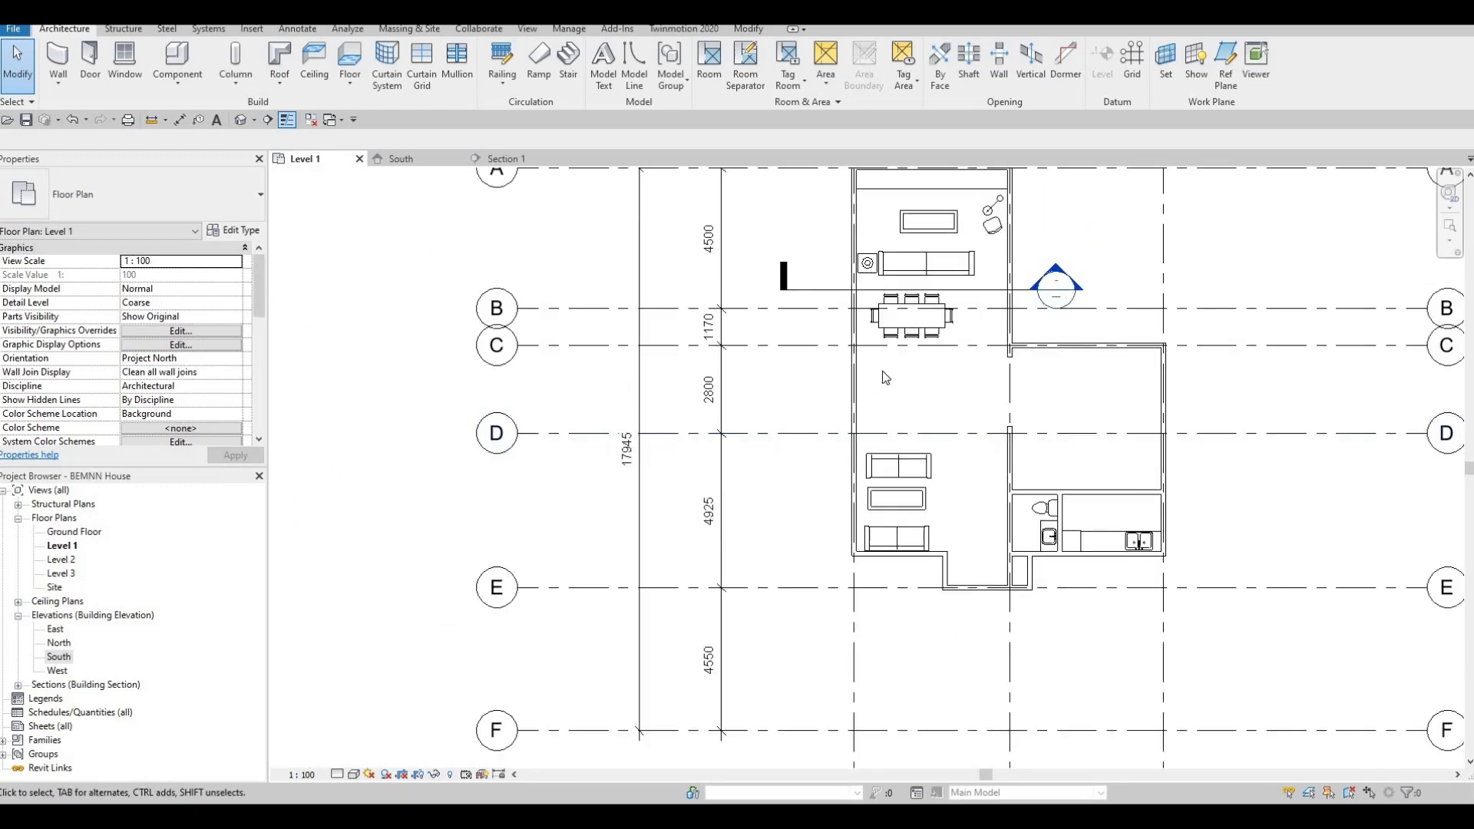
scroll(837, 447, "up", 4)
scroll(882, 456, "up", 1)
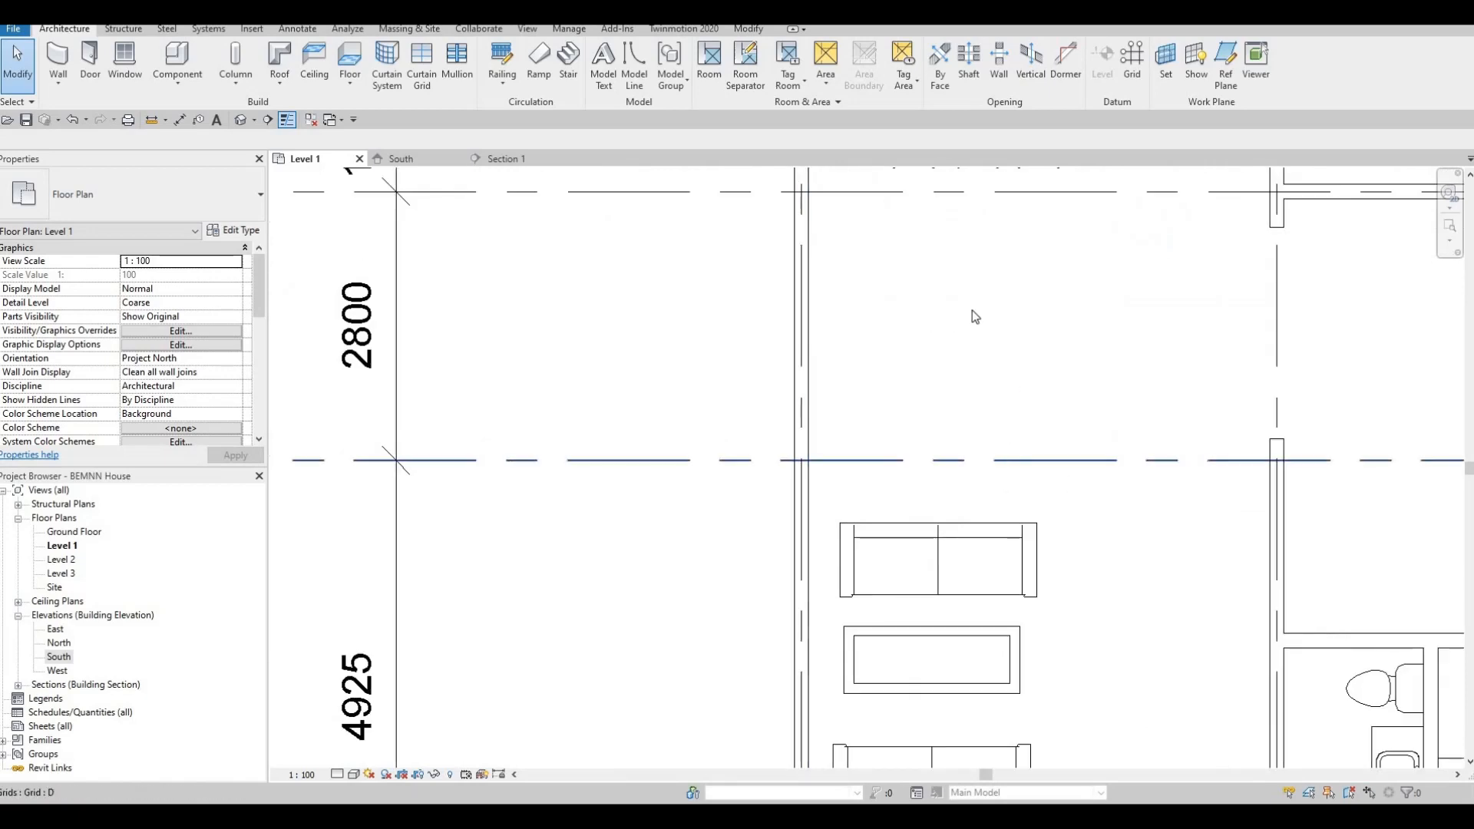
scroll(878, 427, "down", 3)
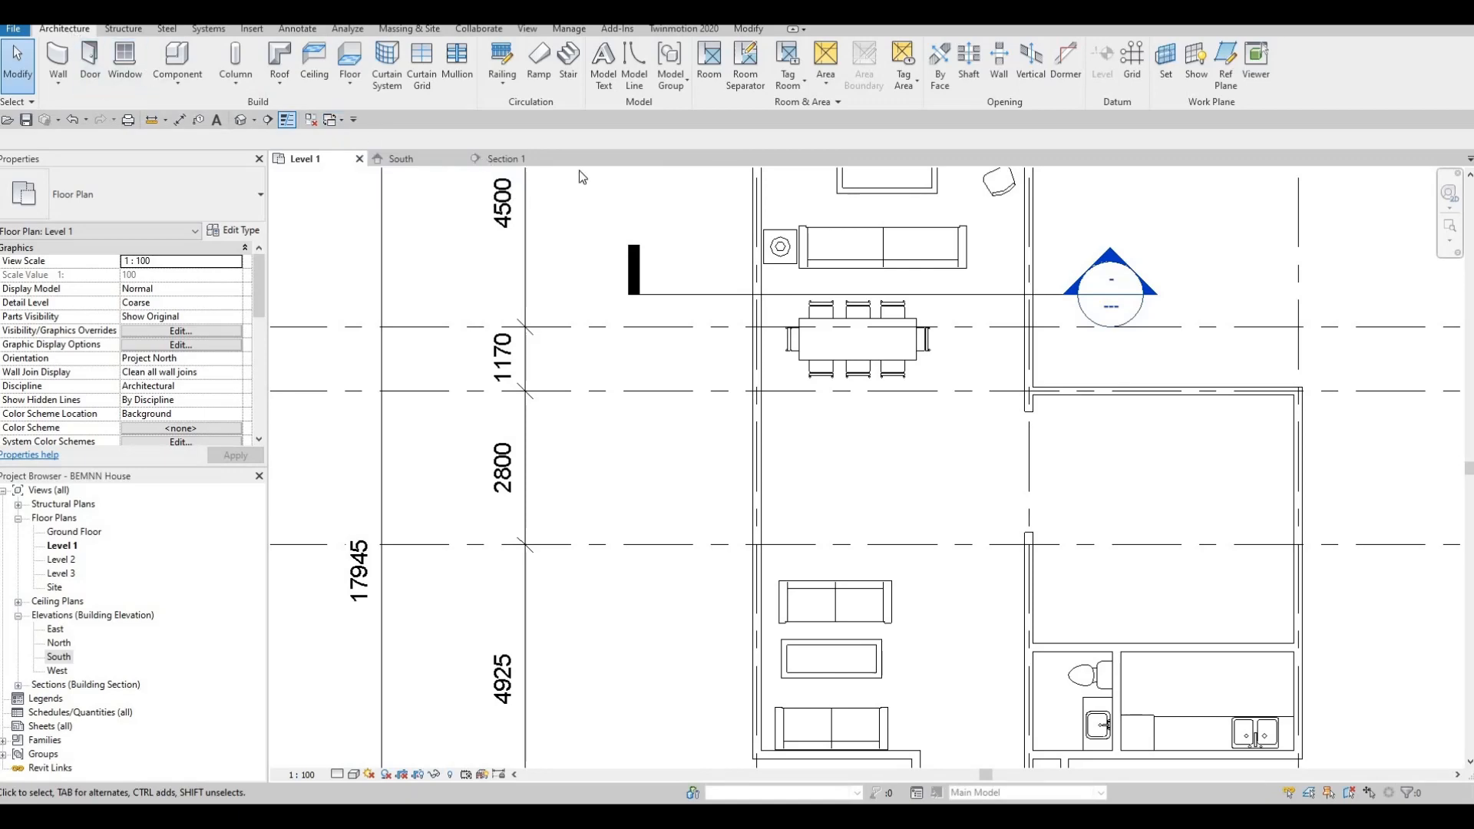
left_click(570, 62)
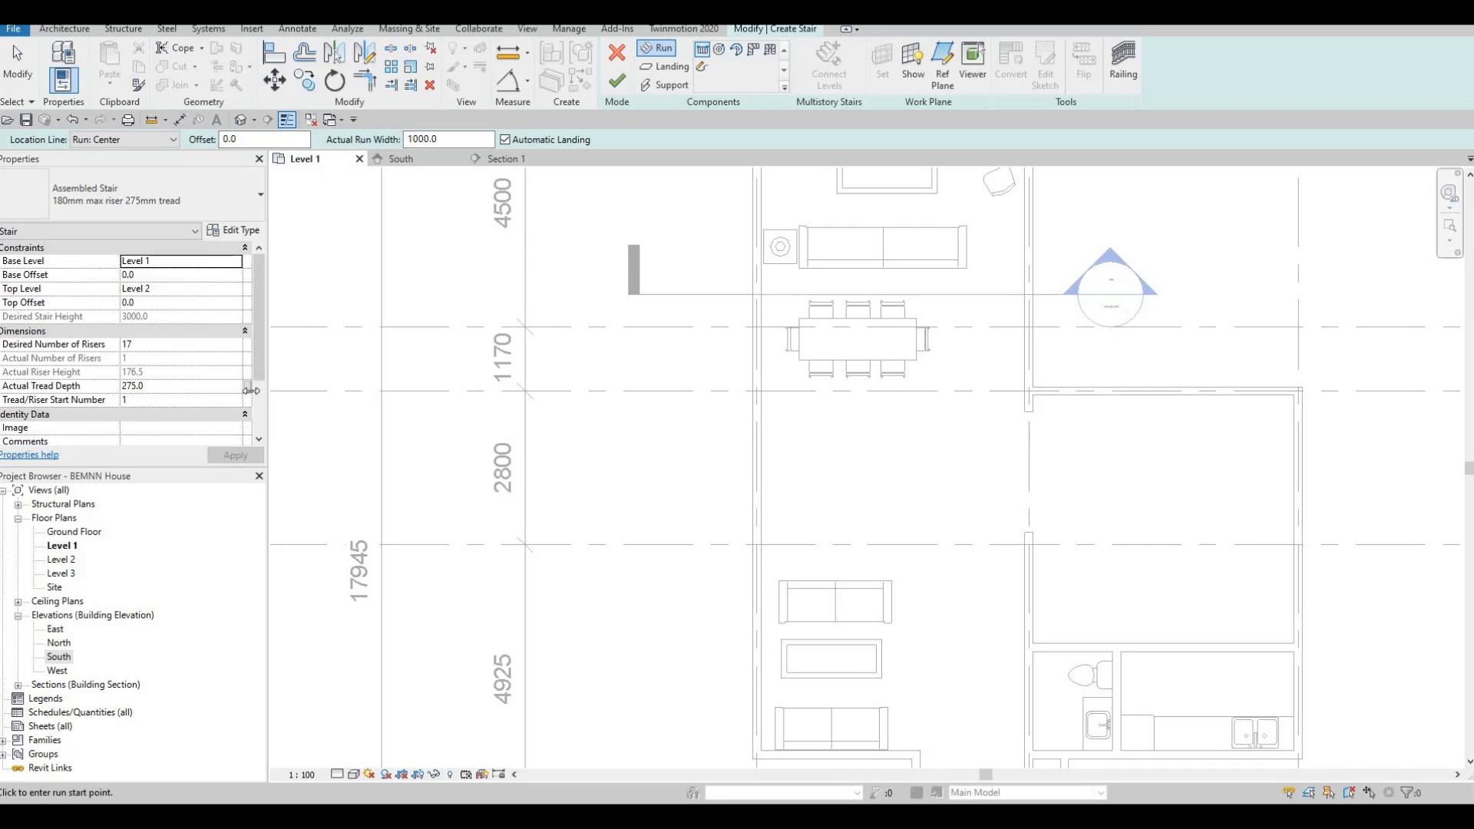
left_click(69, 351)
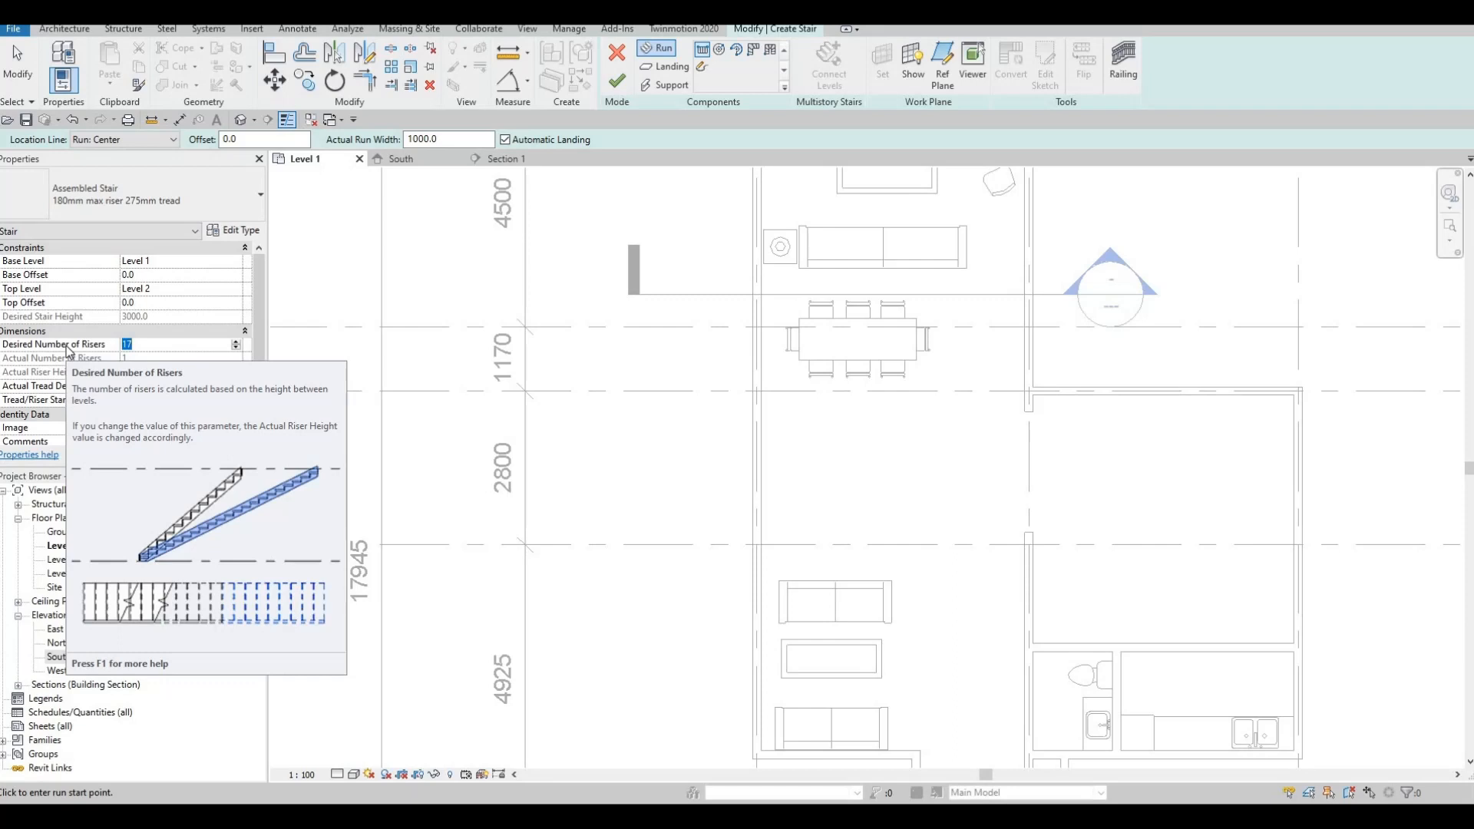
type("14")
key("Return")
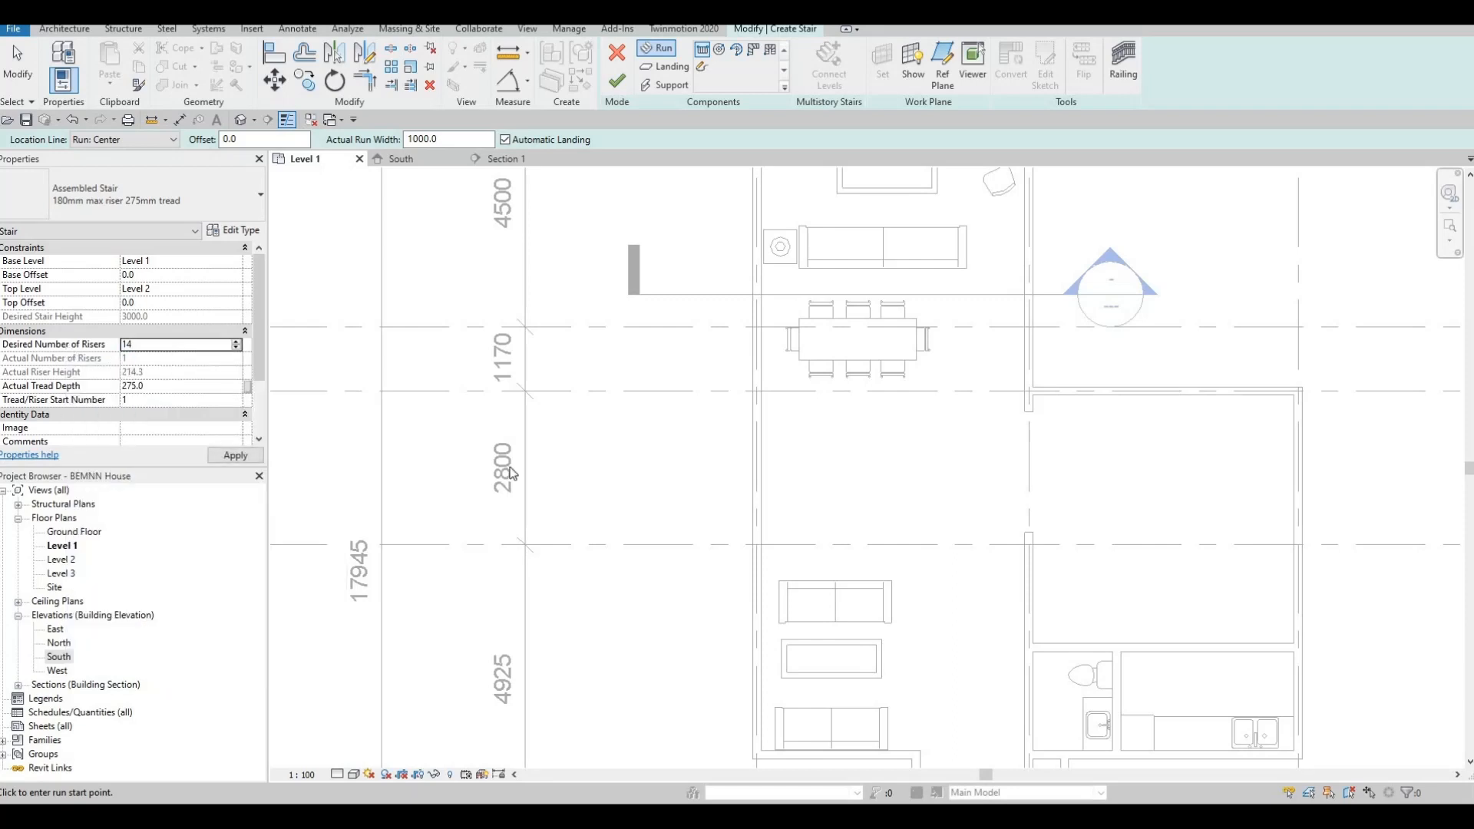
Draw the first straight stair run 1650 mm long toward the outer wall, in the open area between the dining table and the sofas.
left_click(791, 456)
scroll(889, 503, "up", 5)
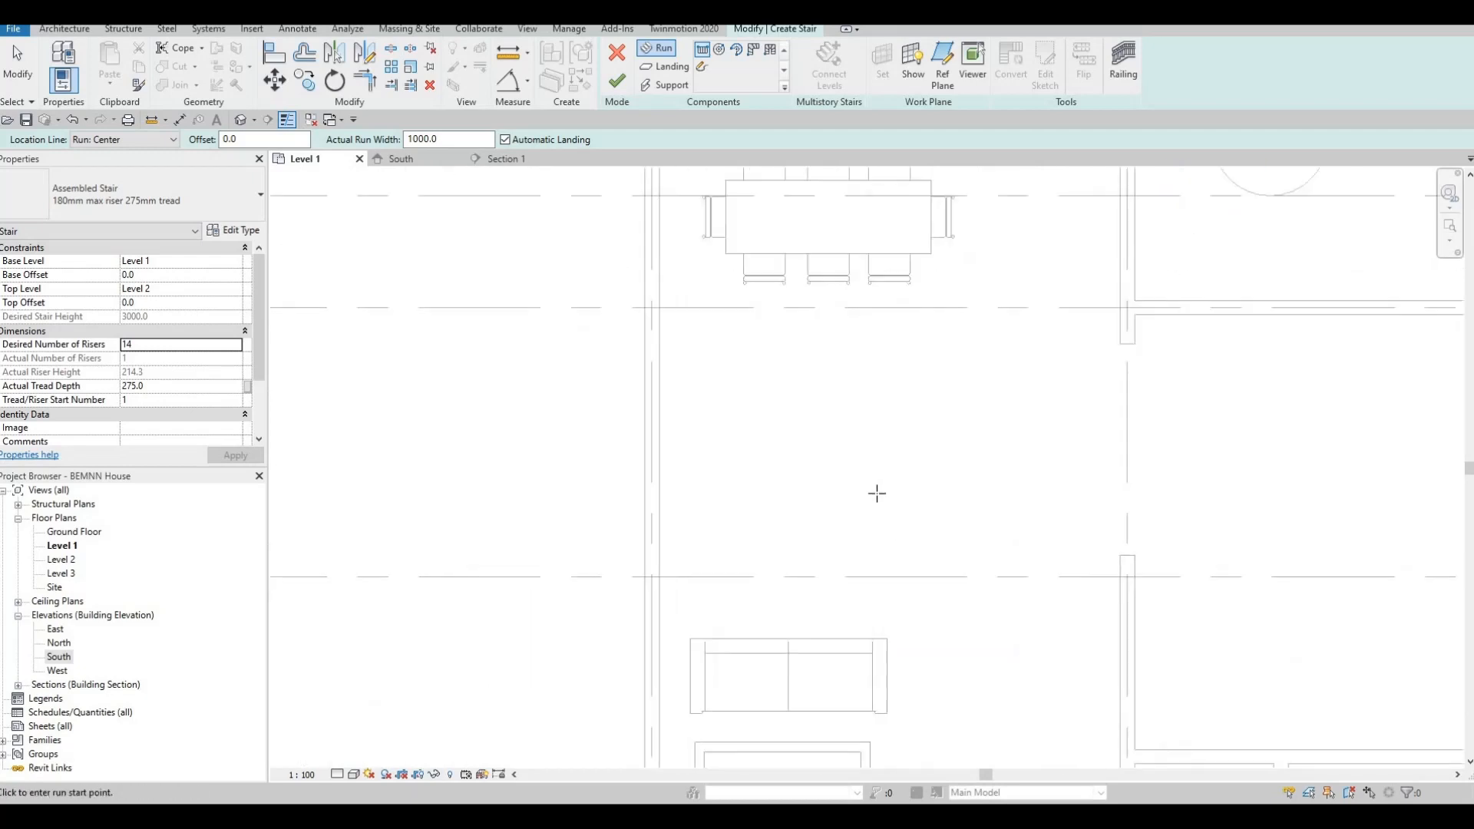
left_click(910, 376)
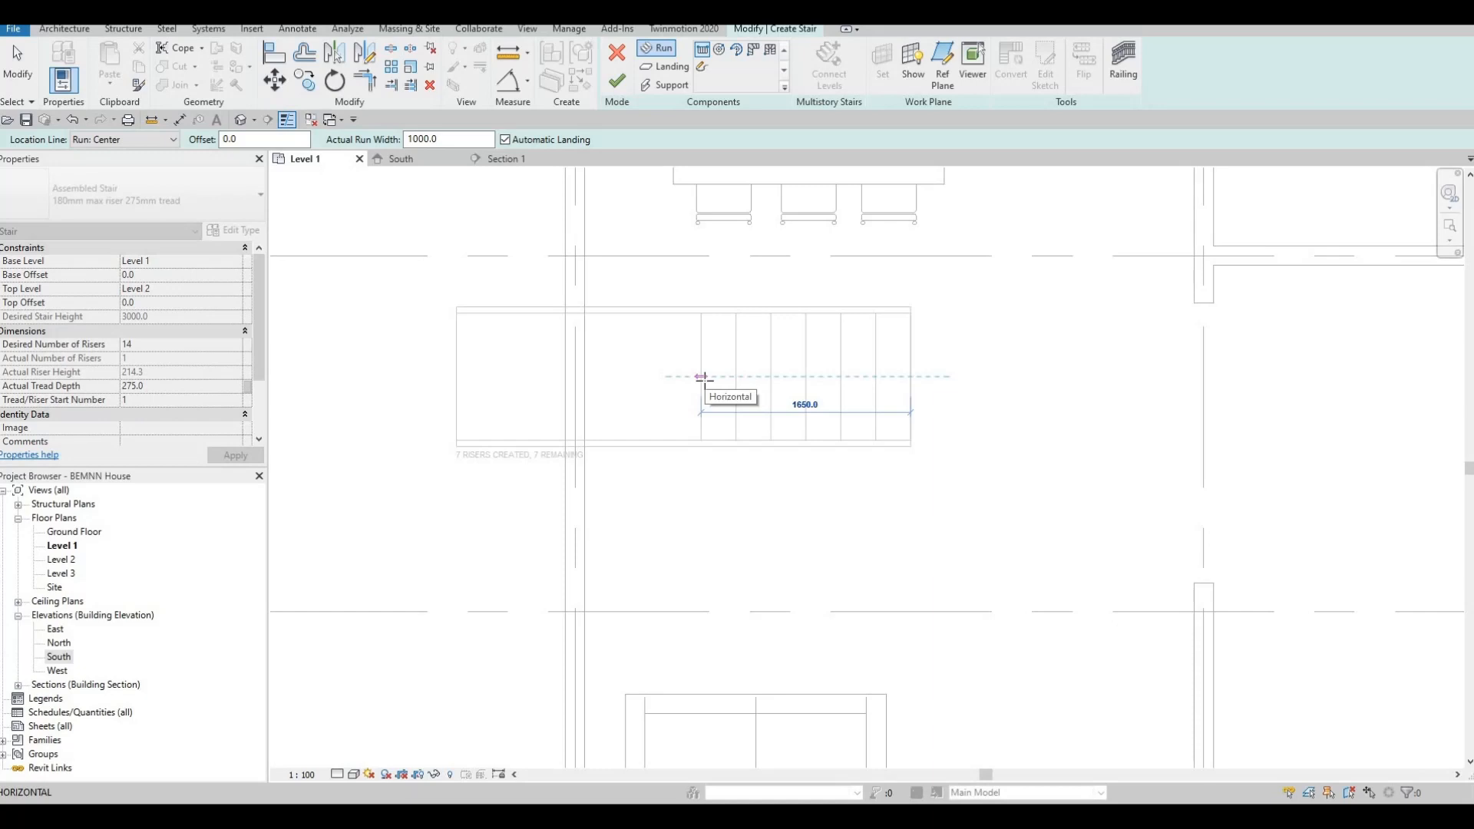
left_click(701, 377)
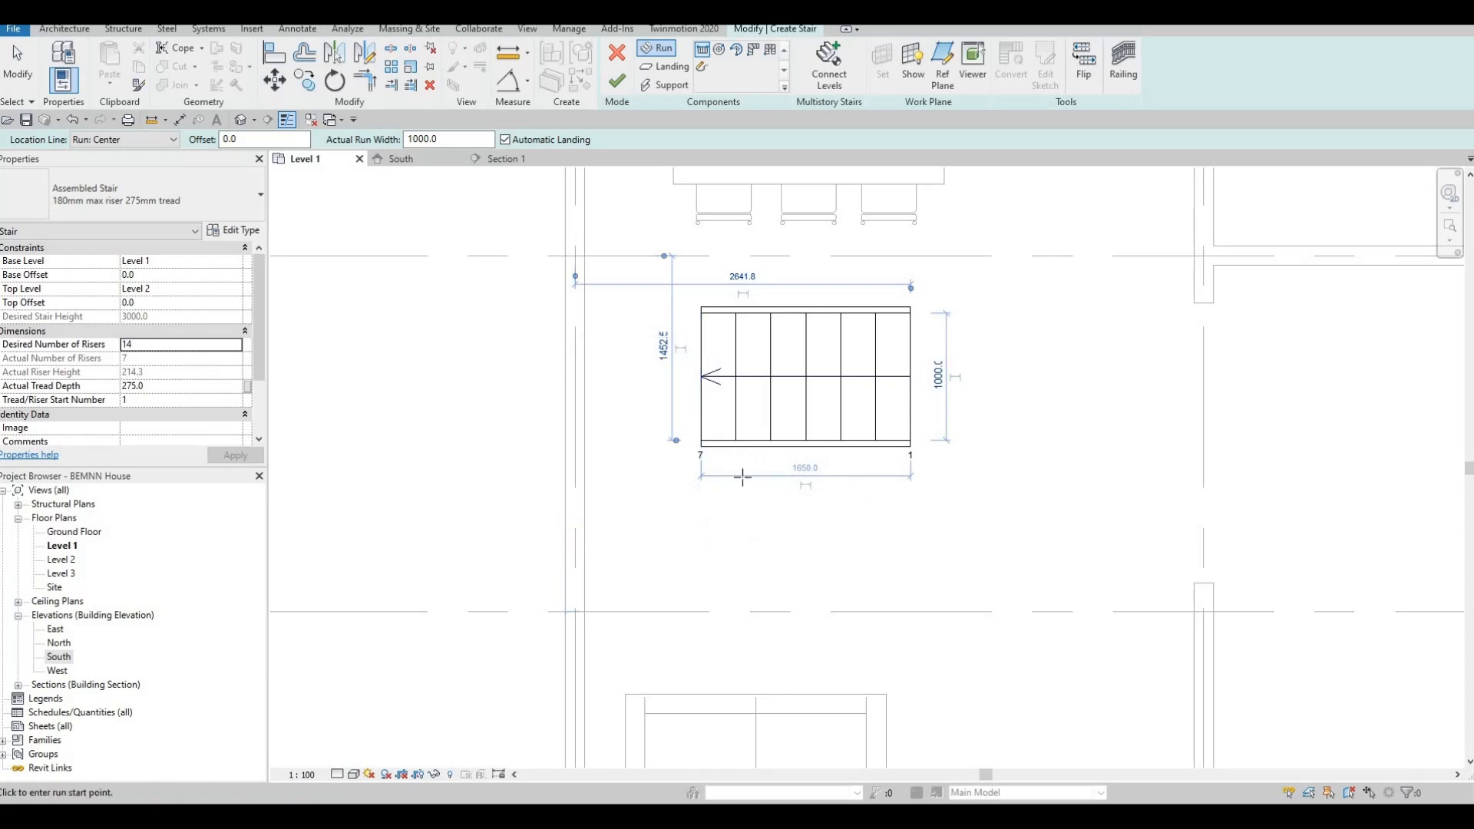
Draw the second straight run parallel below the first, heading back away from the outer wall, and finish the U-shaped stair.
left_click(701, 542)
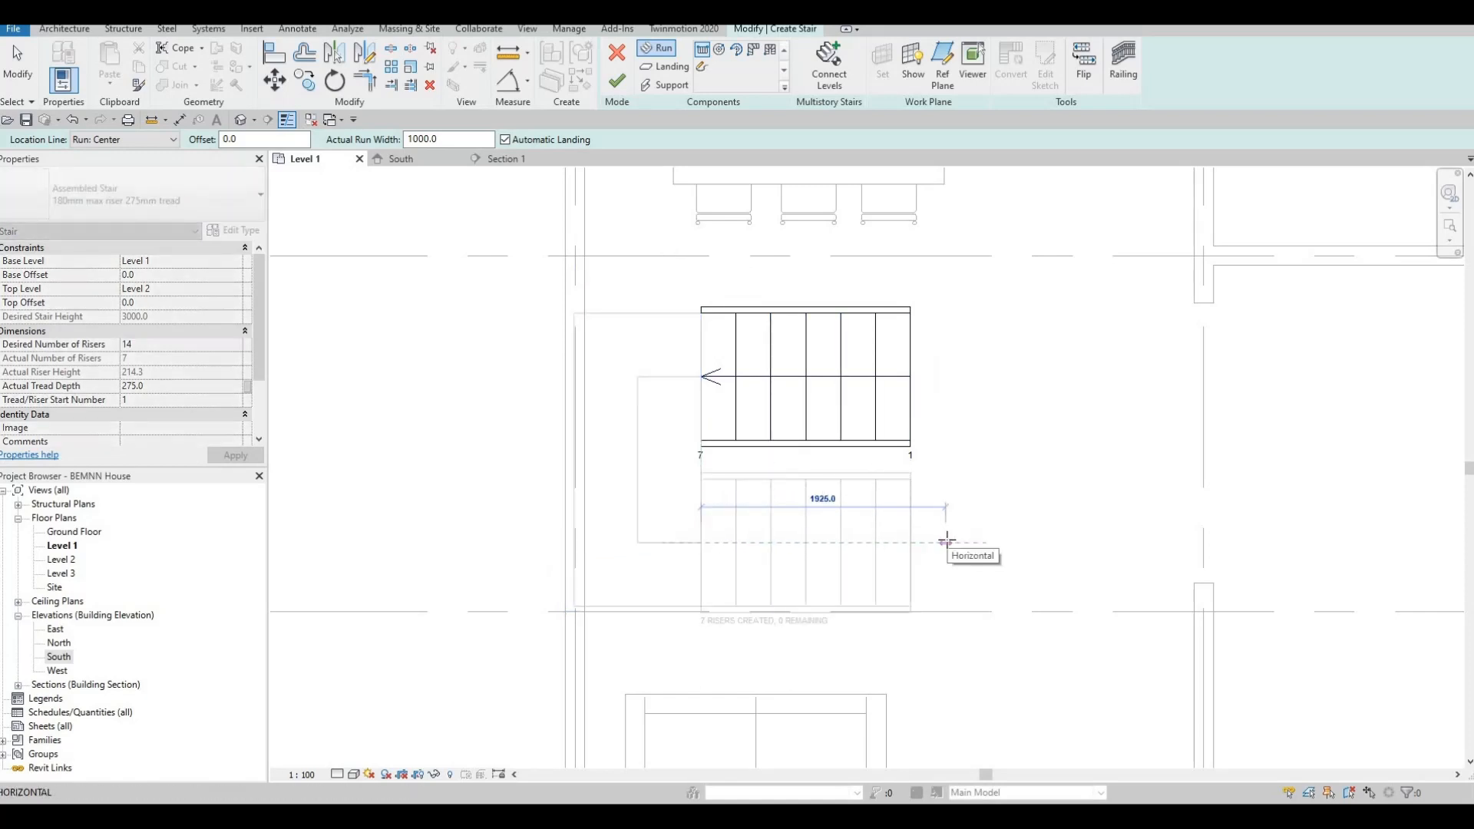
left_click(947, 545)
key("Escape")
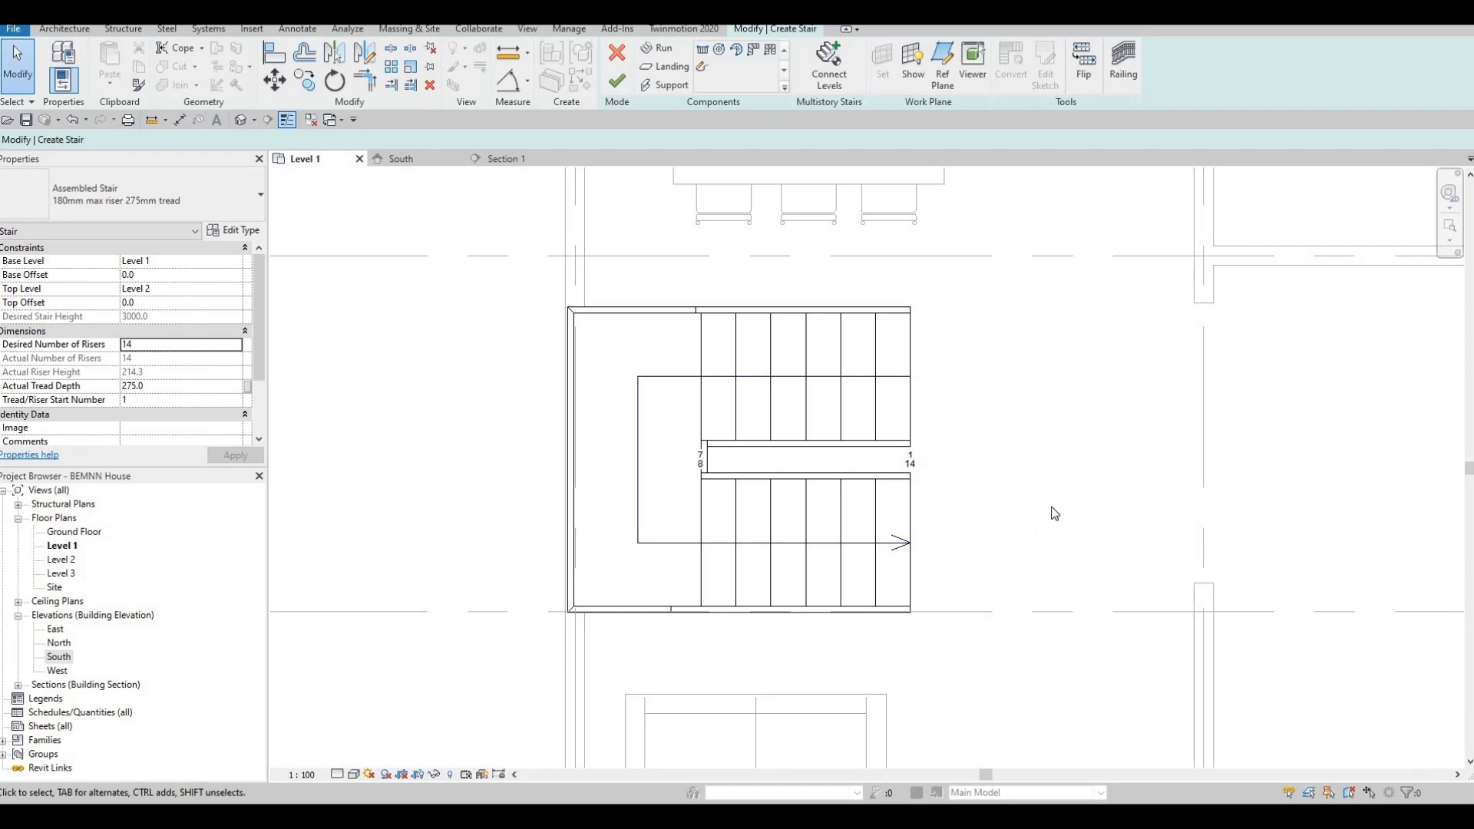
left_click(617, 83)
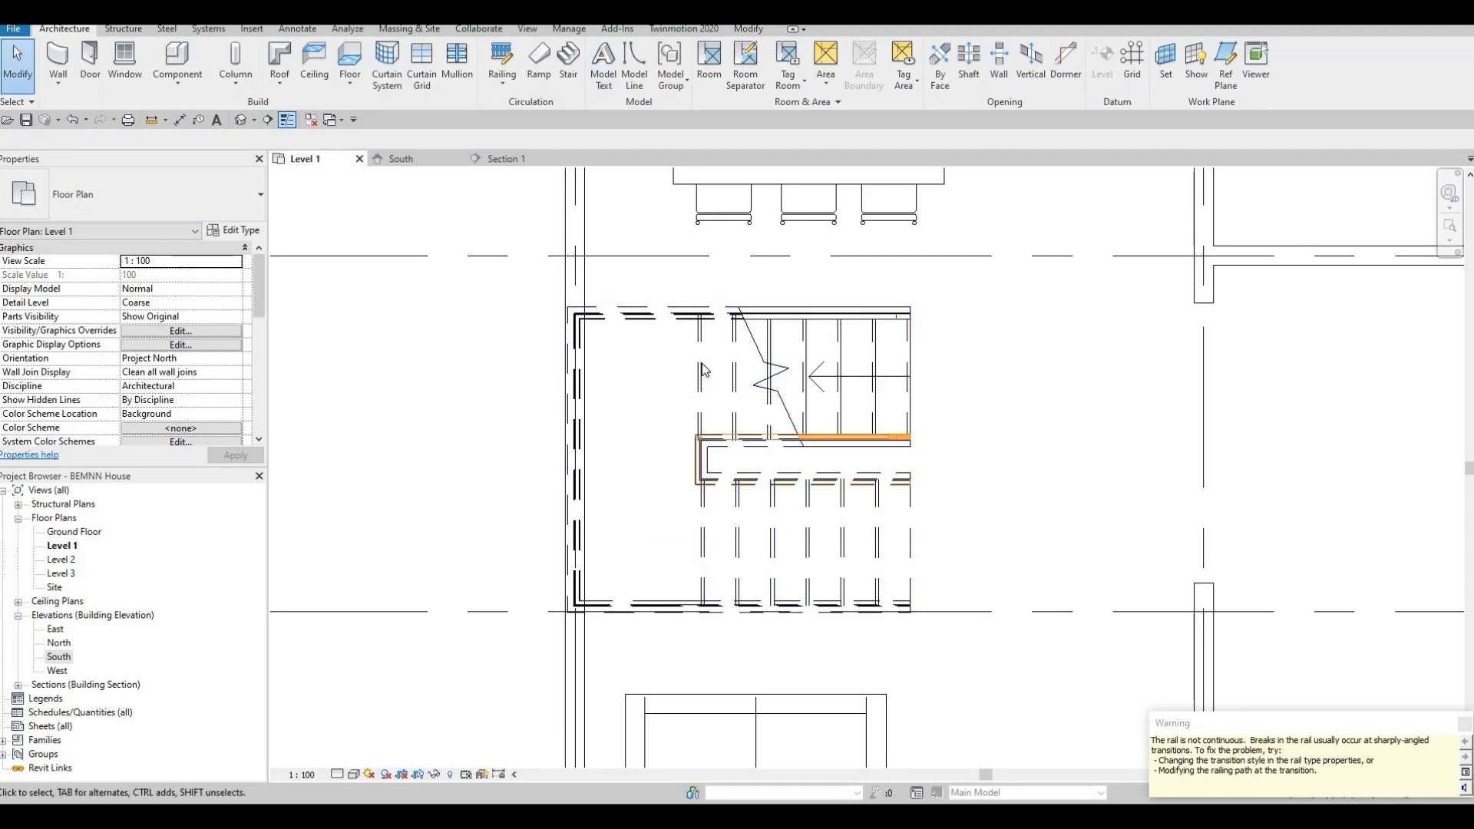
Nudge the staircase away from the outer wall and slightly up so its landing sits just inside the wall face.
left_click(701, 363)
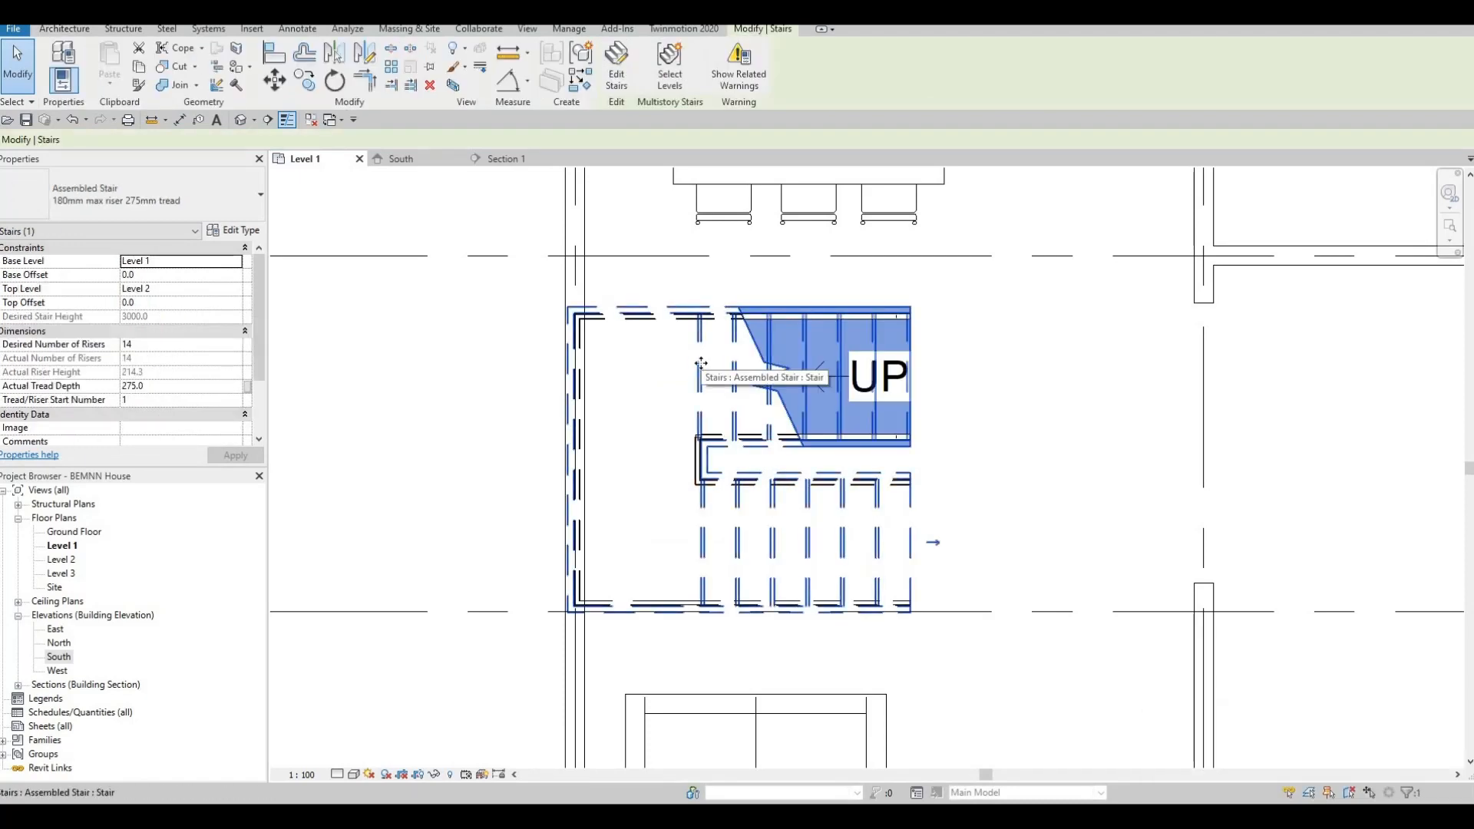
key("Right")
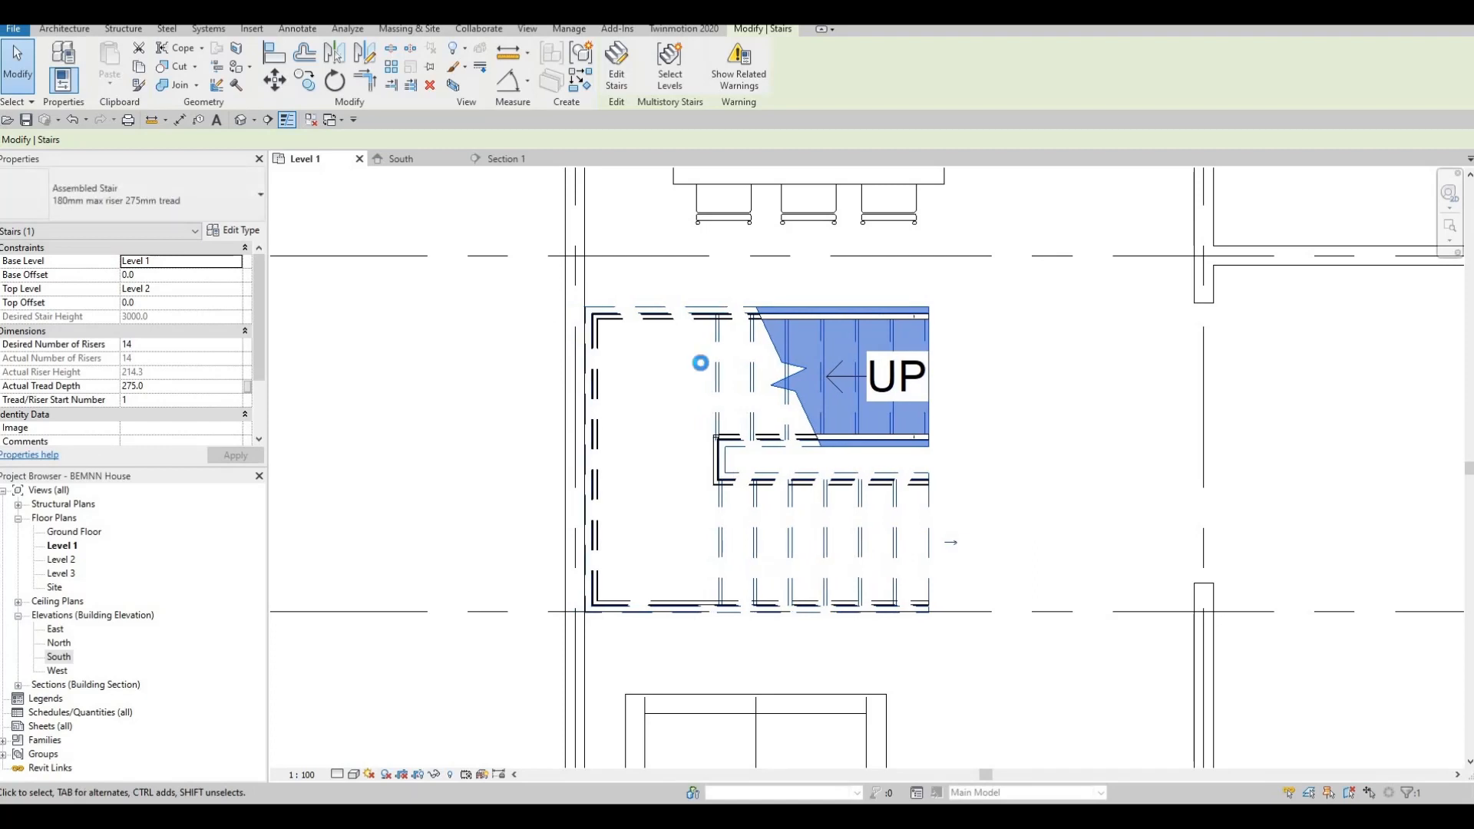
key("Right")
key("Right")
key("Up")
key("Left")
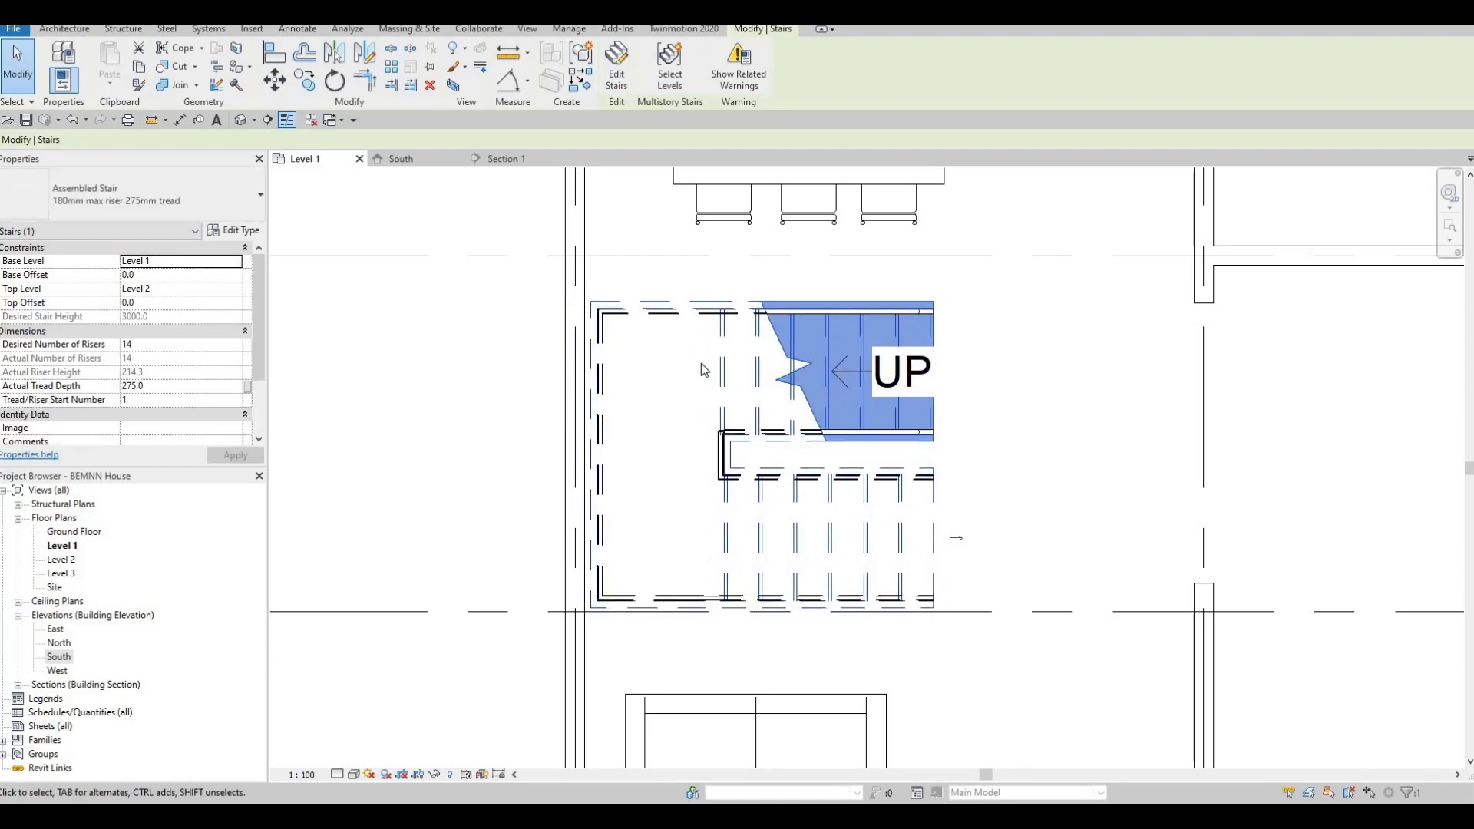
key("Left")
key("Down")
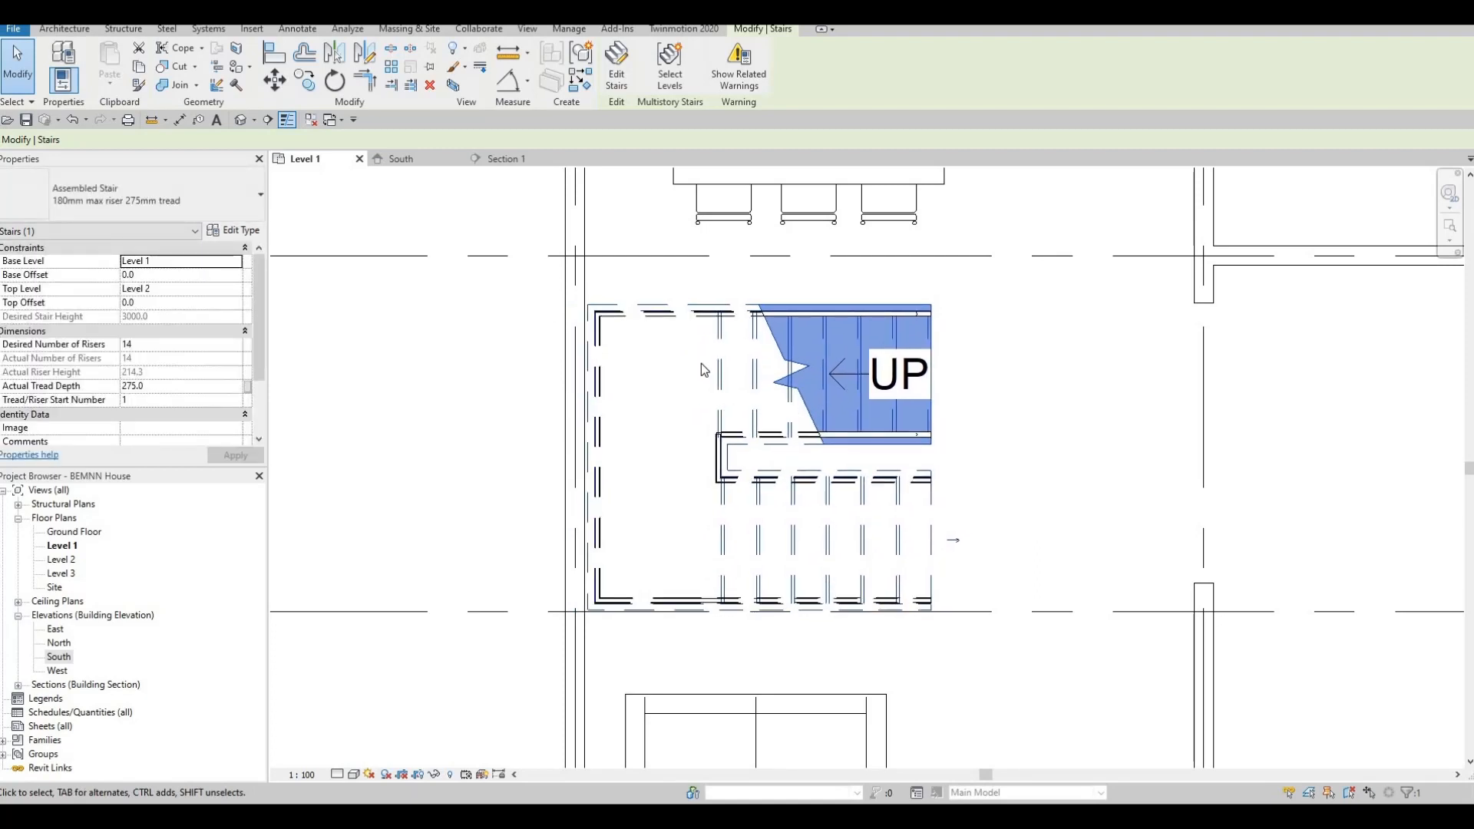
key("Left")
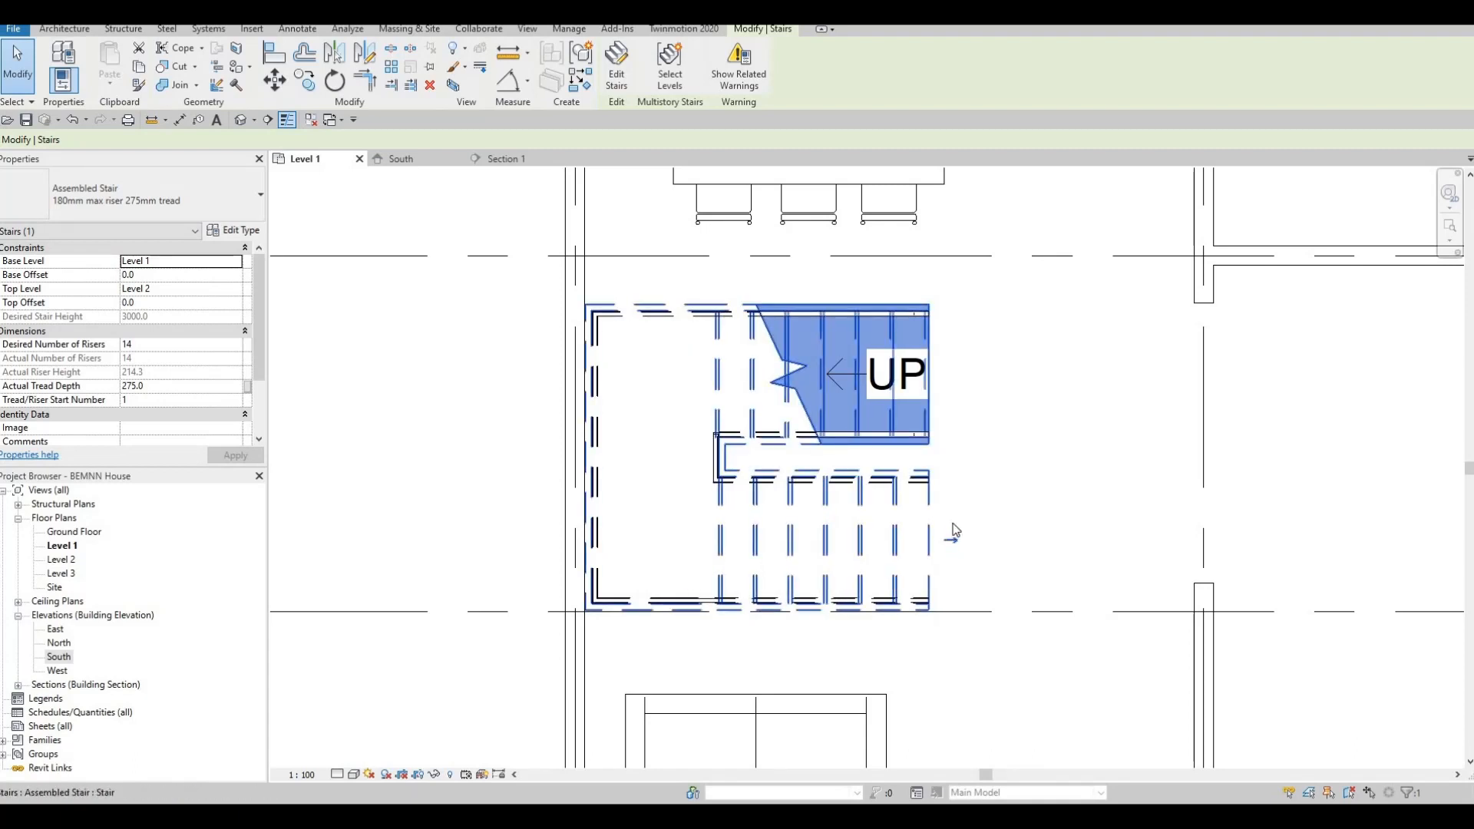
Examine how the staircase's lower edge and landing corner line up with the outer wall and the grid line above the sofa.
scroll(891, 577, "up", 3)
scroll(880, 489, "up", 2)
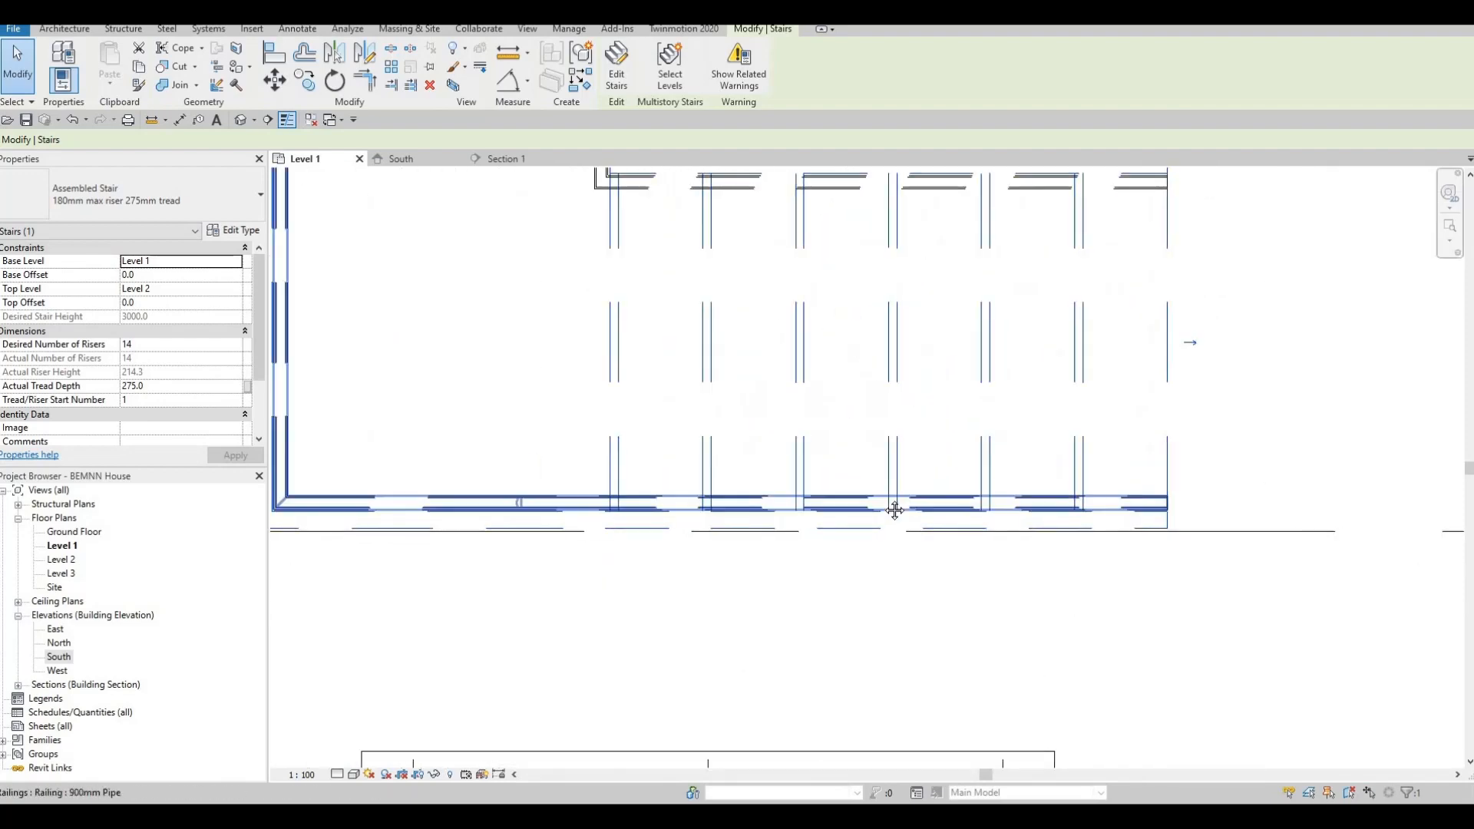
scroll(641, 552, "down", 3)
scroll(614, 525, "up", 1)
scroll(614, 525, "up", 2)
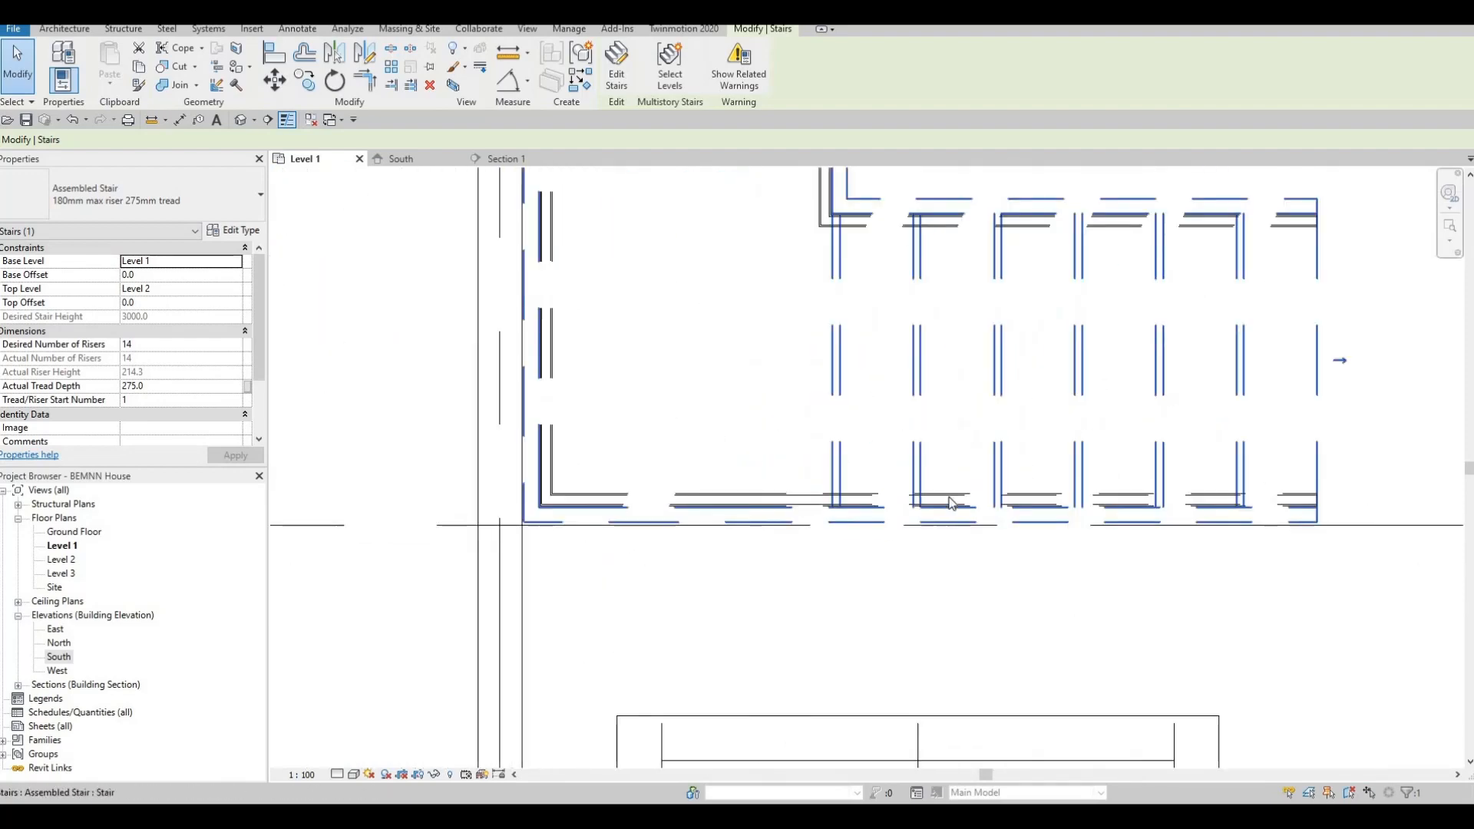
middle_click_drag(1306, 523, 1238, 532)
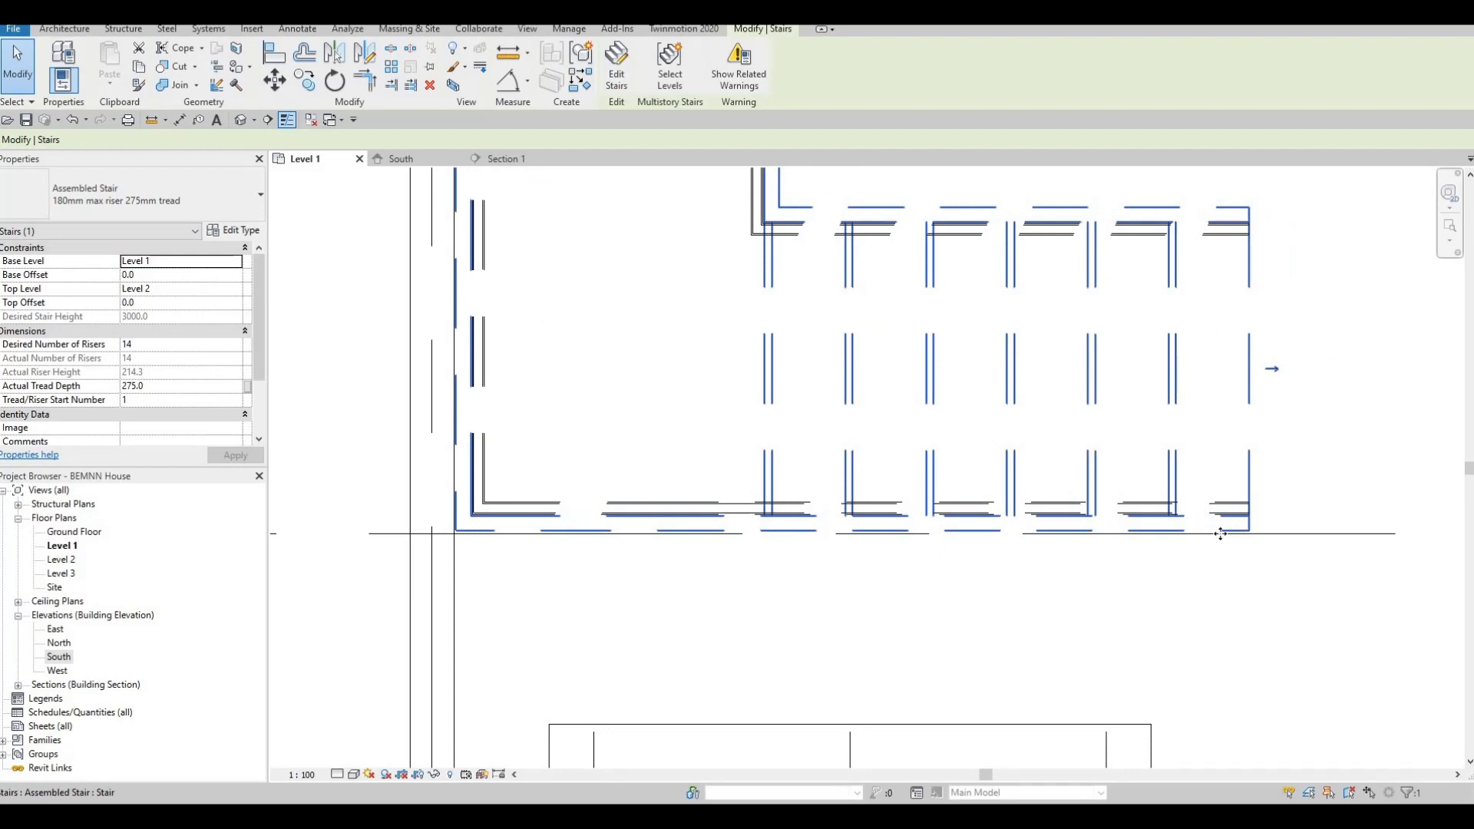
scroll(917, 597, "down", 2)
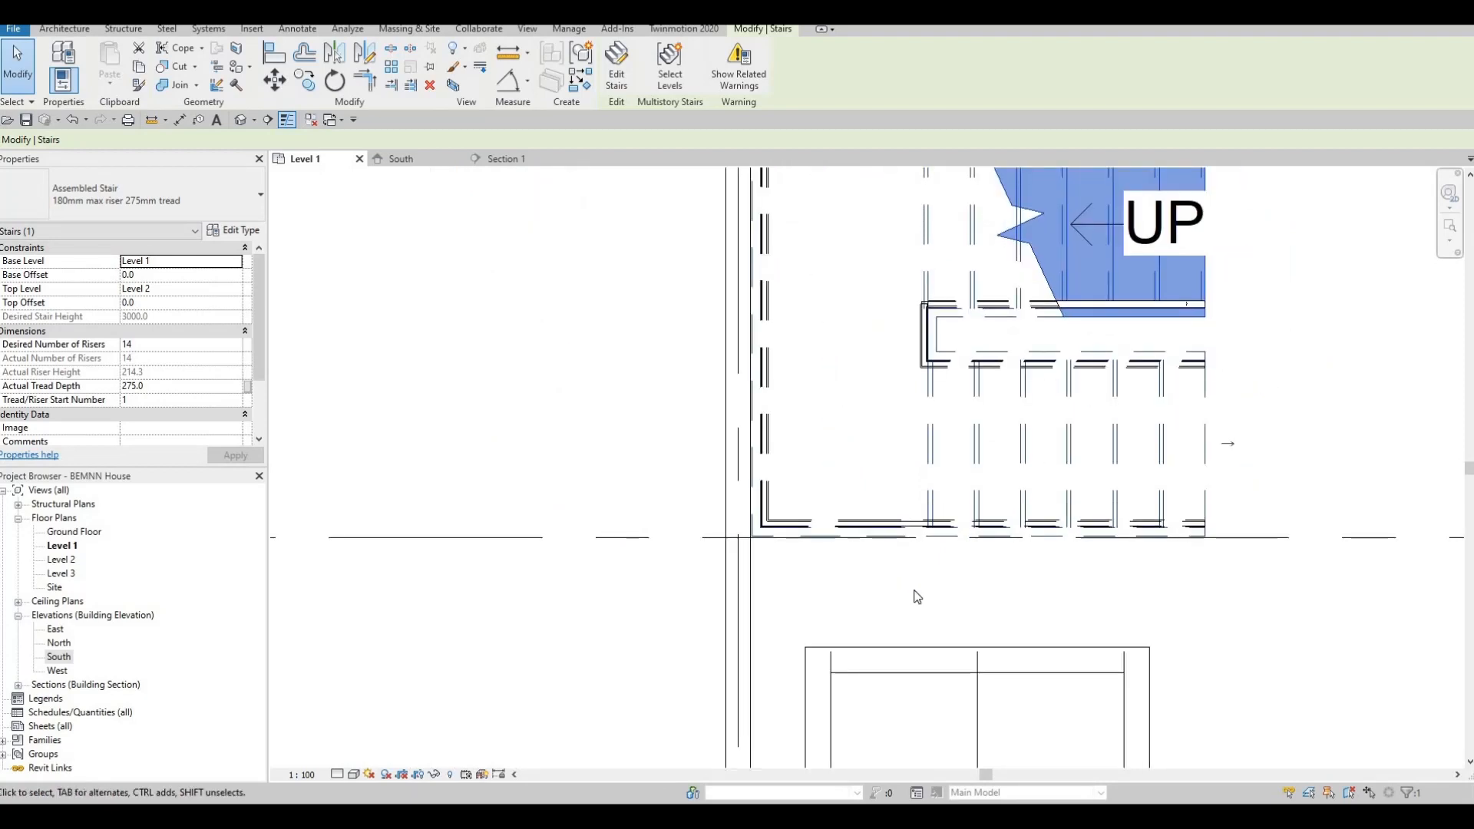
Nudge the sofa below the staircase up until it sits close to the stair, and shift the coffee table slightly up.
scroll(911, 539, "down", 2)
middle_click_drag(911, 539, 902, 426)
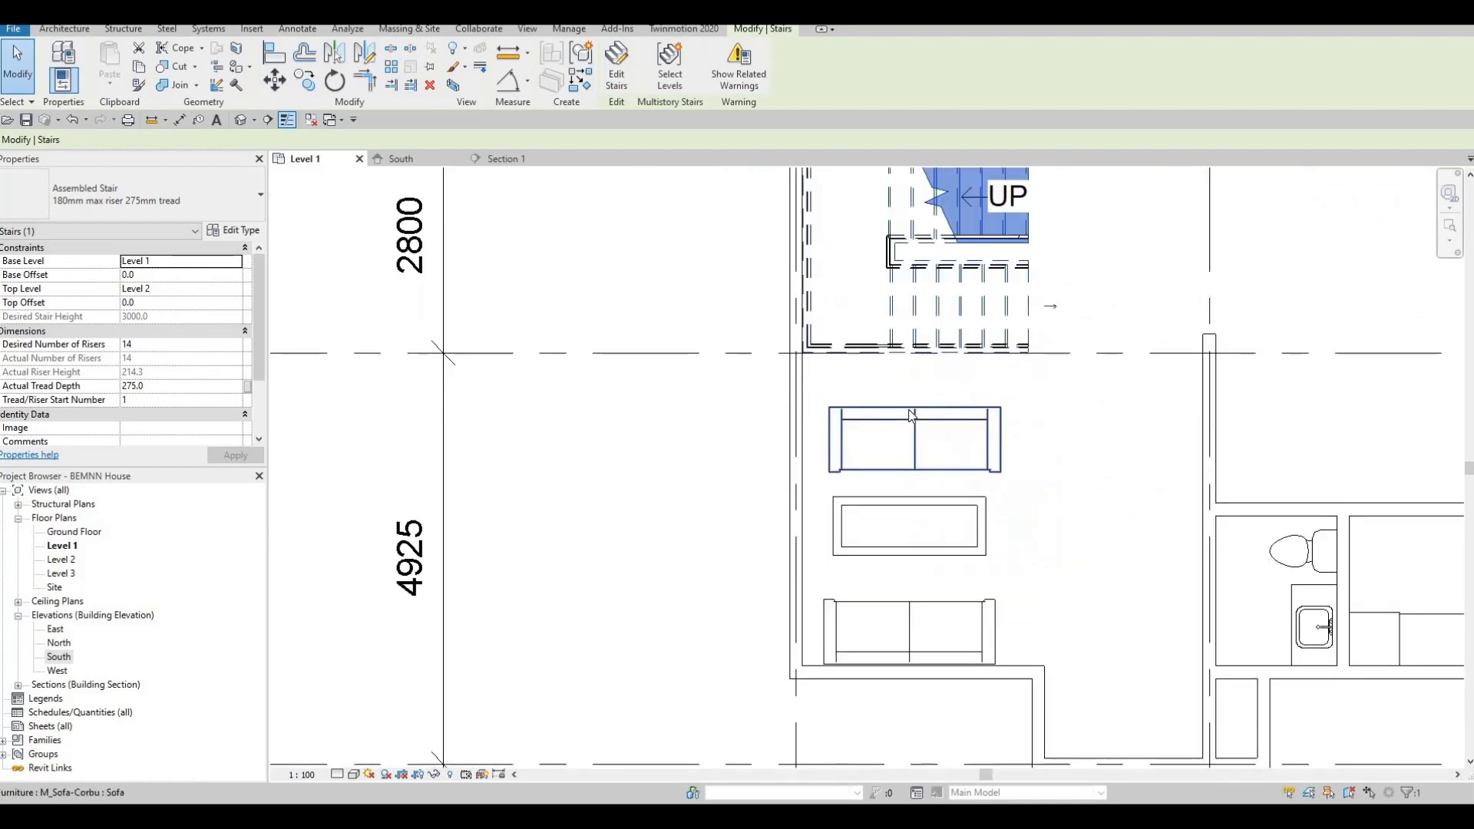
left_click(911, 416)
key("Up")
key("Up")
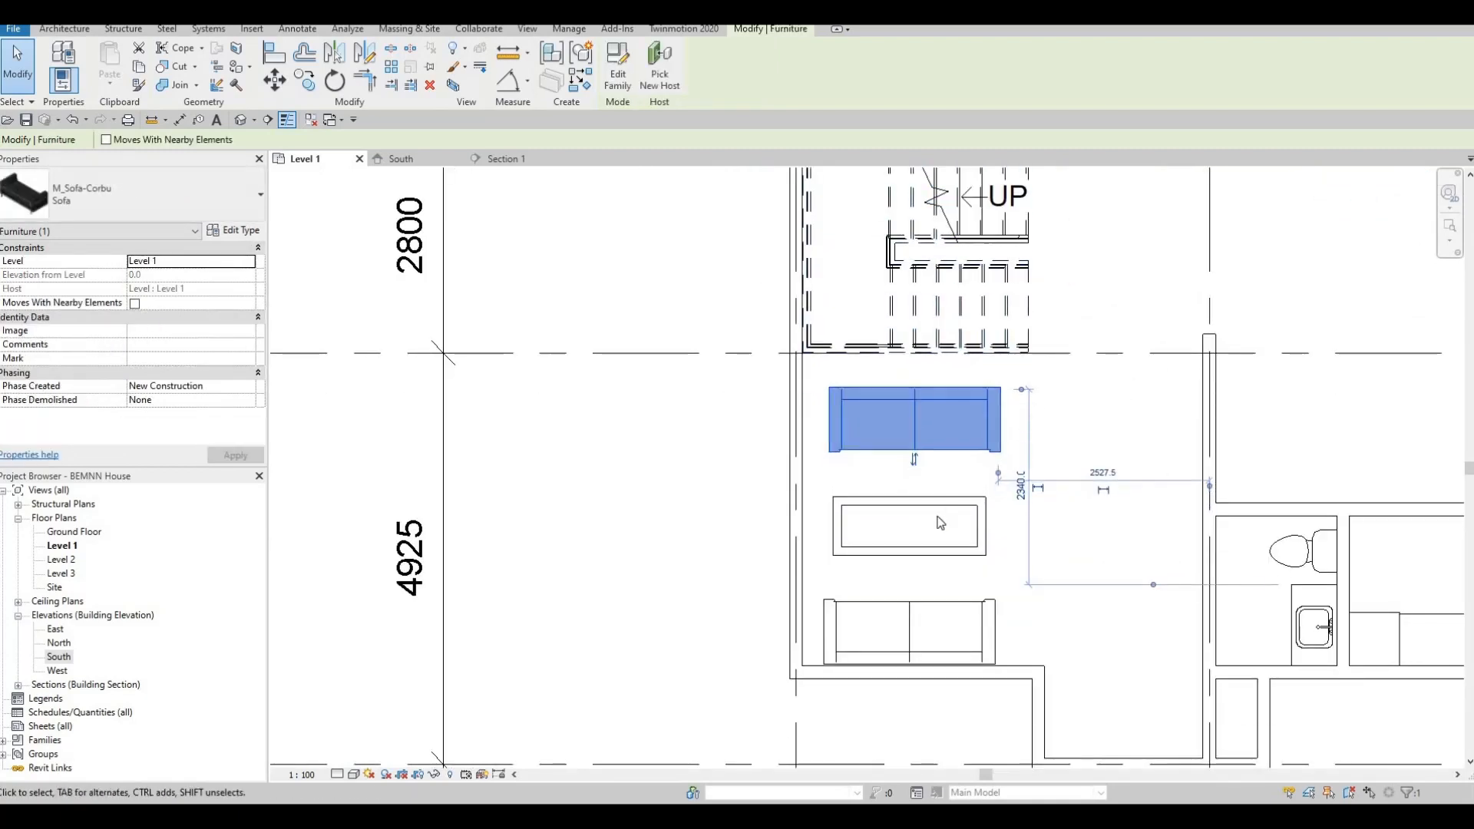
left_click(929, 499)
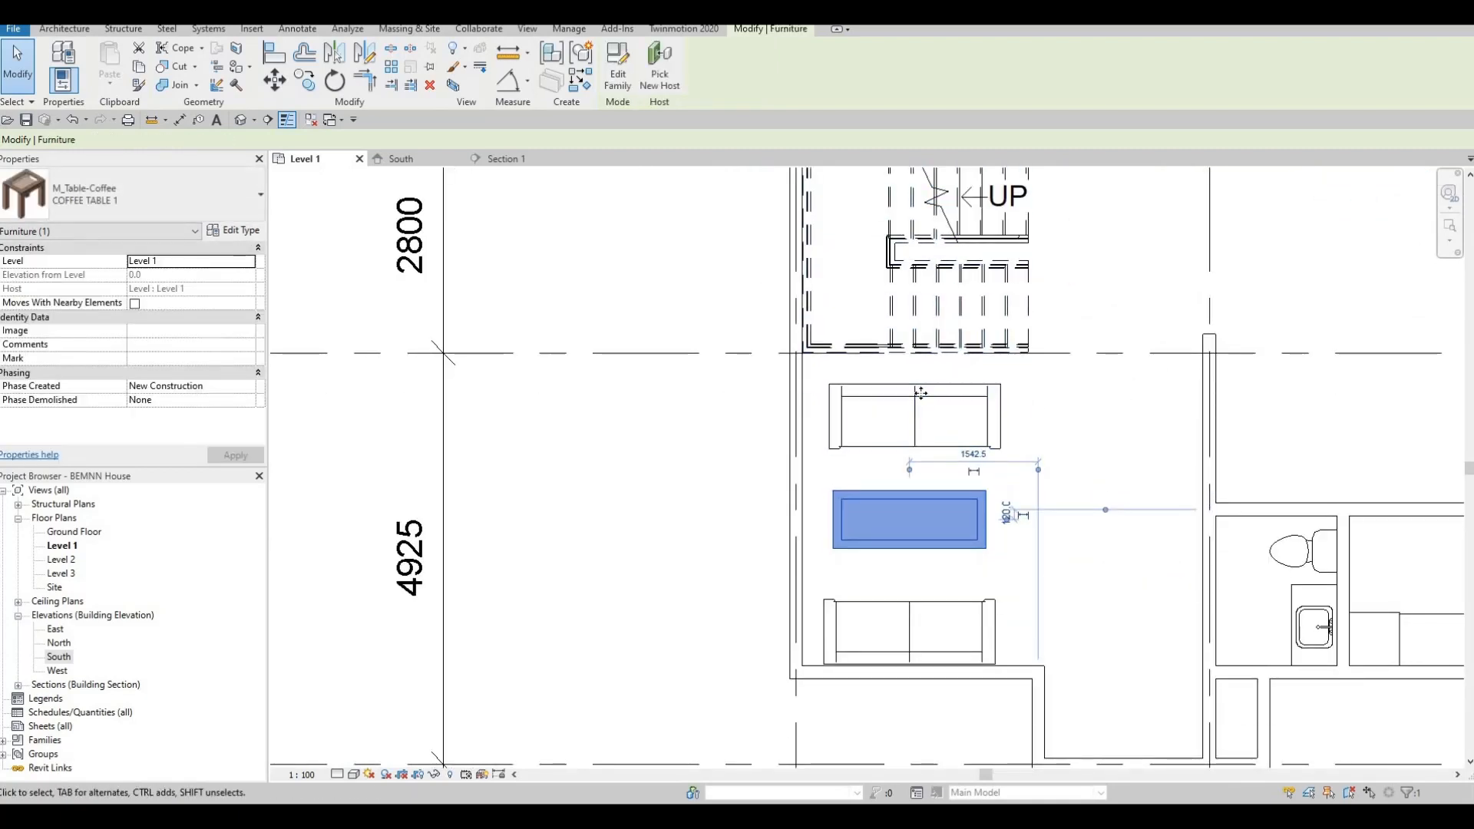
left_click(920, 393)
key("Up")
key("Up")
key("Up")
key("Up")
key("Up")
key("Up")
key("Up")
key("Up")
key("Up")
key("Up")
key("Up")
key("Up")
middle_click_drag(1008, 472, 1003, 471)
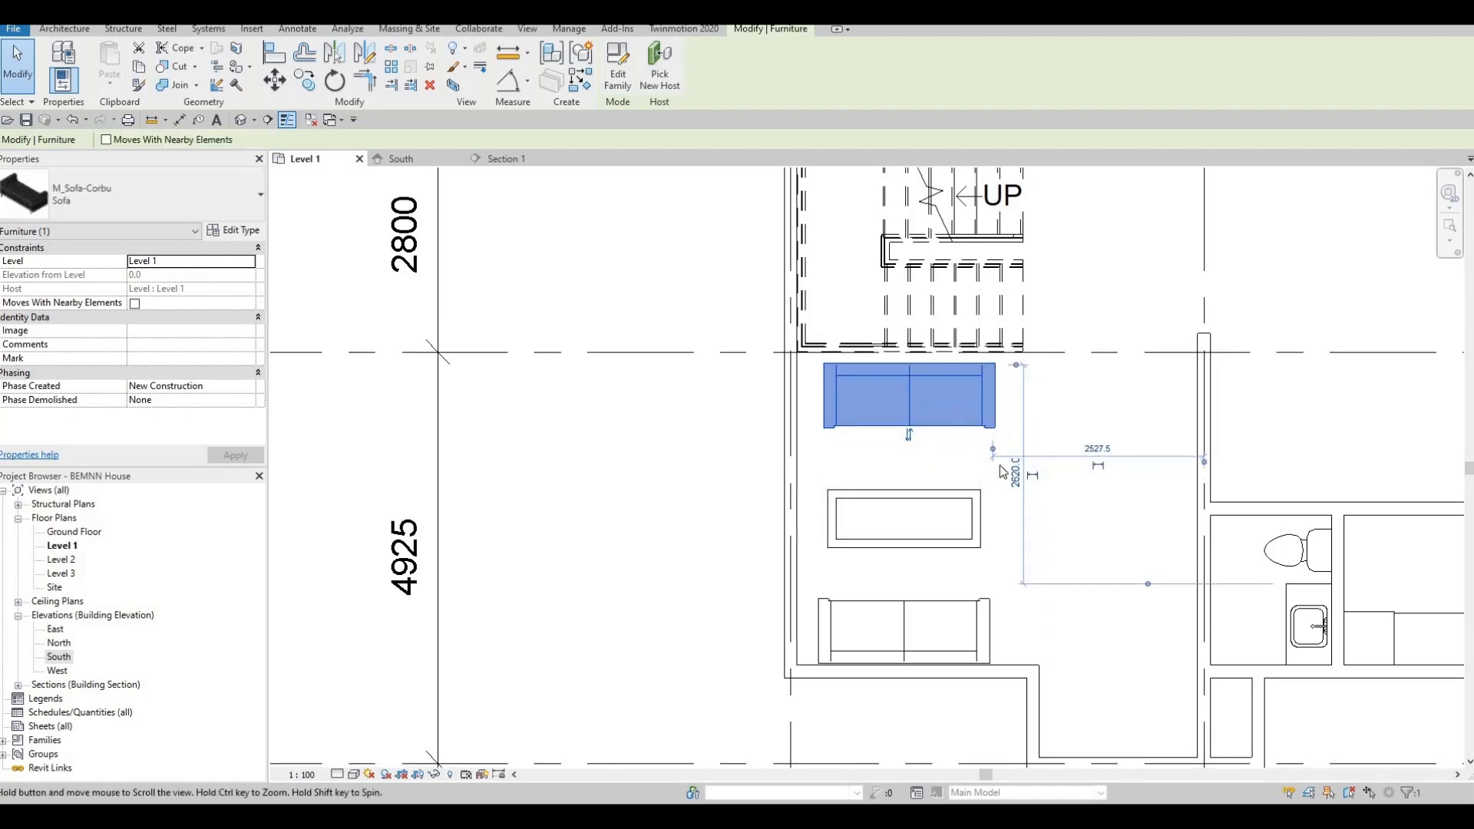
Nudge the coffee table up to centre it between the two lower sofas.
scroll(1002, 472, "down", 2)
left_click(925, 470)
key("Up")
key("Up")
key("Up")
key("Up")
key("Up")
key("Up")
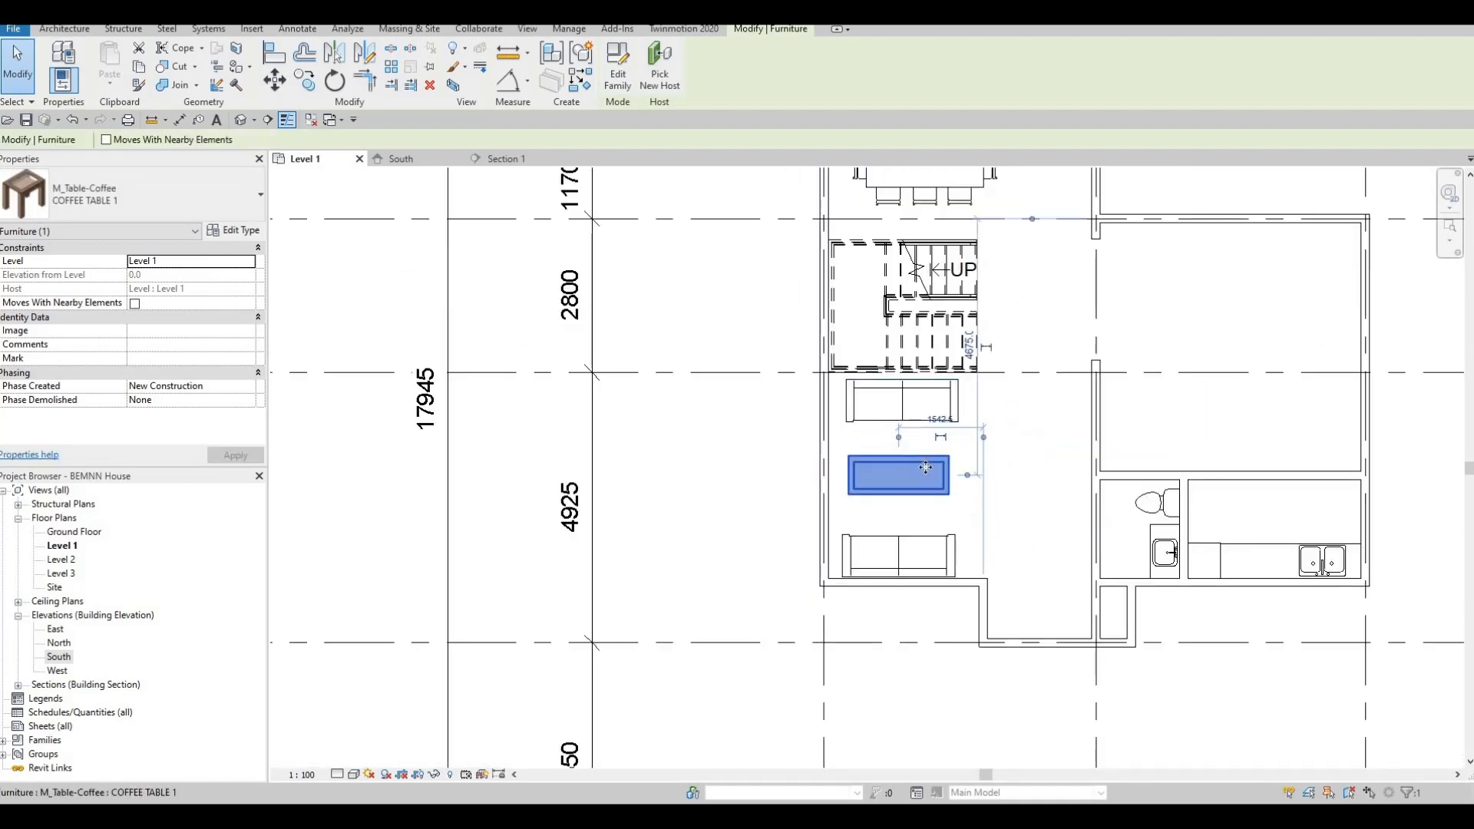
scroll(933, 452, "down", 3)
key("Escape")
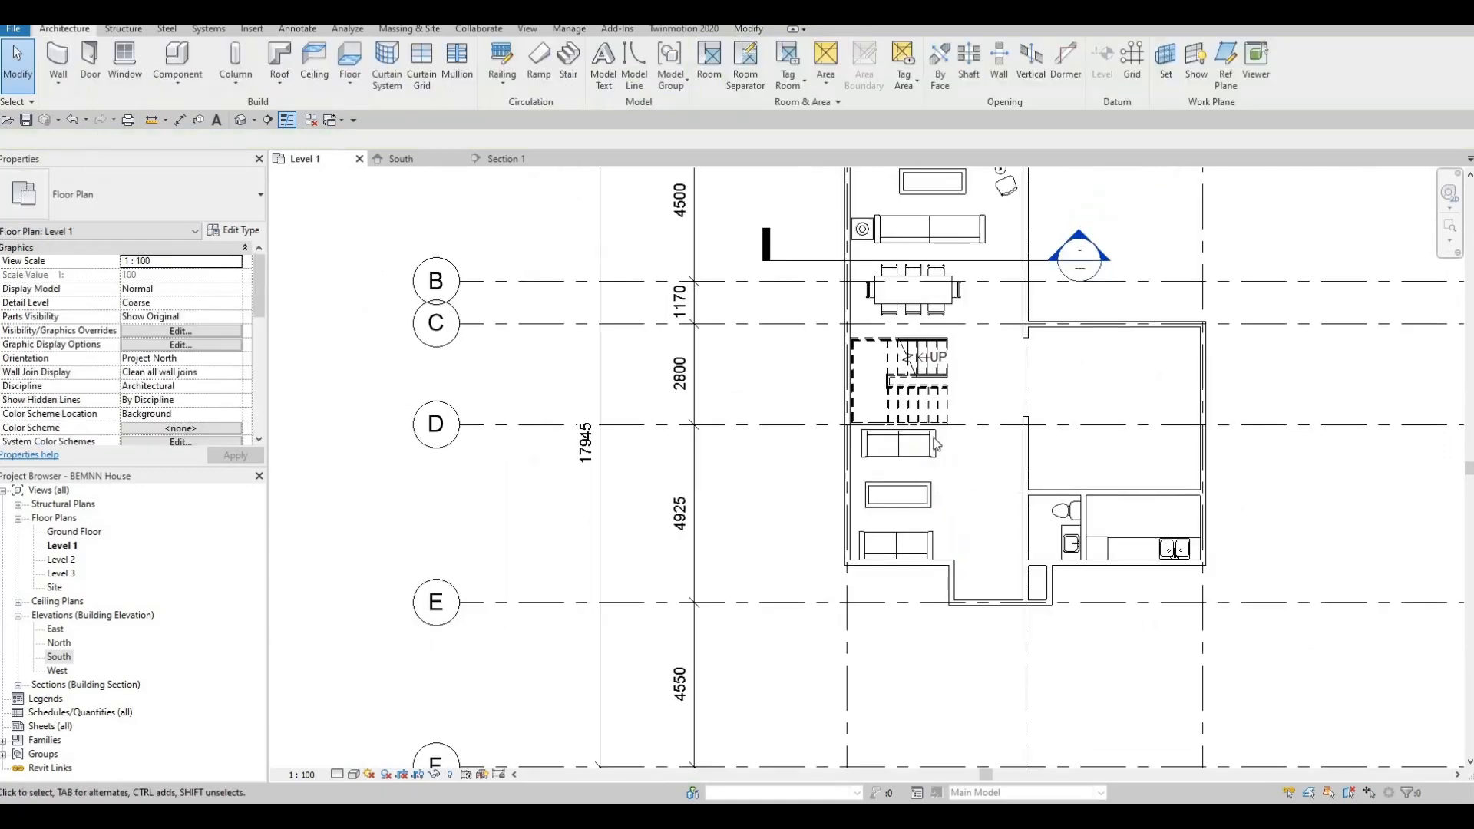
Examine the Level 1 layout from the upper living area and dining table down to the staircase and lower sofas.
scroll(890, 469, "up", 3)
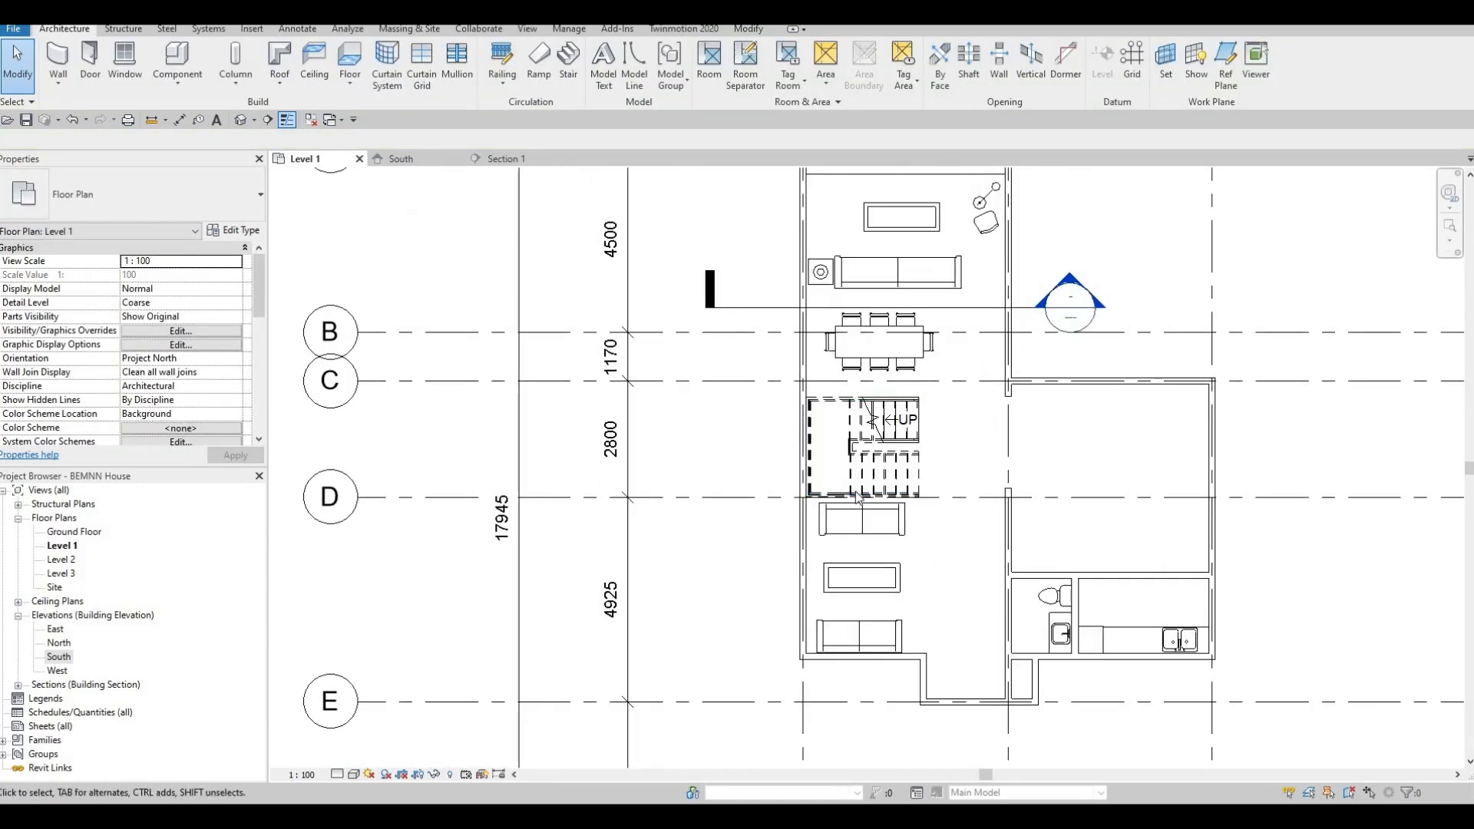
scroll(905, 547, "up", 3)
middle_click_drag(929, 369, 909, 649)
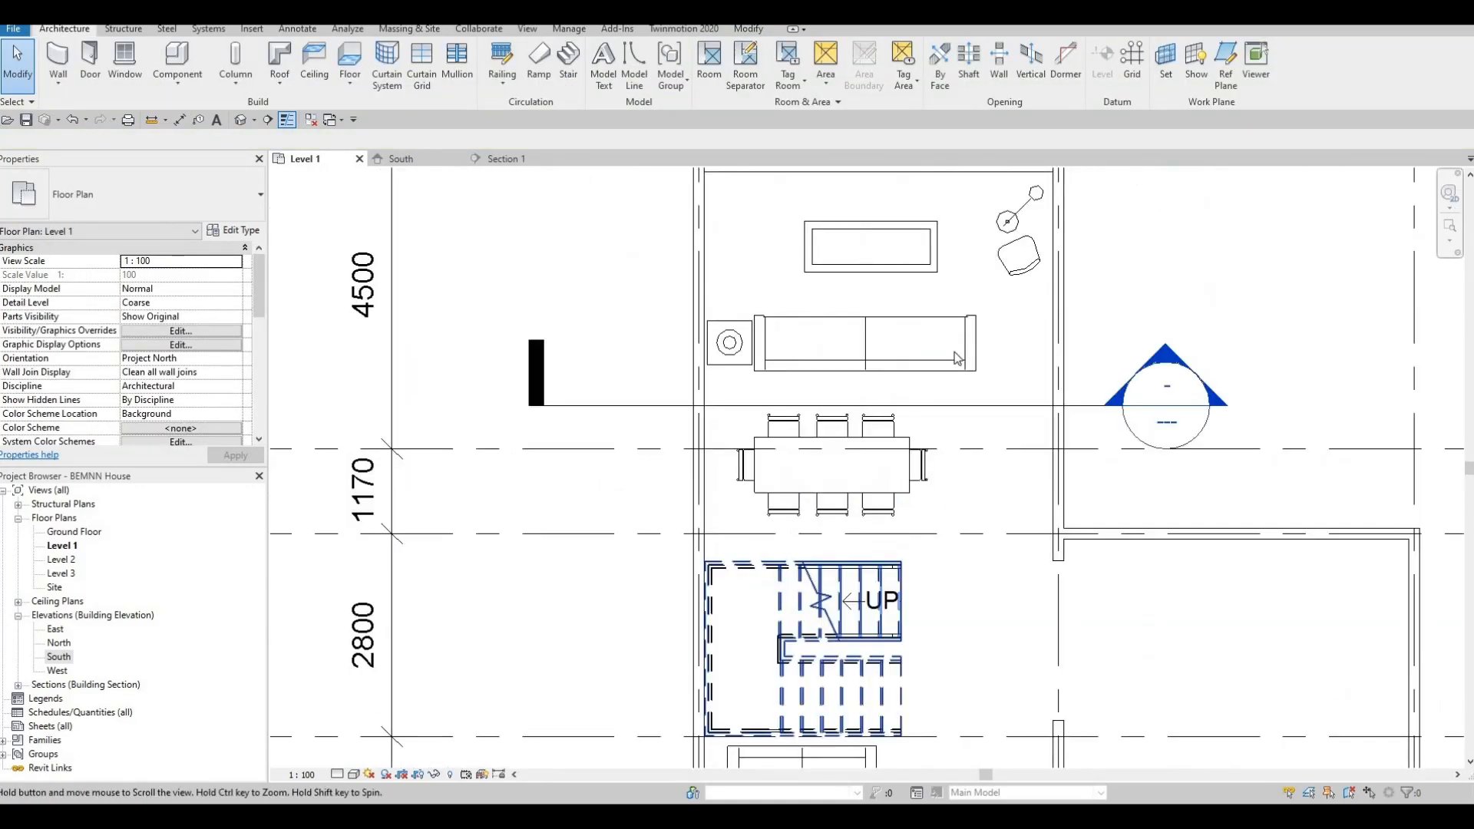
scroll(957, 359, "down", 2)
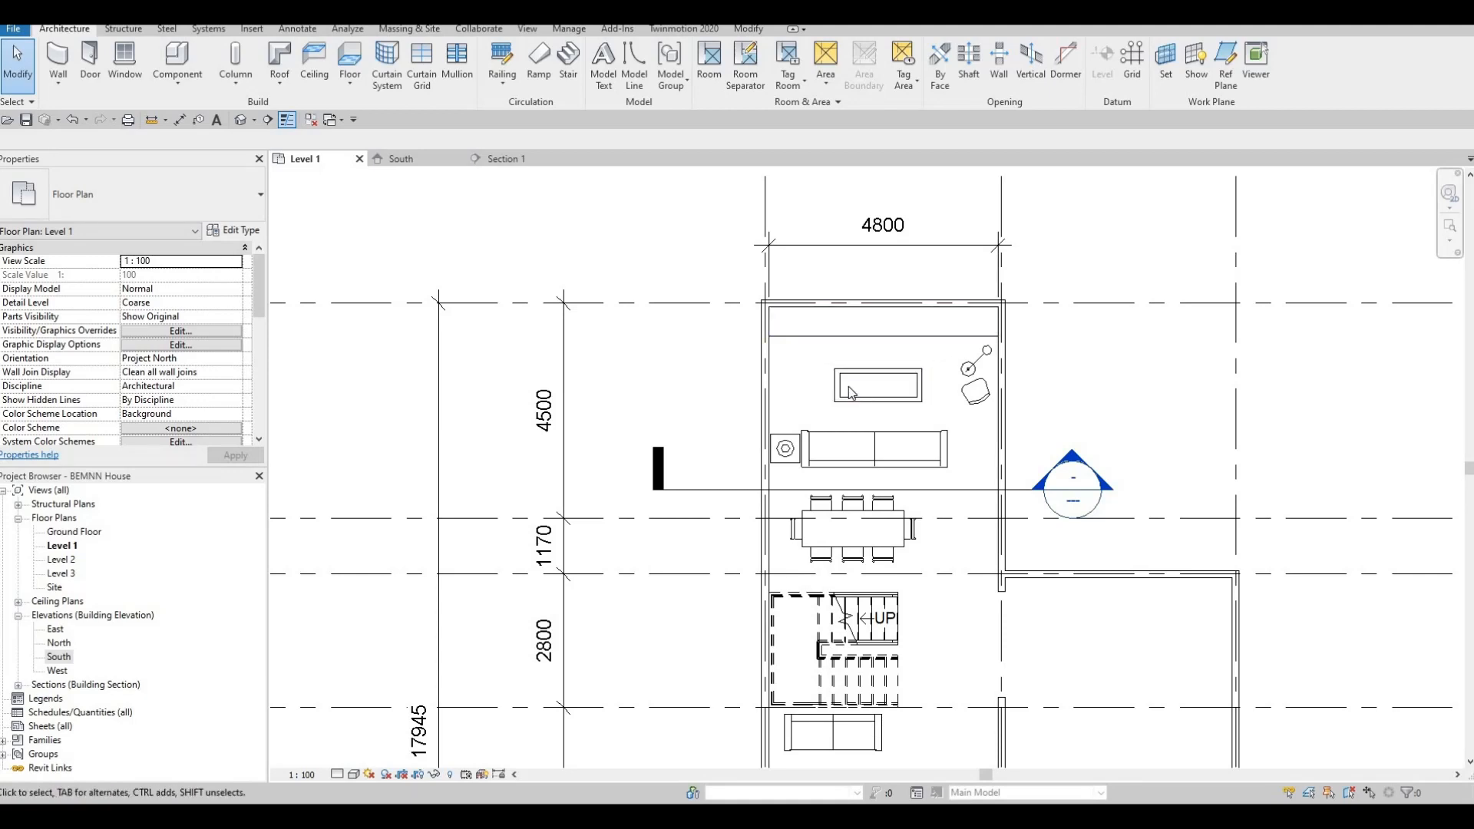
middle_click_drag(876, 532, 881, 406)
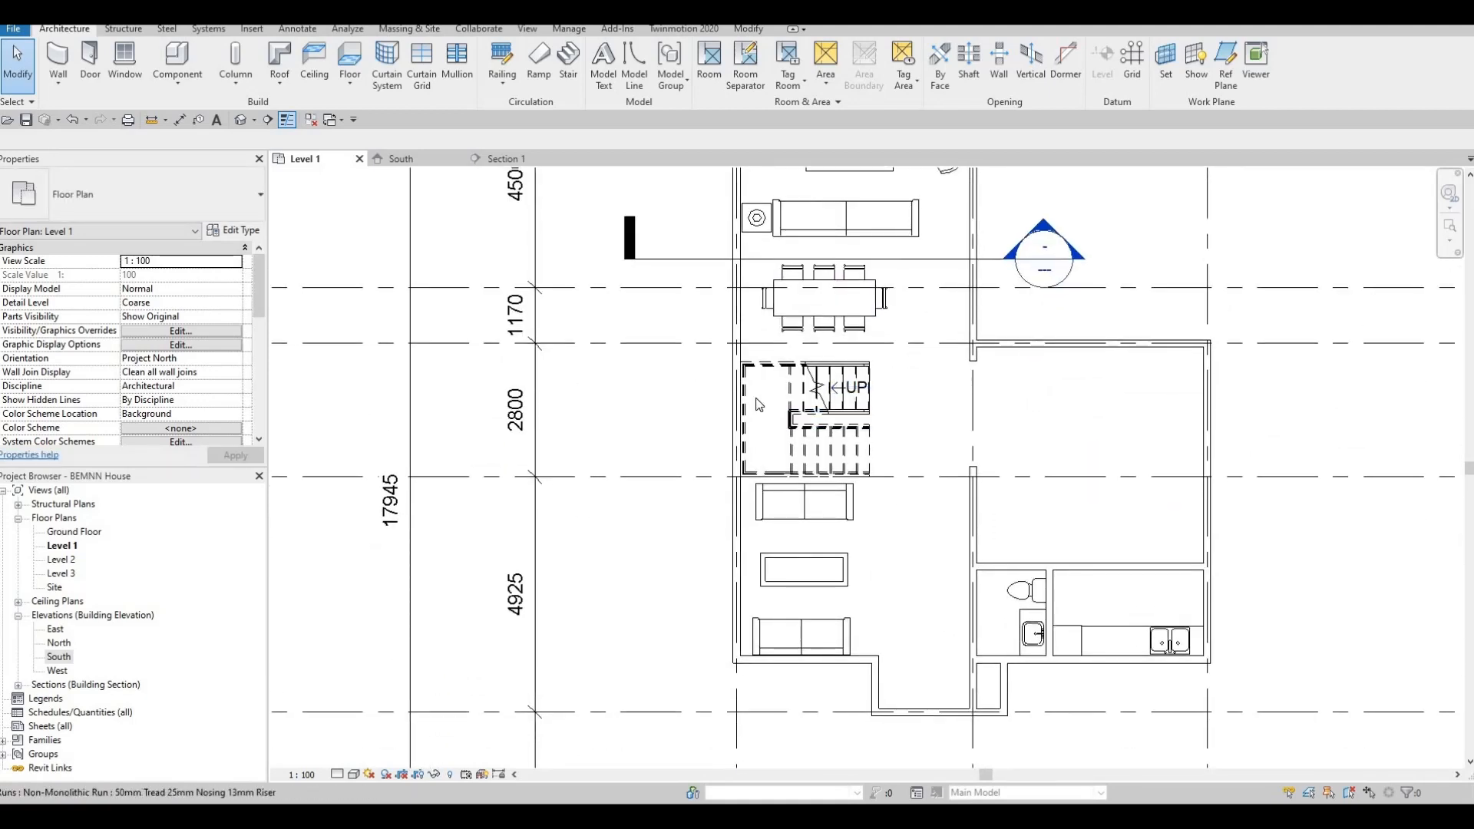
scroll(762, 403, "up", 2)
scroll(863, 465, "up", 2)
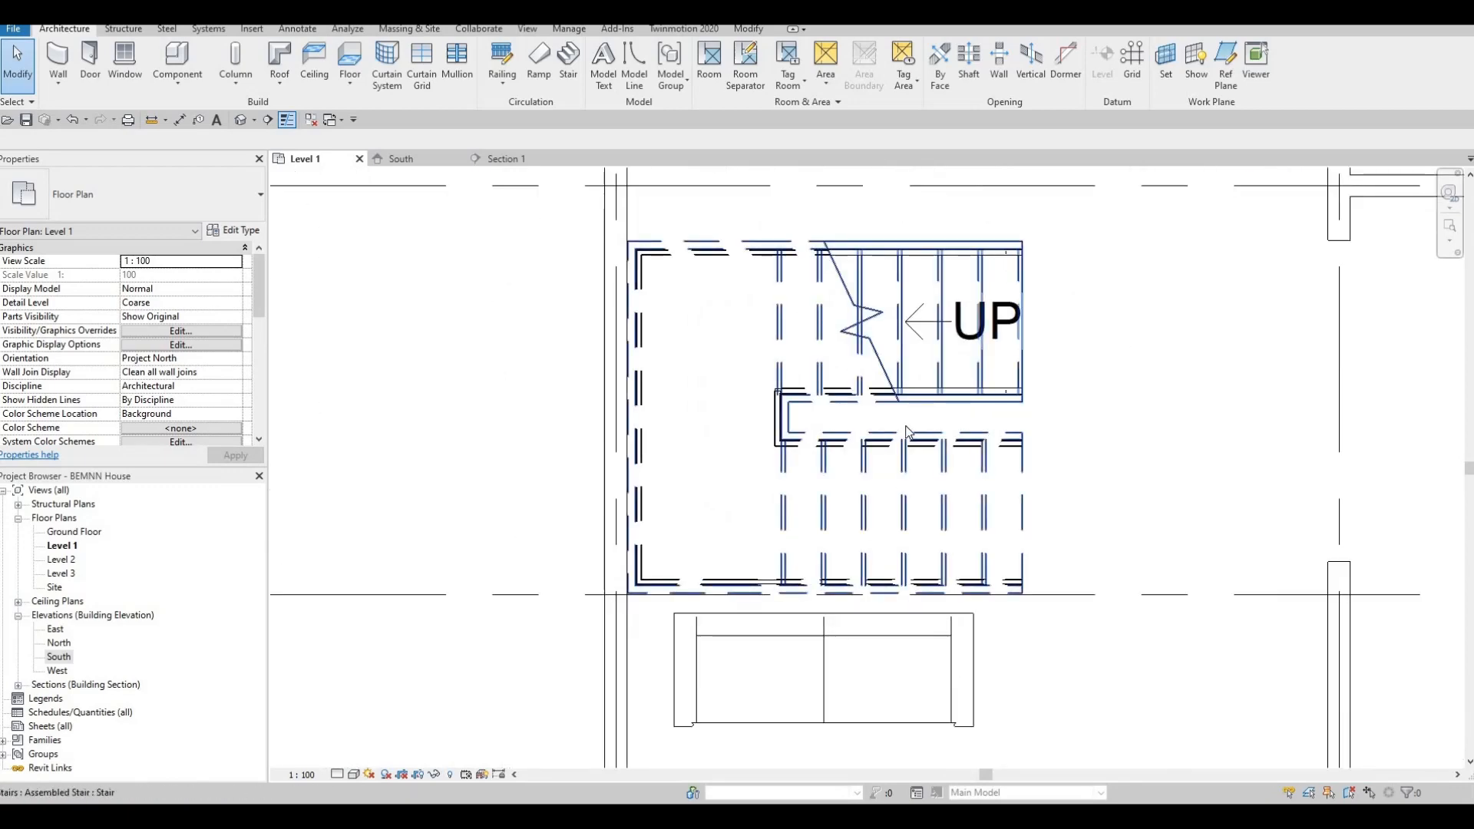
Edit the stair and stretch the first run's inner edge toward the second run, making it about 1140 mm wide.
left_click(819, 346)
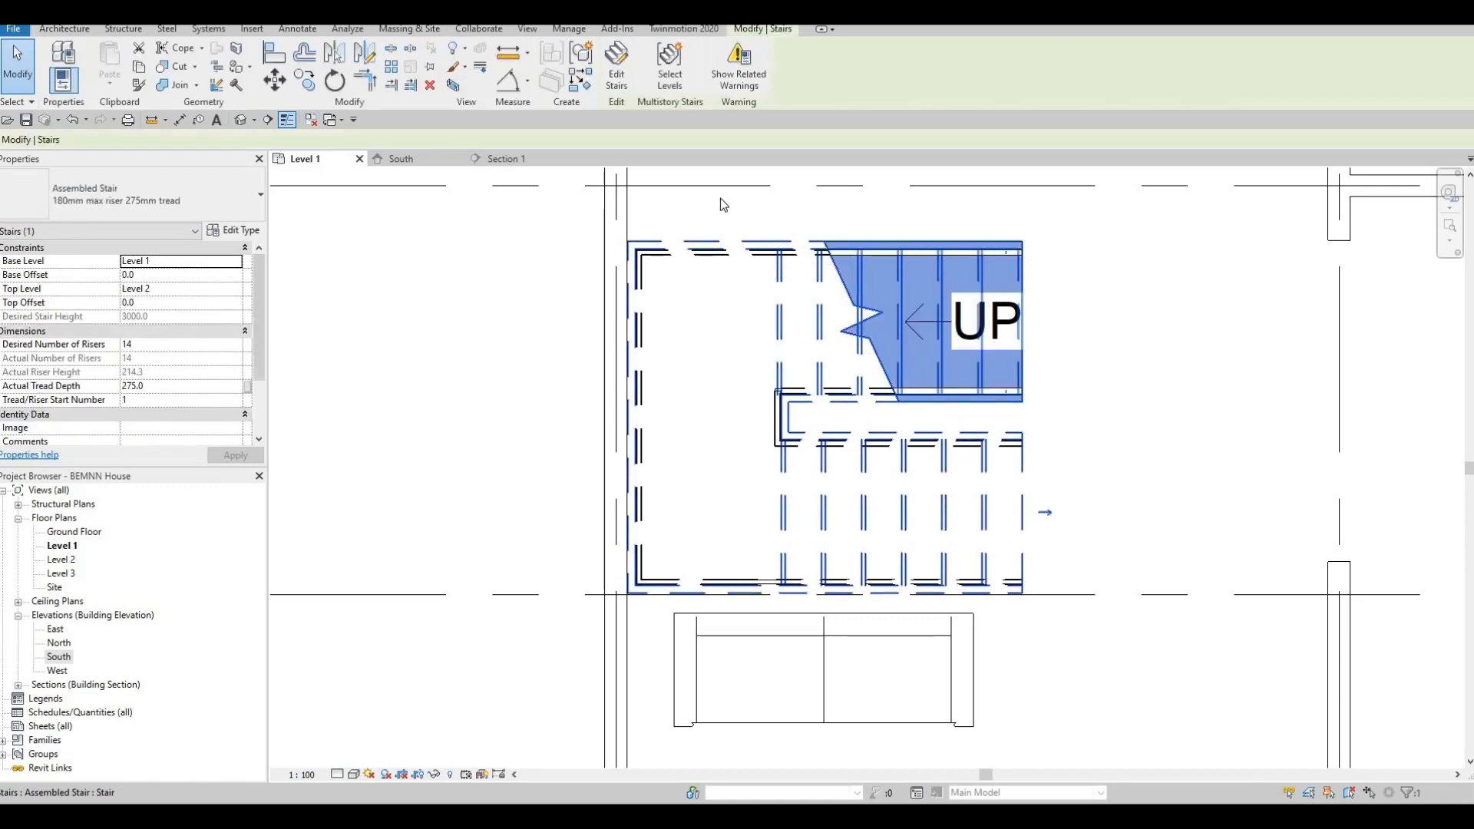
left_click(616, 69)
scroll(881, 301, "up", 2)
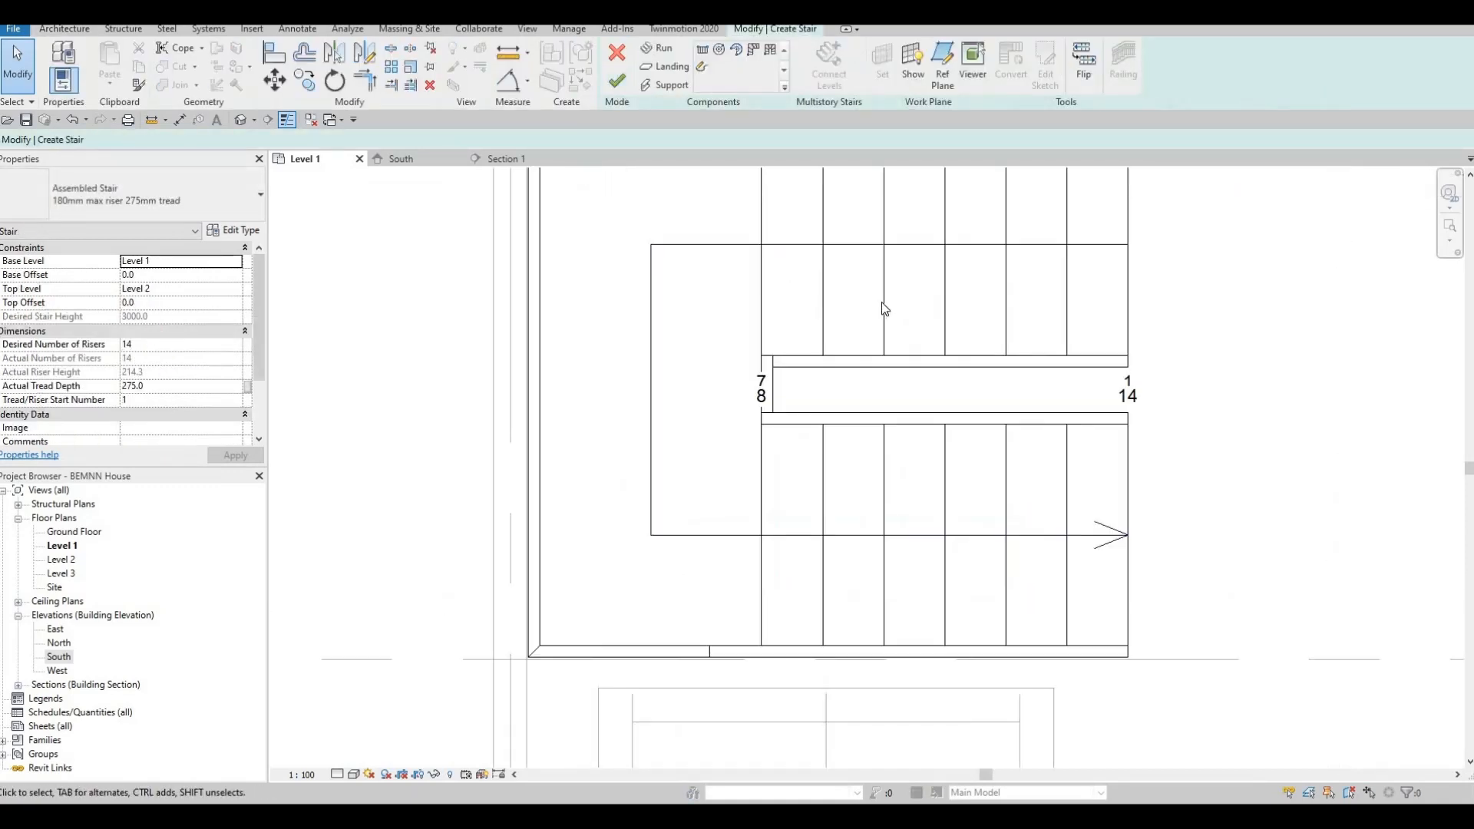
left_click(882, 308)
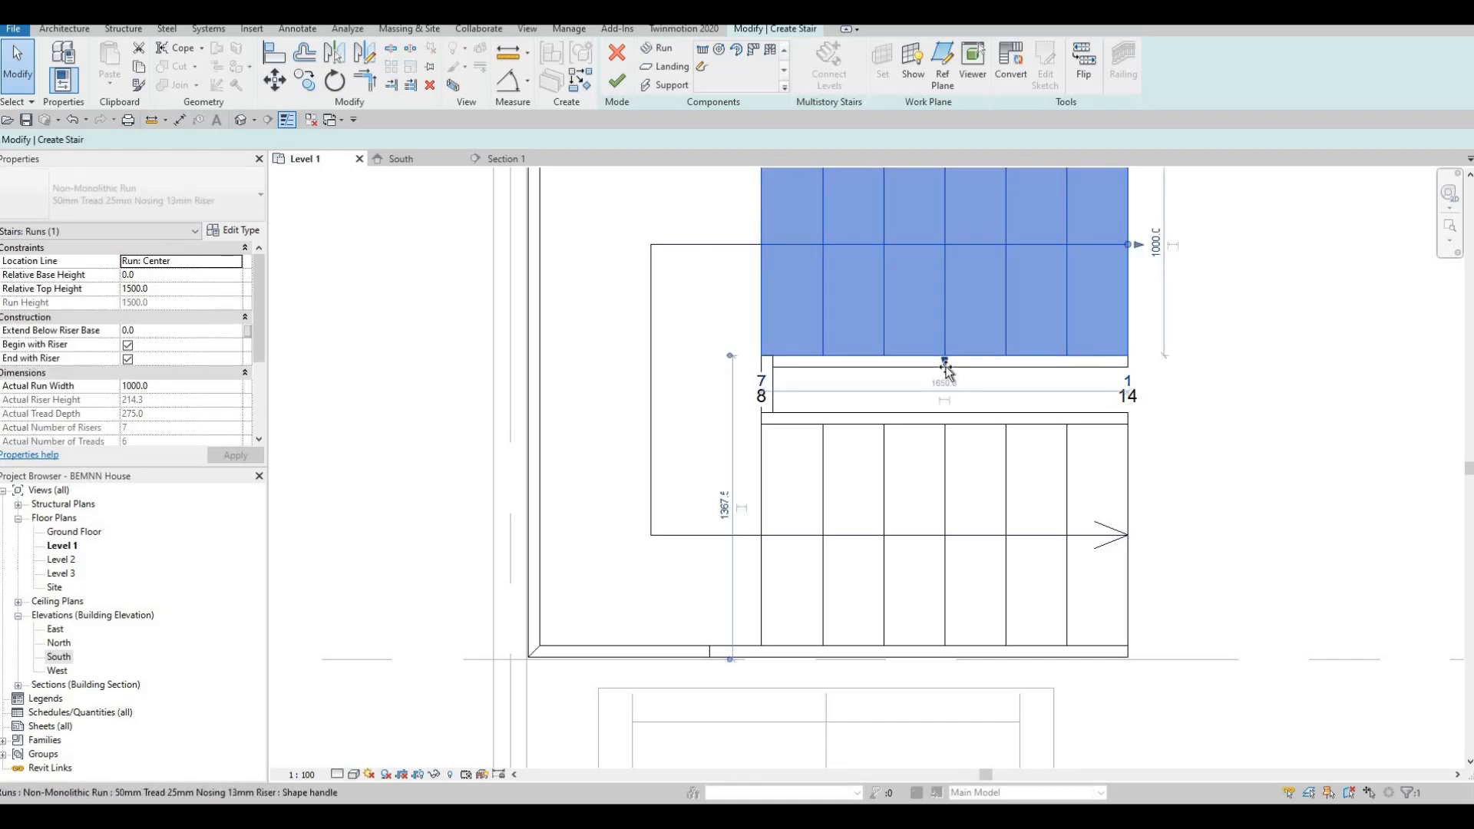
left_click_drag(948, 387, 946, 418)
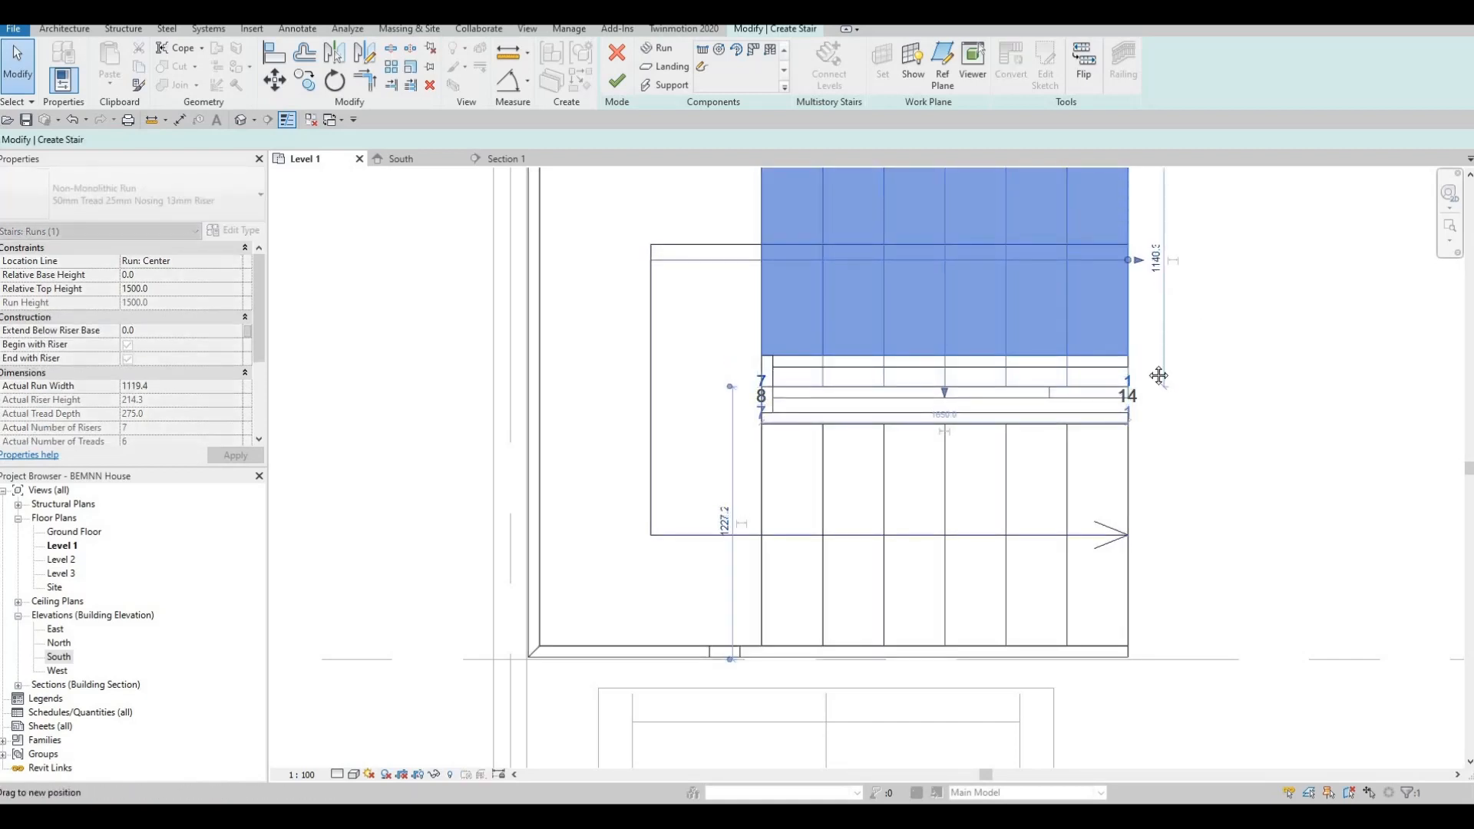
scroll(869, 567, "down", 2)
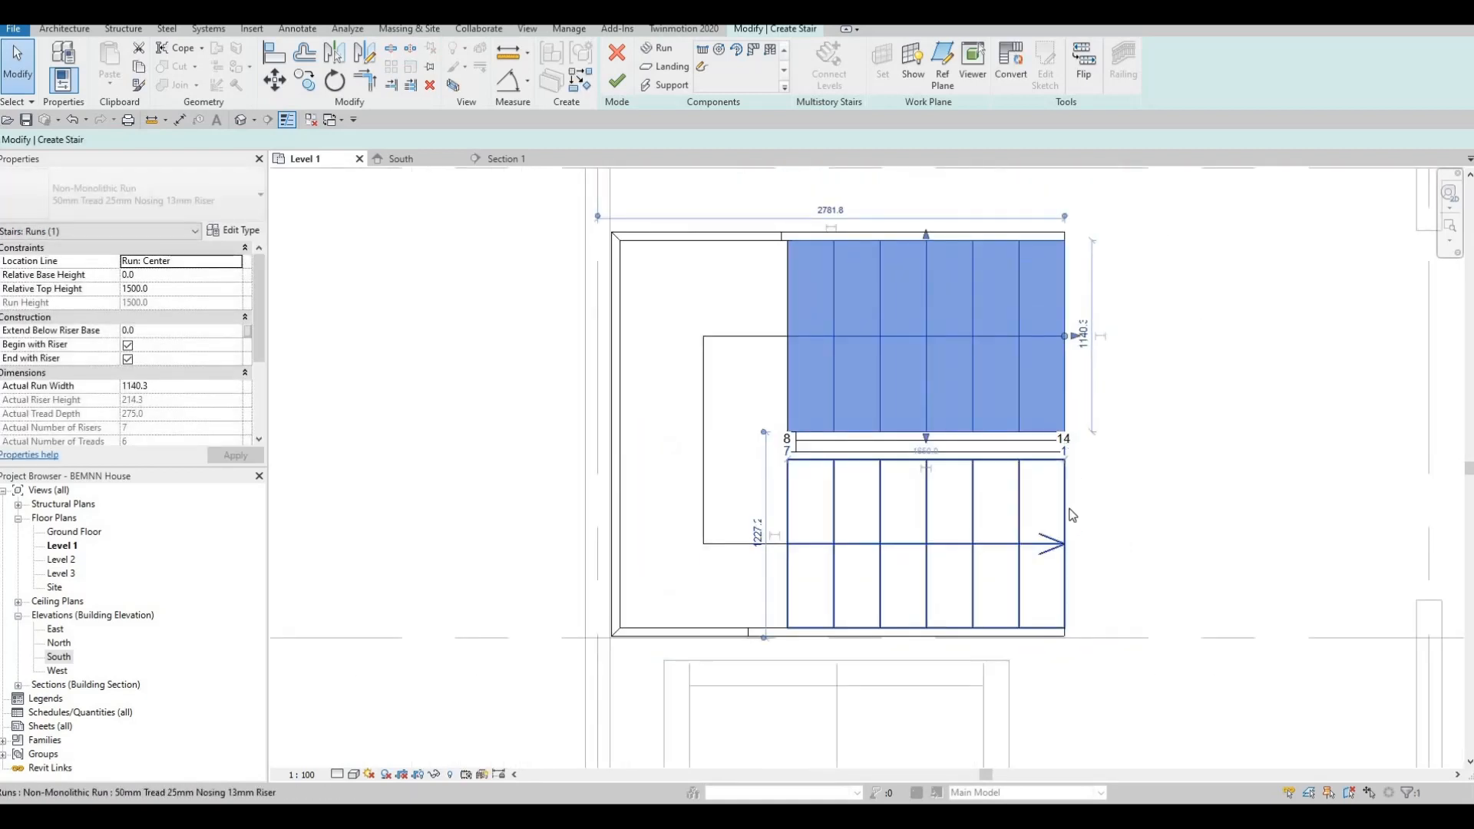
Set the first run's width to 1000 mm to match the second run.
left_click(1056, 585)
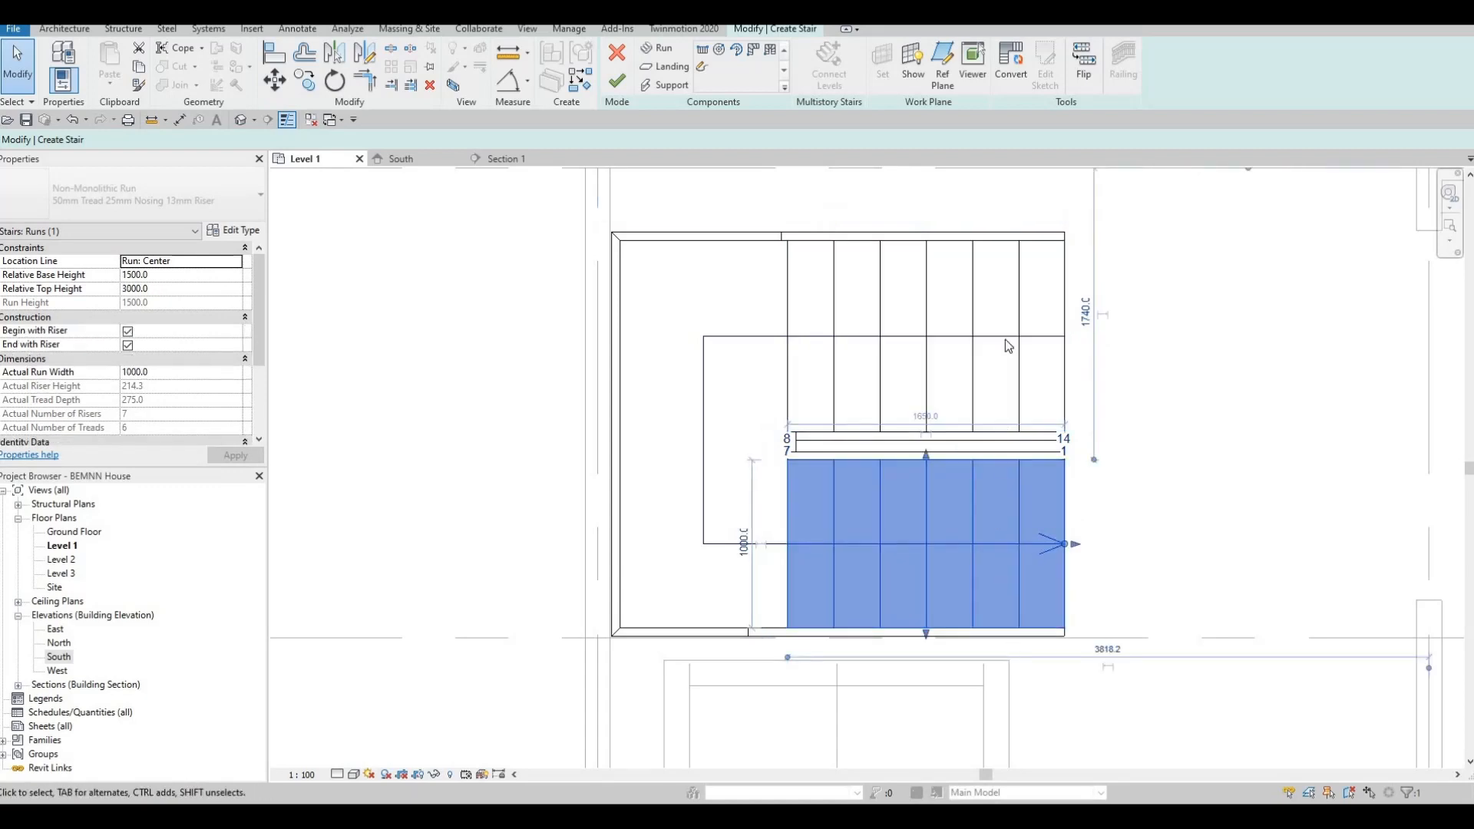
middle_click_drag(1015, 288, 1017, 379)
left_click(1057, 413)
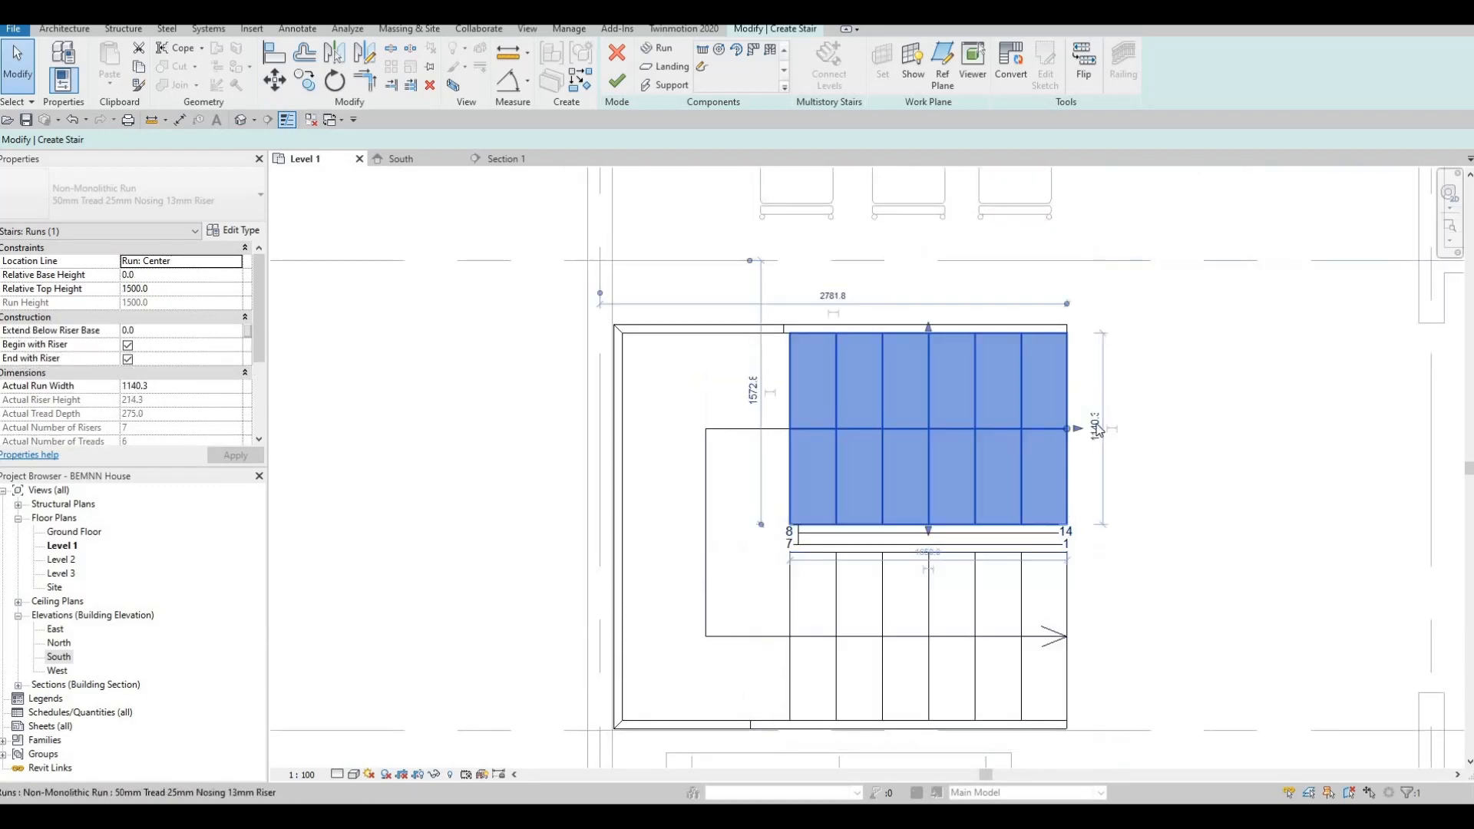
left_click(1095, 423)
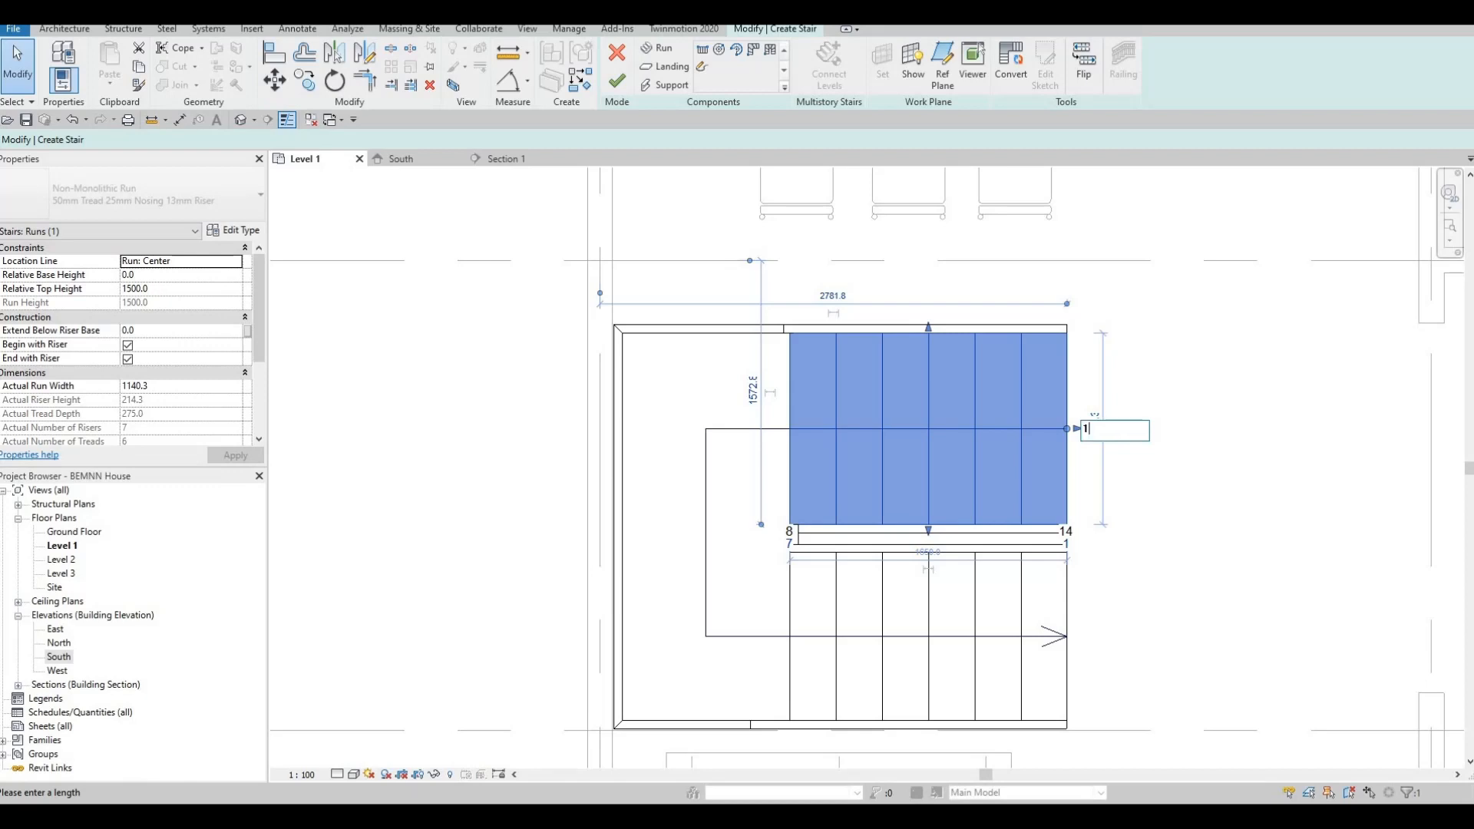
type("1000")
key("Return")
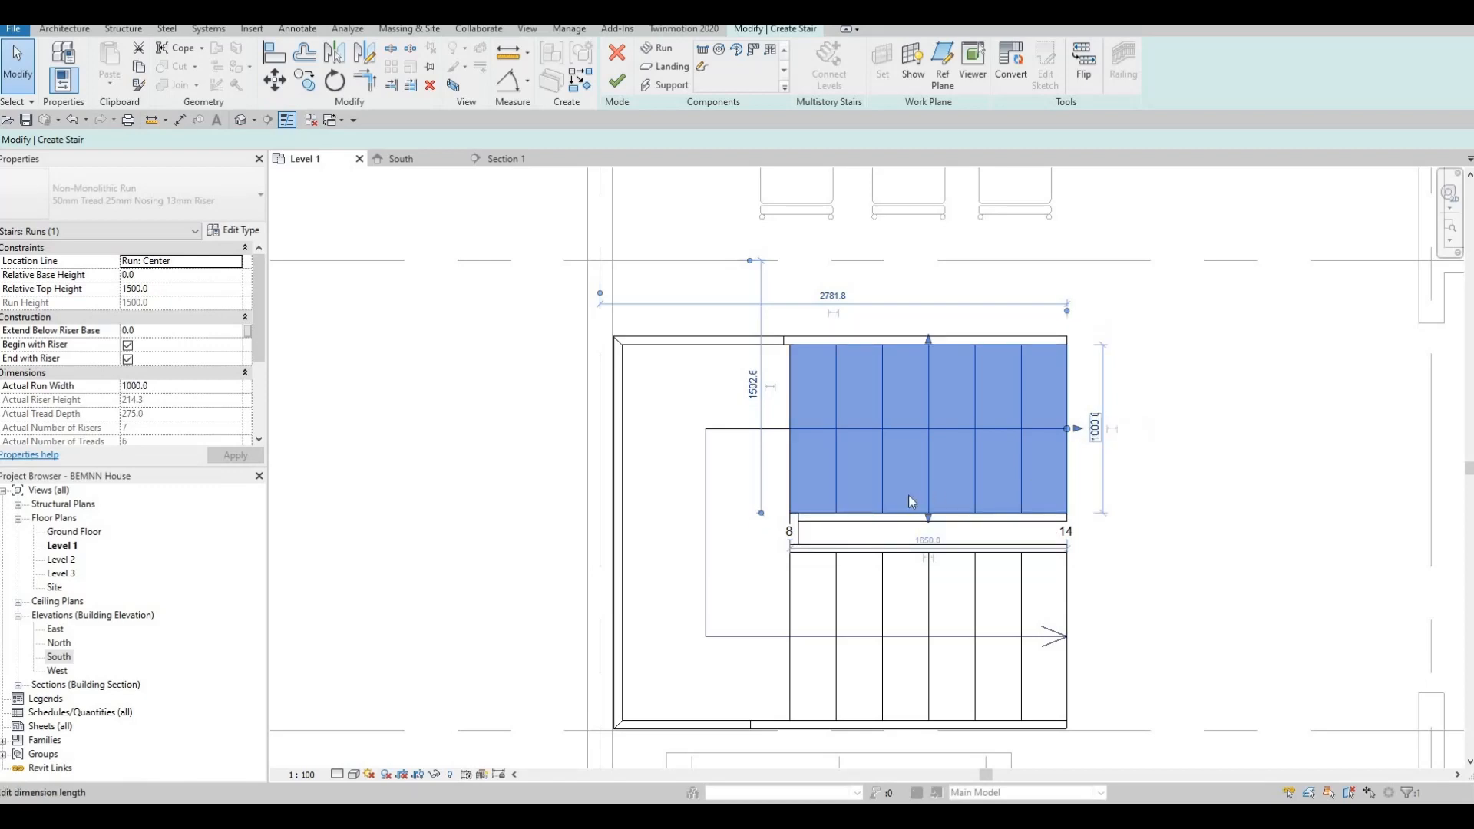
key("Escape")
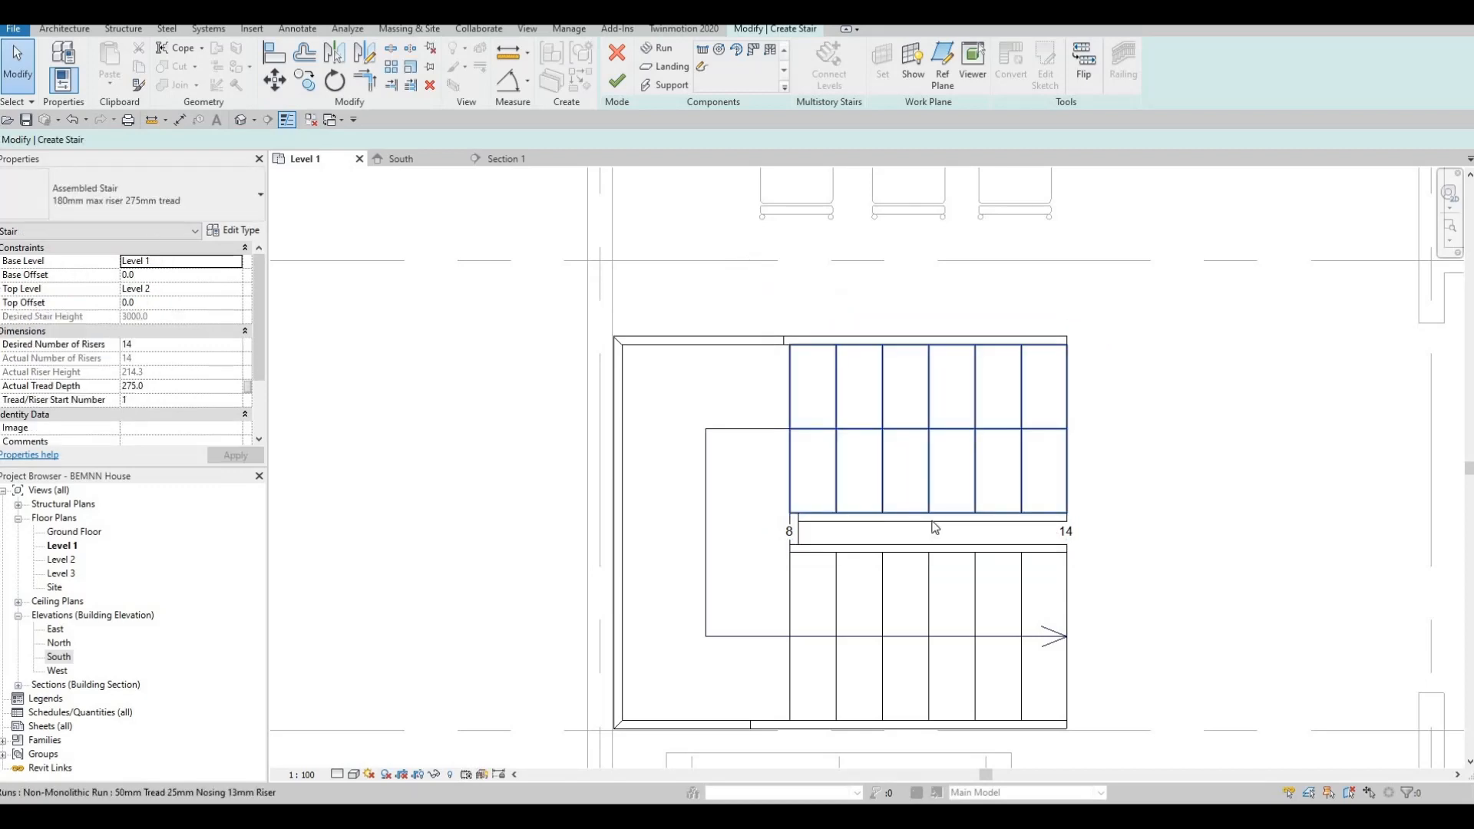
Stretch the first run's inner edge closer to the second run and pull its outer edge inward, making it about 1001 mm wide.
left_click(898, 516)
scroll(898, 534, "up", 2)
left_click_drag(950, 522, 950, 546)
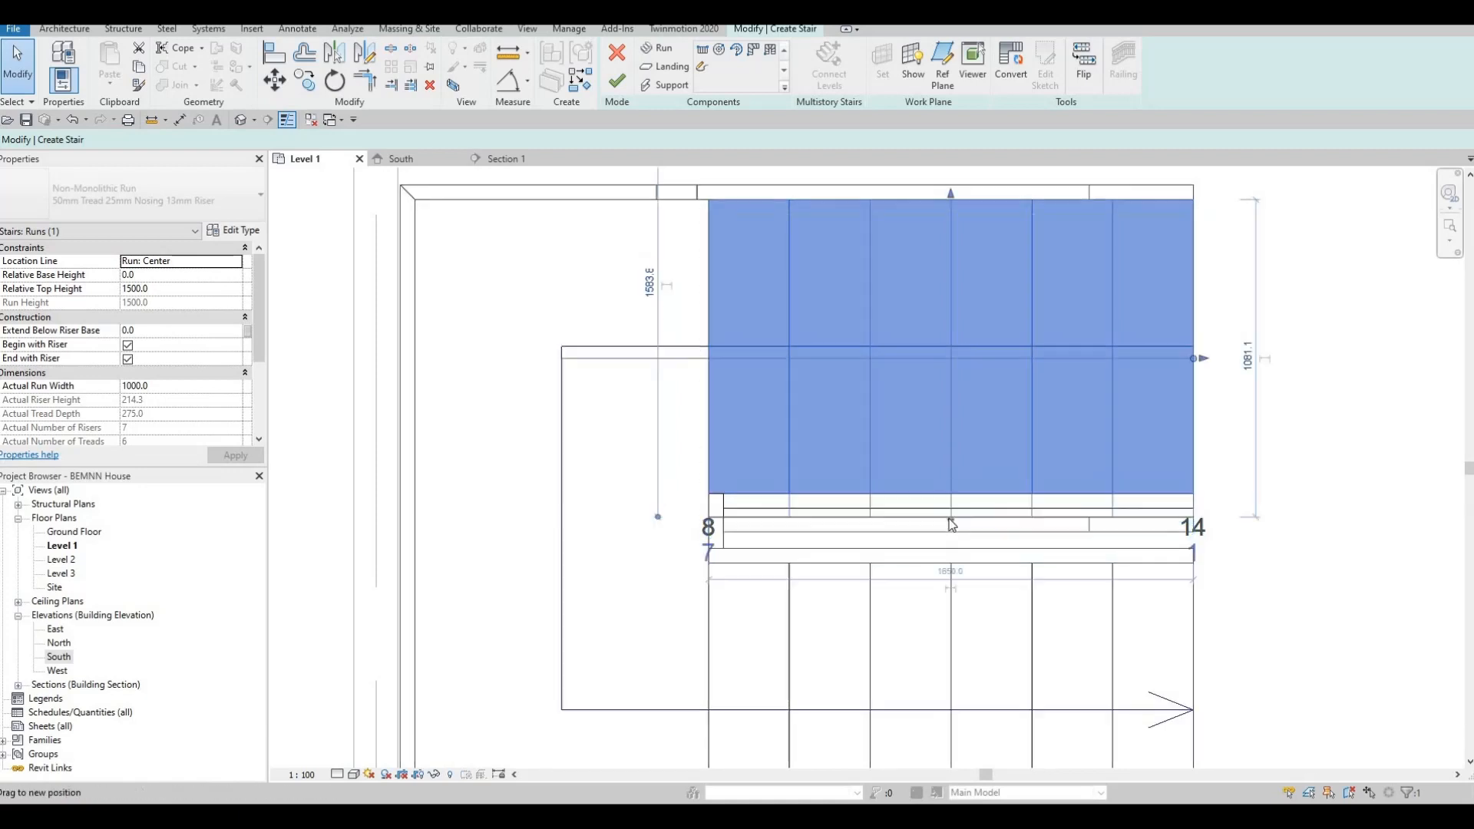
middle_click_drag(952, 197, 951, 316)
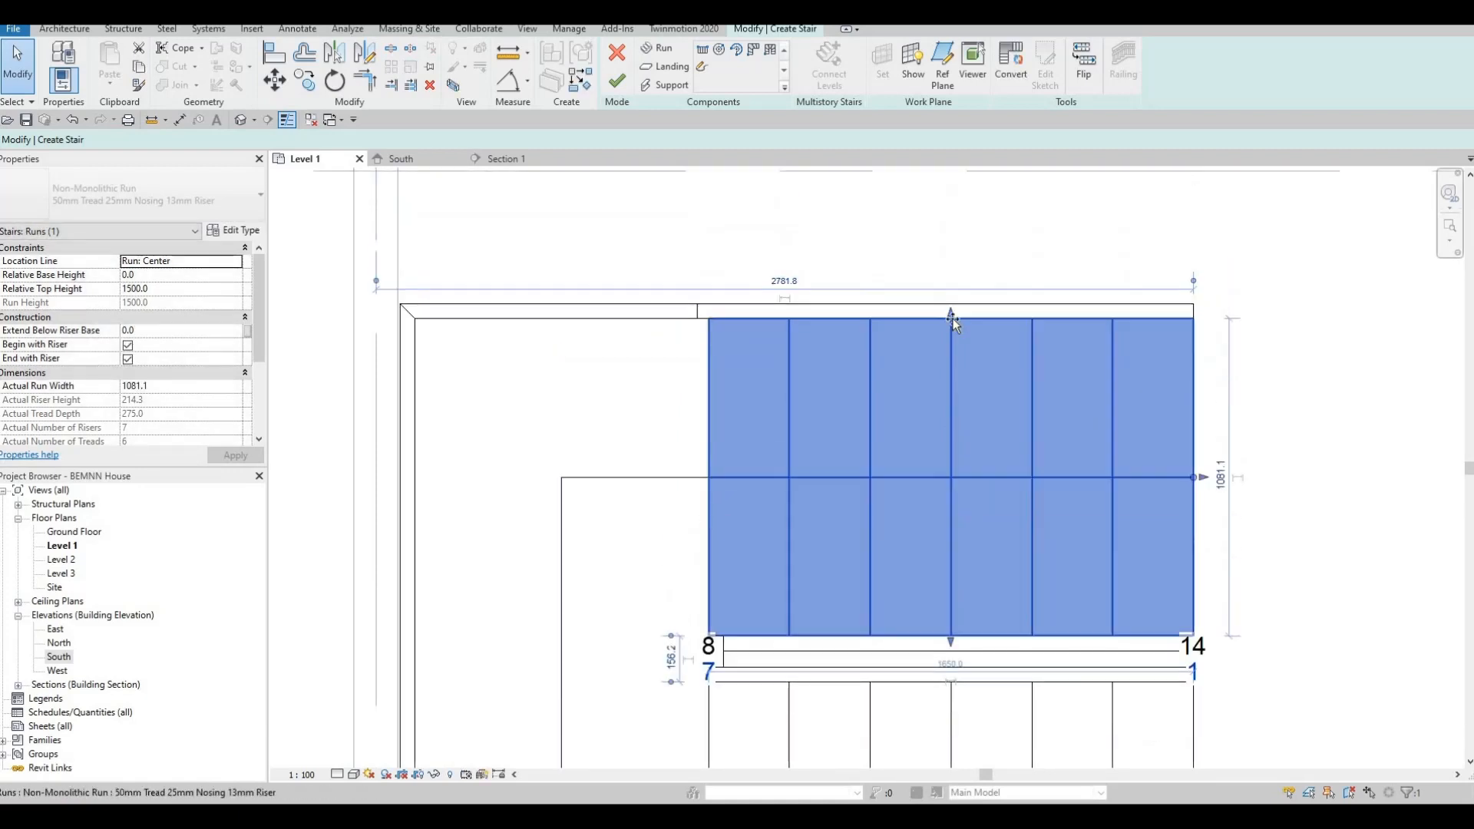
left_click_drag(952, 318, 952, 329)
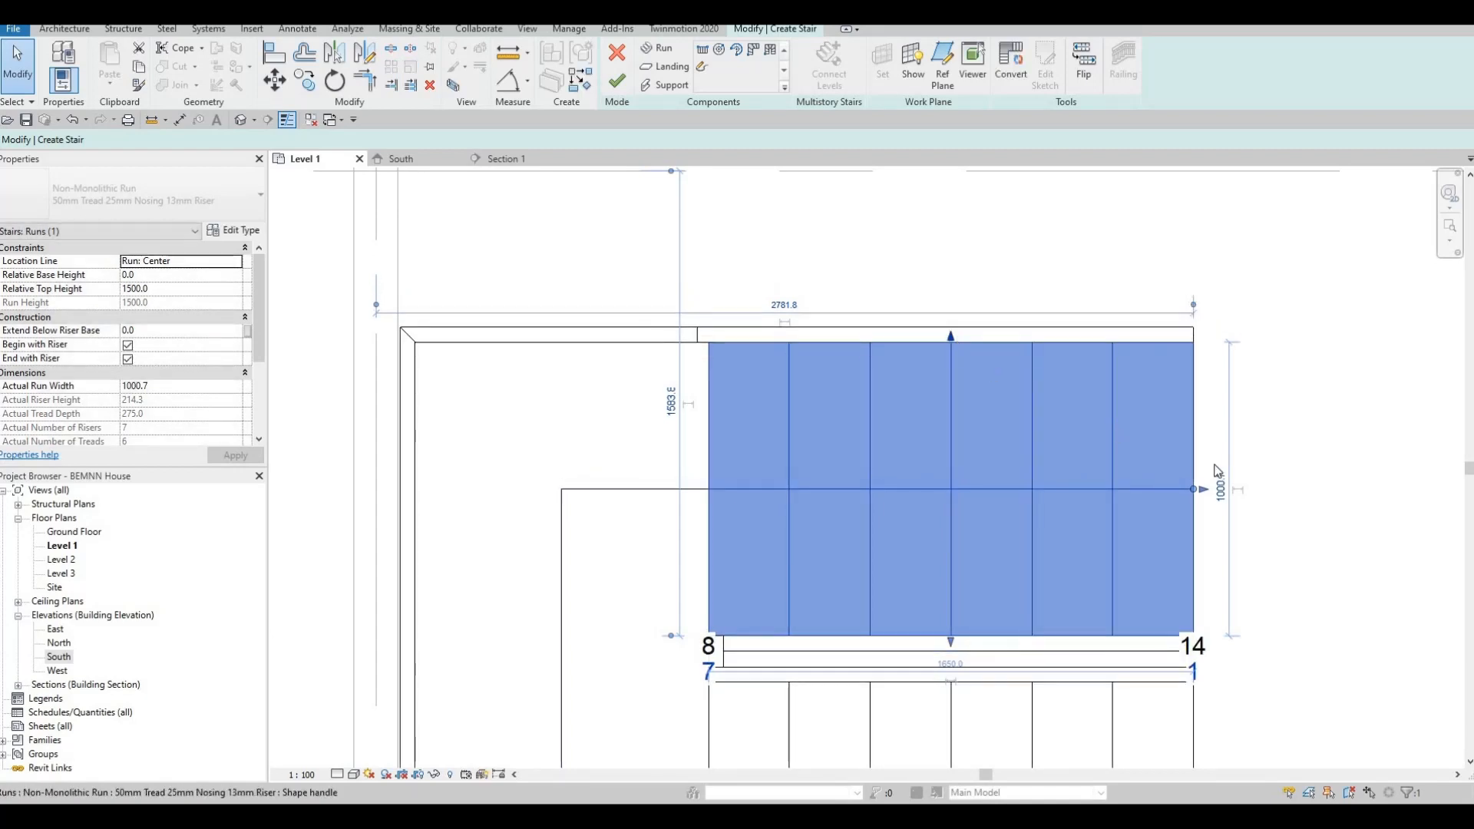
Set the first run's width to exactly 1000 mm and finish the stair edit.
left_click(1221, 488)
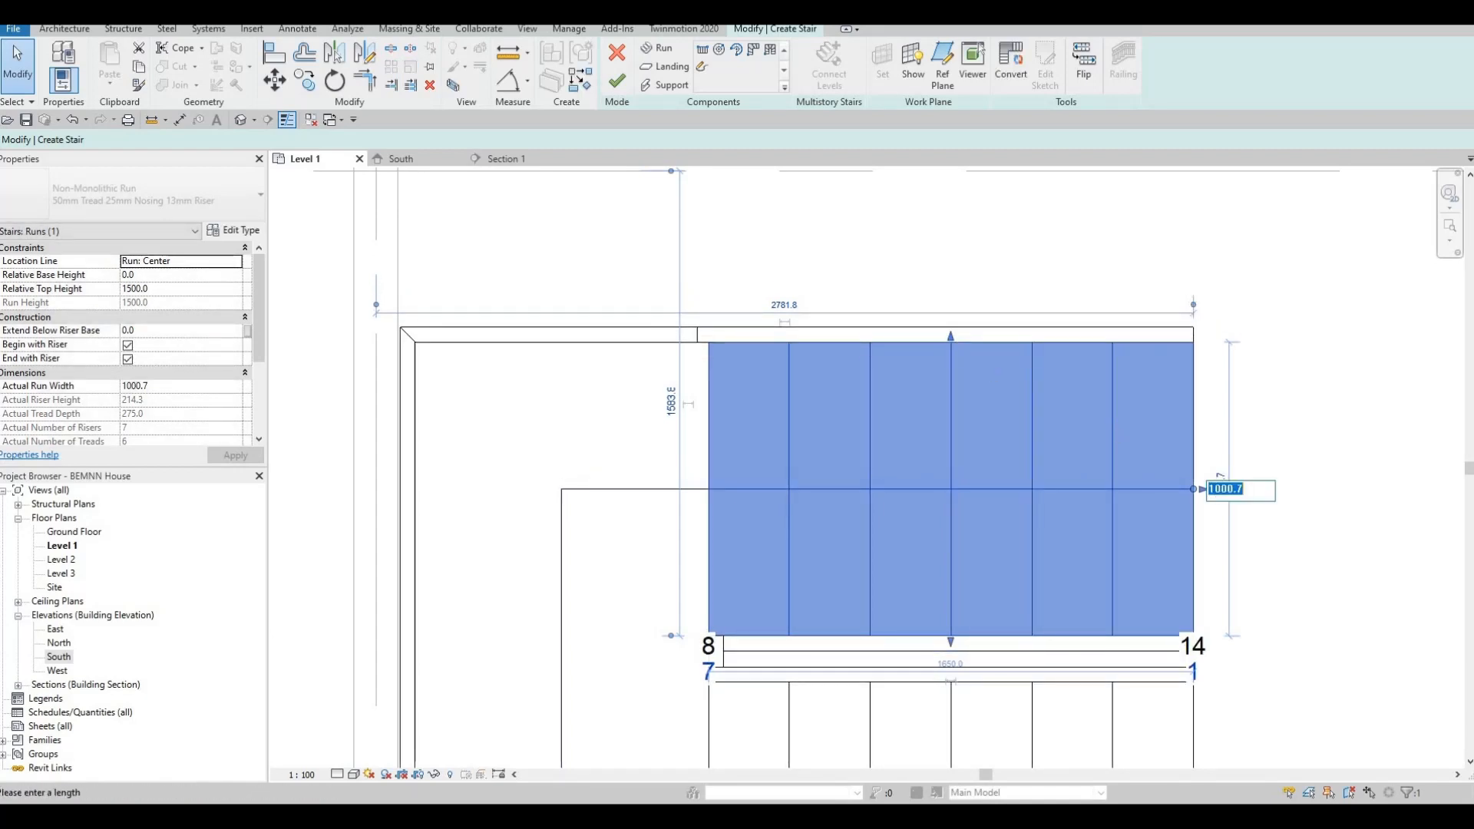
type("1000")
key("Return")
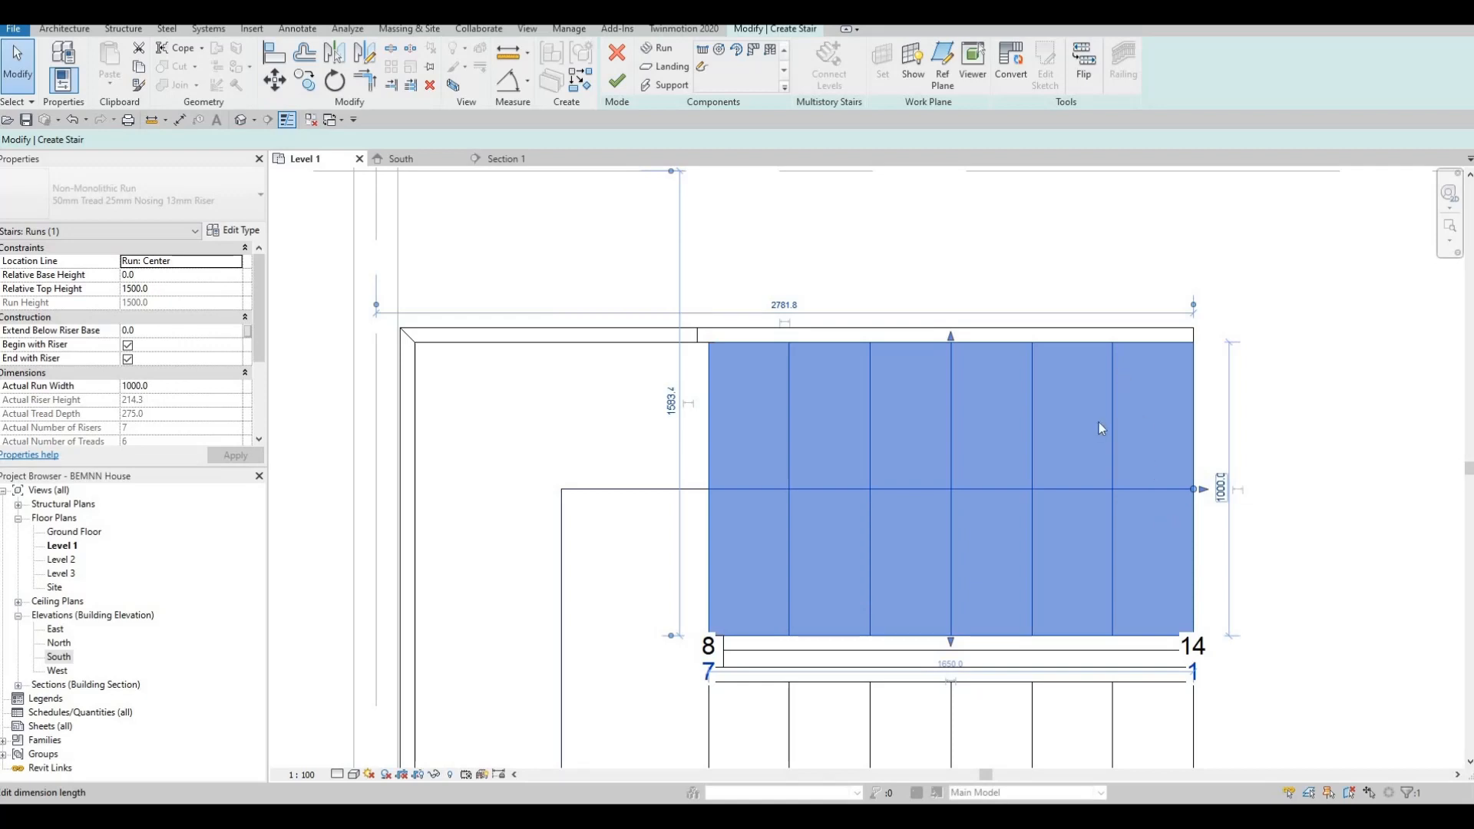
key("Escape")
scroll(1046, 323, "down", 3)
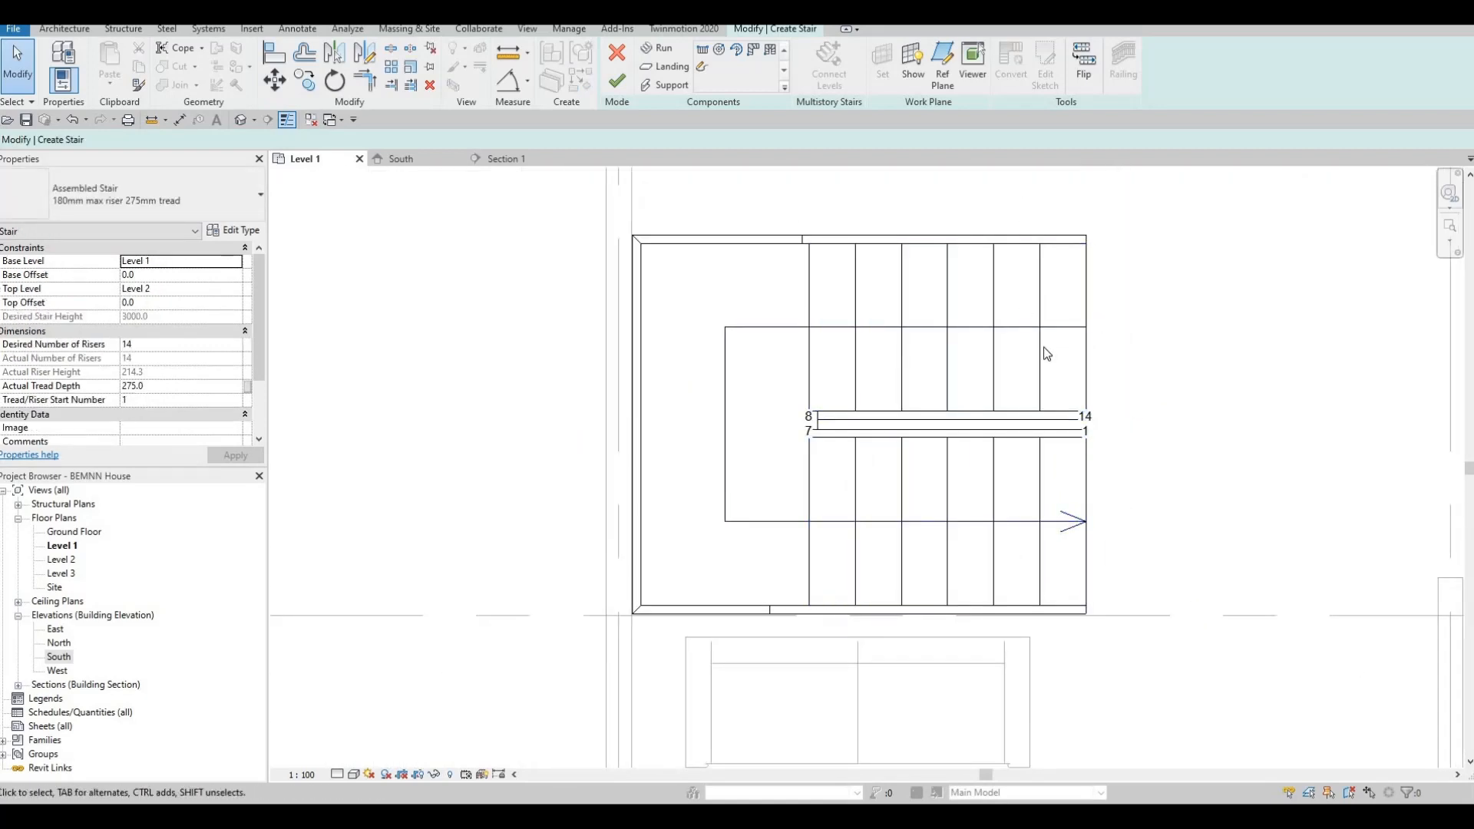
scroll(1097, 503, "down", 1)
middle_click_drag(1097, 503, 1031, 643)
scroll(969, 513, "down", 1)
middle_click_drag(990, 406, 898, 368)
scroll(957, 470, "down", 1)
left_click(617, 80)
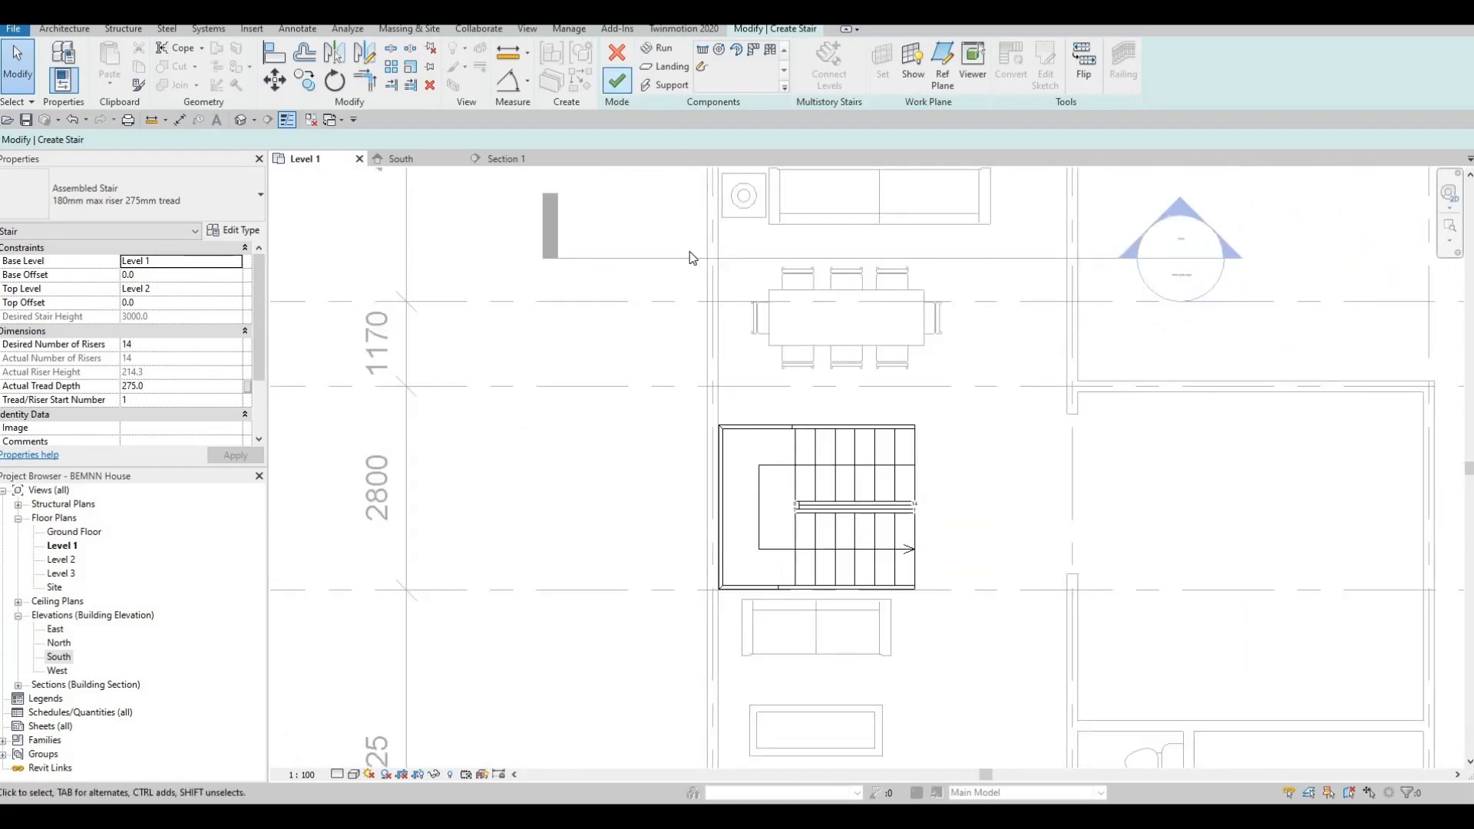
Examine the finished staircase and its clearance to the dining table and the lower sofas.
middle_click_drag(802, 473, 791, 434)
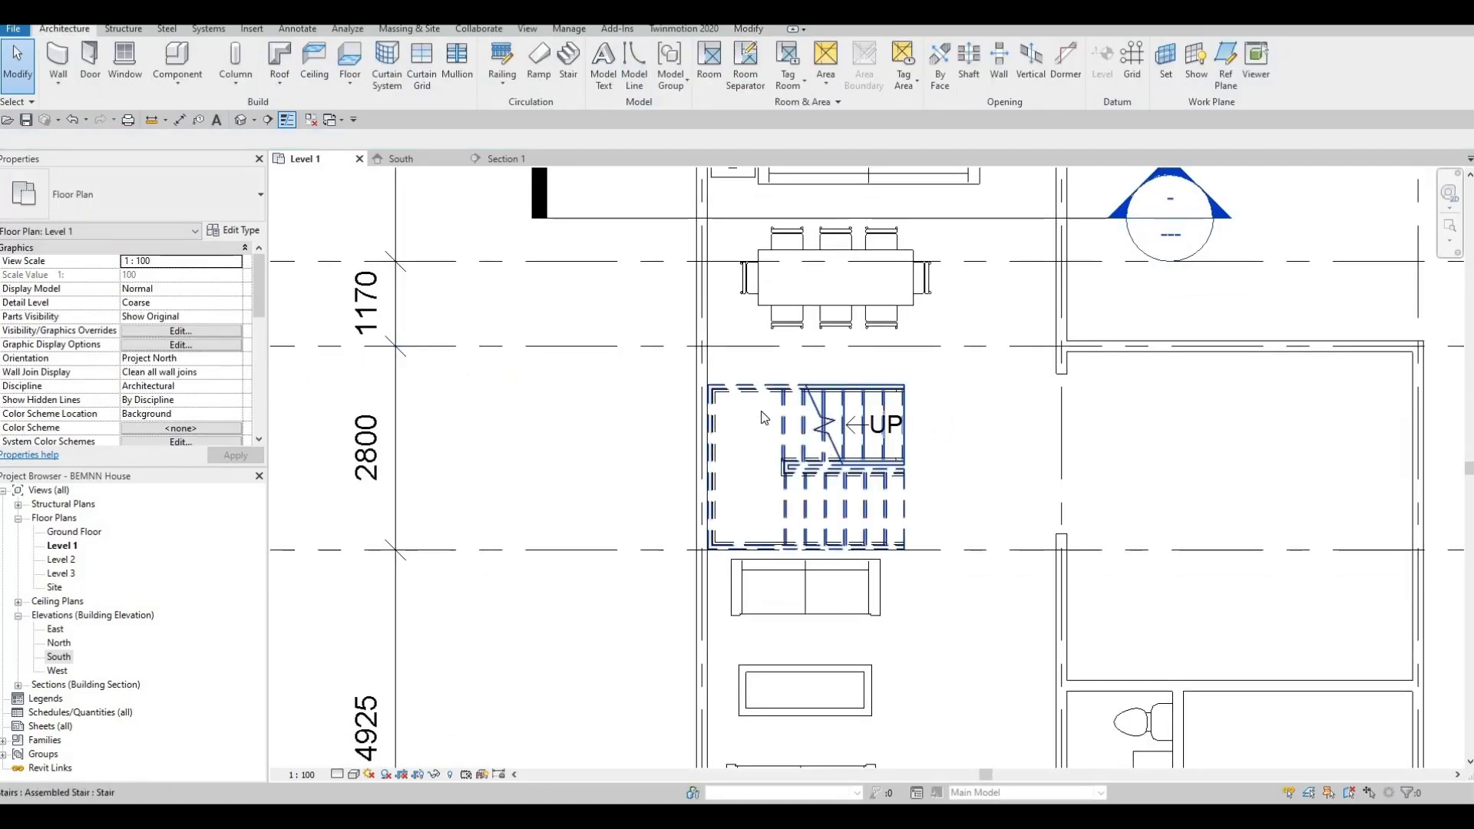
scroll(749, 415, "up", 1)
scroll(762, 426, "up", 2)
scroll(790, 487, "down", 2)
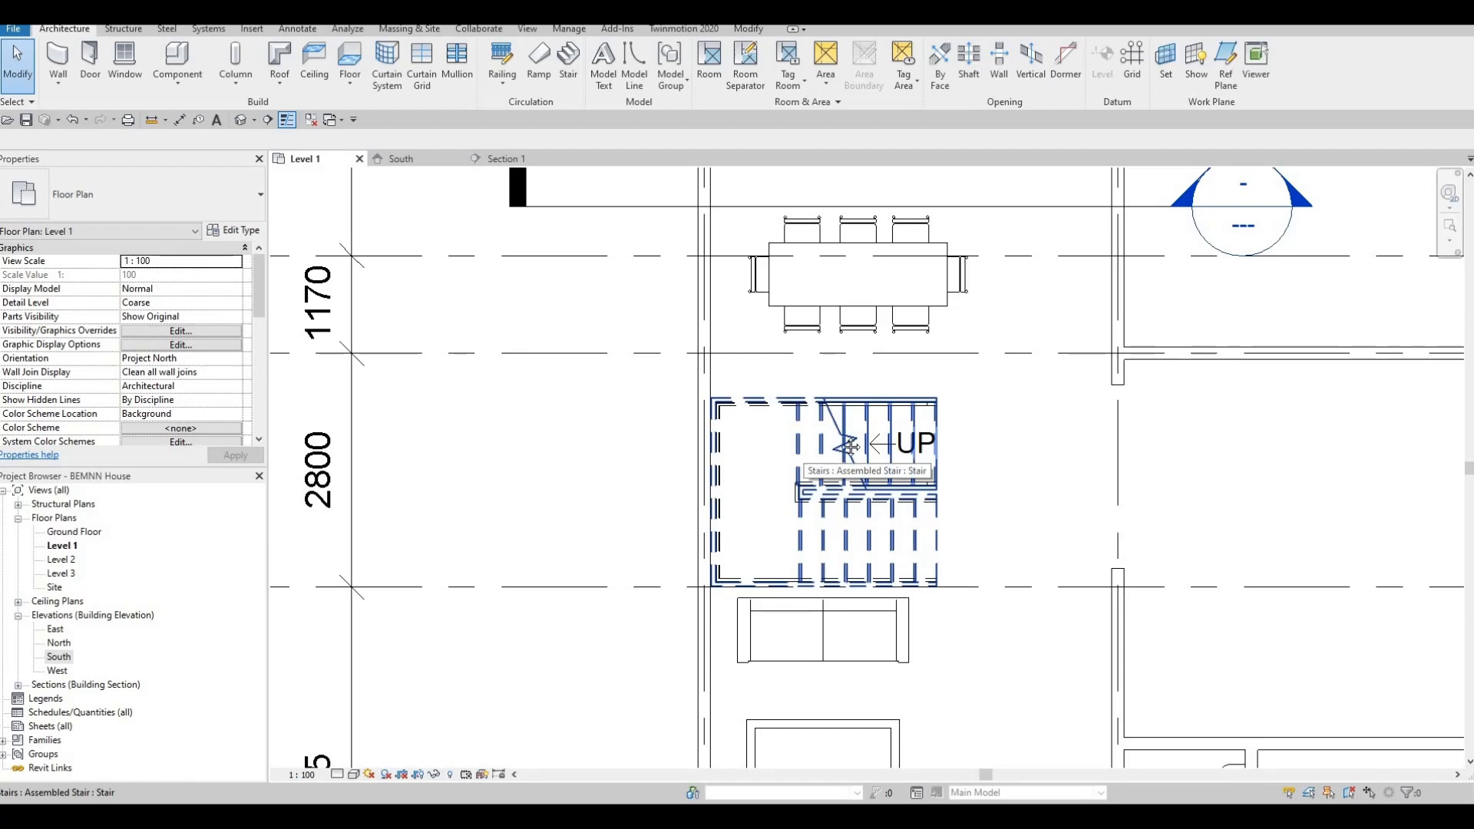
scroll(768, 515, "down", 2)
scroll(766, 514, "down", 2)
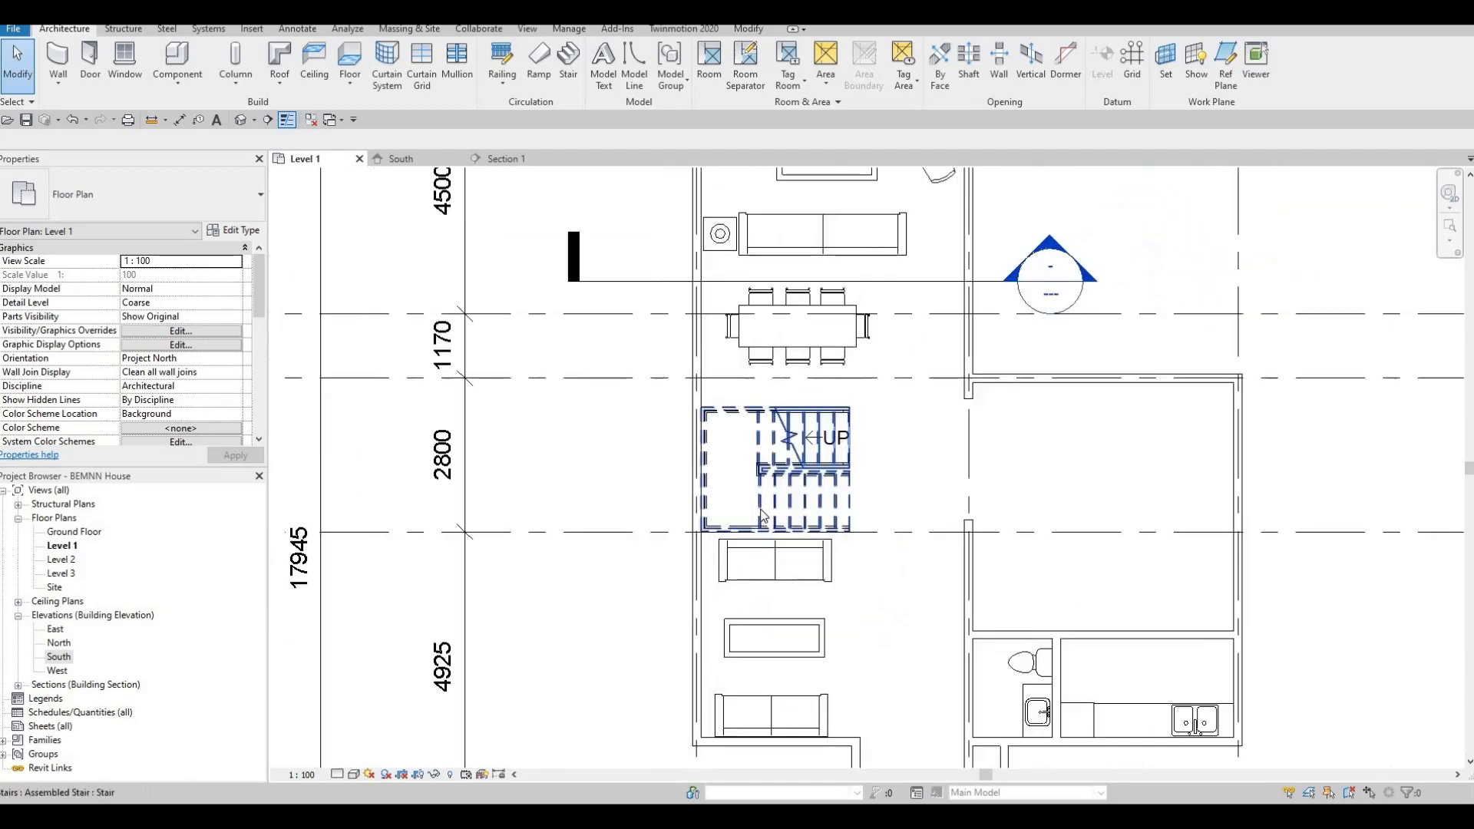
scroll(772, 353, "down", 1)
Nudge the dining table and its eight chairs down toward the staircase and slightly to the left.
scroll(772, 353, "up", 3)
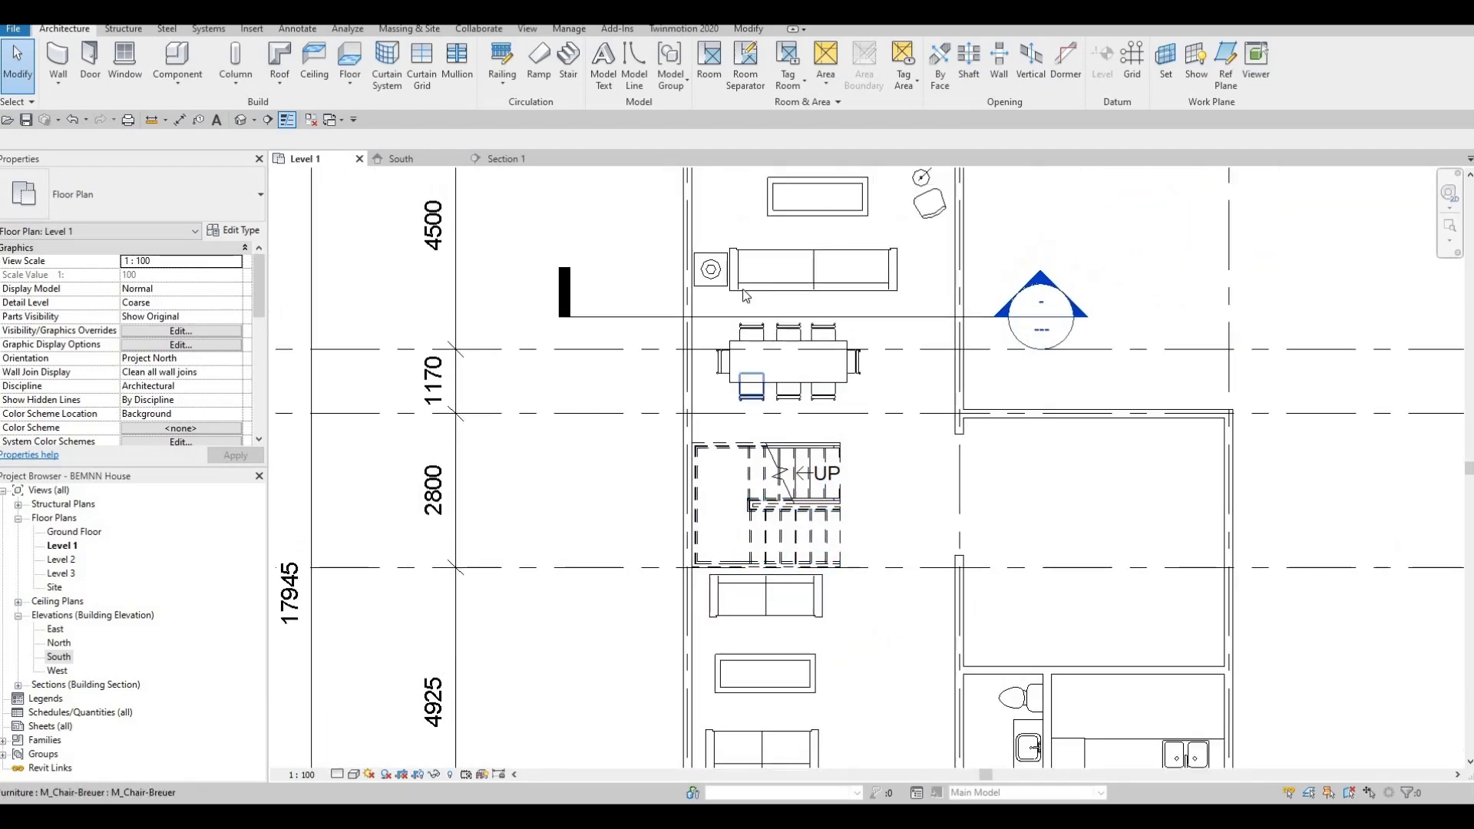
left_click_drag(592, 265, 990, 523)
key("Down")
key("Down")
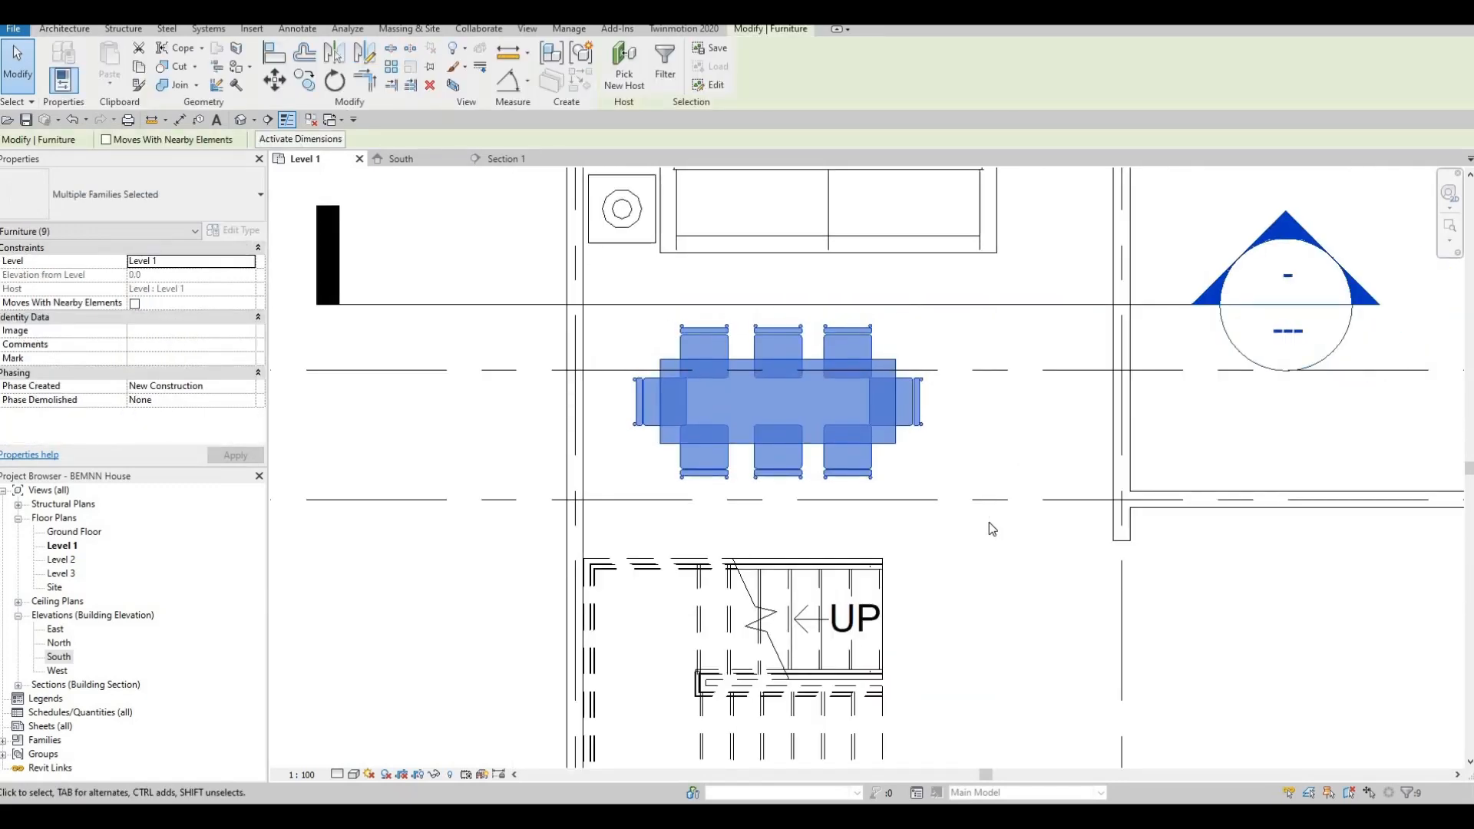
key("Left")
key("Left")
key("Down")
key("Down")
key("Down")
key("Down")
key("Right")
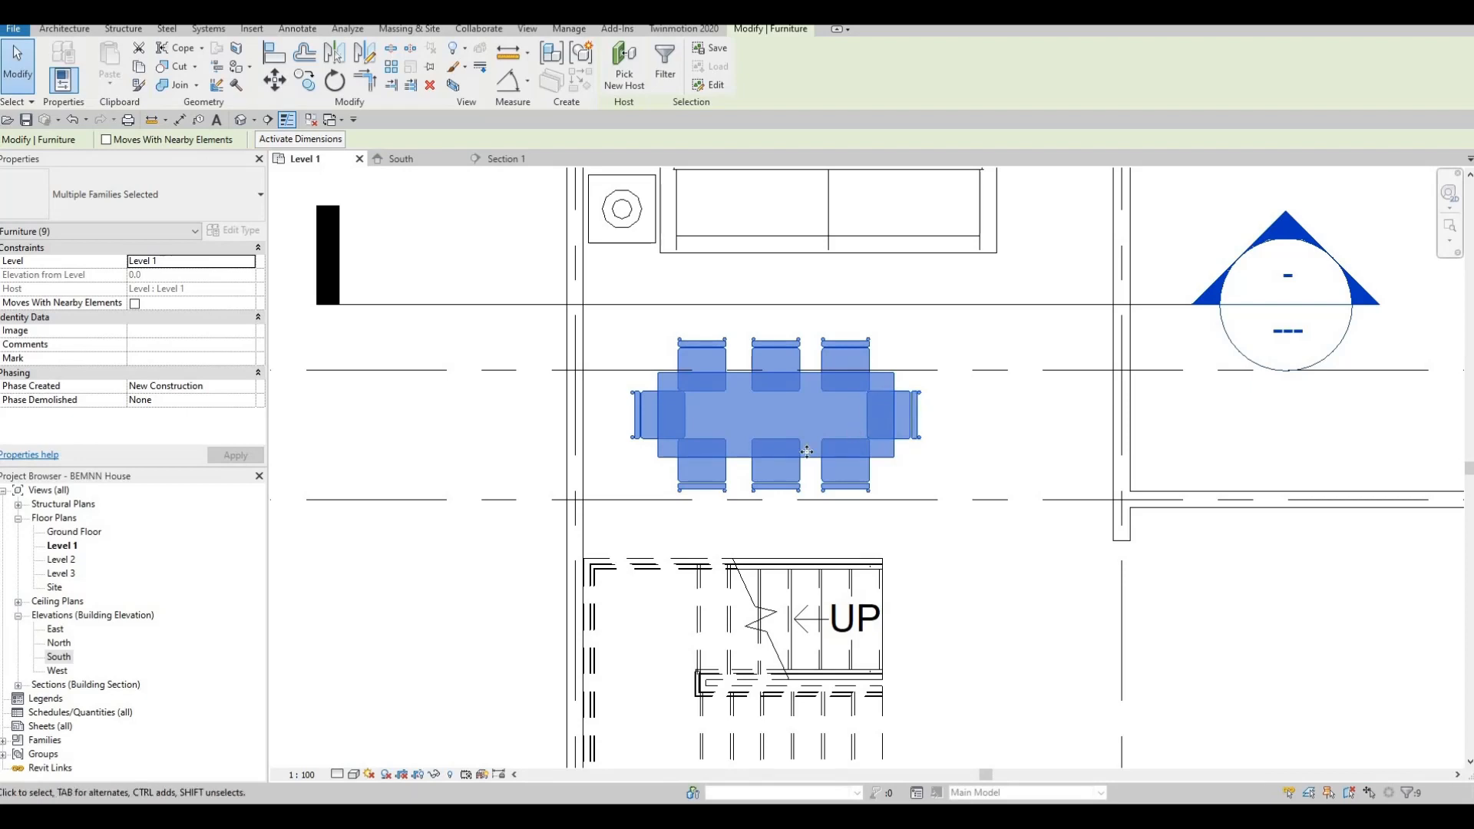
Examine the Level 1 layout from the upper living area past the dining set and staircase to the lower rooms.
scroll(810, 470, "down", 2)
middle_click_drag(810, 470, 732, 537)
scroll(731, 538, "down", 1)
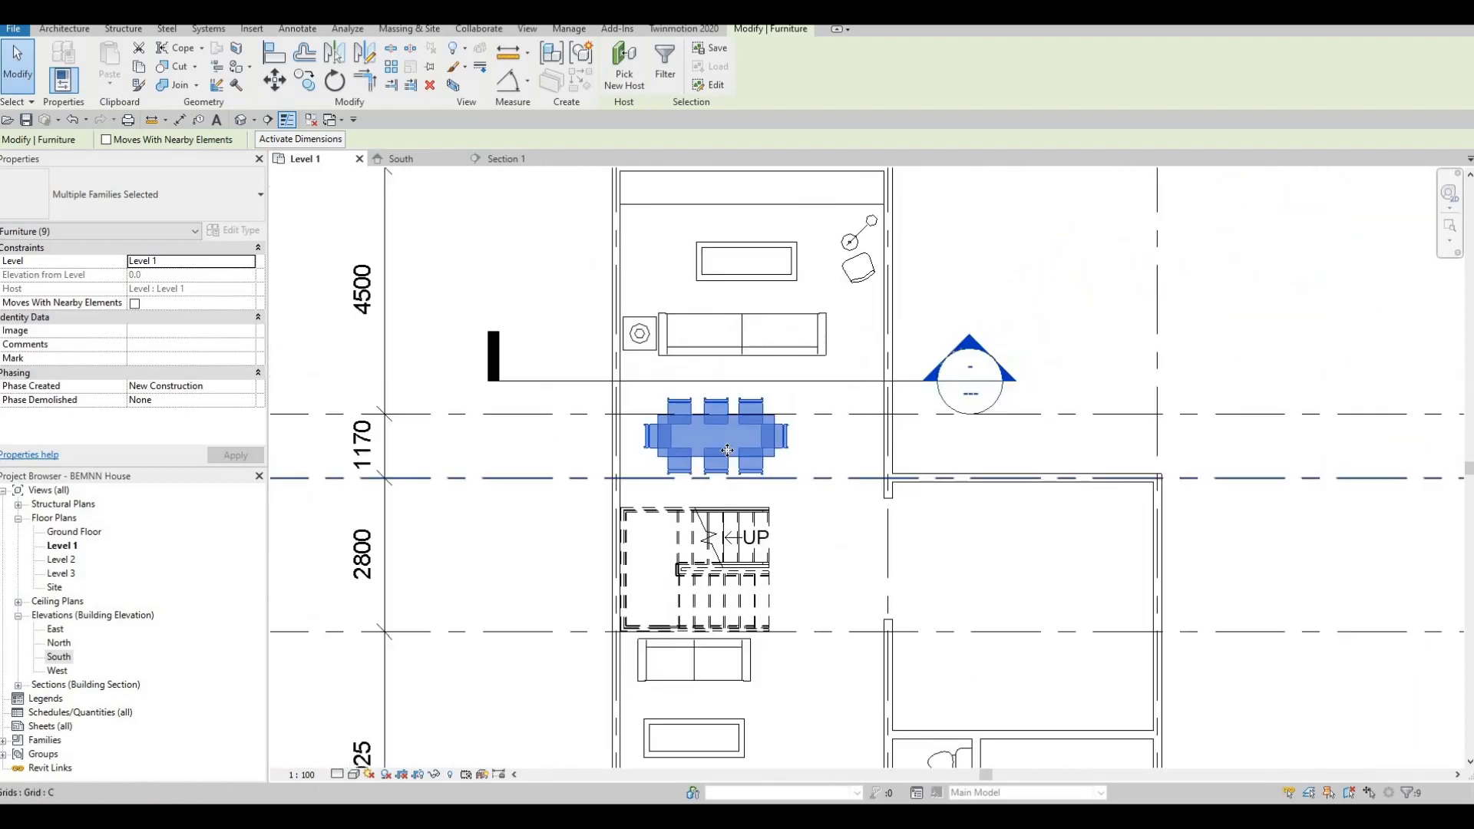
middle_click_drag(681, 479, 704, 470)
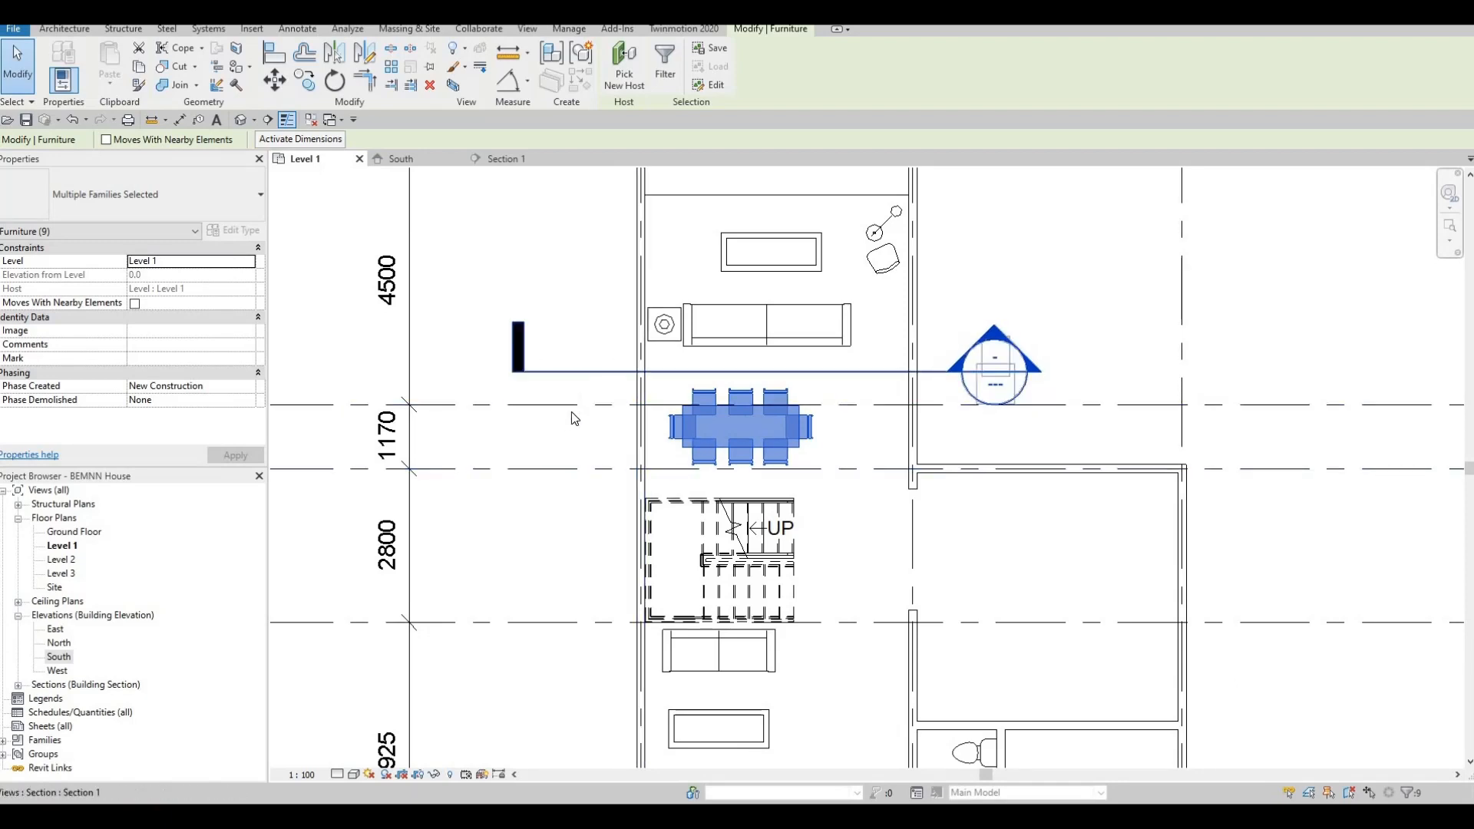
middle_click_drag(555, 447, 567, 412)
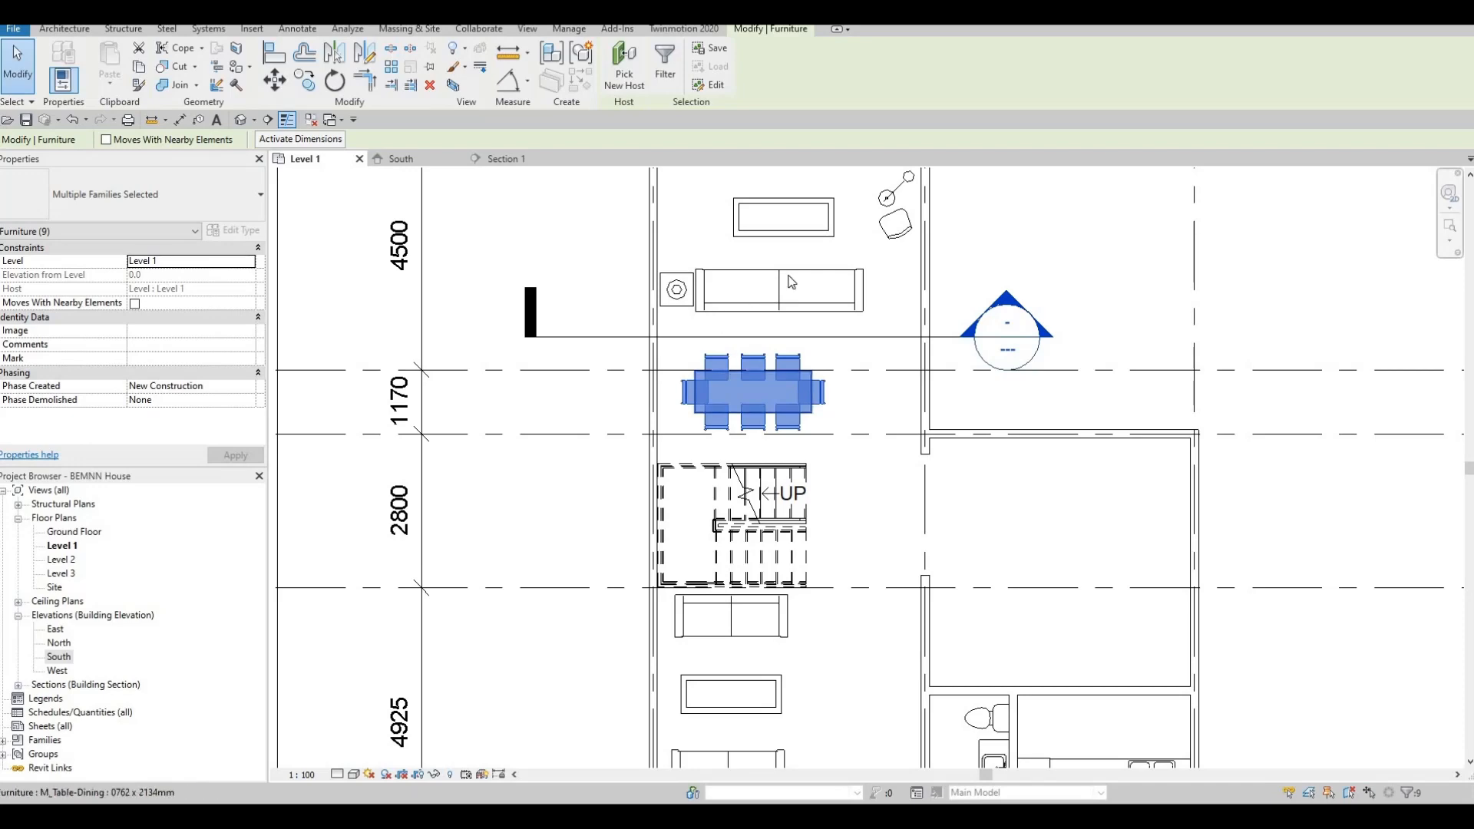
scroll(737, 292, "up", 1)
middle_click_drag(825, 184, 785, 349)
scroll(784, 307, "down", 1)
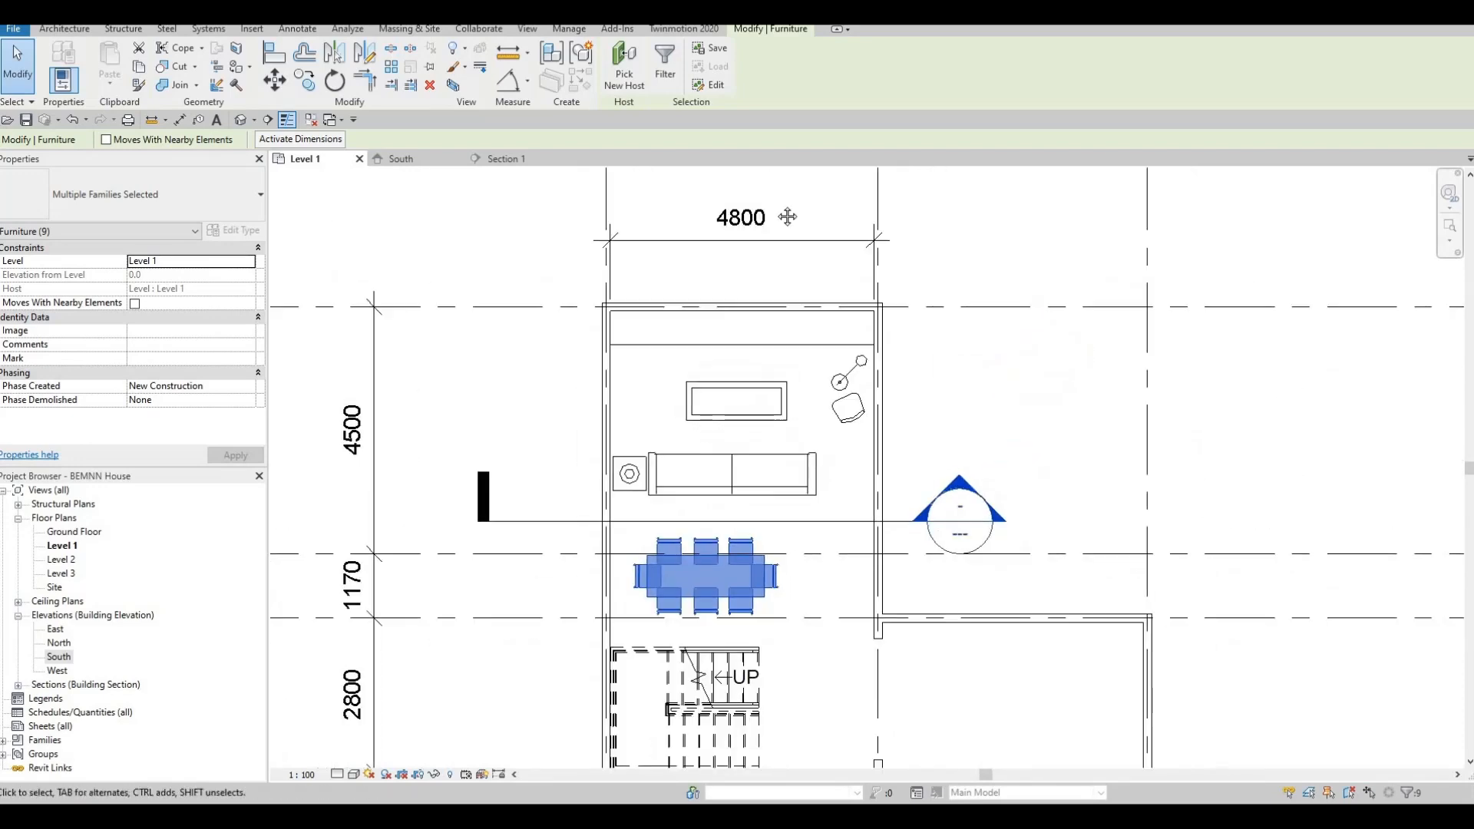
scroll(786, 231, "up", 2)
scroll(790, 345, "down", 3)
middle_click_drag(796, 609, 846, 418)
scroll(858, 422, "down", 2)
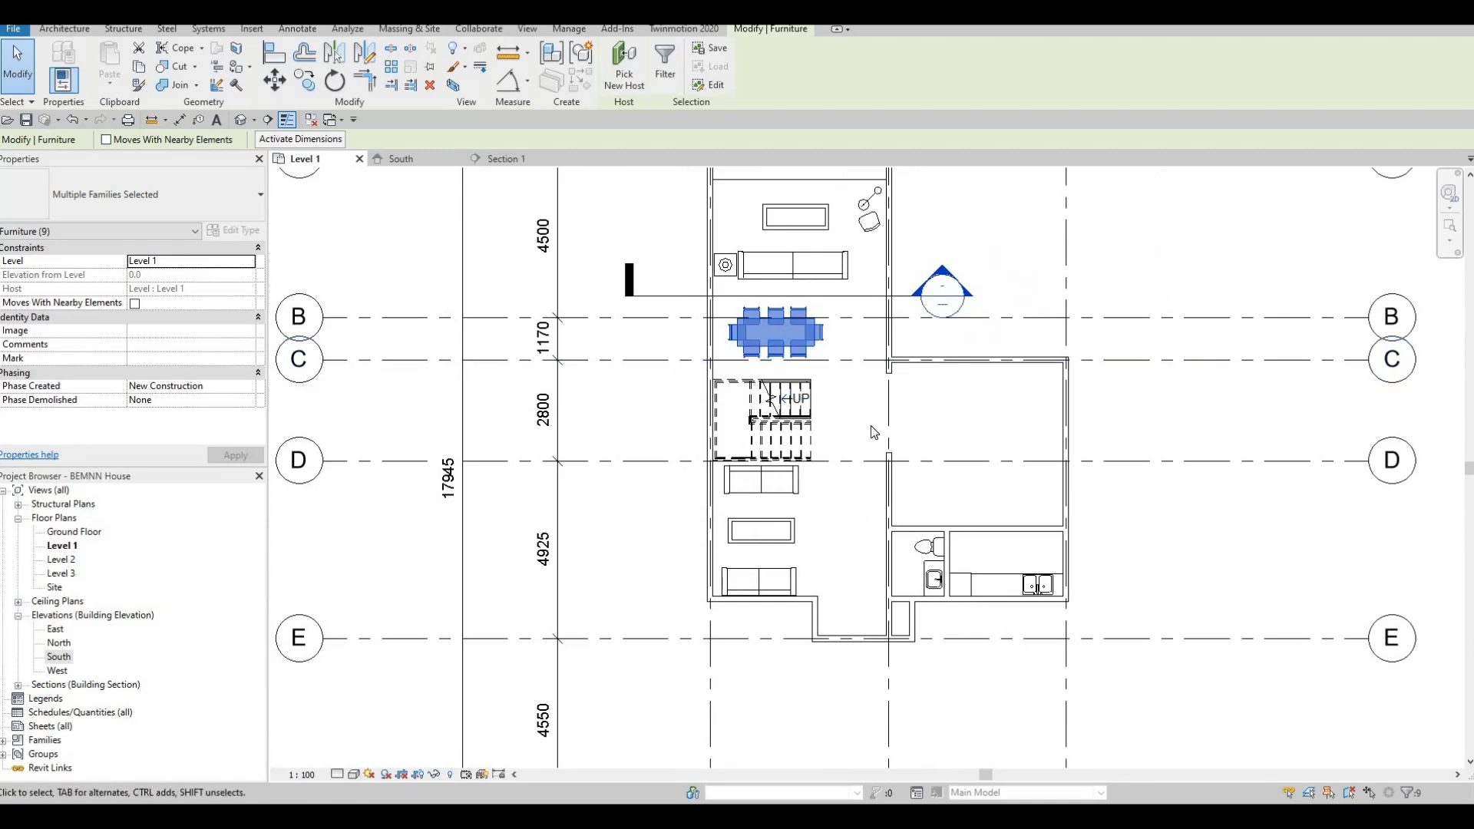